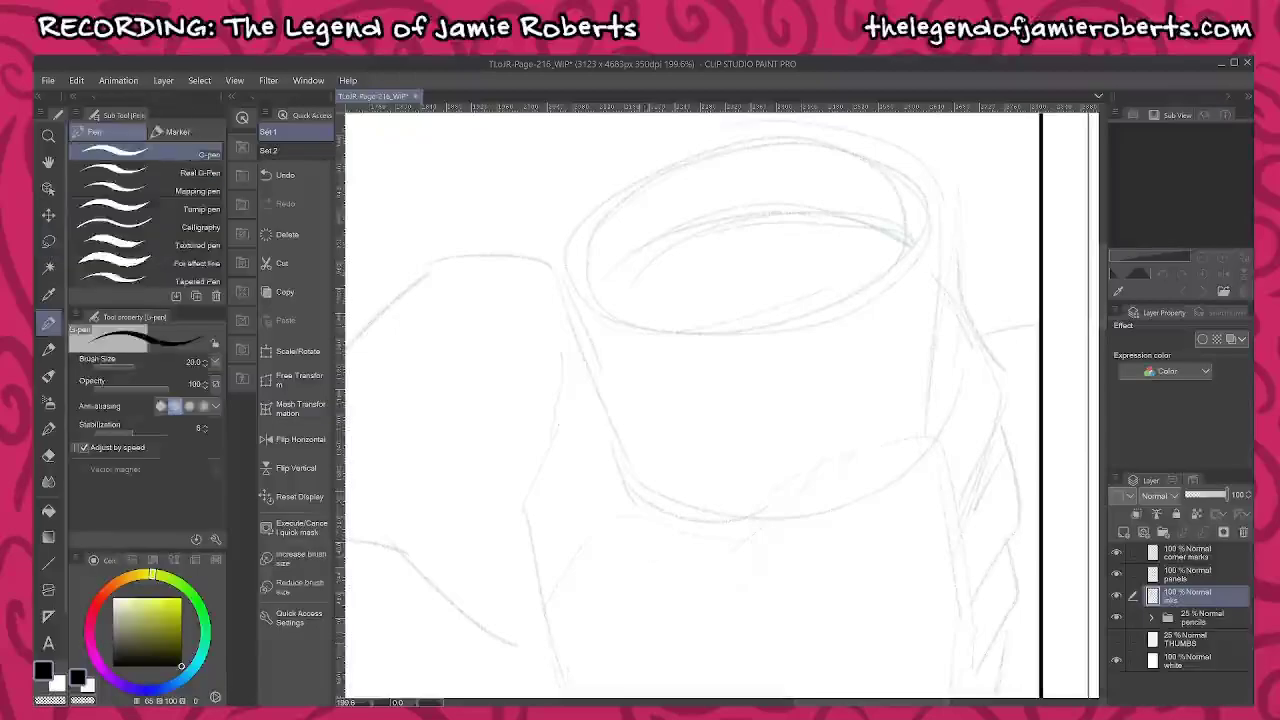
# Ink the cup's curved bottom edge with the G-pen and trim away the overshoot beyond its right end
pyautogui.moveTo(607, 441)
pyautogui.mouseDown()
pyautogui.moveTo(639, 498)
pyautogui.moveTo(783, 512)
pyautogui.moveTo(985, 395)
pyautogui.mouseUp()
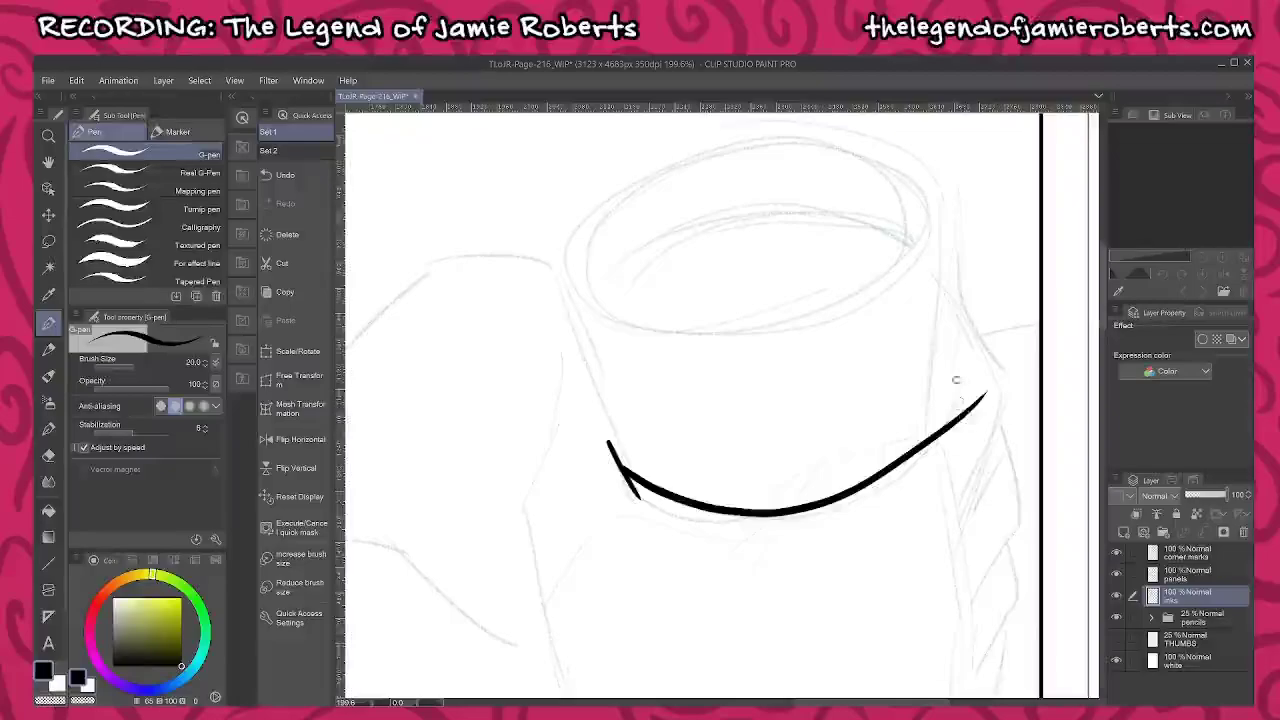
pyautogui.press('m')
pyautogui.moveTo(1001, 402); pyautogui.dragTo(969, 488)
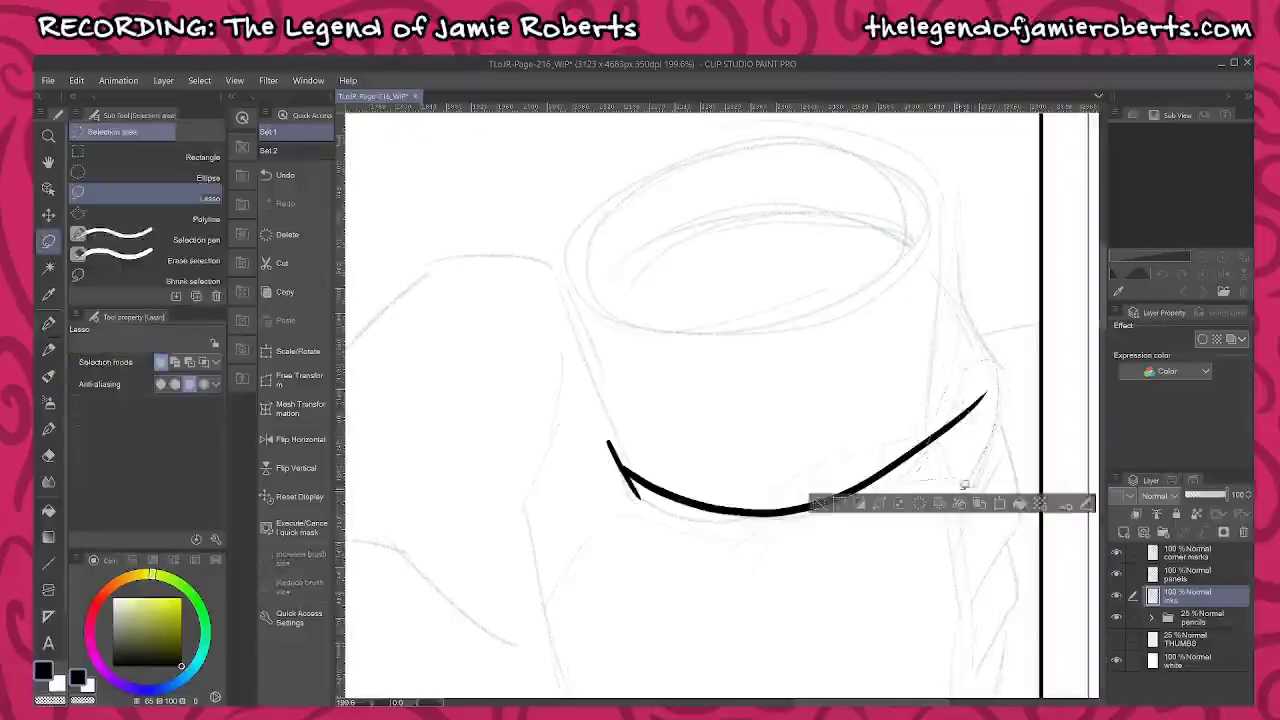
pyautogui.press('Delete')
pyautogui.hotkey('ctrl', 'd')
pyautogui.press('p')
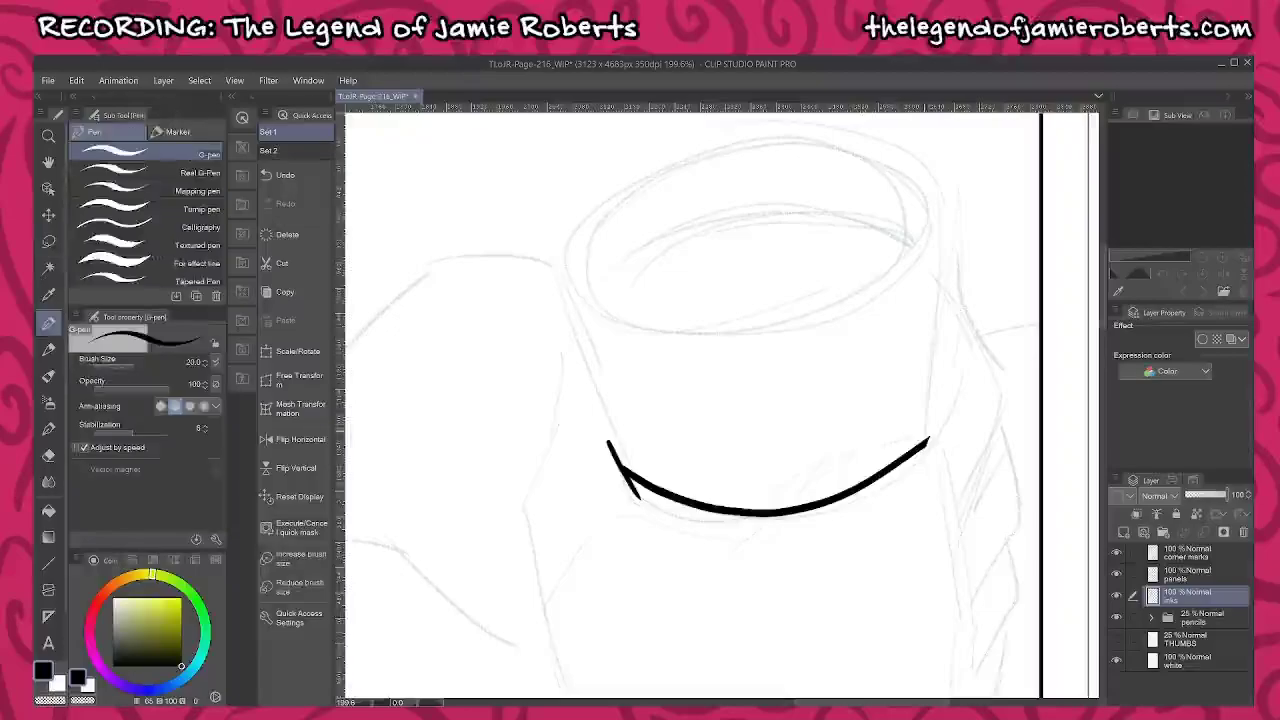
# Ink the cup's lower right corner as a short upward stroke and thicken it where it meets the bottom edge
pyautogui.moveTo(913, 456); pyautogui.dragTo(938, 402)
pyautogui.scroll(9, 935, 429)
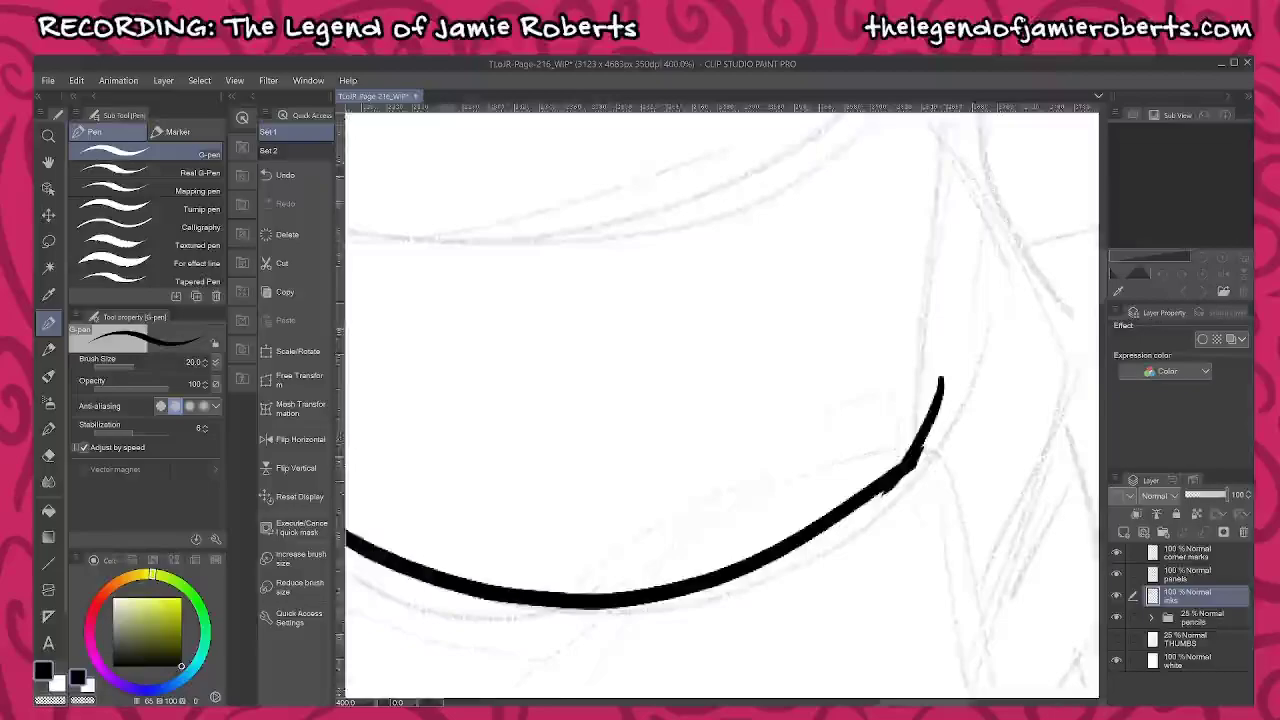
pyautogui.moveTo(926, 441); pyautogui.dragTo(887, 497)
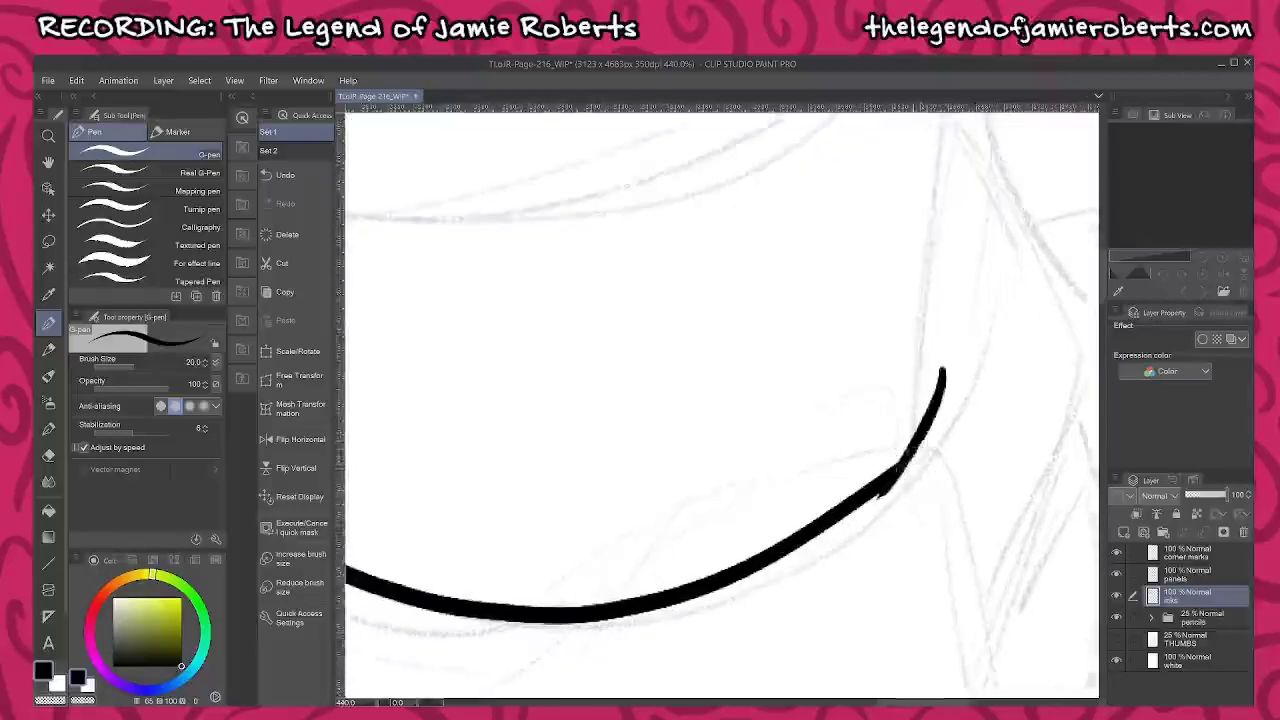
pyautogui.moveTo(919, 449); pyautogui.dragTo(871, 502)
pyautogui.moveTo(941, 363)
pyautogui.mouseDown()
pyautogui.moveTo(914, 453)
pyautogui.moveTo(876, 497)
pyautogui.mouseUp()
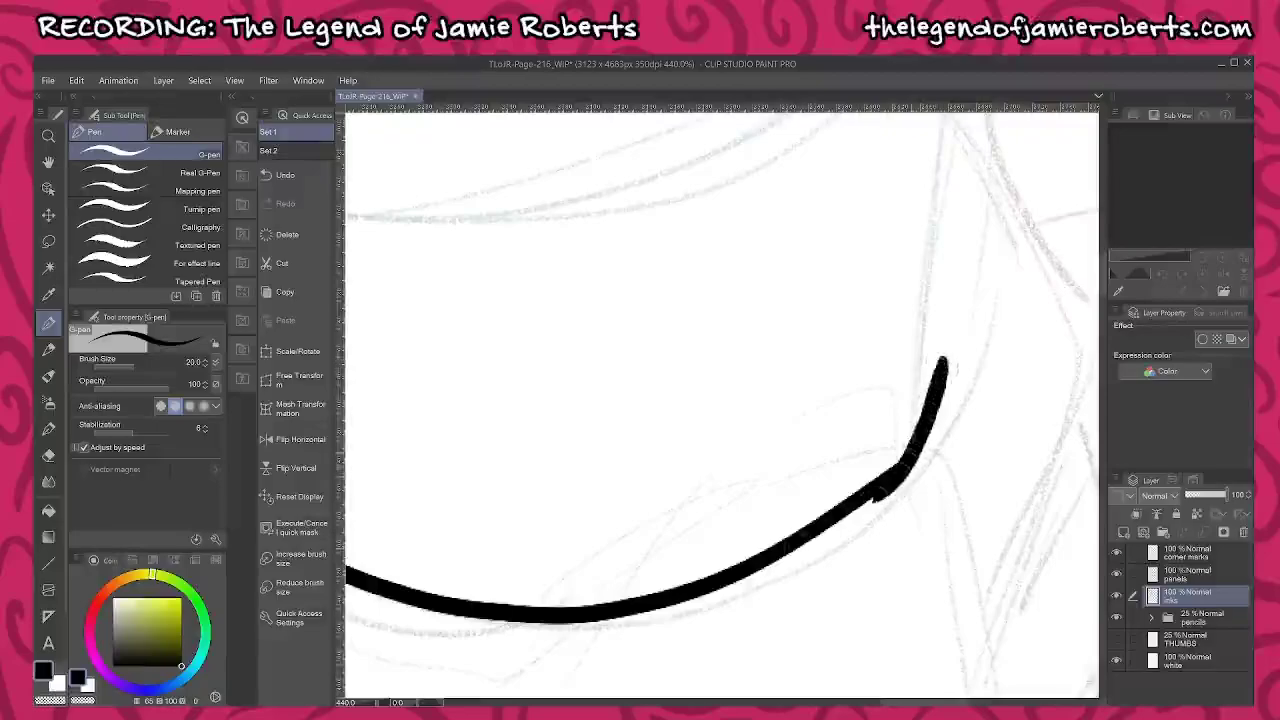
# Ink the left and right sides of the cup from the rim down to the bottom edge
pyautogui.scroll(-6, 912, 450)
pyautogui.scroll(1, 597, 243)
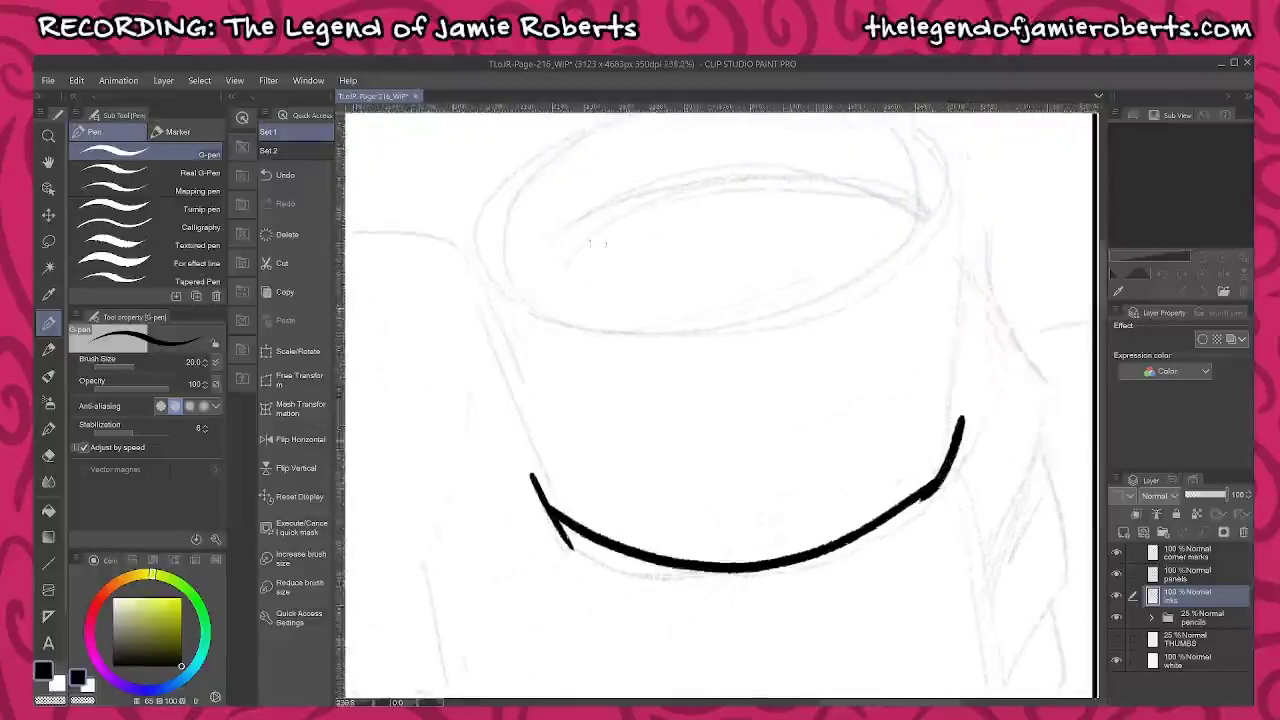
pyautogui.scroll(2, 546, 225)
pyautogui.moveTo(478, 188)
pyautogui.mouseDown()
pyautogui.moveTo(442, 265)
pyautogui.moveTo(452, 320)
pyautogui.moveTo(575, 595)
pyautogui.mouseUp()
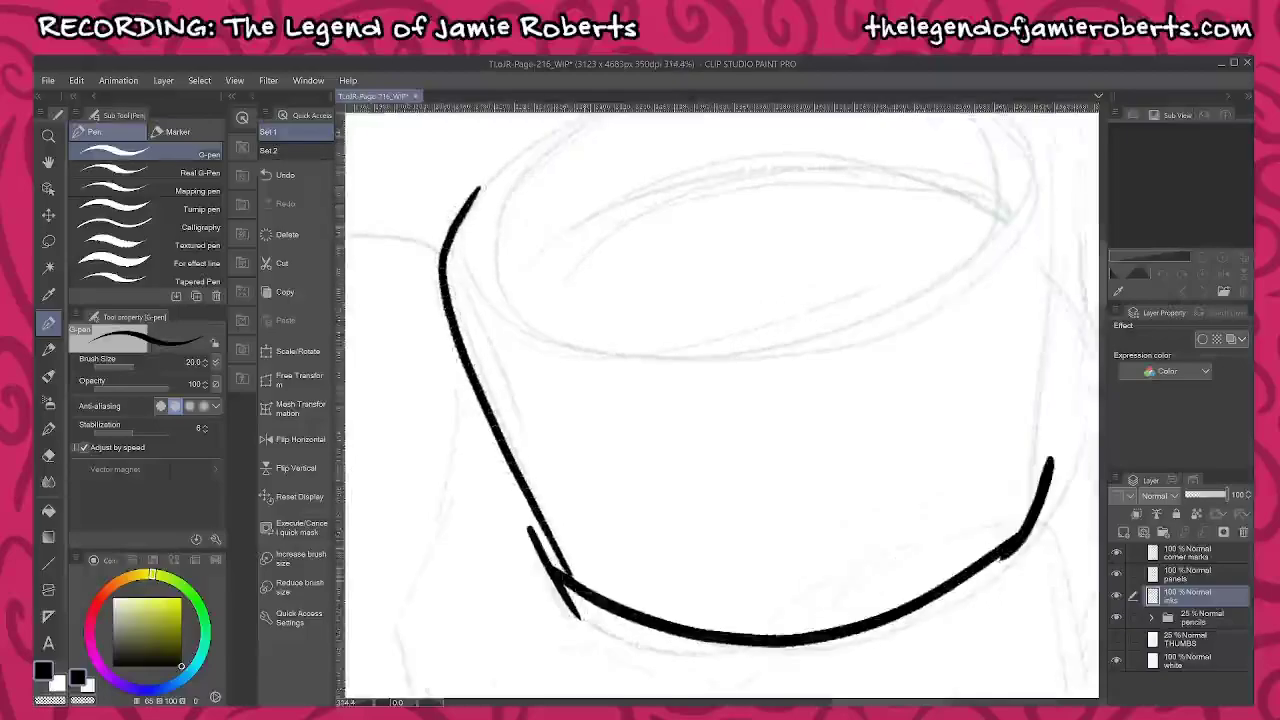
pyautogui.moveTo(866, 481); pyautogui.dragTo(818, 550)
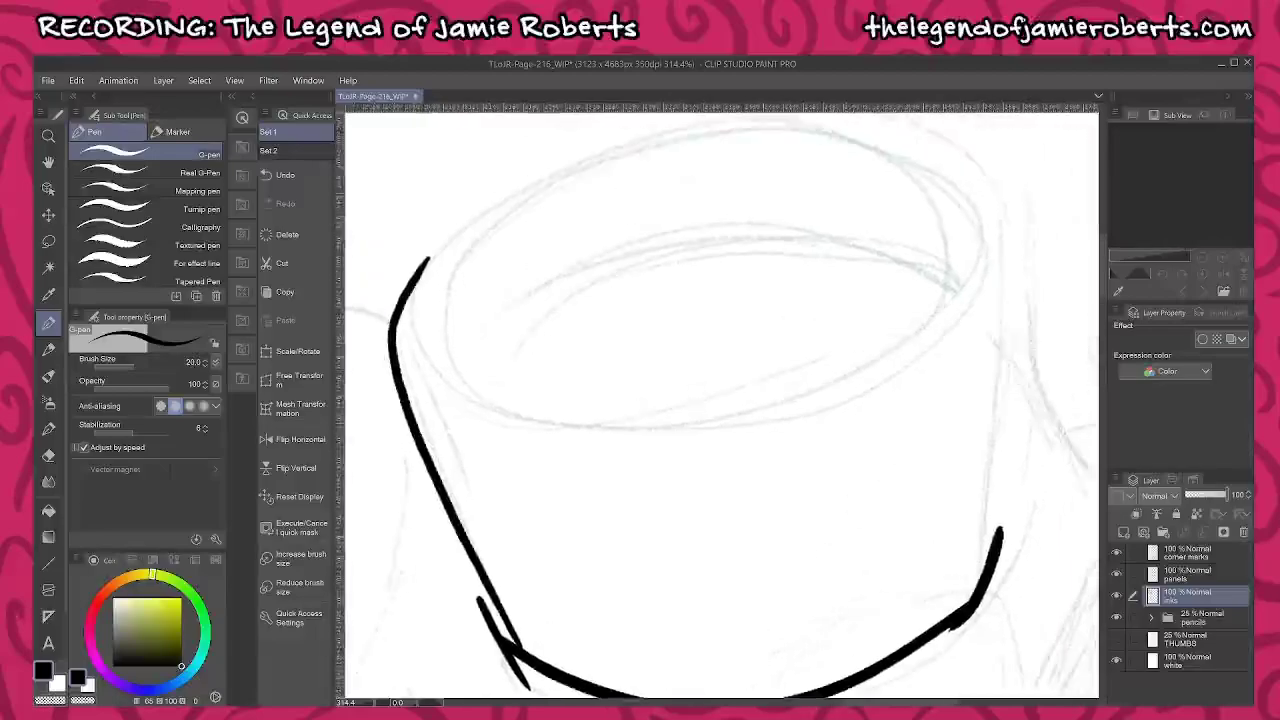
pyautogui.moveTo(970, 166)
pyautogui.mouseDown()
pyautogui.moveTo(1004, 258)
pyautogui.moveTo(980, 585)
pyautogui.mouseUp()
pyautogui.moveTo(885, 391); pyautogui.dragTo(925, 482)
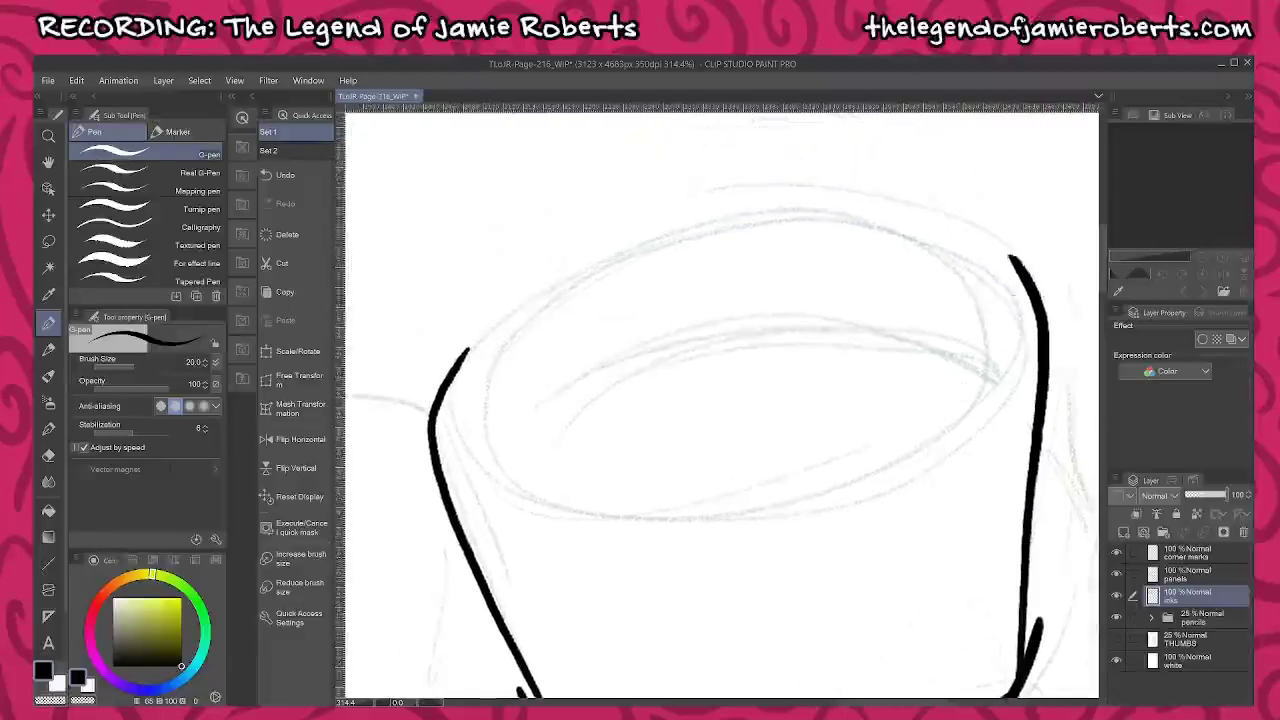
pyautogui.moveTo(1012, 258)
pyautogui.mouseDown()
pyautogui.moveTo(864, 206)
pyautogui.moveTo(700, 217)
pyautogui.moveTo(544, 310)
pyautogui.moveTo(455, 390)
pyautogui.mouseUp()
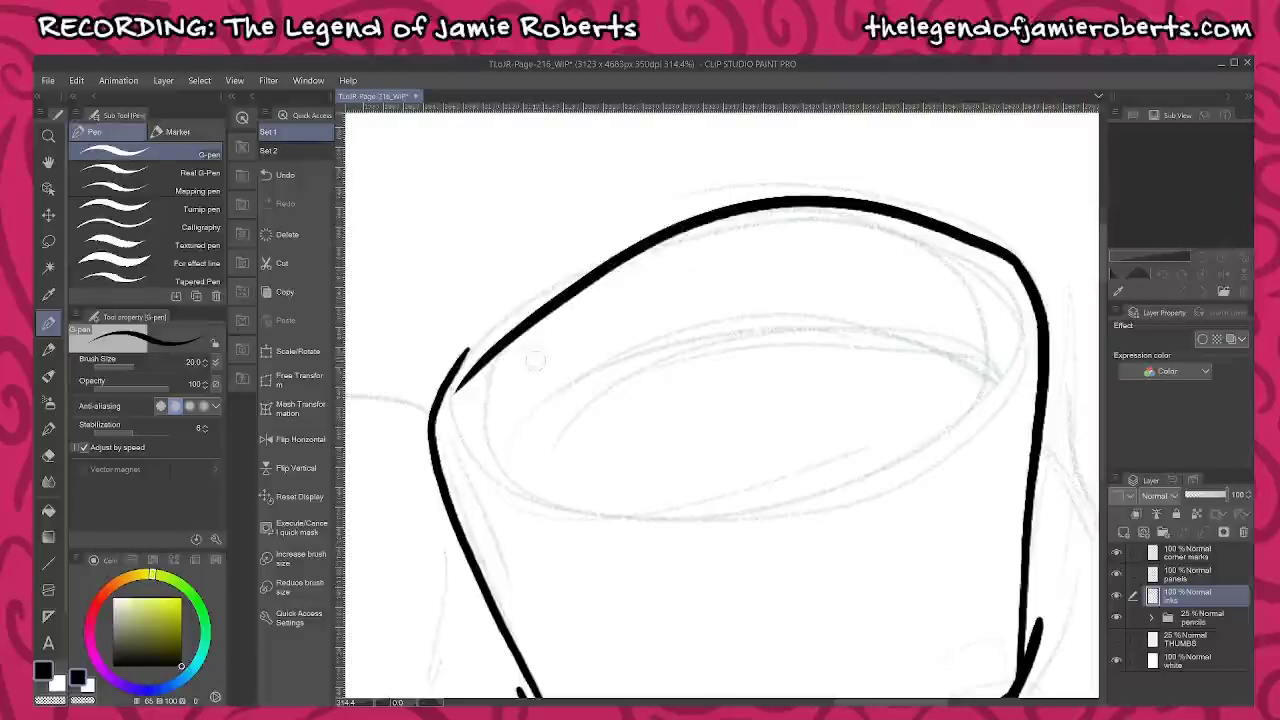
pyautogui.press('m')
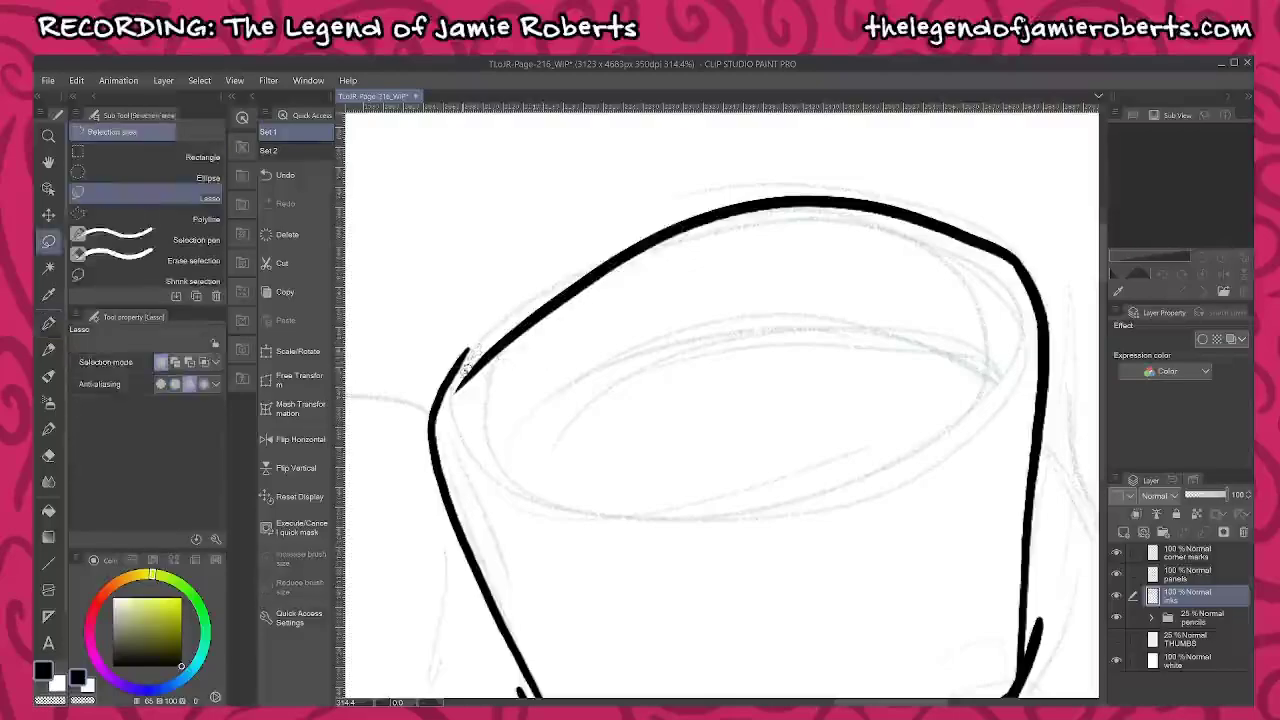
pyautogui.moveTo(456, 402)
pyautogui.mouseDown()
pyautogui.moveTo(739, 319)
pyautogui.moveTo(919, 308)
pyautogui.moveTo(979, 287)
pyautogui.moveTo(1026, 246)
pyautogui.moveTo(898, 162)
pyautogui.moveTo(610, 172)
pyautogui.moveTo(628, 342)
pyautogui.mouseUp()
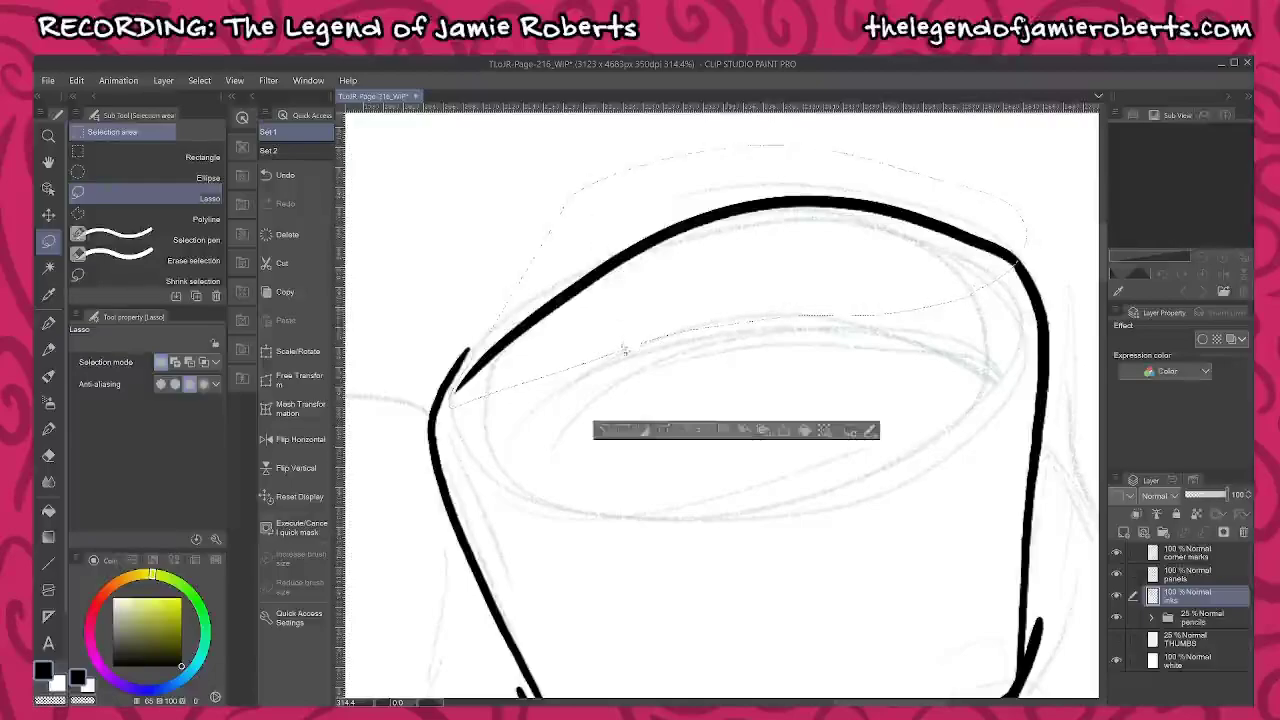
pyautogui.press('Delete')
pyautogui.hotkey('ctrl', 'd')
# Draw the cup's back rim as an arched line between the tops of both sides with the Curve tool
pyautogui.press('u')
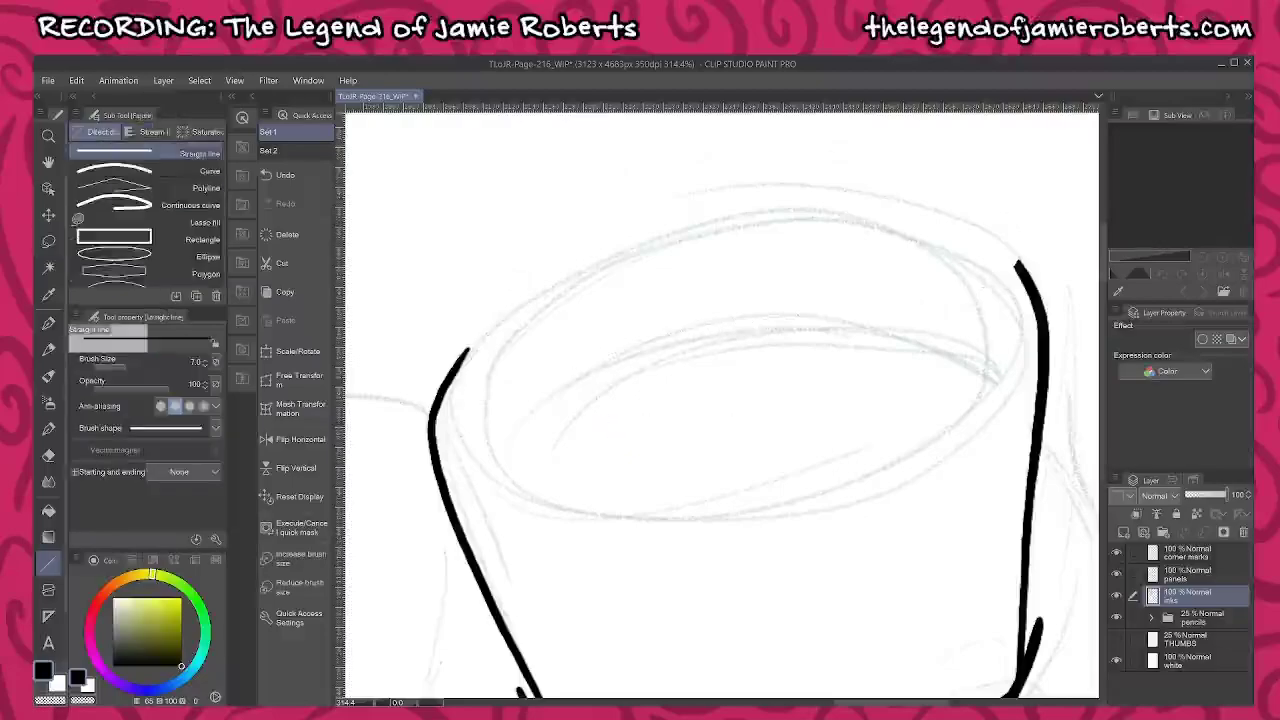
pyautogui.click(190, 171)
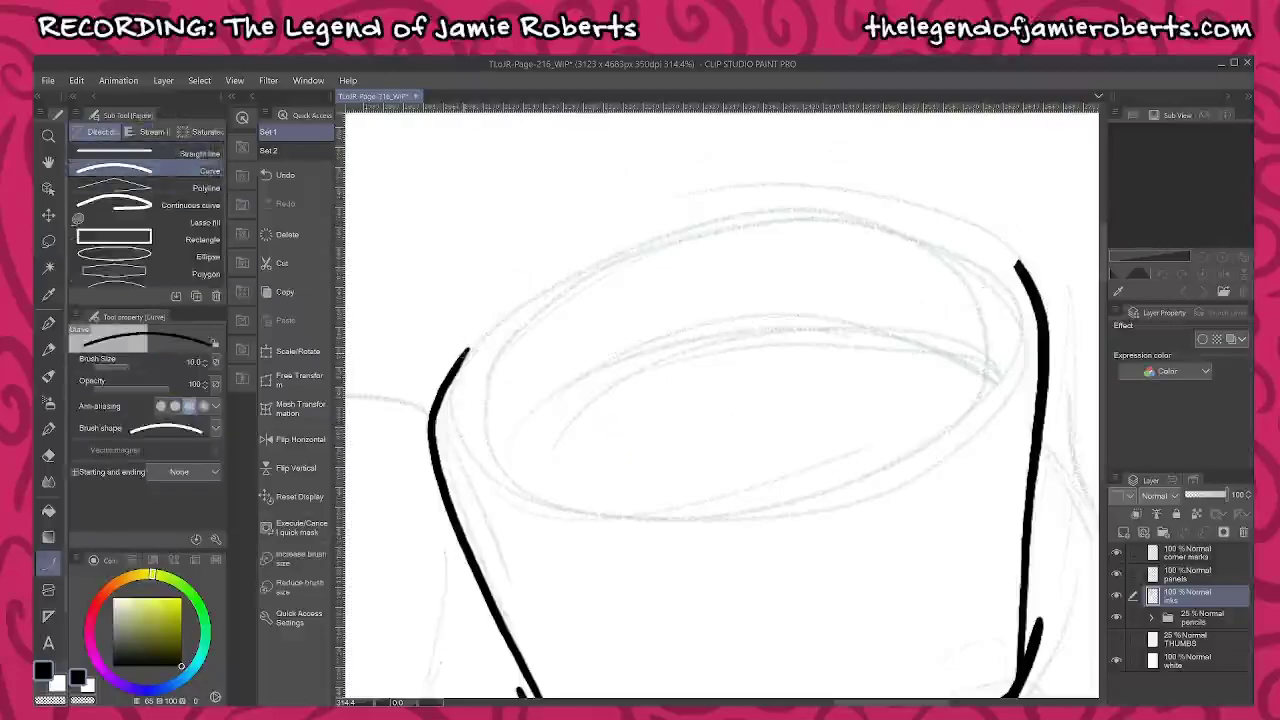
pyautogui.moveTo(463, 350)
pyautogui.mouseDown()
pyautogui.moveTo(972, 243)
pyautogui.moveTo(1020, 265)
pyautogui.mouseUp()
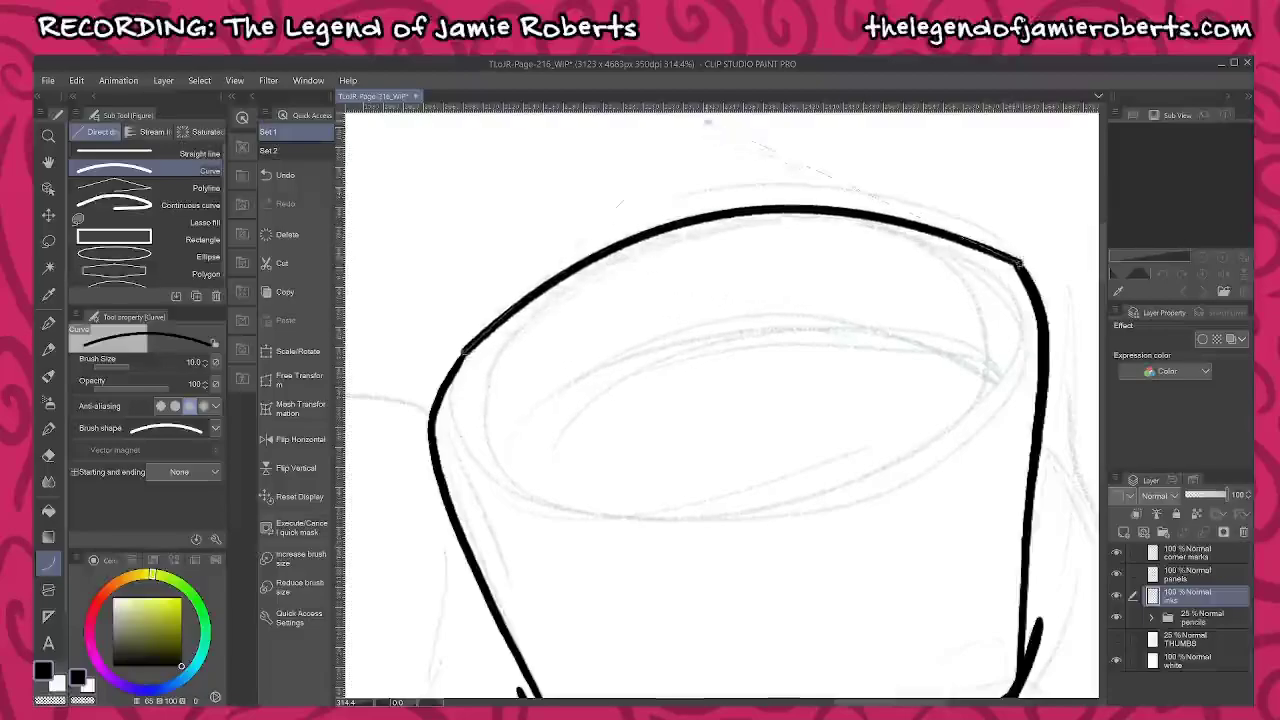
pyautogui.click(705, 112)
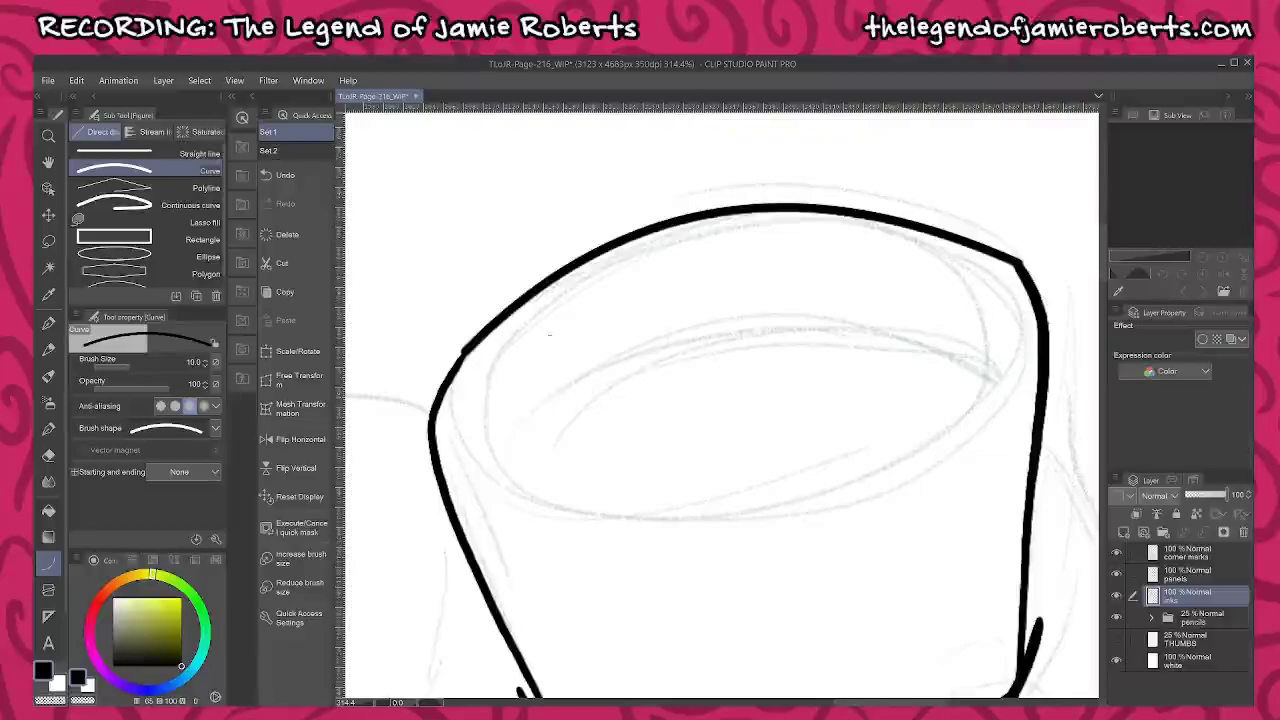
# Smooth and thicken the junction of the back rim and the cup's left side with the G-pen
pyautogui.press('p')
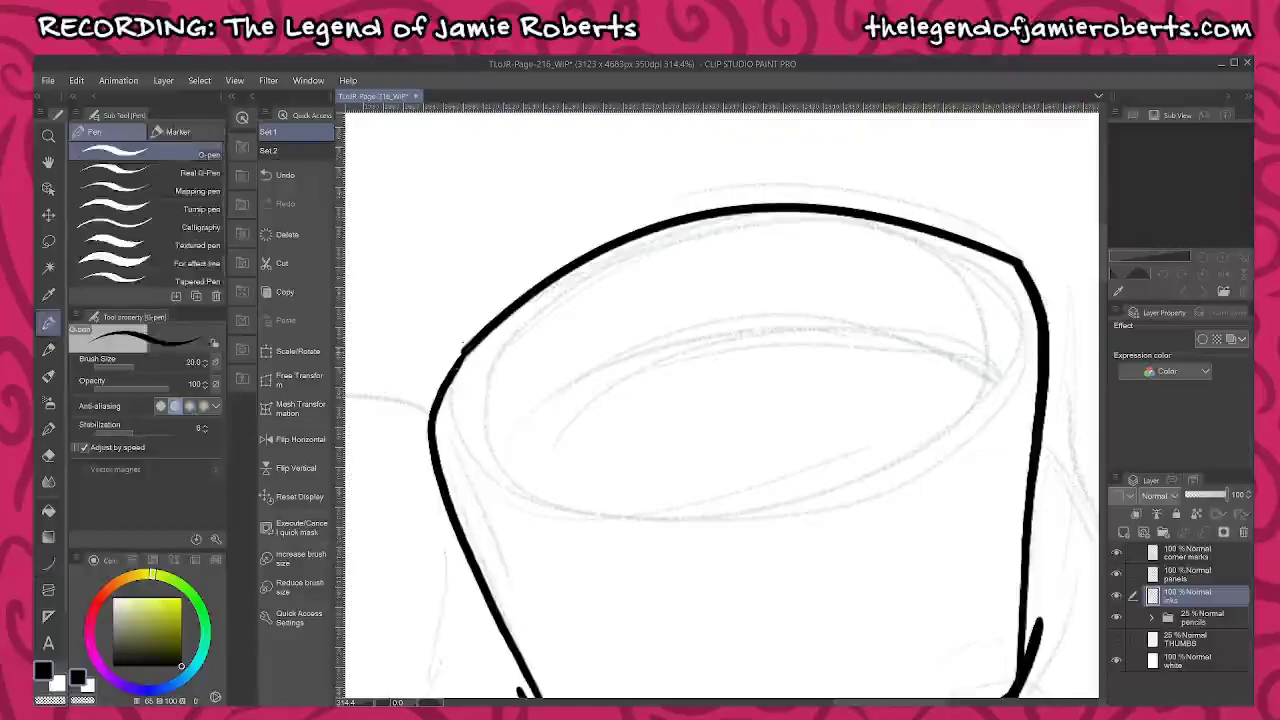
pyautogui.scroll(4, 462, 345)
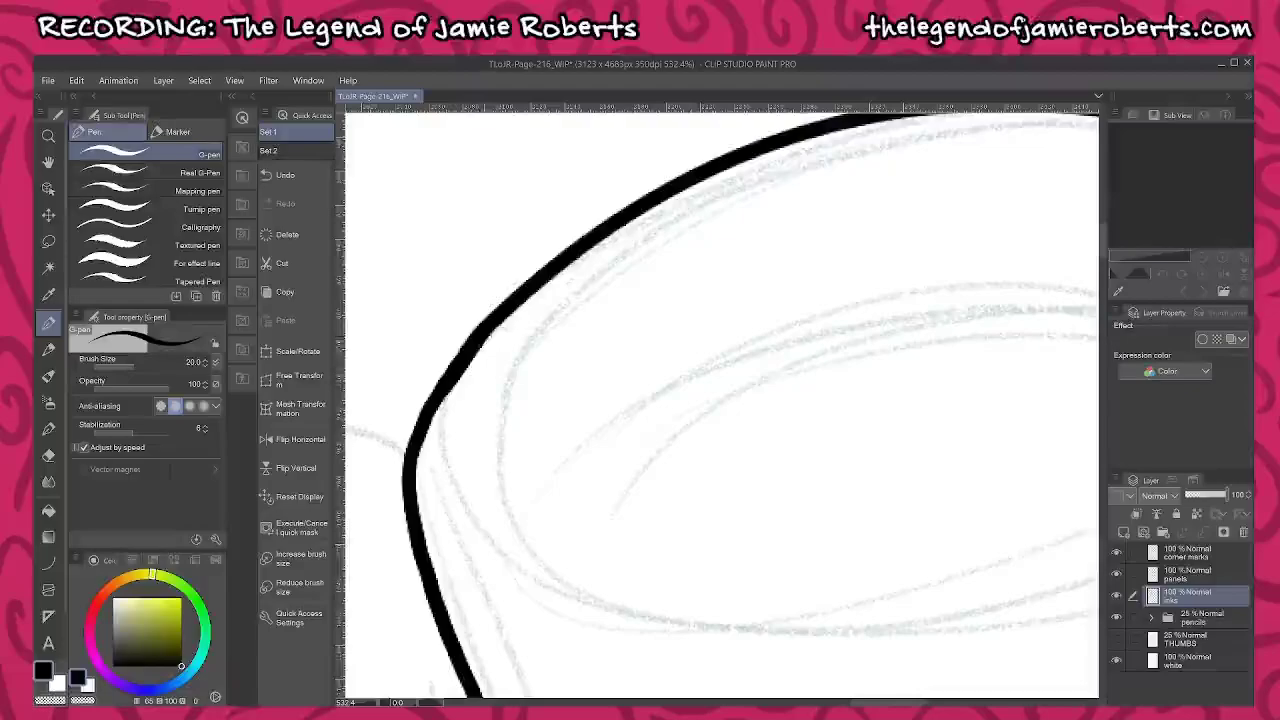
pyautogui.moveTo(441, 407)
pyautogui.mouseDown()
pyautogui.moveTo(527, 302)
pyautogui.moveTo(428, 404)
pyautogui.moveTo(389, 508)
pyautogui.mouseUp()
pyautogui.scroll(2, 558, 320)
pyautogui.scroll(-3, 386, 512)
pyautogui.scroll(-6, 386, 512)
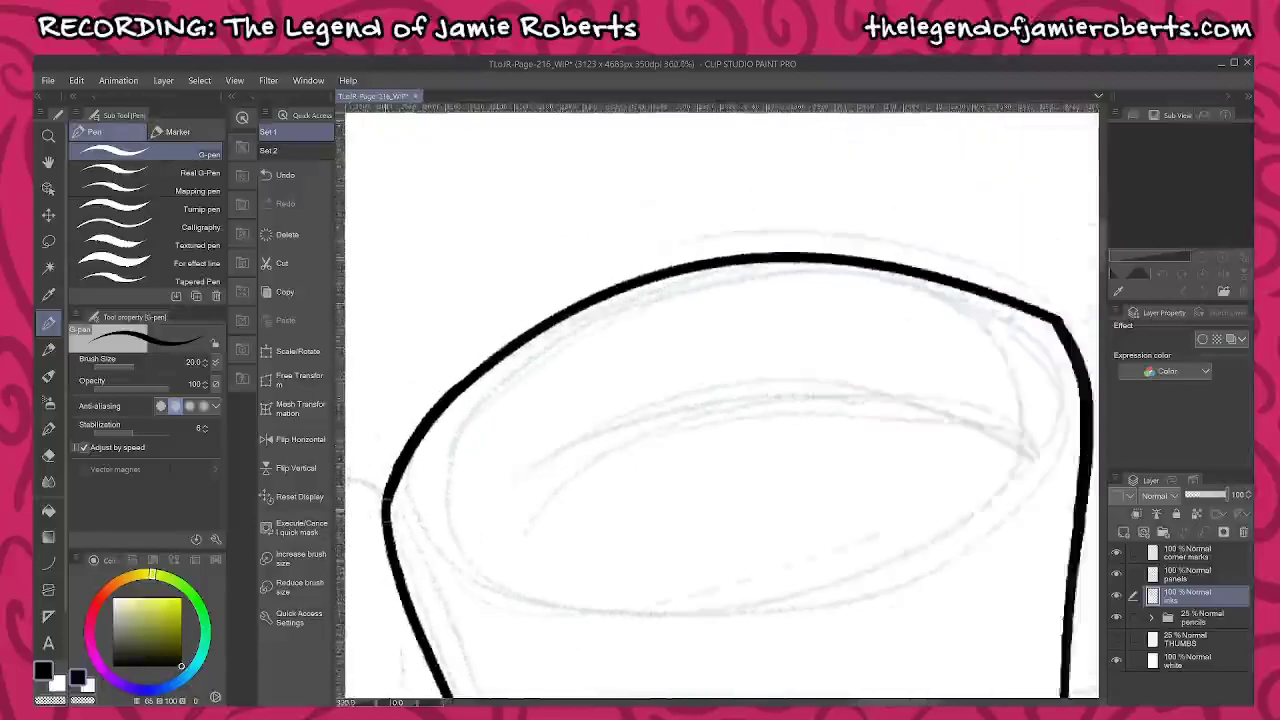
# Round off the corner where the back rim meets the cup's right side
pyautogui.scroll(3, 890, 377)
pyautogui.scroll(5, 868, 372)
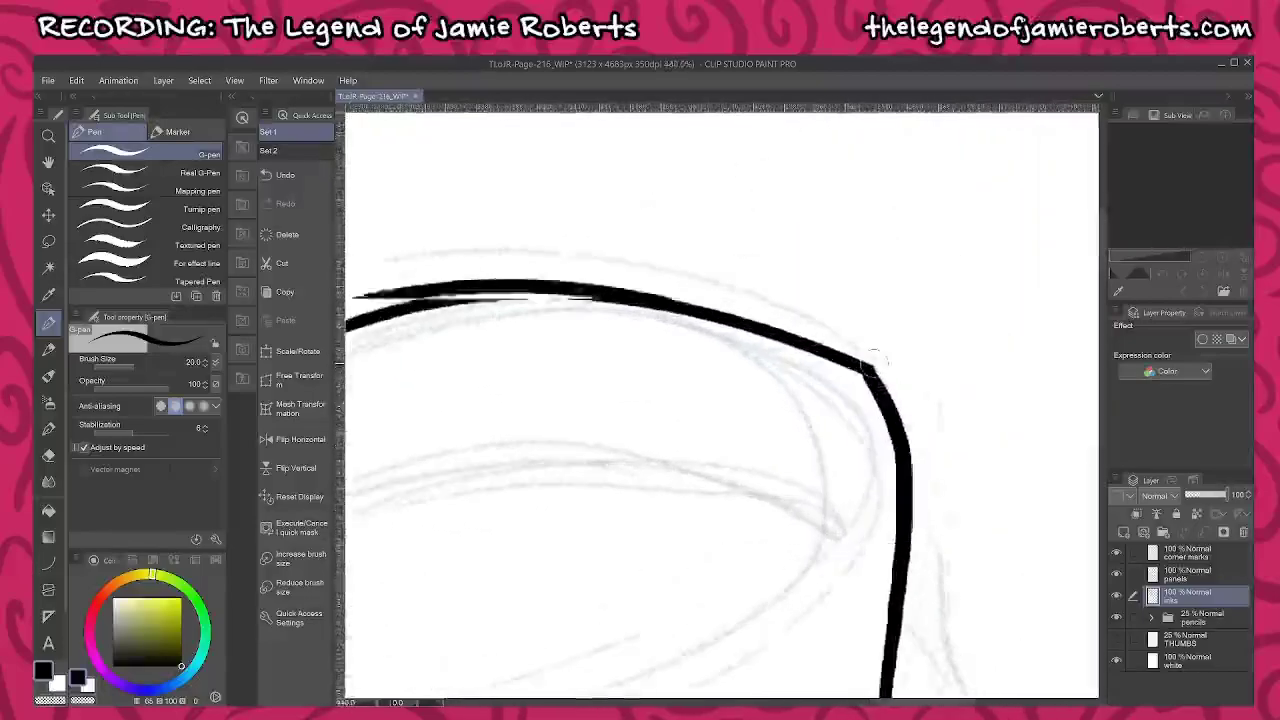
pyautogui.moveTo(905, 440)
pyautogui.mouseDown()
pyautogui.moveTo(820, 368)
pyautogui.moveTo(745, 330)
pyautogui.mouseUp()
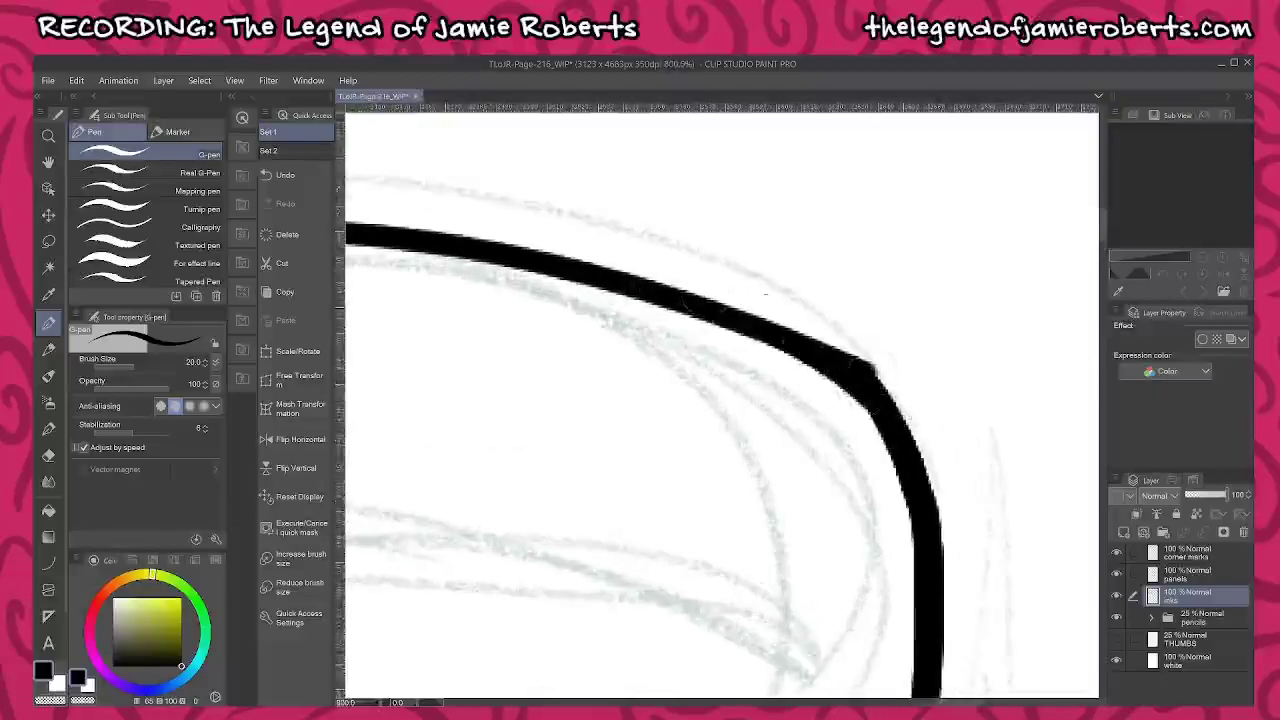
pyautogui.scroll(-2, 986, 532)
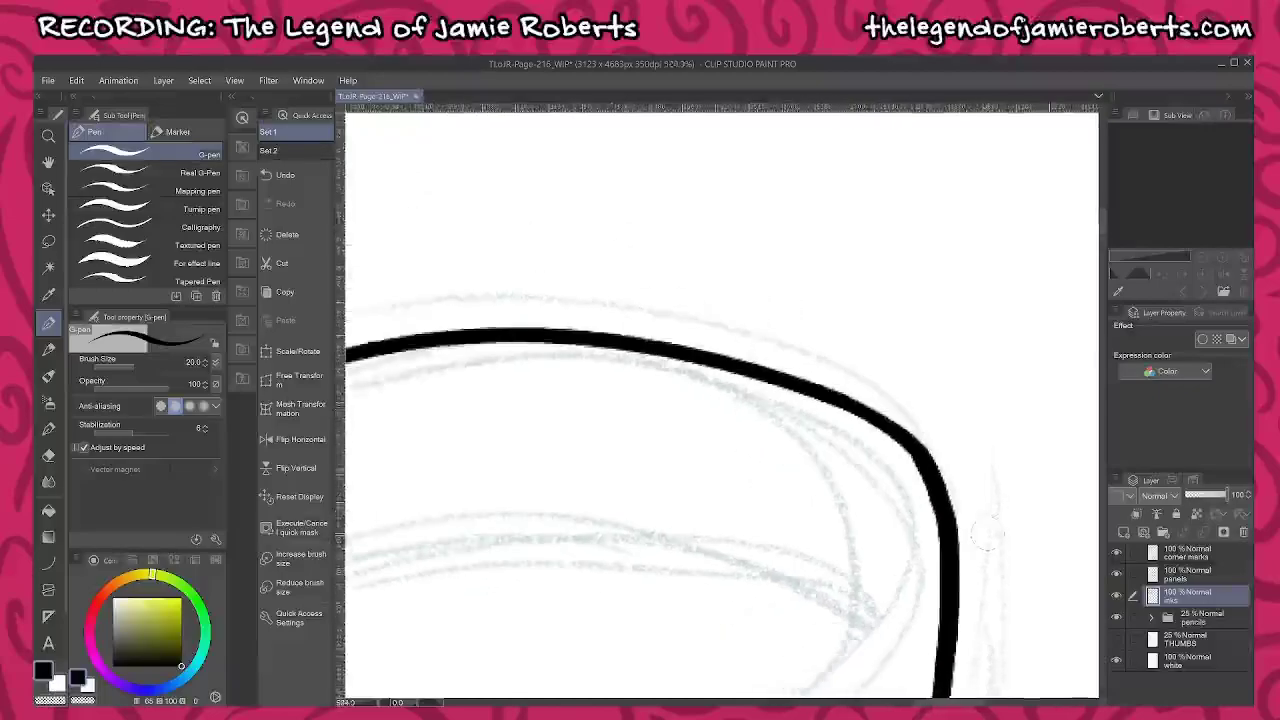
pyautogui.scroll(-1, 986, 532)
# Ink the cup's inner rim around the front of the opening and the arched liquid line inside it
pyautogui.moveTo(838, 600); pyautogui.dragTo(912, 306)
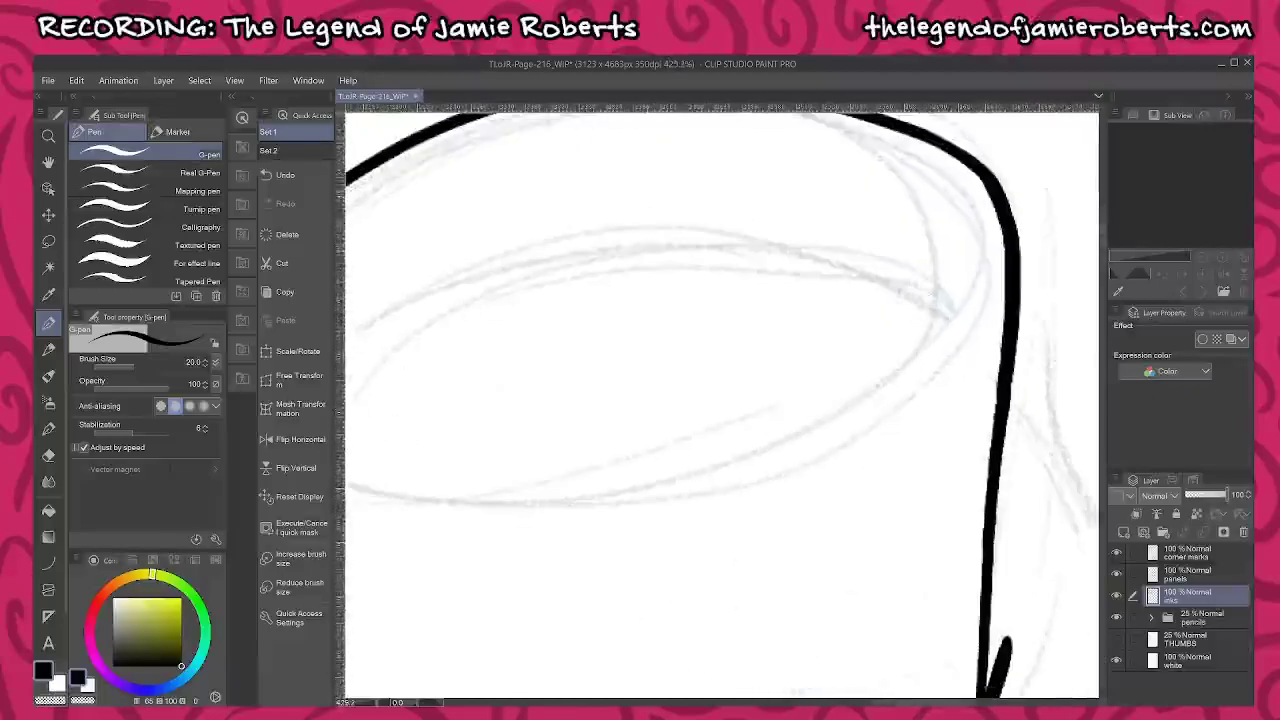
pyautogui.moveTo(908, 170)
pyautogui.mouseDown()
pyautogui.moveTo(956, 198)
pyautogui.moveTo(946, 362)
pyautogui.moveTo(565, 508)
pyautogui.moveTo(862, 472)
pyautogui.mouseUp()
pyautogui.moveTo(545, 300)
pyautogui.mouseDown()
pyautogui.moveTo(504, 378)
pyautogui.moveTo(526, 438)
pyautogui.moveTo(630, 484)
pyautogui.moveTo(768, 507)
pyautogui.moveTo(960, 492)
pyautogui.mouseUp()
pyautogui.moveTo(865, 406); pyautogui.dragTo(707, 475)
pyautogui.moveTo(372, 495)
pyautogui.mouseDown()
pyautogui.moveTo(400, 472)
pyautogui.moveTo(894, 295)
pyautogui.moveTo(1080, 343)
pyautogui.moveTo(979, 349)
pyautogui.moveTo(1039, 354)
pyautogui.mouseUp()
pyautogui.moveTo(712, 411); pyautogui.dragTo(839, 373)
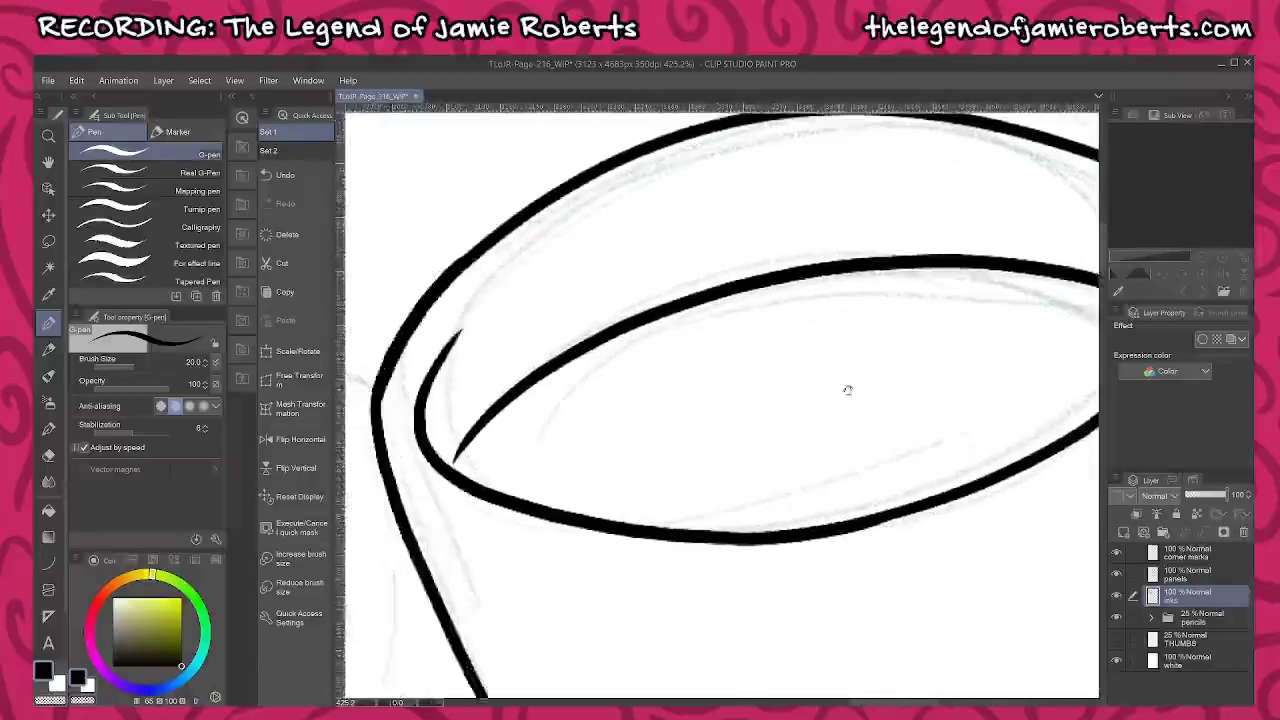
# Ink the left contour of the hand from the cup's side down to the panel border
pyautogui.scroll(-1, 847, 390)
pyautogui.scroll(-1, 760, 428)
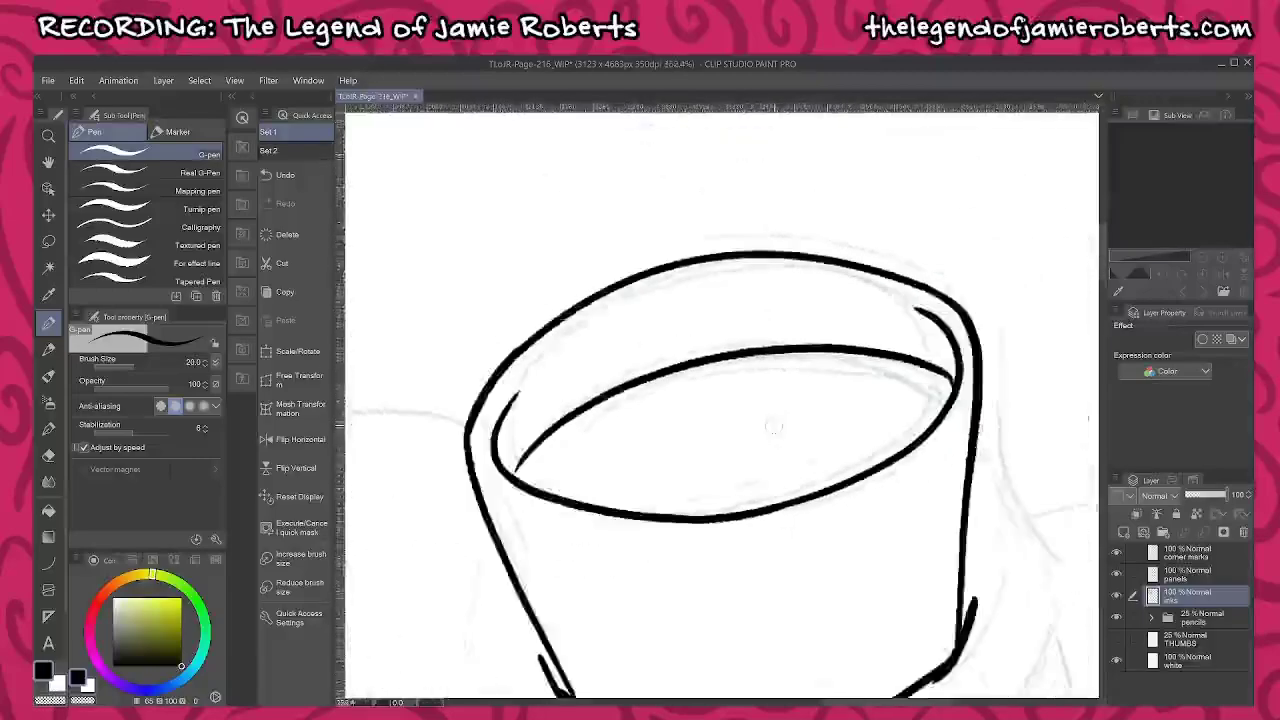
pyautogui.scroll(-1, 774, 427)
pyautogui.moveTo(796, 544); pyautogui.dragTo(848, 248)
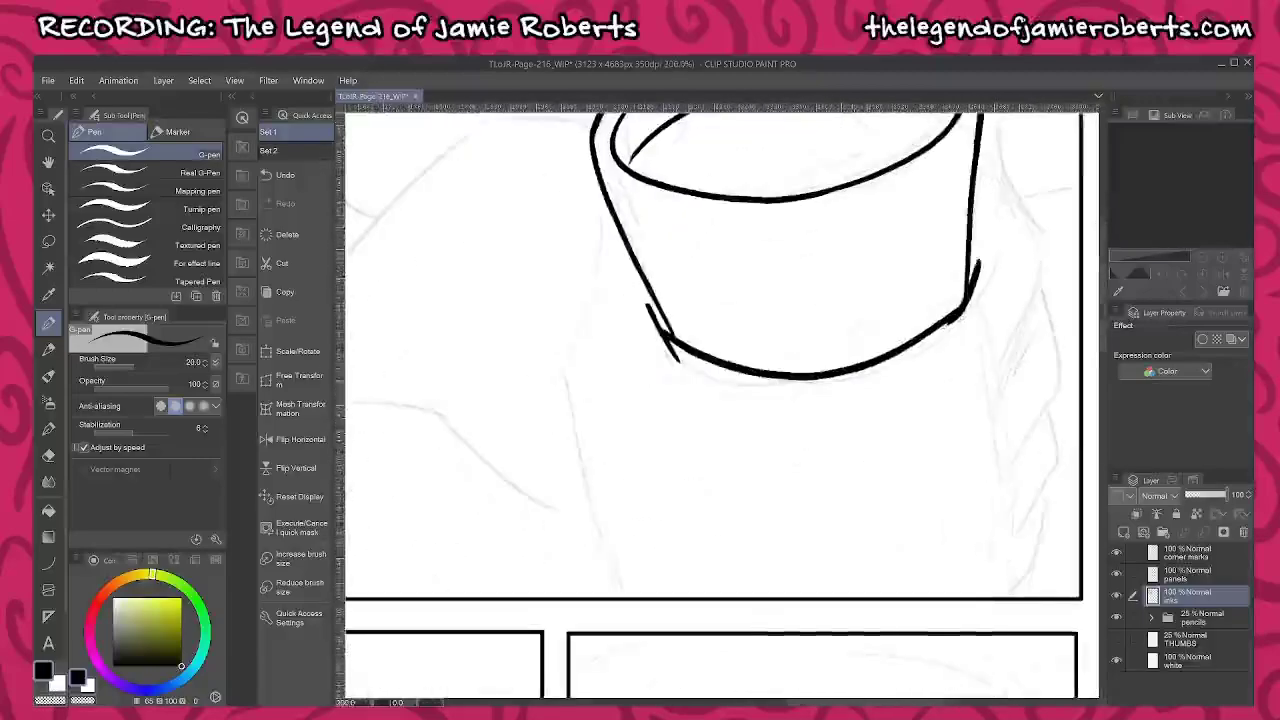
pyautogui.moveTo(607, 208)
pyautogui.mouseDown()
pyautogui.moveTo(562, 378)
pyautogui.moveTo(630, 607)
pyautogui.mouseUp()
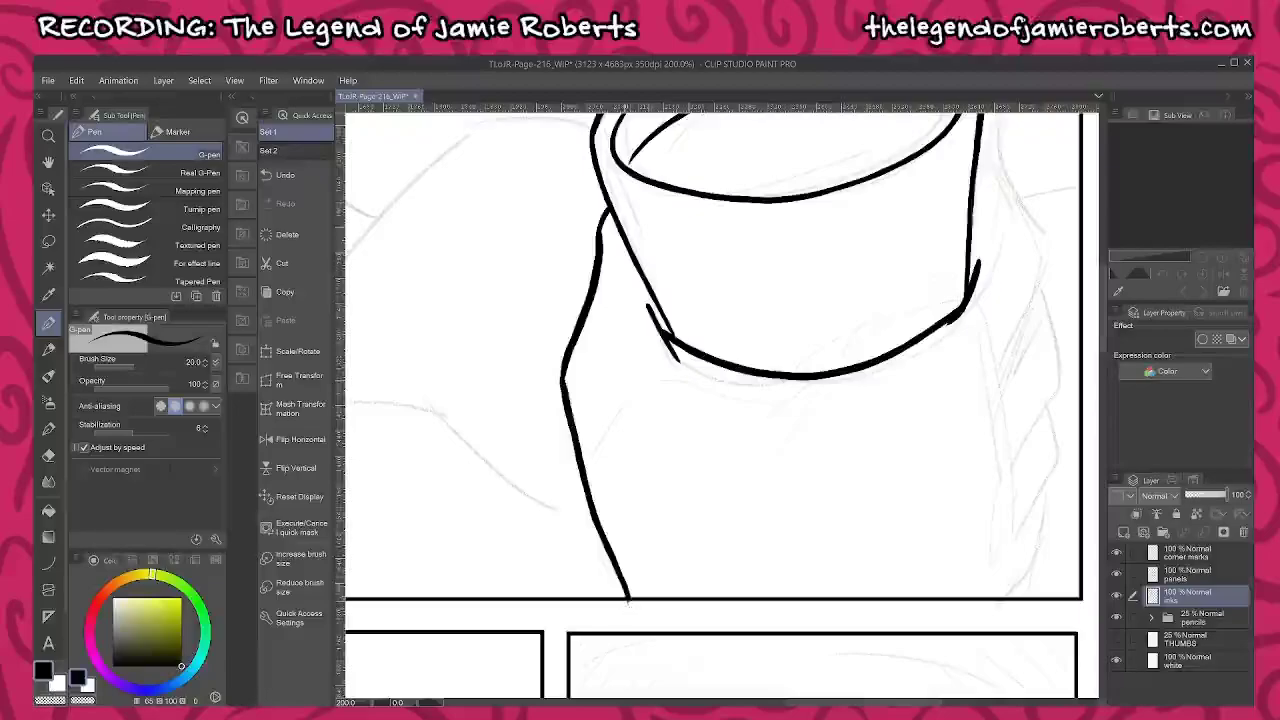
# Ink the stacked finger edges along the right of the cup and the short line reaching the right panel border
pyautogui.moveTo(880, 398); pyautogui.dragTo(809, 408)
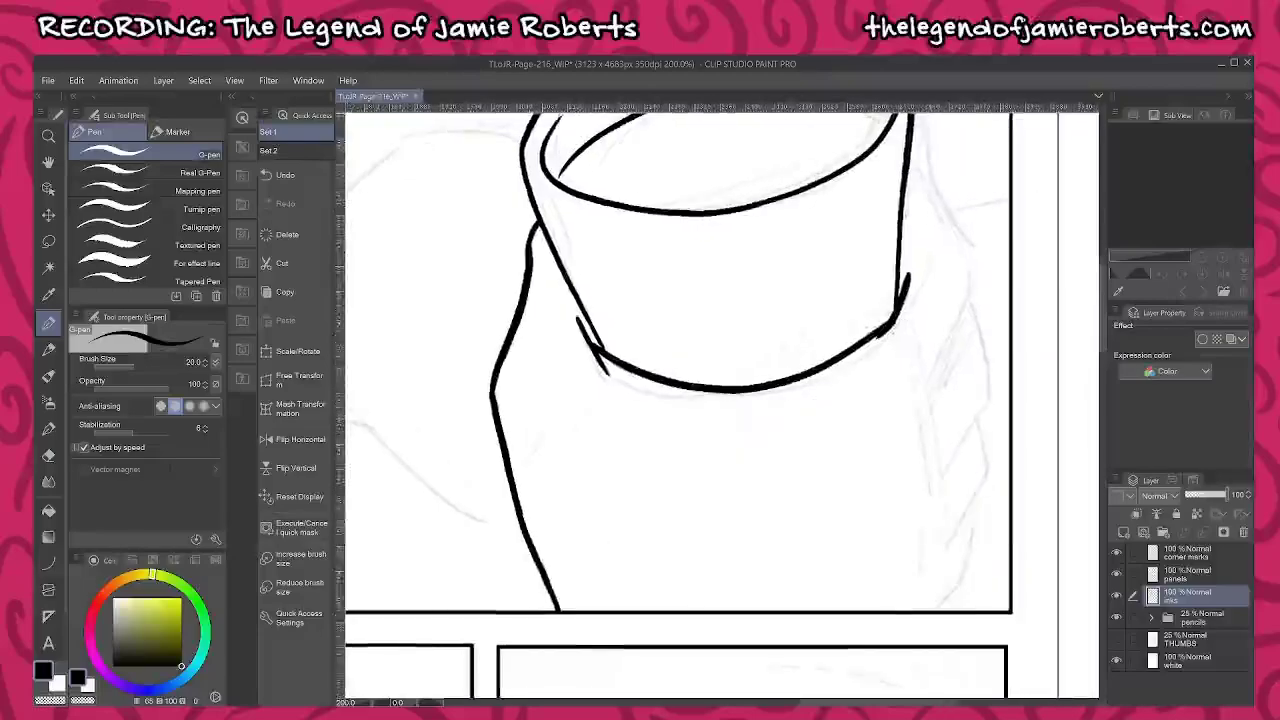
pyautogui.moveTo(941, 167)
pyautogui.mouseDown()
pyautogui.moveTo(956, 218)
pyautogui.moveTo(934, 195)
pyautogui.moveTo(987, 302)
pyautogui.moveTo(985, 372)
pyautogui.moveTo(946, 462)
pyautogui.mouseUp()
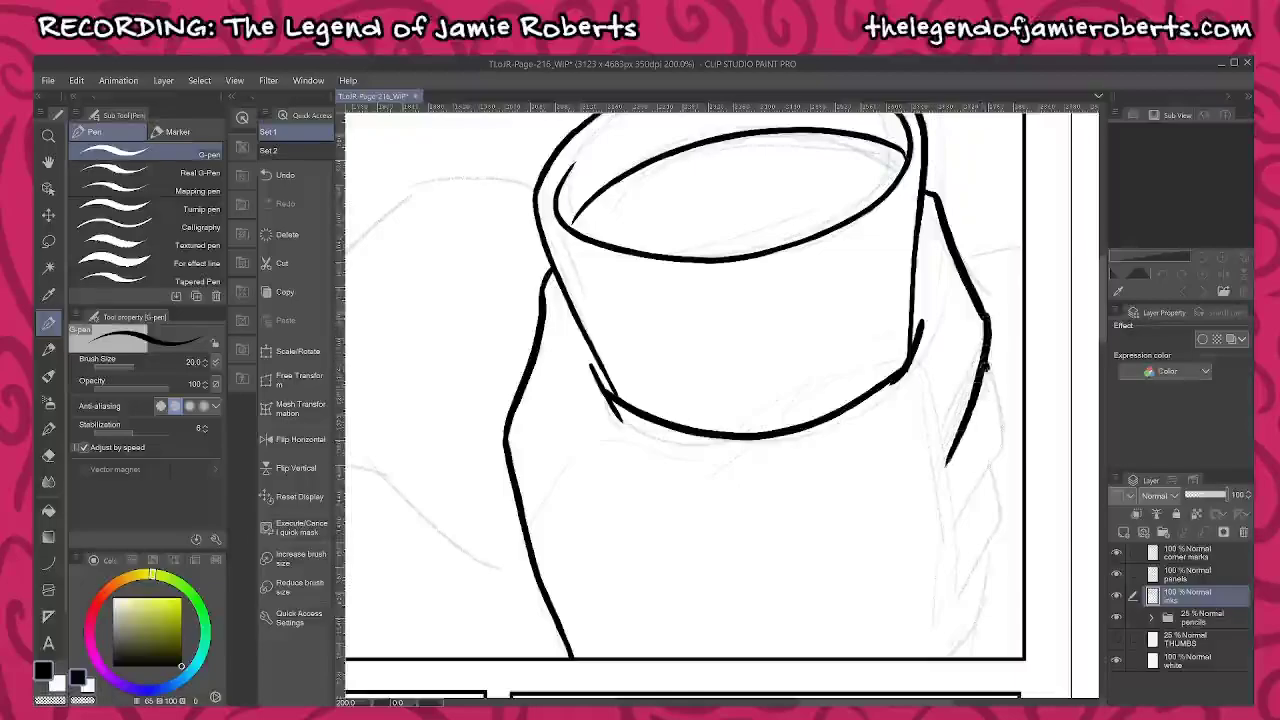
pyautogui.moveTo(984, 368)
pyautogui.mouseDown()
pyautogui.moveTo(1005, 435)
pyautogui.moveTo(944, 528)
pyautogui.mouseUp()
pyautogui.moveTo(984, 464)
pyautogui.mouseDown()
pyautogui.moveTo(1001, 527)
pyautogui.moveTo(955, 594)
pyautogui.mouseUp()
pyautogui.moveTo(984, 552)
pyautogui.mouseDown()
pyautogui.moveTo(986, 598)
pyautogui.moveTo(935, 668)
pyautogui.mouseUp()
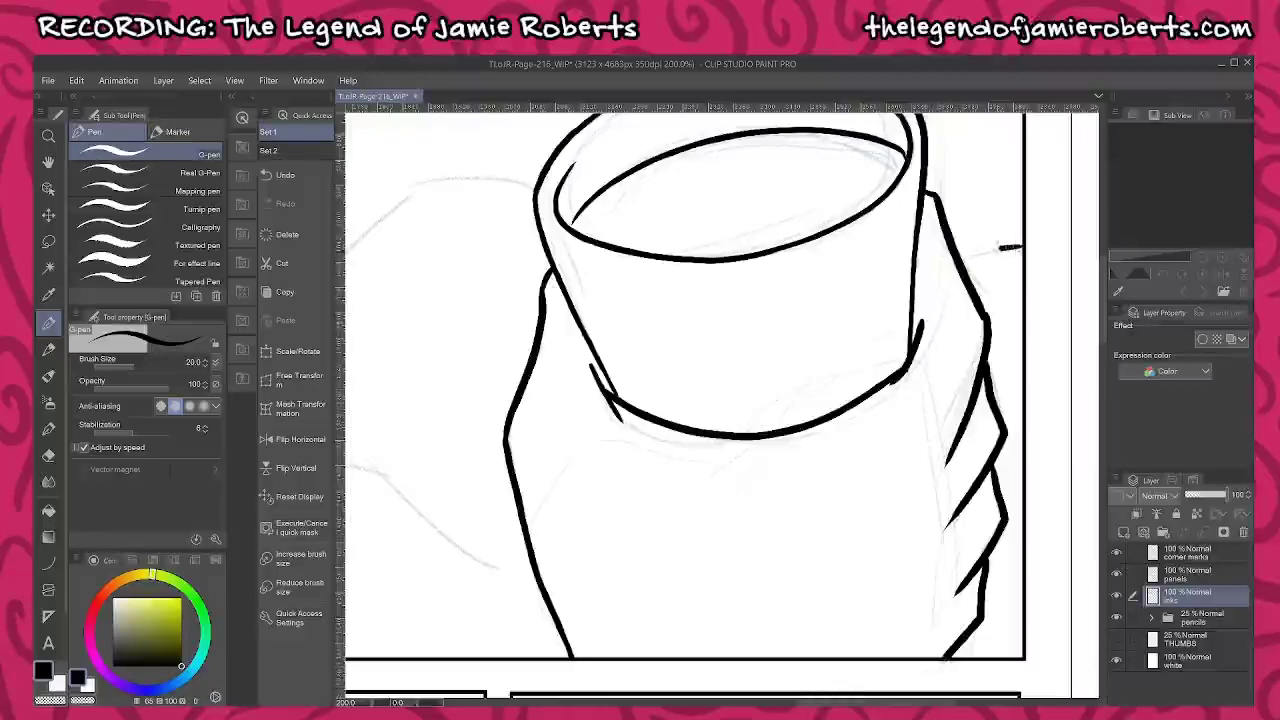
pyautogui.moveTo(1000, 248); pyautogui.dragTo(960, 260)
# Ink the lower curved contour from the panel's left border to the hand's left edge
pyautogui.moveTo(898, 409); pyautogui.dragTo(1073, 387)
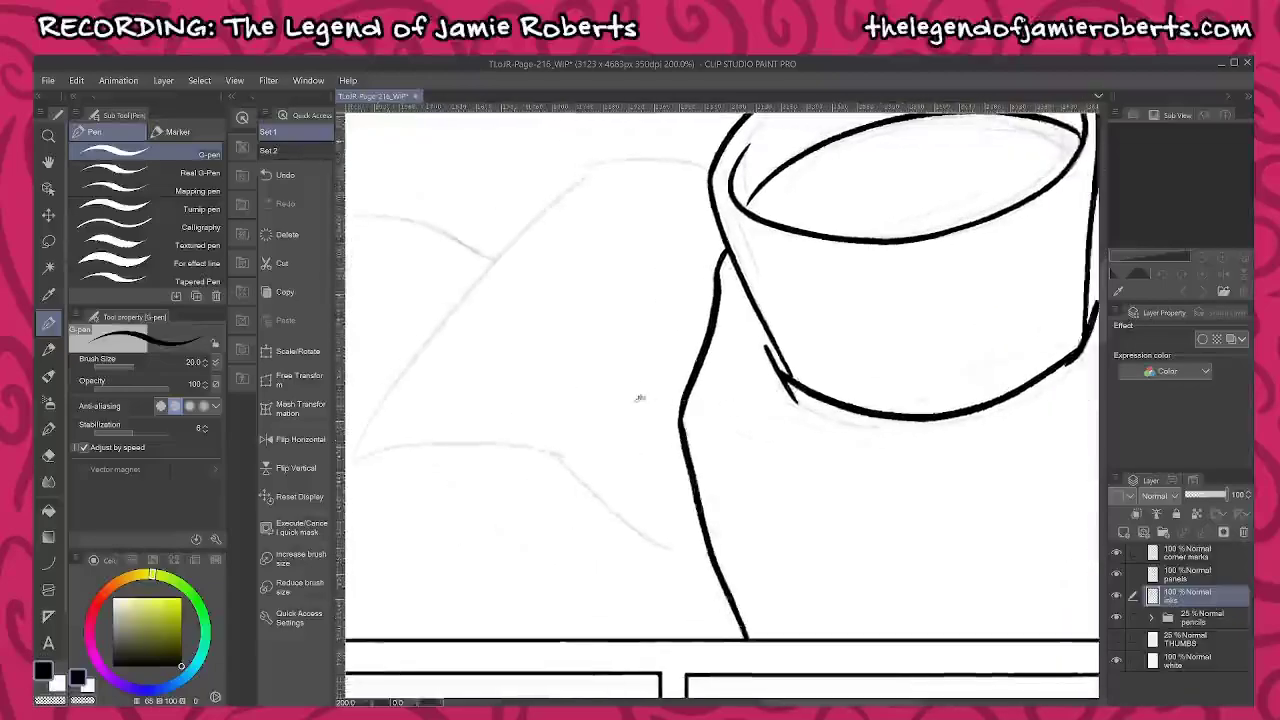
pyautogui.moveTo(625, 390); pyautogui.dragTo(775, 359)
pyautogui.moveTo(498, 430)
pyautogui.mouseDown()
pyautogui.moveTo(560, 412)
pyautogui.moveTo(662, 411)
pyautogui.moveTo(866, 530)
pyautogui.mouseUp()
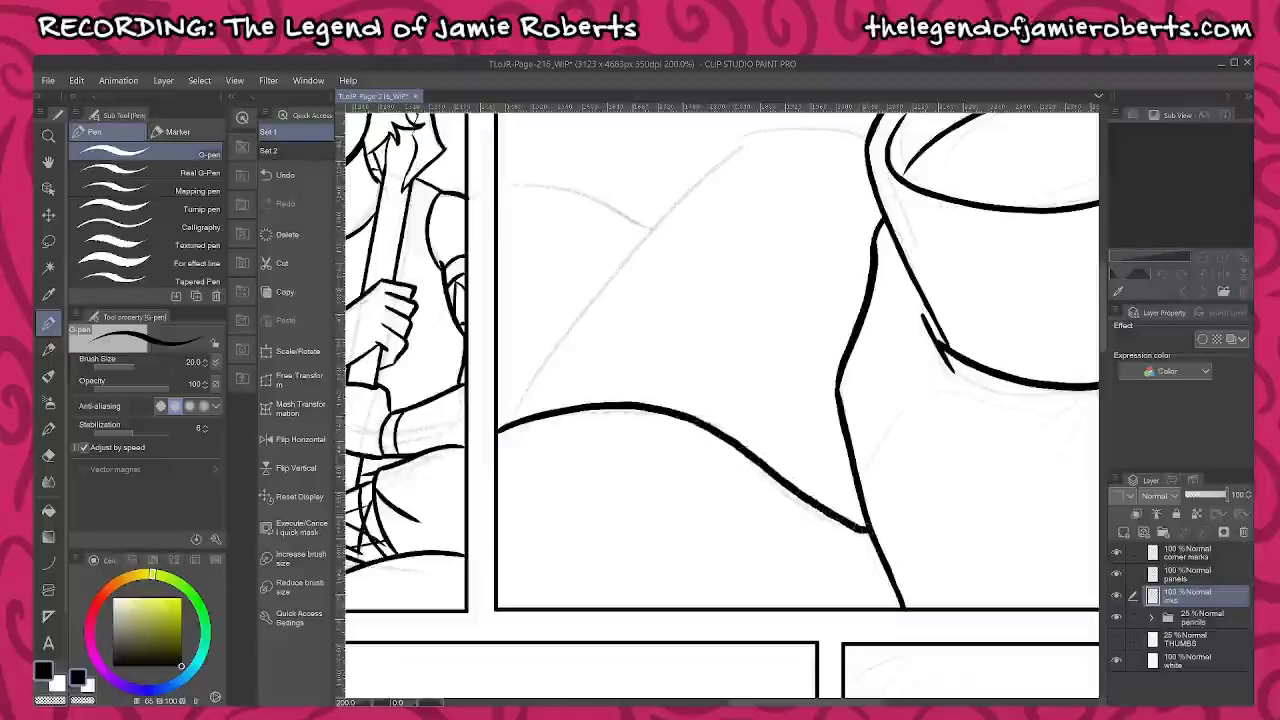
# Ink the upper contour from the cup's side down to the lower curve, and the arched line joining it to the panel's left border
pyautogui.moveTo(800, 345); pyautogui.dragTo(814, 407)
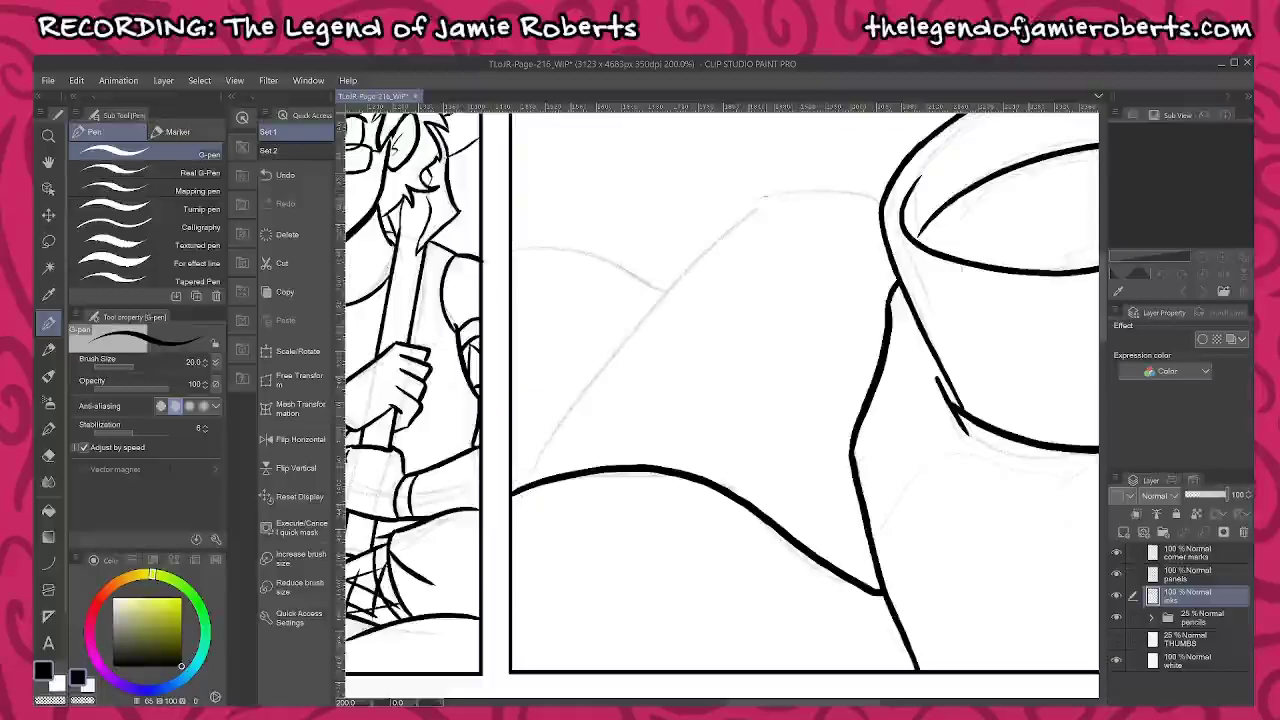
pyautogui.moveTo(765, 202)
pyautogui.mouseDown()
pyautogui.moveTo(878, 167)
pyautogui.moveTo(895, 174)
pyautogui.mouseUp()
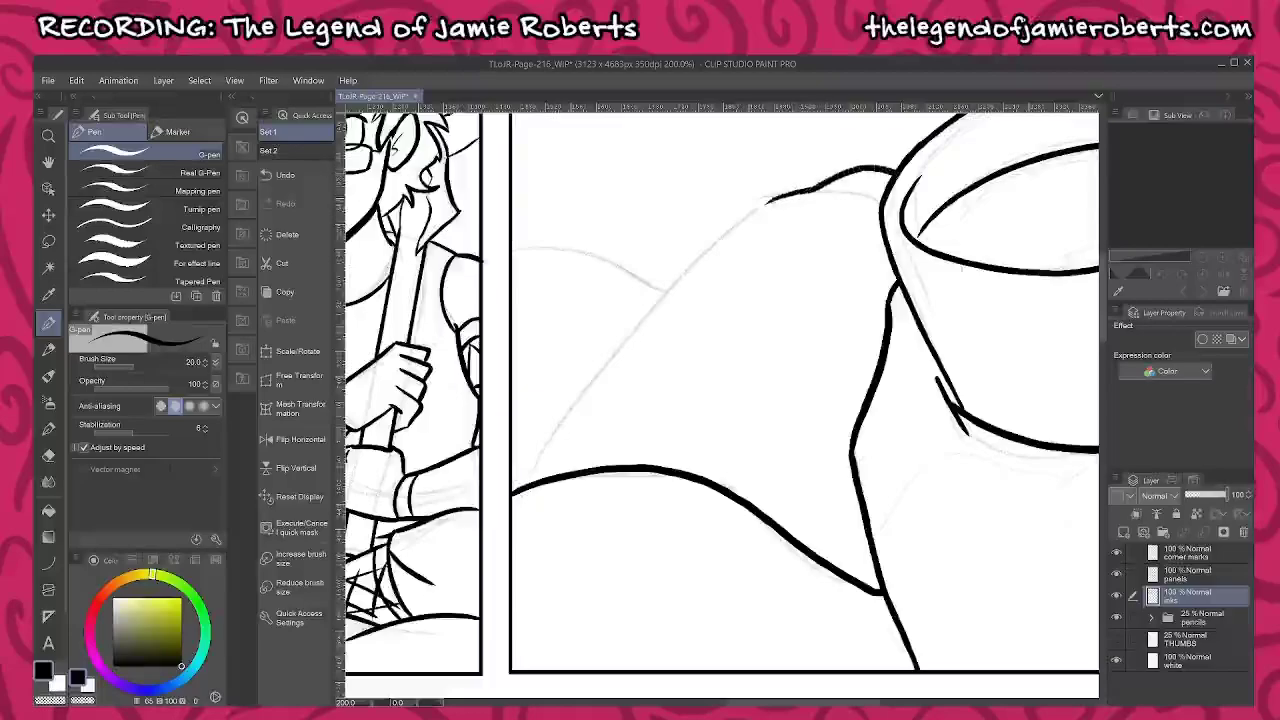
pyautogui.moveTo(766, 200)
pyautogui.mouseDown()
pyautogui.moveTo(670, 287)
pyautogui.moveTo(525, 481)
pyautogui.mouseUp()
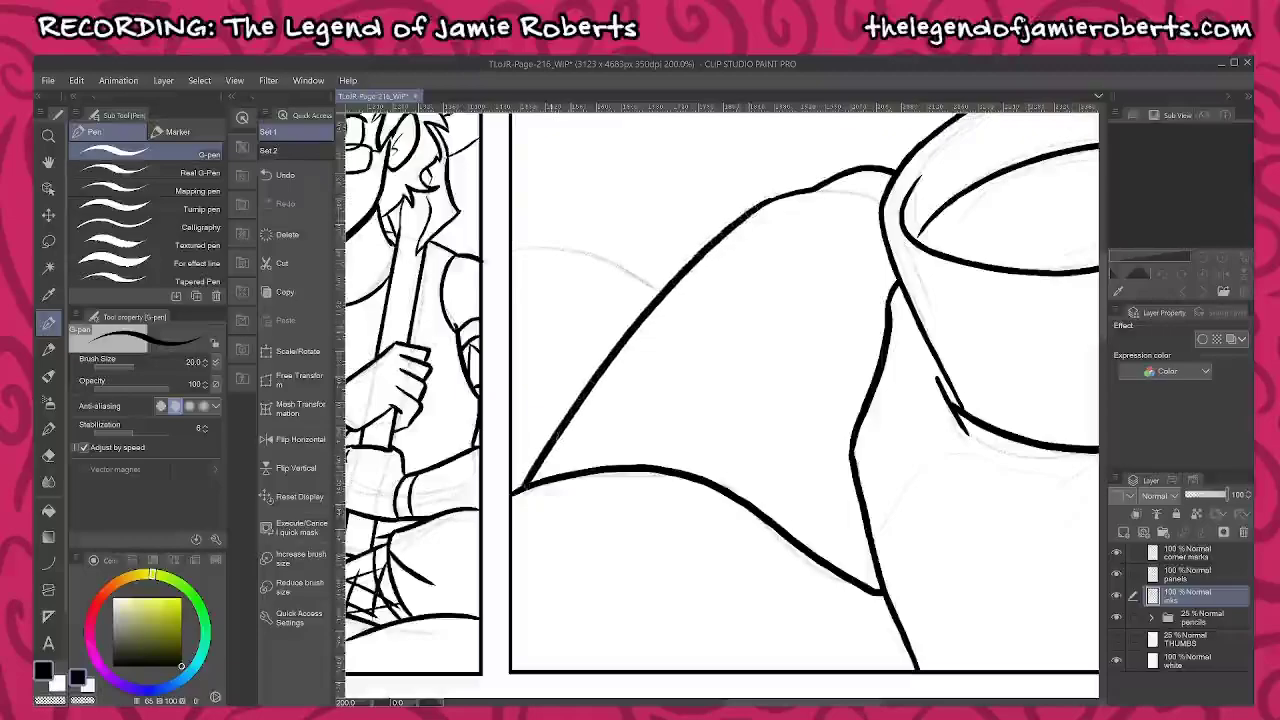
pyautogui.moveTo(662, 290)
pyautogui.mouseDown()
pyautogui.moveTo(578, 250)
pyautogui.moveTo(506, 244)
pyautogui.mouseUp()
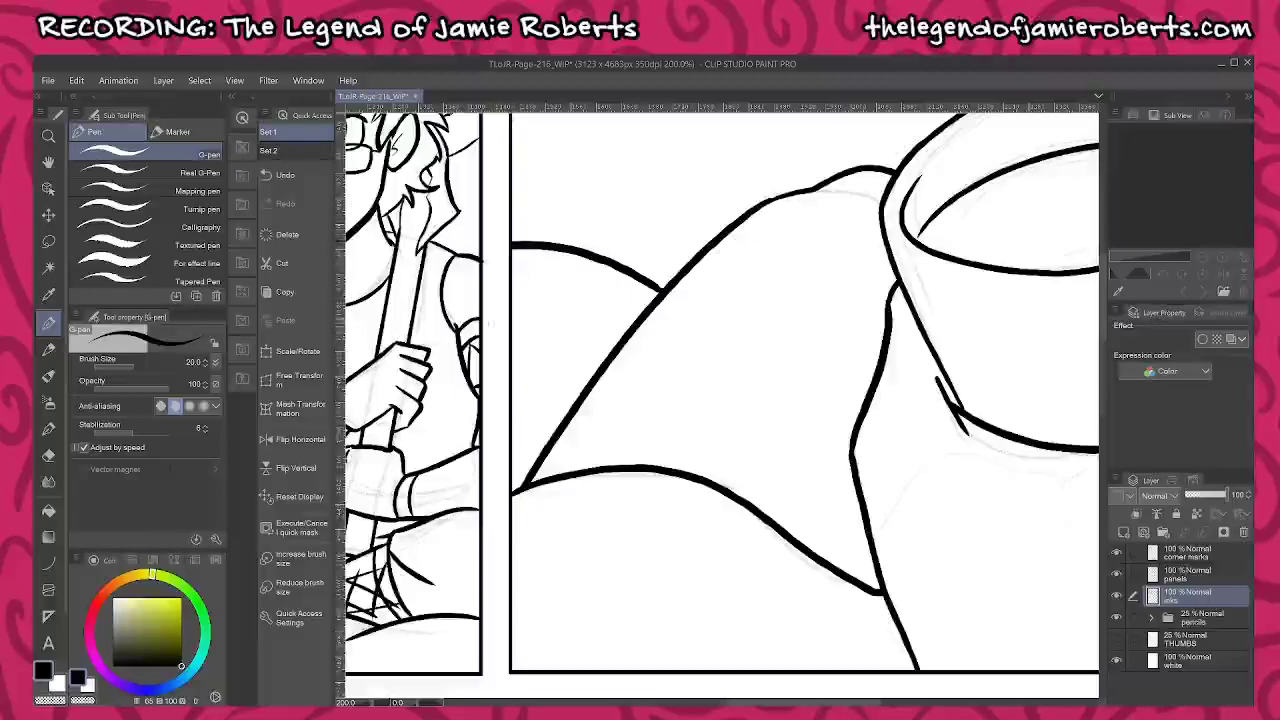
# Ink the short line running from the lowest finger to the panel's right border
pyautogui.moveTo(912, 451); pyautogui.dragTo(484, 463)
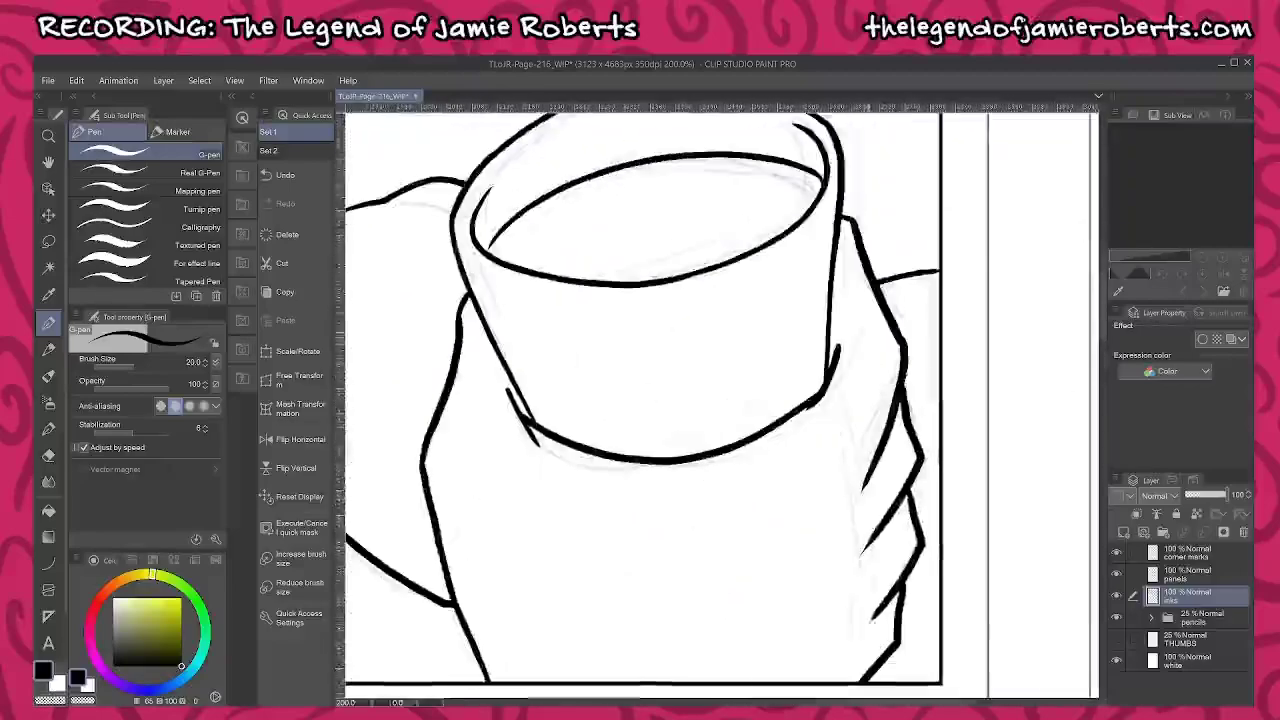
pyautogui.moveTo(964, 518); pyautogui.dragTo(1082, 415)
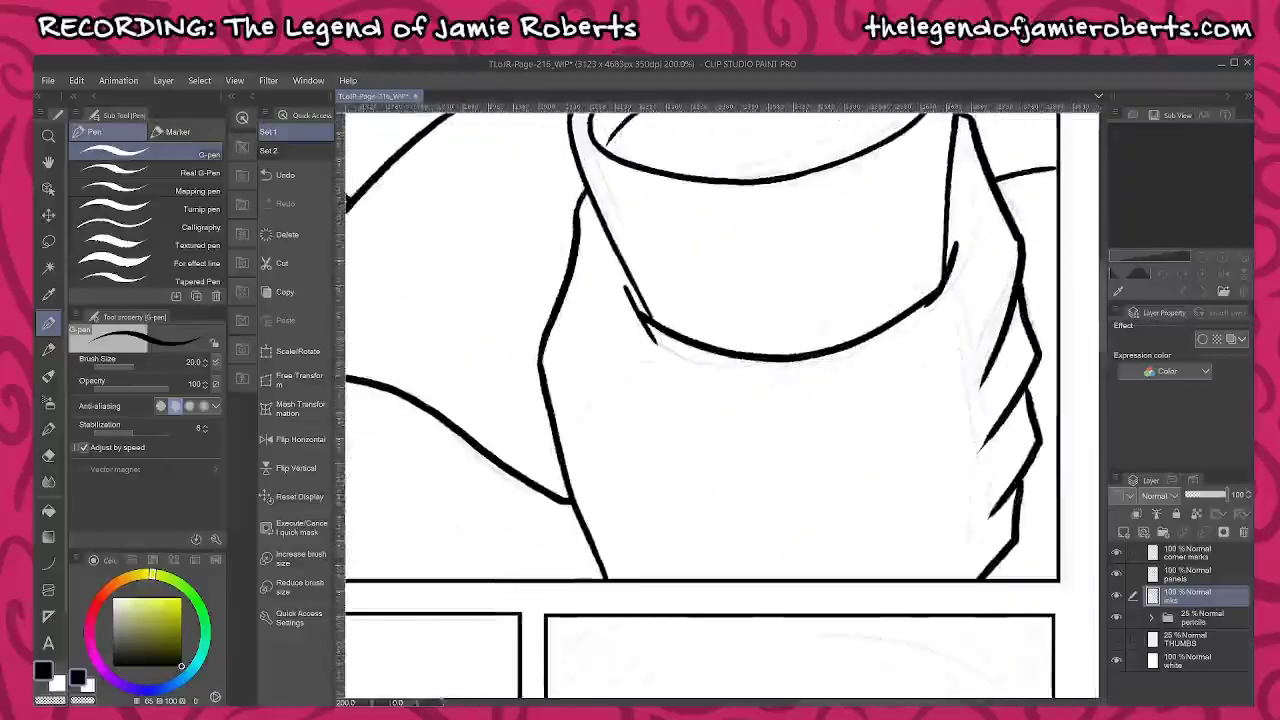
pyautogui.moveTo(1056, 477); pyautogui.dragTo(1018, 487)
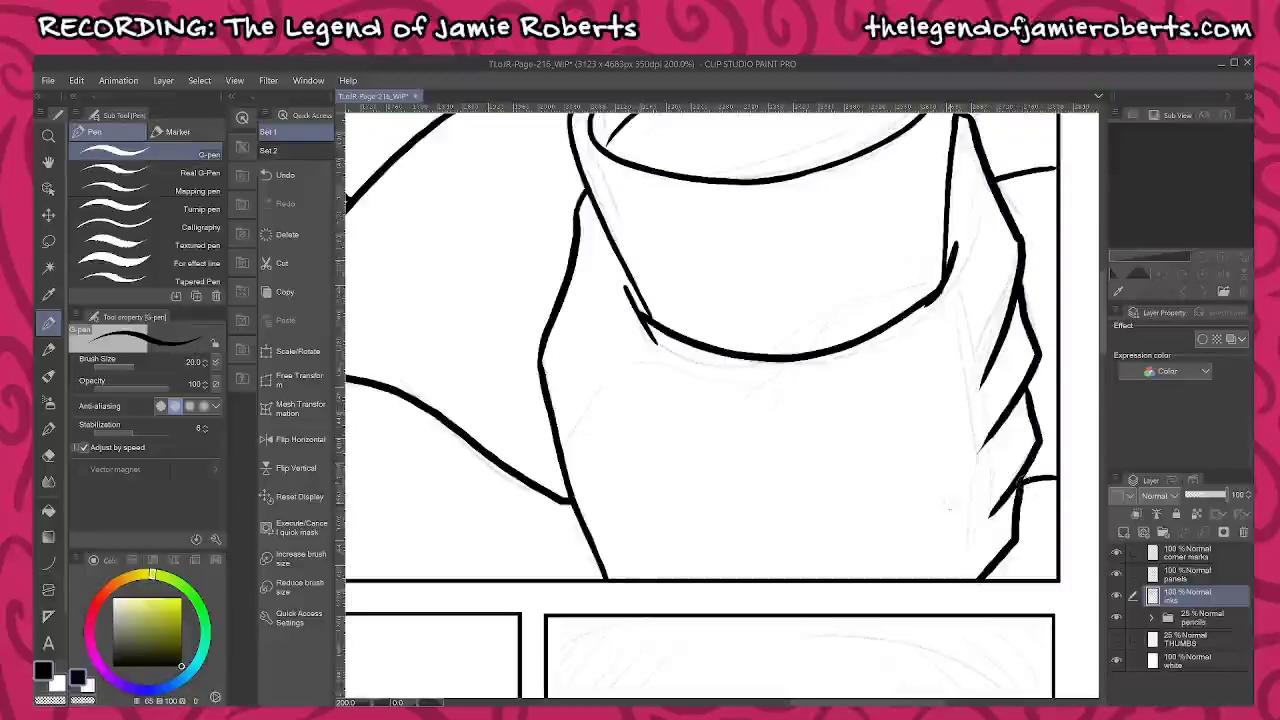
# Create a new layer named "tea curl" above the inks layer and give it a border effect
pyautogui.scroll(-10, 720, 400)
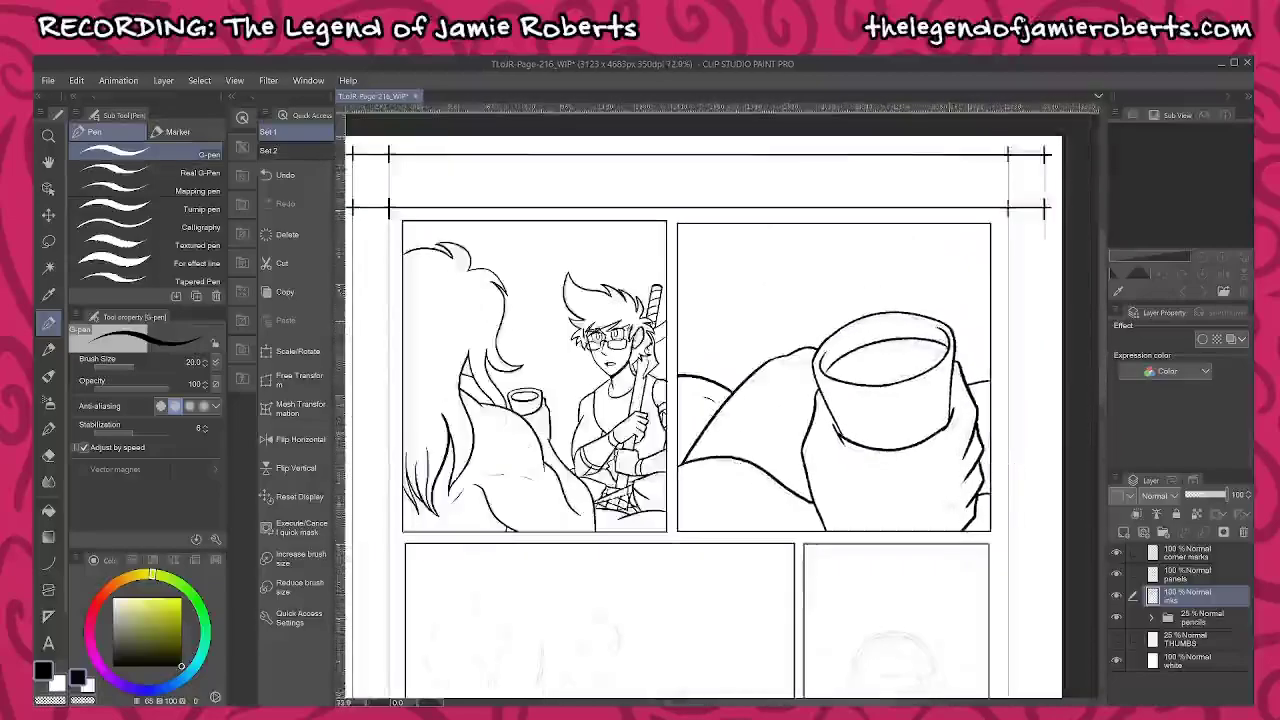
pyautogui.moveTo(841, 509); pyautogui.dragTo(768, 549)
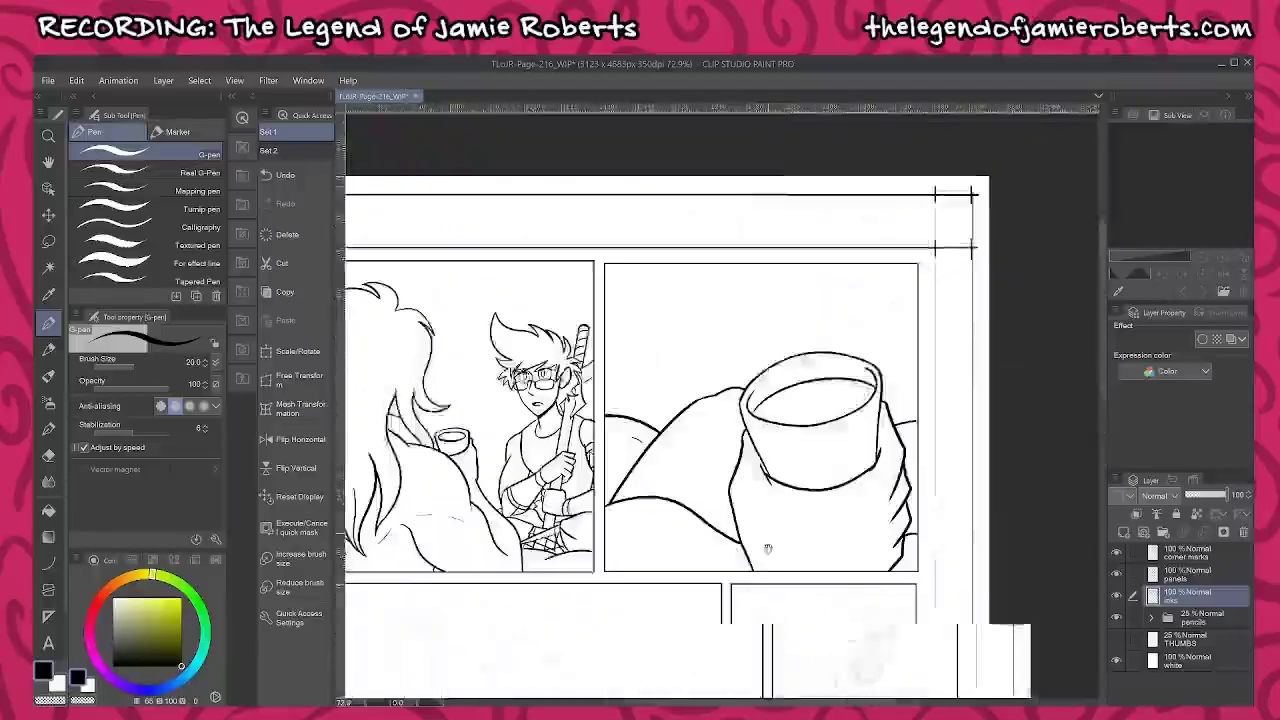
pyautogui.scroll(1, 768, 548)
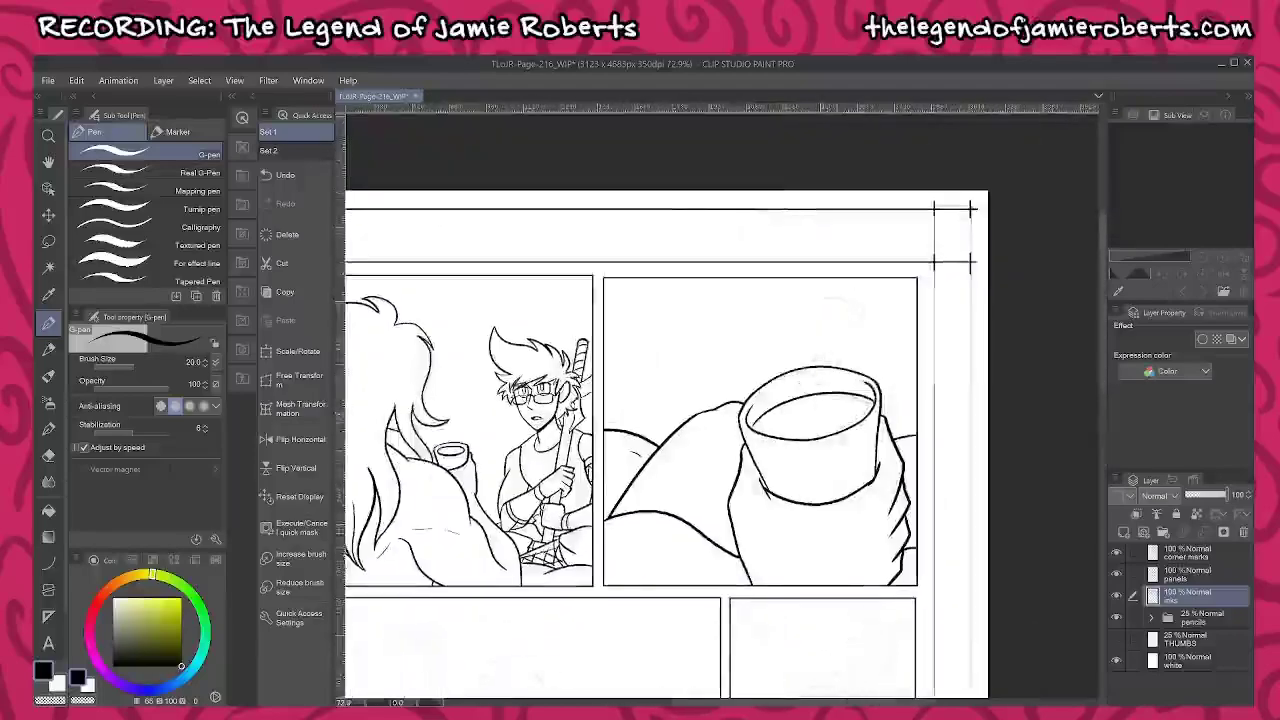
pyautogui.hotkey('ctrl', 'shift', 'n')
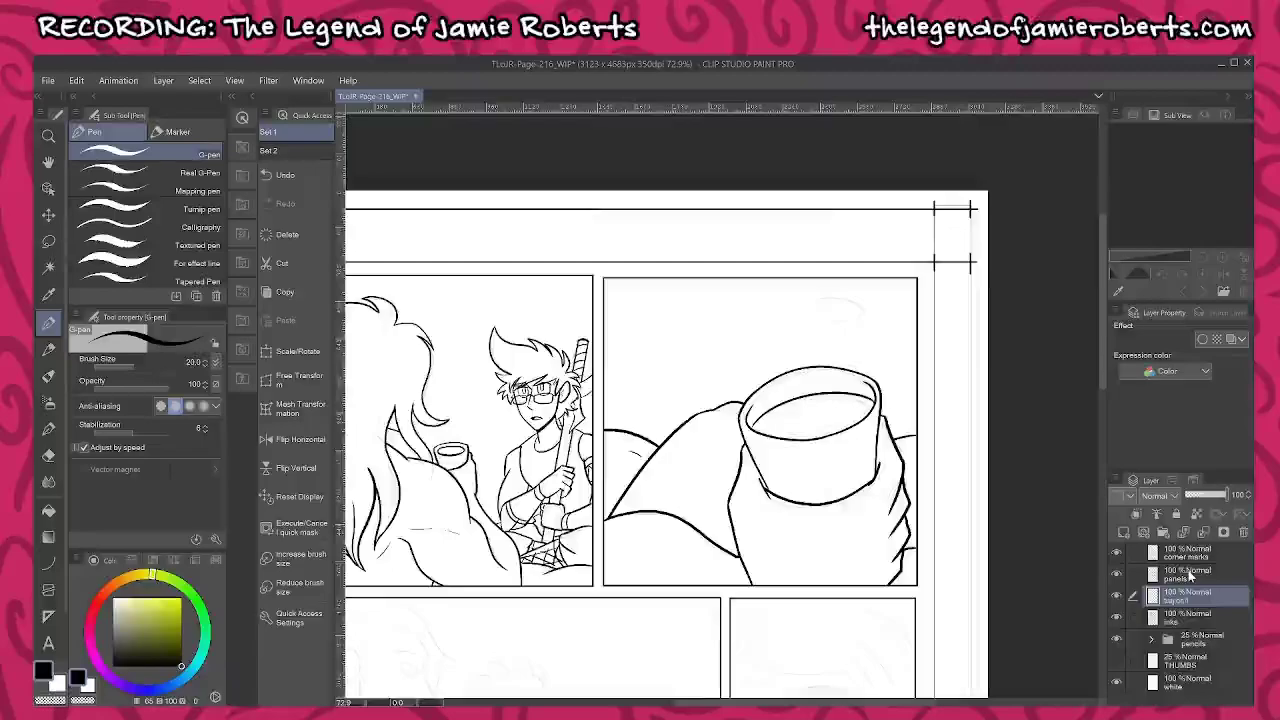
pyautogui.click(1203, 339)
pyautogui.click(1193, 401)
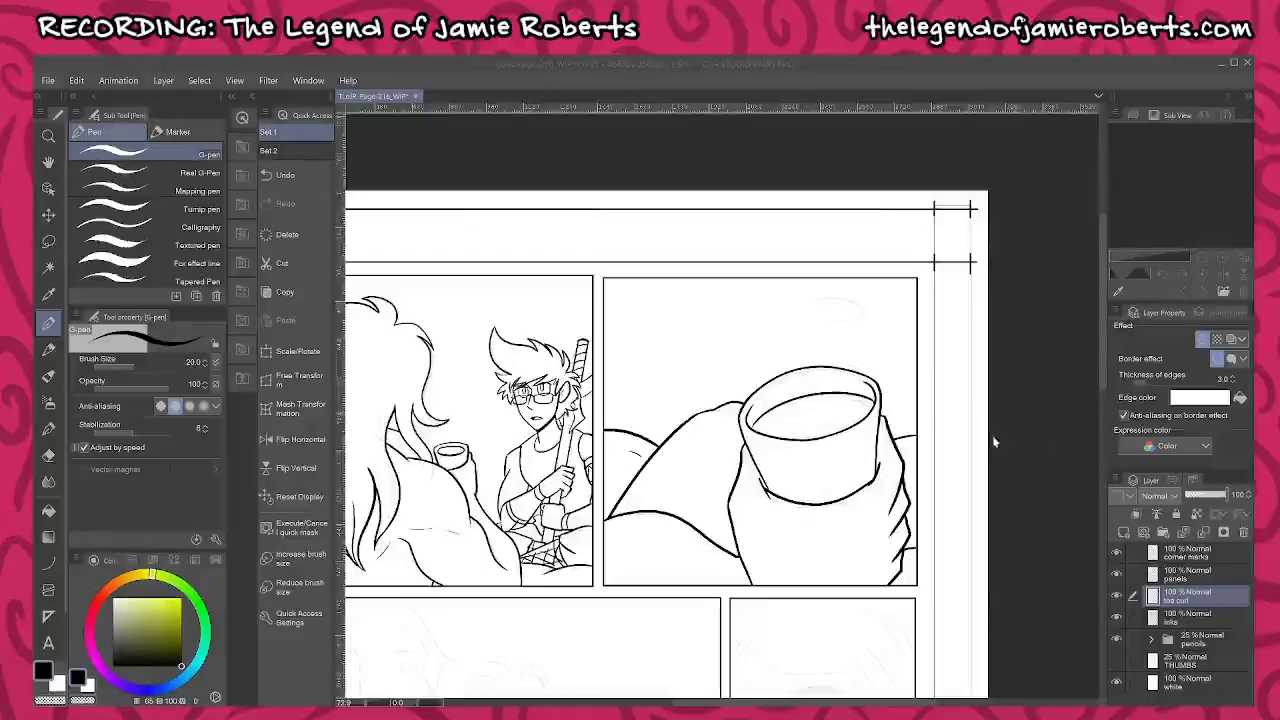
# Draw curling steam wisps above the cup in white with a black border effect on the tea curl layer
pyautogui.click(59, 685)
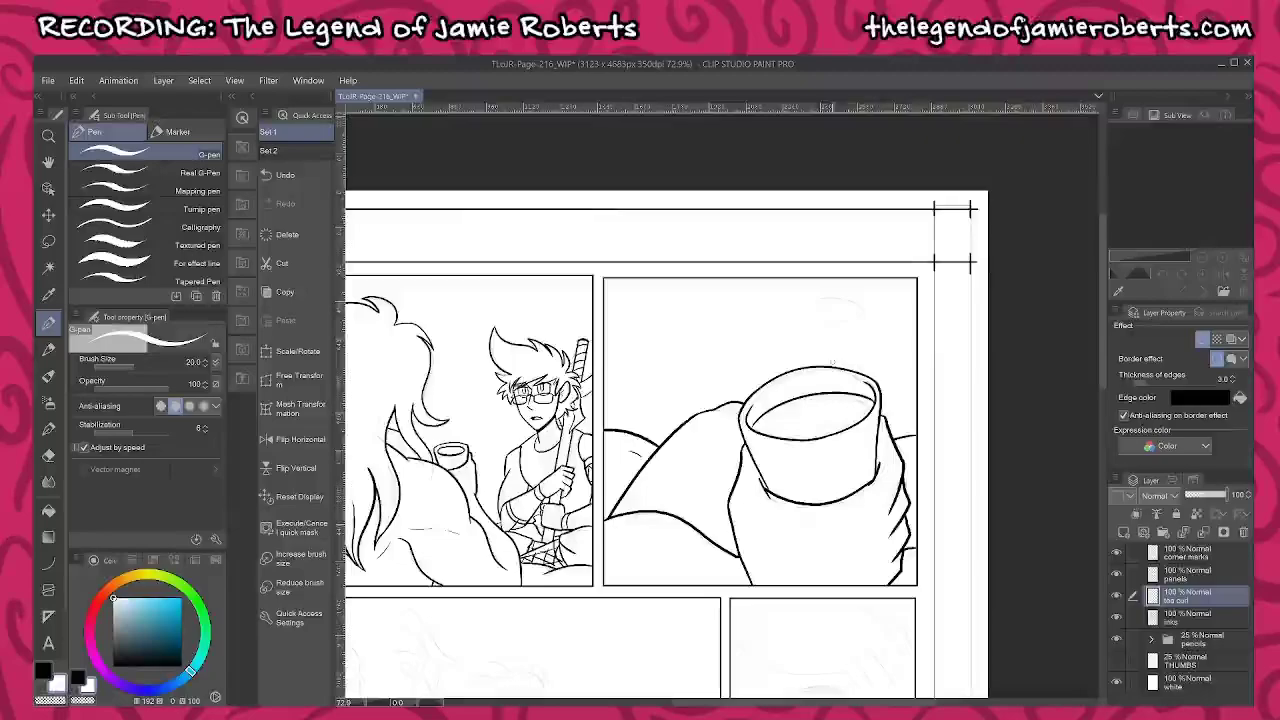
pyautogui.moveTo(837, 353)
pyautogui.mouseDown()
pyautogui.moveTo(819, 299)
pyautogui.moveTo(821, 319)
pyautogui.moveTo(878, 298)
pyautogui.moveTo(853, 325)
pyautogui.mouseUp()
pyautogui.press('k')
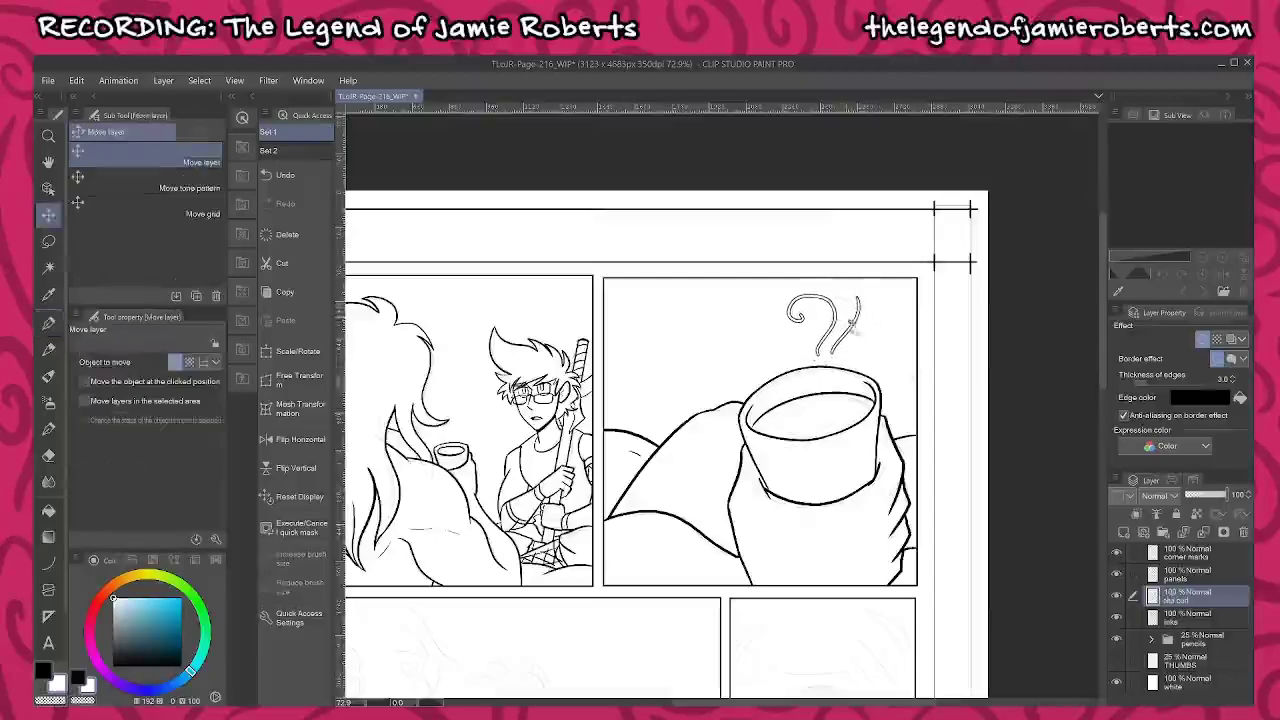
# Ink the large profile head's ear and jawline on the inks layer with the G-pen, in the second row's first panel
pyautogui.moveTo(803, 618); pyautogui.dragTo(1041, 364)
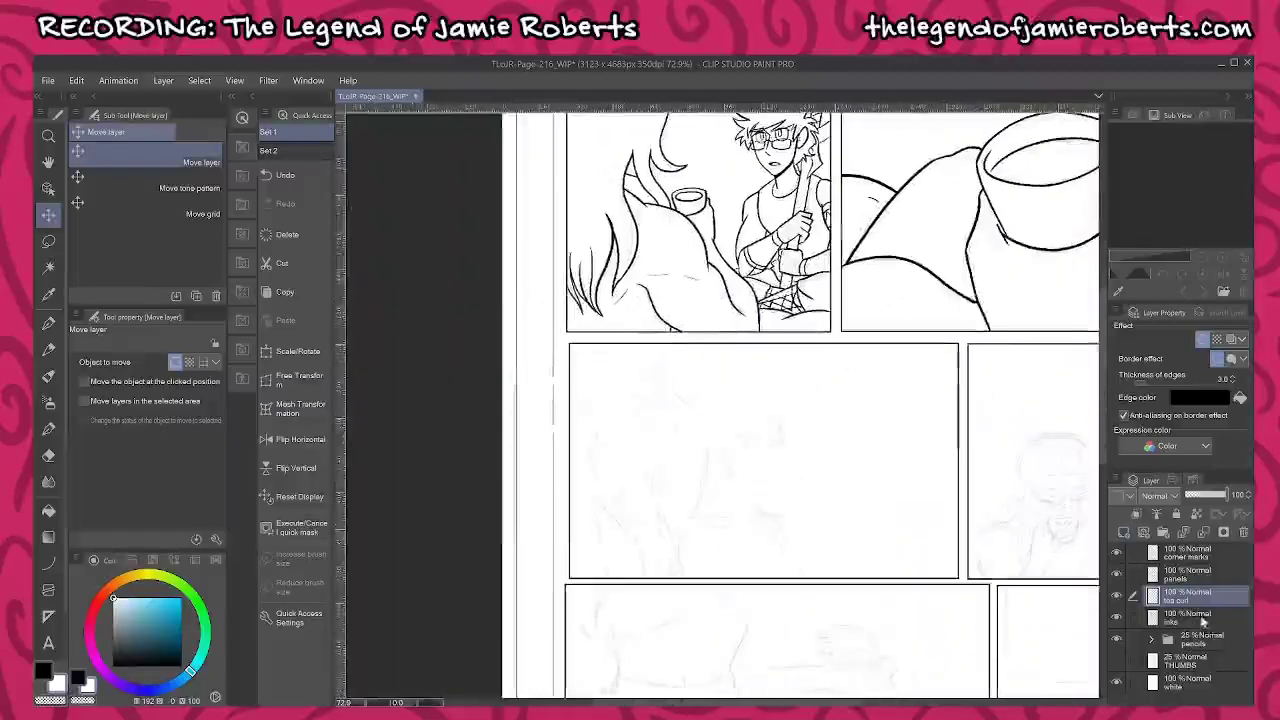
pyautogui.click(1200, 617)
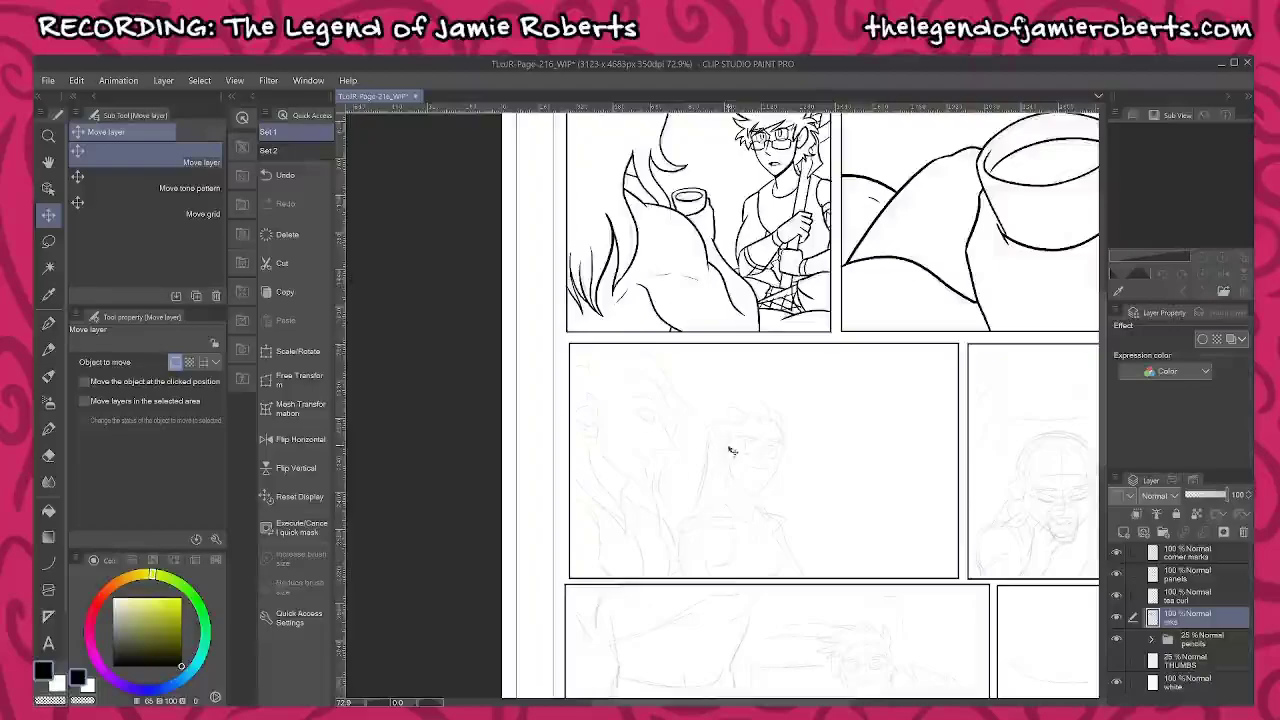
pyautogui.press('p')
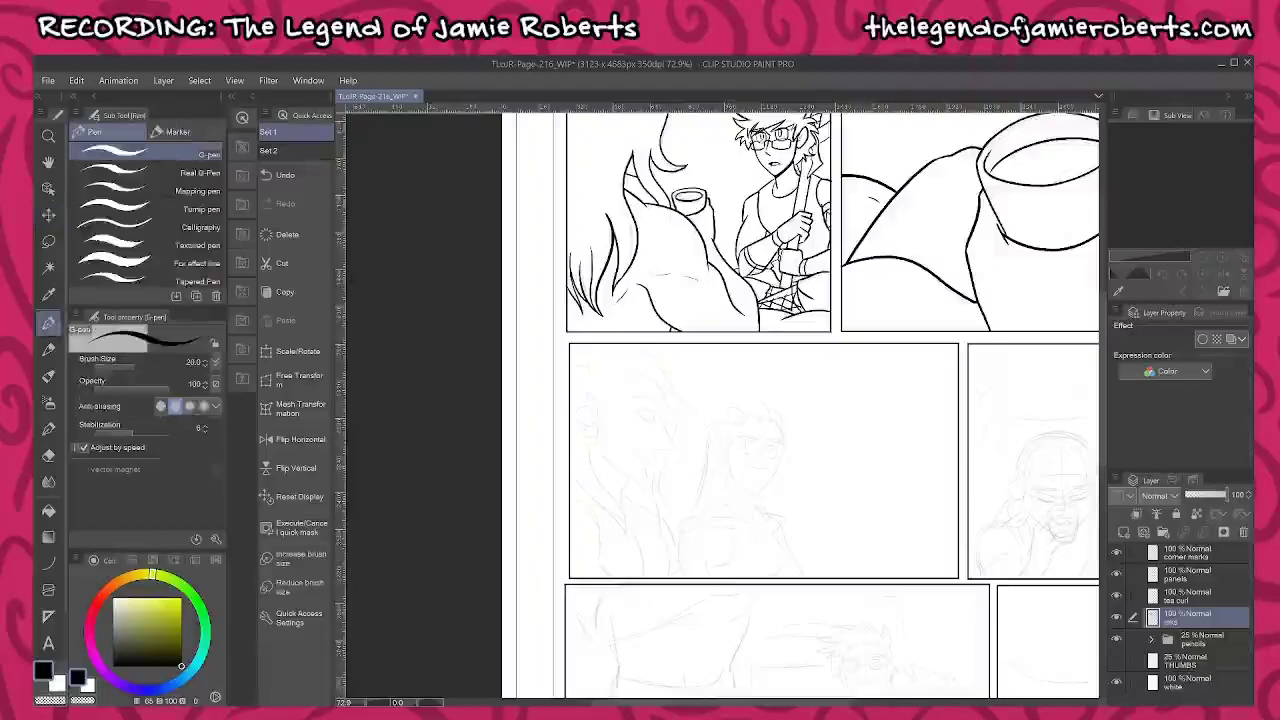
pyautogui.scroll(10, 624, 420)
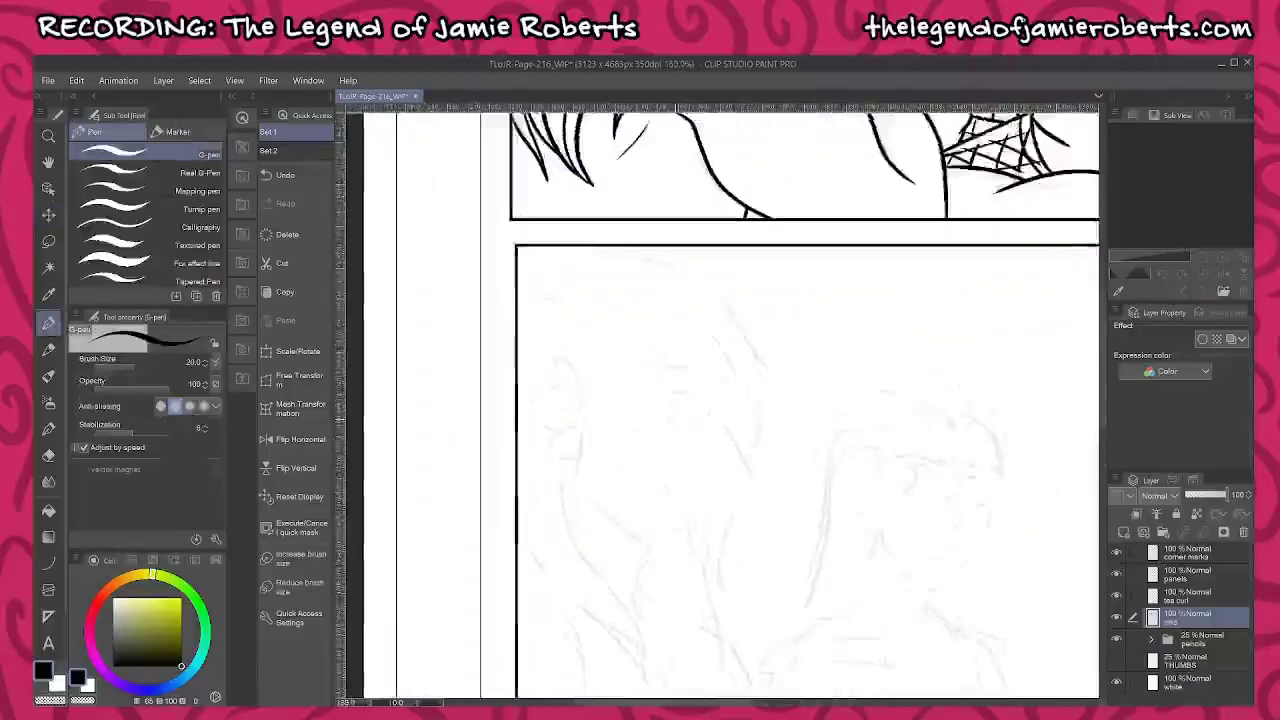
pyautogui.scroll(8, 687, 407)
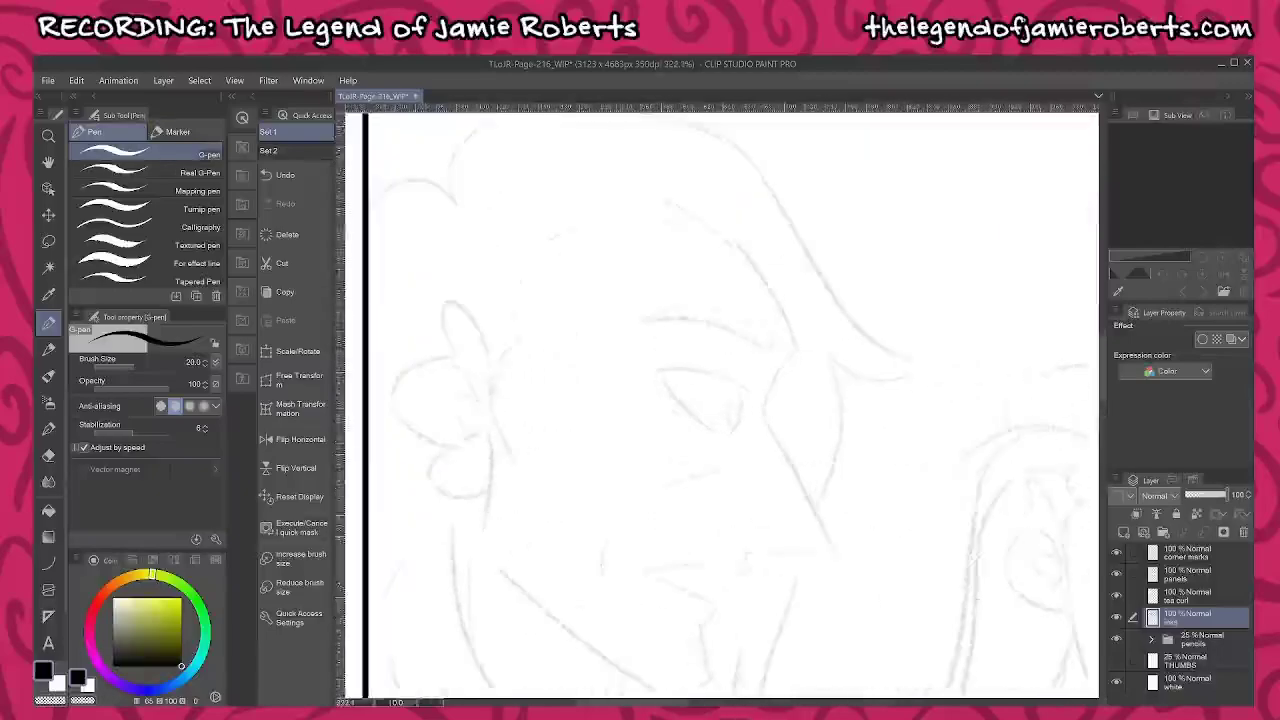
pyautogui.scroll(3, 521, 390)
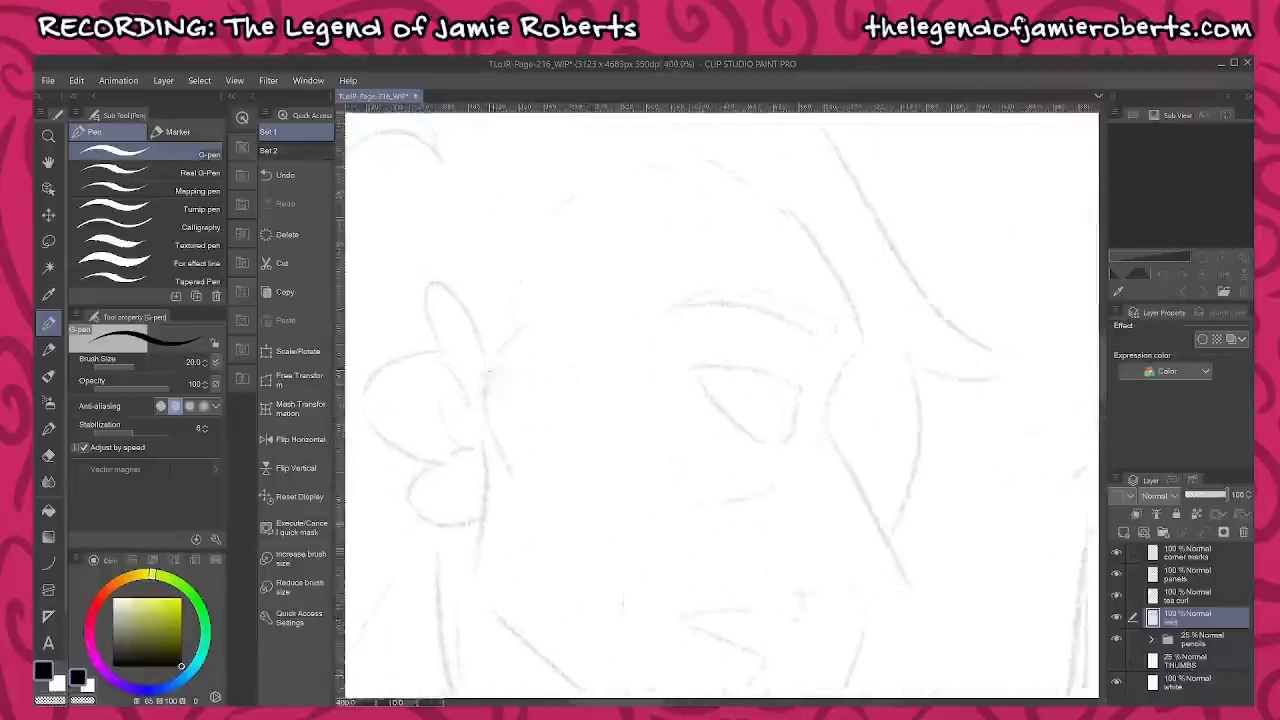
pyautogui.moveTo(483, 356); pyautogui.dragTo(514, 488)
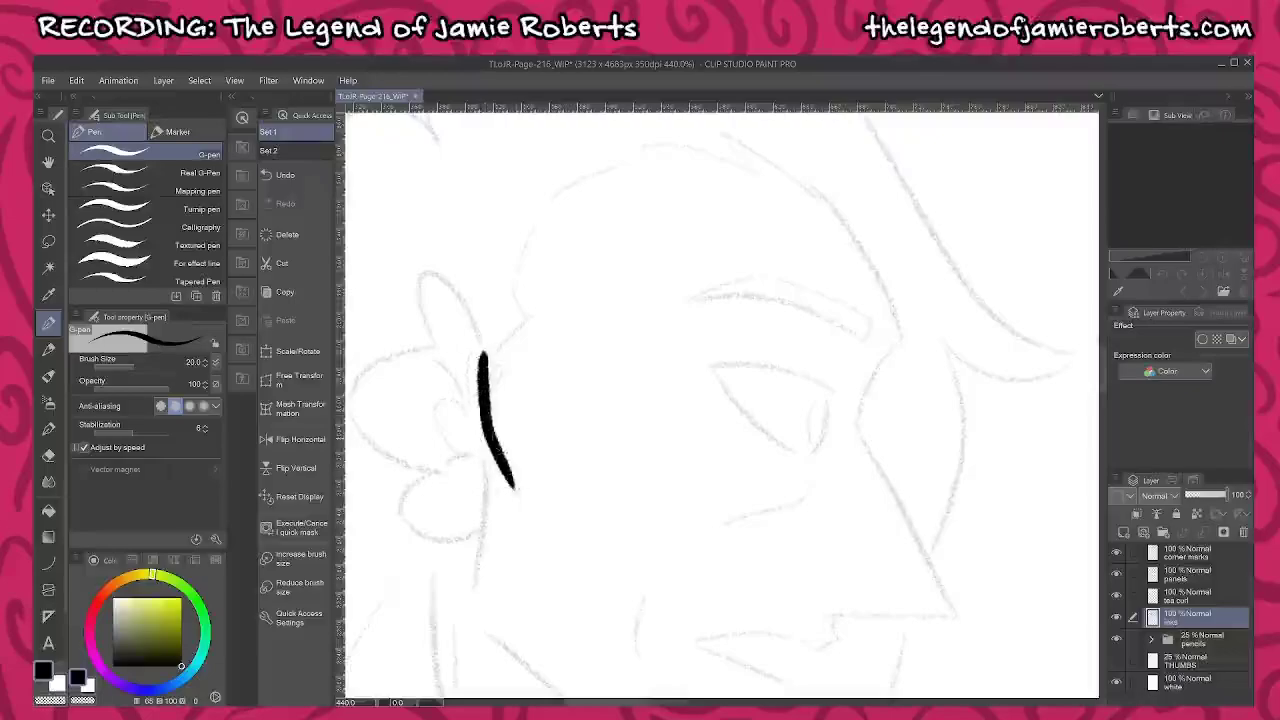
pyautogui.moveTo(427, 345)
pyautogui.mouseDown()
pyautogui.moveTo(418, 306)
pyautogui.moveTo(448, 278)
pyautogui.moveTo(484, 362)
pyautogui.moveTo(470, 410)
pyautogui.moveTo(428, 404)
pyautogui.moveTo(466, 458)
pyautogui.moveTo(450, 460)
pyautogui.moveTo(470, 452)
pyautogui.mouseUp()
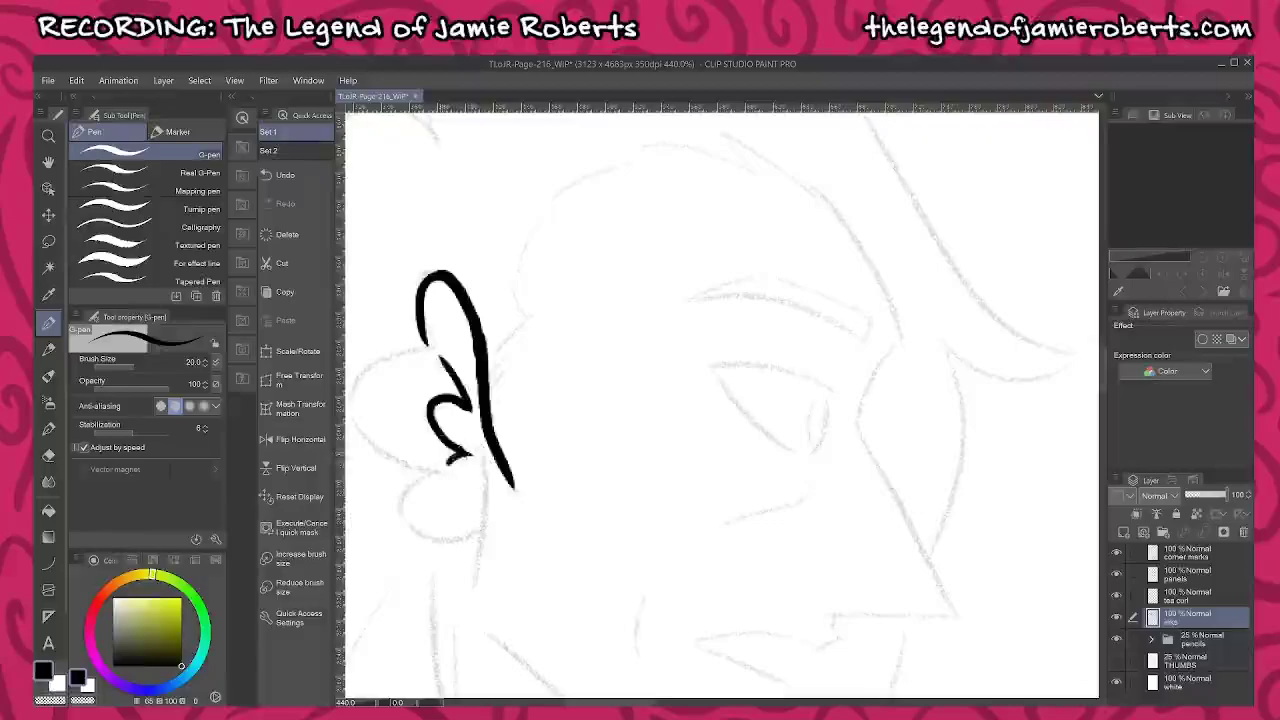
pyautogui.moveTo(440, 396); pyautogui.dragTo(510, 362)
pyautogui.moveTo(494, 310)
pyautogui.mouseDown()
pyautogui.moveTo(440, 328)
pyautogui.moveTo(411, 370)
pyautogui.moveTo(503, 449)
pyautogui.moveTo(512, 520)
pyautogui.moveTo(553, 492)
pyautogui.mouseUp()
pyautogui.moveTo(549, 424); pyautogui.dragTo(538, 575)
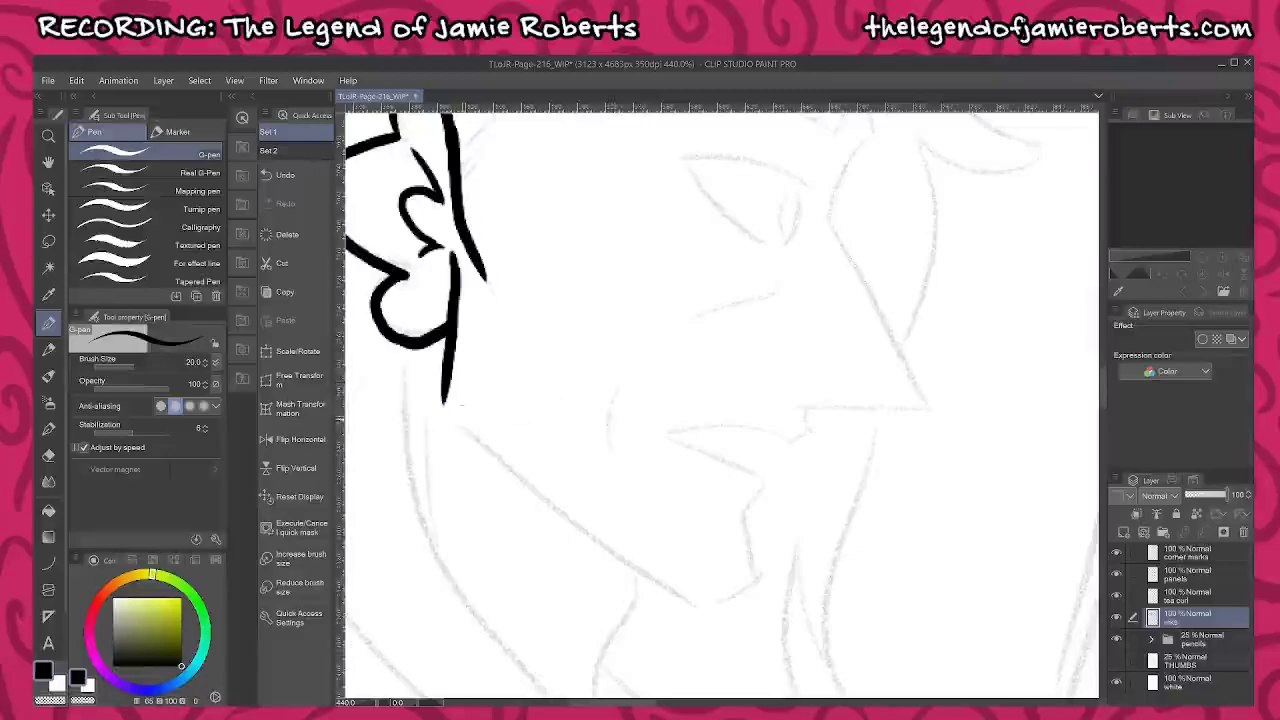
pyautogui.moveTo(459, 424)
pyautogui.mouseDown()
pyautogui.moveTo(568, 519)
pyautogui.moveTo(695, 601)
pyautogui.mouseUp()
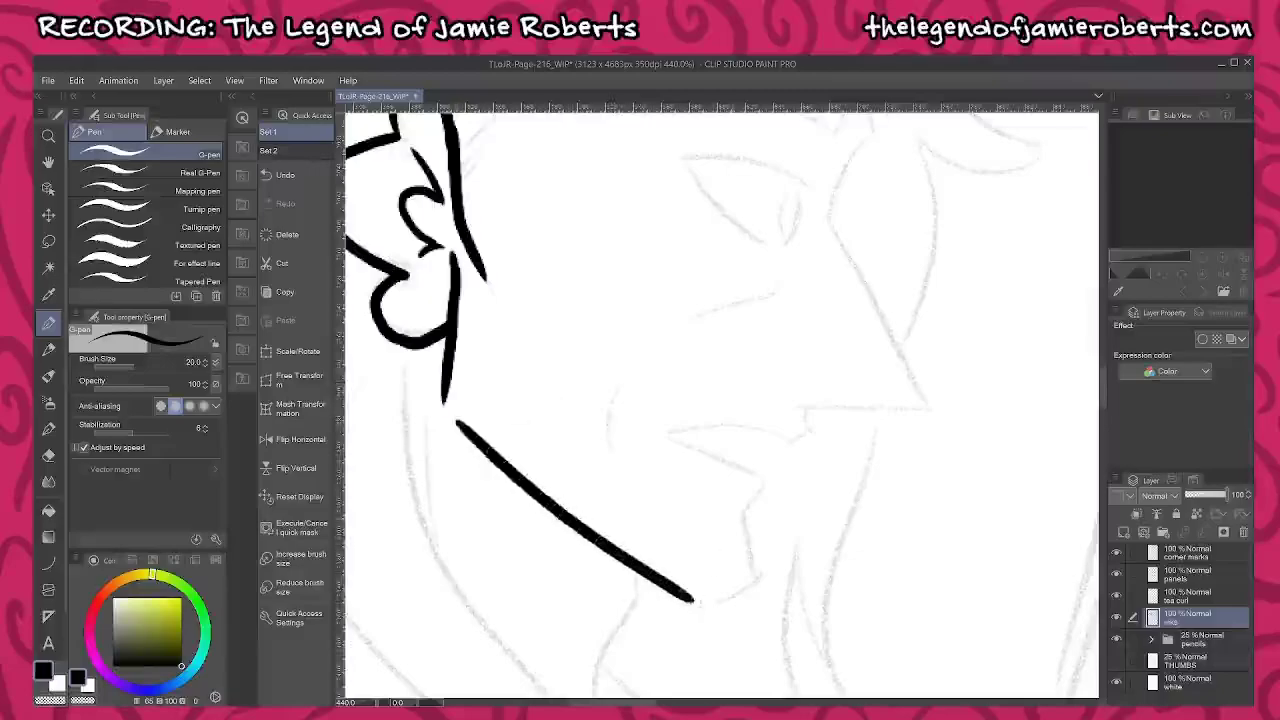
# Ink the outline of the profile head's eyebrow
pyautogui.moveTo(794, 337); pyautogui.dragTo(830, 532)
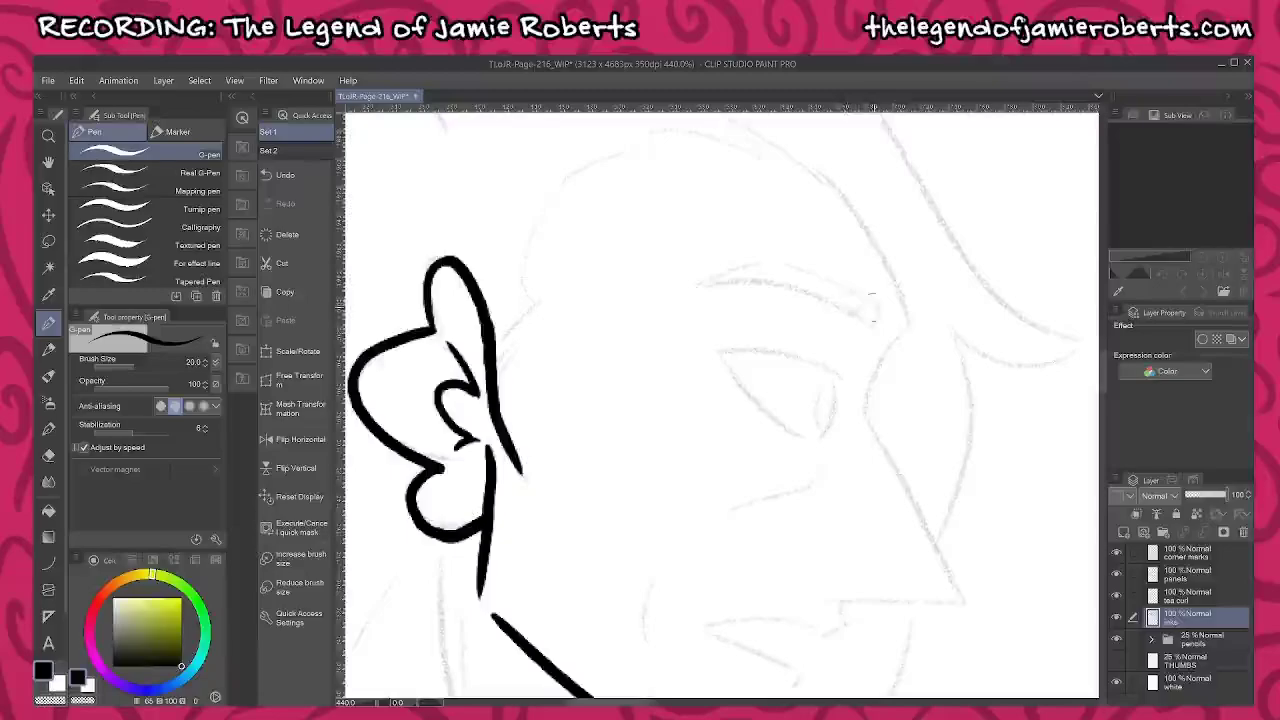
pyautogui.moveTo(874, 302); pyautogui.dragTo(867, 329)
pyautogui.moveTo(686, 289)
pyautogui.mouseDown()
pyautogui.moveTo(744, 281)
pyautogui.moveTo(816, 300)
pyautogui.moveTo(866, 334)
pyautogui.moveTo(845, 288)
pyautogui.moveTo(770, 264)
pyautogui.moveTo(700, 279)
pyautogui.moveTo(688, 289)
pyautogui.moveTo(702, 395)
pyautogui.mouseUp()
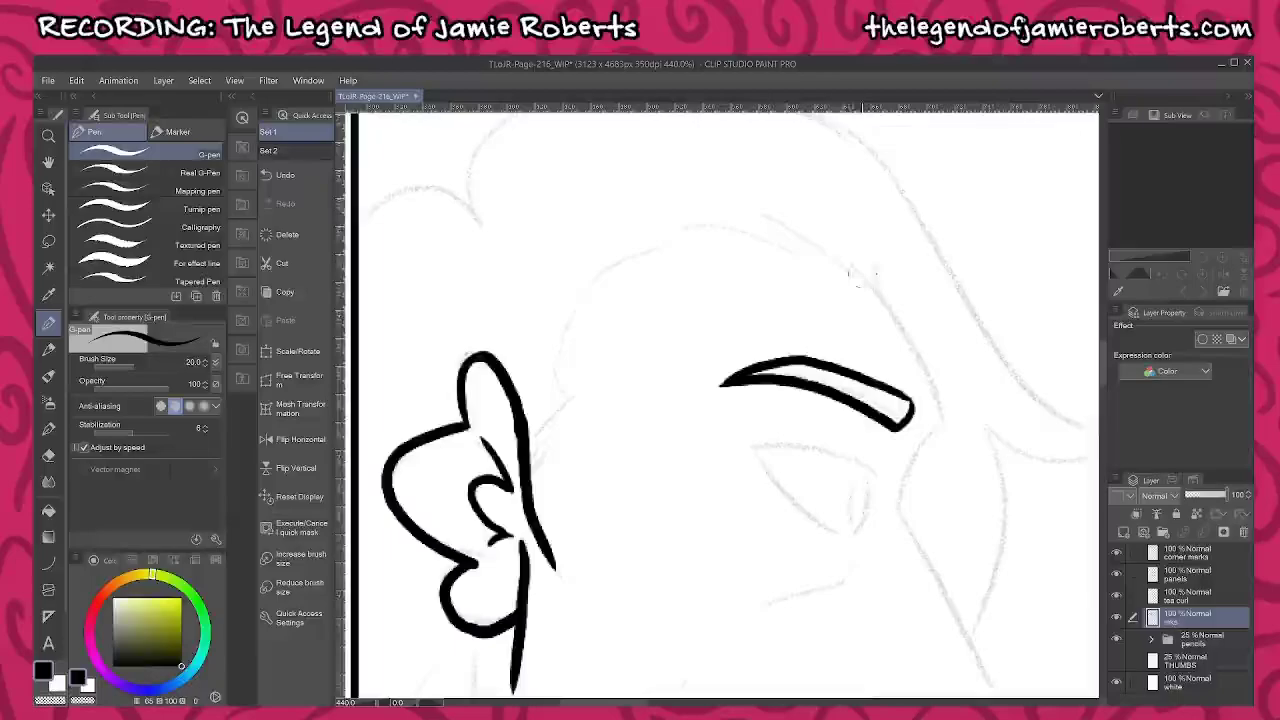
# Ink the jagged hairline from the forehead back to the ear and hatch the small shadow in front of the ear
pyautogui.moveTo(862, 273)
pyautogui.mouseDown()
pyautogui.moveTo(763, 212)
pyautogui.moveTo(790, 248)
pyautogui.moveTo(669, 236)
pyautogui.moveTo(574, 278)
pyautogui.moveTo(557, 405)
pyautogui.moveTo(522, 462)
pyautogui.mouseUp()
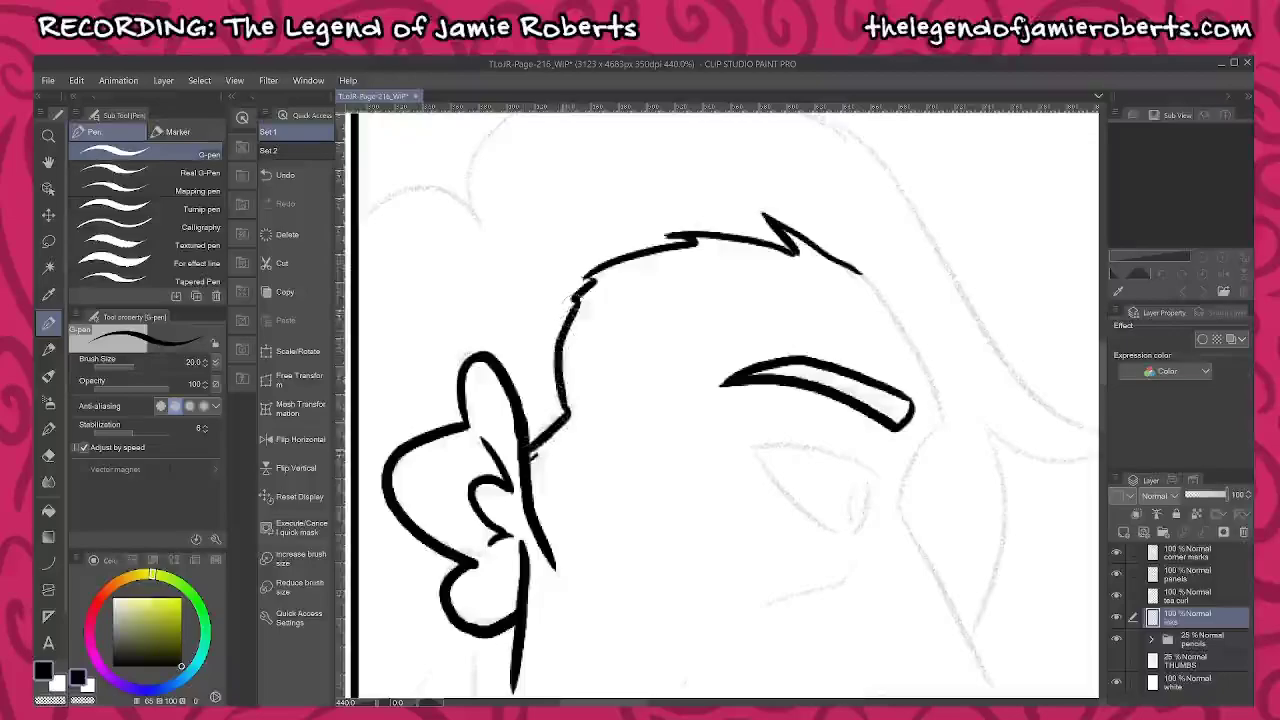
pyautogui.moveTo(566, 424); pyautogui.dragTo(530, 452)
pyautogui.moveTo(562, 437)
pyautogui.mouseDown()
pyautogui.moveTo(531, 464)
pyautogui.moveTo(546, 496)
pyautogui.mouseUp()
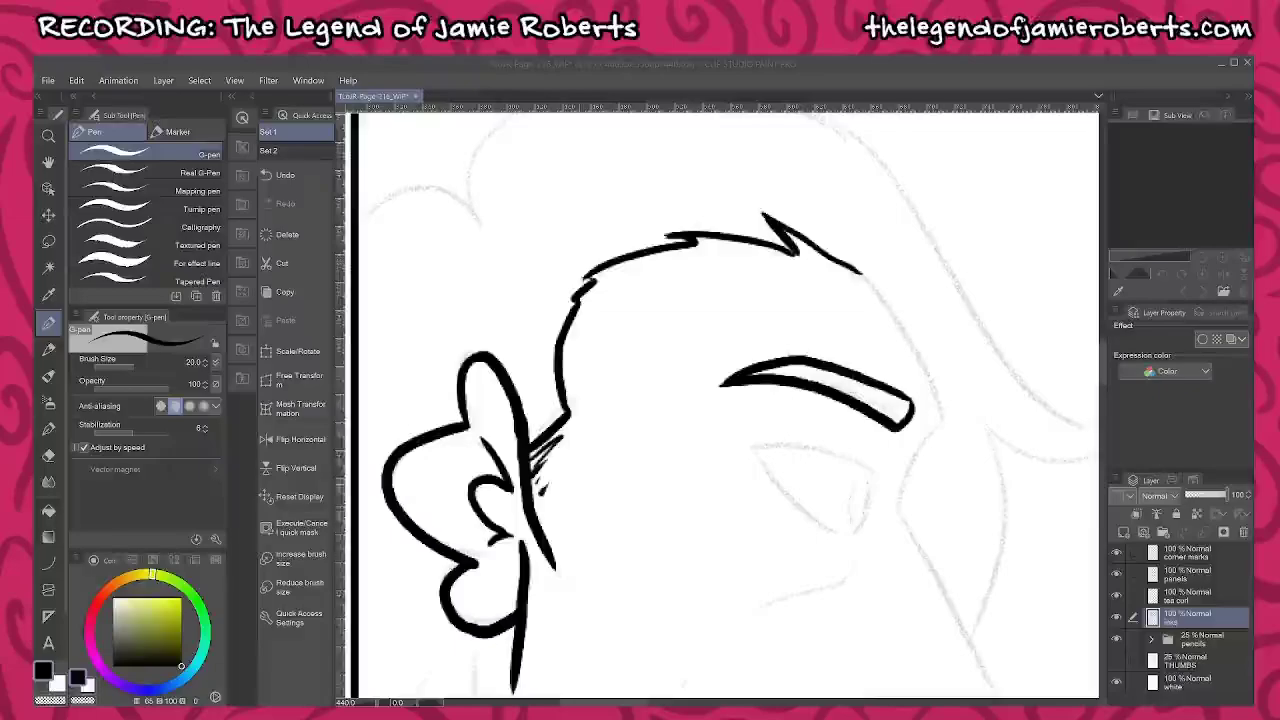
pyautogui.hotkey('alt', 'Tab')
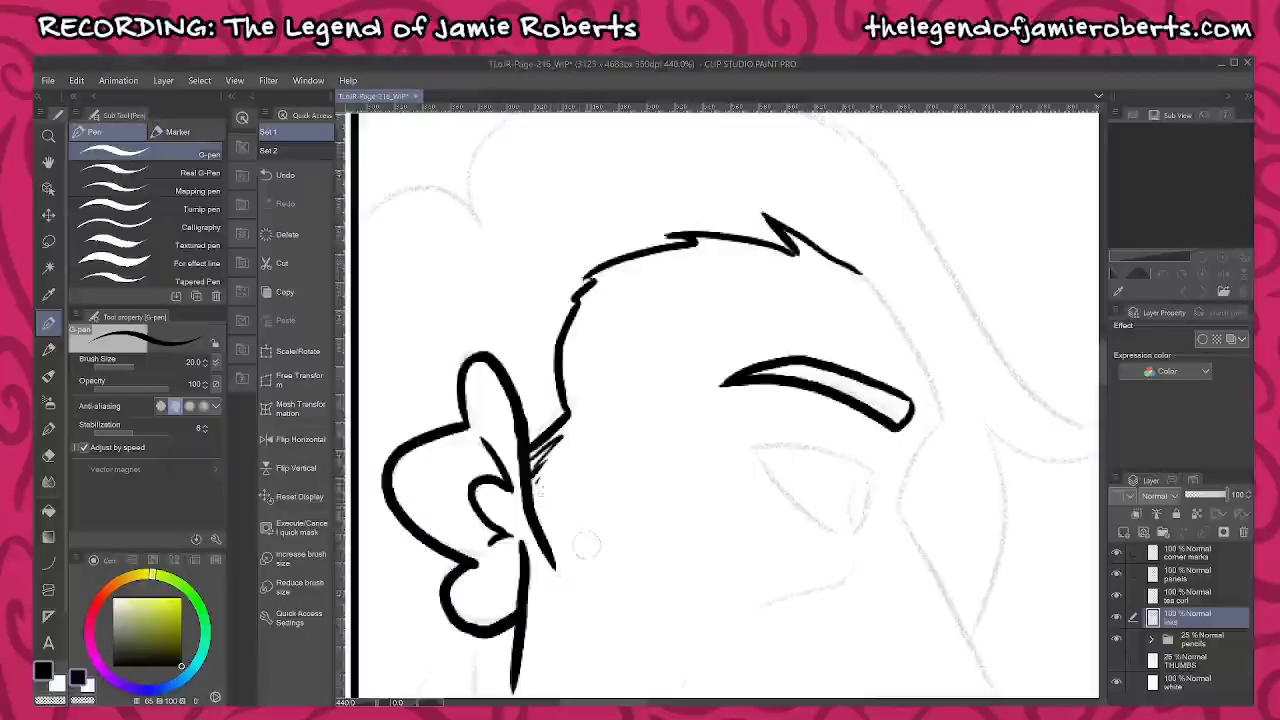
# Ink the face profile from the forehead over the brow and down the nose, including its underside
pyautogui.moveTo(923, 342); pyautogui.dragTo(876, 268)
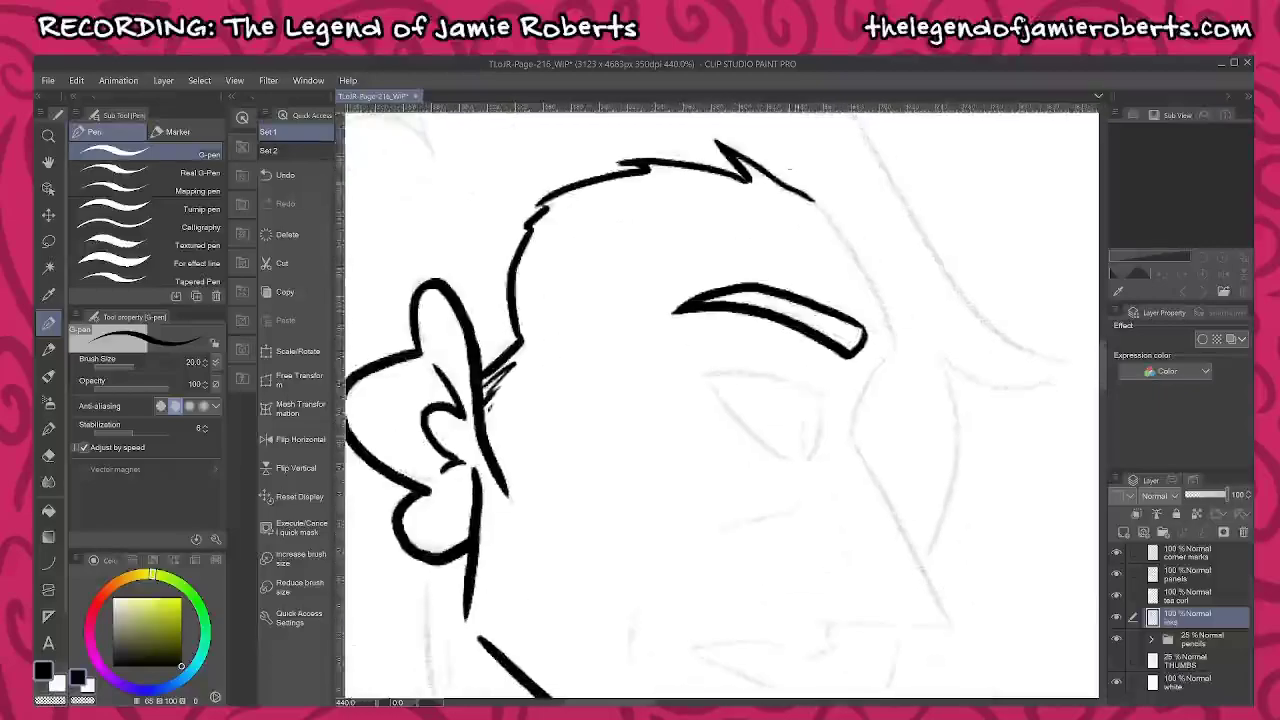
pyautogui.moveTo(786, 180)
pyautogui.mouseDown()
pyautogui.moveTo(894, 316)
pyautogui.moveTo(895, 355)
pyautogui.moveTo(849, 433)
pyautogui.moveTo(957, 630)
pyautogui.moveTo(828, 628)
pyautogui.mouseUp()
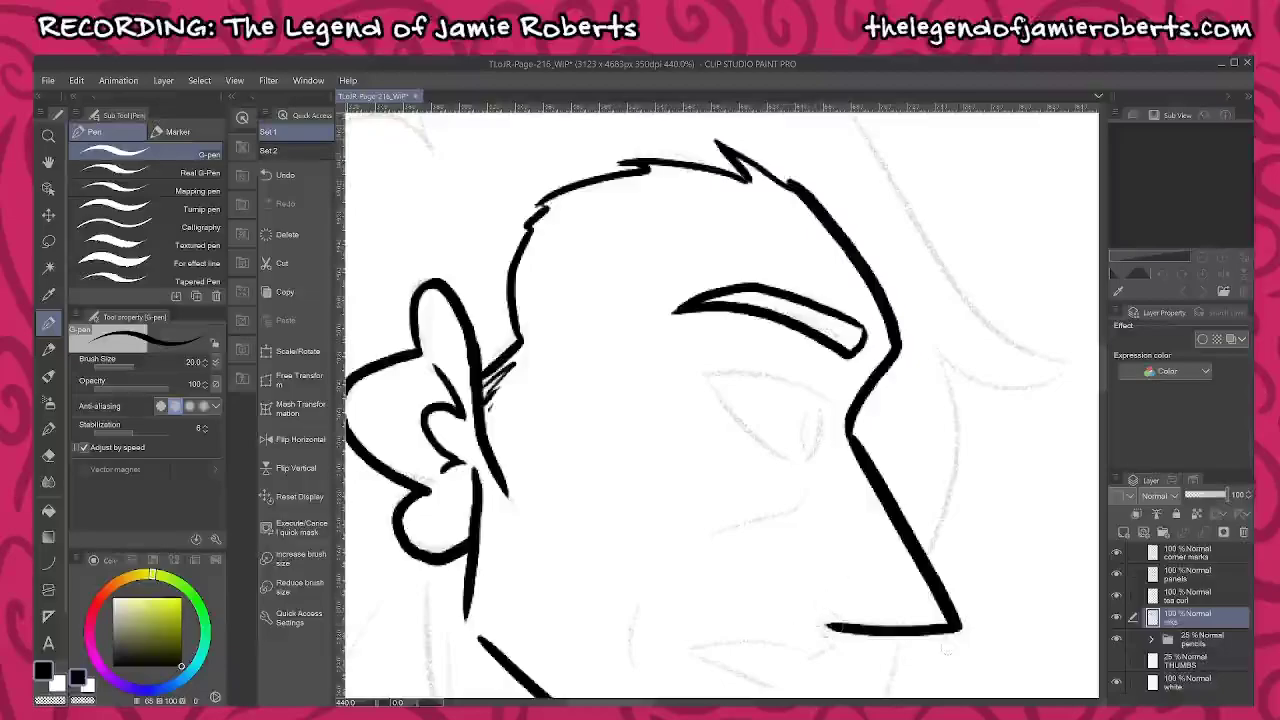
# Ink the profile head's eye with its upper and lower lids and the narrow iris
pyautogui.scroll(5, 818, 405)
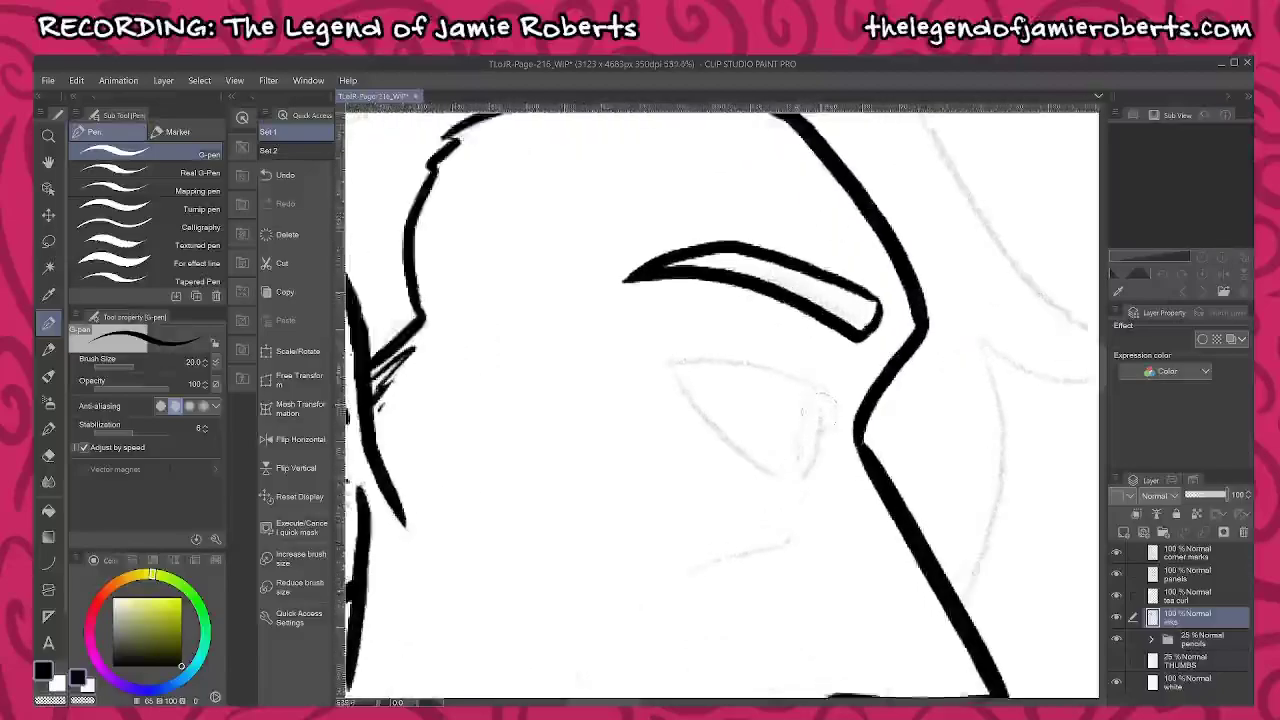
pyautogui.scroll(1, 818, 405)
pyautogui.moveTo(840, 398)
pyautogui.mouseDown()
pyautogui.moveTo(766, 365)
pyautogui.moveTo(592, 350)
pyautogui.moveTo(735, 482)
pyautogui.moveTo(784, 497)
pyautogui.mouseUp()
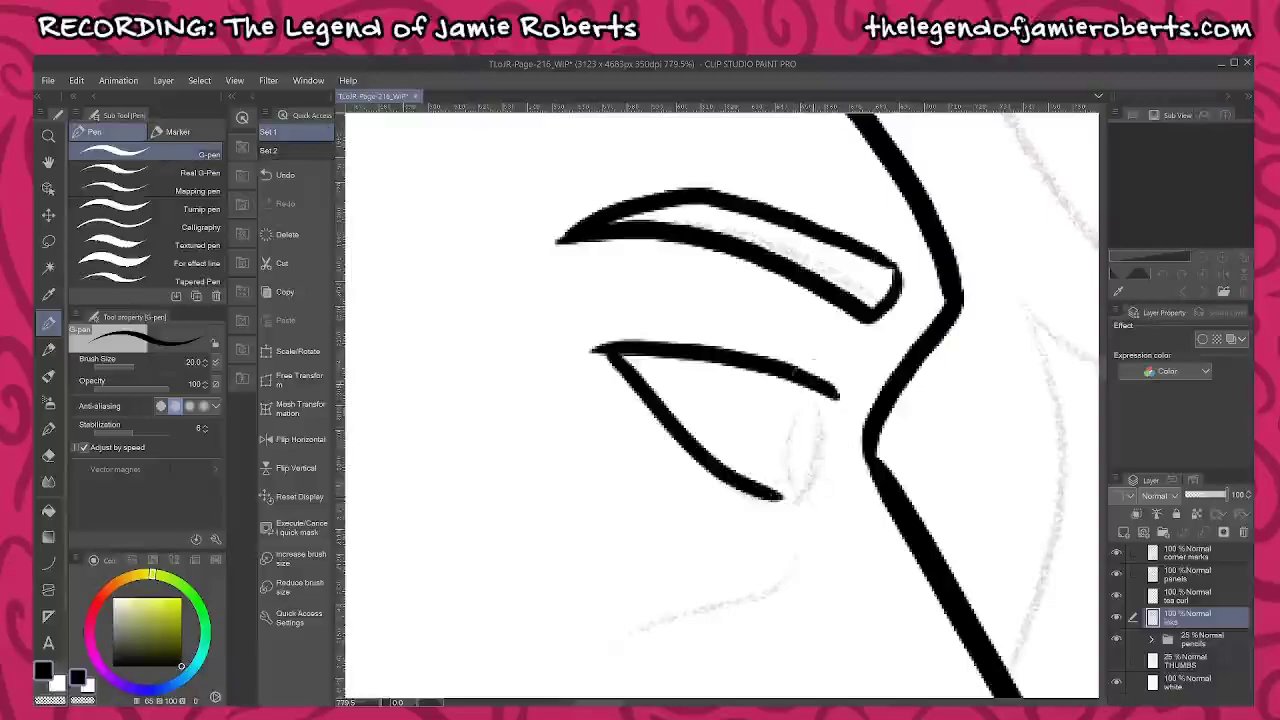
pyautogui.moveTo(820, 390)
pyautogui.mouseDown()
pyautogui.moveTo(815, 465)
pyautogui.moveTo(788, 497)
pyautogui.mouseUp()
pyautogui.moveTo(815, 407)
pyautogui.mouseDown()
pyautogui.moveTo(788, 494)
pyautogui.moveTo(801, 505)
pyautogui.mouseUp()
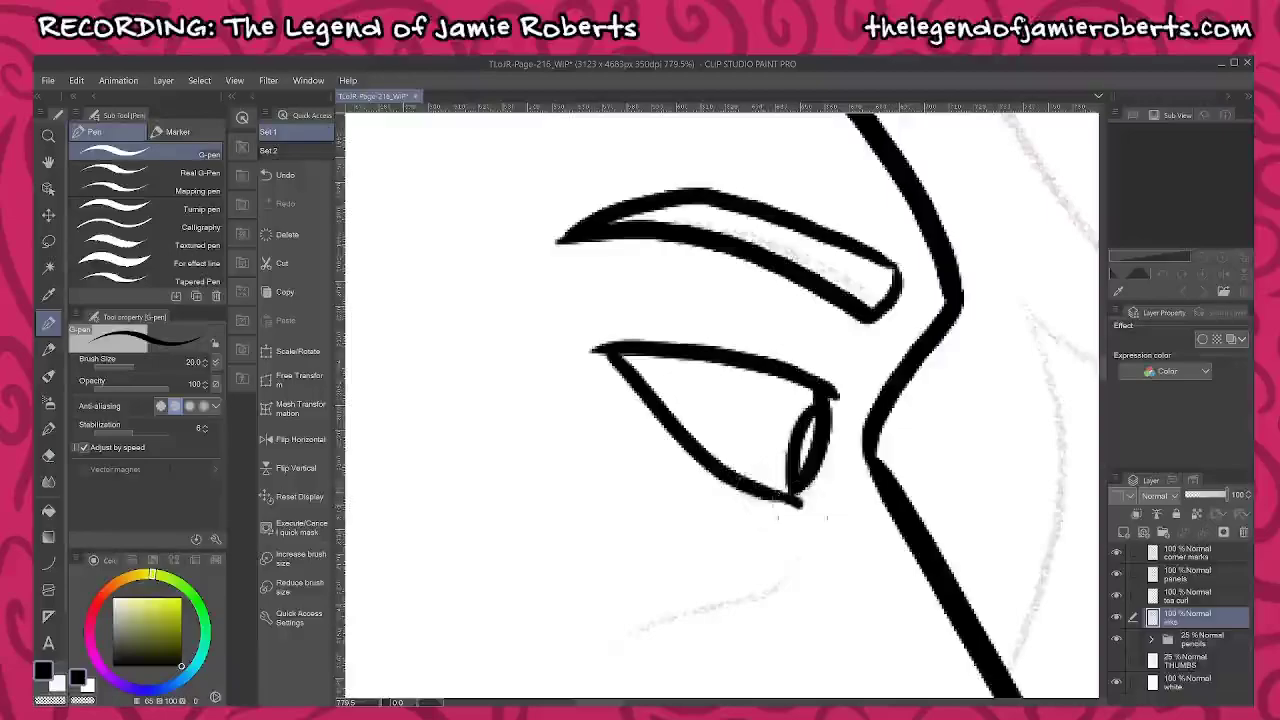
# Ink the thin crease line beneath the profile head's eye
pyautogui.scroll(-5, 844, 640)
pyautogui.moveTo(815, 362)
pyautogui.mouseDown()
pyautogui.moveTo(788, 403)
pyautogui.moveTo(595, 484)
pyautogui.mouseUp()
pyautogui.moveTo(613, 593); pyautogui.dragTo(683, 351)
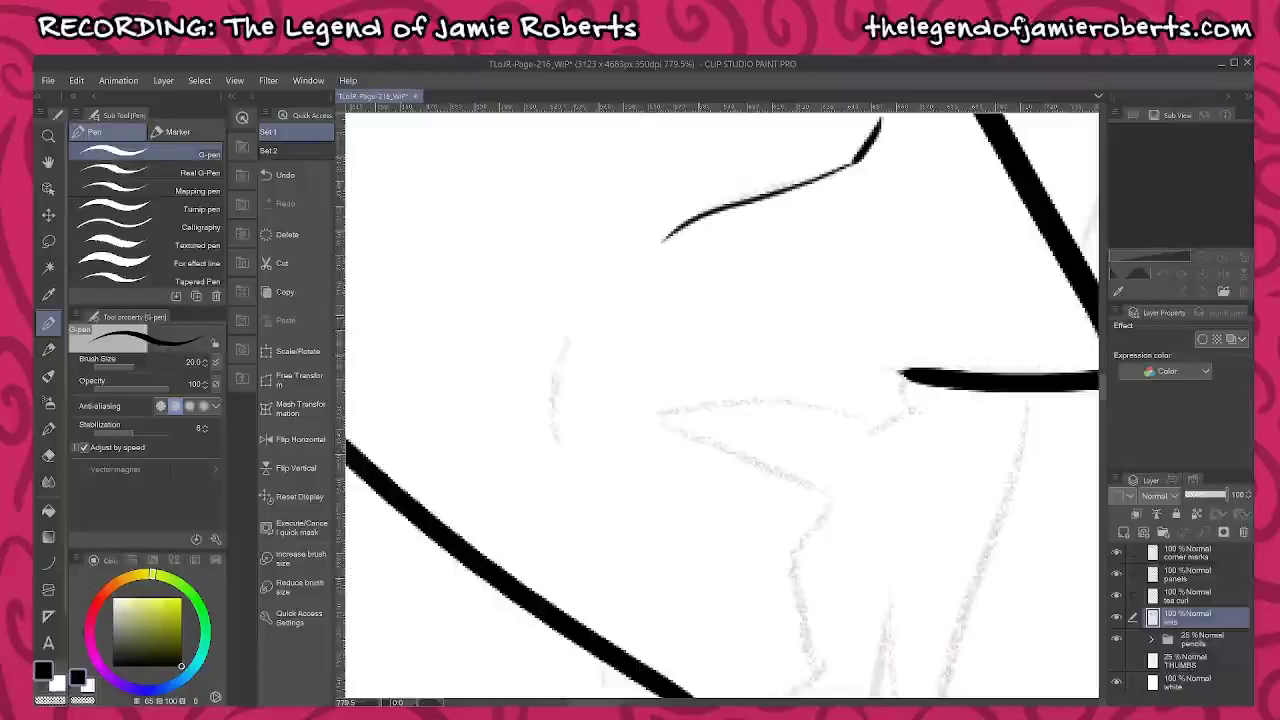
# Ink the short cheek crease and the profile head's mouth, lips and chin, joining the chin to the jawline
pyautogui.moveTo(569, 320); pyautogui.dragTo(549, 414)
pyautogui.moveTo(900, 372)
pyautogui.mouseDown()
pyautogui.moveTo(913, 412)
pyautogui.moveTo(939, 417)
pyautogui.moveTo(923, 424)
pyautogui.moveTo(883, 432)
pyautogui.moveTo(777, 396)
pyautogui.moveTo(678, 402)
pyautogui.moveTo(651, 424)
pyautogui.moveTo(834, 513)
pyautogui.moveTo(792, 571)
pyautogui.mouseUp()
pyautogui.moveTo(840, 592)
pyautogui.mouseDown()
pyautogui.moveTo(779, 409)
pyautogui.moveTo(801, 487)
pyautogui.moveTo(747, 519)
pyautogui.moveTo(688, 527)
pyautogui.mouseUp()
pyautogui.moveTo(608, 530); pyautogui.dragTo(757, 310)
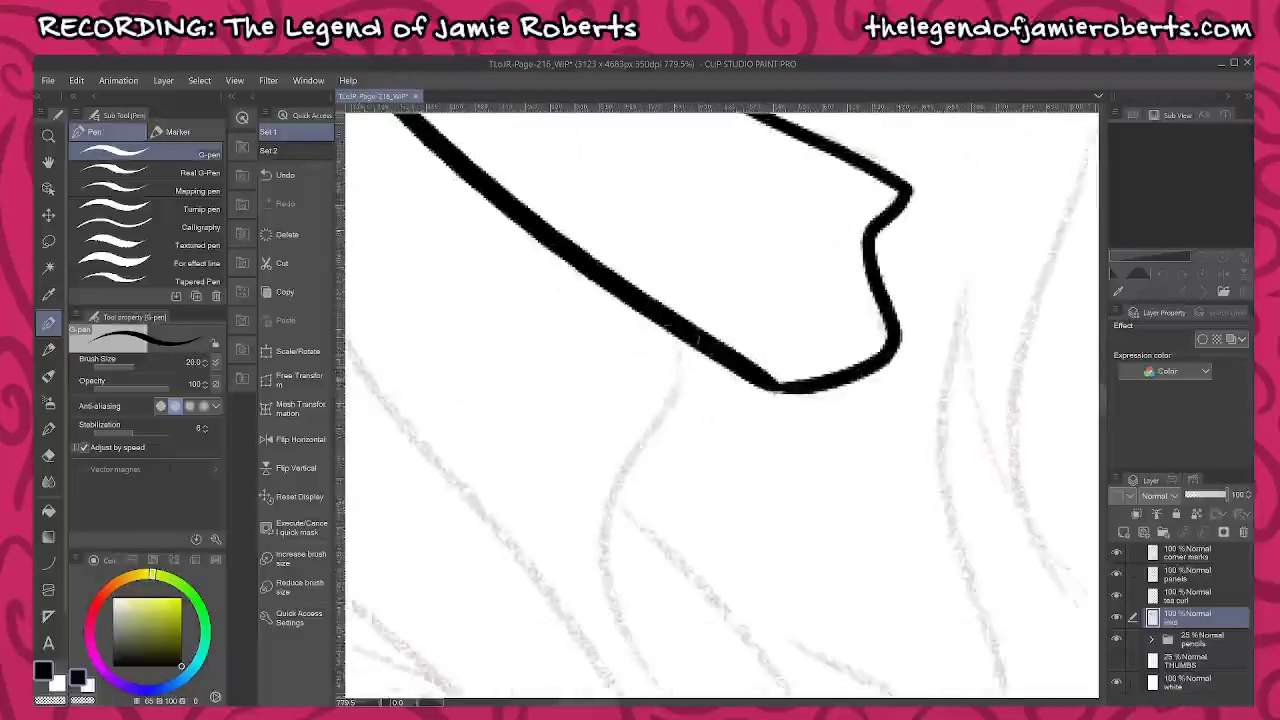
# Ink the front of the neck below the jaw and the long curved line from the earlobe down the back of the neck
pyautogui.moveTo(684, 333)
pyautogui.mouseDown()
pyautogui.moveTo(626, 491)
pyautogui.moveTo(667, 678)
pyautogui.mouseUp()
pyautogui.scroll(-6, 635, 481)
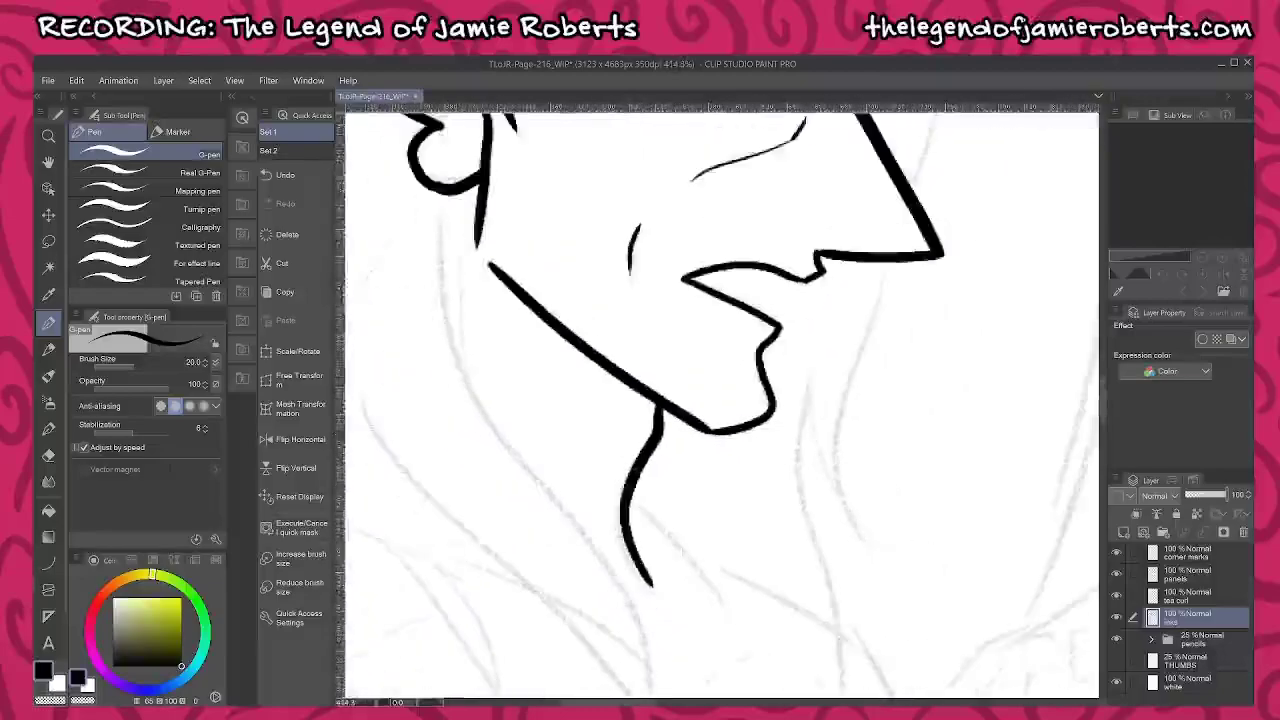
pyautogui.scroll(-1, 720, 405)
pyautogui.moveTo(441, 195)
pyautogui.mouseDown()
pyautogui.moveTo(442, 316)
pyautogui.moveTo(463, 390)
pyautogui.moveTo(597, 538)
pyautogui.moveTo(645, 685)
pyautogui.mouseUp()
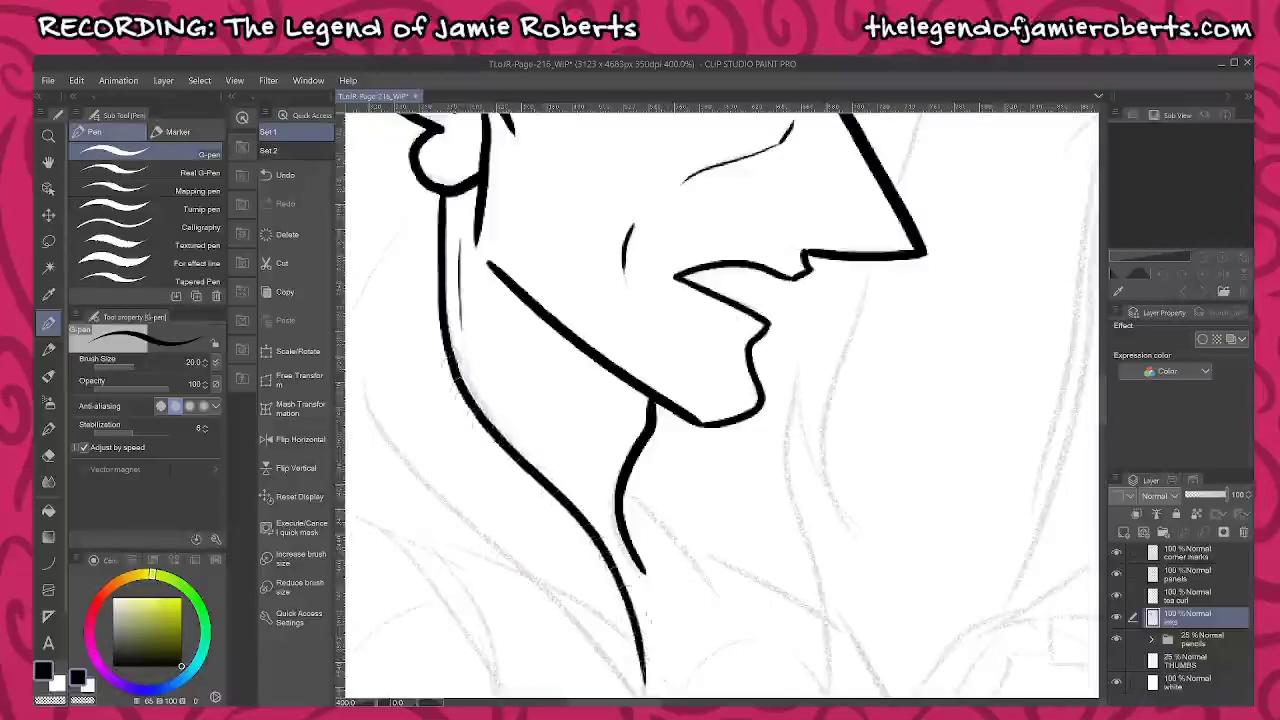
# Ink the outer collar line behind the neck so it meets the neck line in a sharp point
pyautogui.moveTo(645, 615); pyautogui.dragTo(740, 470)
pyautogui.moveTo(462, 198)
pyautogui.mouseDown()
pyautogui.moveTo(469, 255)
pyautogui.moveTo(528, 338)
pyautogui.moveTo(655, 446)
pyautogui.moveTo(746, 605)
pyautogui.mouseUp()
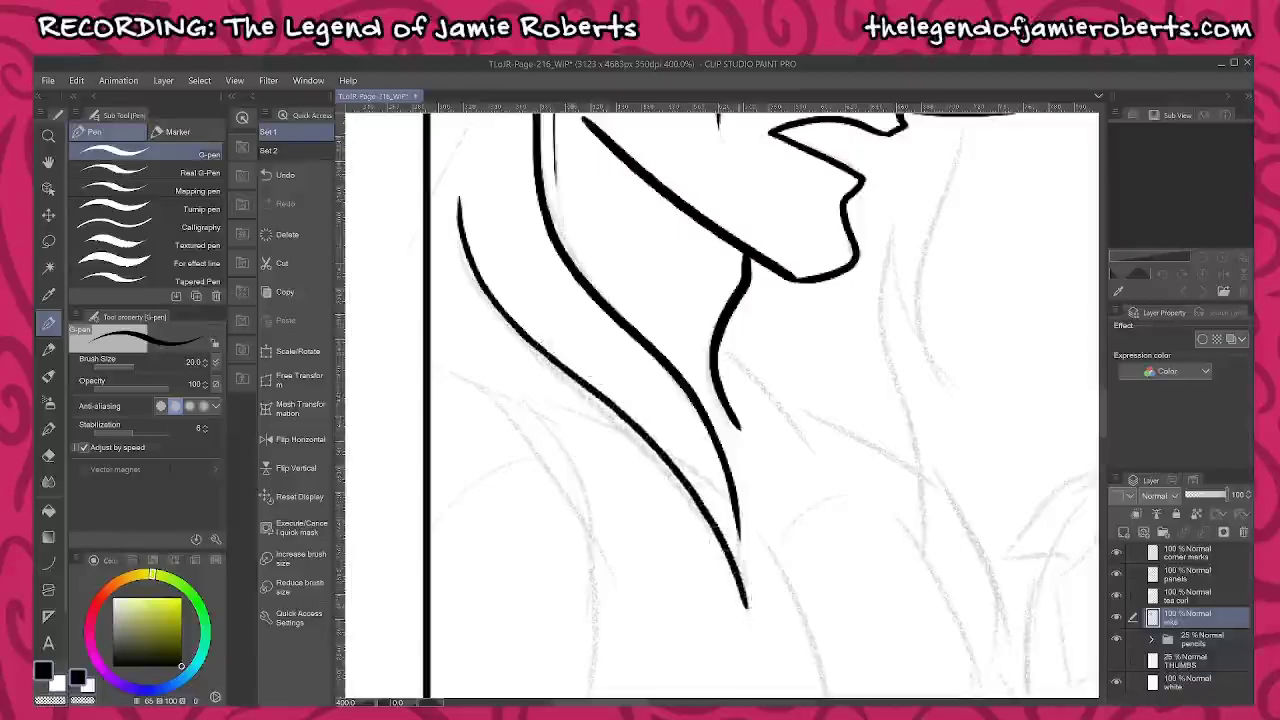
pyautogui.moveTo(737, 534); pyautogui.dragTo(746, 605)
pyautogui.moveTo(731, 512); pyautogui.dragTo(743, 606)
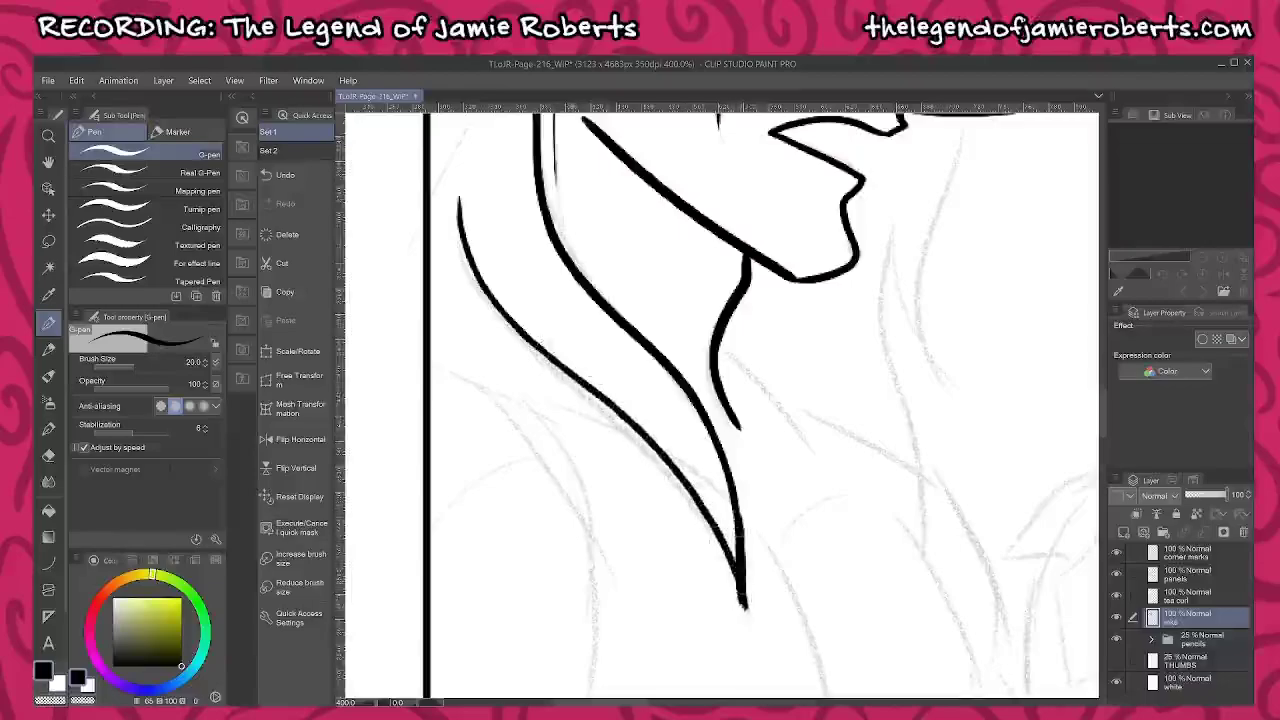
pyautogui.scroll(4, 752, 612)
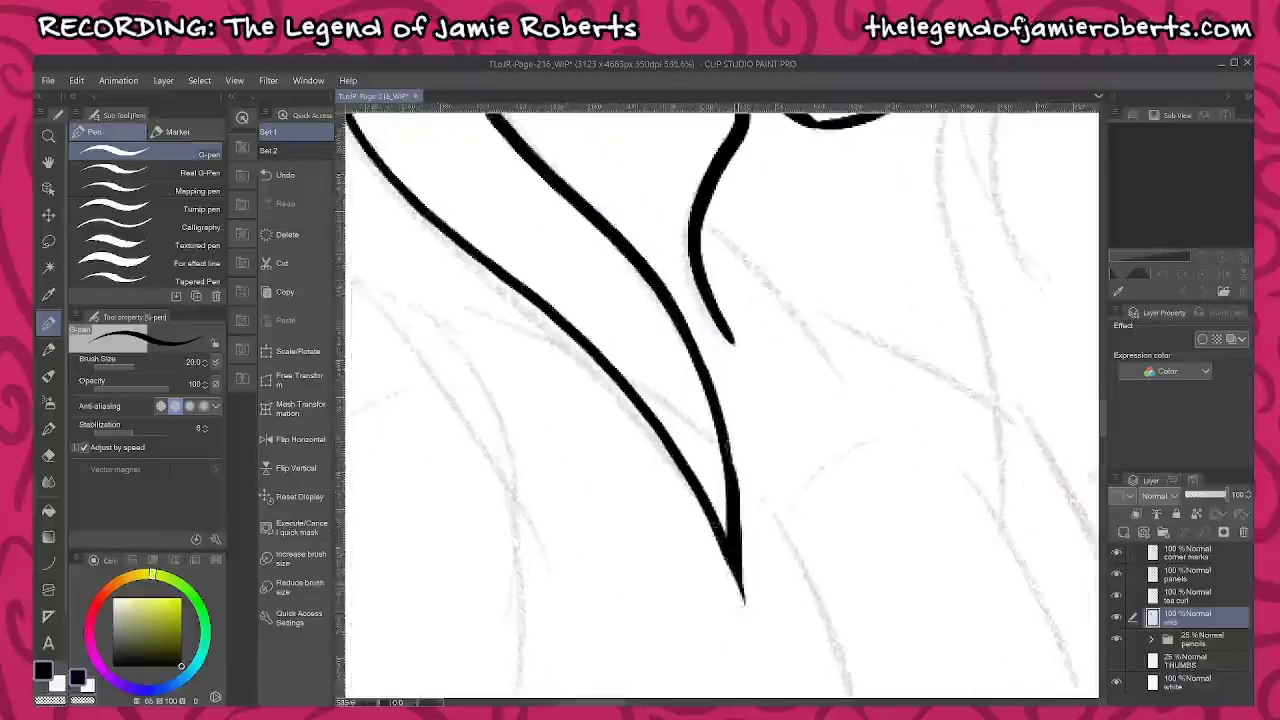
pyautogui.hotkey('ctrl', 'z')
# Ink the pointed collar flap reaching the panel's left border and the curved garment line running down beneath it
pyautogui.scroll(-3, 745, 625)
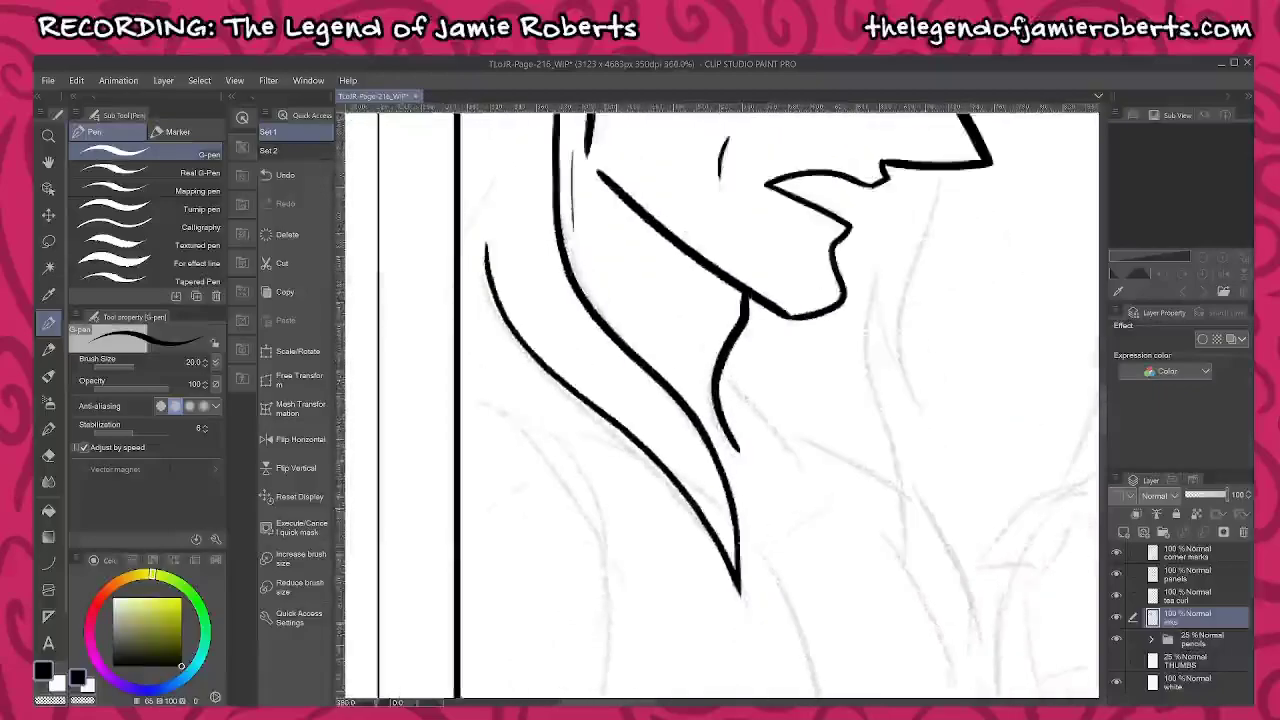
pyautogui.scroll(-2, 510, 300)
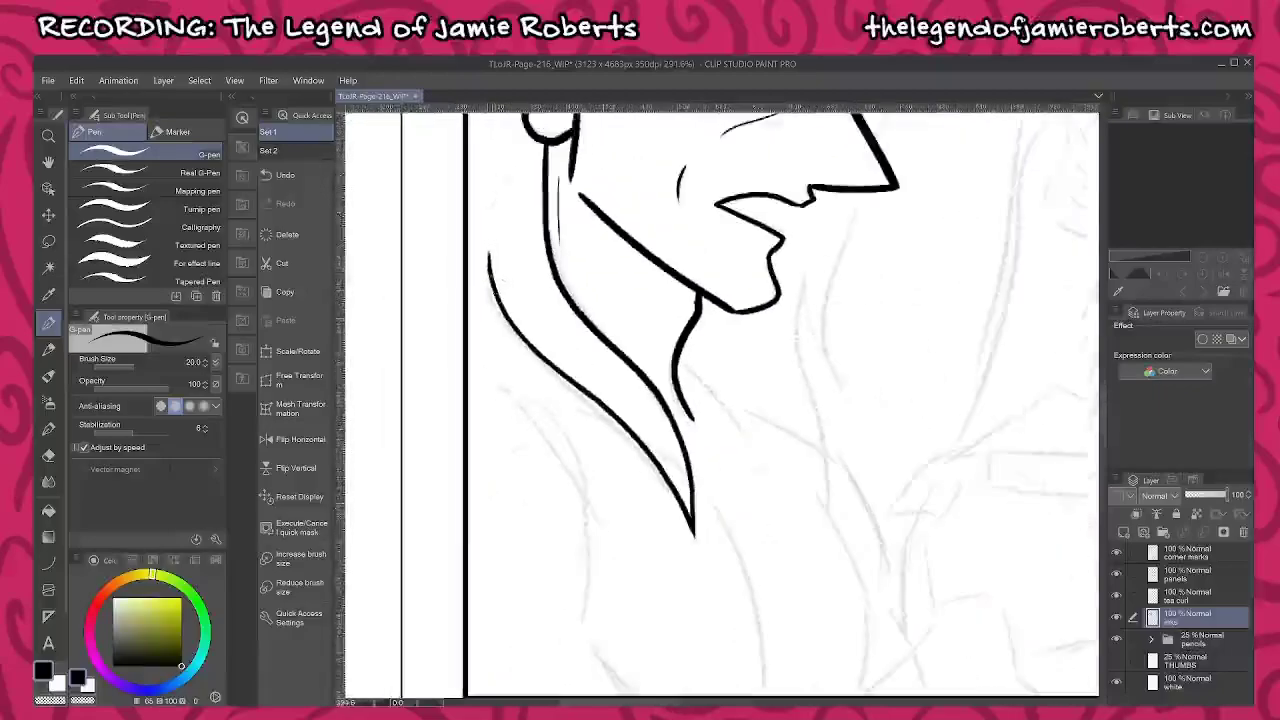
pyautogui.moveTo(538, 356)
pyautogui.mouseDown()
pyautogui.moveTo(609, 488)
pyautogui.moveTo(572, 441)
pyautogui.moveTo(466, 358)
pyautogui.mouseUp()
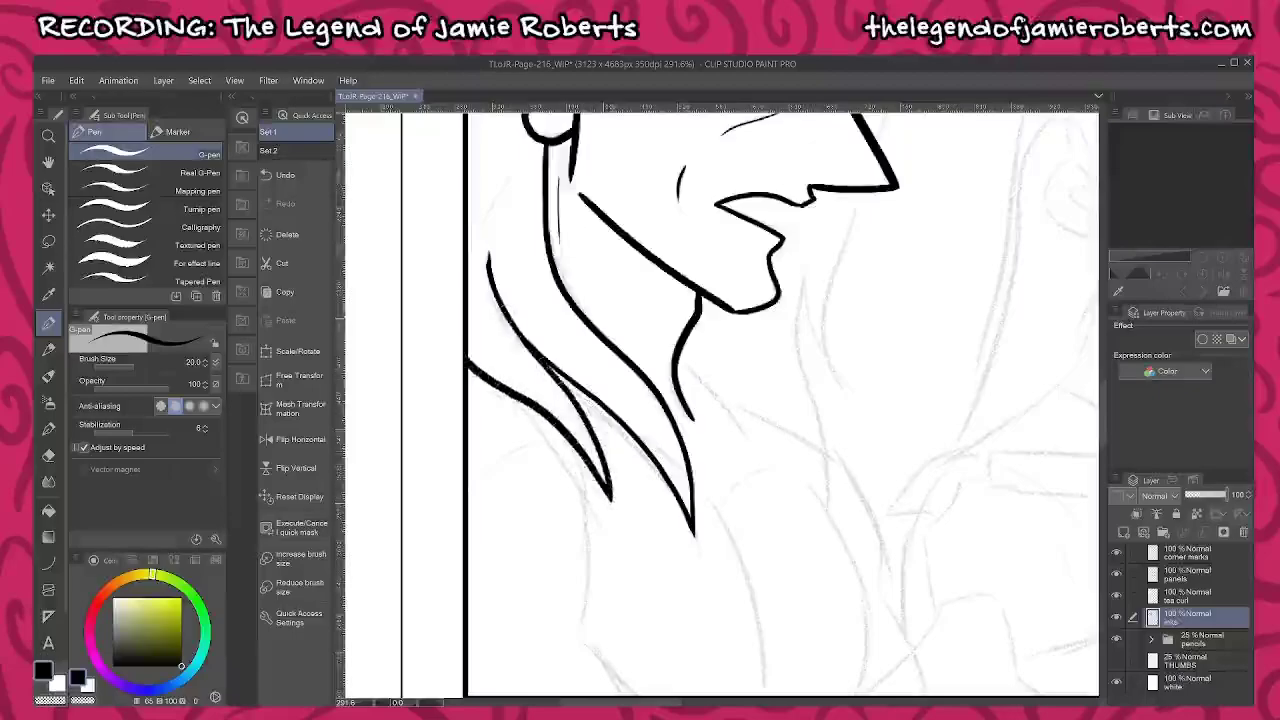
pyautogui.moveTo(535, 422); pyautogui.dragTo(584, 590)
# Ink the profile figure's garment lines down to the panel's lower border, with the short folds at the collar and shoulder
pyautogui.moveTo(736, 461); pyautogui.dragTo(709, 357)
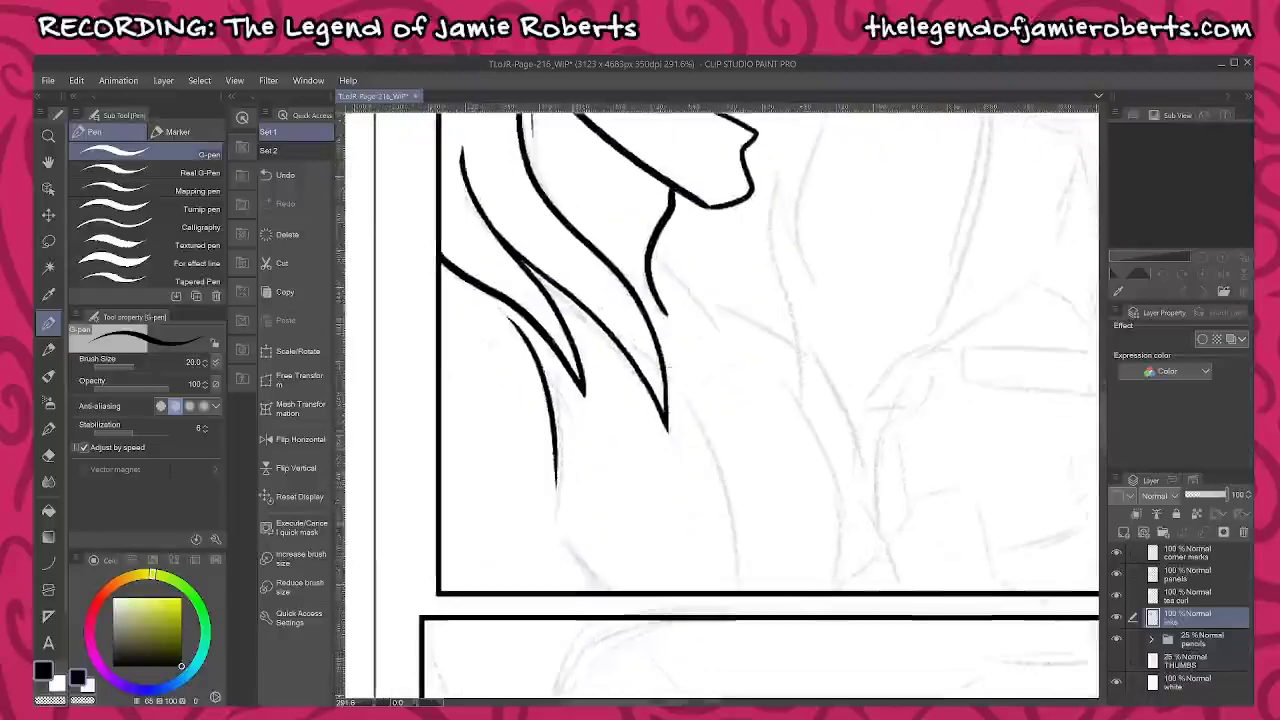
pyautogui.moveTo(570, 313); pyautogui.dragTo(600, 330)
pyautogui.moveTo(678, 385)
pyautogui.mouseDown()
pyautogui.moveTo(716, 455)
pyautogui.moveTo(734, 590)
pyautogui.mouseUp()
pyautogui.moveTo(557, 470)
pyautogui.mouseDown()
pyautogui.moveTo(553, 526)
pyautogui.moveTo(603, 590)
pyautogui.mouseUp()
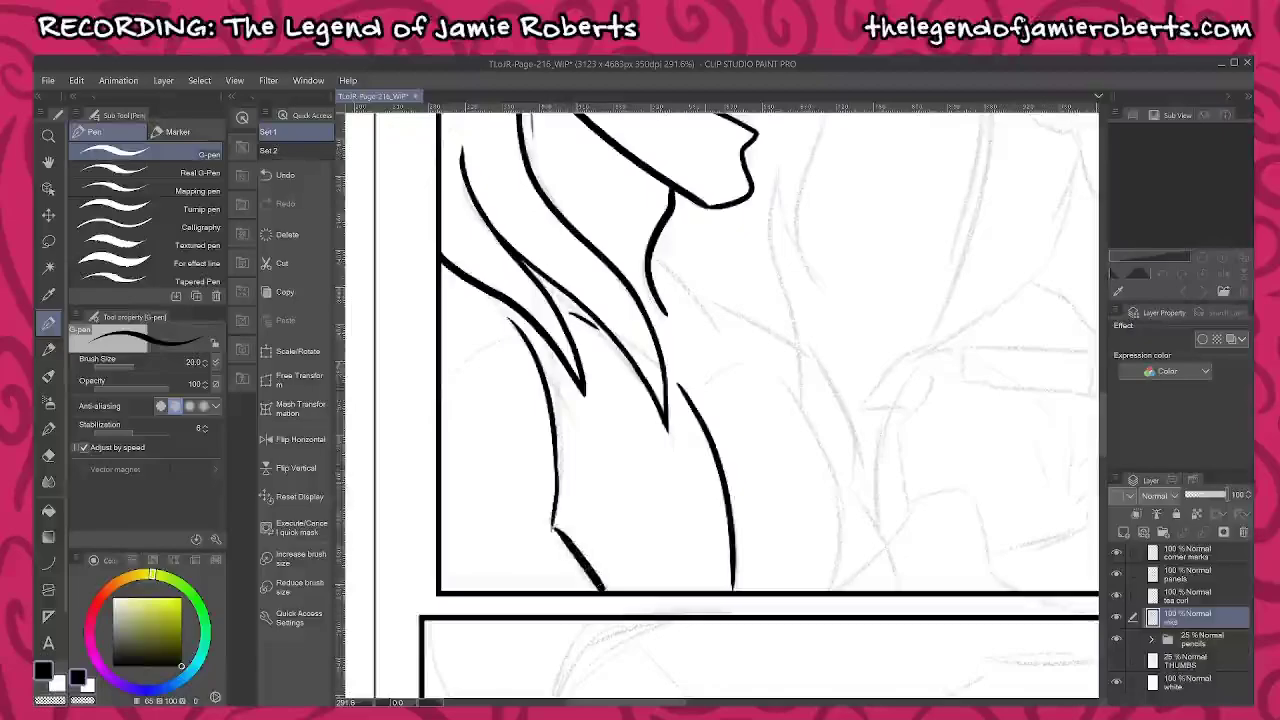
pyautogui.moveTo(698, 388)
pyautogui.mouseDown()
pyautogui.moveTo(740, 365)
pyautogui.moveTo(812, 418)
pyautogui.moveTo(840, 555)
pyautogui.moveTo(828, 585)
pyautogui.mouseUp()
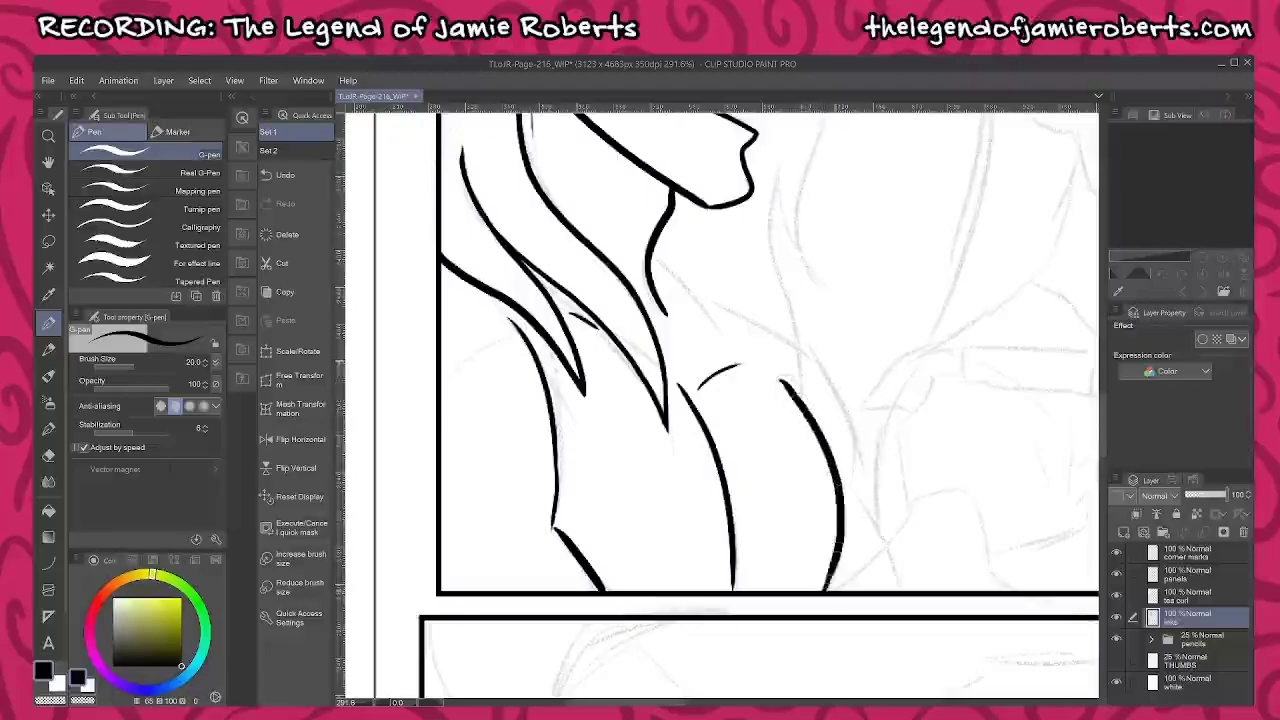
# Ink the profile figure's shoulder line from the neck, the long curves in front of it, and the crossing lines near the lower border
pyautogui.moveTo(838, 332)
pyautogui.mouseDown()
pyautogui.moveTo(740, 327)
pyautogui.moveTo(816, 500)
pyautogui.mouseUp()
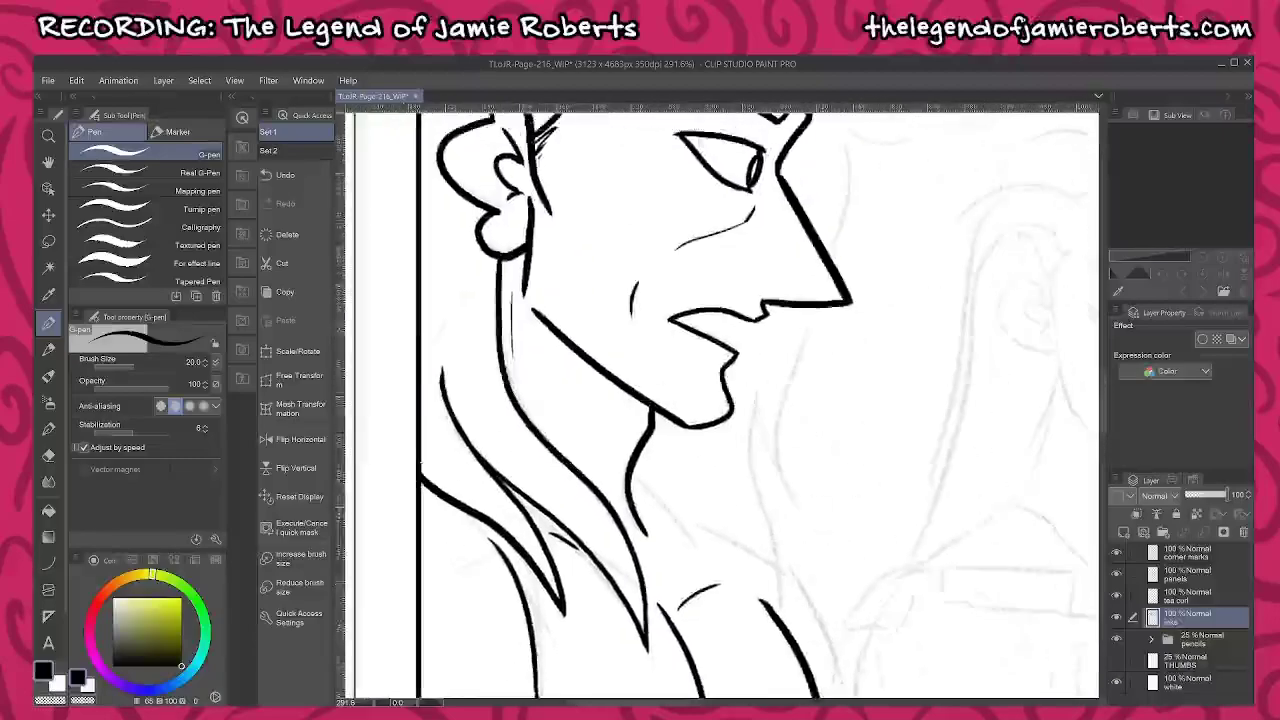
pyautogui.moveTo(632, 468); pyautogui.dragTo(738, 552)
pyautogui.moveTo(714, 496); pyautogui.dragTo(779, 616)
pyautogui.moveTo(754, 386)
pyautogui.mouseDown()
pyautogui.moveTo(755, 471)
pyautogui.moveTo(794, 632)
pyautogui.mouseUp()
pyautogui.moveTo(827, 585)
pyautogui.mouseDown()
pyautogui.moveTo(788, 368)
pyautogui.moveTo(766, 381)
pyautogui.moveTo(795, 473)
pyautogui.moveTo(790, 511)
pyautogui.moveTo(828, 565)
pyautogui.mouseUp()
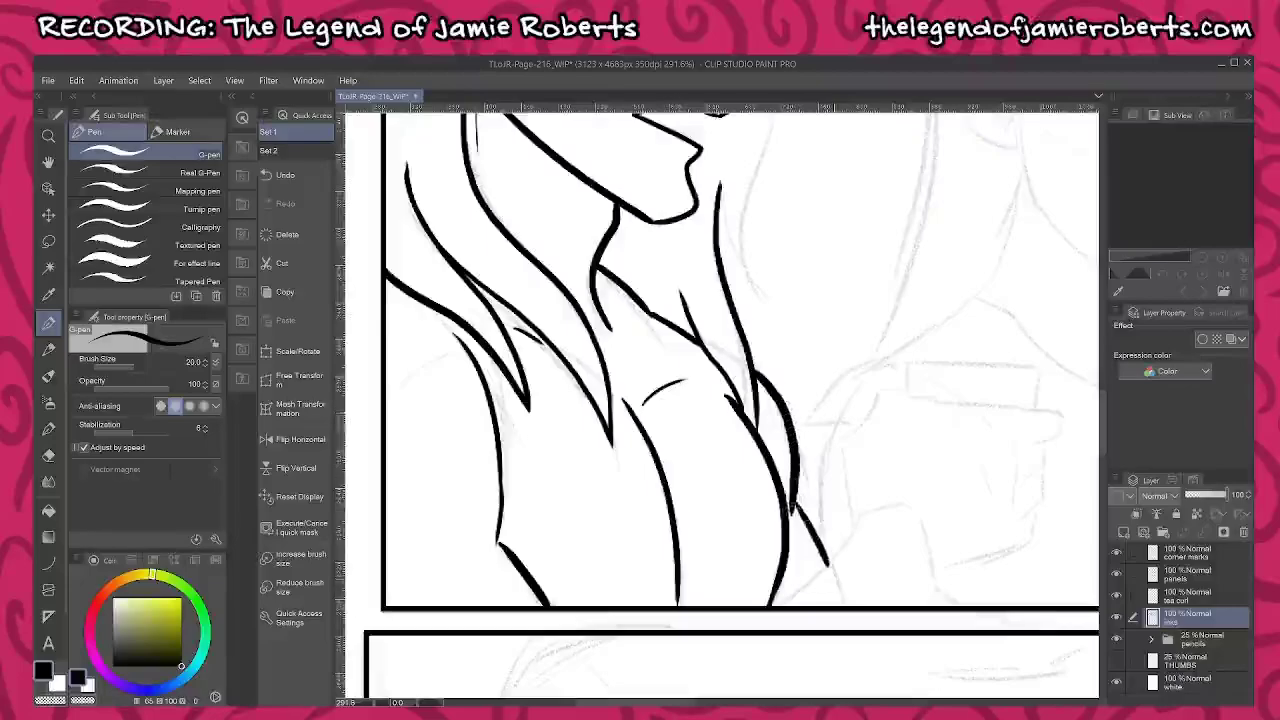
pyautogui.moveTo(858, 516); pyautogui.dragTo(762, 618)
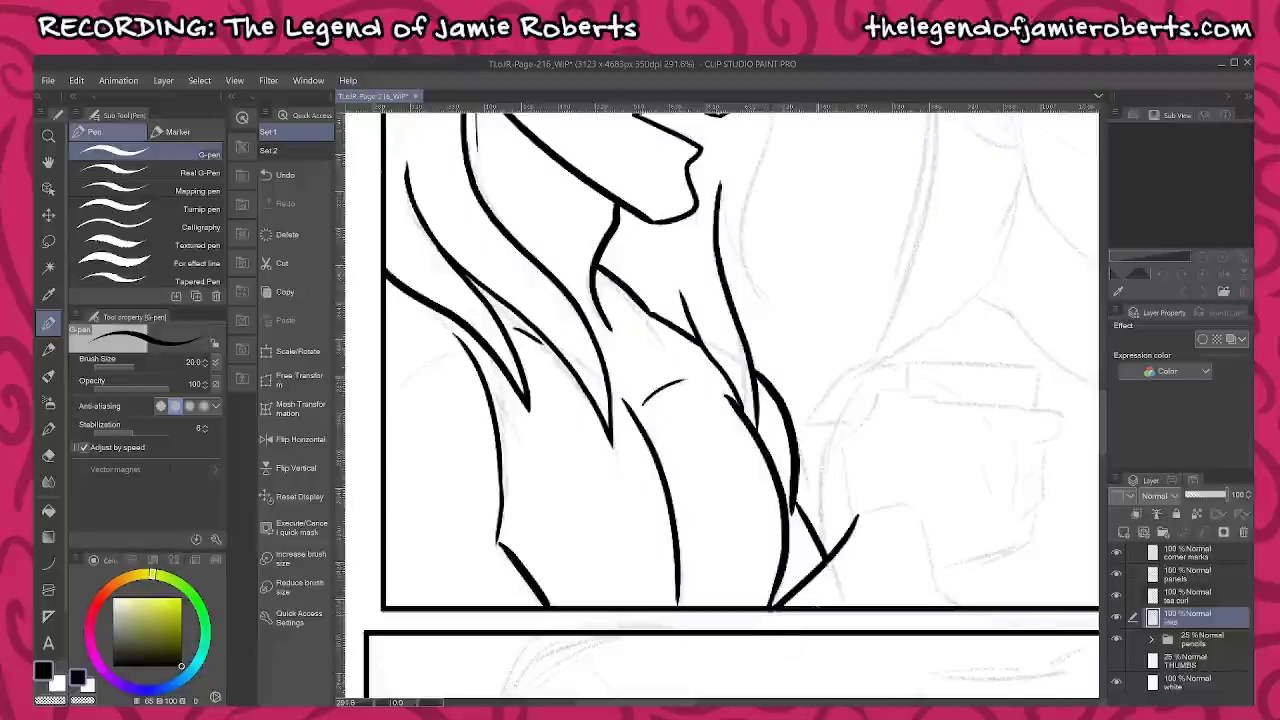
# Ink the curved line below the cup-holding hand and continue it down to the panel's lower border
pyautogui.scroll(5, 860, 564)
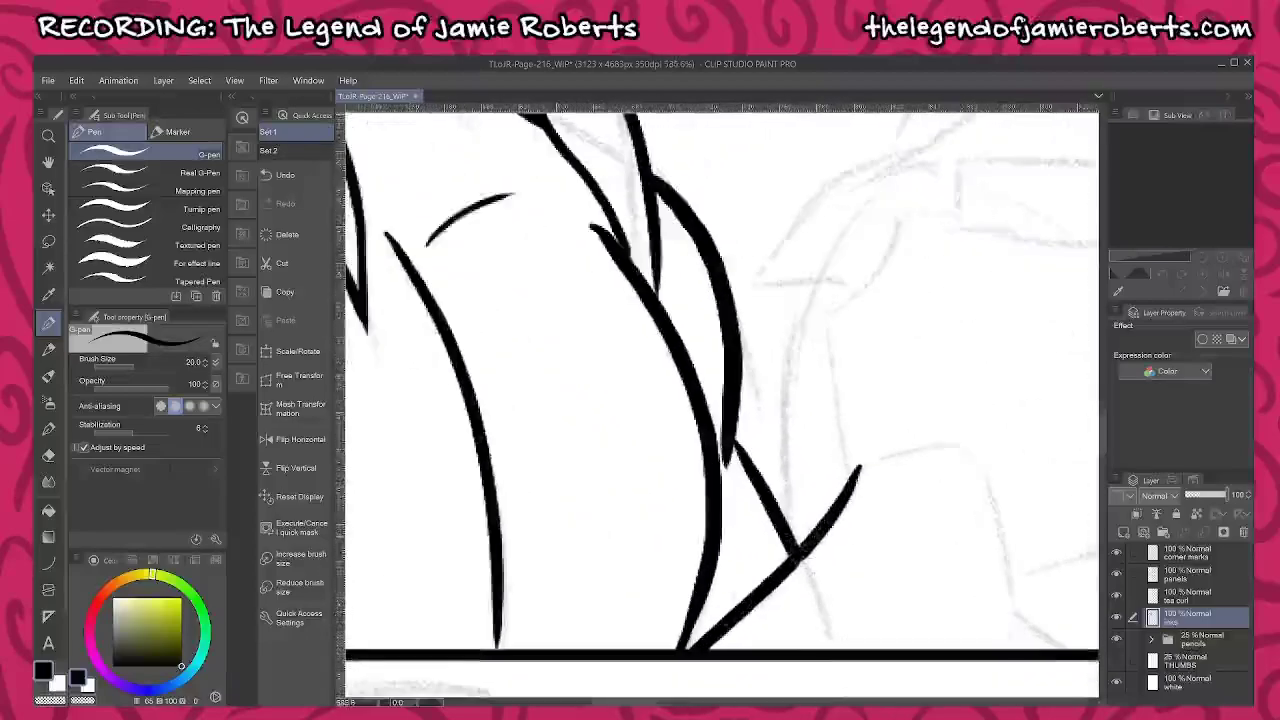
pyautogui.scroll(3, 848, 537)
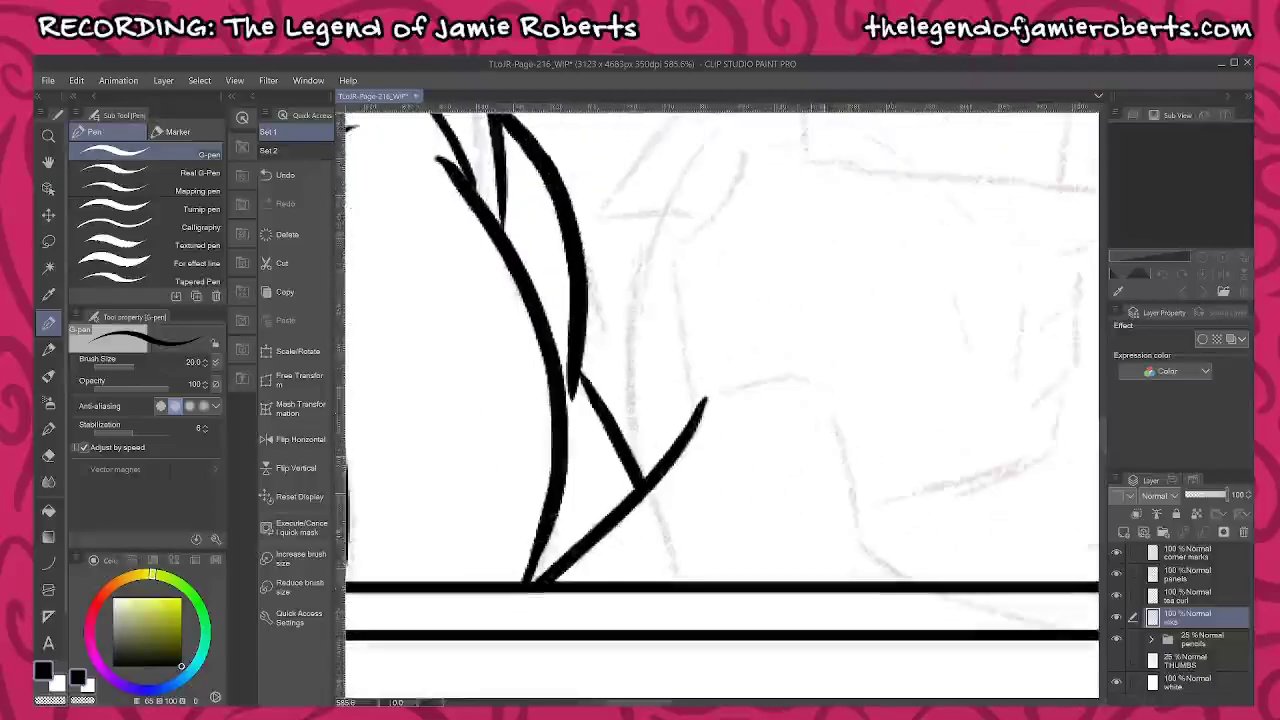
pyautogui.moveTo(808, 386)
pyautogui.mouseDown()
pyautogui.moveTo(858, 482)
pyautogui.moveTo(850, 594)
pyautogui.mouseUp()
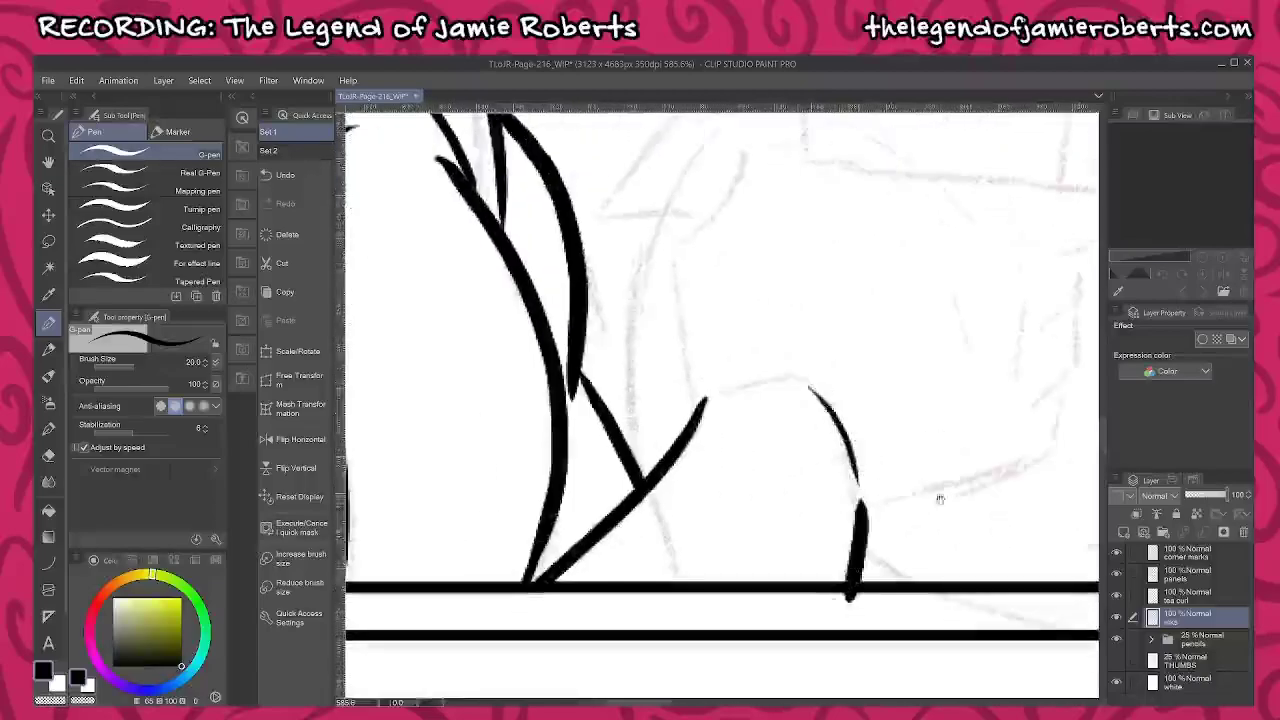
# Ink the hand with its curled fingers and wrist, plus the rectangular top of the cup it holds
pyautogui.moveTo(937, 494); pyautogui.dragTo(814, 537)
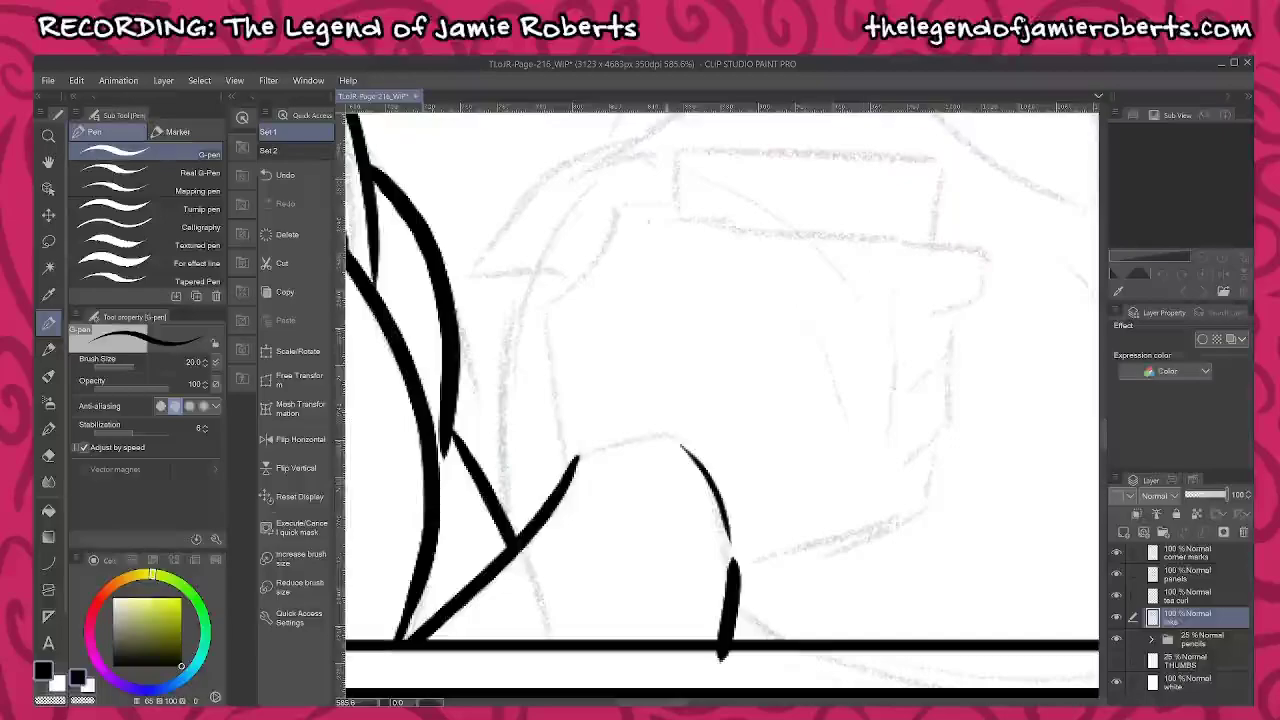
pyautogui.moveTo(664, 219)
pyautogui.mouseDown()
pyautogui.moveTo(986, 248)
pyautogui.moveTo(982, 290)
pyautogui.moveTo(909, 322)
pyautogui.moveTo(954, 352)
pyautogui.moveTo(914, 384)
pyautogui.moveTo(944, 402)
pyautogui.moveTo(940, 435)
pyautogui.moveTo(901, 462)
pyautogui.moveTo(926, 472)
pyautogui.moveTo(919, 514)
pyautogui.moveTo(738, 580)
pyautogui.mouseUp()
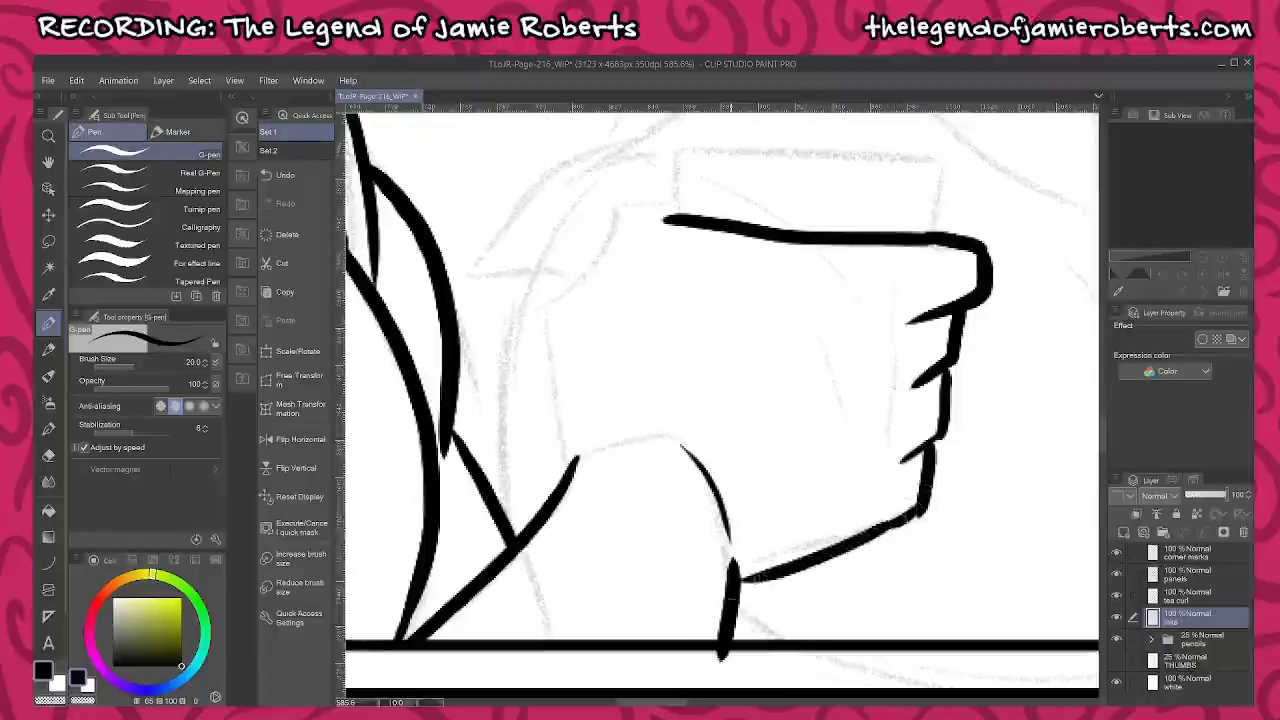
pyautogui.moveTo(675, 198)
pyautogui.mouseDown()
pyautogui.moveTo(612, 212)
pyautogui.moveTo(598, 262)
pyautogui.moveTo(533, 330)
pyautogui.moveTo(562, 475)
pyautogui.mouseUp()
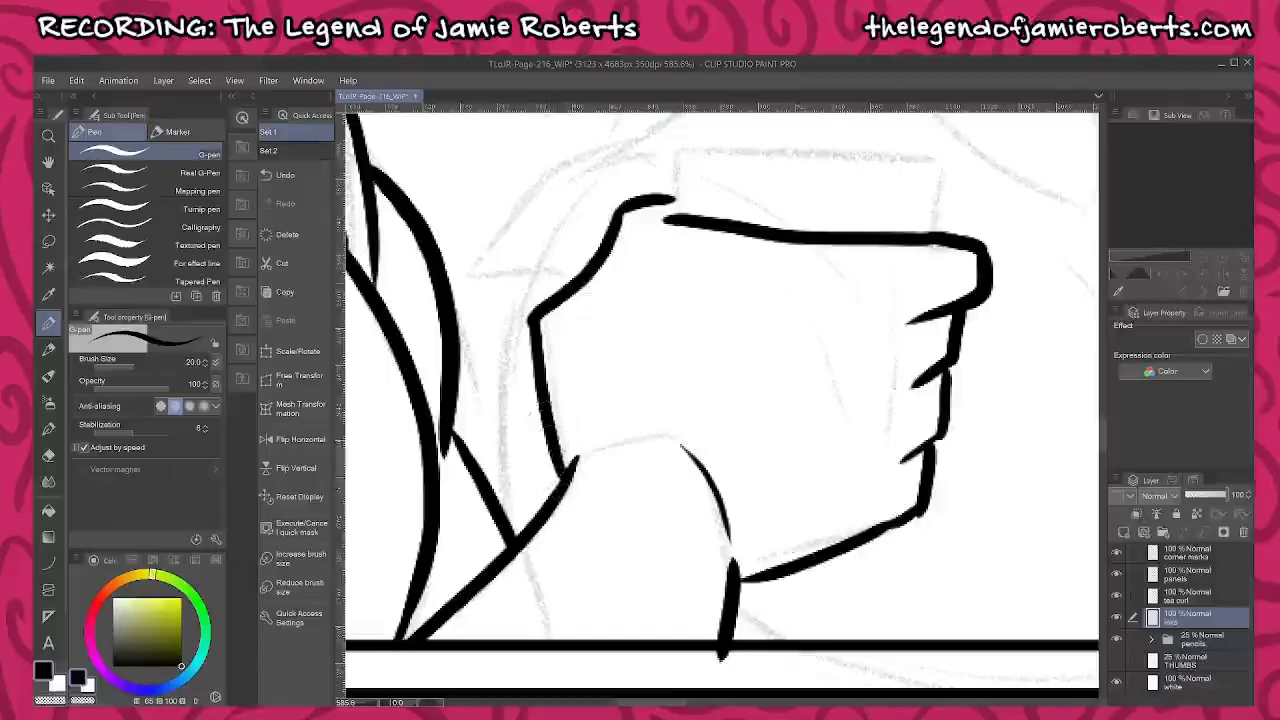
pyautogui.scroll(3, 713, 327)
pyautogui.moveTo(660, 338)
pyautogui.mouseDown()
pyautogui.moveTo(661, 271)
pyautogui.moveTo(944, 277)
pyautogui.moveTo(925, 352)
pyautogui.mouseUp()
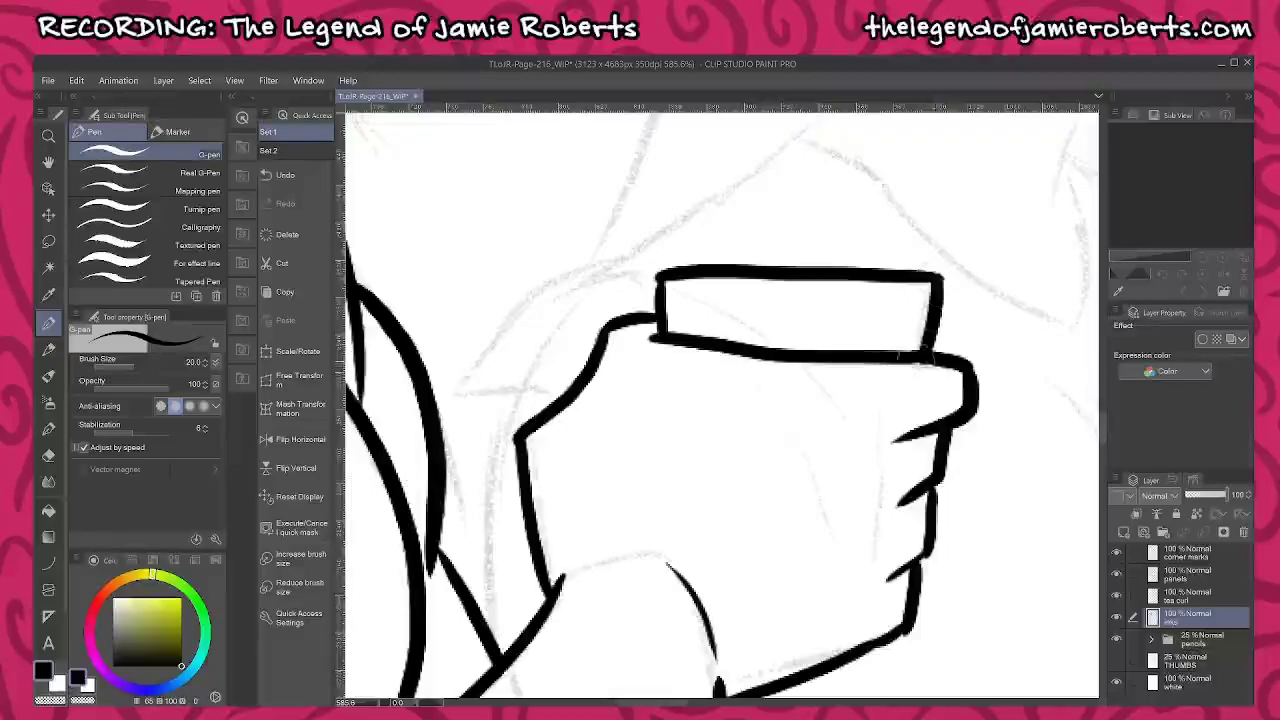
# Ink the open sleeve cuff behind the hand with its hanging edge, and the short stroke below the hand at the panel border
pyautogui.moveTo(700, 400); pyautogui.dragTo(883, 330)
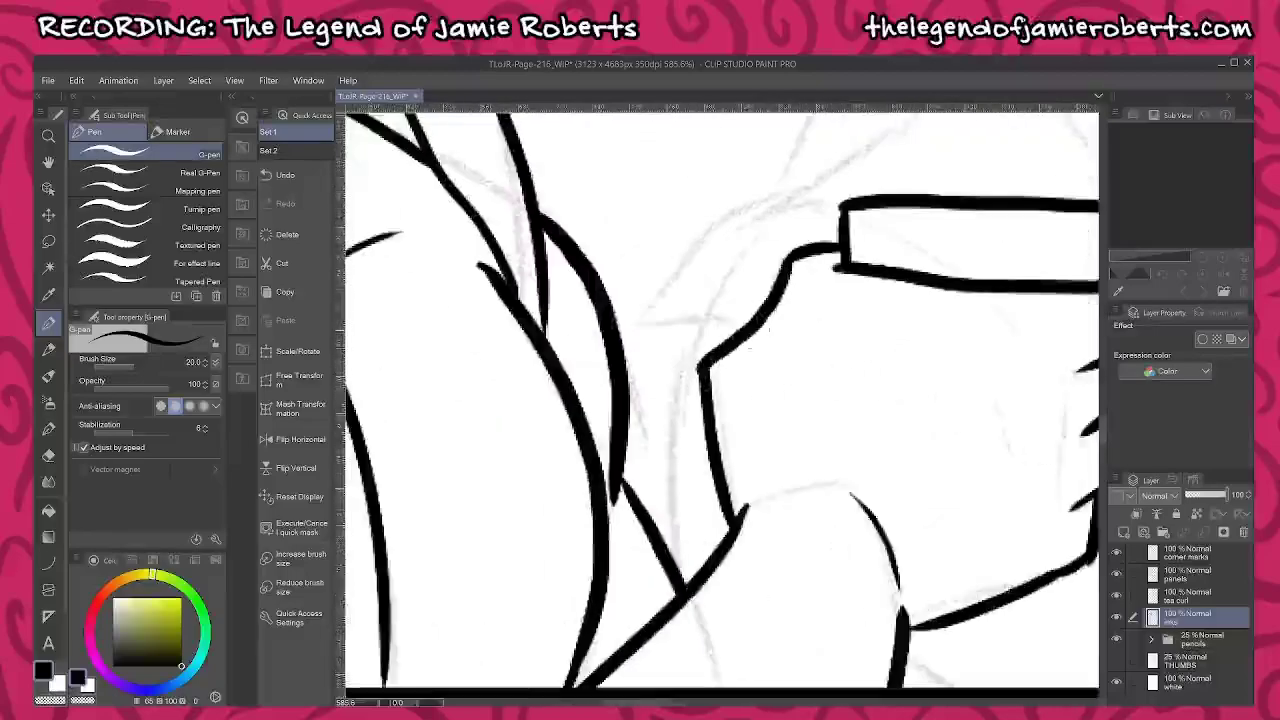
pyautogui.moveTo(657, 315); pyautogui.dragTo(744, 324)
pyautogui.moveTo(684, 356)
pyautogui.mouseDown()
pyautogui.moveTo(637, 320)
pyautogui.moveTo(812, 184)
pyautogui.mouseUp()
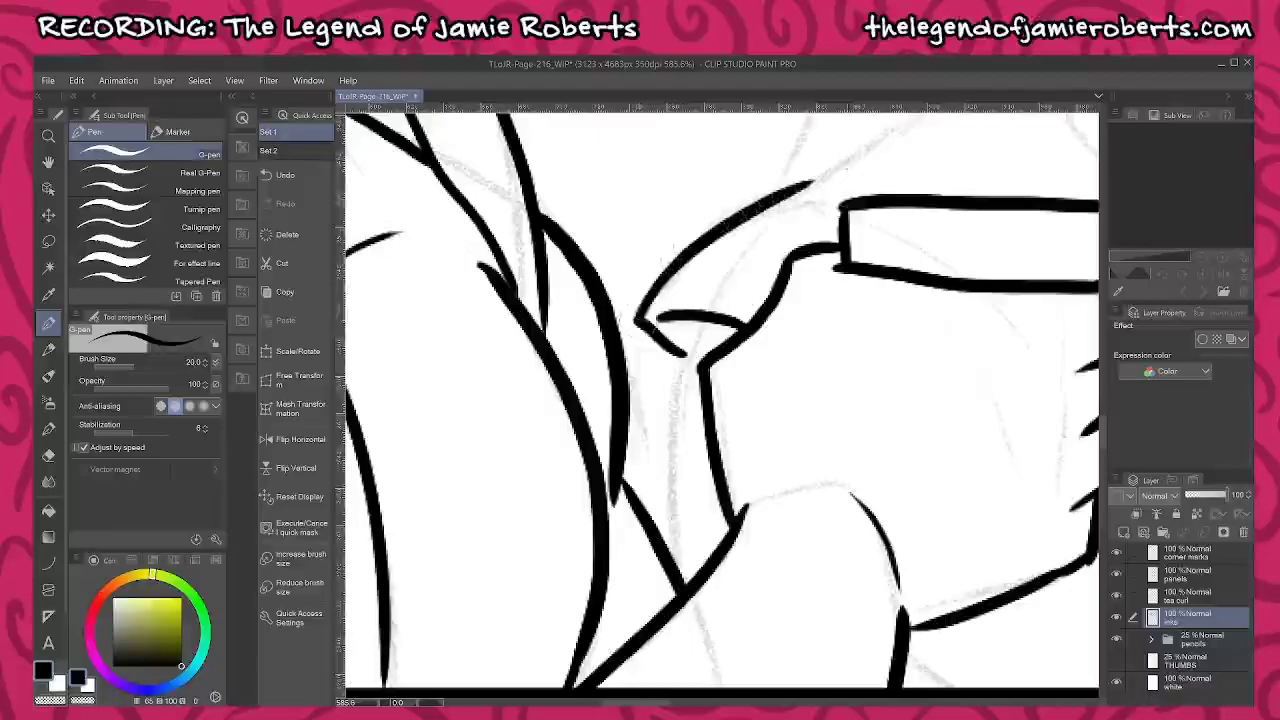
pyautogui.moveTo(702, 322)
pyautogui.mouseDown()
pyautogui.moveTo(680, 388)
pyautogui.moveTo(668, 562)
pyautogui.mouseUp()
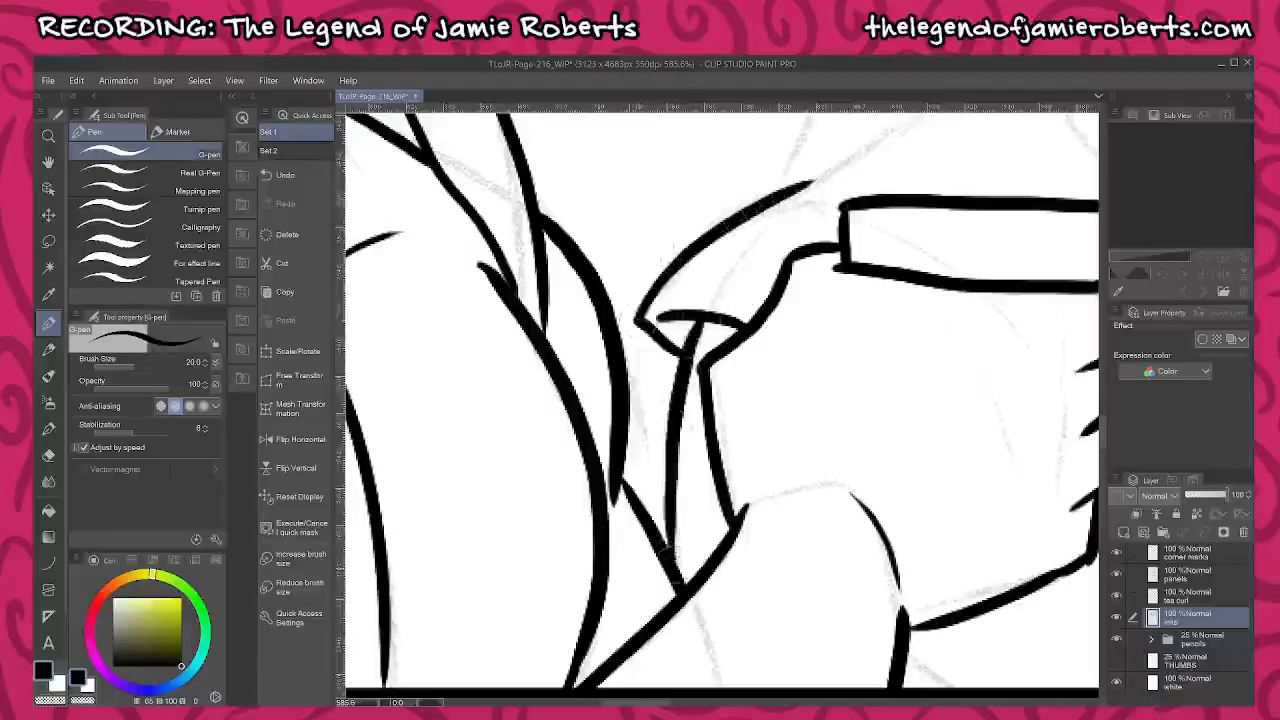
pyautogui.moveTo(921, 567); pyautogui.dragTo(780, 337)
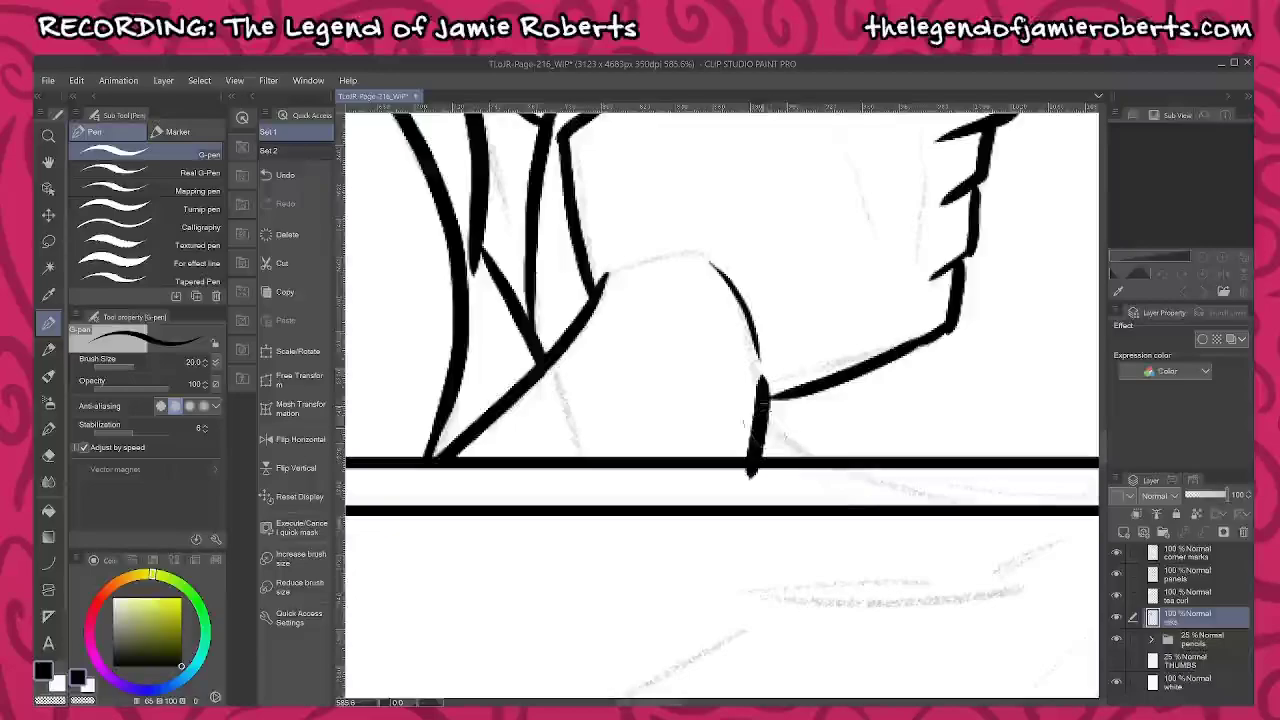
pyautogui.moveTo(768, 428); pyautogui.dragTo(804, 461)
# Ink the second figure's upper sleeve and shoulder line, the drooping neckline, and the lines on both sides of the neck
pyautogui.moveTo(897, 408); pyautogui.dragTo(733, 680)
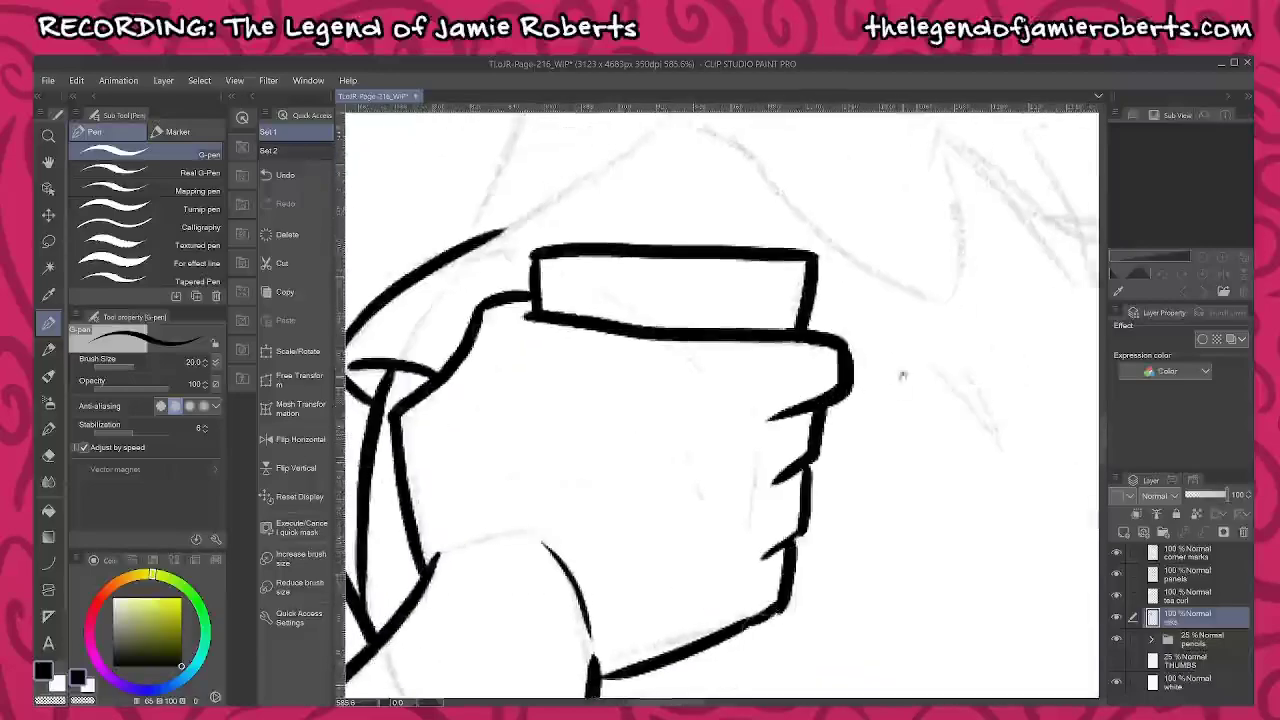
pyautogui.moveTo(857, 338); pyautogui.dragTo(840, 391)
pyautogui.moveTo(739, 346); pyautogui.dragTo(834, 545)
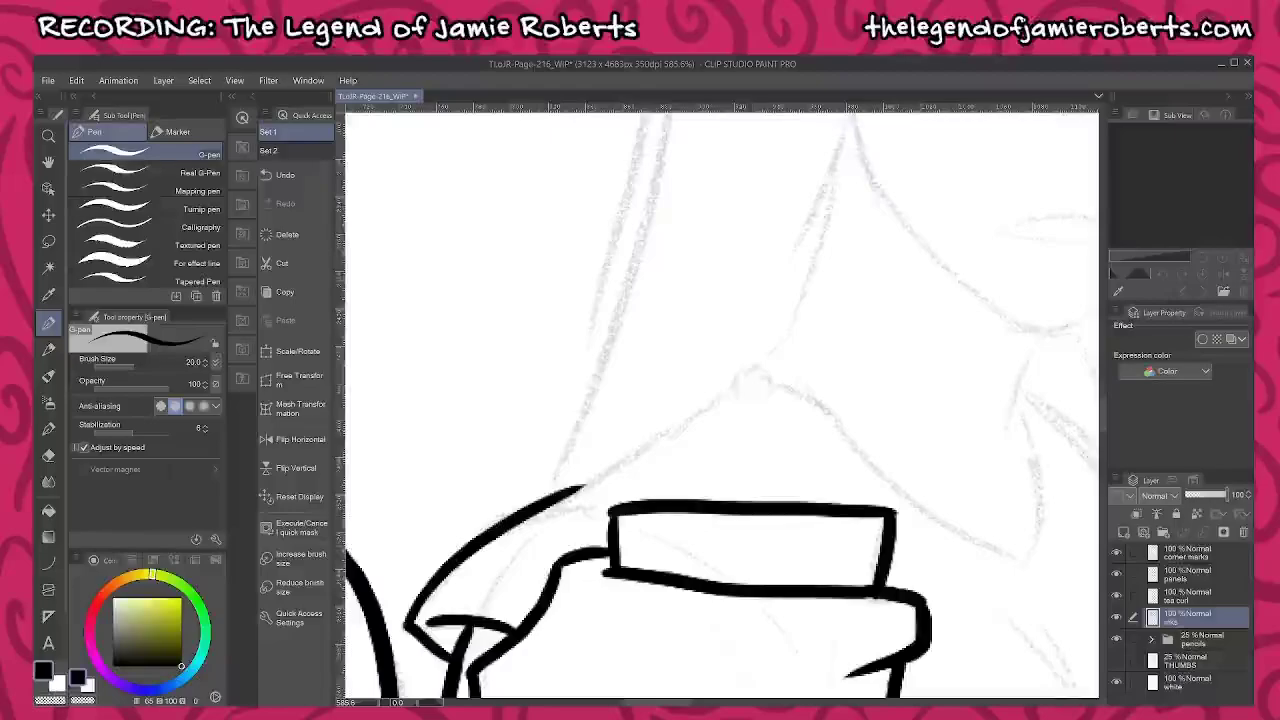
pyautogui.moveTo(752, 368)
pyautogui.mouseDown()
pyautogui.moveTo(578, 495)
pyautogui.moveTo(733, 390)
pyautogui.mouseUp()
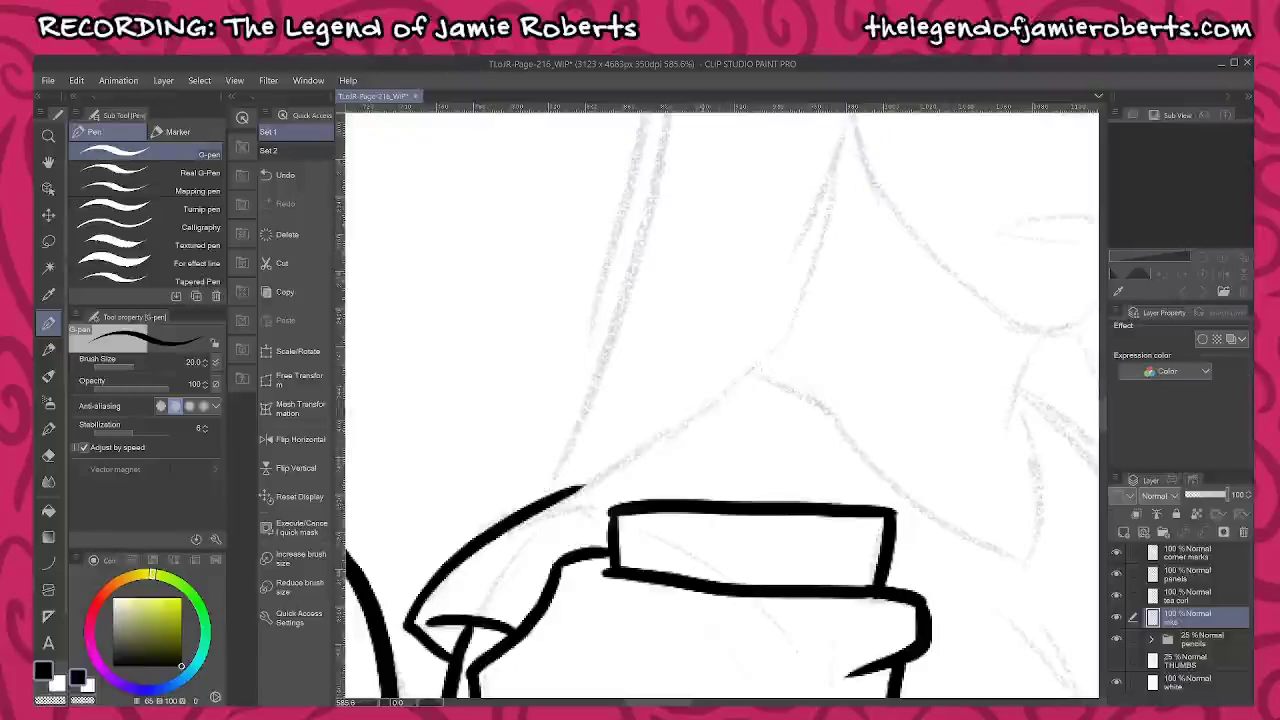
pyautogui.moveTo(585, 488)
pyautogui.mouseDown()
pyautogui.moveTo(752, 366)
pyautogui.moveTo(925, 515)
pyautogui.moveTo(1035, 555)
pyautogui.moveTo(1044, 538)
pyautogui.moveTo(1012, 406)
pyautogui.moveTo(897, 394)
pyautogui.moveTo(875, 427)
pyautogui.mouseUp()
pyautogui.moveTo(921, 377); pyautogui.dragTo(866, 506)
pyautogui.moveTo(726, 153); pyautogui.dragTo(665, 286)
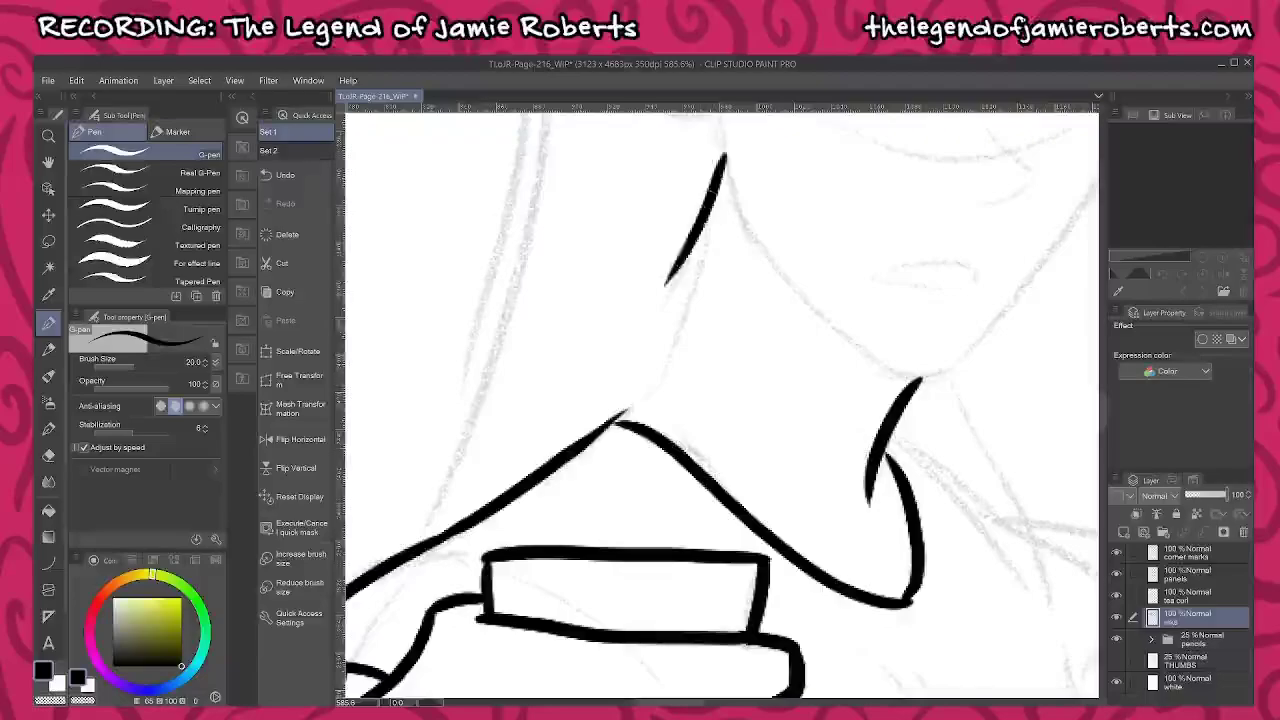
pyautogui.moveTo(712, 212)
pyautogui.mouseDown()
pyautogui.moveTo(676, 326)
pyautogui.moveTo(604, 426)
pyautogui.mouseUp()
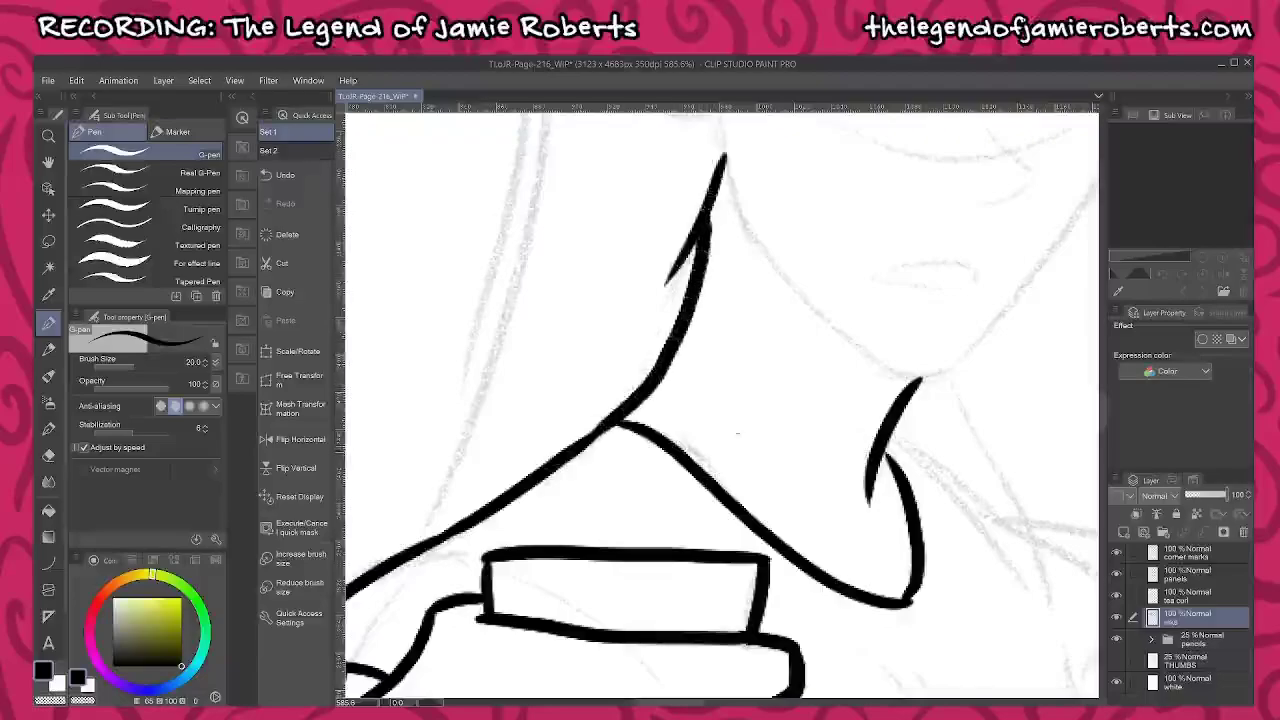
# Ink the thin crease beside the cup-holding hand and the long pointed collar shape below the second figure's chin
pyautogui.moveTo(933, 575); pyautogui.dragTo(803, 476)
pyautogui.moveTo(733, 517); pyautogui.dragTo(797, 574)
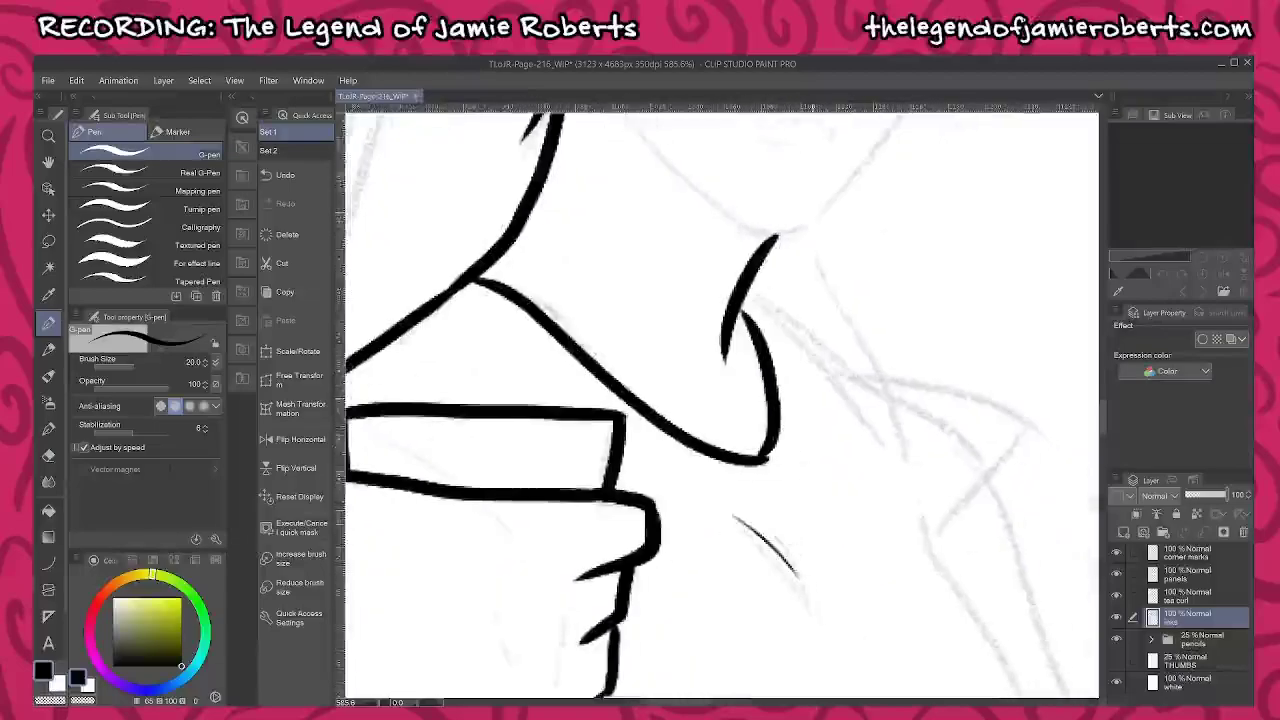
pyautogui.moveTo(814, 315); pyautogui.dragTo(833, 381)
pyautogui.moveTo(768, 345)
pyautogui.mouseDown()
pyautogui.moveTo(871, 471)
pyautogui.moveTo(917, 585)
pyautogui.moveTo(890, 450)
pyautogui.moveTo(828, 294)
pyautogui.mouseUp()
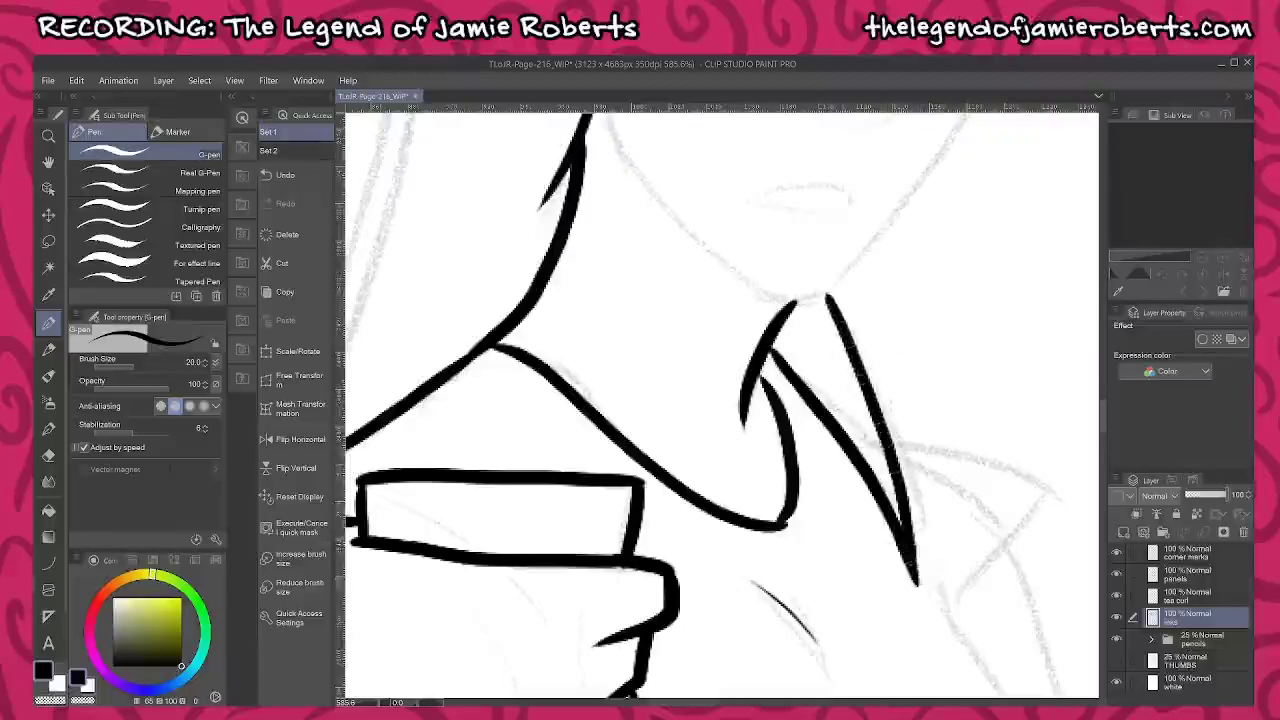
# Ink the angular collar flap extending outward from the second figure's pointed collar and folding back beneath it
pyautogui.moveTo(911, 348)
pyautogui.mouseDown()
pyautogui.moveTo(920, 414)
pyautogui.moveTo(801, 265)
pyautogui.mouseUp()
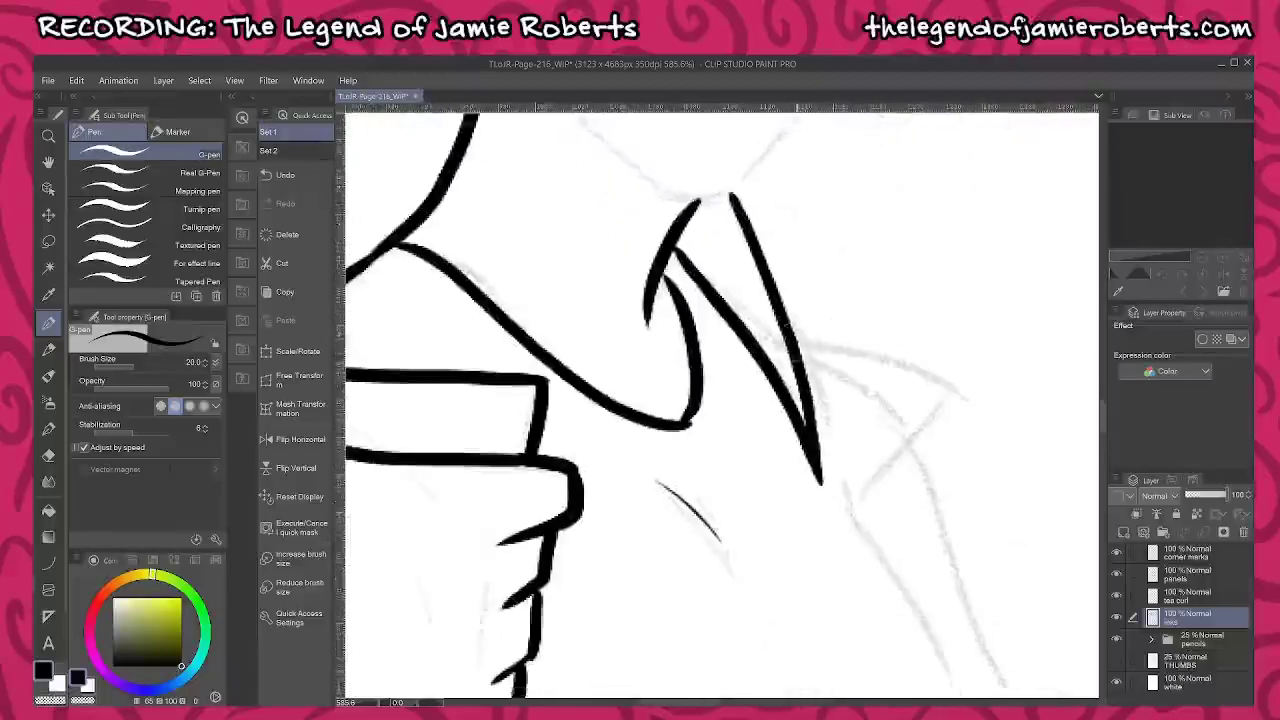
pyautogui.moveTo(799, 341)
pyautogui.mouseDown()
pyautogui.moveTo(946, 396)
pyautogui.moveTo(842, 516)
pyautogui.mouseUp()
pyautogui.moveTo(953, 560); pyautogui.dragTo(903, 359)
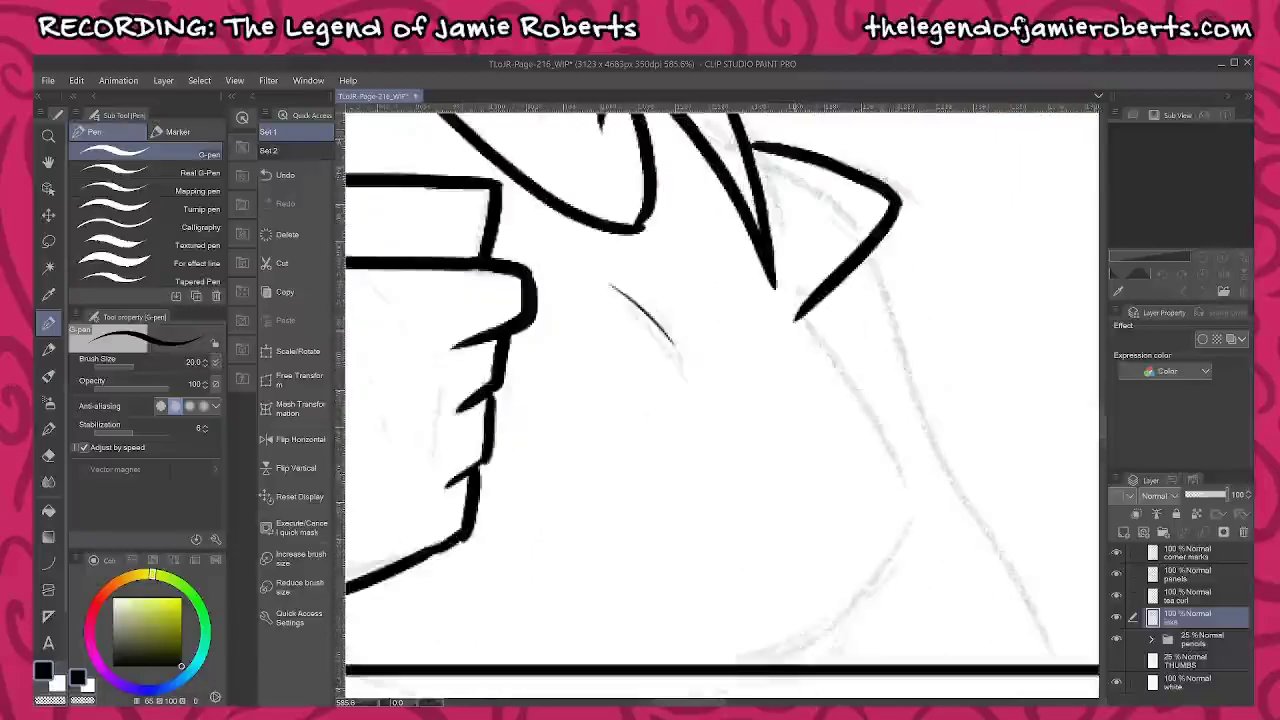
# Trim the collar flap's lower end, then ink the garment outline and folds beneath it and the long line running down behind
pyautogui.moveTo(804, 300); pyautogui.dragTo(795, 322)
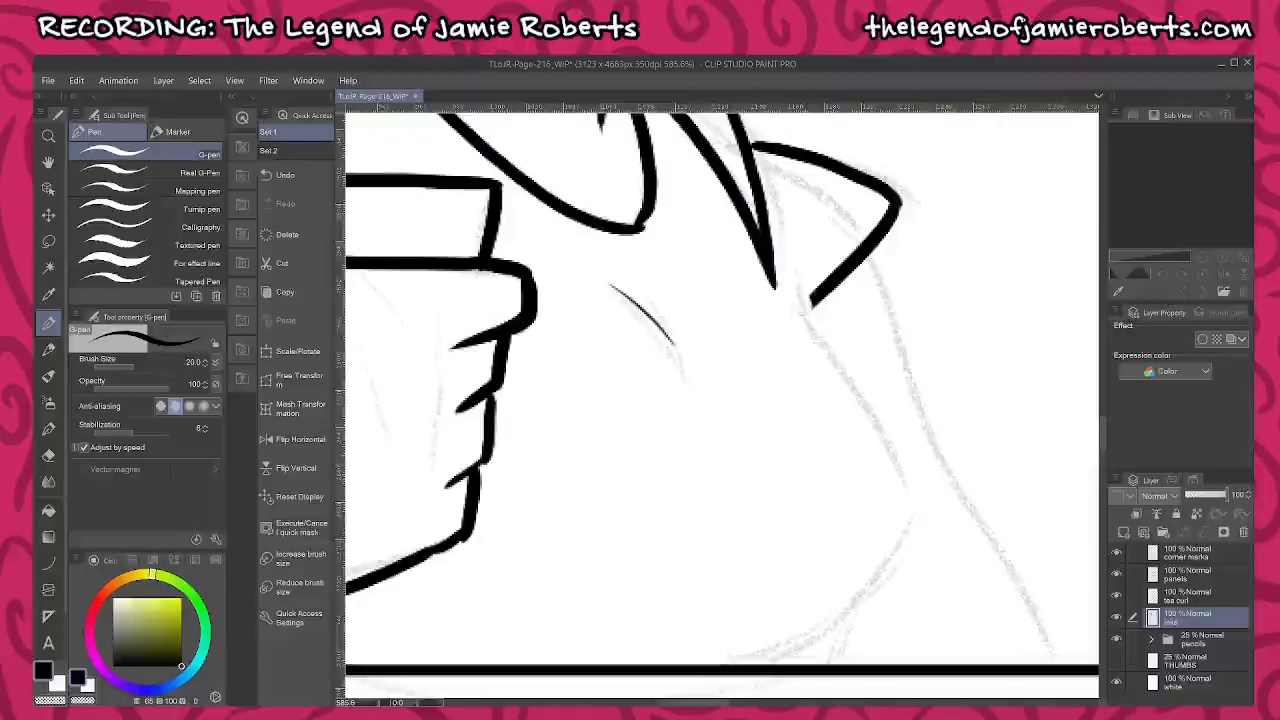
pyautogui.moveTo(790, 266)
pyautogui.mouseDown()
pyautogui.moveTo(918, 525)
pyautogui.moveTo(886, 614)
pyautogui.moveTo(772, 650)
pyautogui.mouseUp()
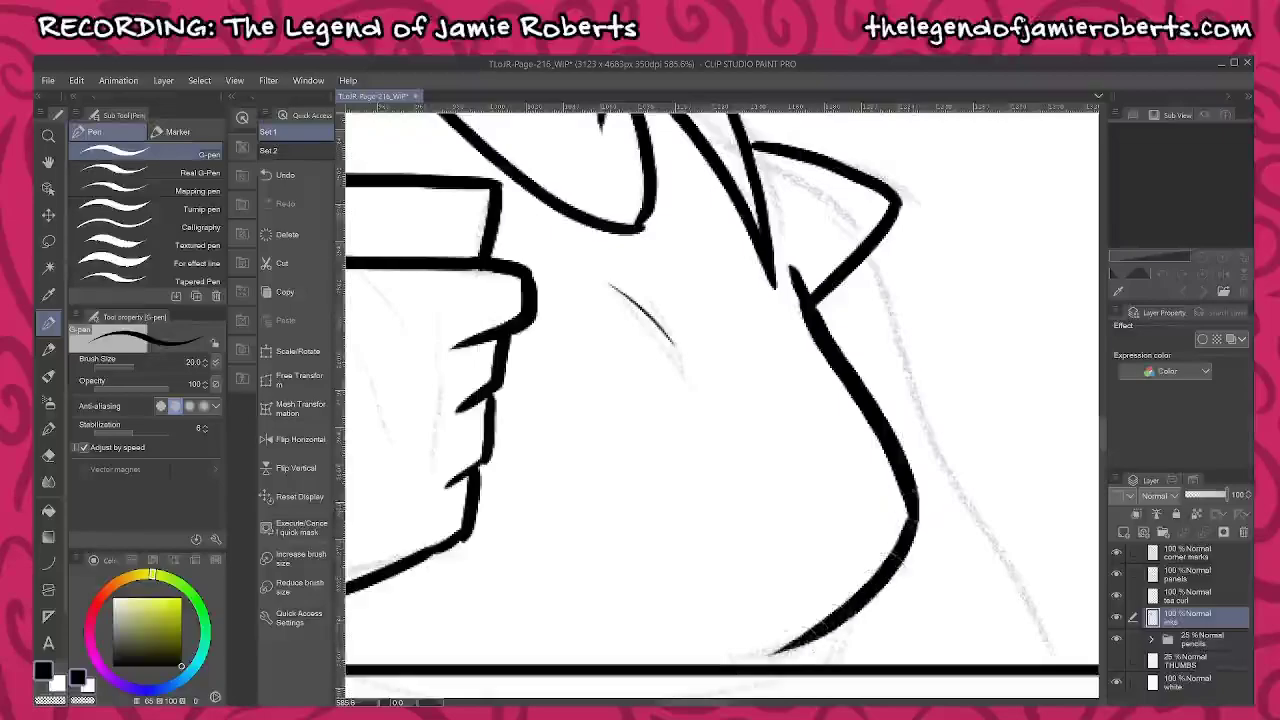
pyautogui.moveTo(864, 601)
pyautogui.mouseDown()
pyautogui.moveTo(812, 663)
pyautogui.moveTo(746, 666)
pyautogui.mouseUp()
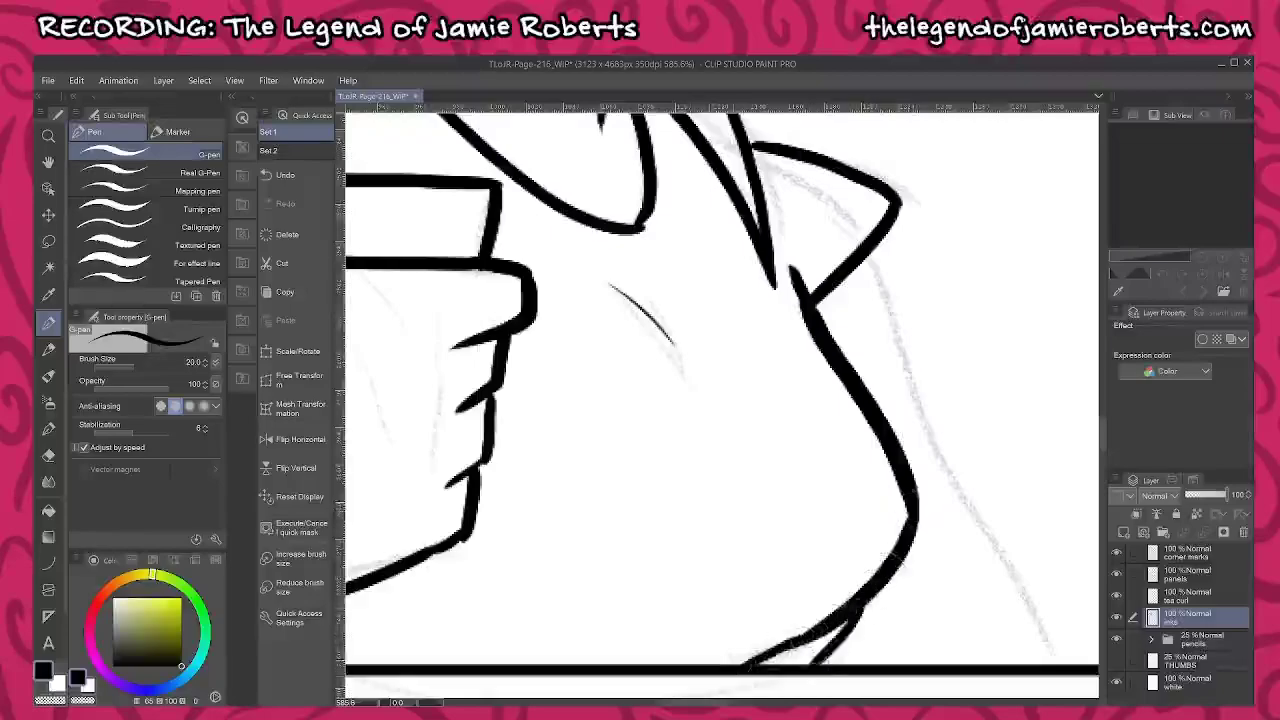
pyautogui.moveTo(846, 628); pyautogui.dragTo(836, 675)
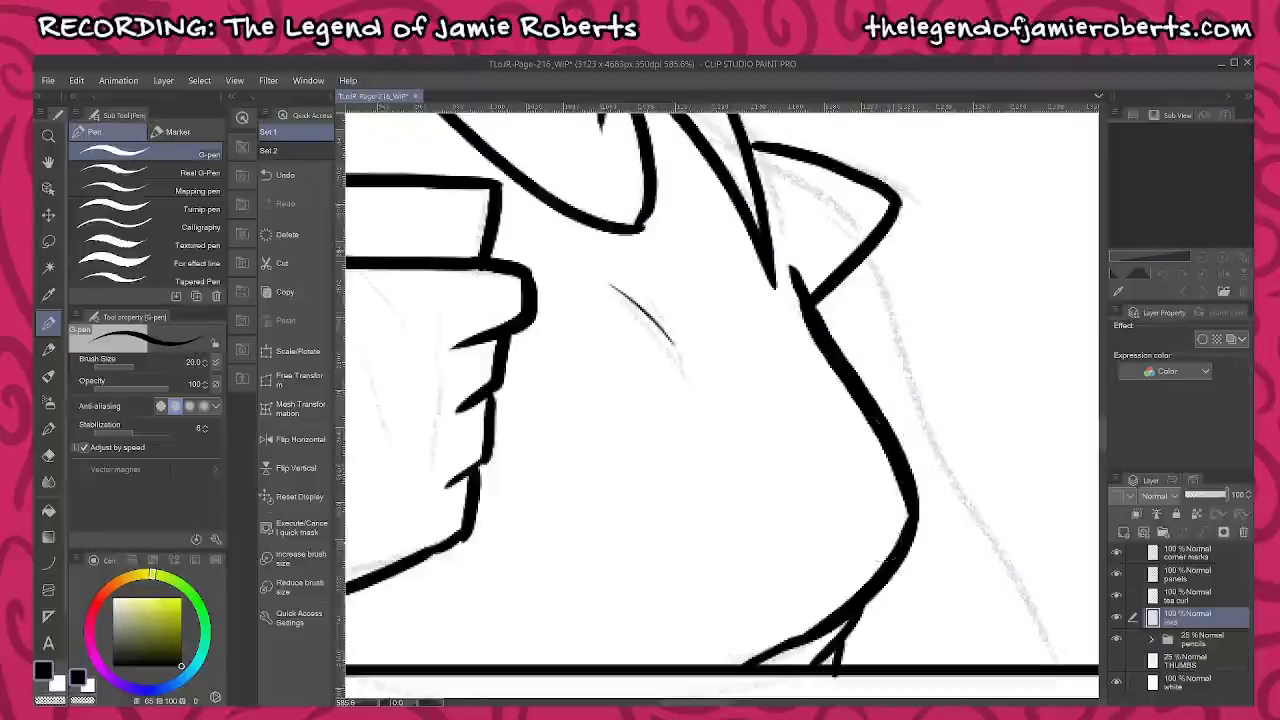
pyautogui.moveTo(866, 258)
pyautogui.mouseDown()
pyautogui.moveTo(960, 490)
pyautogui.moveTo(1072, 684)
pyautogui.mouseUp()
# Ink the profile figure's outer hair outline from the panel border over the crown and down past the forehead to an outward-swept tip
pyautogui.moveTo(942, 444); pyautogui.dragTo(993, 580)
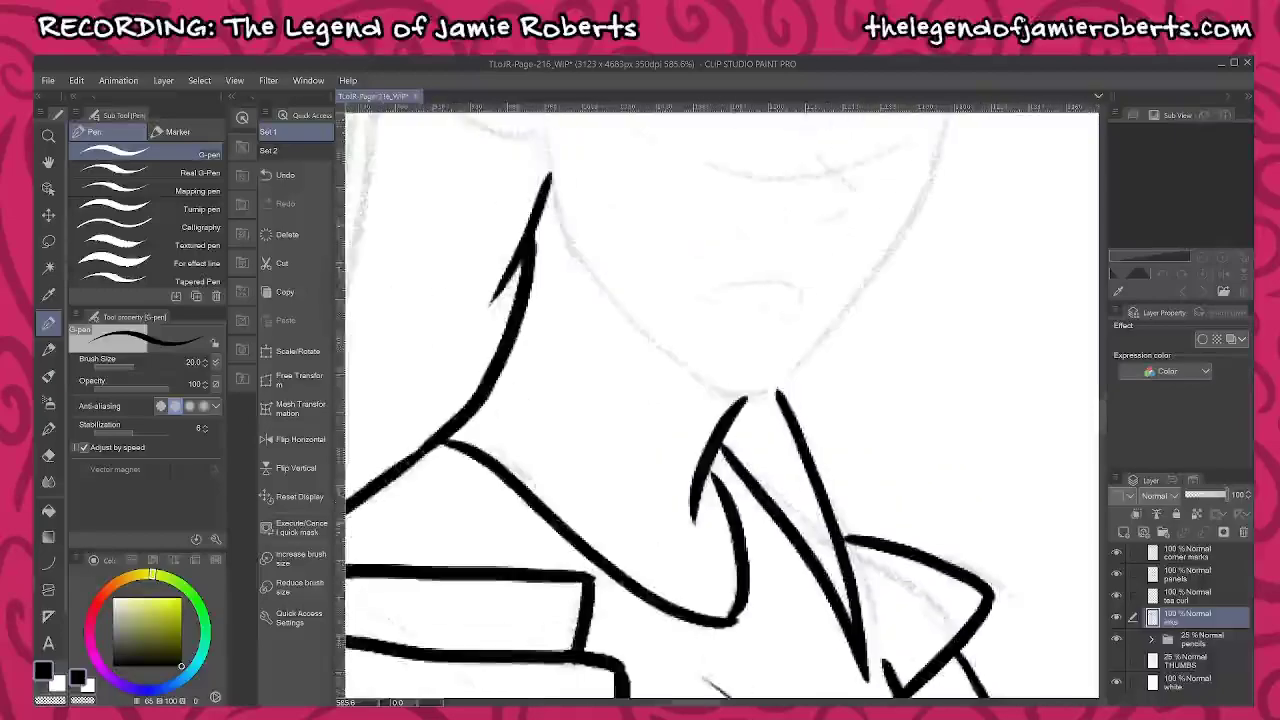
pyautogui.moveTo(905, 372); pyautogui.dragTo(963, 677)
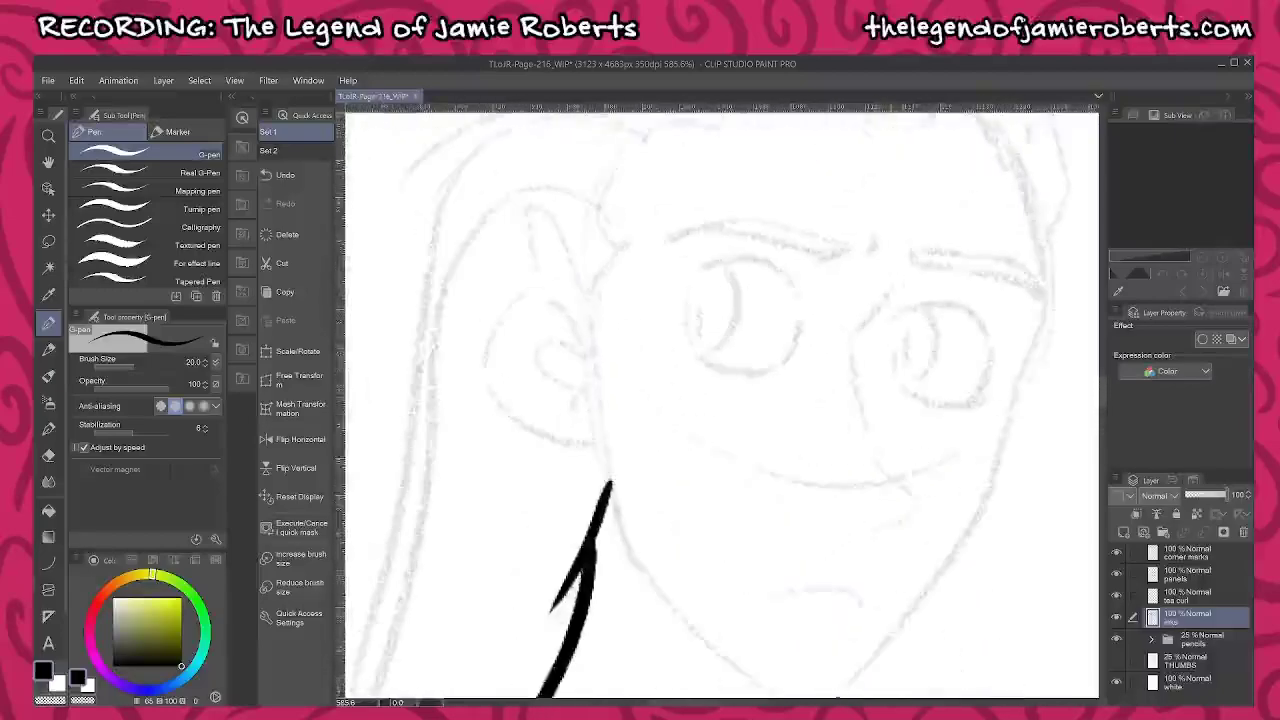
pyautogui.moveTo(893, 288)
pyautogui.mouseDown()
pyautogui.moveTo(850, 339)
pyautogui.moveTo(887, 480)
pyautogui.moveTo(924, 503)
pyautogui.moveTo(843, 538)
pyautogui.mouseUp()
pyautogui.moveTo(535, 467); pyautogui.dragTo(887, 524)
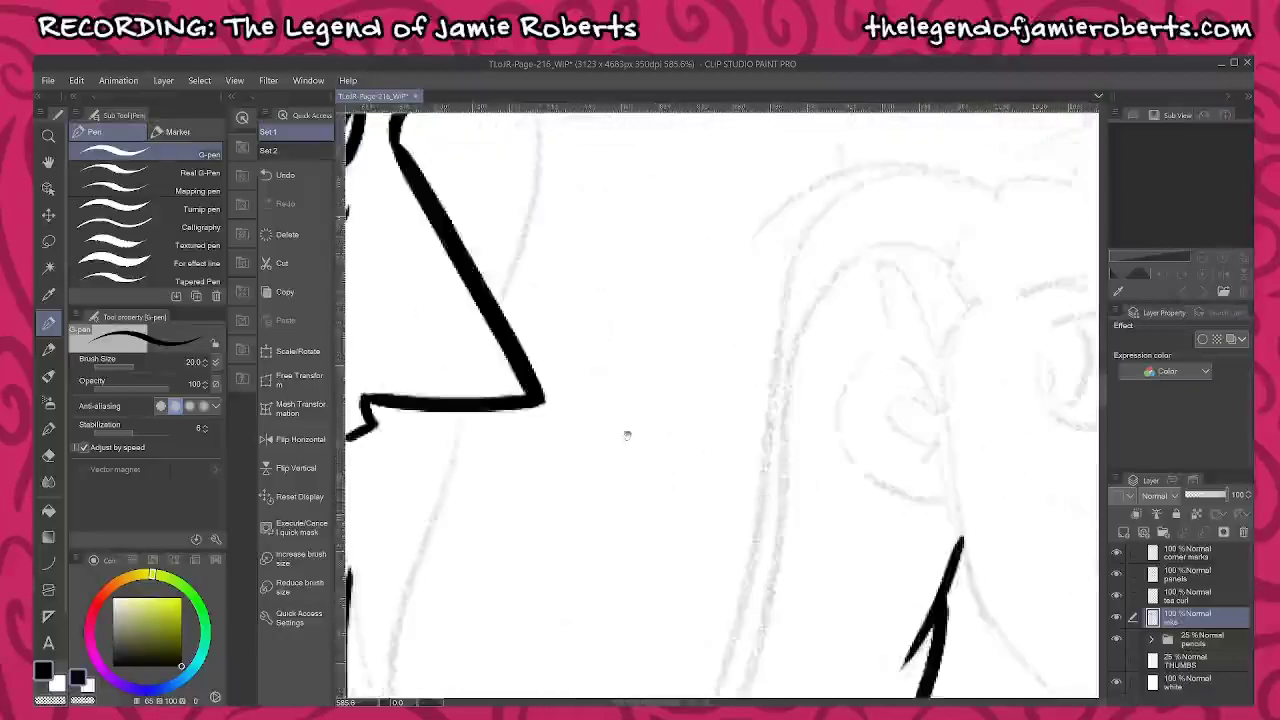
pyautogui.moveTo(627, 435); pyautogui.dragTo(809, 714)
pyautogui.scroll(-4, 788, 360)
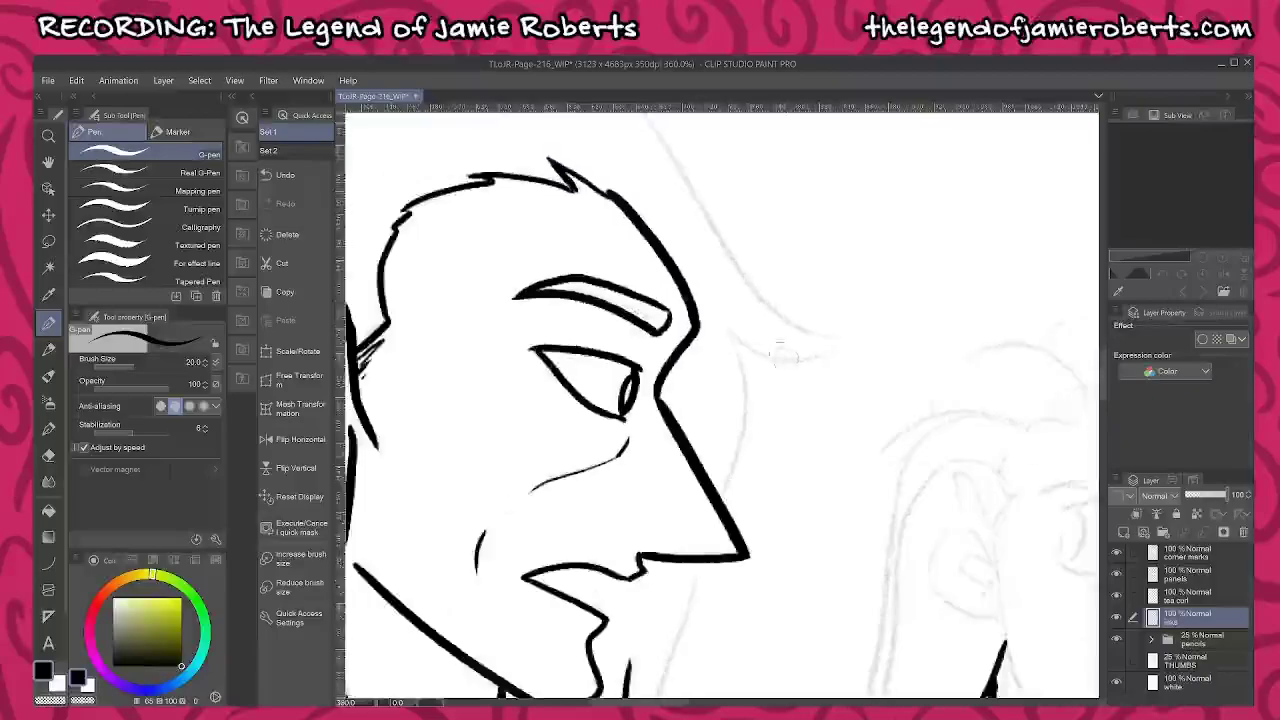
pyautogui.moveTo(709, 227); pyautogui.dragTo(780, 429)
pyautogui.moveTo(441, 316); pyautogui.dragTo(734, 340)
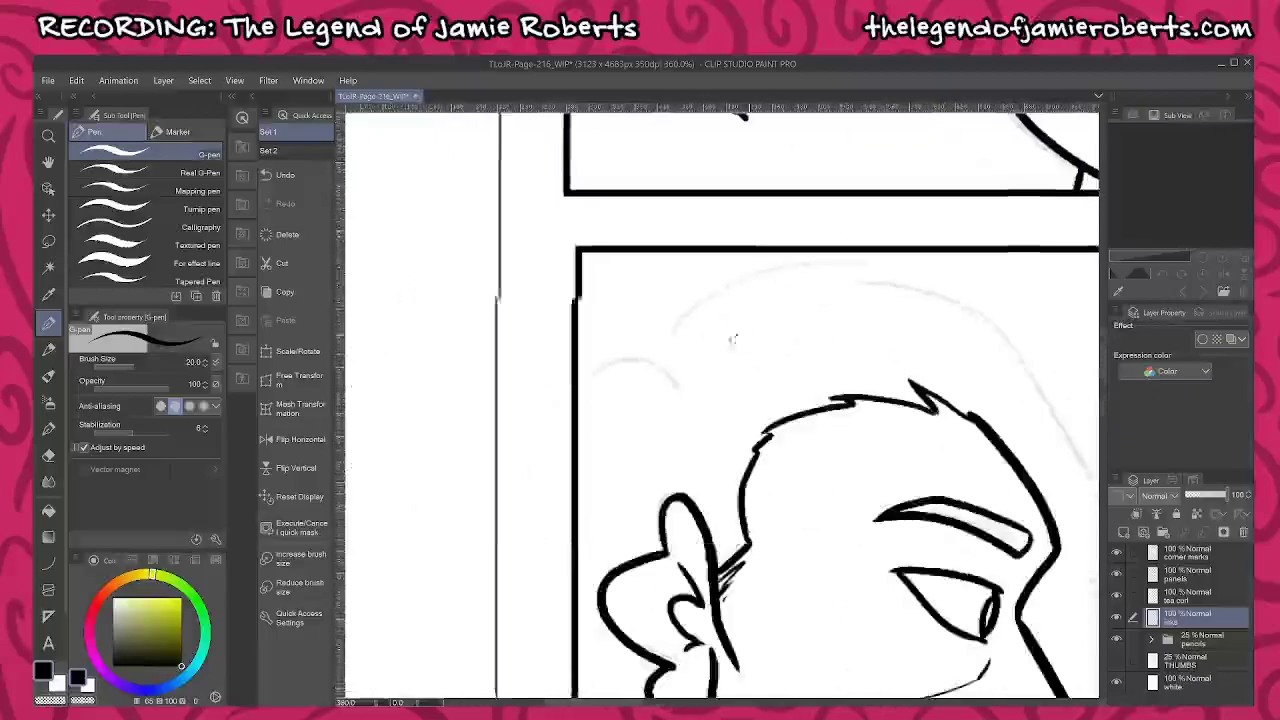
pyautogui.moveTo(678, 383)
pyautogui.mouseDown()
pyautogui.moveTo(664, 368)
pyautogui.moveTo(608, 362)
pyautogui.moveTo(582, 378)
pyautogui.mouseUp()
pyautogui.moveTo(655, 358)
pyautogui.mouseDown()
pyautogui.moveTo(695, 296)
pyautogui.moveTo(835, 263)
pyautogui.moveTo(965, 305)
pyautogui.moveTo(809, 216)
pyautogui.mouseUp()
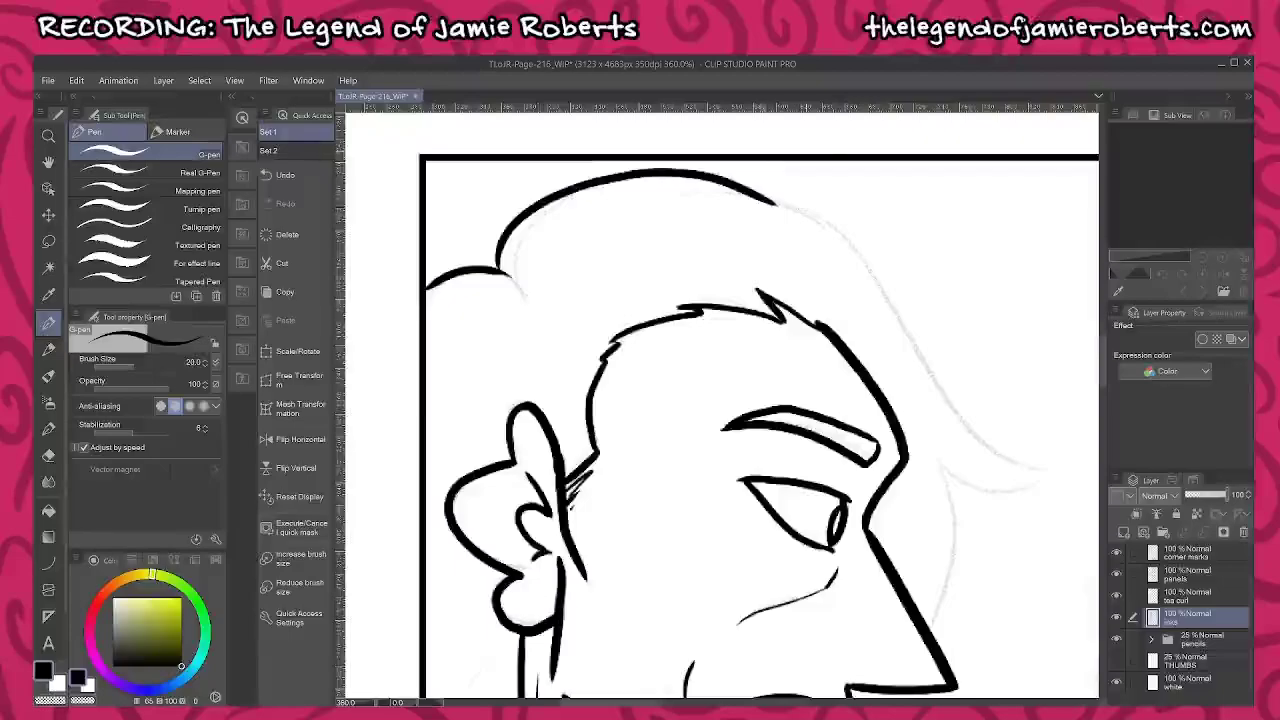
pyautogui.moveTo(670, 190)
pyautogui.mouseDown()
pyautogui.moveTo(760, 188)
pyautogui.moveTo(830, 214)
pyautogui.moveTo(965, 452)
pyautogui.moveTo(1045, 488)
pyautogui.mouseUp()
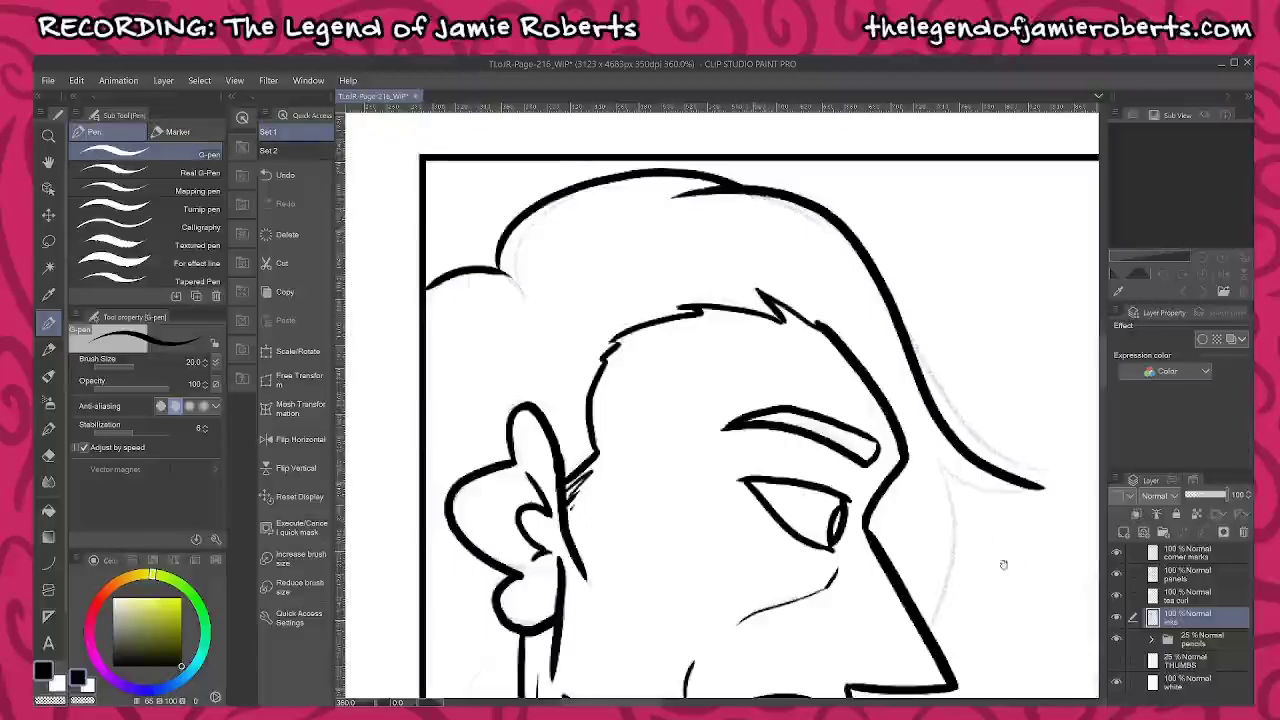
# Ink the underside of the profile figure's swept hair tip and the long strand passing behind the nose down to the neck
pyautogui.moveTo(1003, 565); pyautogui.dragTo(853, 430)
pyautogui.moveTo(782, 326)
pyautogui.mouseDown()
pyautogui.moveTo(825, 357)
pyautogui.moveTo(898, 352)
pyautogui.mouseUp()
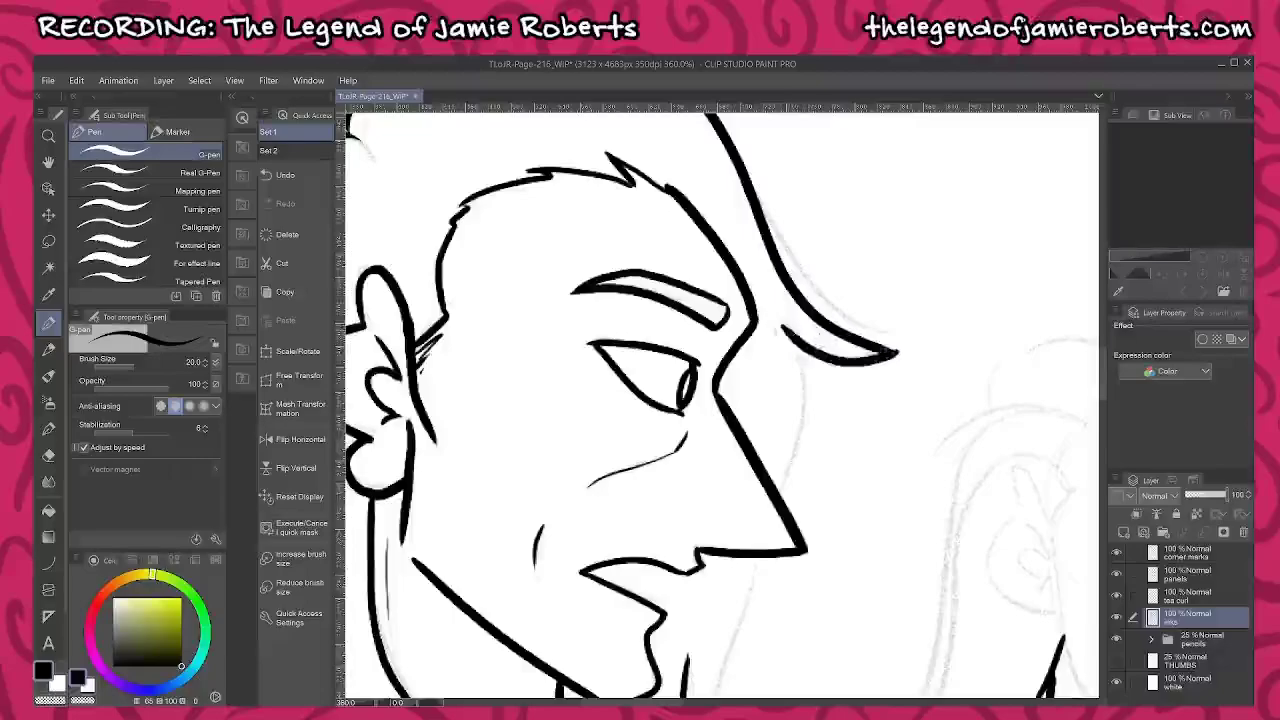
pyautogui.moveTo(782, 328)
pyautogui.mouseDown()
pyautogui.moveTo(798, 356)
pyautogui.moveTo(802, 455)
pyautogui.moveTo(782, 490)
pyautogui.mouseUp()
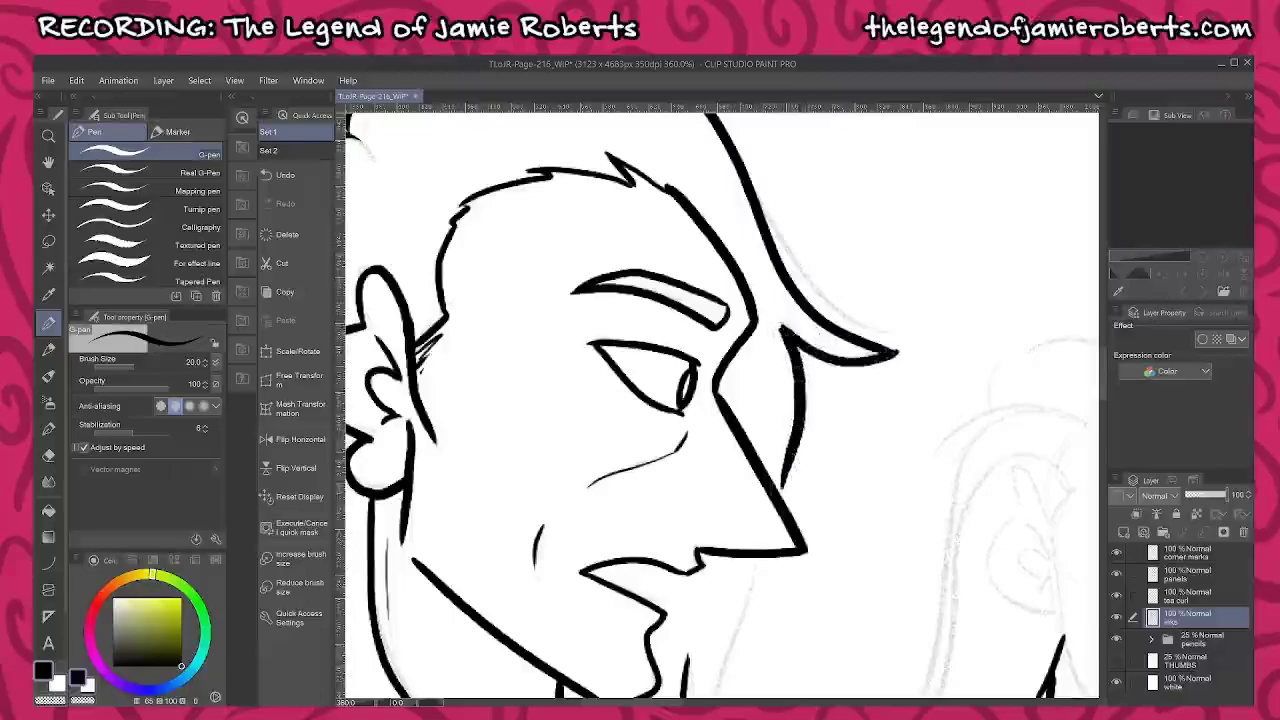
pyautogui.moveTo(855, 510); pyautogui.dragTo(886, 288)
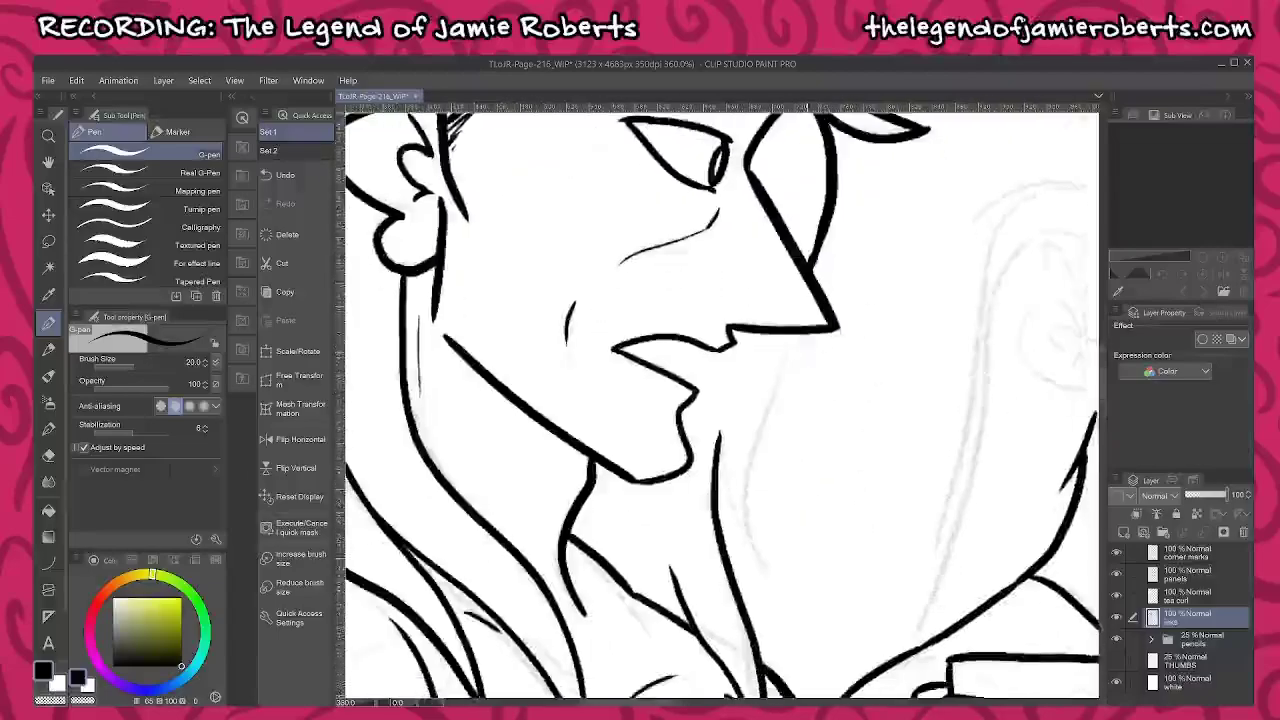
pyautogui.moveTo(790, 330)
pyautogui.mouseDown()
pyautogui.moveTo(757, 525)
pyautogui.moveTo(776, 585)
pyautogui.moveTo(722, 450)
pyautogui.mouseUp()
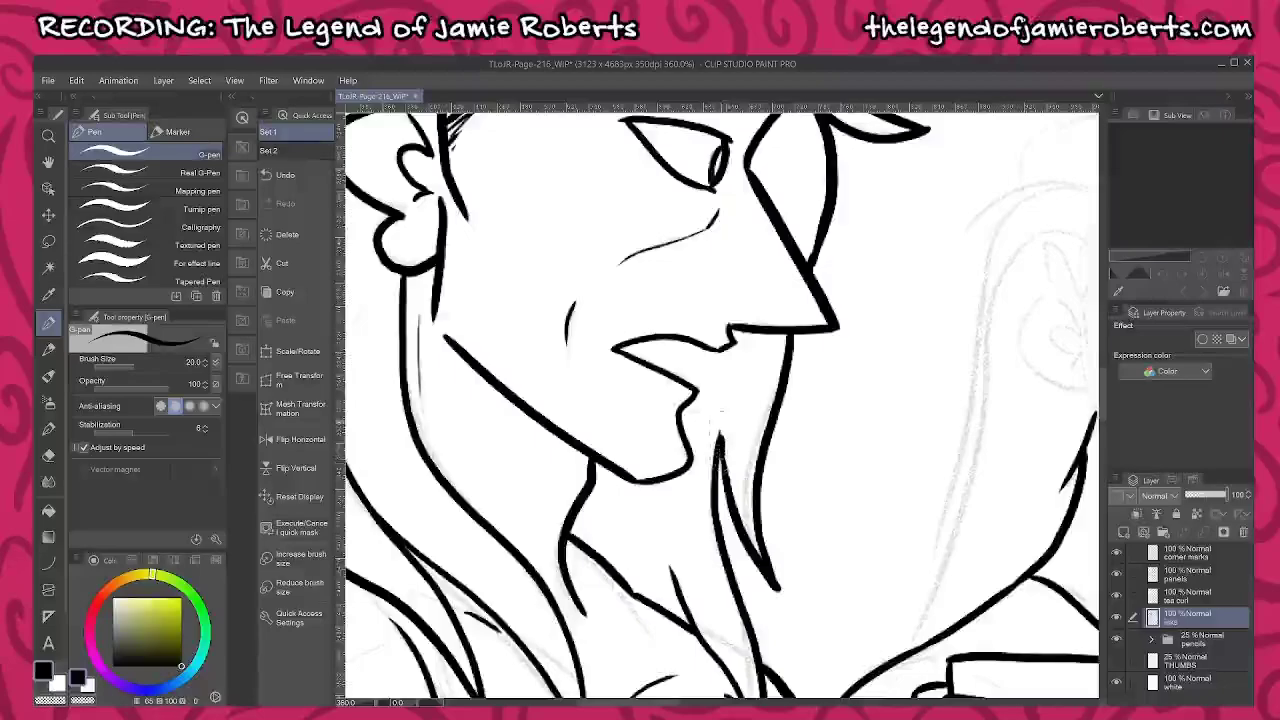
# Ink the second figure's nose from the angled bridge down to the pointed tip and its short underside
pyautogui.moveTo(925, 537)
pyautogui.mouseDown()
pyautogui.moveTo(537, 457)
pyautogui.moveTo(560, 445)
pyautogui.mouseUp()
pyautogui.moveTo(714, 346); pyautogui.dragTo(758, 524)
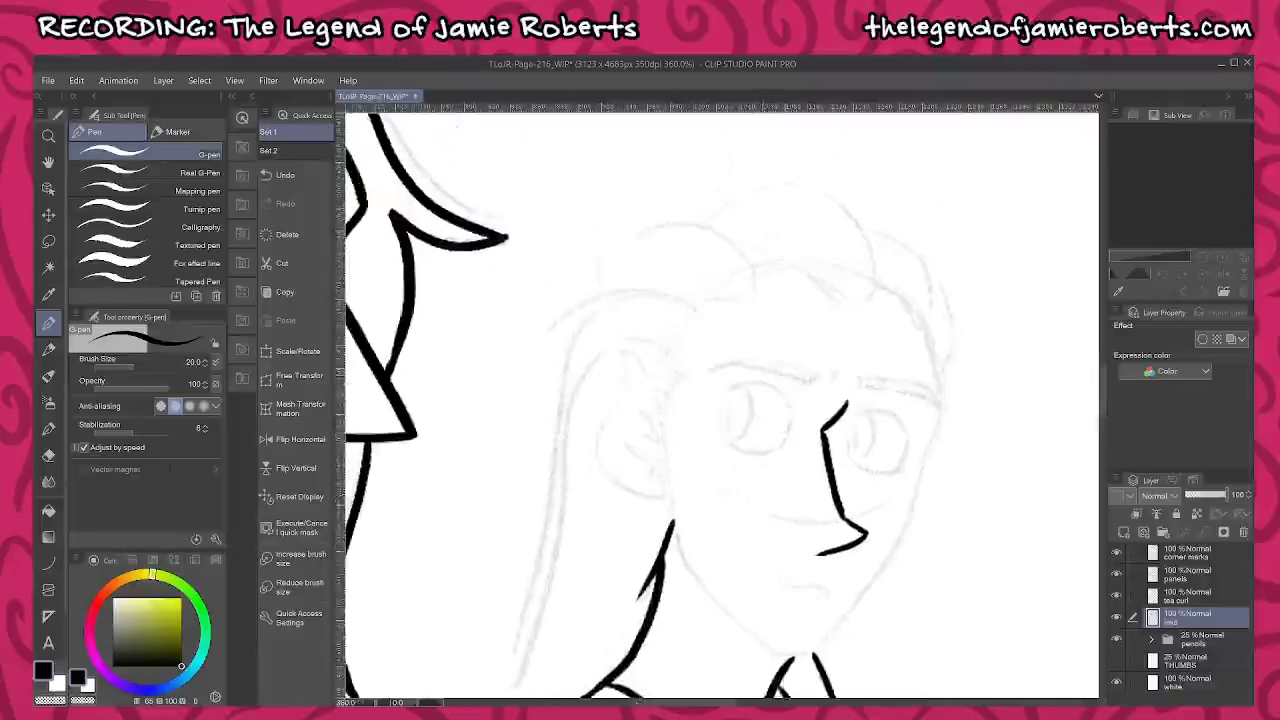
pyautogui.moveTo(842, 405); pyautogui.dragTo(903, 386)
# Ink the short crease between the second figure's brows and outline both tapered eyebrows as hollow shapes
pyautogui.moveTo(828, 318); pyautogui.dragTo(812, 358)
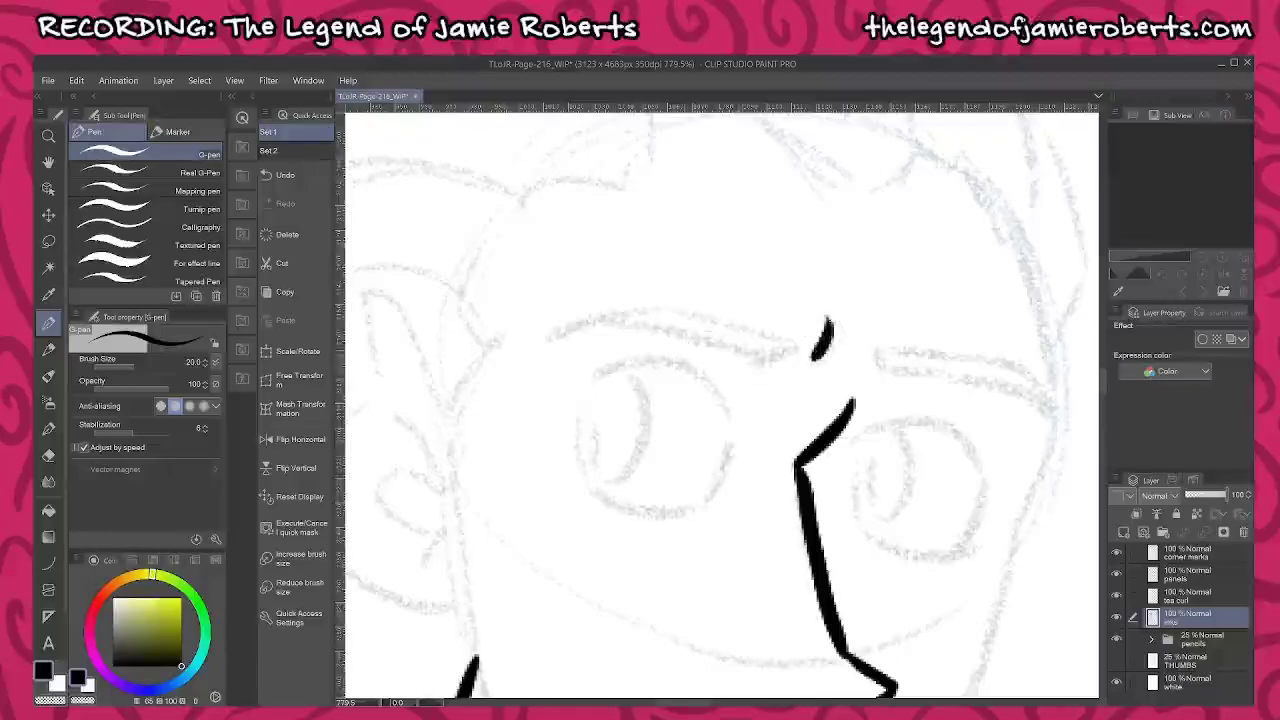
pyautogui.moveTo(548, 334)
pyautogui.mouseDown()
pyautogui.moveTo(613, 325)
pyautogui.moveTo(761, 363)
pyautogui.moveTo(803, 343)
pyautogui.moveTo(624, 306)
pyautogui.moveTo(550, 334)
pyautogui.mouseUp()
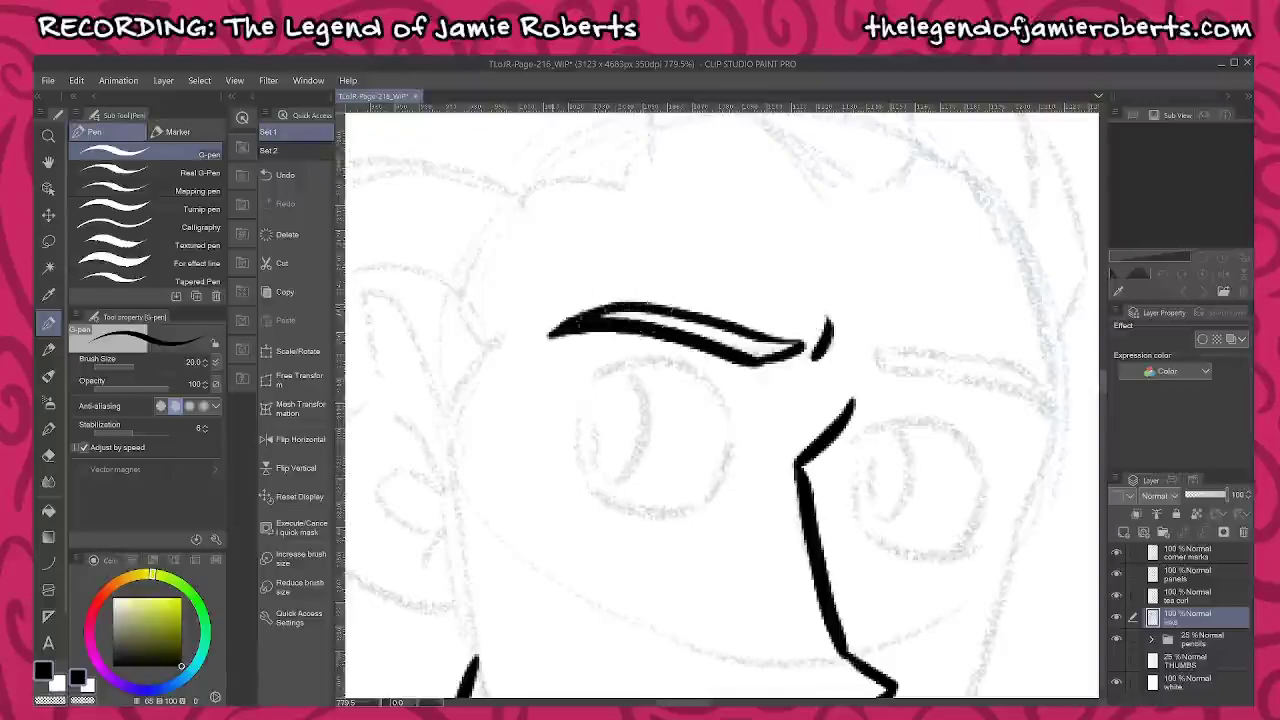
pyautogui.moveTo(878, 350)
pyautogui.mouseDown()
pyautogui.moveTo(880, 372)
pyautogui.moveTo(1006, 381)
pyautogui.moveTo(1040, 412)
pyautogui.moveTo(1016, 368)
pyautogui.moveTo(876, 342)
pyautogui.mouseUp()
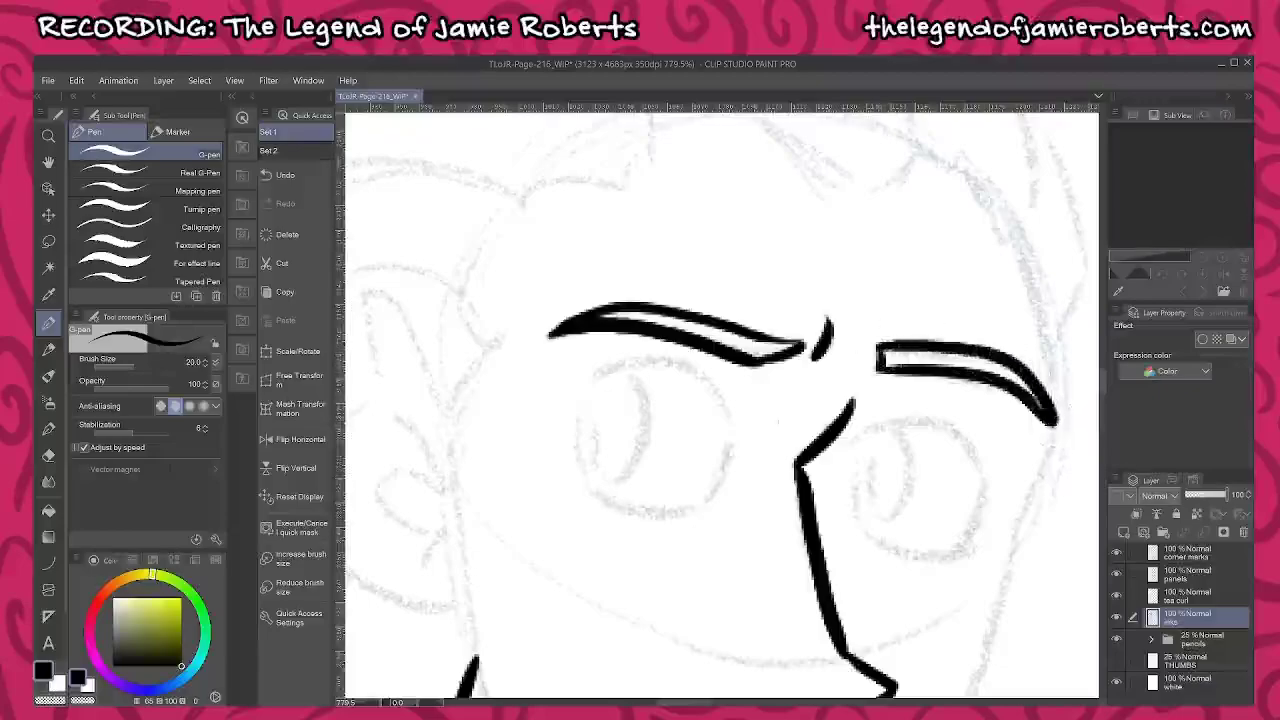
# Ink the rounded outlines of the second figure's eyes, redoing the far eye's lower curve, and add a tall oval pupil in each
pyautogui.moveTo(738, 420)
pyautogui.mouseDown()
pyautogui.moveTo(689, 370)
pyautogui.moveTo(622, 360)
pyautogui.moveTo(579, 380)
pyautogui.moveTo(585, 480)
pyautogui.moveTo(648, 508)
pyautogui.moveTo(702, 503)
pyautogui.mouseUp()
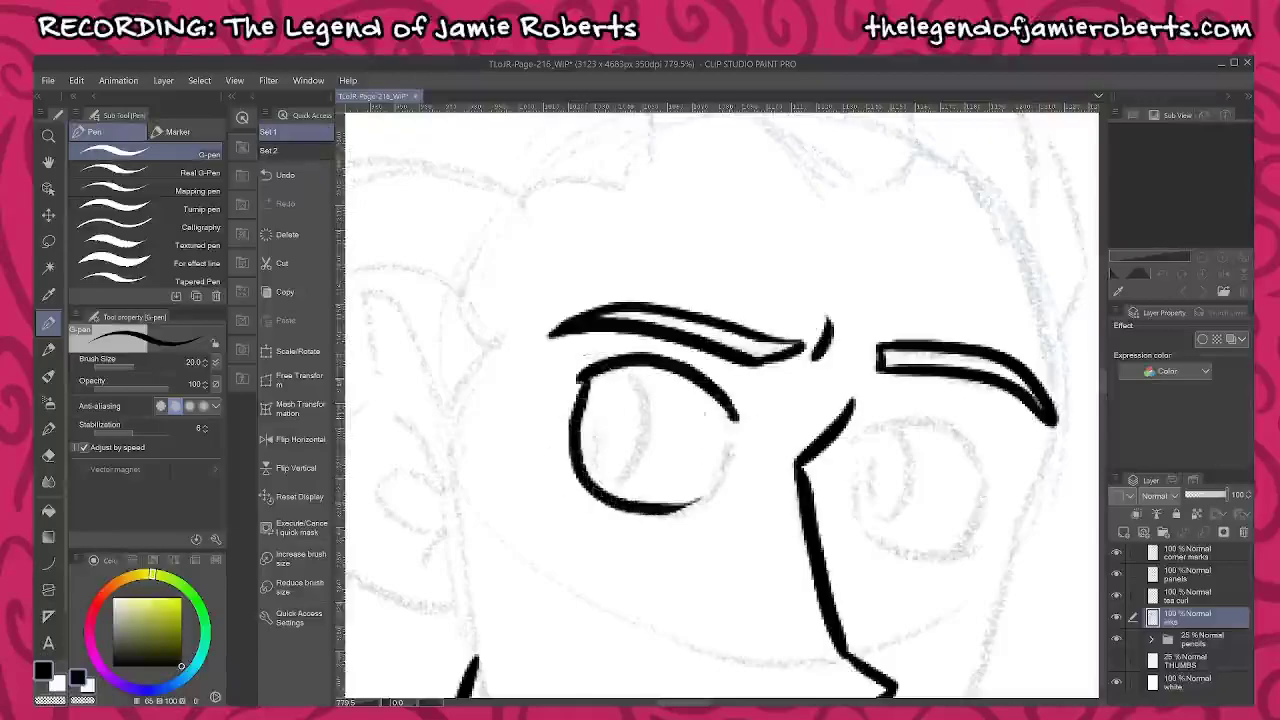
pyautogui.moveTo(737, 418)
pyautogui.mouseDown()
pyautogui.moveTo(692, 508)
pyautogui.moveTo(675, 512)
pyautogui.mouseUp()
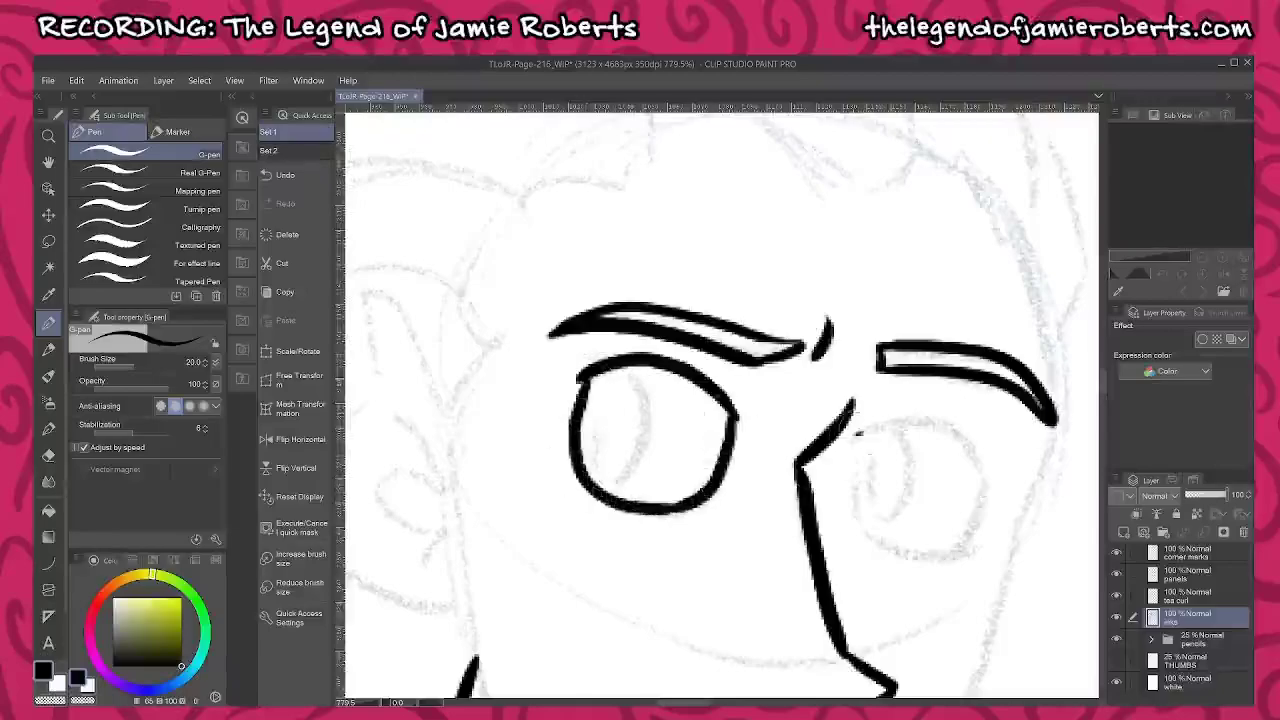
pyautogui.moveTo(856, 433)
pyautogui.mouseDown()
pyautogui.moveTo(928, 423)
pyautogui.moveTo(965, 436)
pyautogui.moveTo(990, 478)
pyautogui.mouseUp()
pyautogui.moveTo(858, 432)
pyautogui.mouseDown()
pyautogui.moveTo(866, 535)
pyautogui.moveTo(972, 548)
pyautogui.mouseUp()
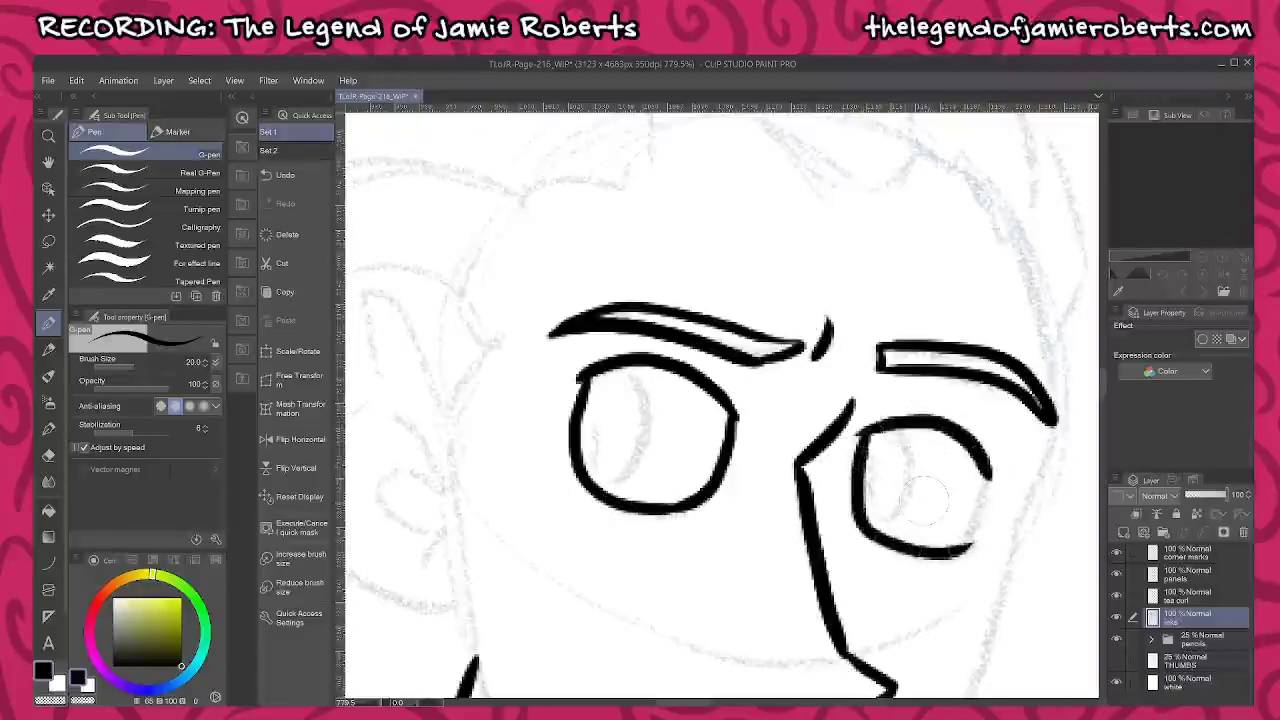
pyautogui.moveTo(862, 462)
pyautogui.mouseDown()
pyautogui.moveTo(868, 436)
pyautogui.moveTo(864, 530)
pyautogui.moveTo(960, 545)
pyautogui.mouseUp()
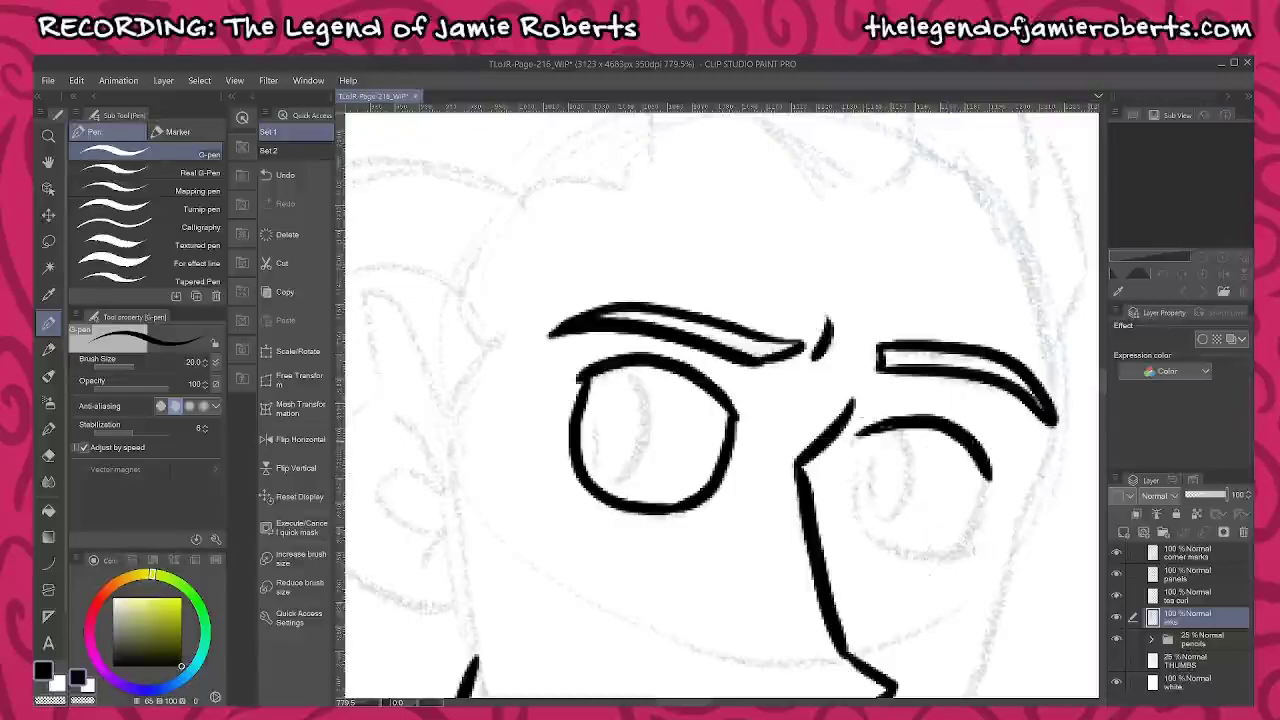
pyautogui.moveTo(858, 430)
pyautogui.mouseDown()
pyautogui.moveTo(852, 525)
pyautogui.moveTo(962, 545)
pyautogui.mouseUp()
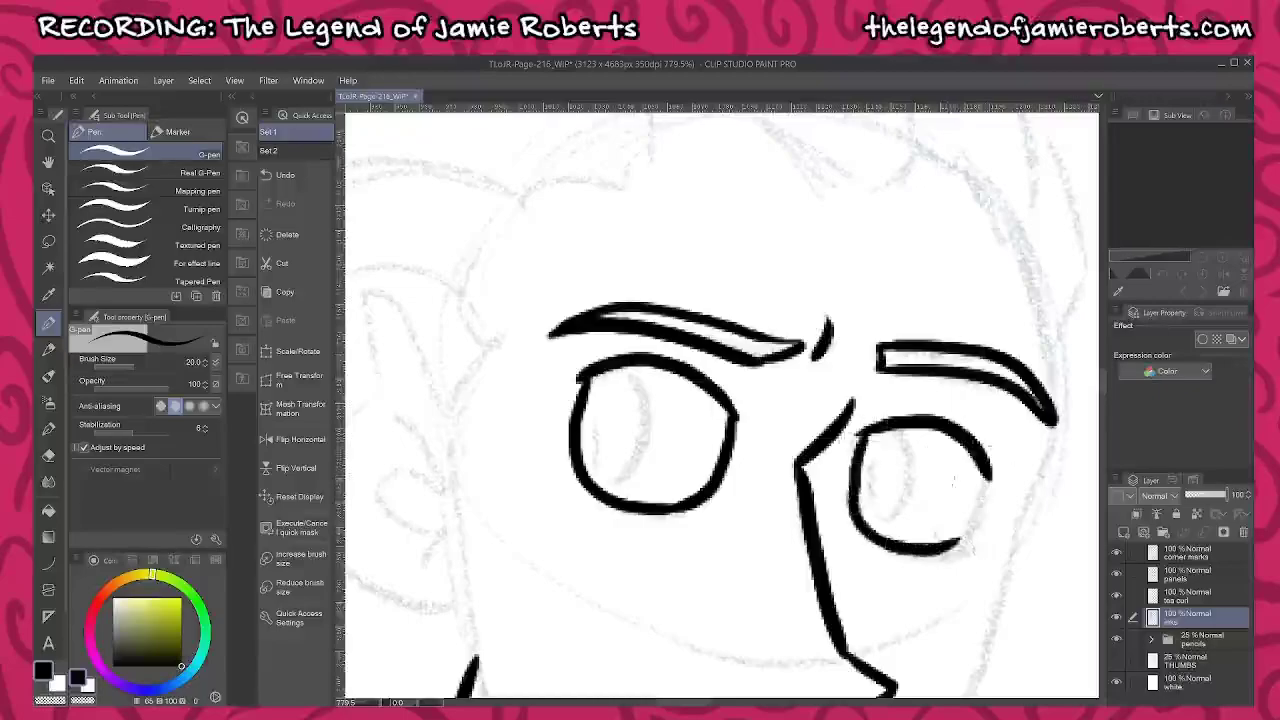
pyautogui.moveTo(984, 472); pyautogui.dragTo(960, 548)
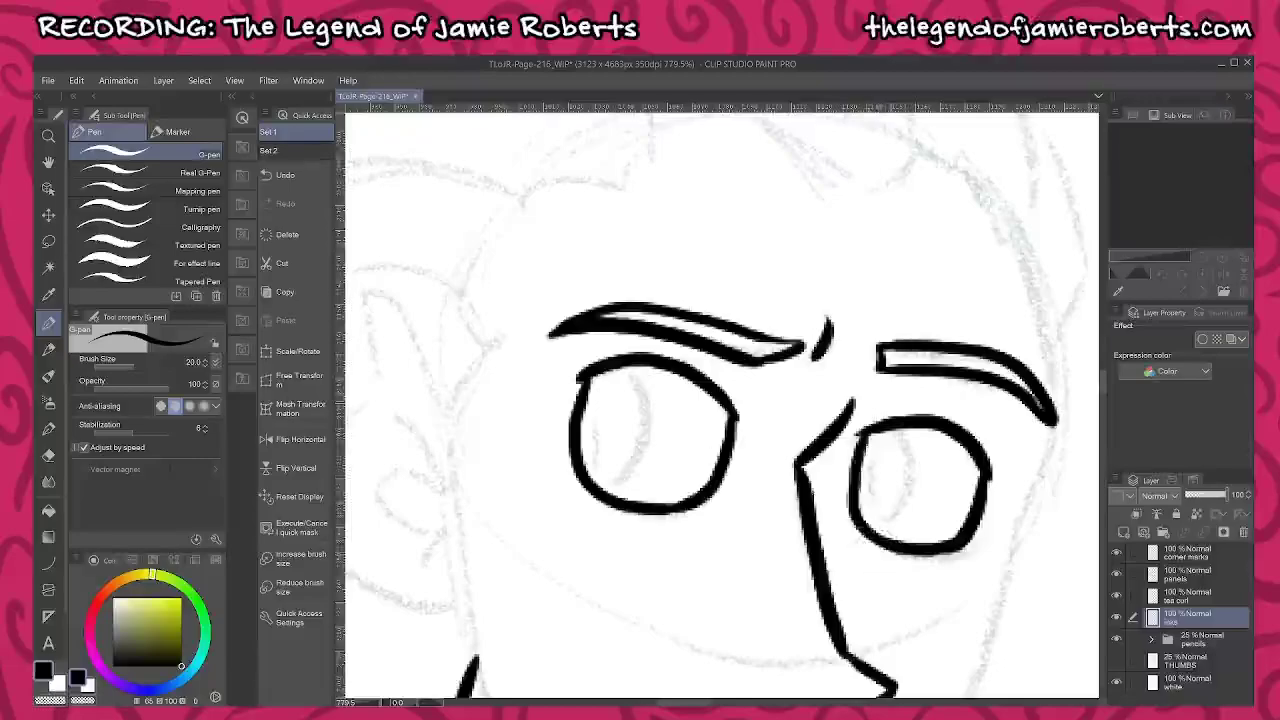
pyautogui.moveTo(595, 368)
pyautogui.mouseDown()
pyautogui.moveTo(604, 465)
pyautogui.moveTo(628, 469)
pyautogui.moveTo(646, 437)
pyautogui.moveTo(648, 362)
pyautogui.mouseUp()
pyautogui.moveTo(866, 448)
pyautogui.mouseDown()
pyautogui.moveTo(874, 503)
pyautogui.moveTo(896, 515)
pyautogui.moveTo(903, 430)
pyautogui.mouseUp()
# Ink the second figure's ear with its narrow raised top, rounded lower lobe, and jagged inner fold
pyautogui.scroll(-4, 905, 425)
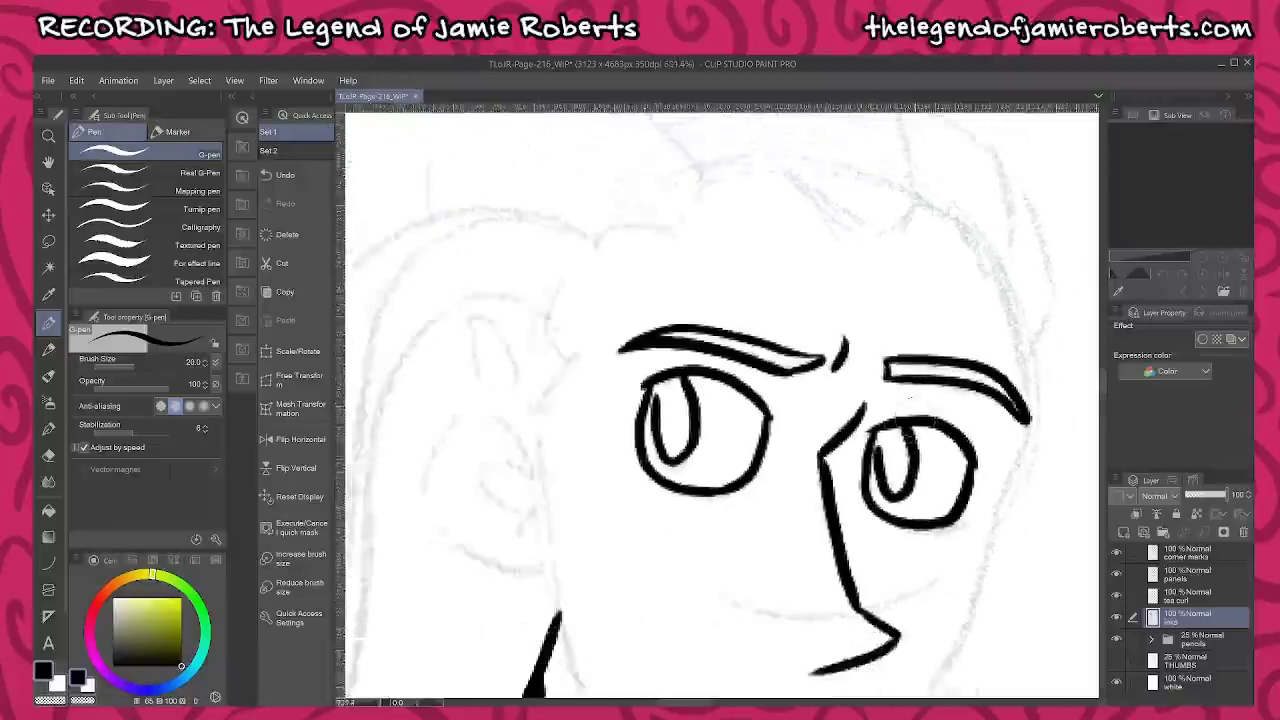
pyautogui.scroll(3, 672, 362)
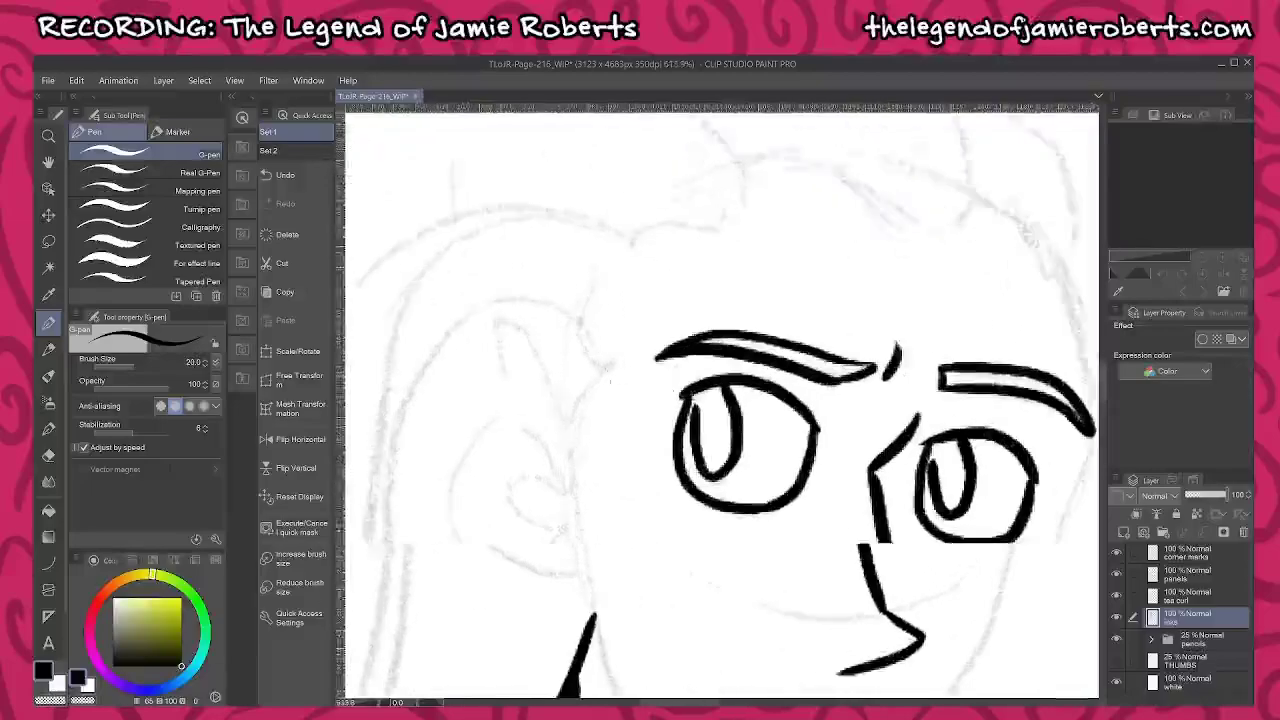
pyautogui.moveTo(544, 372)
pyautogui.mouseDown()
pyautogui.moveTo(497, 310)
pyautogui.moveTo(477, 342)
pyautogui.moveTo(492, 417)
pyautogui.moveTo(439, 483)
pyautogui.moveTo(447, 567)
pyautogui.moveTo(515, 618)
pyautogui.moveTo(594, 628)
pyautogui.mouseUp()
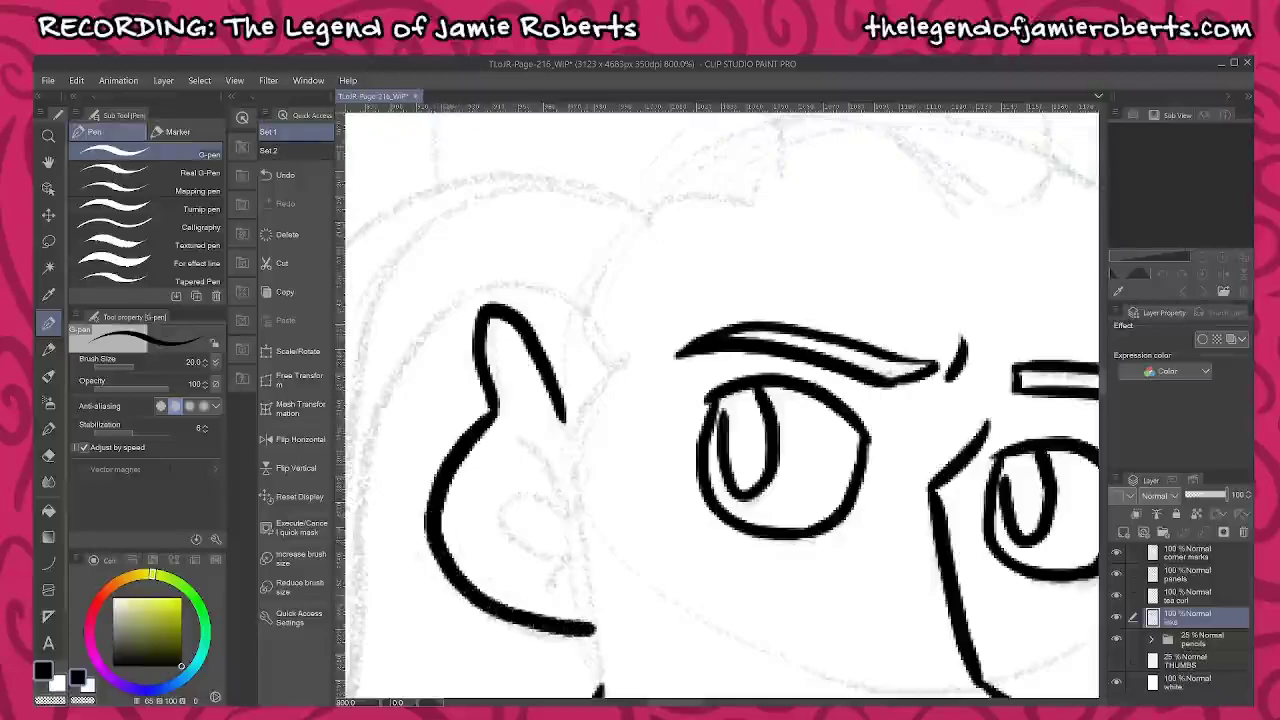
pyautogui.moveTo(543, 590)
pyautogui.mouseDown()
pyautogui.moveTo(572, 545)
pyautogui.moveTo(521, 436)
pyautogui.mouseUp()
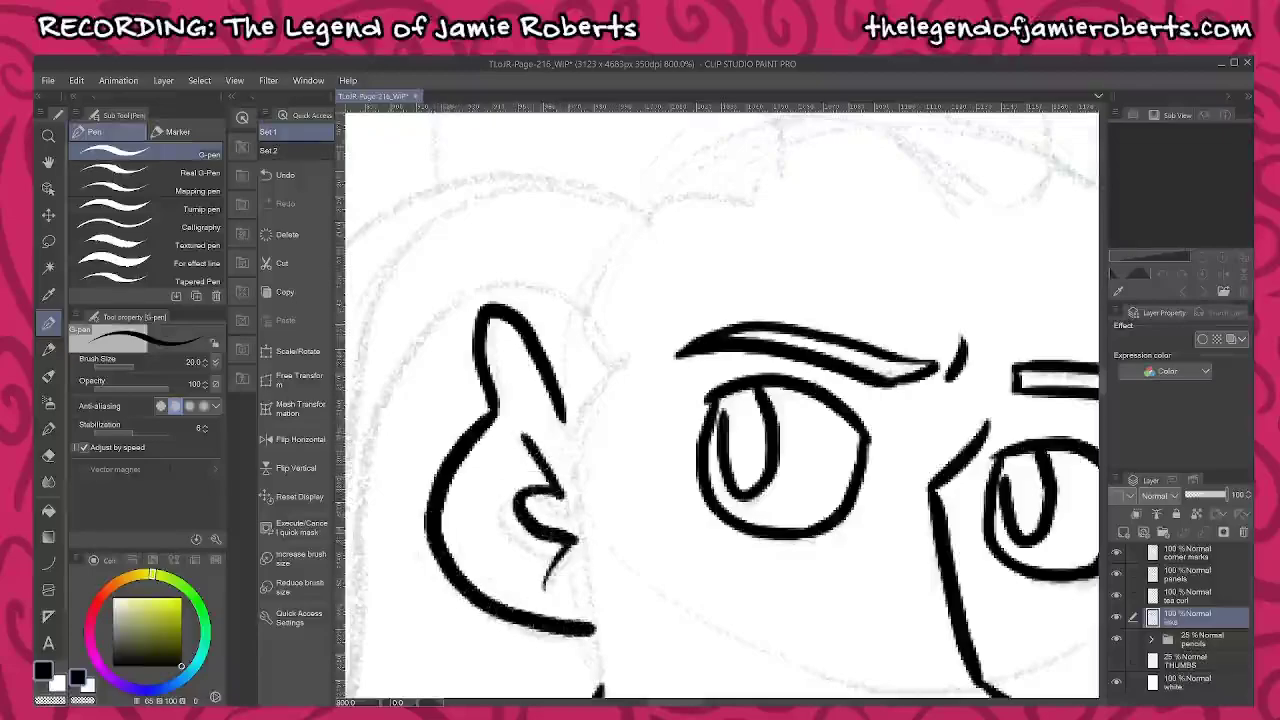
# Ink the second figure's face outline from beside the ear down the cheek and along the jaw to the chin
pyautogui.moveTo(642, 576); pyautogui.dragTo(636, 361)
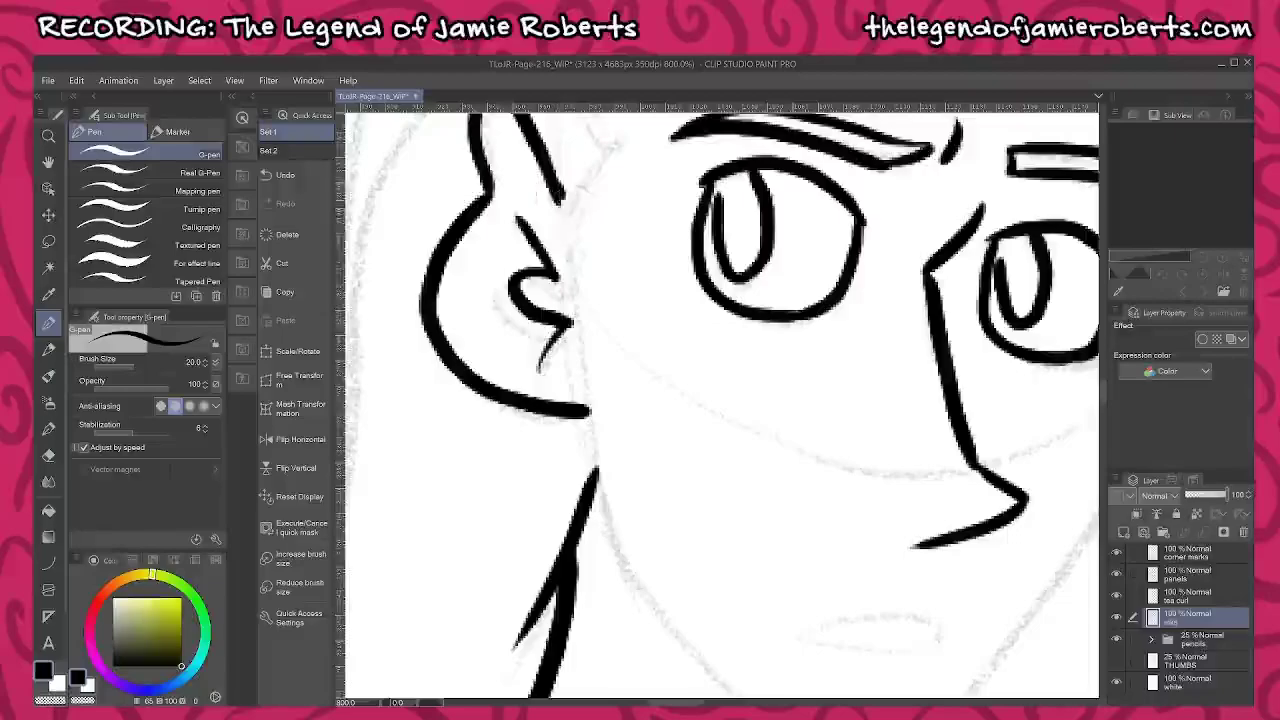
pyautogui.moveTo(548, 190)
pyautogui.mouseDown()
pyautogui.moveTo(625, 542)
pyautogui.moveTo(682, 640)
pyautogui.mouseUp()
pyautogui.moveTo(756, 595); pyautogui.dragTo(636, 275)
pyautogui.moveTo(546, 328)
pyautogui.mouseDown()
pyautogui.moveTo(720, 500)
pyautogui.moveTo(800, 522)
pyautogui.mouseUp()
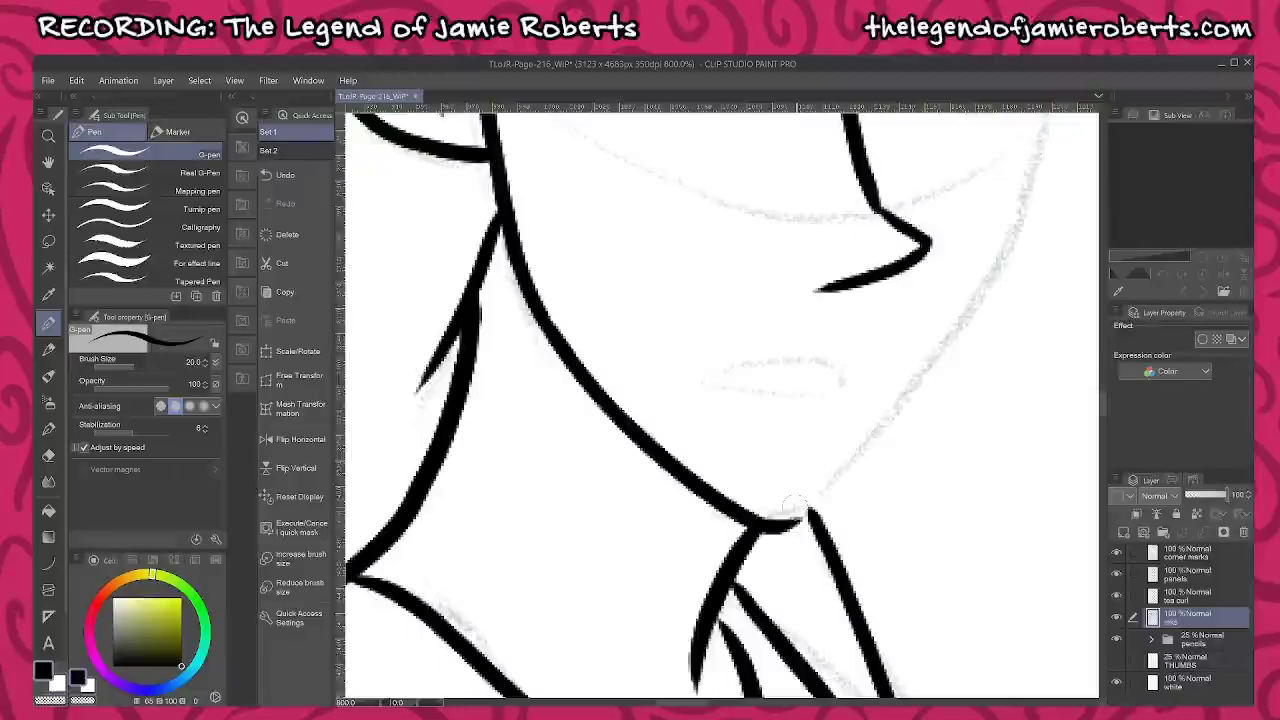
# Ink the far side of the second figure's face from the outer brow down the cheek and join it at the chin
pyautogui.moveTo(910, 361); pyautogui.dragTo(815, 547)
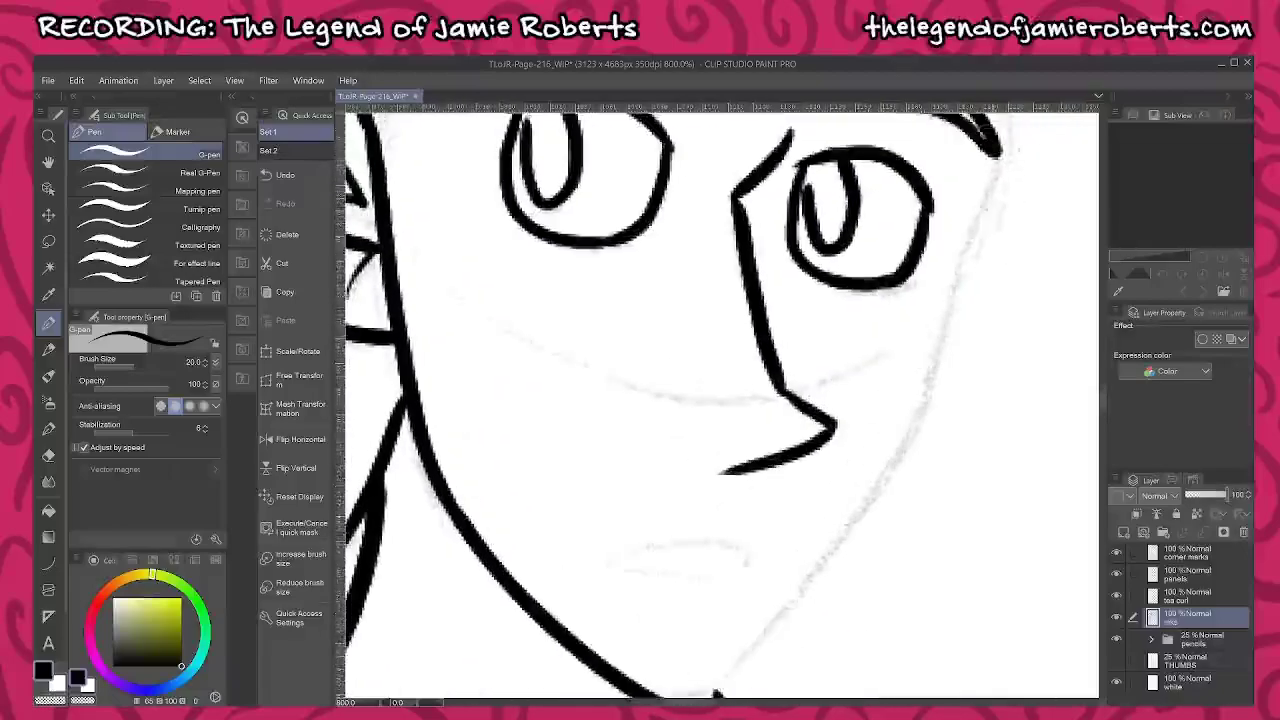
pyautogui.moveTo(998, 110)
pyautogui.mouseDown()
pyautogui.moveTo(924, 396)
pyautogui.moveTo(858, 518)
pyautogui.moveTo(725, 686)
pyautogui.moveTo(780, 491)
pyautogui.mouseUp()
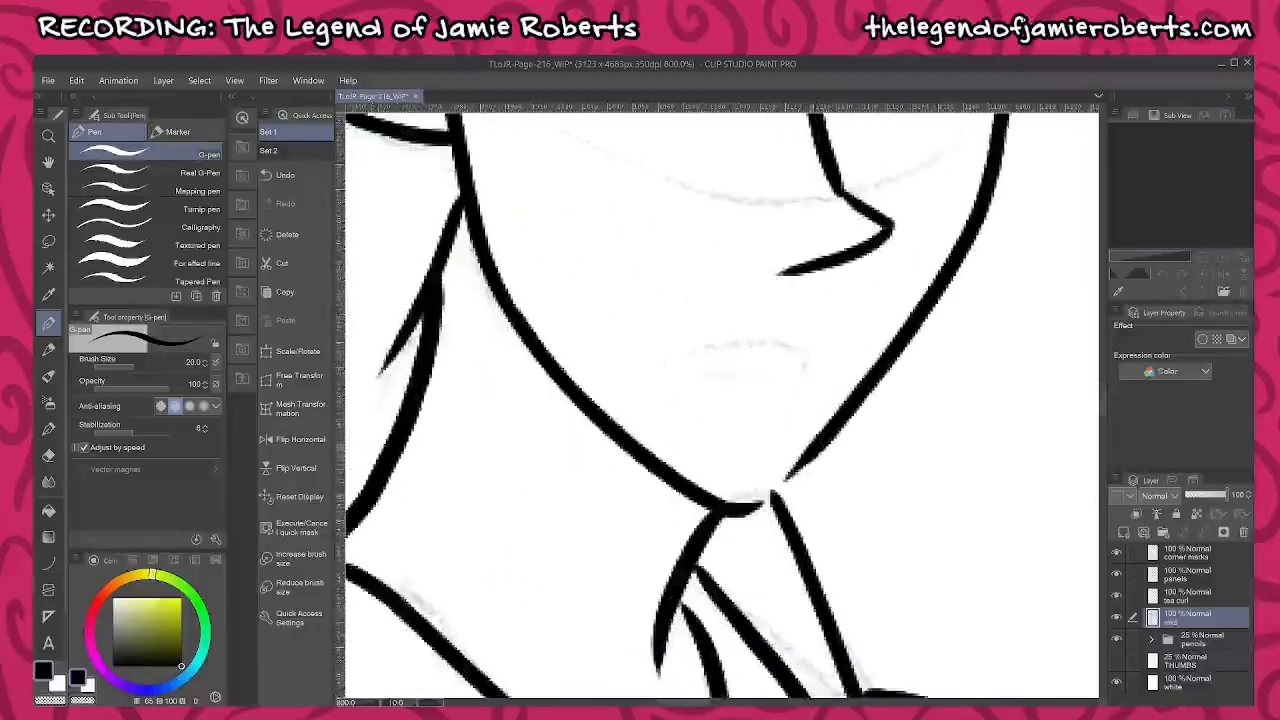
pyautogui.moveTo(820, 448)
pyautogui.mouseDown()
pyautogui.moveTo(772, 496)
pyautogui.moveTo(726, 506)
pyautogui.mouseUp()
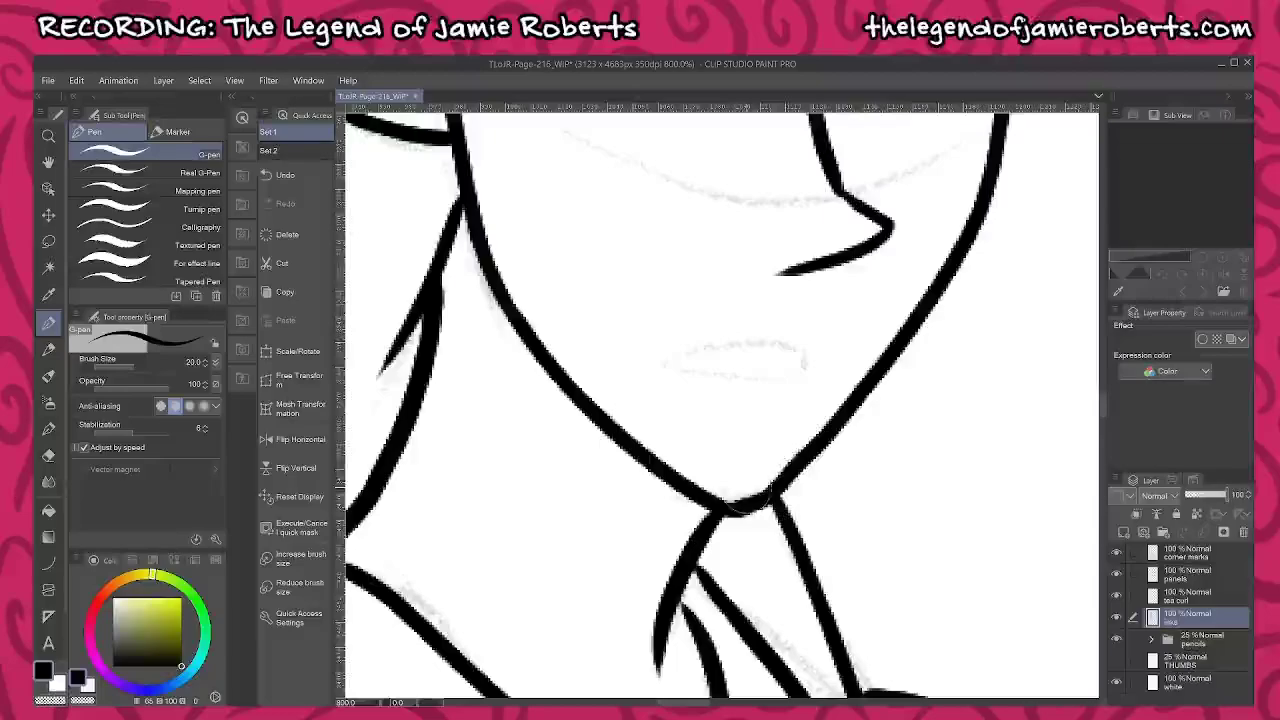
pyautogui.scroll(2, 835, 479)
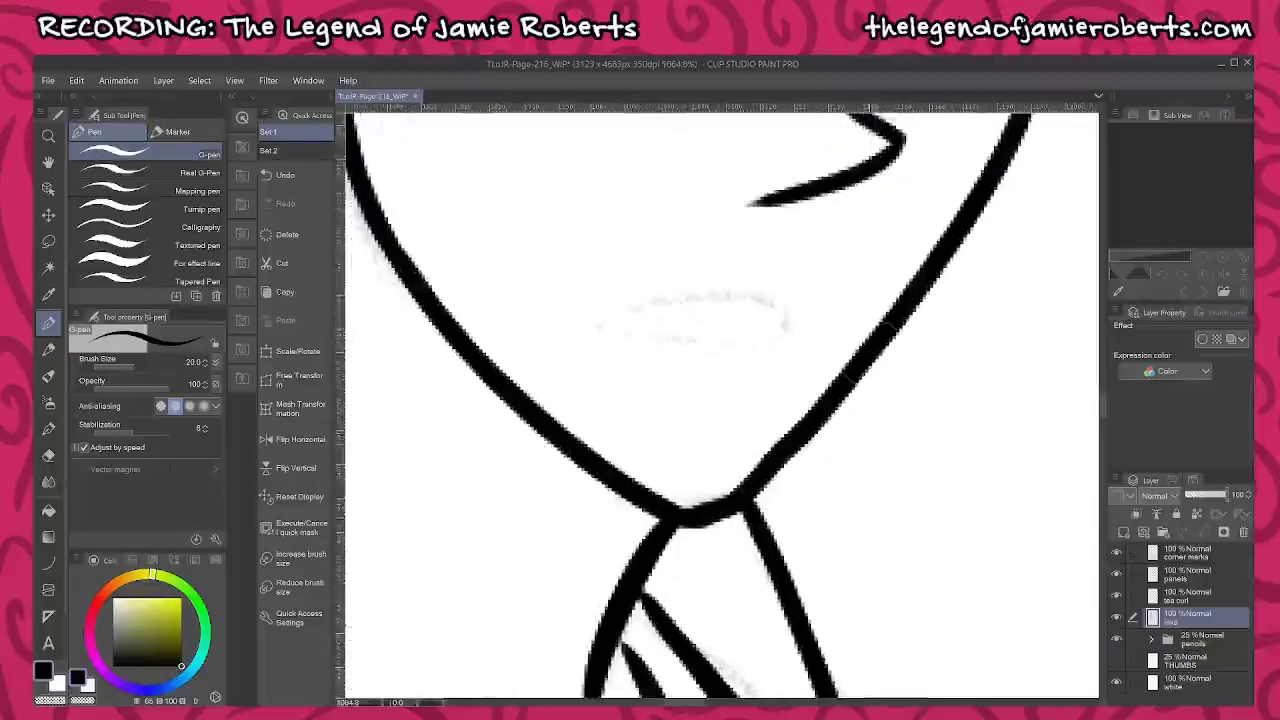
# Round off the line join at the second figure's chin and ink the small open mouth with its arched top and flat bottom
pyautogui.moveTo(855, 378)
pyautogui.mouseDown()
pyautogui.moveTo(735, 492)
pyautogui.moveTo(668, 518)
pyautogui.moveTo(620, 484)
pyautogui.moveTo(688, 510)
pyautogui.moveTo(802, 442)
pyautogui.moveTo(722, 488)
pyautogui.mouseUp()
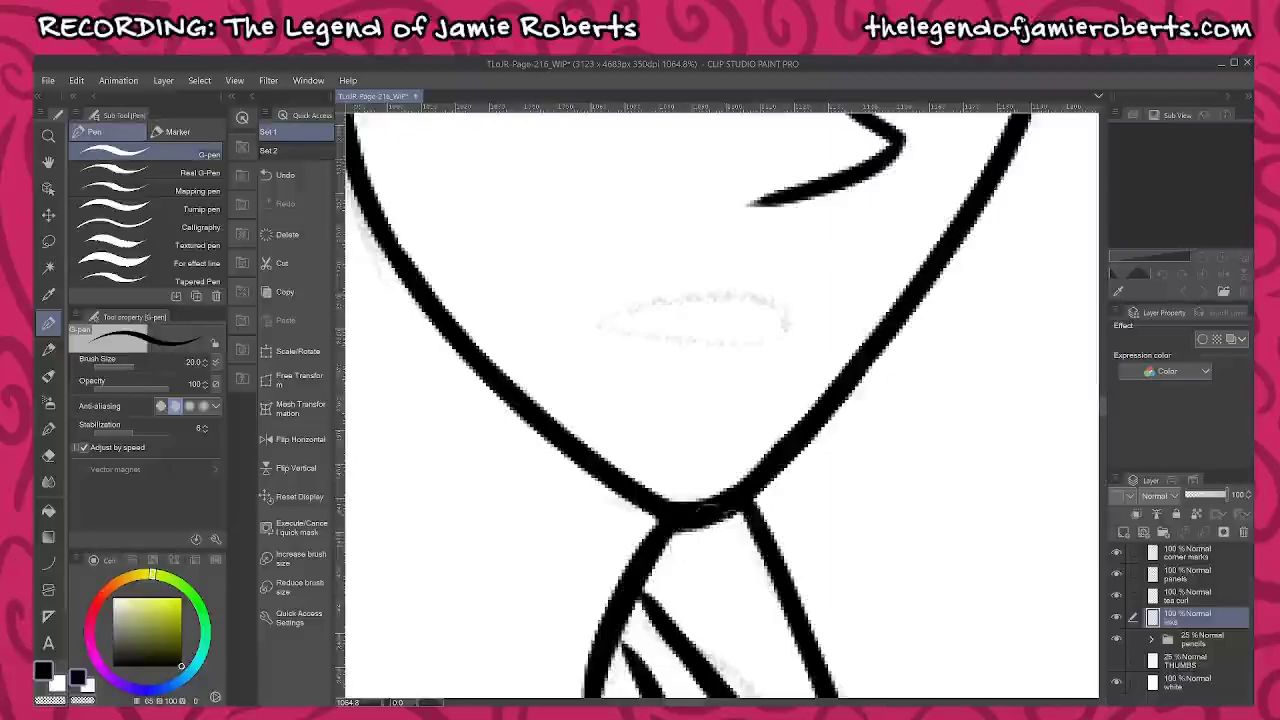
pyautogui.scroll(-1, 690, 512)
pyautogui.scroll(3, 788, 334)
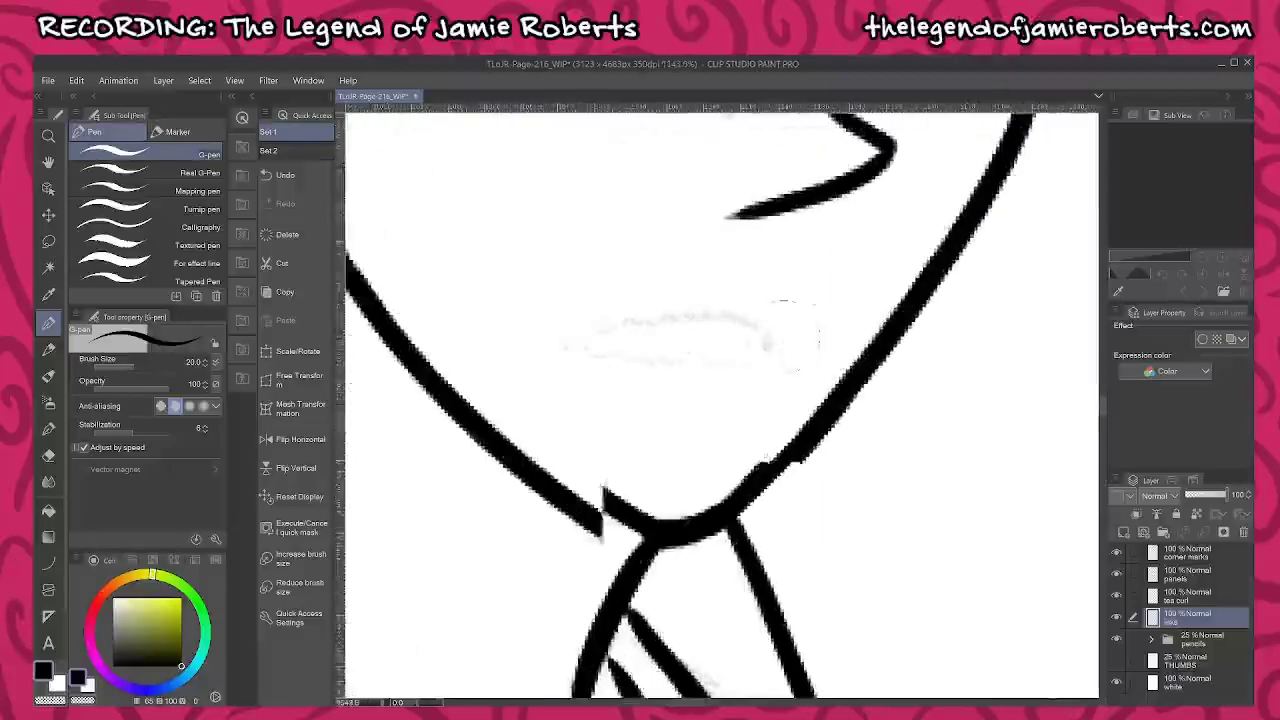
pyautogui.moveTo(540, 348)
pyautogui.mouseDown()
pyautogui.moveTo(657, 308)
pyautogui.moveTo(725, 308)
pyautogui.moveTo(770, 328)
pyautogui.moveTo(768, 361)
pyautogui.moveTo(545, 350)
pyautogui.mouseUp()
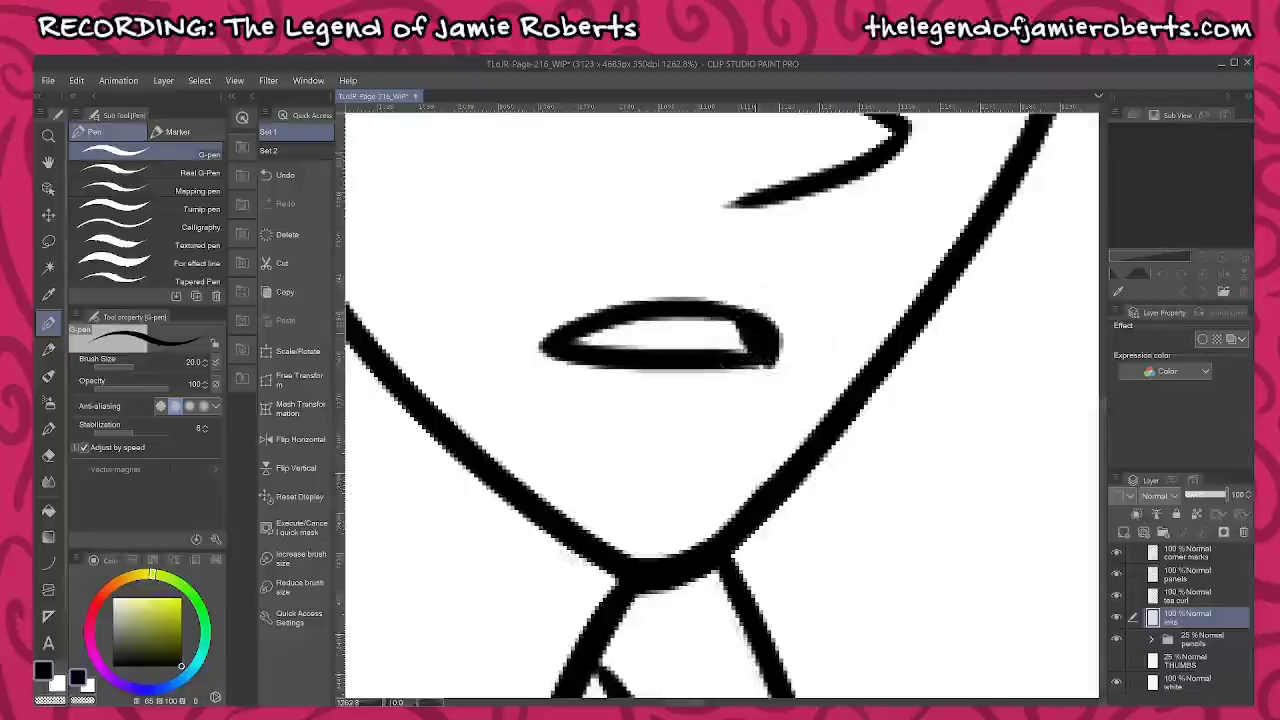
# Ink the second figure's far temple line from the hairline down to the outer end of the brow
pyautogui.scroll(-3, 757, 328)
pyautogui.moveTo(944, 368); pyautogui.dragTo(906, 640)
pyautogui.moveTo(935, 334); pyautogui.dragTo(935, 373)
pyautogui.scroll(4, 933, 375)
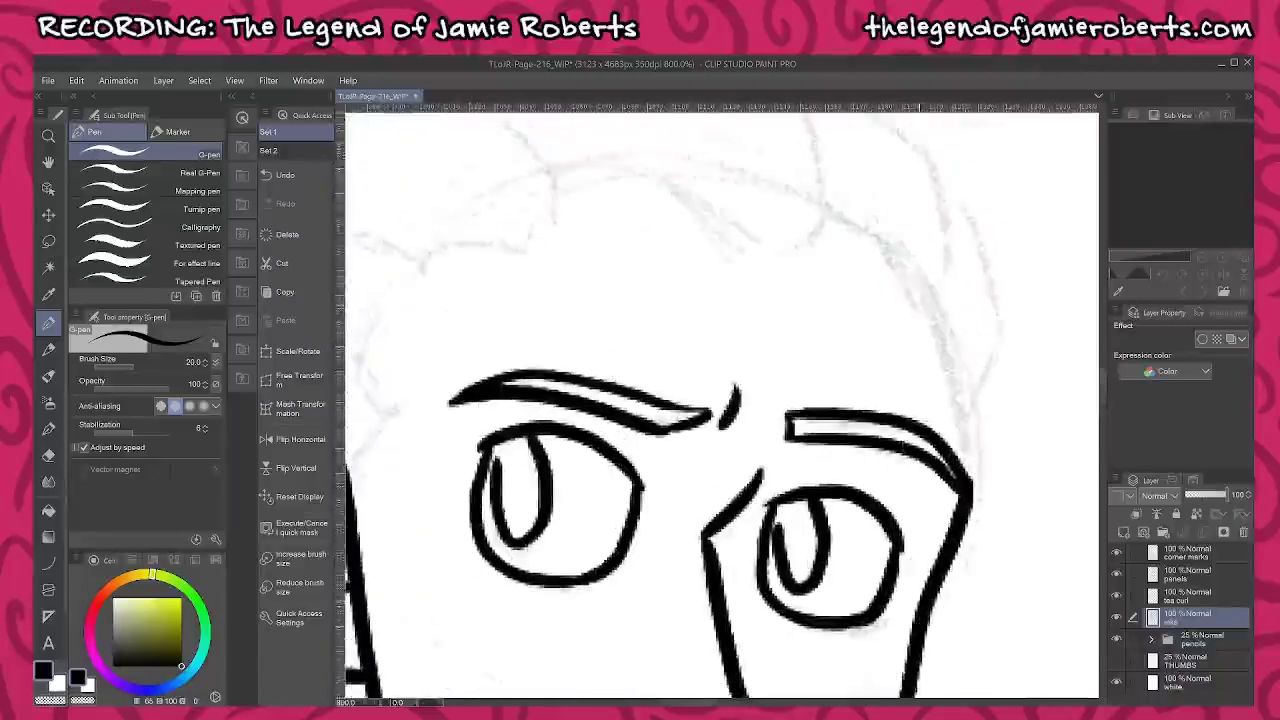
pyautogui.moveTo(925, 288)
pyautogui.mouseDown()
pyautogui.moveTo(962, 396)
pyautogui.moveTo(980, 515)
pyautogui.moveTo(956, 546)
pyautogui.mouseUp()
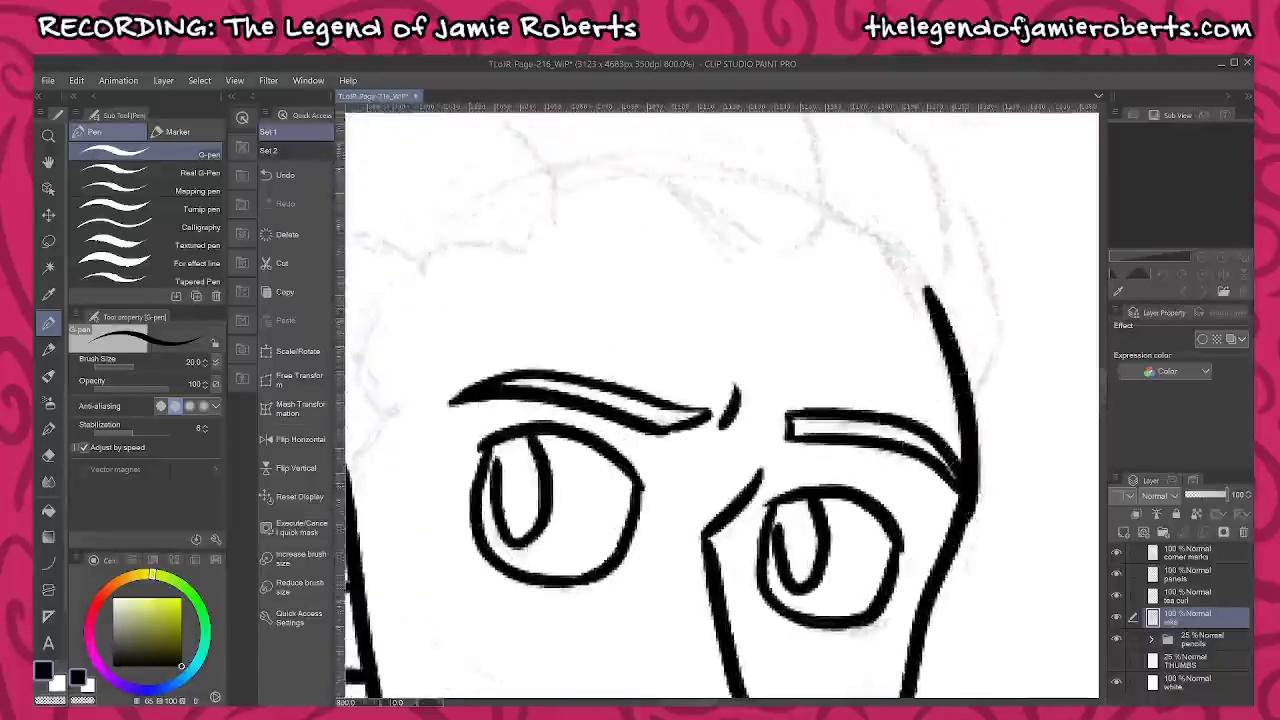
# Ink the second figure's wavy front hairline and the two curved hair sections overlapping behind the far temple
pyautogui.moveTo(557, 166)
pyautogui.mouseDown()
pyautogui.moveTo(766, 258)
pyautogui.moveTo(830, 208)
pyautogui.moveTo(932, 296)
pyautogui.mouseUp()
pyautogui.scroll(4, 945, 298)
pyautogui.moveTo(803, 162)
pyautogui.mouseDown()
pyautogui.moveTo(858, 168)
pyautogui.moveTo(948, 296)
pyautogui.moveTo(948, 382)
pyautogui.moveTo(950, 360)
pyautogui.mouseUp()
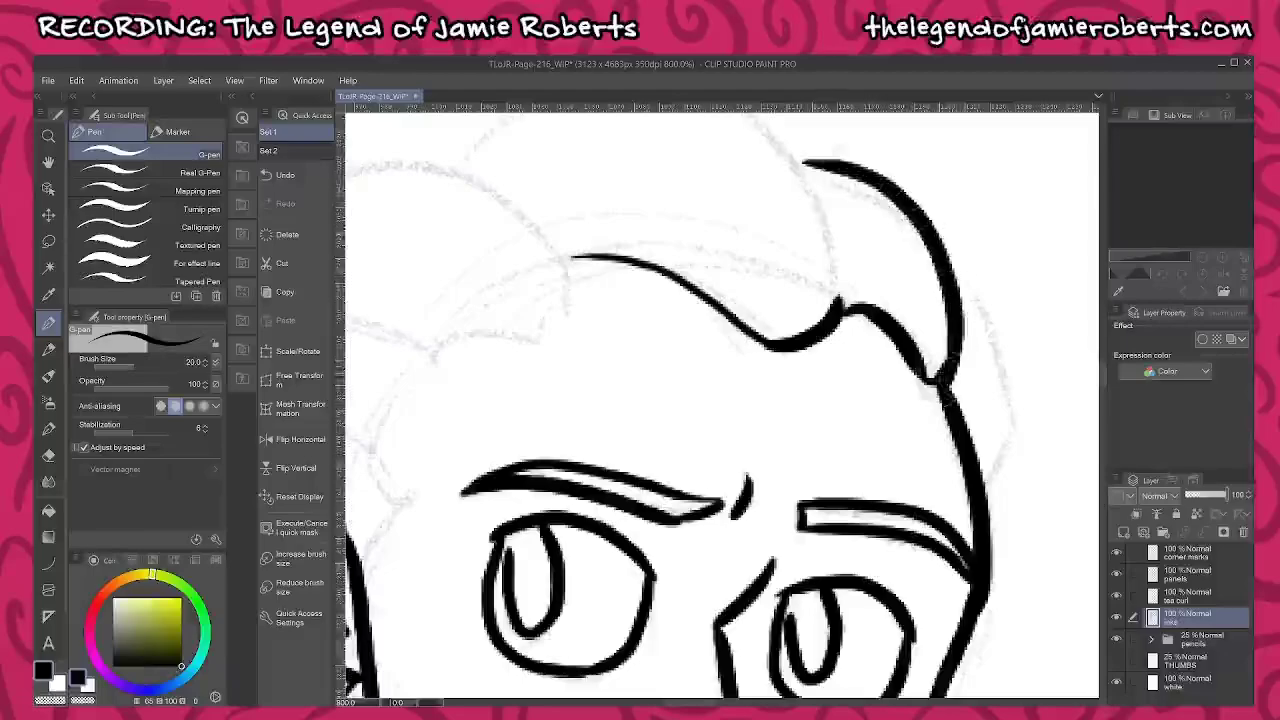
pyautogui.moveTo(948, 264)
pyautogui.mouseDown()
pyautogui.moveTo(1000, 318)
pyautogui.moveTo(978, 490)
pyautogui.mouseUp()
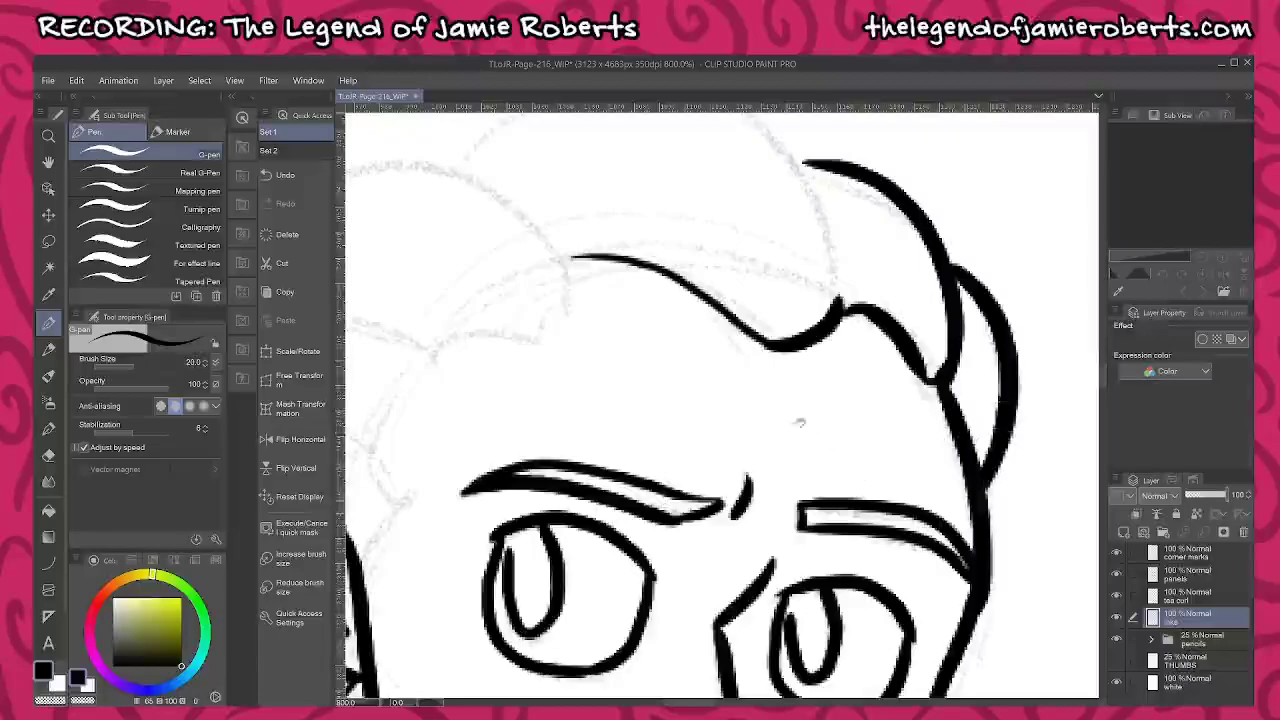
# Ink the large rounded hair section on top of the second figure's head and refine its curve down into the hairline
pyautogui.moveTo(800, 423); pyautogui.dragTo(924, 503)
pyautogui.moveTo(556, 285)
pyautogui.mouseDown()
pyautogui.moveTo(790, 195)
pyautogui.moveTo(970, 310)
pyautogui.moveTo(985, 440)
pyautogui.mouseUp()
pyautogui.moveTo(958, 306); pyautogui.dragTo(985, 466)
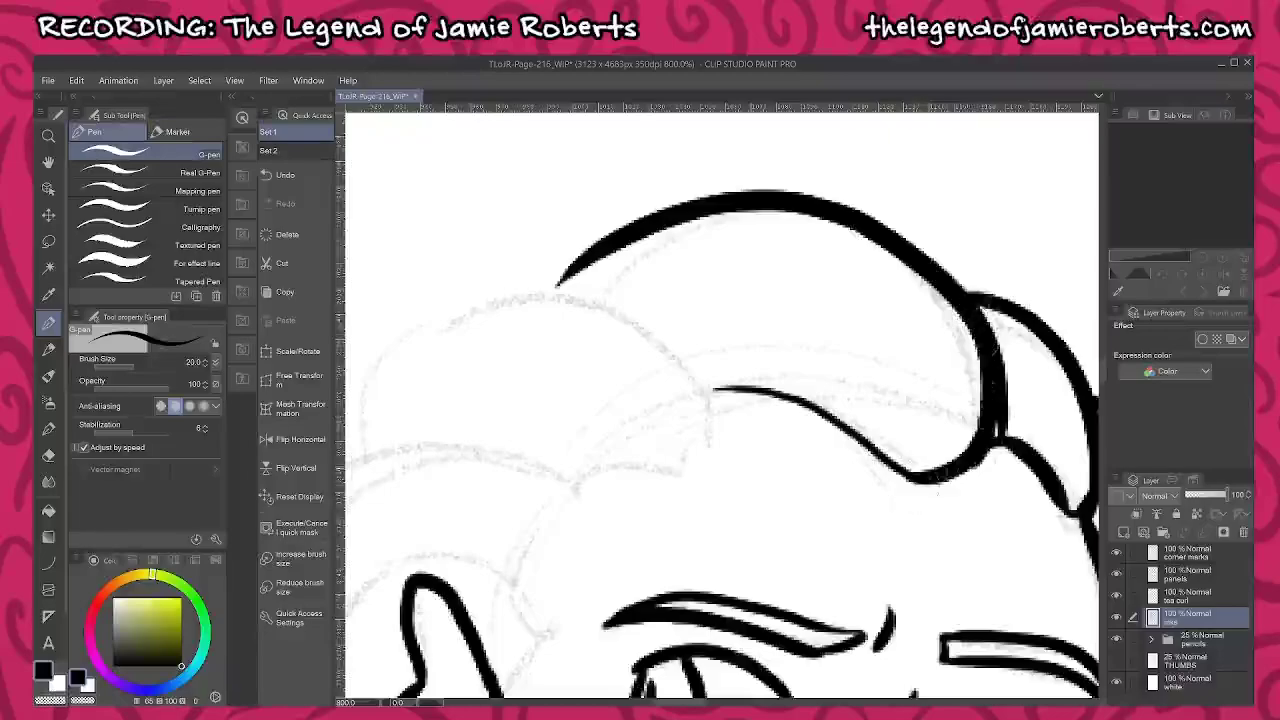
pyautogui.moveTo(1006, 438)
pyautogui.mouseDown()
pyautogui.moveTo(1010, 345)
pyautogui.moveTo(1000, 446)
pyautogui.moveTo(988, 318)
pyautogui.moveTo(993, 398)
pyautogui.moveTo(955, 459)
pyautogui.moveTo(967, 446)
pyautogui.mouseUp()
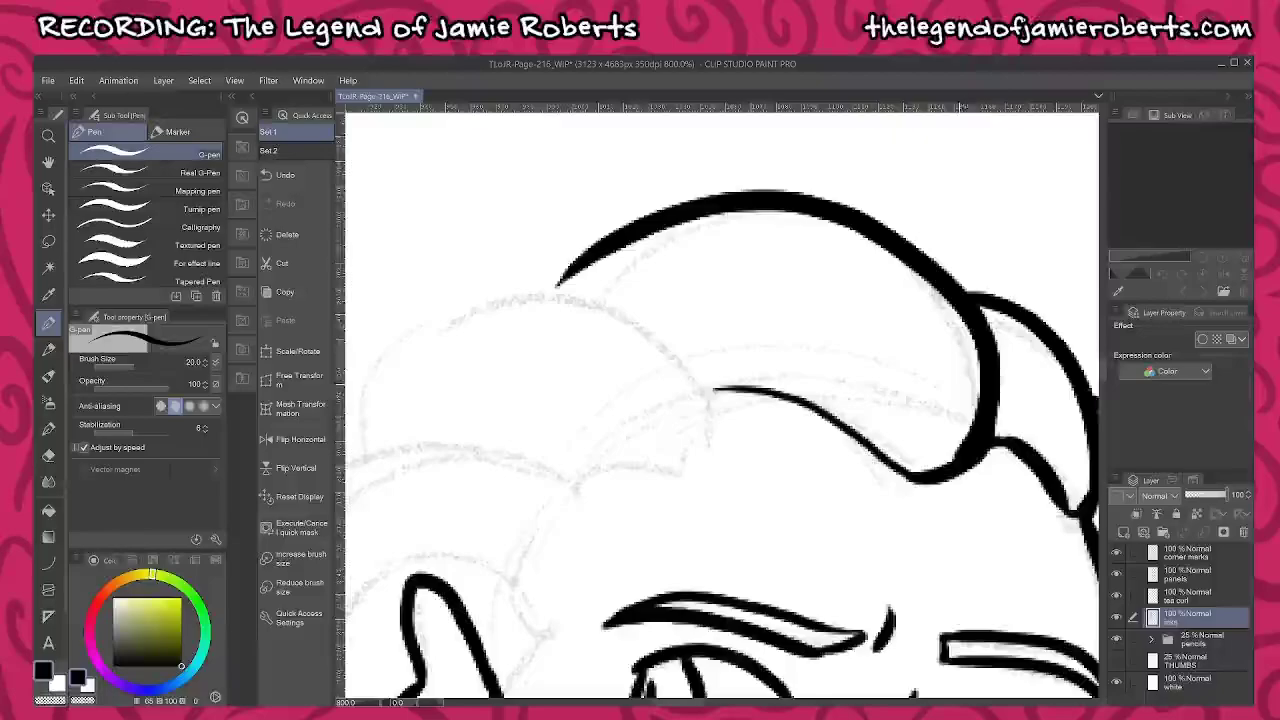
pyautogui.moveTo(976, 328)
pyautogui.mouseDown()
pyautogui.moveTo(980, 418)
pyautogui.moveTo(938, 480)
pyautogui.mouseUp()
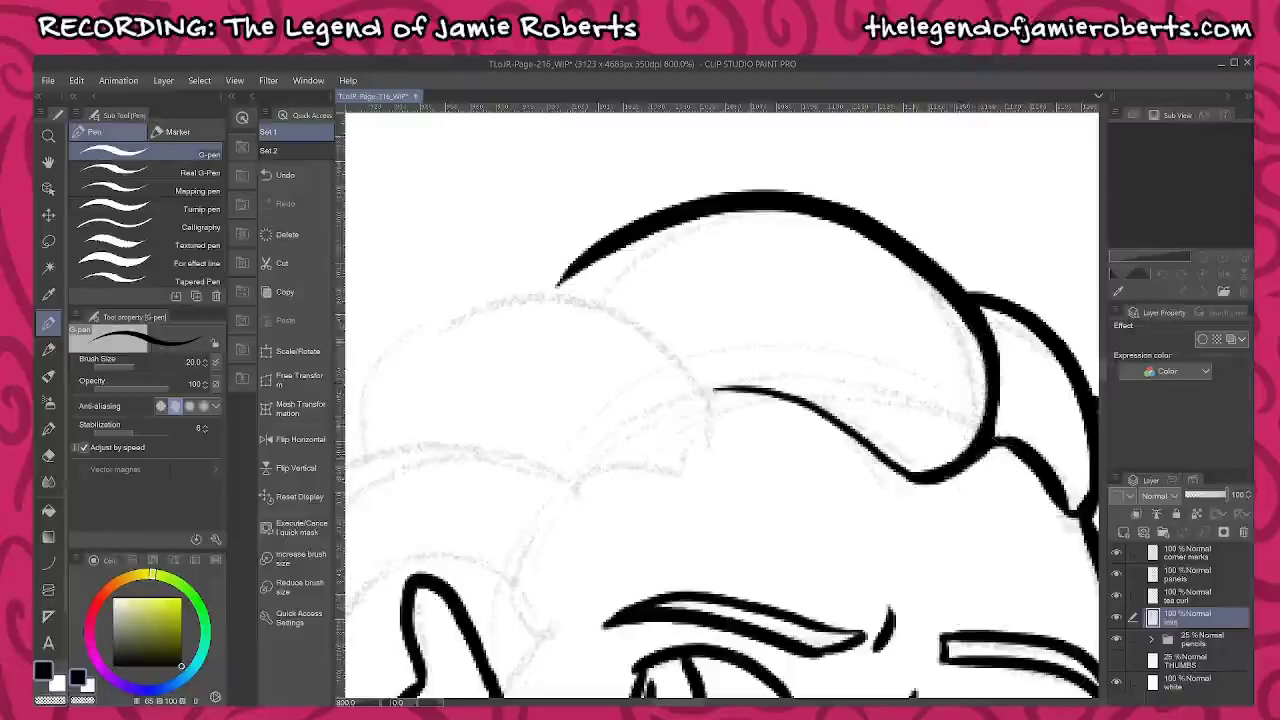
pyautogui.scroll(3, 1001, 361)
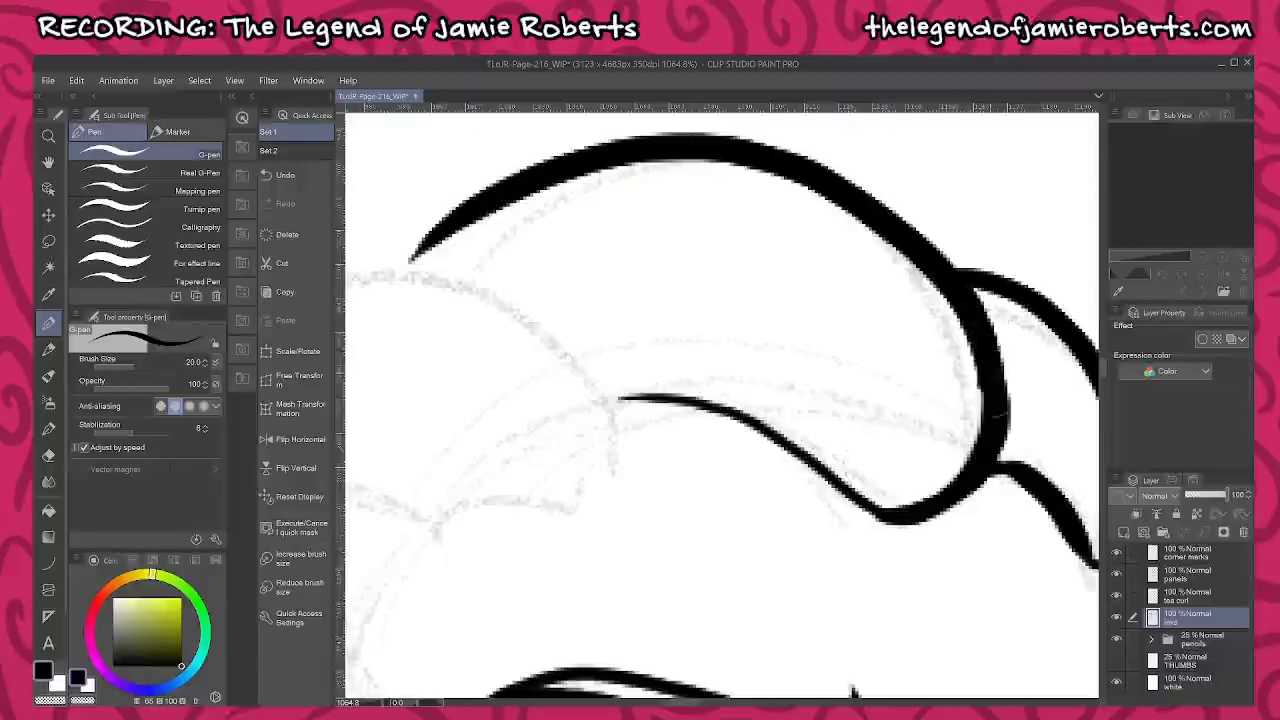
pyautogui.scroll(-1, 920, 436)
pyautogui.scroll(1, 922, 405)
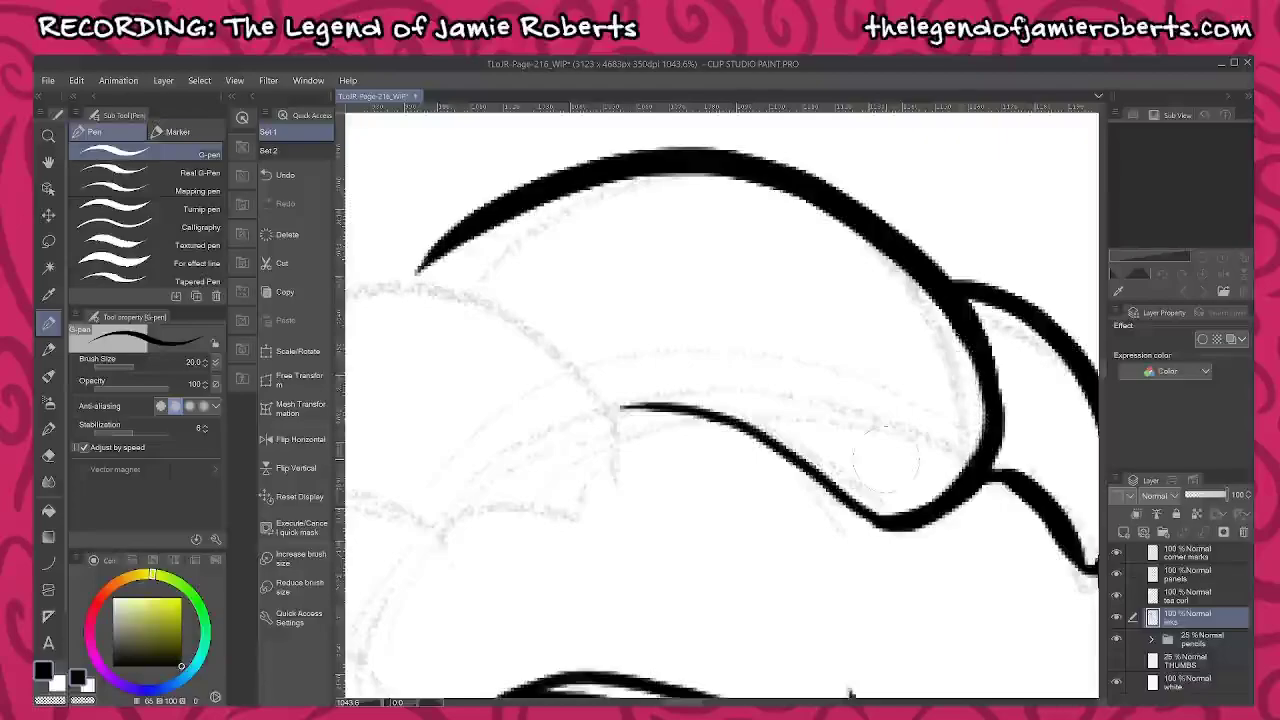
pyautogui.scroll(-2, 885, 460)
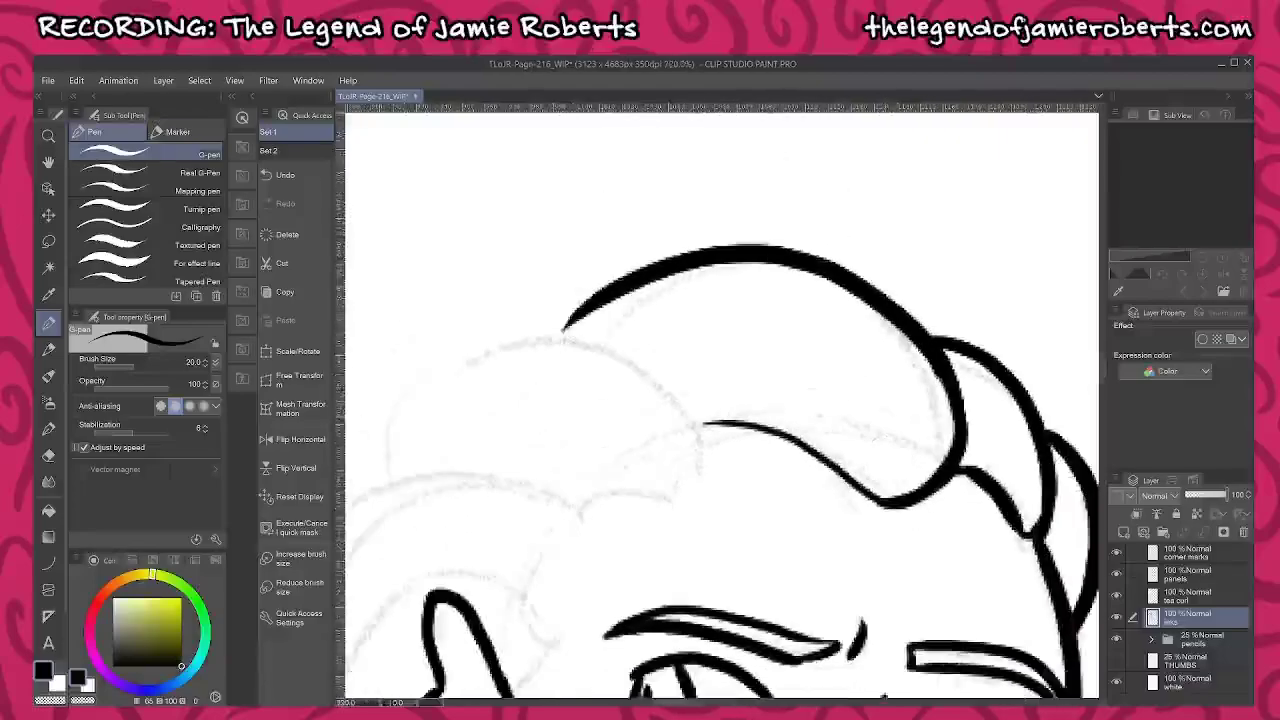
# Ink the second figure's next rounded hair section with a flat lower edge, and the pointed section sweeping back above the ear
pyautogui.moveTo(368, 416)
pyautogui.mouseDown()
pyautogui.moveTo(410, 372)
pyautogui.moveTo(568, 326)
pyautogui.moveTo(665, 378)
pyautogui.moveTo(707, 496)
pyautogui.moveTo(582, 502)
pyautogui.moveTo(716, 364)
pyautogui.mouseUp()
pyautogui.moveTo(832, 305); pyautogui.dragTo(890, 302)
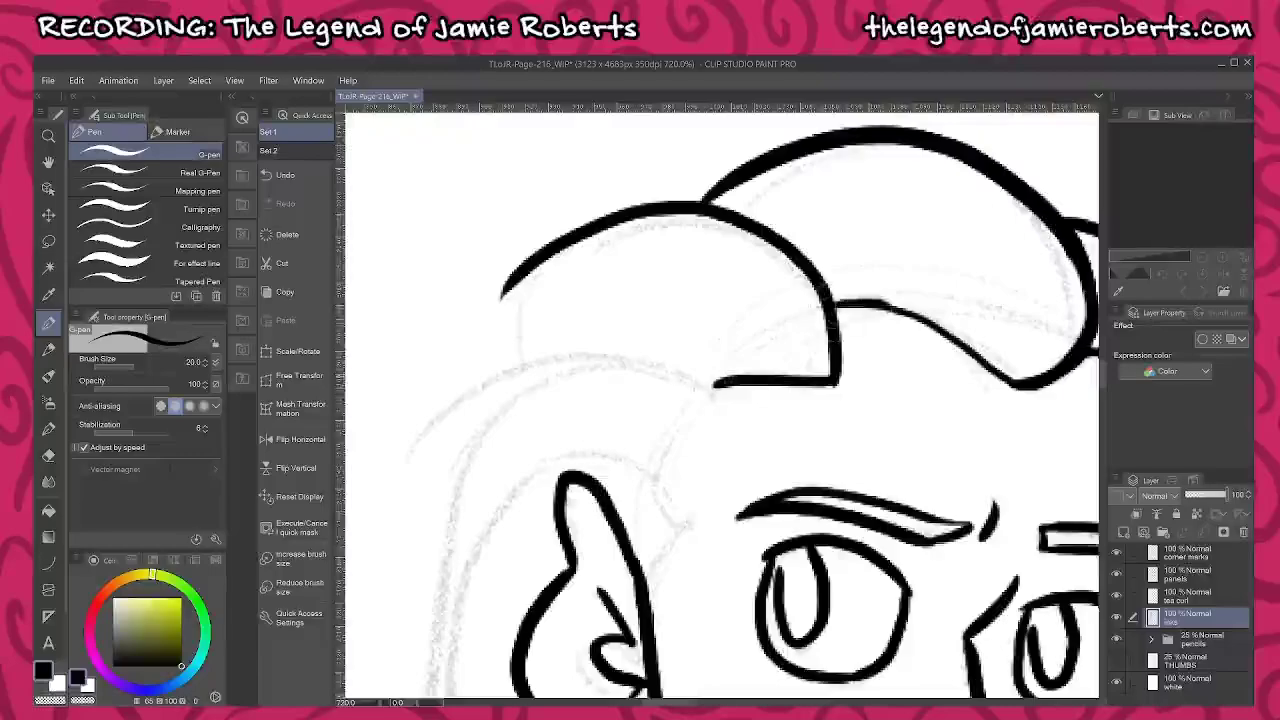
pyautogui.moveTo(545, 250)
pyautogui.mouseDown()
pyautogui.moveTo(512, 272)
pyautogui.moveTo(470, 388)
pyautogui.mouseUp()
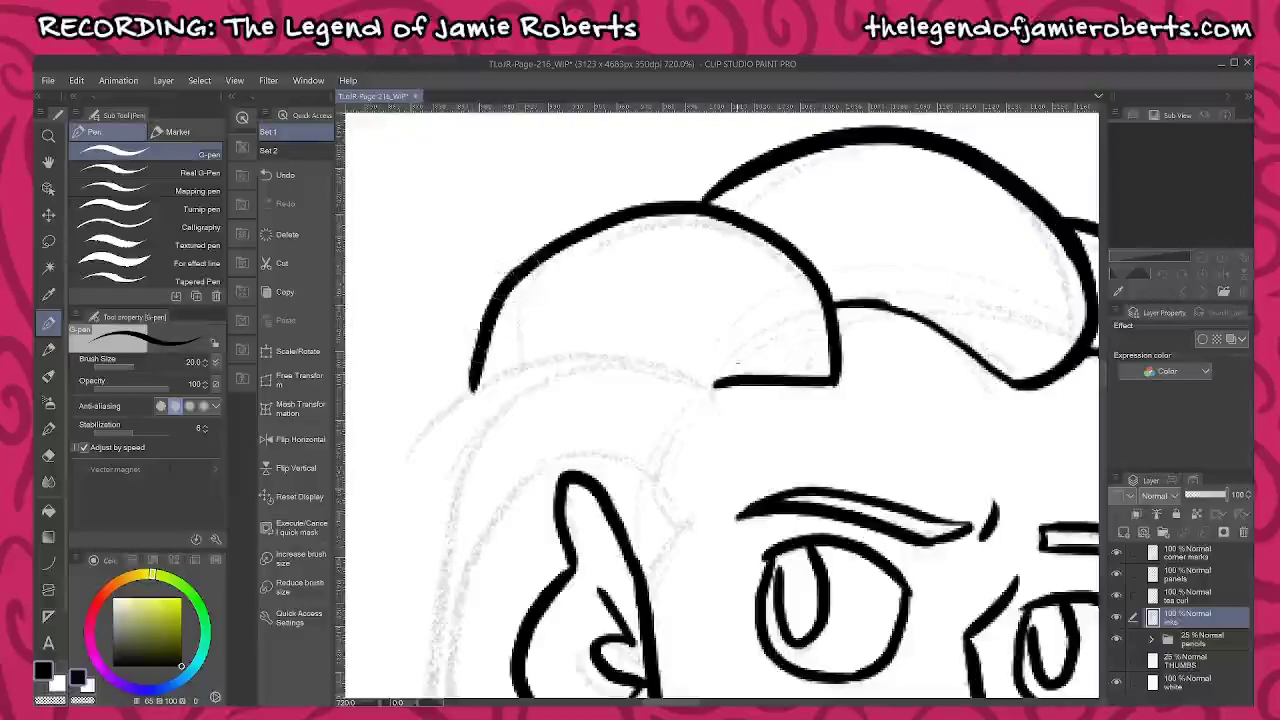
pyautogui.moveTo(731, 410)
pyautogui.mouseDown()
pyautogui.moveTo(545, 364)
pyautogui.moveTo(398, 495)
pyautogui.mouseUp()
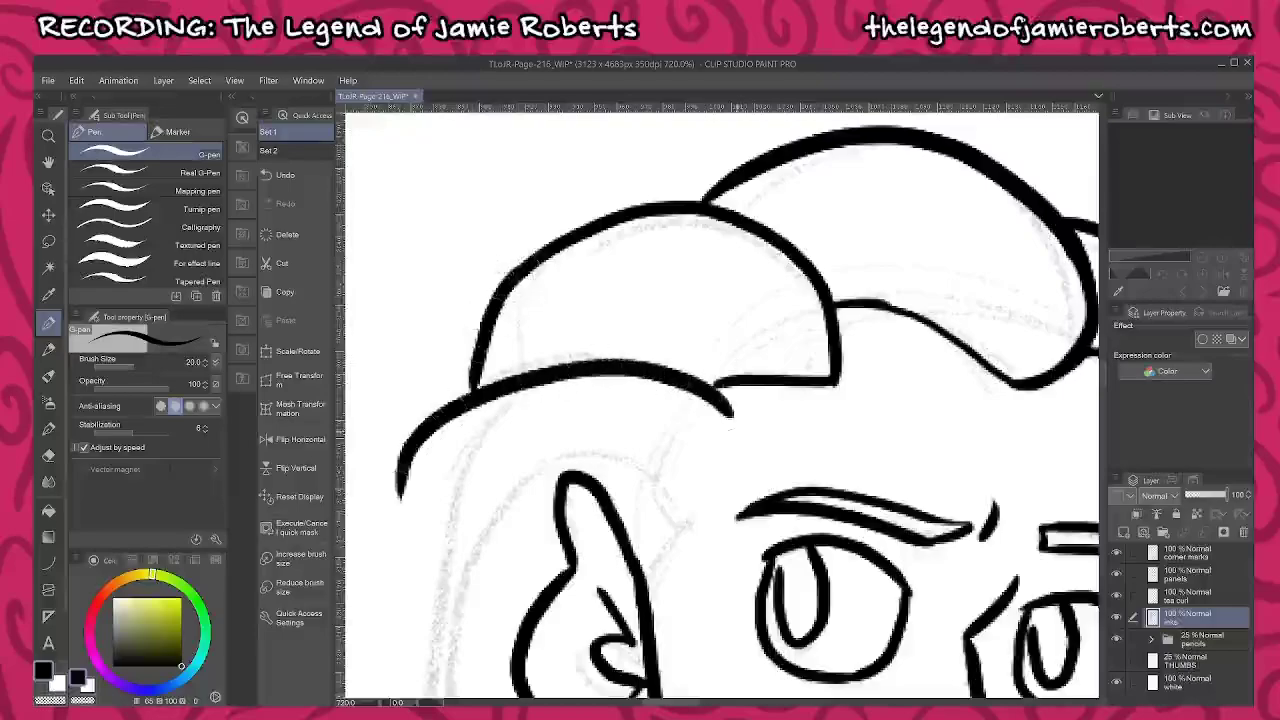
pyautogui.moveTo(729, 408)
pyautogui.mouseDown()
pyautogui.moveTo(740, 429)
pyautogui.moveTo(642, 475)
pyautogui.mouseUp()
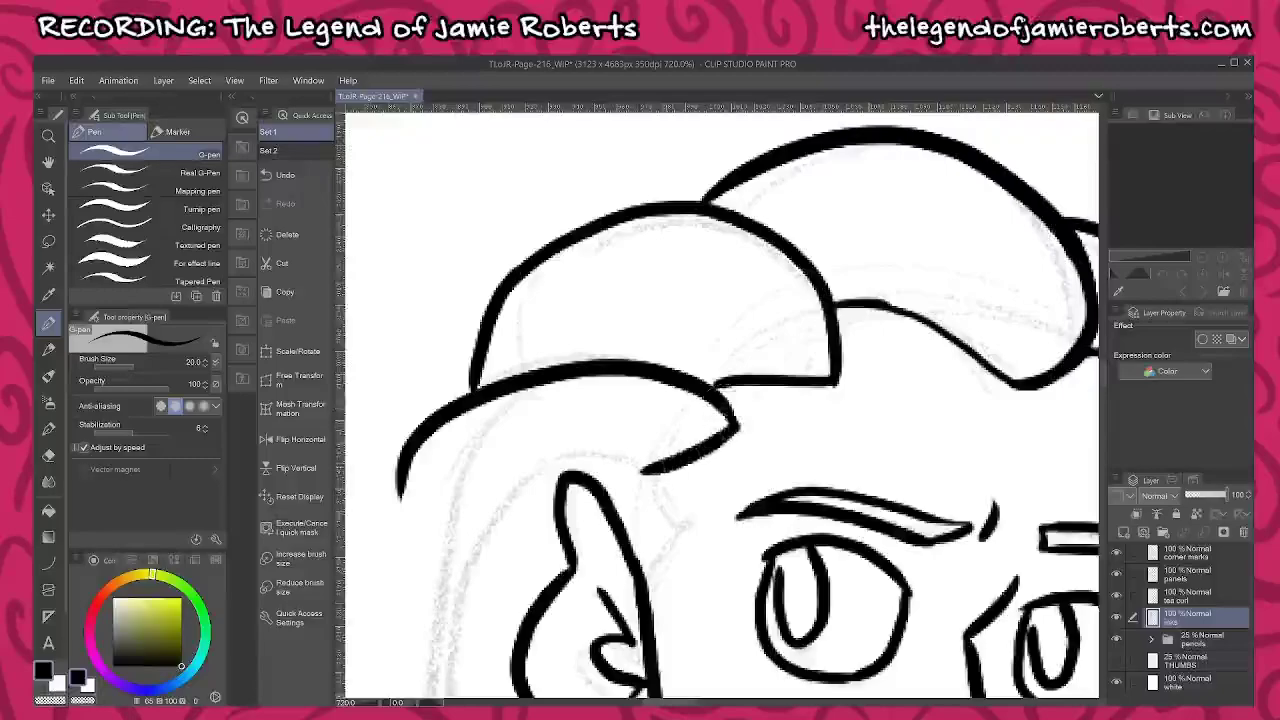
# Ink the second figure's narrow pointed sideburn in front of the ear, replacing the first stroke and thinning its inner edge
pyautogui.moveTo(688, 516); pyautogui.dragTo(714, 354)
pyautogui.moveTo(676, 306); pyautogui.dragTo(709, 406)
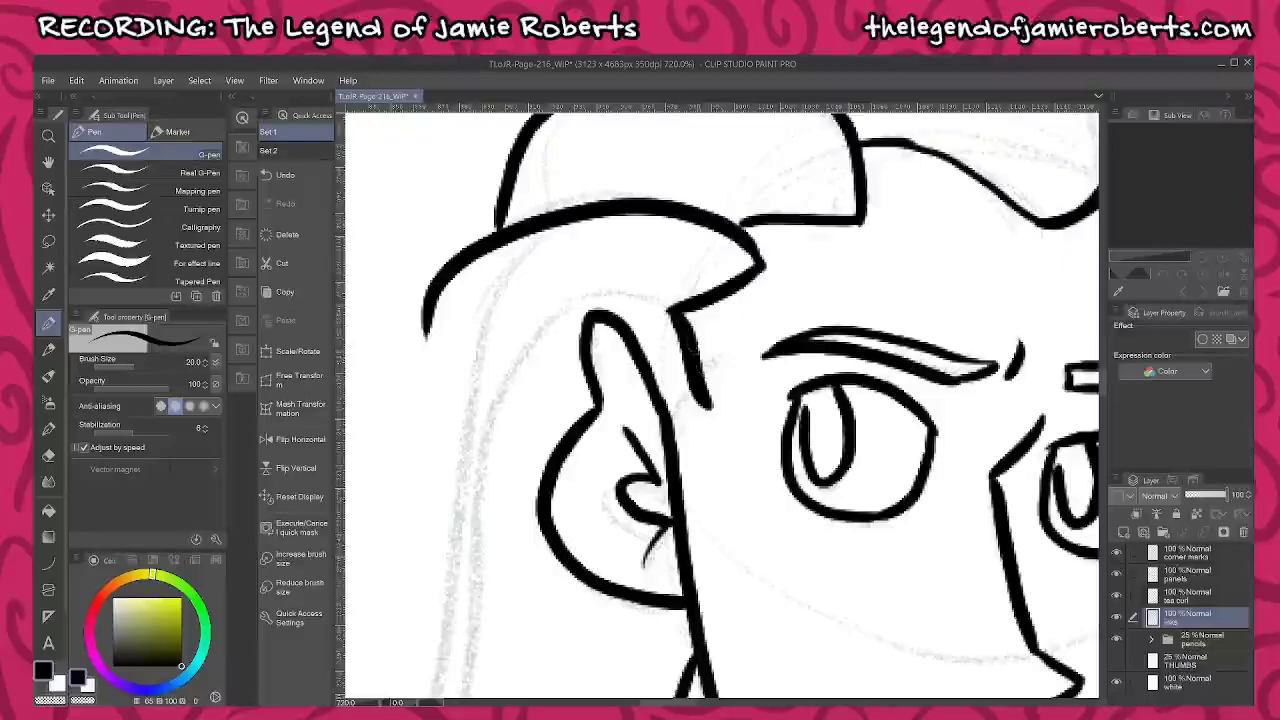
pyautogui.moveTo(672, 312); pyautogui.dragTo(708, 410)
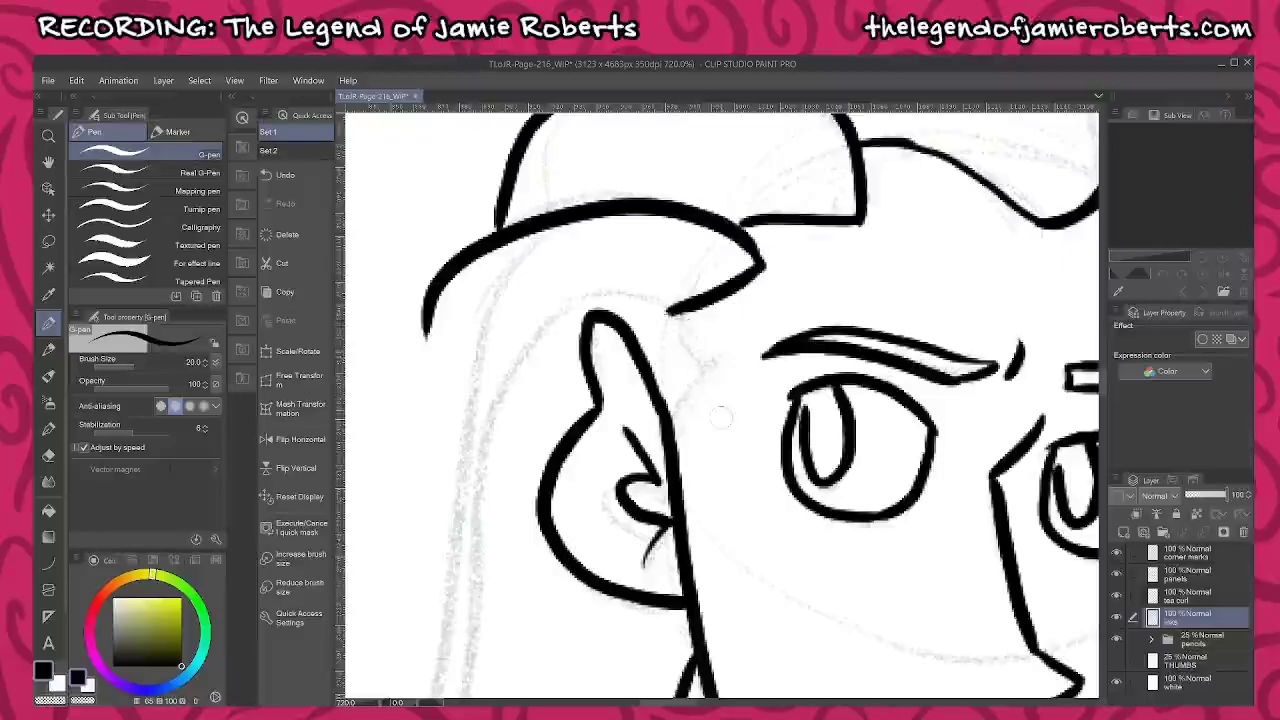
pyautogui.moveTo(678, 311)
pyautogui.mouseDown()
pyautogui.moveTo(715, 535)
pyautogui.moveTo(682, 418)
pyautogui.moveTo(692, 500)
pyautogui.mouseUp()
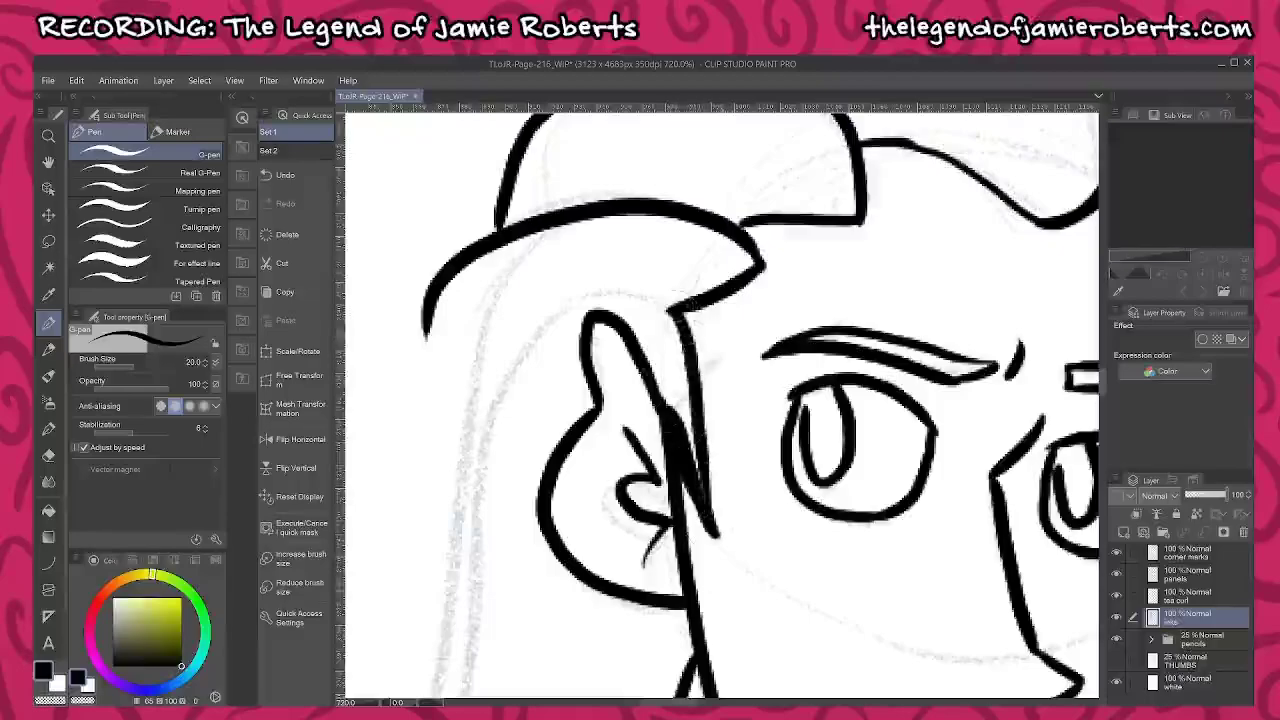
pyautogui.moveTo(682, 432)
pyautogui.mouseDown()
pyautogui.moveTo(679, 402)
pyautogui.moveTo(706, 512)
pyautogui.mouseUp()
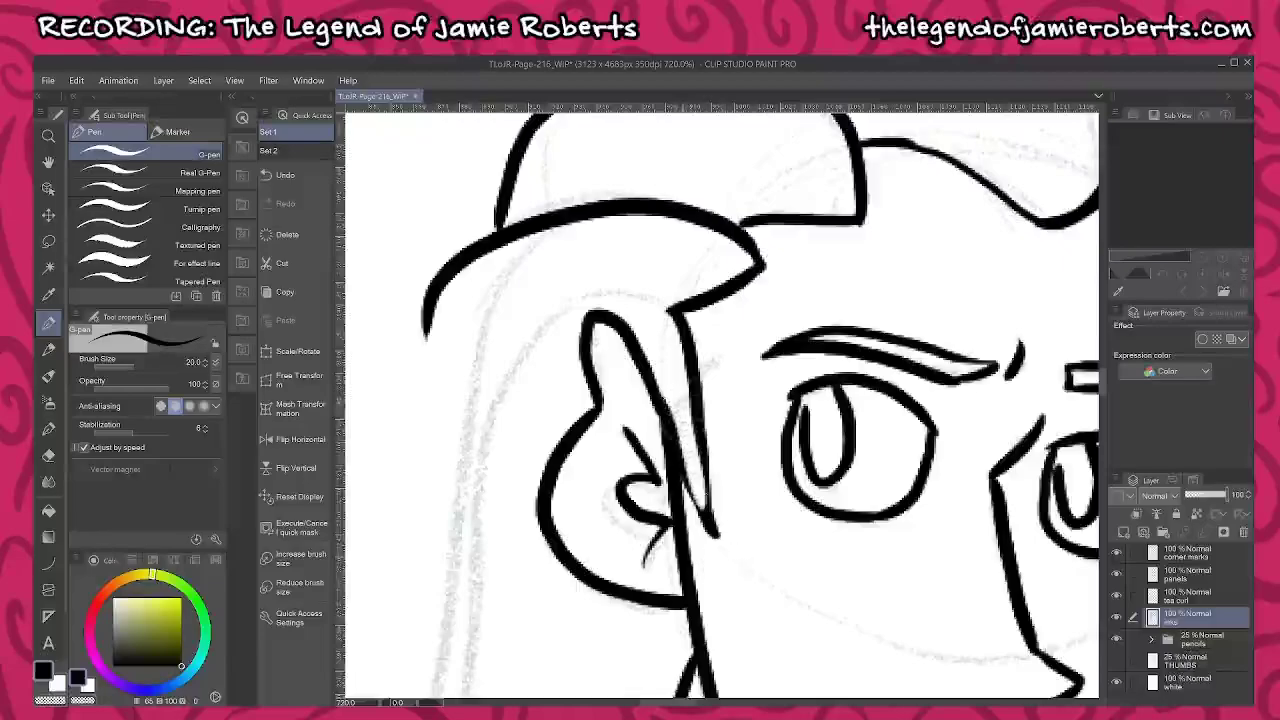
pyautogui.moveTo(690, 428)
pyautogui.mouseDown()
pyautogui.moveTo(714, 510)
pyautogui.moveTo(676, 418)
pyautogui.moveTo(692, 480)
pyautogui.mouseUp()
# Ink the second figure's long hair falling from behind the head to the shoulder, with an inner edge running down from the ear
pyautogui.scroll(-5, 588, 357)
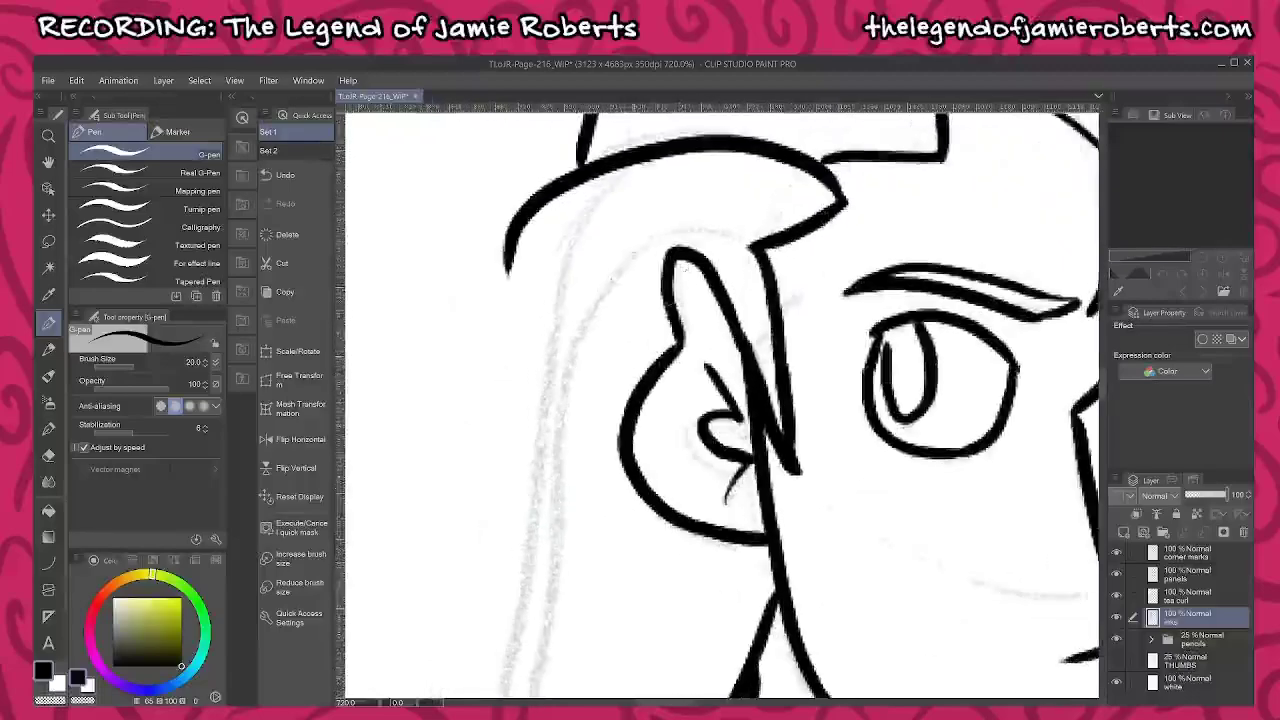
pyautogui.scroll(-1, 608, 276)
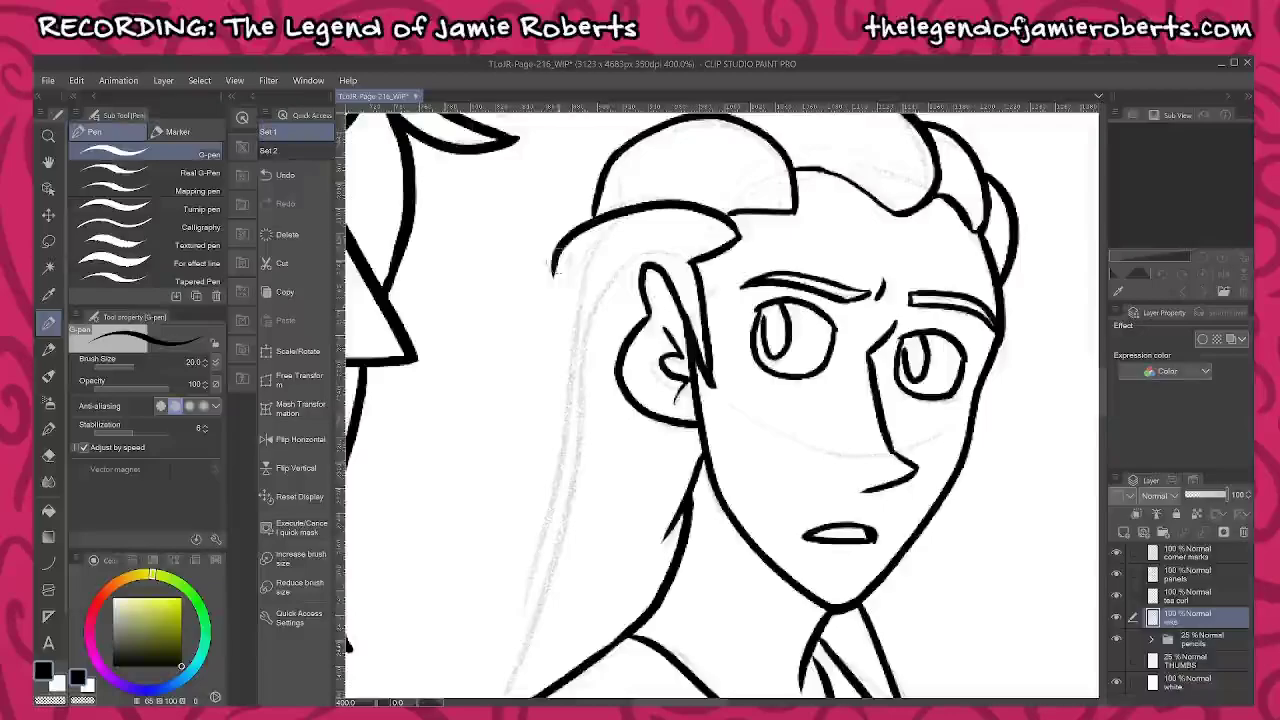
pyautogui.moveTo(556, 248); pyautogui.dragTo(572, 382)
pyautogui.moveTo(613, 271)
pyautogui.mouseDown()
pyautogui.moveTo(567, 361)
pyautogui.moveTo(500, 688)
pyautogui.mouseUp()
pyautogui.moveTo(632, 588); pyautogui.dragTo(642, 428)
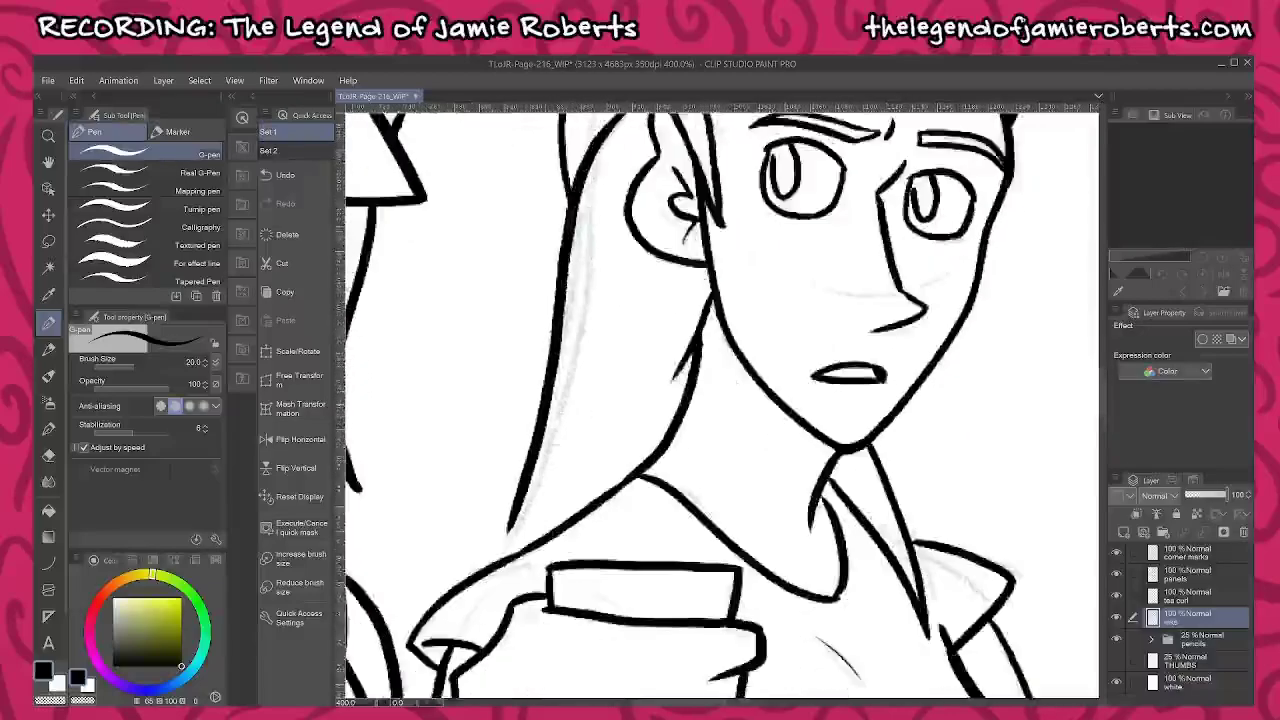
pyautogui.moveTo(496, 561); pyautogui.dragTo(532, 491)
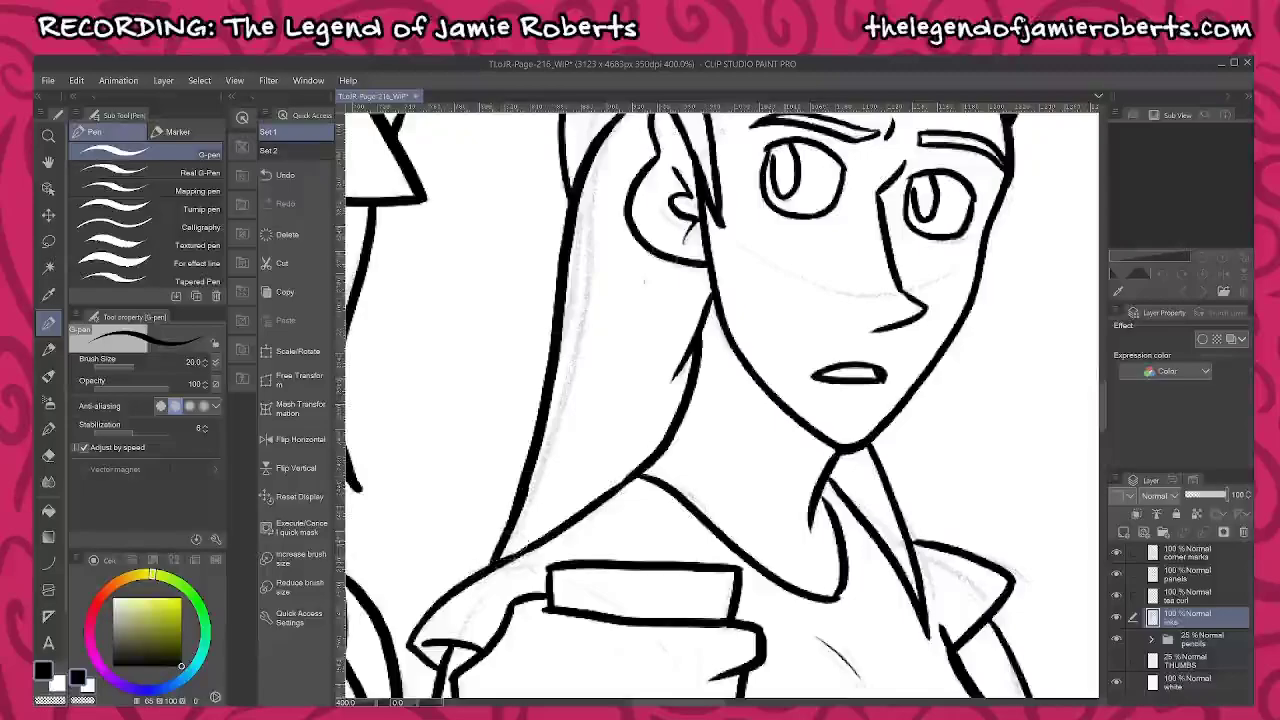
pyautogui.moveTo(655, 258); pyautogui.dragTo(580, 510)
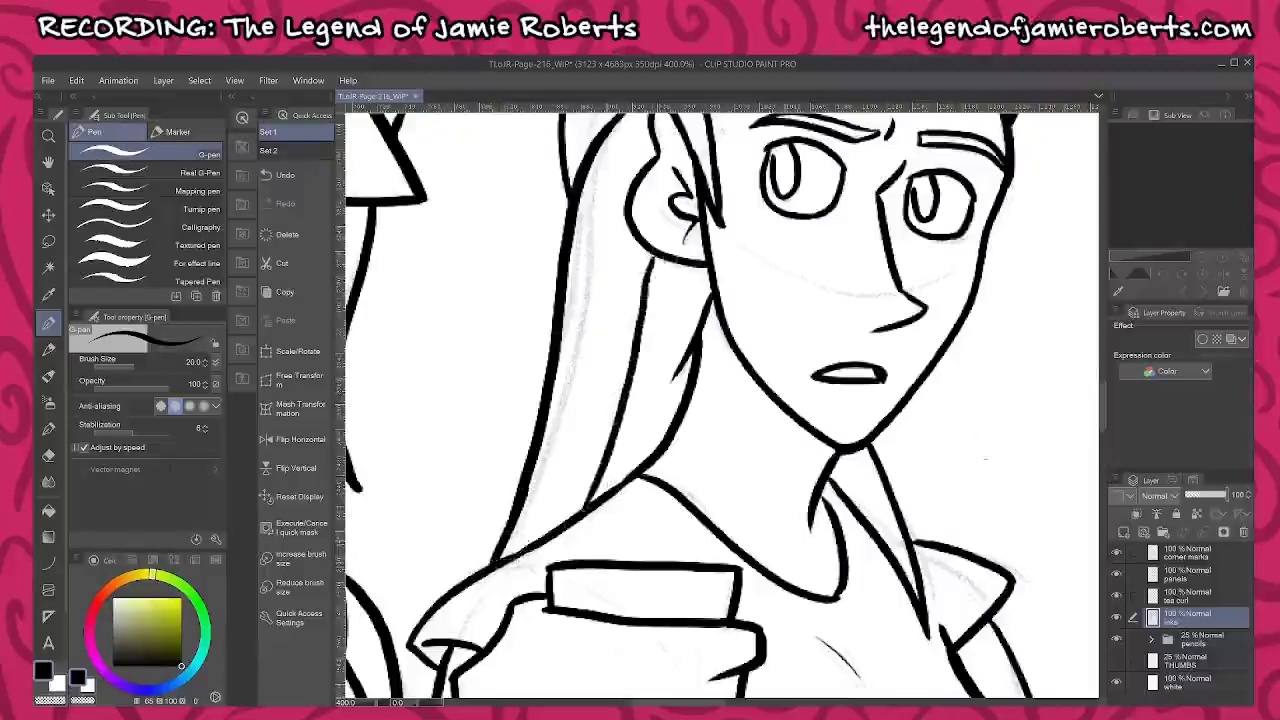
# Fill a lasso-selected shadow wedge under the profile figure's jaw with solid black and clear the selection
pyautogui.scroll(-5, 988, 500)
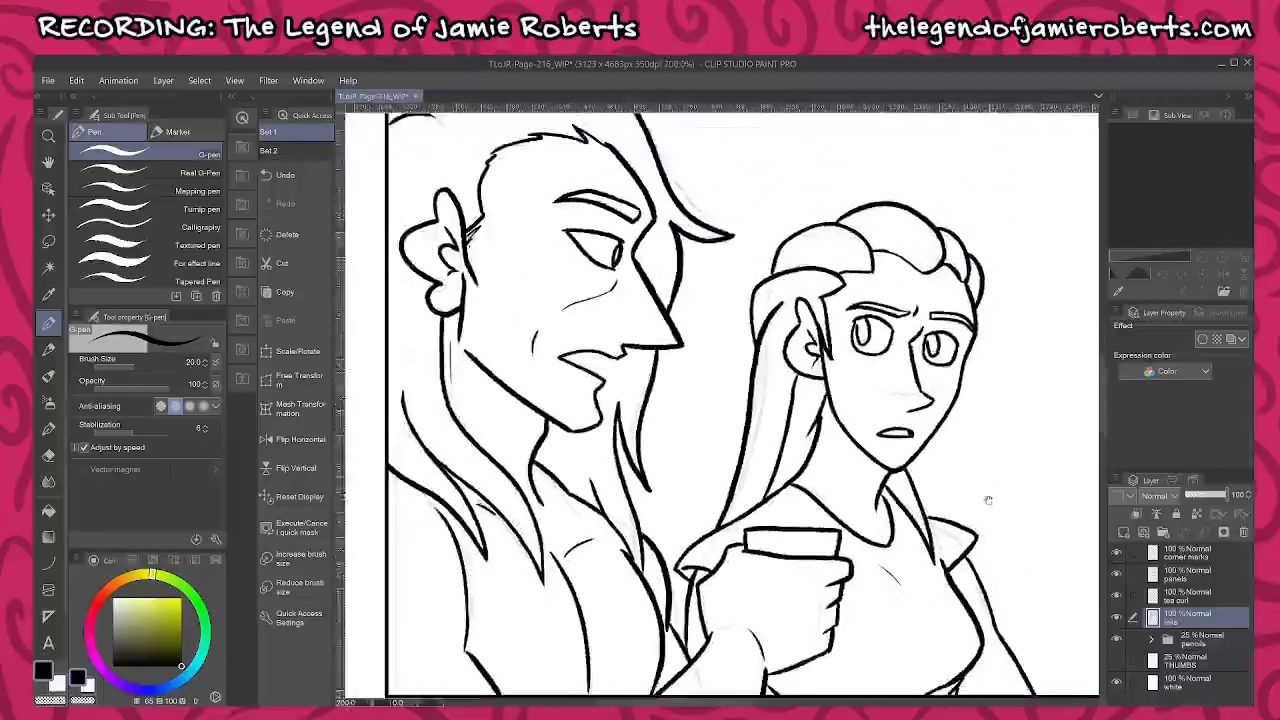
pyautogui.moveTo(988, 500); pyautogui.dragTo(770, 313)
pyautogui.moveTo(734, 388); pyautogui.dragTo(971, 585)
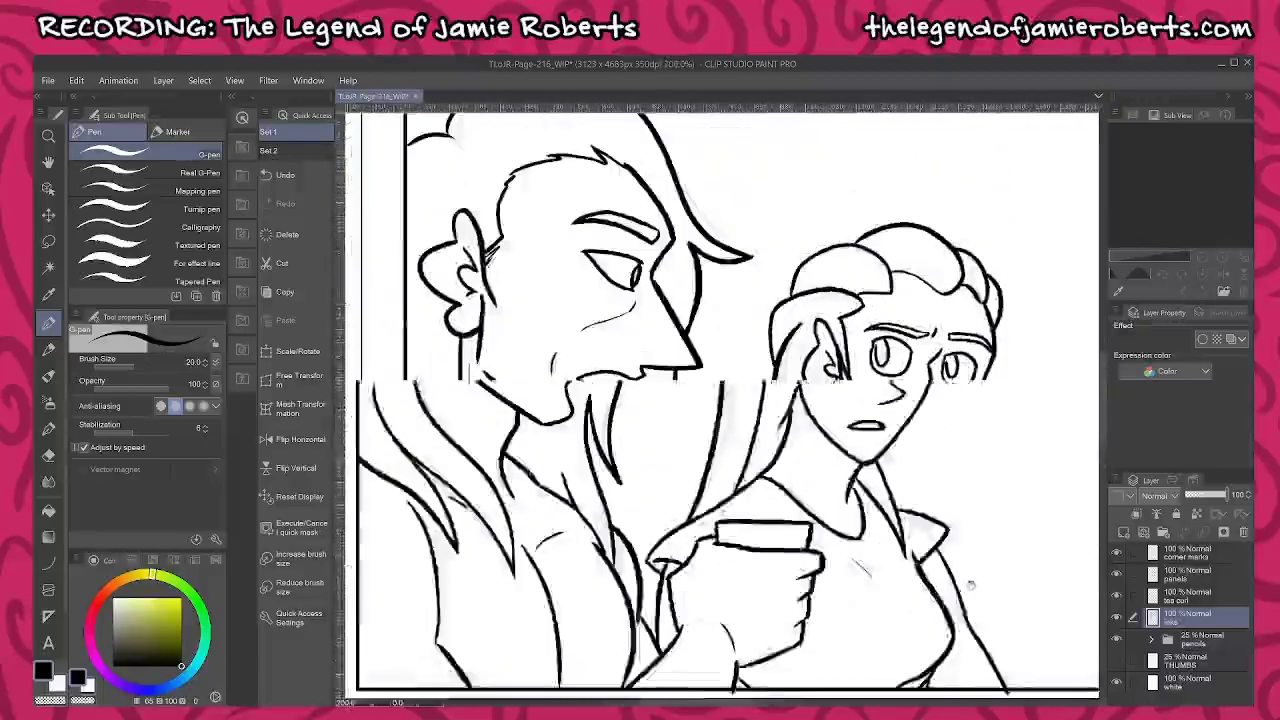
pyautogui.press('m')
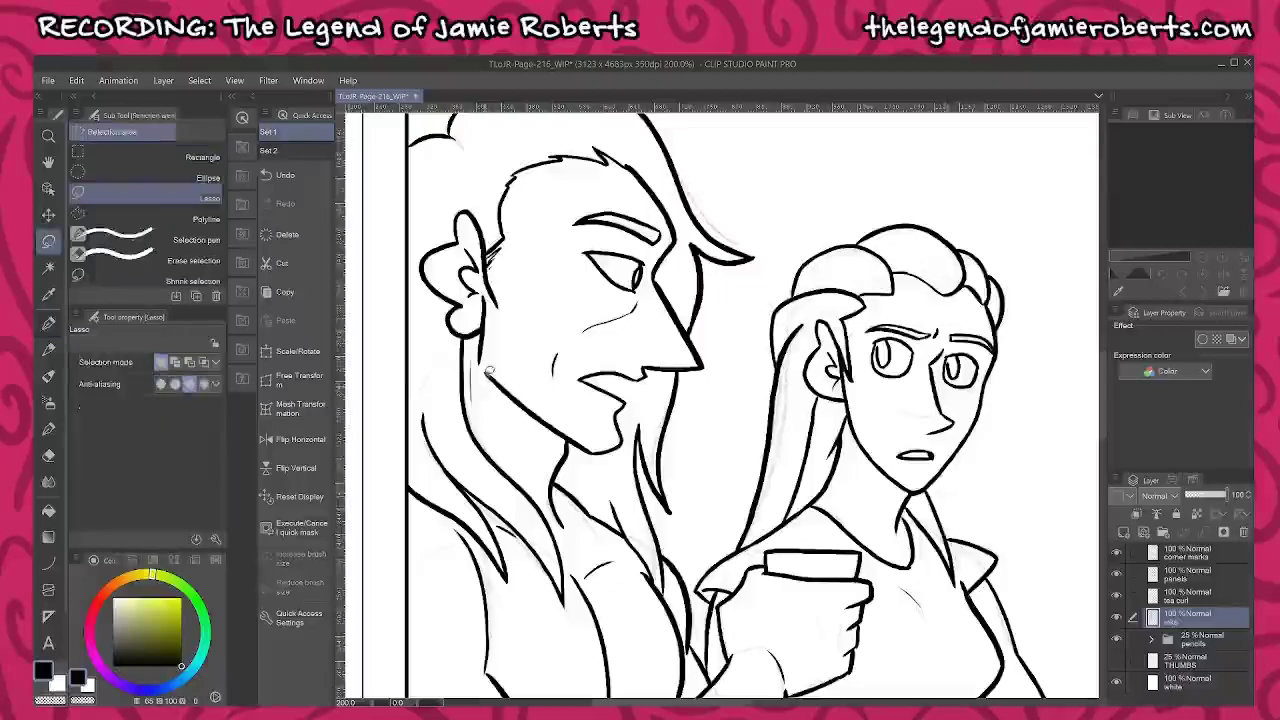
pyautogui.moveTo(490, 373)
pyautogui.mouseDown()
pyautogui.moveTo(594, 460)
pyautogui.moveTo(566, 425)
pyautogui.mouseUp()
pyautogui.press('g')
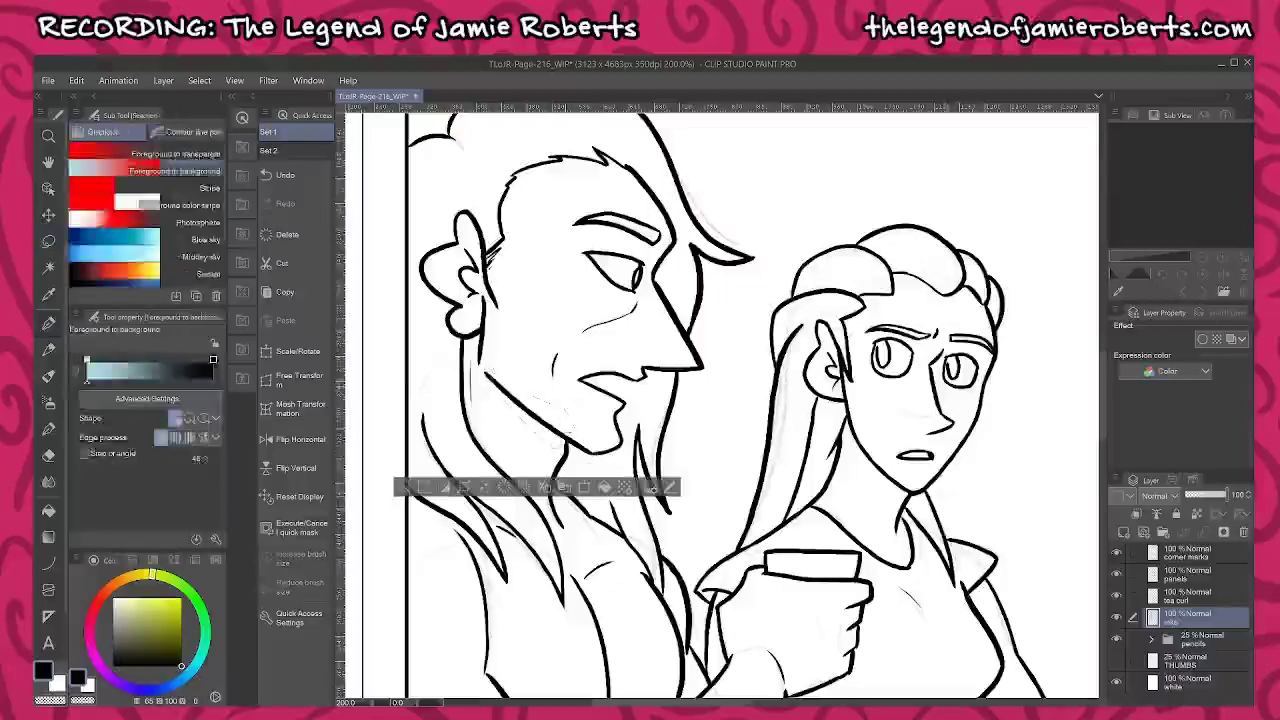
pyautogui.click(560, 437)
pyautogui.hotkey('ctrl', 'd')
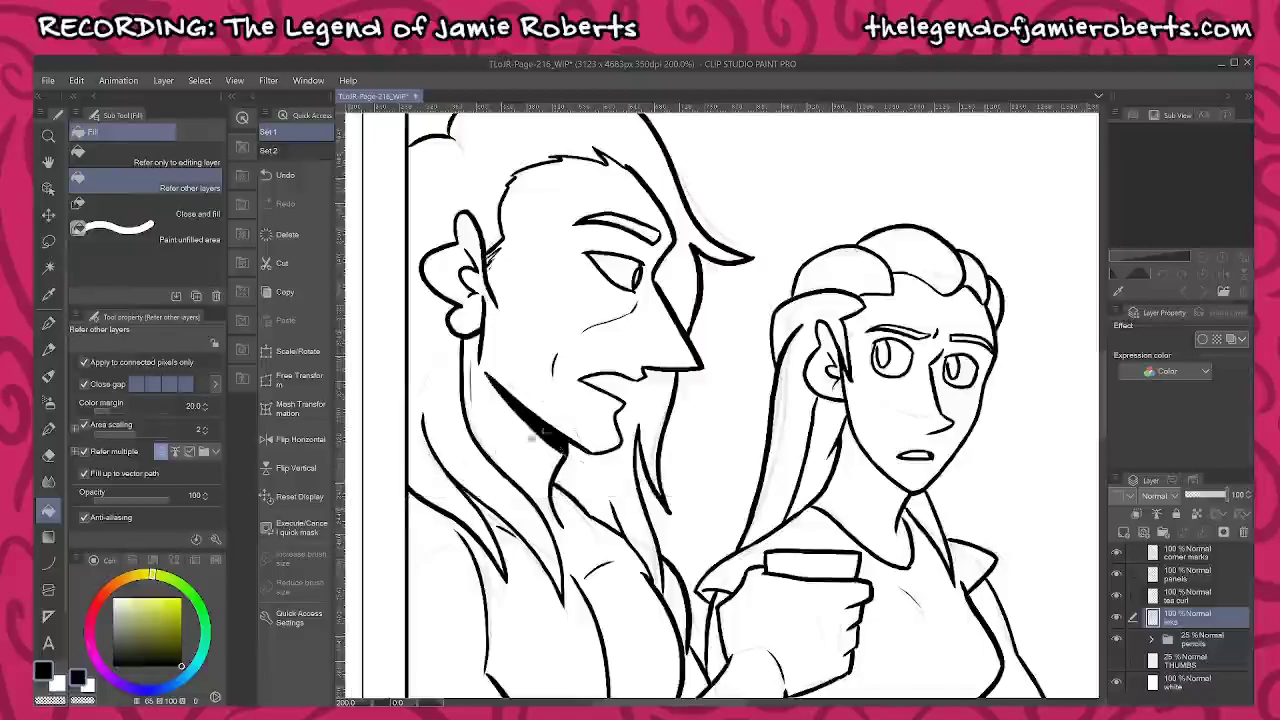
# Touch up the corner of the profile figure's jaw shadow with the G-pen where it meets the neck line
pyautogui.press('p')
pyautogui.scroll(7, 536, 433)
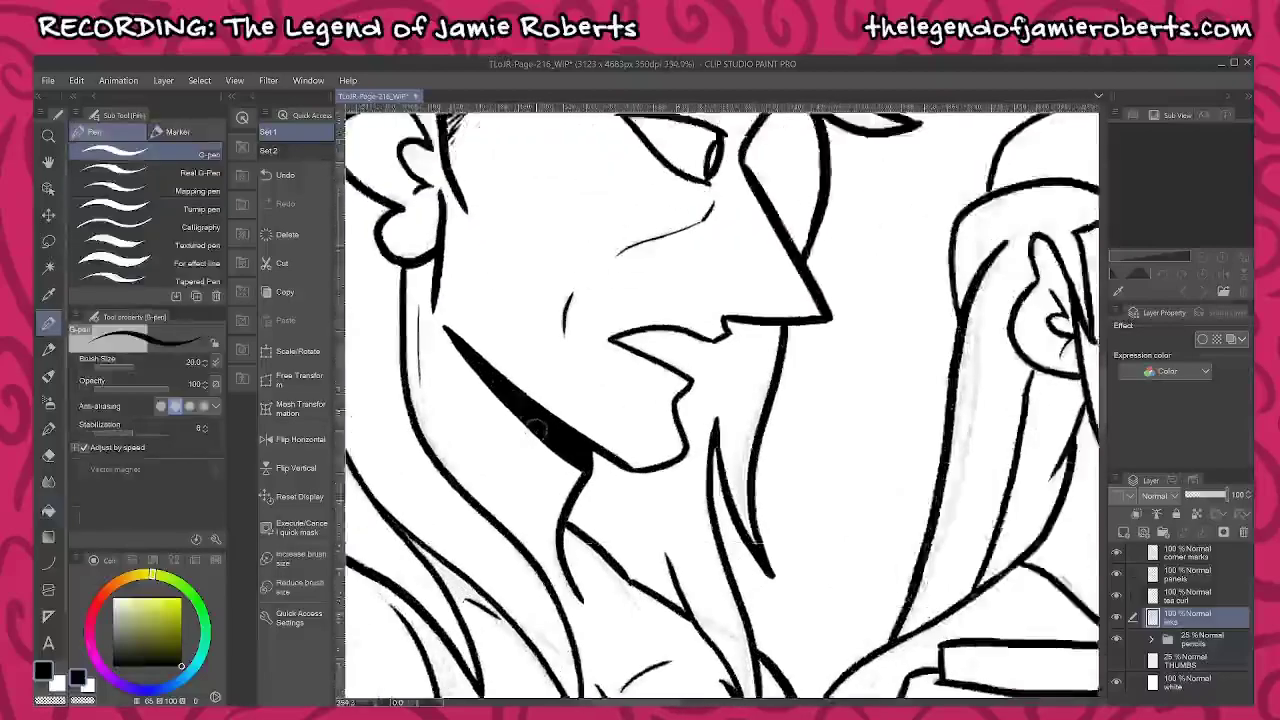
pyautogui.moveTo(579, 458); pyautogui.dragTo(588, 470)
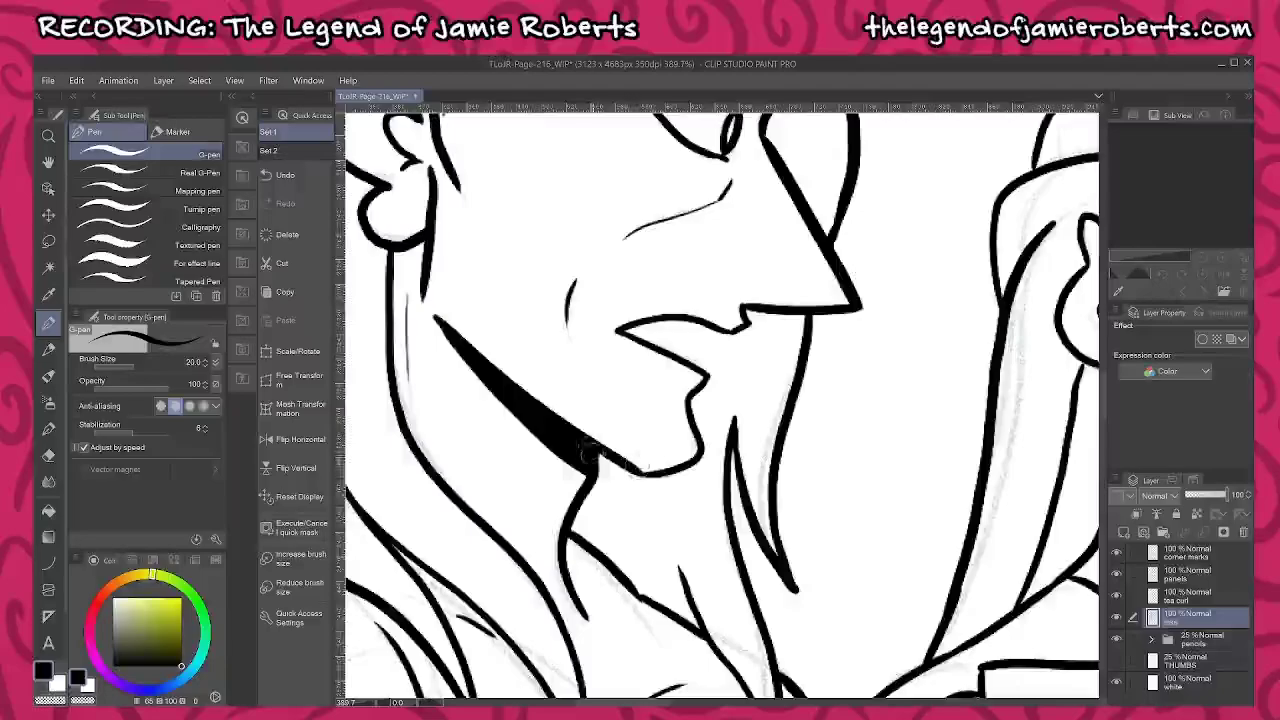
# Fill a lasso-selected shadow wedge under the second figure's jaw with solid black and clear the selection
pyautogui.moveTo(944, 521); pyautogui.dragTo(364, 401)
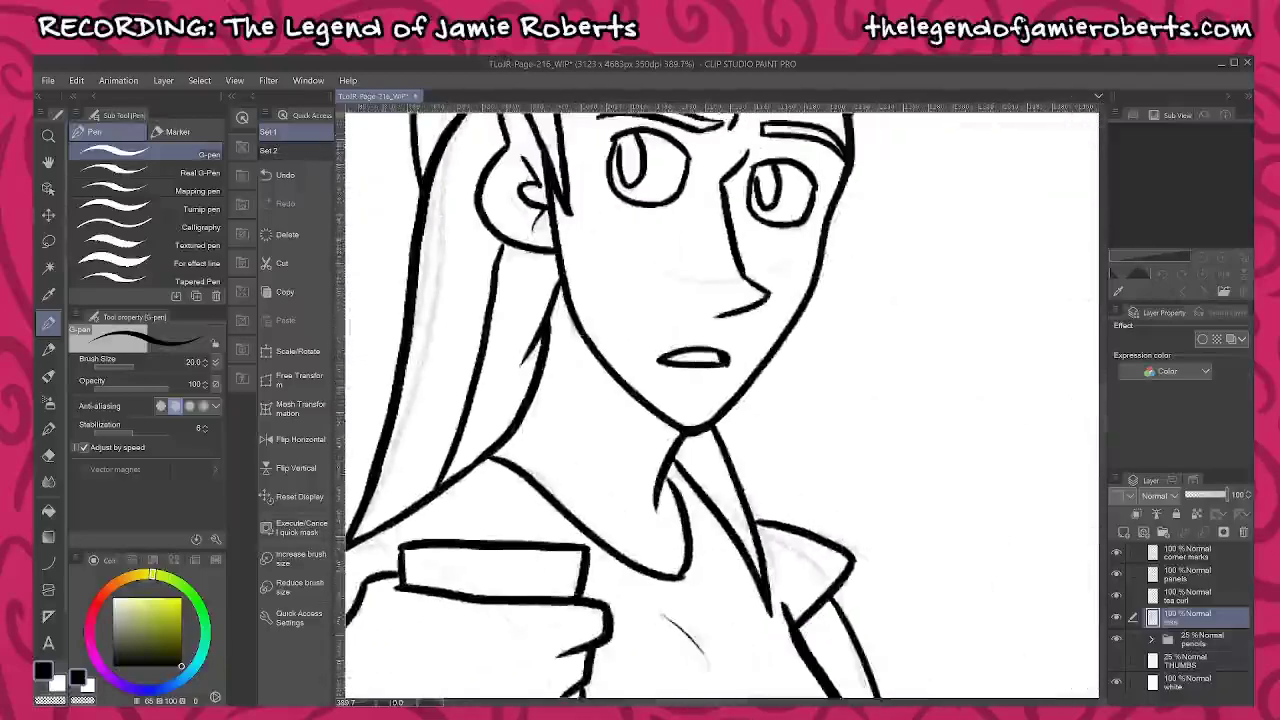
pyautogui.press('m')
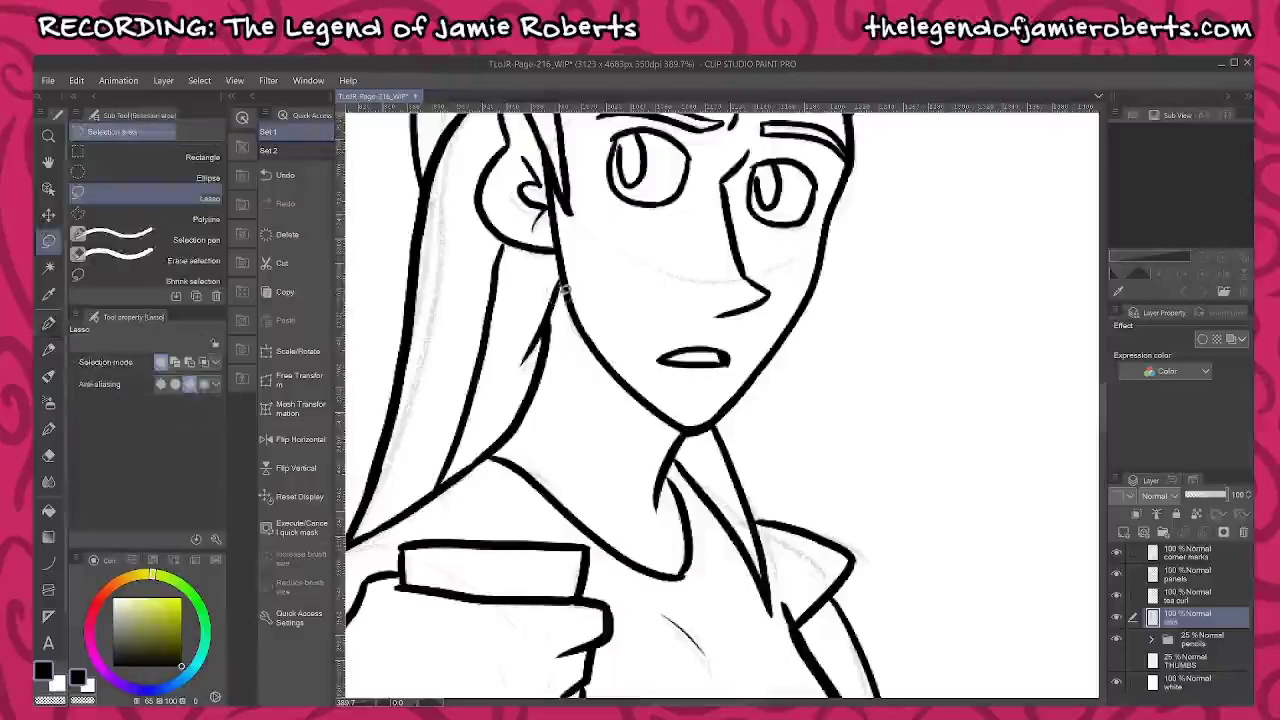
pyautogui.moveTo(618, 398)
pyautogui.mouseDown()
pyautogui.moveTo(686, 401)
pyautogui.moveTo(646, 393)
pyautogui.mouseUp()
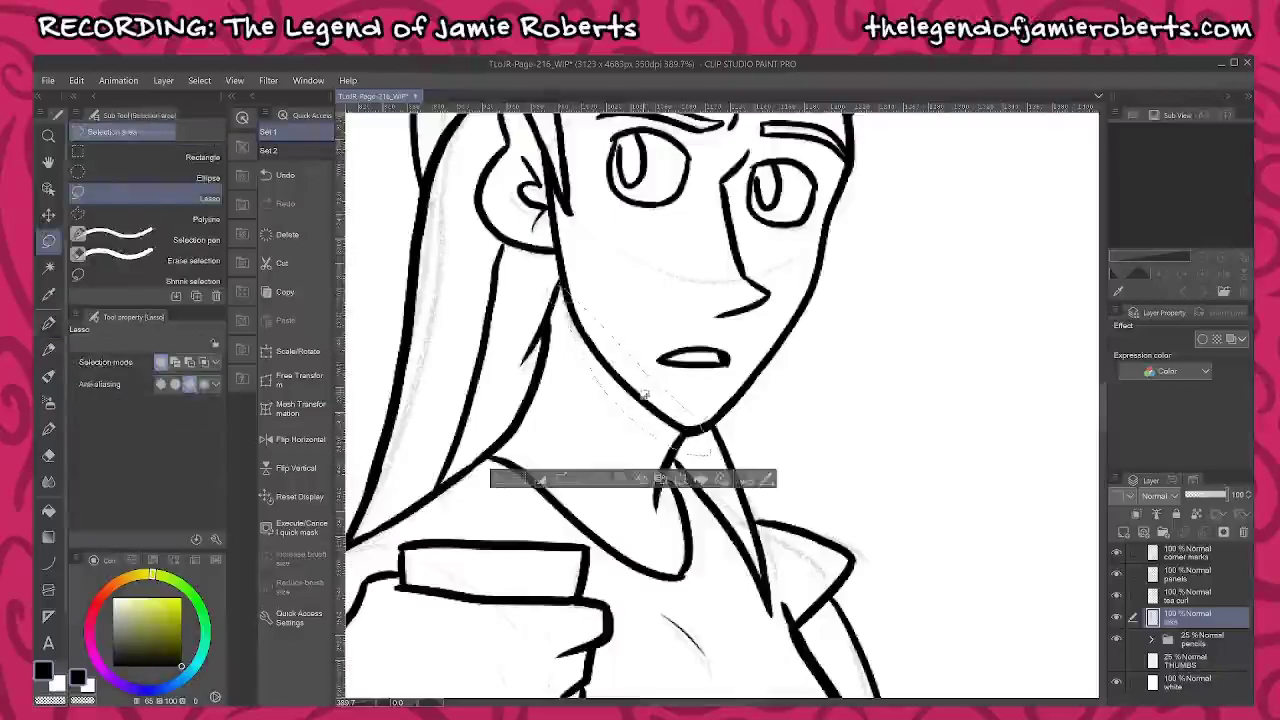
pyautogui.press('g')
pyautogui.click(648, 410)
pyautogui.hotkey('ctrl', 'd')
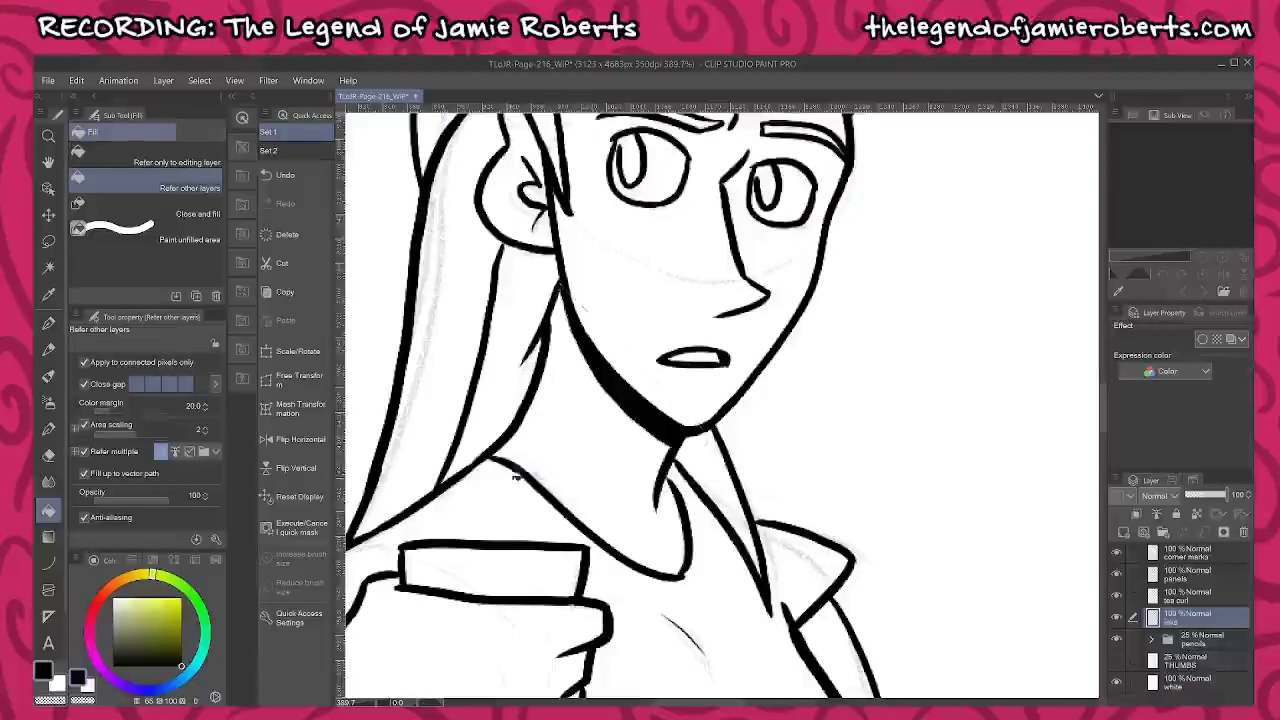
# Return to the G-pen at the uninked panel of the figure wearing a headband, and save the page
pyautogui.scroll(-5, 812, 475)
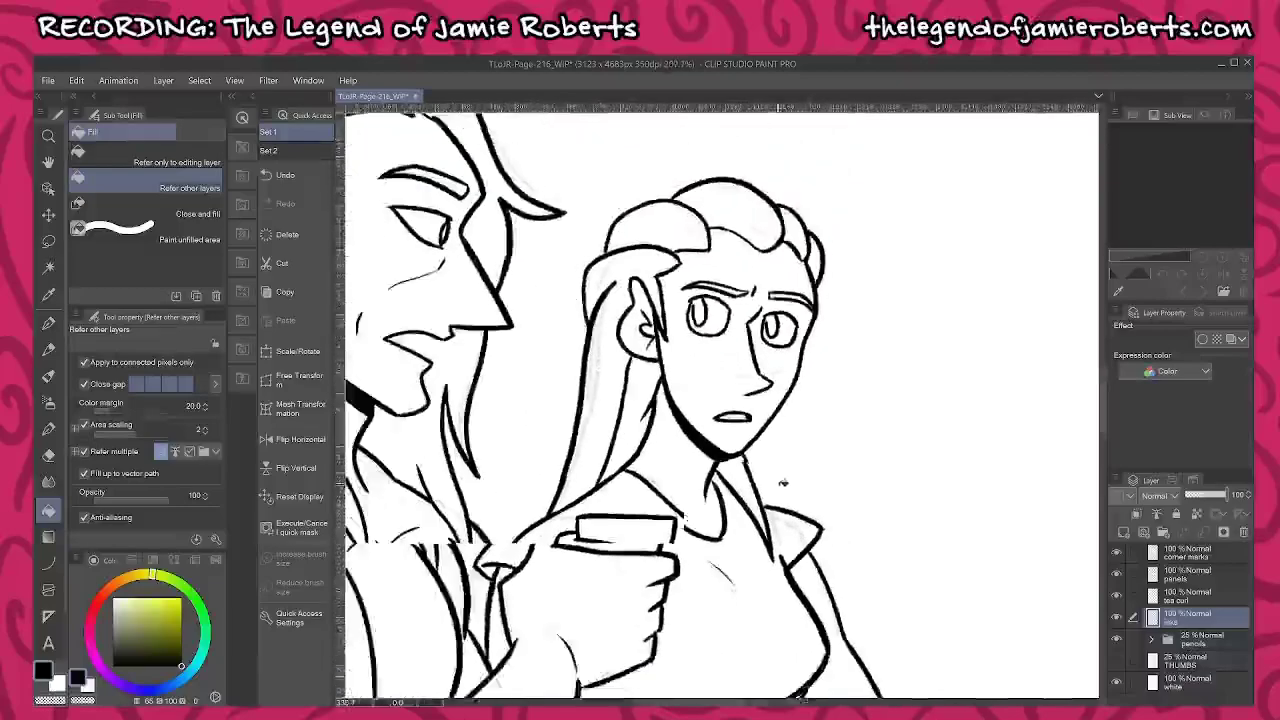
pyautogui.moveTo(935, 402)
pyautogui.mouseDown()
pyautogui.moveTo(883, 354)
pyautogui.moveTo(446, 417)
pyautogui.moveTo(438, 432)
pyautogui.mouseUp()
pyautogui.moveTo(955, 424); pyautogui.dragTo(690, 334)
pyautogui.press('p')
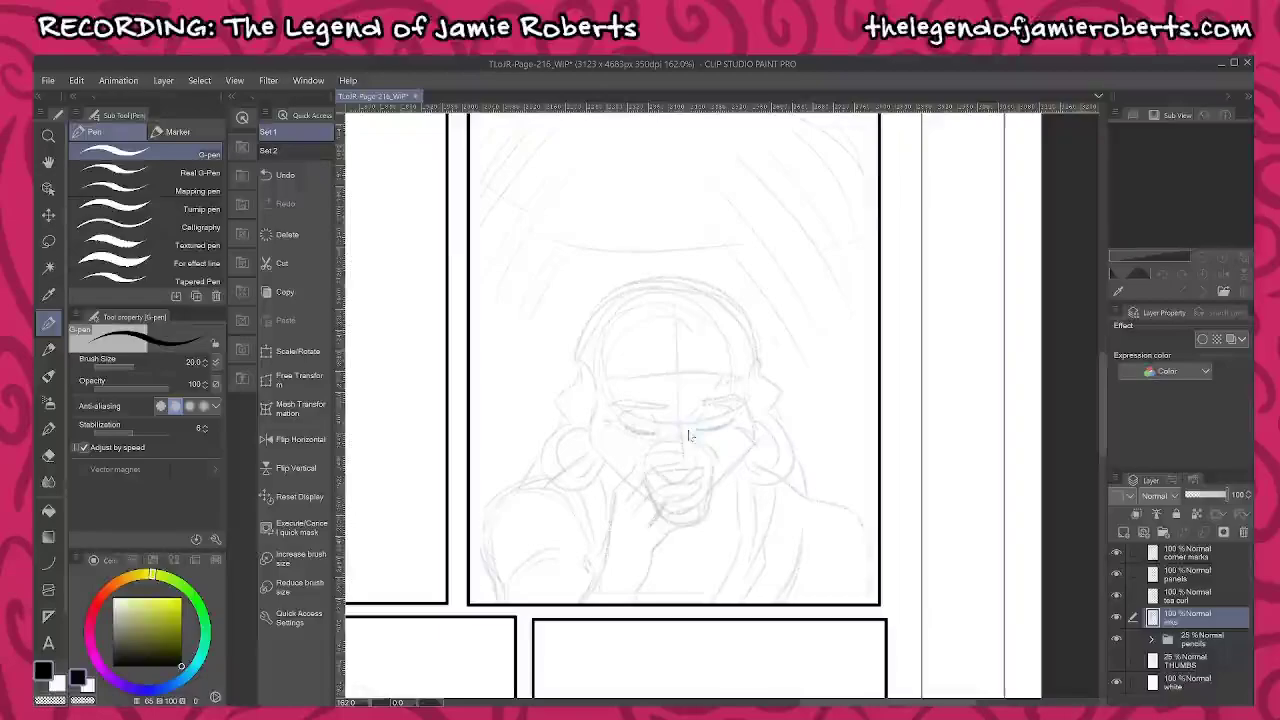
pyautogui.hotkey('ctrl', 's')
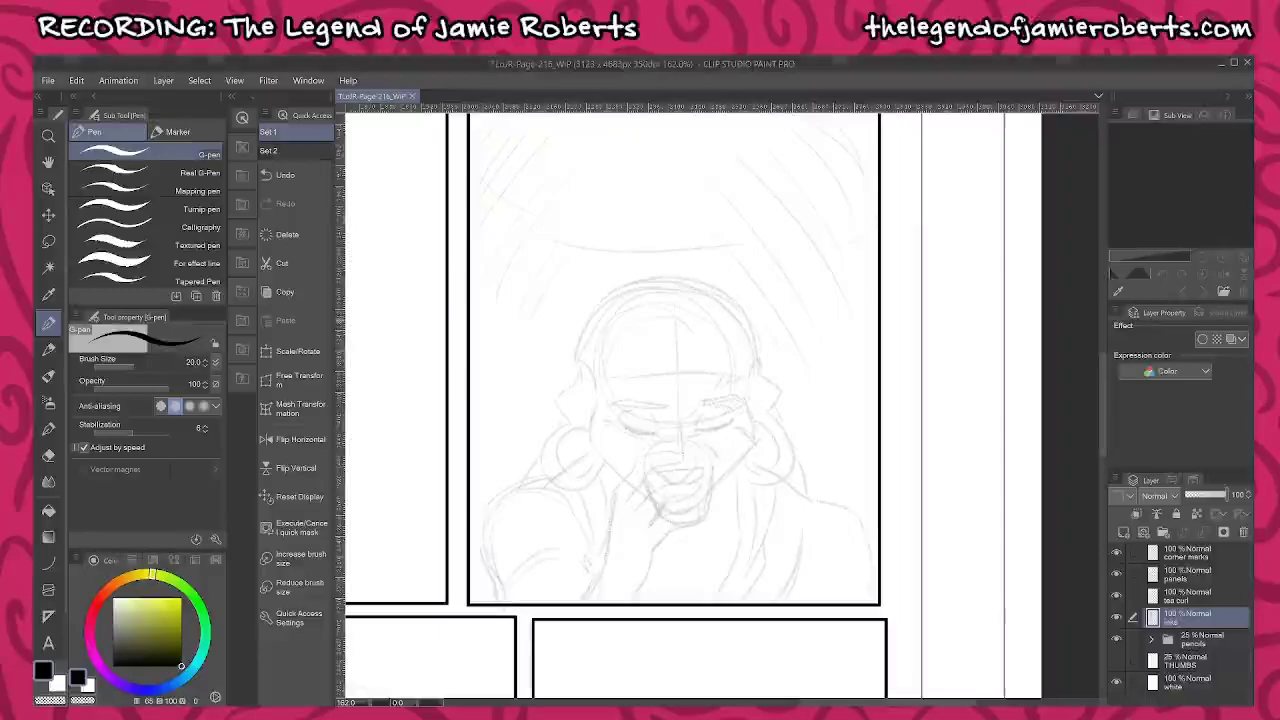
# Ink the slanted brow crease and the short nose-bridge line between the headband figure's eyes
pyautogui.scroll(8, 667, 445)
pyautogui.scroll(8, 667, 470)
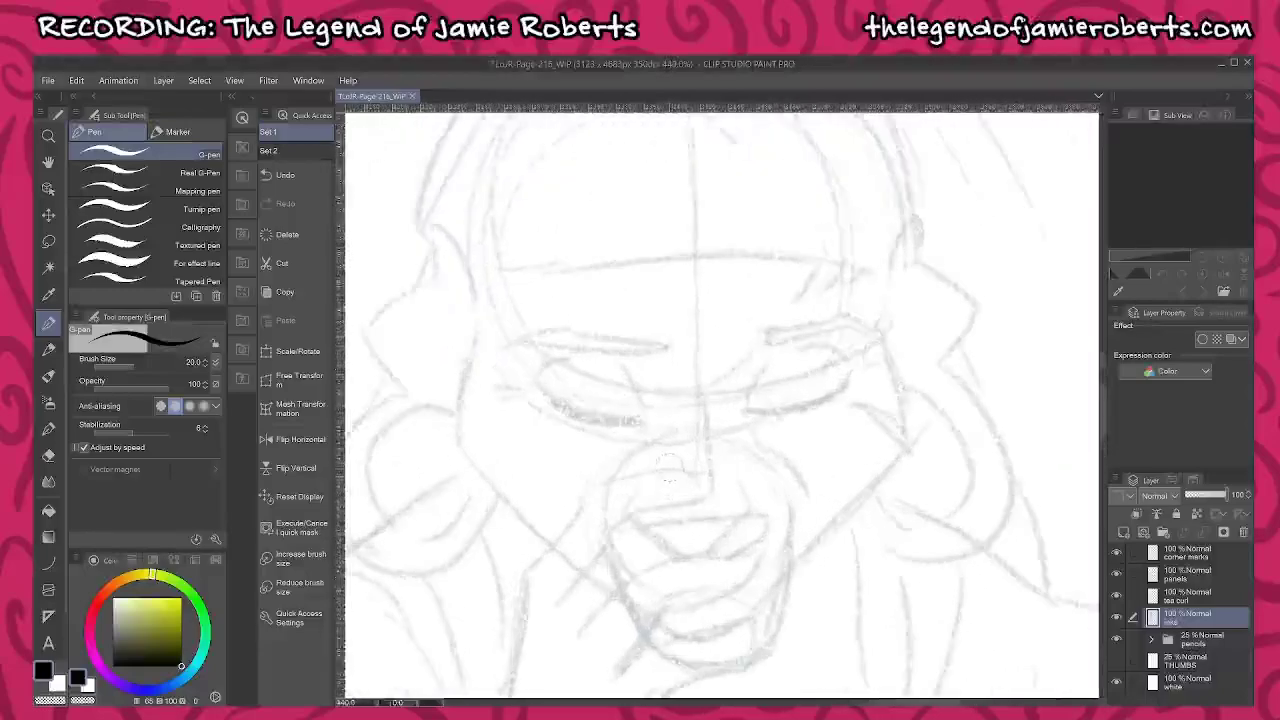
pyautogui.scroll(1, 716, 370)
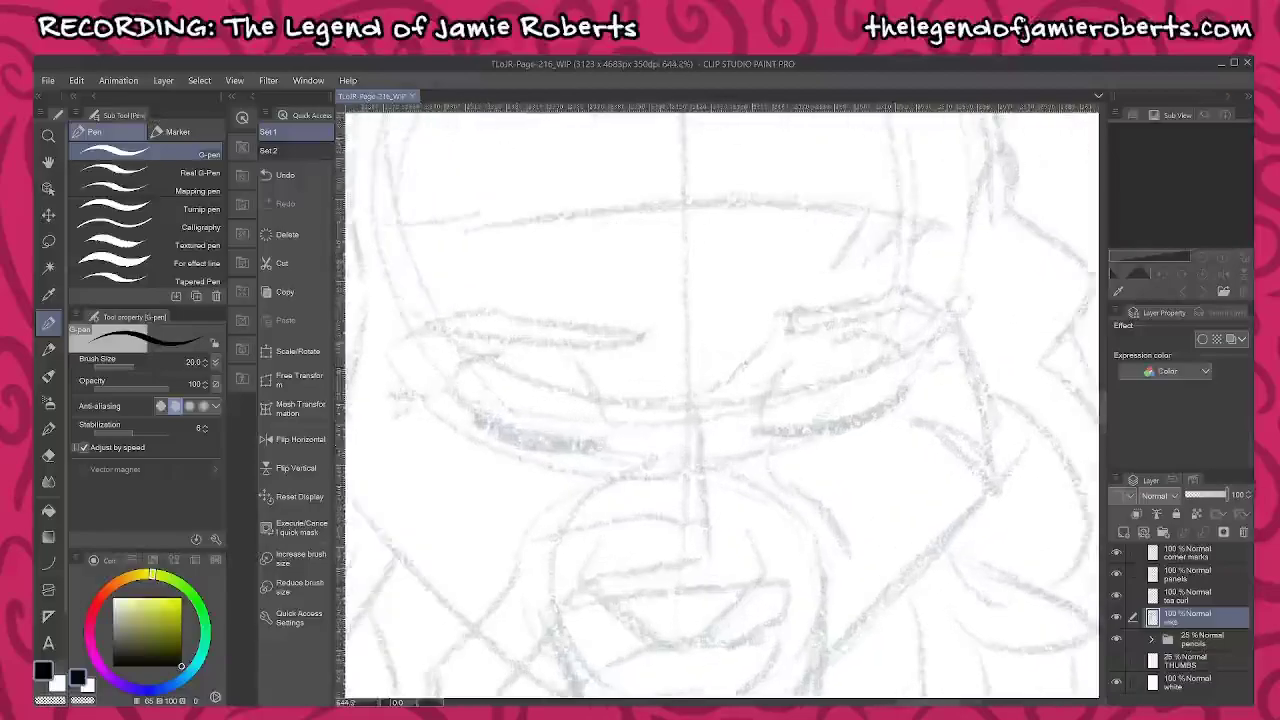
pyautogui.moveTo(756, 354)
pyautogui.mouseDown()
pyautogui.moveTo(662, 418)
pyautogui.moveTo(713, 472)
pyautogui.mouseUp()
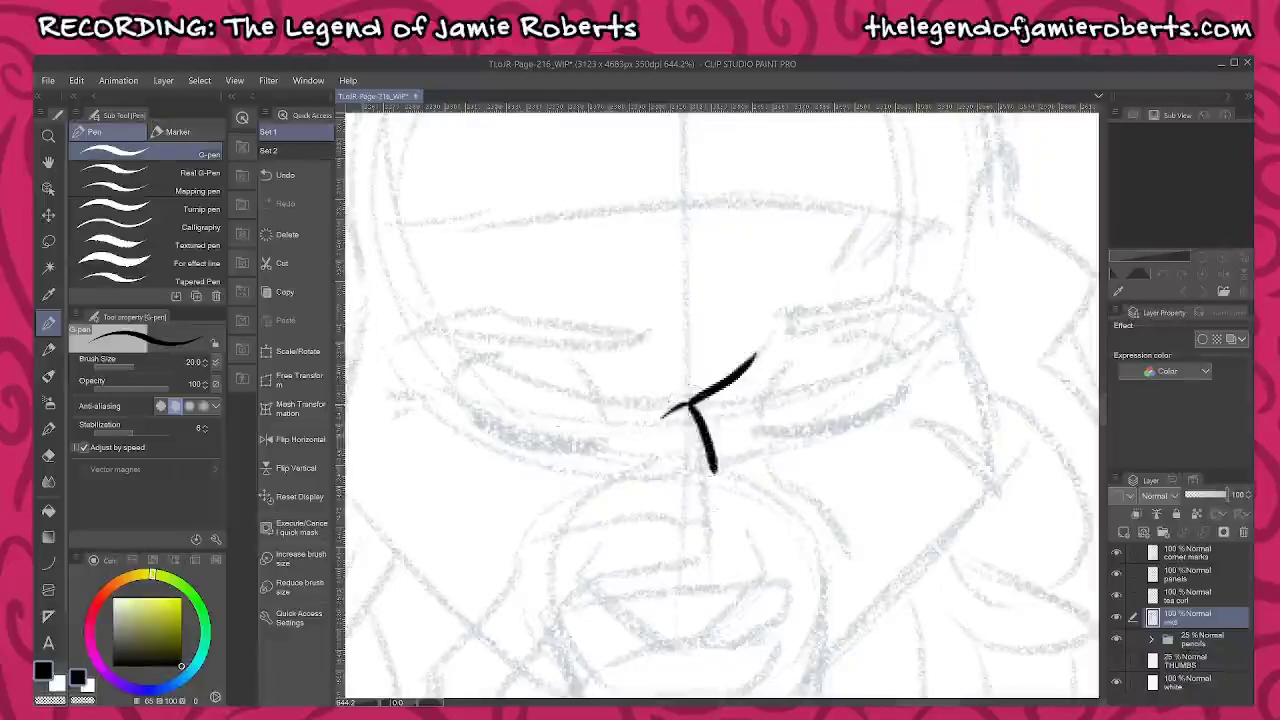
# Ink thick curved lash lines for the headband figure's closed eyes, undoing the strokes that extend the outer tip too far
pyautogui.moveTo(450, 411)
pyautogui.mouseDown()
pyautogui.moveTo(509, 443)
pyautogui.moveTo(603, 448)
pyautogui.mouseUp()
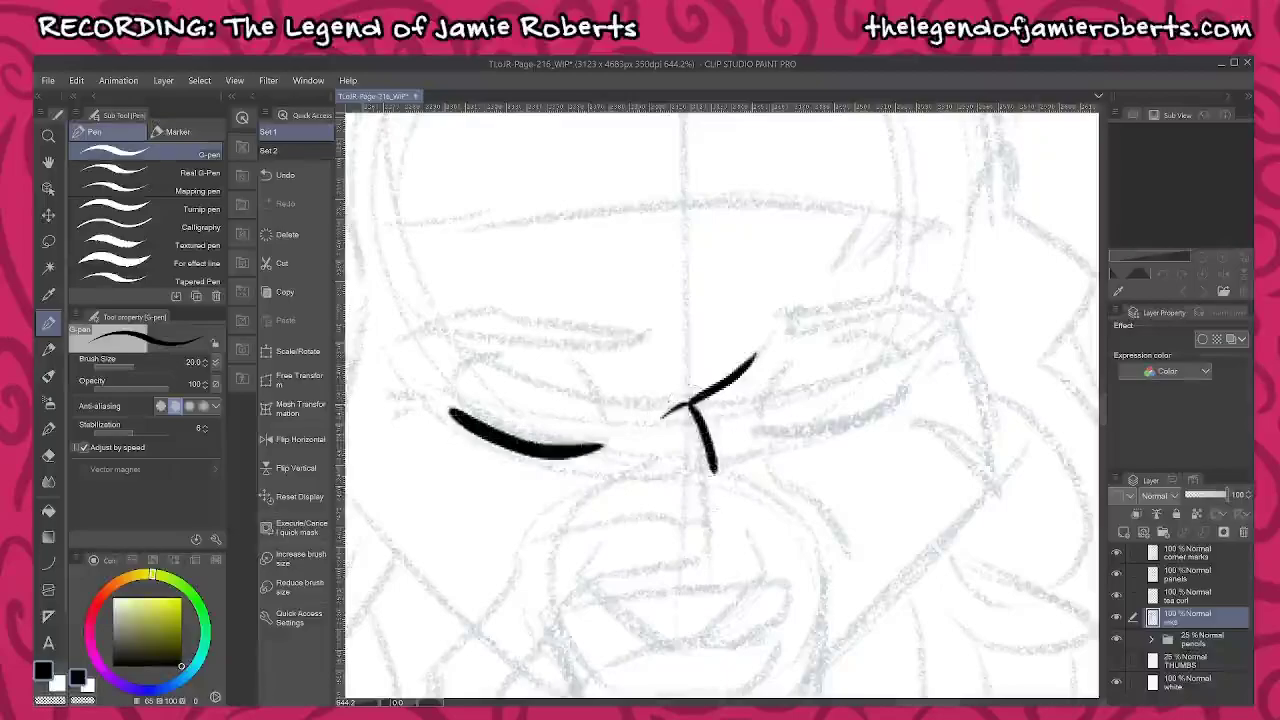
pyautogui.moveTo(762, 438); pyautogui.dragTo(936, 374)
pyautogui.moveTo(862, 430); pyautogui.dragTo(934, 384)
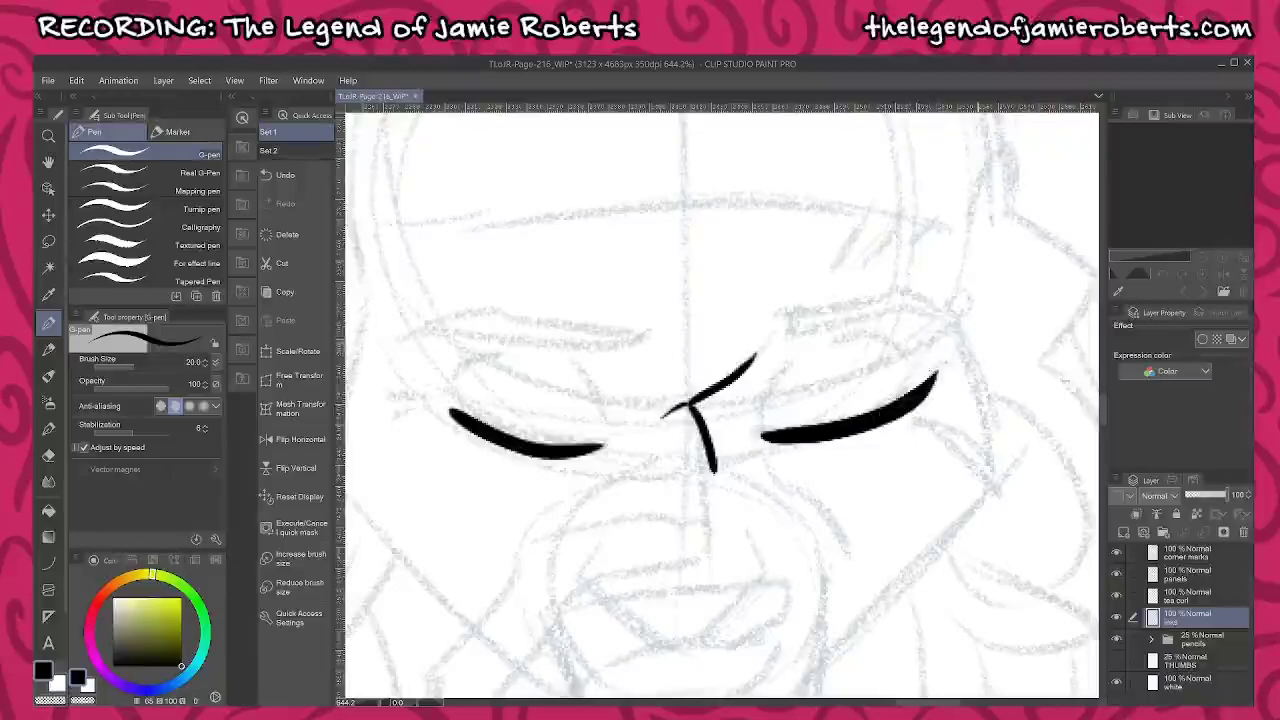
pyautogui.hotkey('ctrl', 'z')
pyautogui.hotkey('ctrl', 'z')
pyautogui.hotkey('ctrl', 'z')
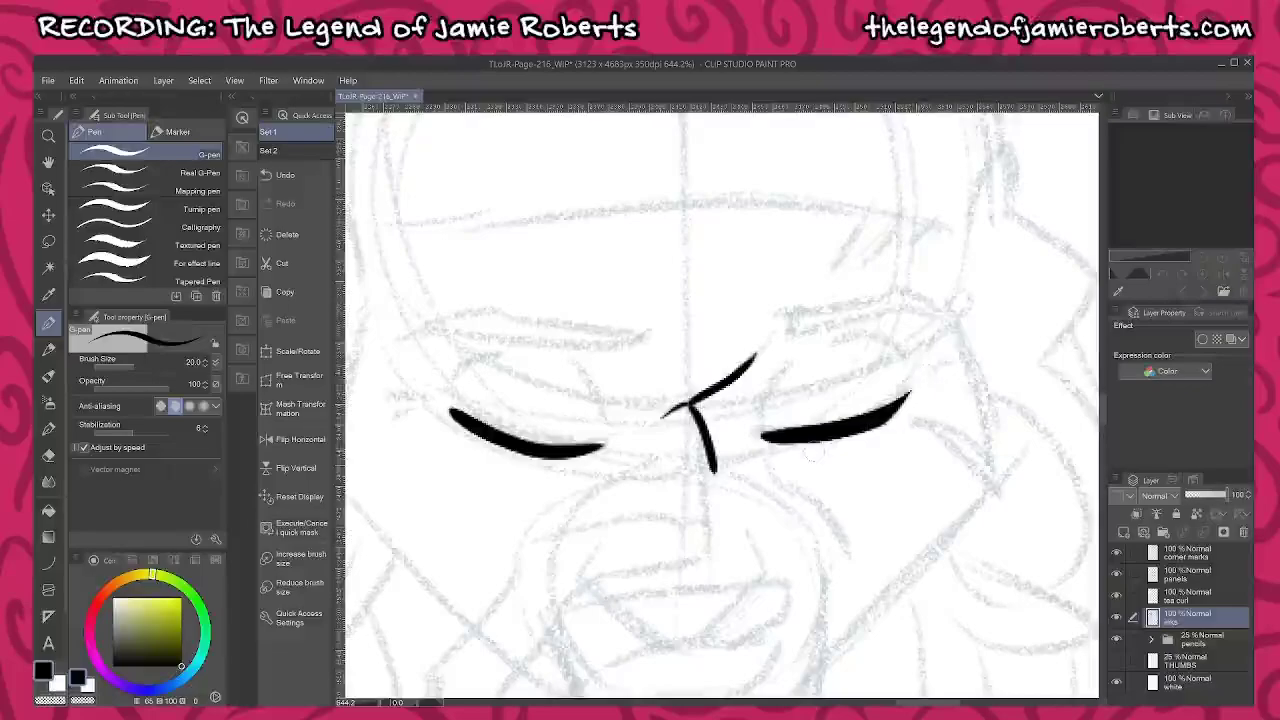
# Ink the thin eyelid folds and outer-corner creases around both closed eyes, plus the pointed double-line mark on the cheek
pyautogui.moveTo(445, 394); pyautogui.dragTo(490, 356)
pyautogui.moveTo(570, 363); pyautogui.dragTo(605, 413)
pyautogui.moveTo(792, 362); pyautogui.dragTo(760, 412)
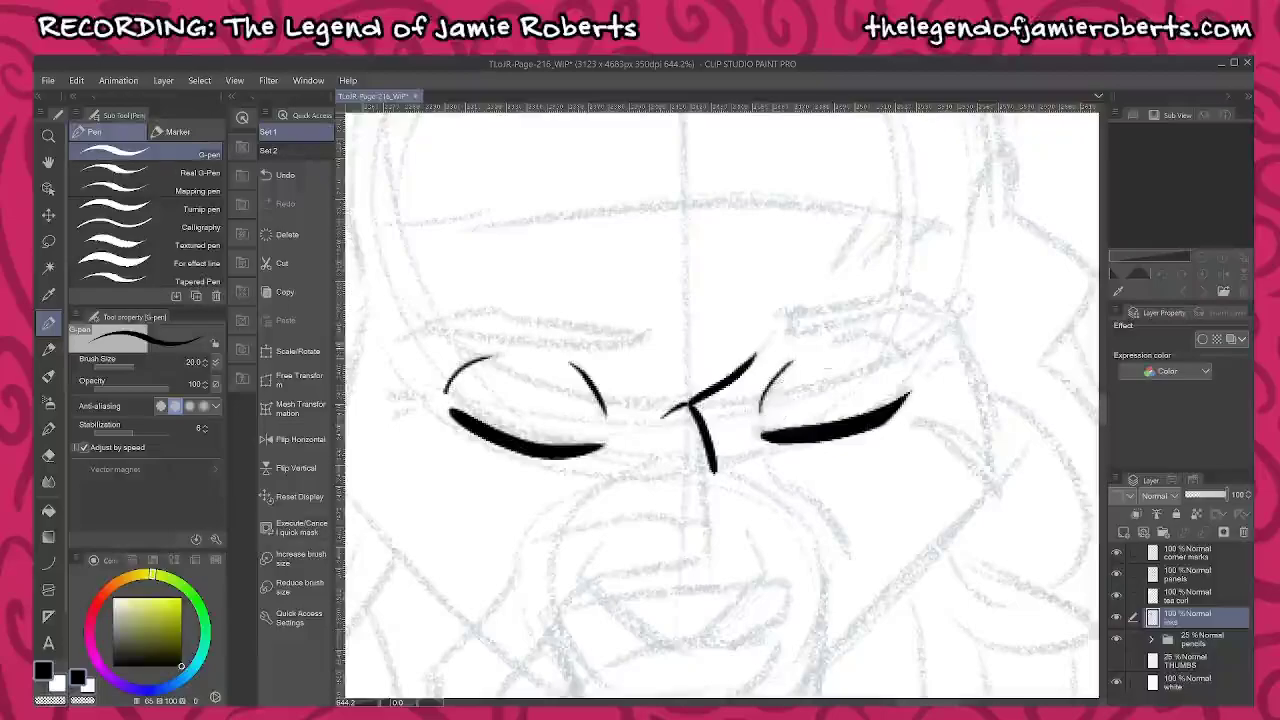
pyautogui.moveTo(833, 345); pyautogui.dragTo(915, 368)
pyautogui.moveTo(393, 393)
pyautogui.mouseDown()
pyautogui.moveTo(433, 399)
pyautogui.moveTo(420, 408)
pyautogui.mouseUp()
pyautogui.moveTo(928, 366); pyautogui.dragTo(950, 359)
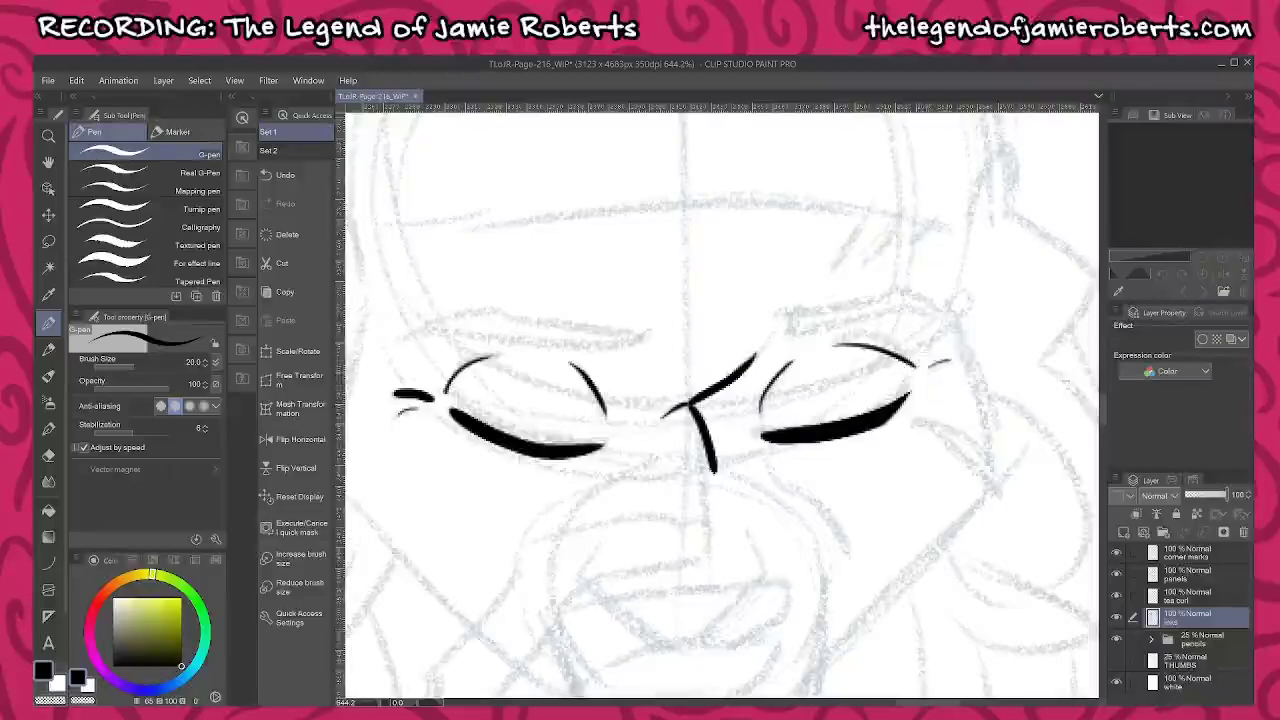
pyautogui.moveTo(918, 421)
pyautogui.mouseDown()
pyautogui.moveTo(969, 449)
pyautogui.moveTo(988, 488)
pyautogui.mouseUp()
pyautogui.moveTo(919, 422); pyautogui.dragTo(976, 512)
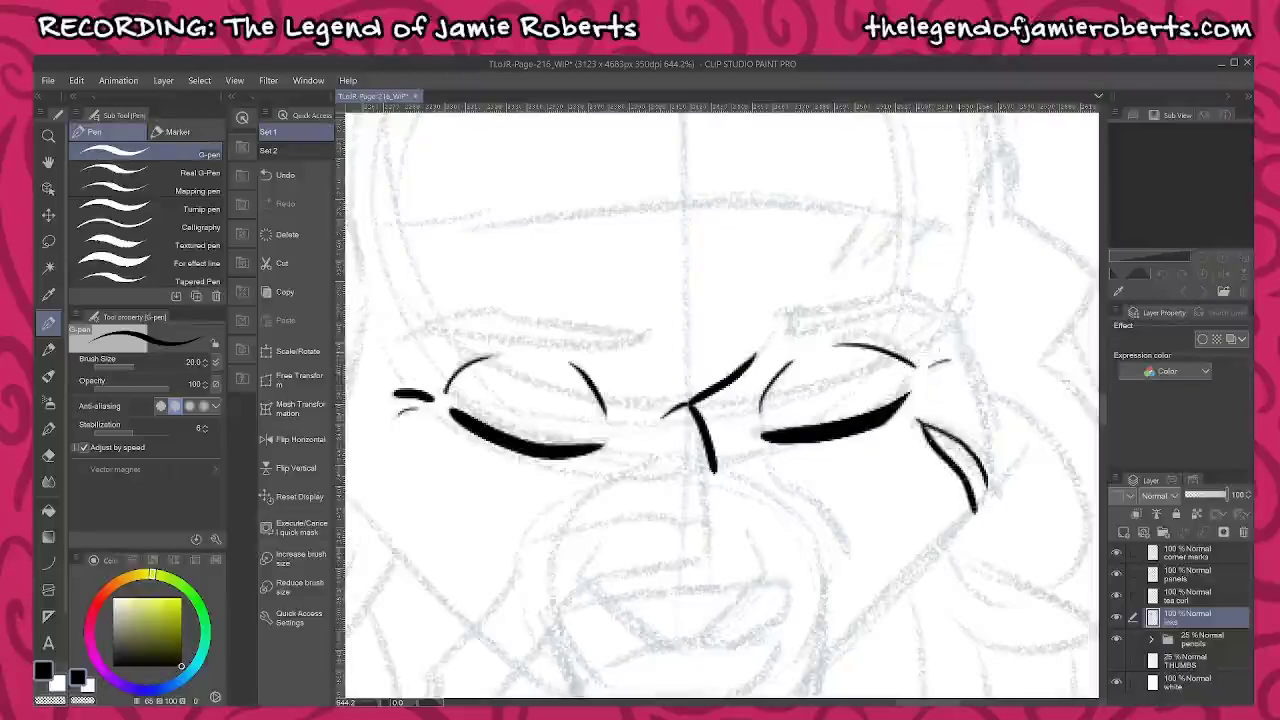
# Load the coloured character reference image into the Sub View and enlarge it on the face at 150.0
pyautogui.click(1223, 291)
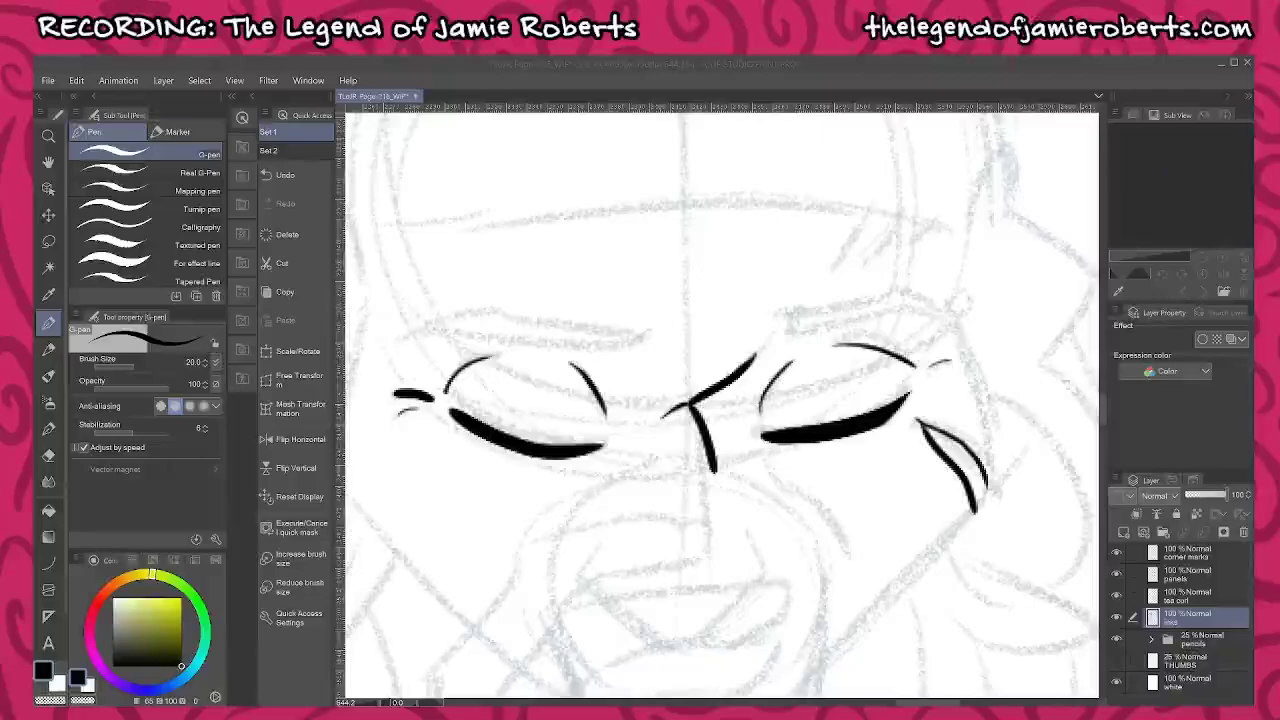
pyautogui.click(1159, 178)
pyautogui.scroll(9, 1159, 172)
pyautogui.moveTo(1158, 200)
pyautogui.mouseDown()
pyautogui.moveTo(1178, 209)
pyautogui.moveTo(1151, 204)
pyautogui.mouseUp()
pyautogui.scroll(2, 1145, 209)
pyautogui.scroll(-1, 1148, 201)
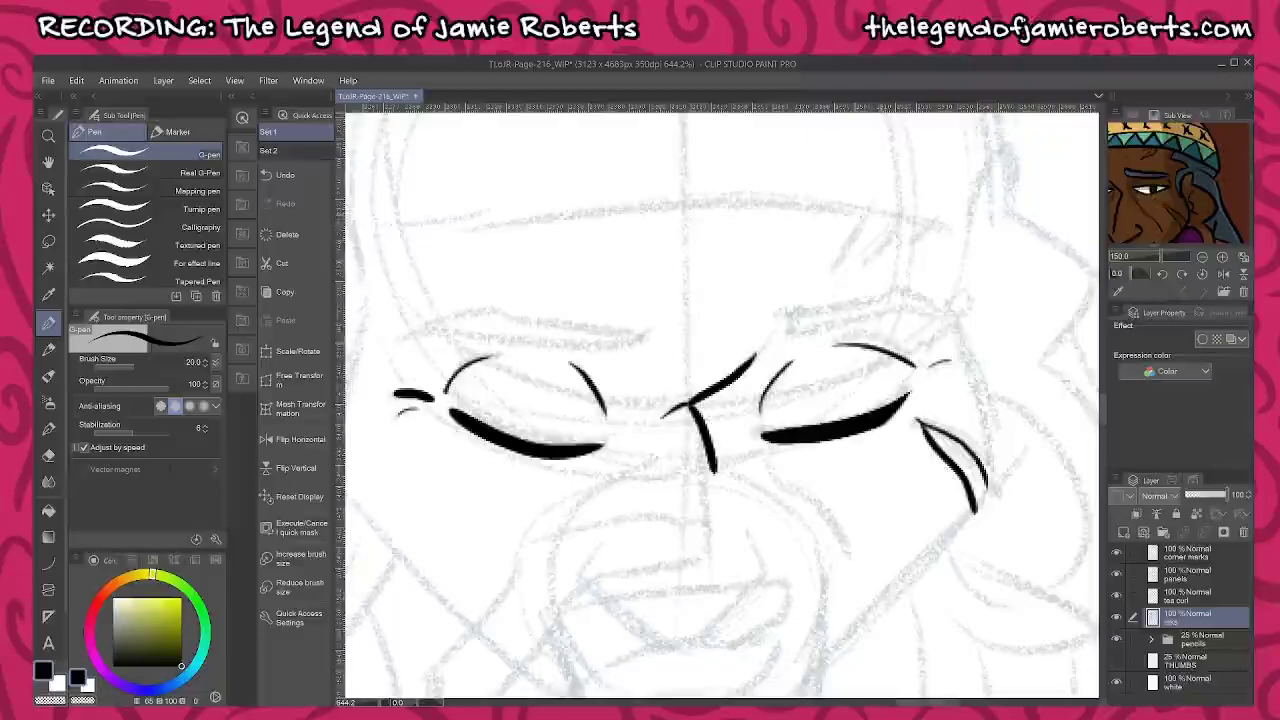
# Ink both tapered eyebrow outlines and the small pointed marks on the forehead above one brow
pyautogui.moveTo(880, 214)
pyautogui.mouseDown()
pyautogui.moveTo(839, 268)
pyautogui.moveTo(922, 226)
pyautogui.mouseUp()
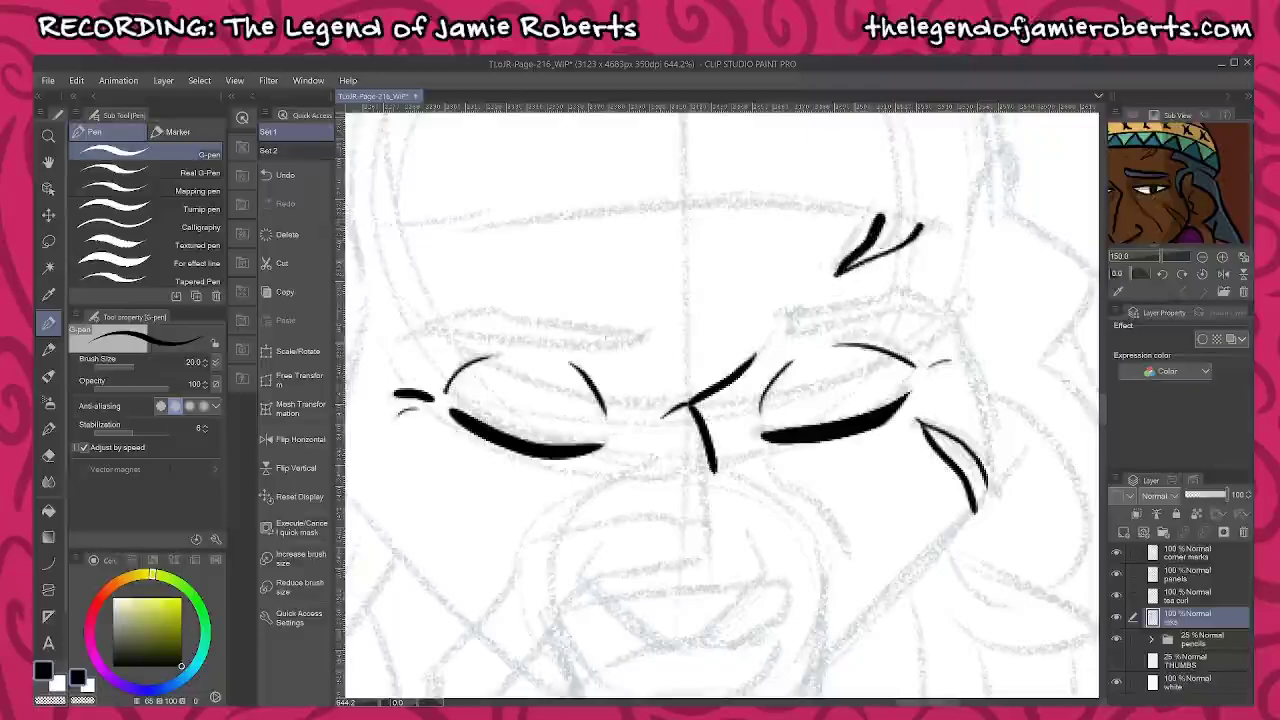
pyautogui.moveTo(398, 337)
pyautogui.mouseDown()
pyautogui.moveTo(626, 346)
pyautogui.moveTo(686, 319)
pyautogui.moveTo(612, 329)
pyautogui.moveTo(484, 306)
pyautogui.moveTo(396, 342)
pyautogui.mouseUp()
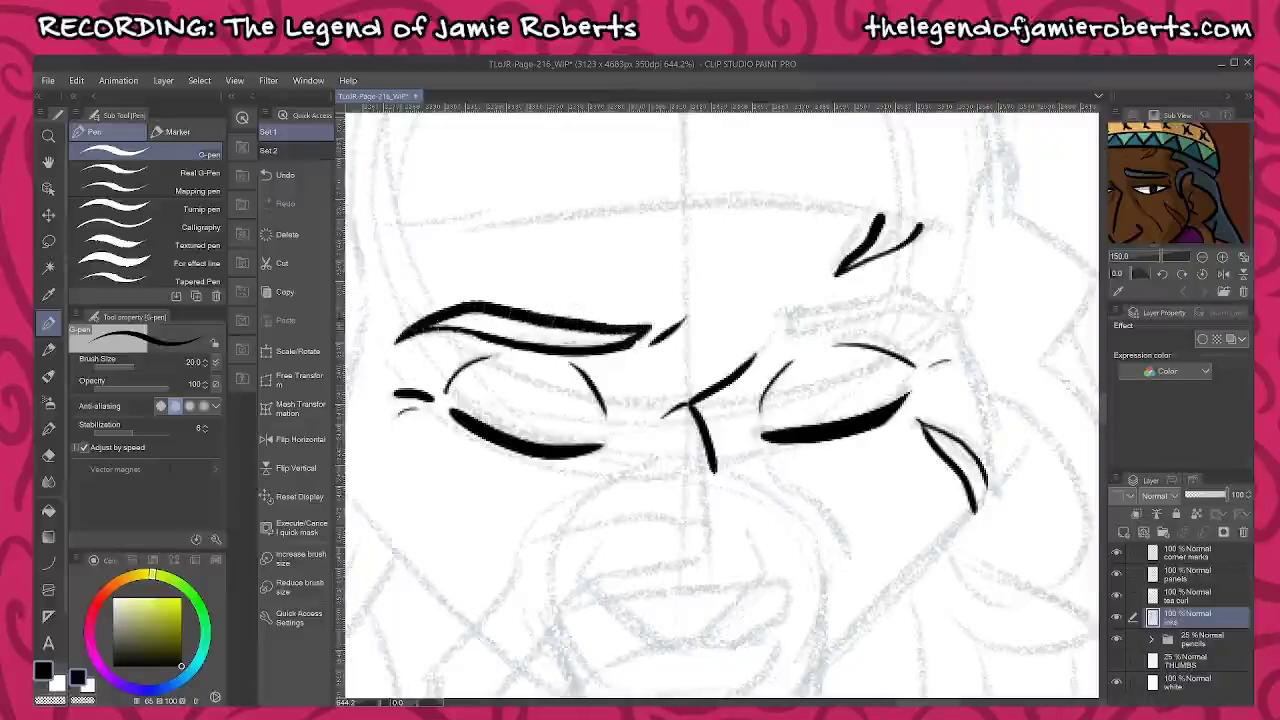
pyautogui.moveTo(796, 305)
pyautogui.mouseDown()
pyautogui.moveTo(778, 336)
pyautogui.moveTo(950, 318)
pyautogui.moveTo(900, 288)
pyautogui.moveTo(794, 318)
pyautogui.moveTo(814, 240)
pyautogui.moveTo(844, 237)
pyautogui.mouseUp()
pyautogui.scroll(-2, 840, 300)
pyautogui.scroll(2, 866, 239)
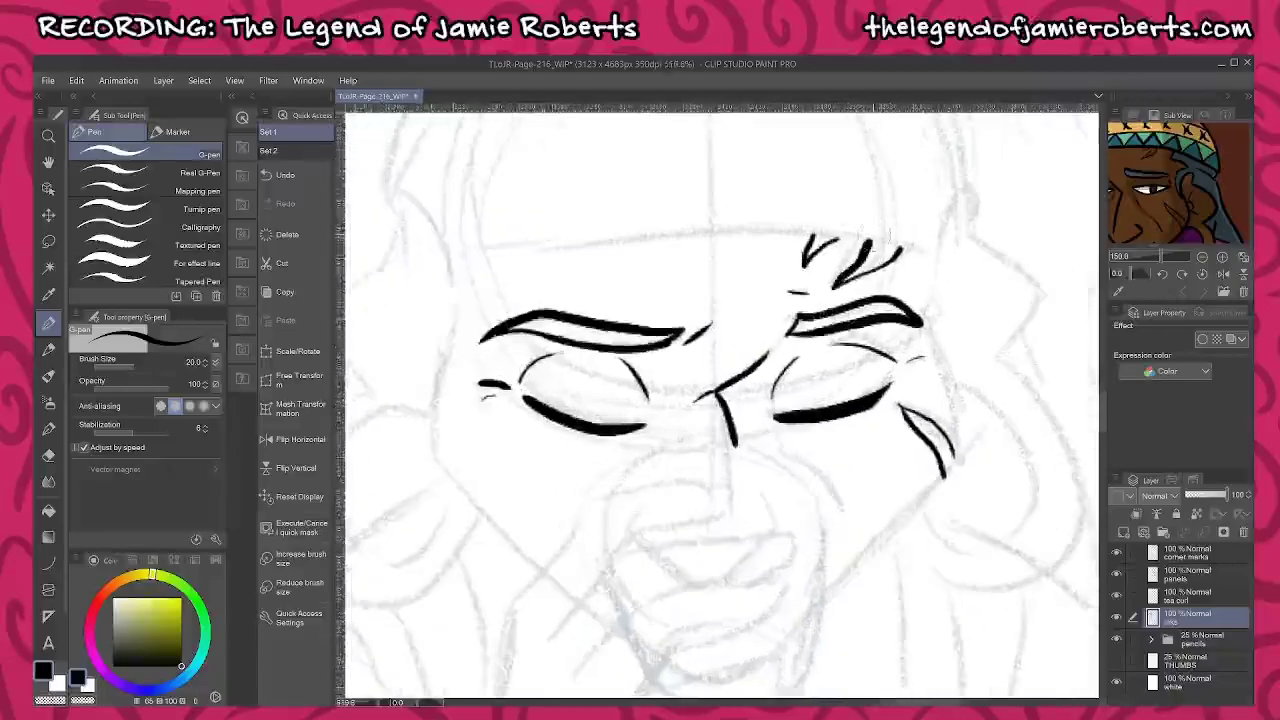
# Ink the headband's curved lower edge across the forehead and the narrow pointed sideburns at both temples
pyautogui.scroll(-1, 927, 212)
pyautogui.moveTo(960, 242)
pyautogui.mouseDown()
pyautogui.moveTo(738, 223)
pyautogui.moveTo(562, 231)
pyautogui.moveTo(433, 261)
pyautogui.moveTo(448, 295)
pyautogui.moveTo(438, 355)
pyautogui.moveTo(444, 300)
pyautogui.mouseUp()
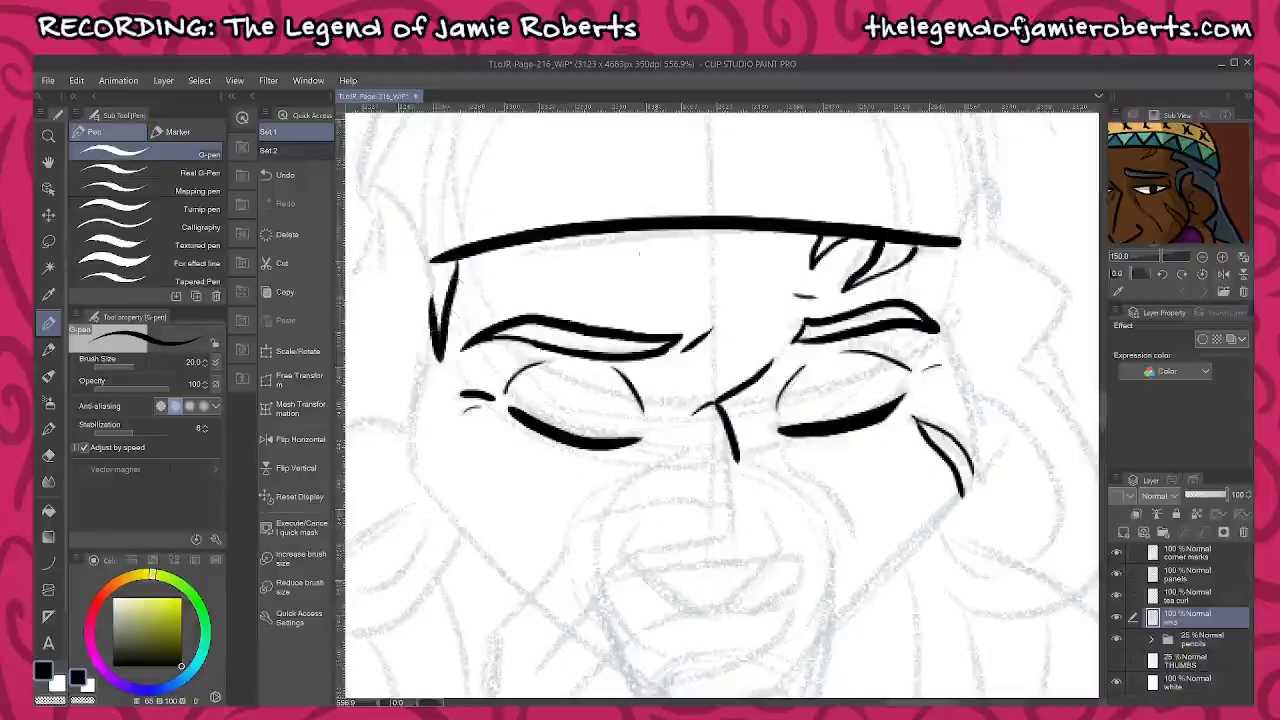
pyautogui.moveTo(926, 244)
pyautogui.mouseDown()
pyautogui.moveTo(944, 338)
pyautogui.moveTo(956, 252)
pyautogui.mouseUp()
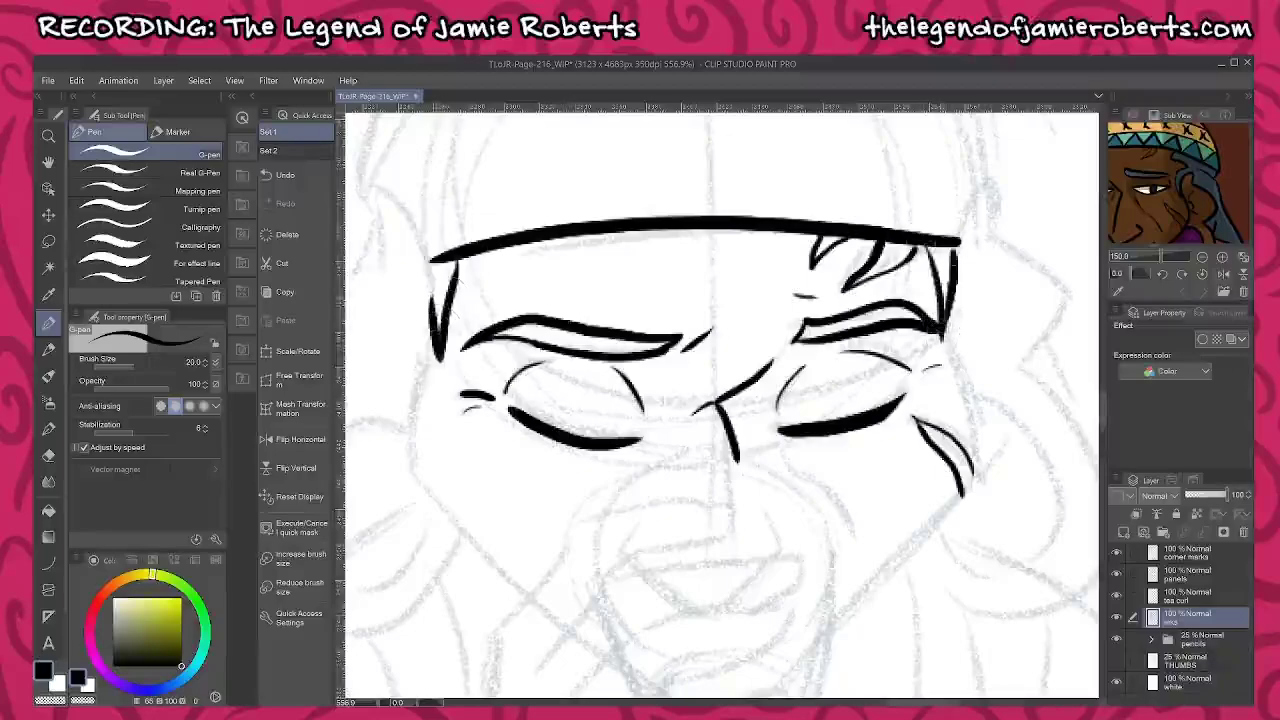
# Ink the face contour on both sides, from the temples around the cheekbones and down towards the jaw
pyautogui.moveTo(938, 300)
pyautogui.mouseDown()
pyautogui.moveTo(980, 434)
pyautogui.moveTo(975, 476)
pyautogui.moveTo(830, 628)
pyautogui.mouseUp()
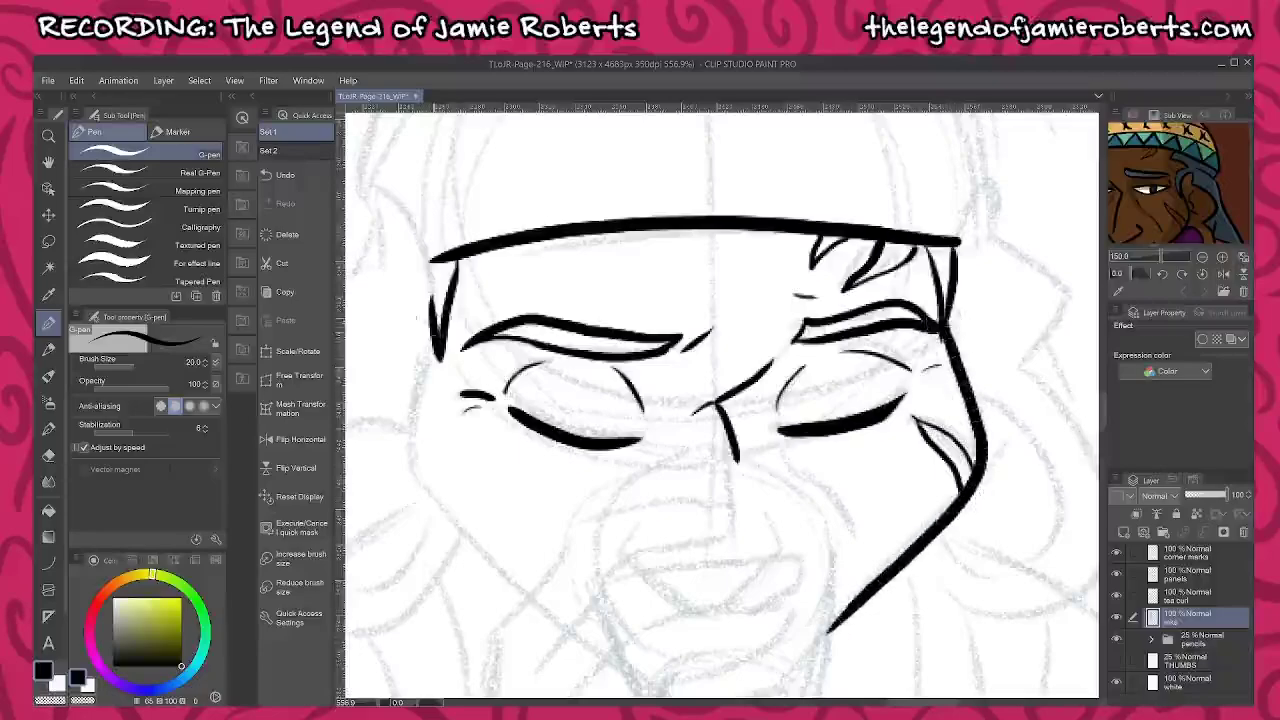
pyautogui.moveTo(440, 296)
pyautogui.mouseDown()
pyautogui.moveTo(414, 420)
pyautogui.moveTo(452, 540)
pyautogui.moveTo(538, 600)
pyautogui.mouseUp()
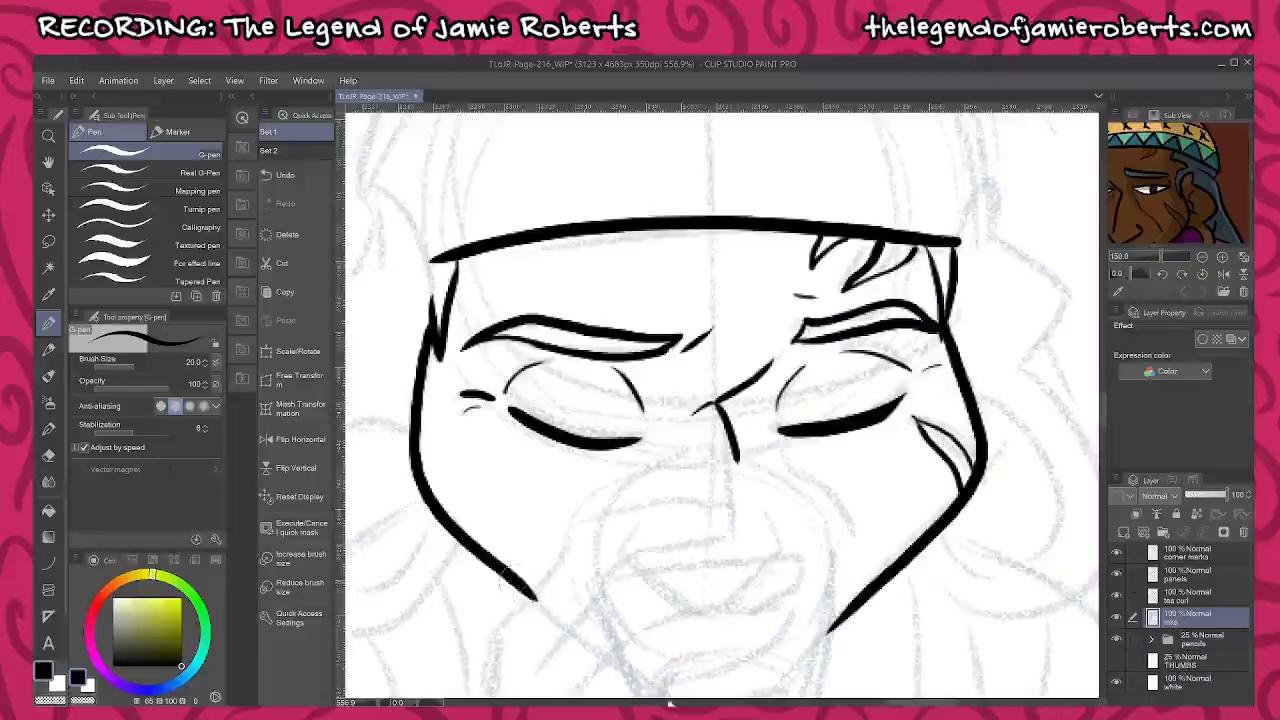
pyautogui.scroll(-3, 783, 322)
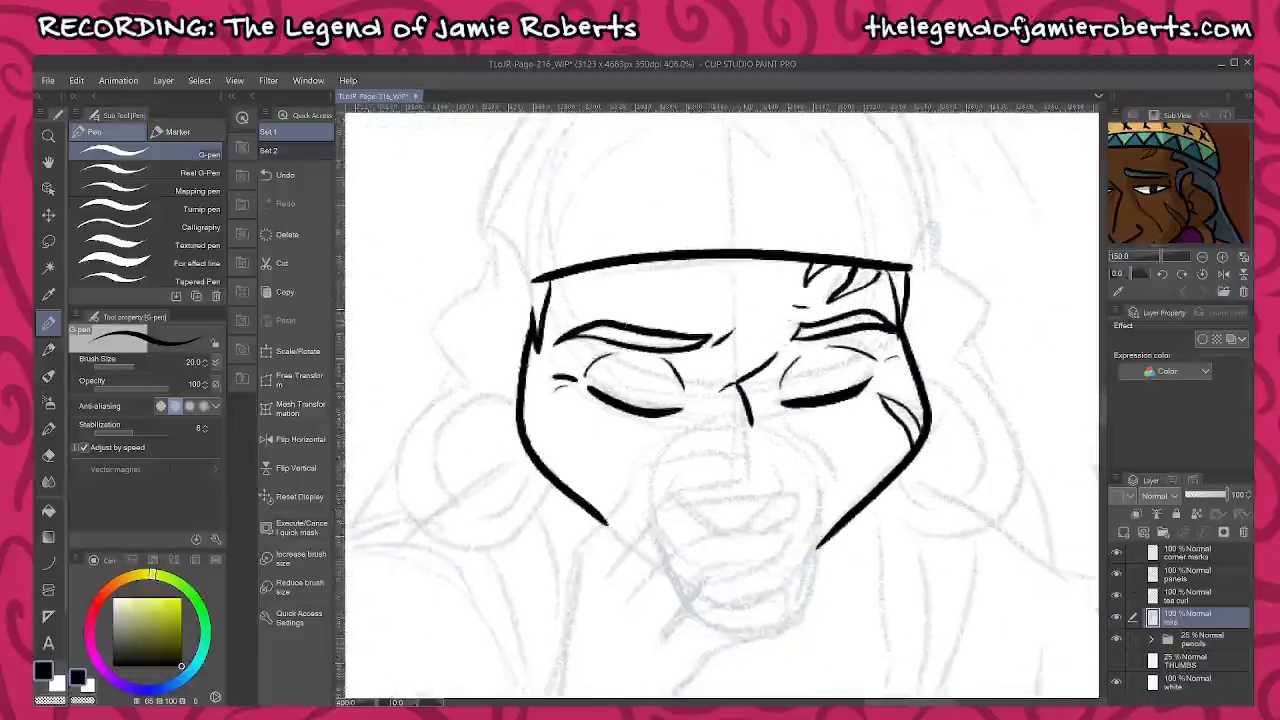
# Ink the ear beside the face at the panel's left side, including its outer contour and inner folds
pyautogui.scroll(5, 488, 266)
pyautogui.moveTo(566, 340)
pyautogui.mouseDown()
pyautogui.moveTo(534, 238)
pyautogui.moveTo(491, 205)
pyautogui.moveTo(500, 275)
pyautogui.moveTo(445, 297)
pyautogui.moveTo(400, 352)
pyautogui.moveTo(462, 437)
pyautogui.mouseUp()
pyautogui.moveTo(538, 400); pyautogui.dragTo(514, 313)
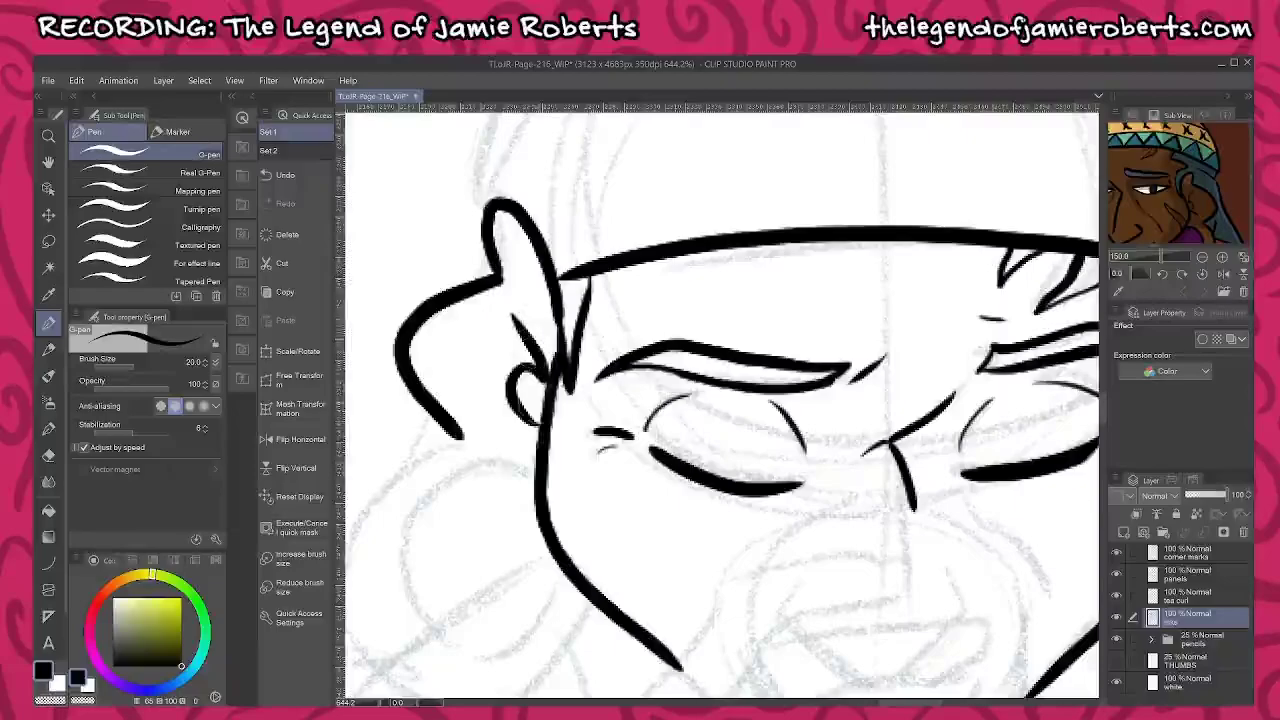
pyautogui.moveTo(541, 428); pyautogui.dragTo(490, 433)
# Ink the large hoop earring below the ear with a thick outer ring and a thinner inner ring
pyautogui.moveTo(560, 500); pyautogui.dragTo(703, 315)
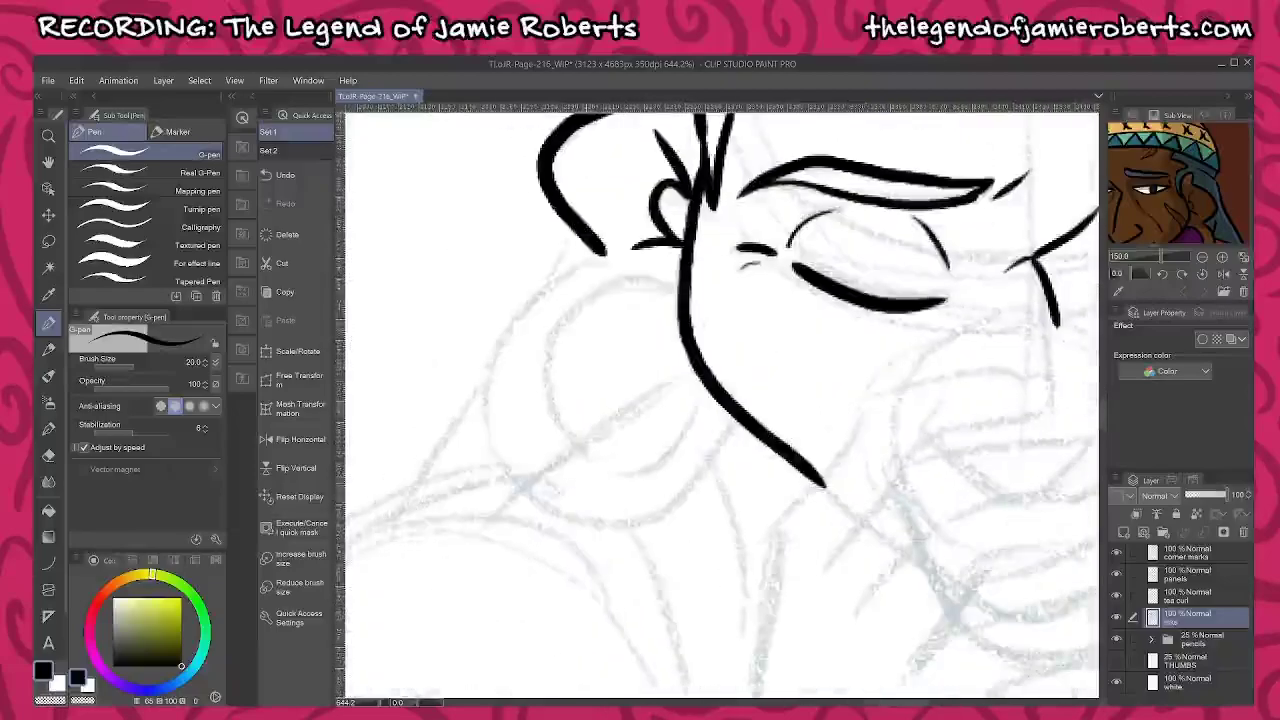
pyautogui.moveTo(604, 250)
pyautogui.mouseDown()
pyautogui.moveTo(526, 300)
pyautogui.moveTo(492, 445)
pyautogui.moveTo(660, 512)
pyautogui.moveTo(740, 450)
pyautogui.moveTo(708, 480)
pyautogui.mouseUp()
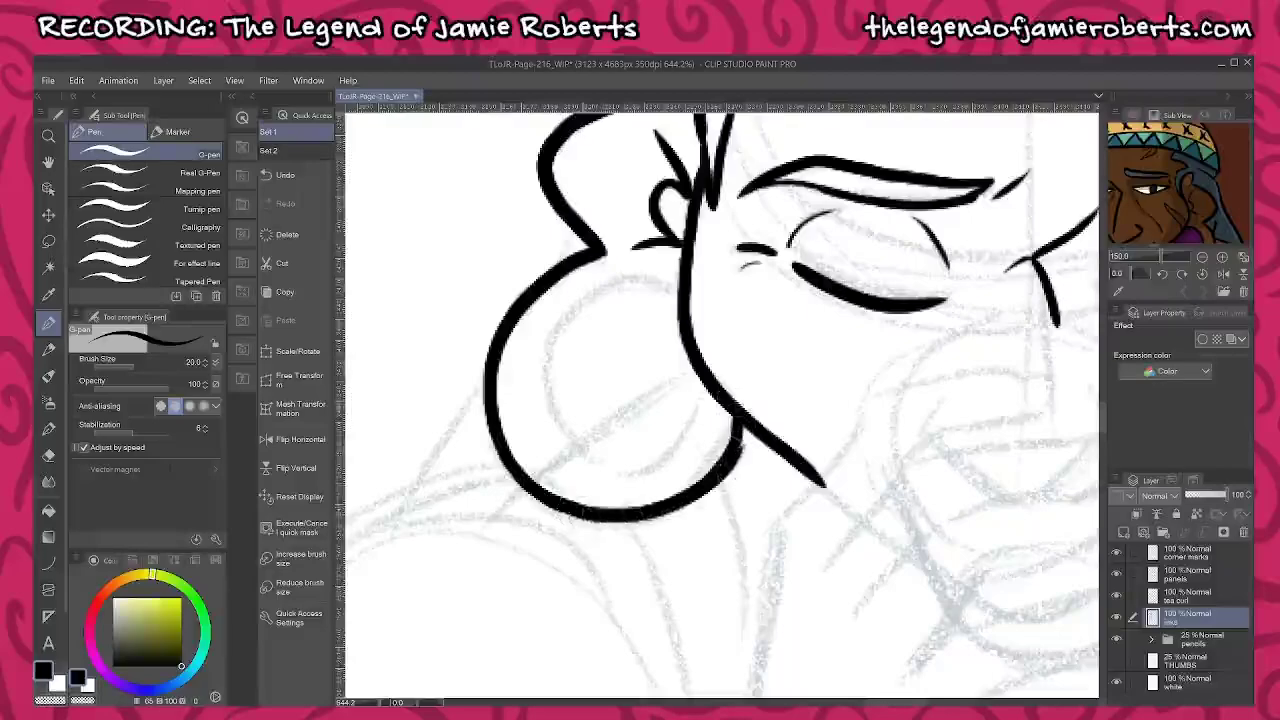
pyautogui.moveTo(676, 290)
pyautogui.mouseDown()
pyautogui.moveTo(609, 291)
pyautogui.moveTo(564, 329)
pyautogui.moveTo(549, 397)
pyautogui.moveTo(591, 461)
pyautogui.moveTo(695, 421)
pyautogui.moveTo(706, 384)
pyautogui.mouseUp()
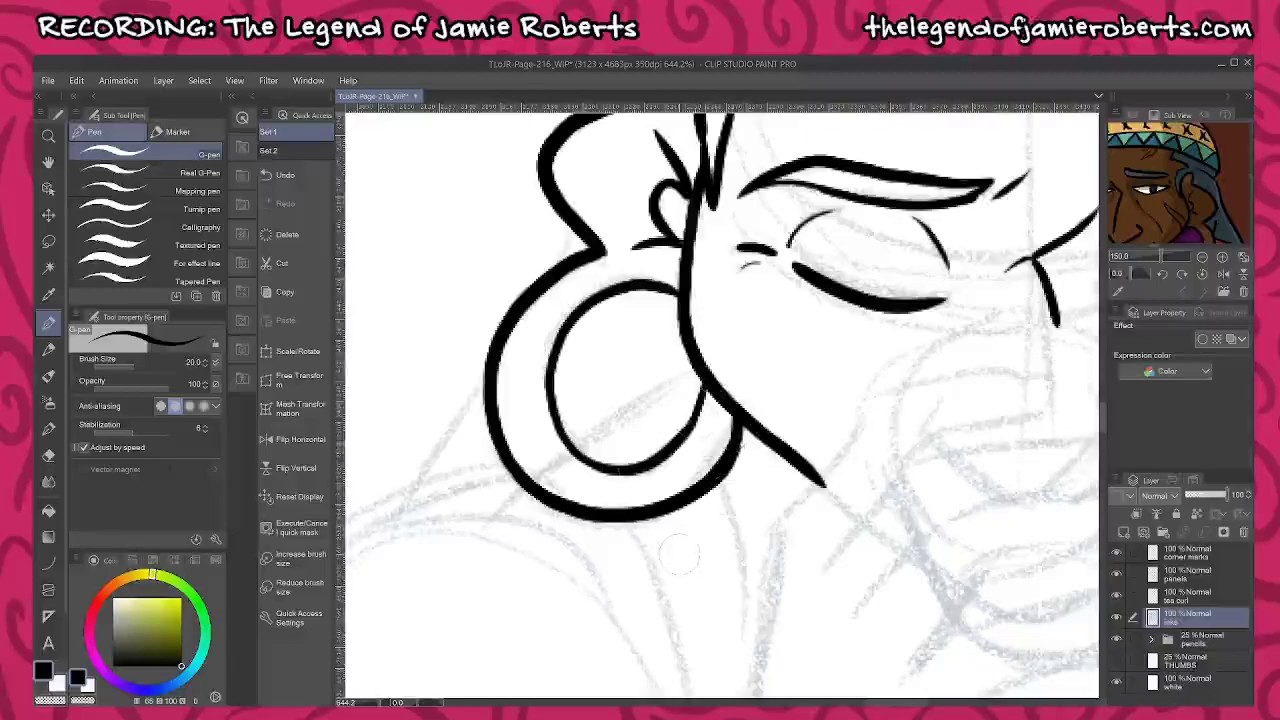
# Ink the shoulder's thick outer curve from the hoop earring and a thinner contour line inside it
pyautogui.moveTo(680, 555); pyautogui.dragTo(786, 397)
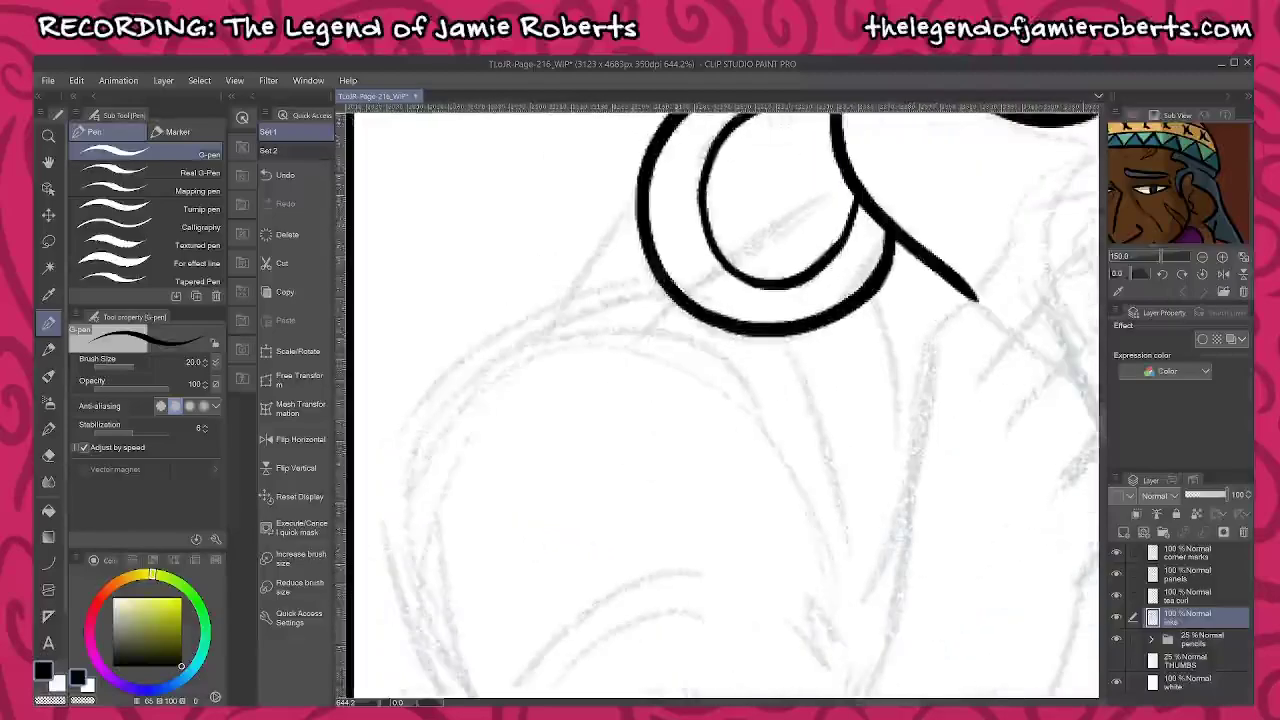
pyautogui.moveTo(668, 290)
pyautogui.mouseDown()
pyautogui.moveTo(596, 276)
pyautogui.moveTo(398, 562)
pyautogui.mouseUp()
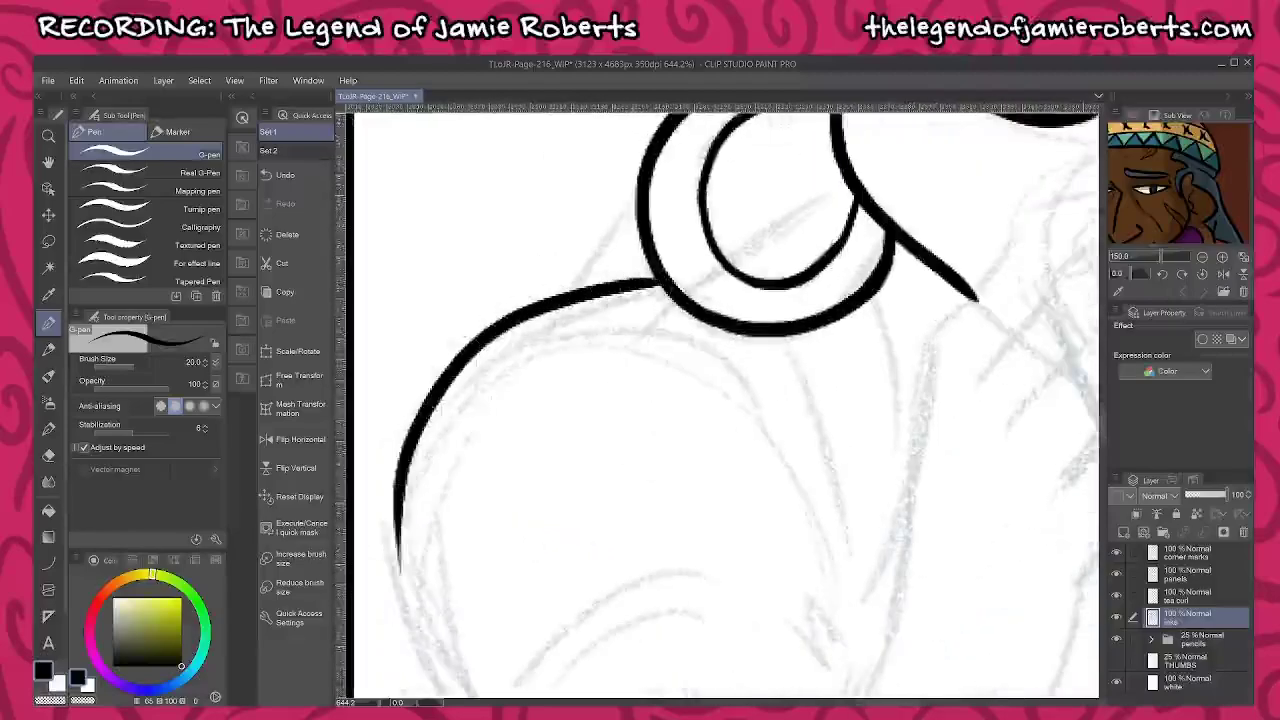
pyautogui.moveTo(434, 410)
pyautogui.mouseDown()
pyautogui.moveTo(652, 338)
pyautogui.moveTo(808, 484)
pyautogui.moveTo(855, 285)
pyautogui.mouseUp()
# Ink the arm's lower contours and curved fold lines, running the outer arm line down to the panel border
pyautogui.moveTo(870, 421); pyautogui.dragTo(745, 601)
pyautogui.moveTo(758, 345); pyautogui.dragTo(822, 478)
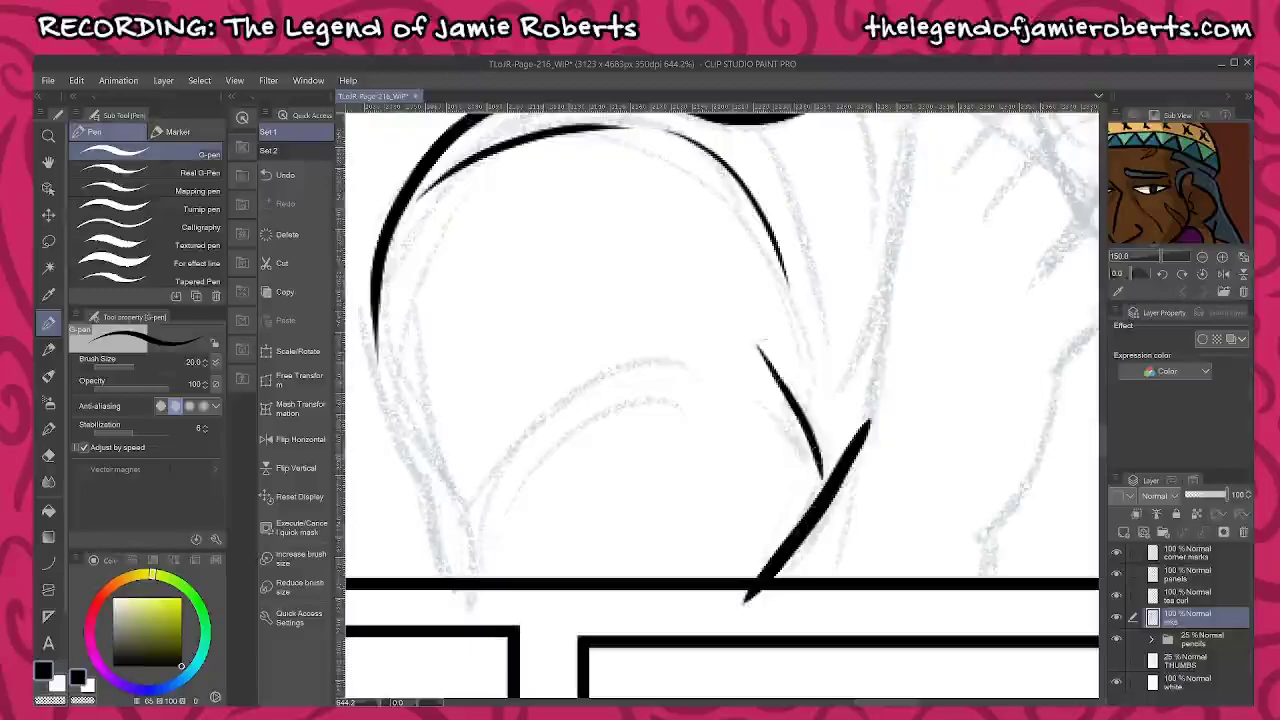
pyautogui.moveTo(446, 576)
pyautogui.mouseDown()
pyautogui.moveTo(648, 352)
pyautogui.moveTo(548, 438)
pyautogui.moveTo(522, 484)
pyautogui.mouseUp()
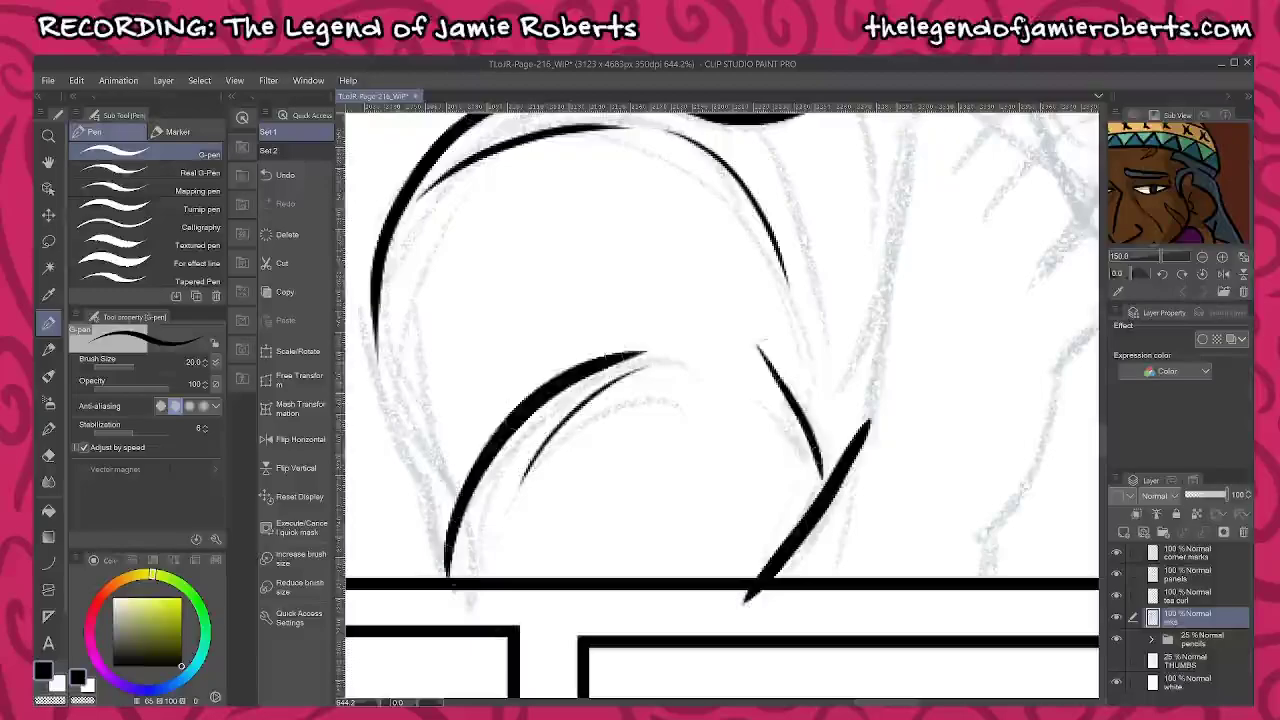
pyautogui.moveTo(372, 296)
pyautogui.mouseDown()
pyautogui.moveTo(378, 384)
pyautogui.moveTo(438, 554)
pyautogui.moveTo(430, 578)
pyautogui.mouseUp()
pyautogui.moveTo(820, 396); pyautogui.dragTo(782, 594)
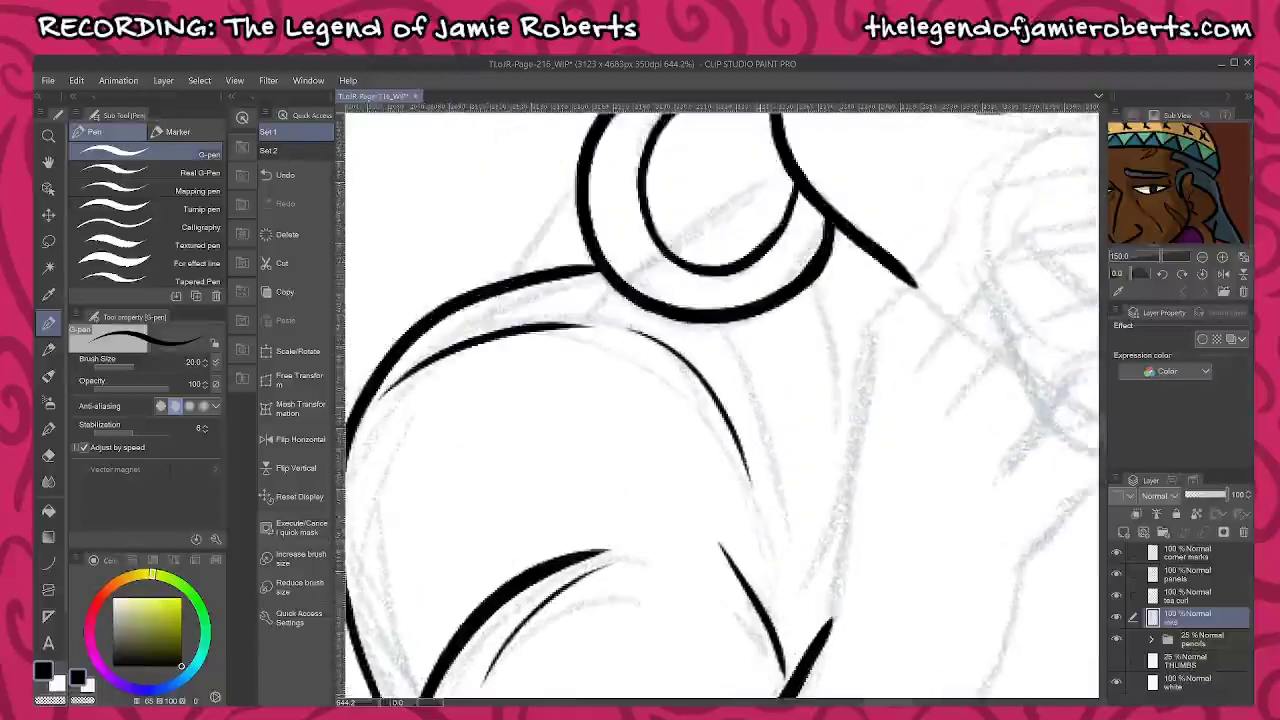
# Ink the short fold line inside the upper arm and trim the arm line's overshoot below the panel border
pyautogui.moveTo(762, 522)
pyautogui.mouseDown()
pyautogui.moveTo(782, 628)
pyautogui.moveTo(808, 511)
pyautogui.moveTo(792, 526)
pyautogui.mouseUp()
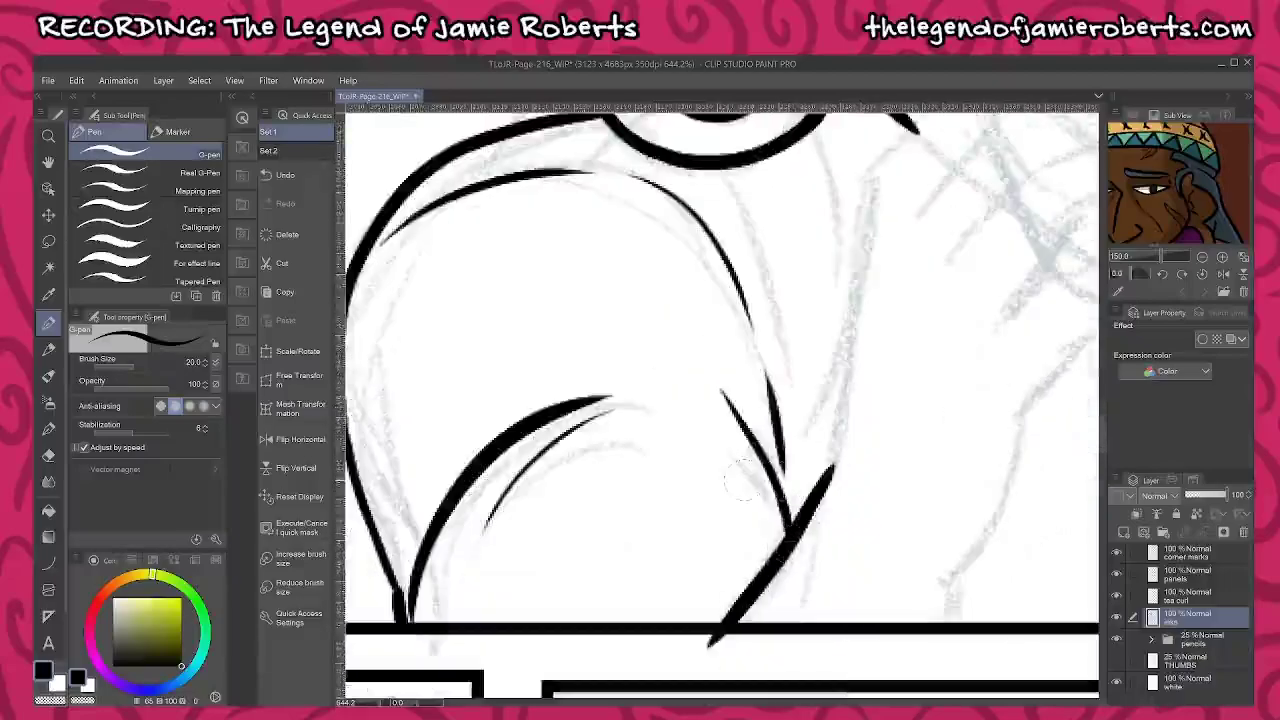
pyautogui.moveTo(742, 646); pyautogui.dragTo(713, 648)
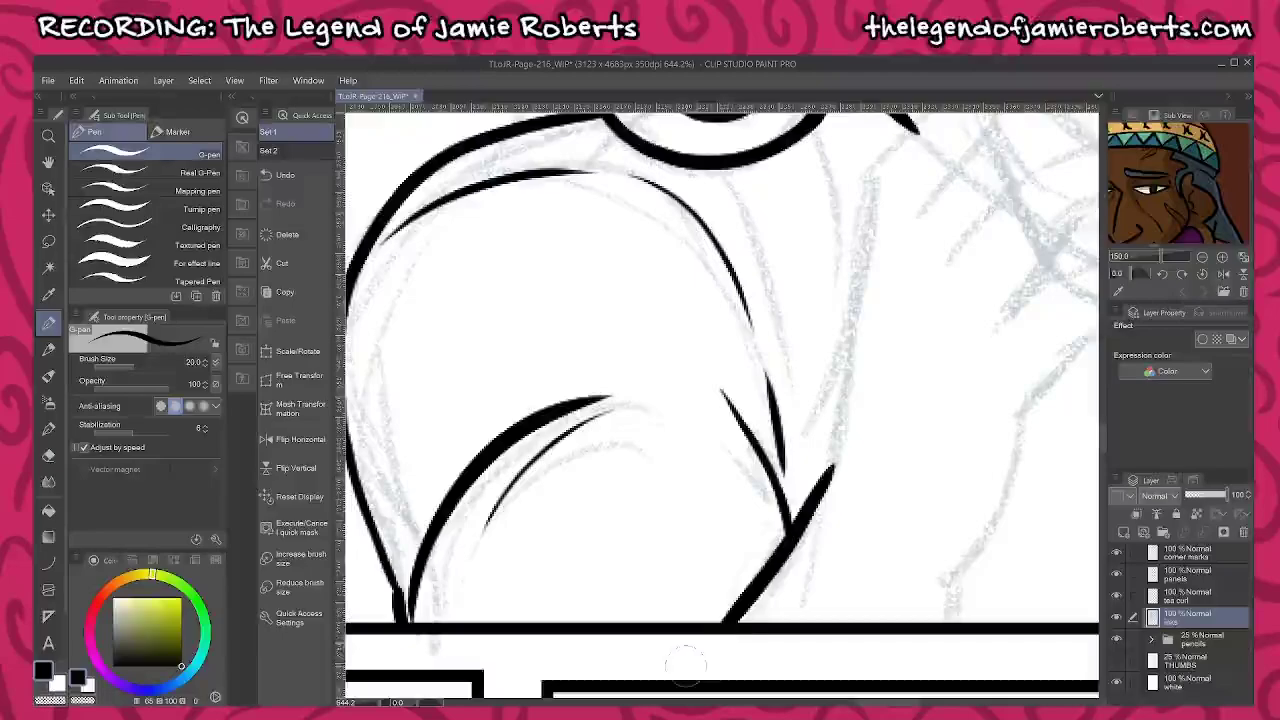
# Ink both edges of the raised forearm and wrist, from the hand down toward the panel border
pyautogui.moveTo(925, 477); pyautogui.dragTo(772, 469)
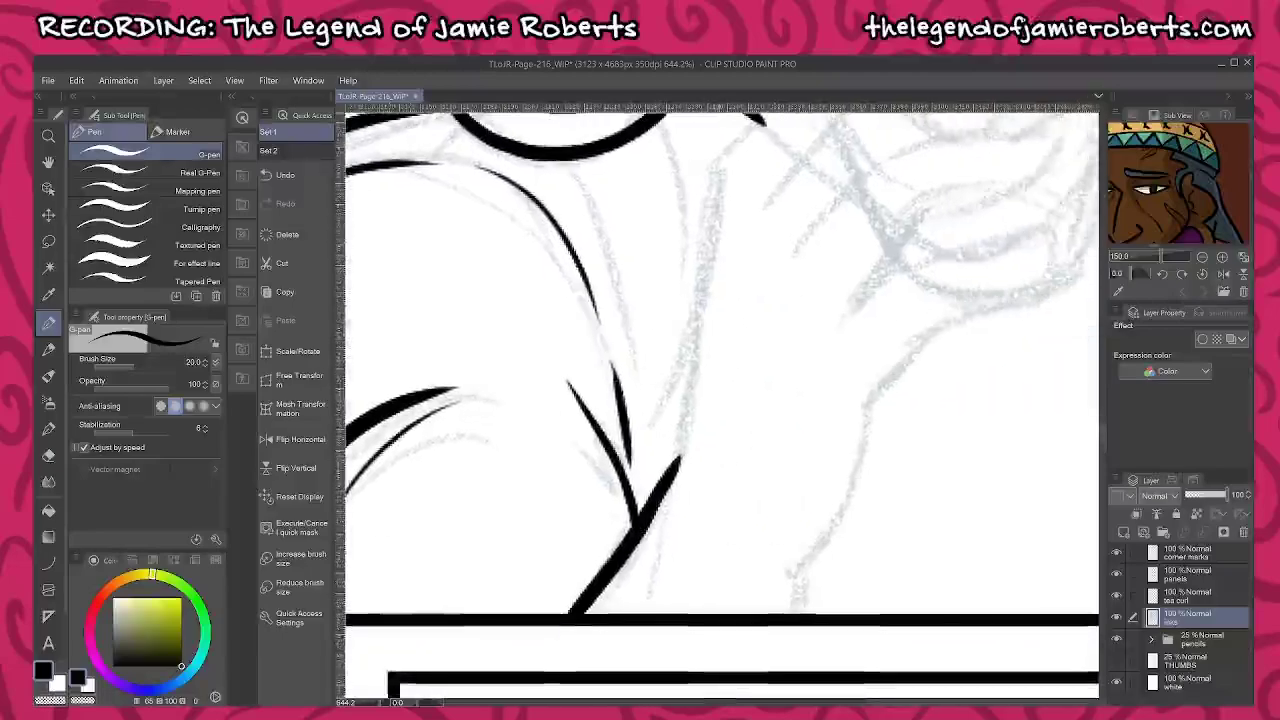
pyautogui.moveTo(723, 151)
pyautogui.mouseDown()
pyautogui.moveTo(690, 384)
pyautogui.moveTo(640, 522)
pyautogui.mouseUp()
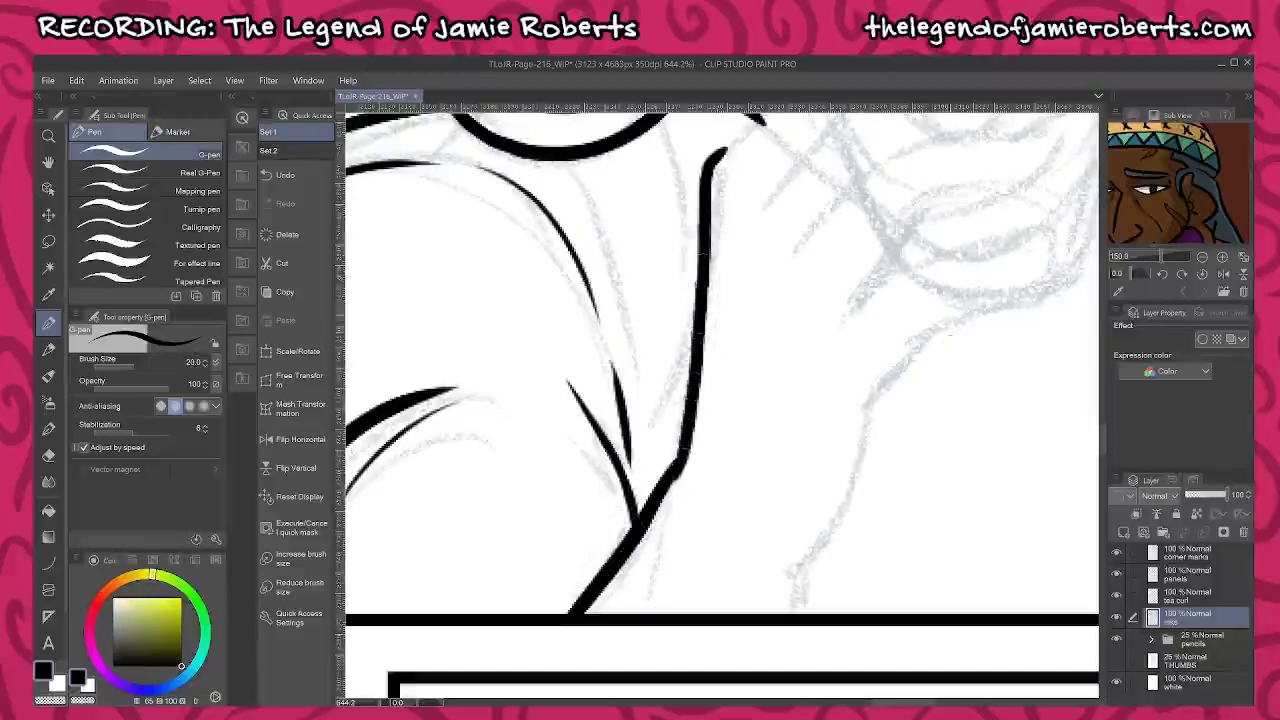
pyautogui.moveTo(946, 318)
pyautogui.mouseDown()
pyautogui.moveTo(867, 396)
pyautogui.moveTo(866, 472)
pyautogui.moveTo(782, 576)
pyautogui.moveTo(798, 580)
pyautogui.moveTo(800, 626)
pyautogui.mouseUp()
# Ink the little finger and ring finger of the raised hand with bent knuckles and rounded fingertips
pyautogui.moveTo(960, 464); pyautogui.dragTo(777, 616)
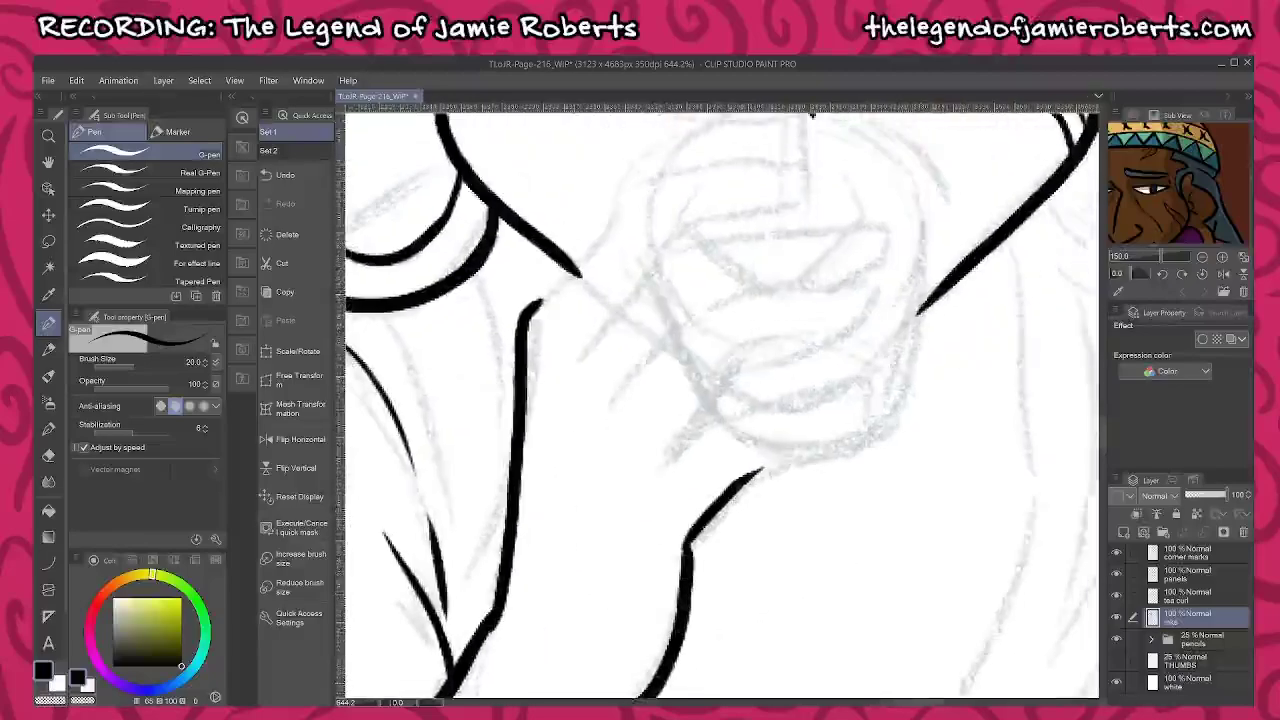
pyautogui.moveTo(655, 468); pyautogui.dragTo(728, 408)
pyautogui.moveTo(728, 408)
pyautogui.mouseDown()
pyautogui.moveTo(868, 389)
pyautogui.moveTo(838, 443)
pyautogui.moveTo(773, 460)
pyautogui.moveTo(738, 492)
pyautogui.mouseUp()
pyautogui.moveTo(605, 405)
pyautogui.mouseDown()
pyautogui.moveTo(712, 305)
pyautogui.moveTo(795, 284)
pyautogui.moveTo(872, 300)
pyautogui.mouseUp()
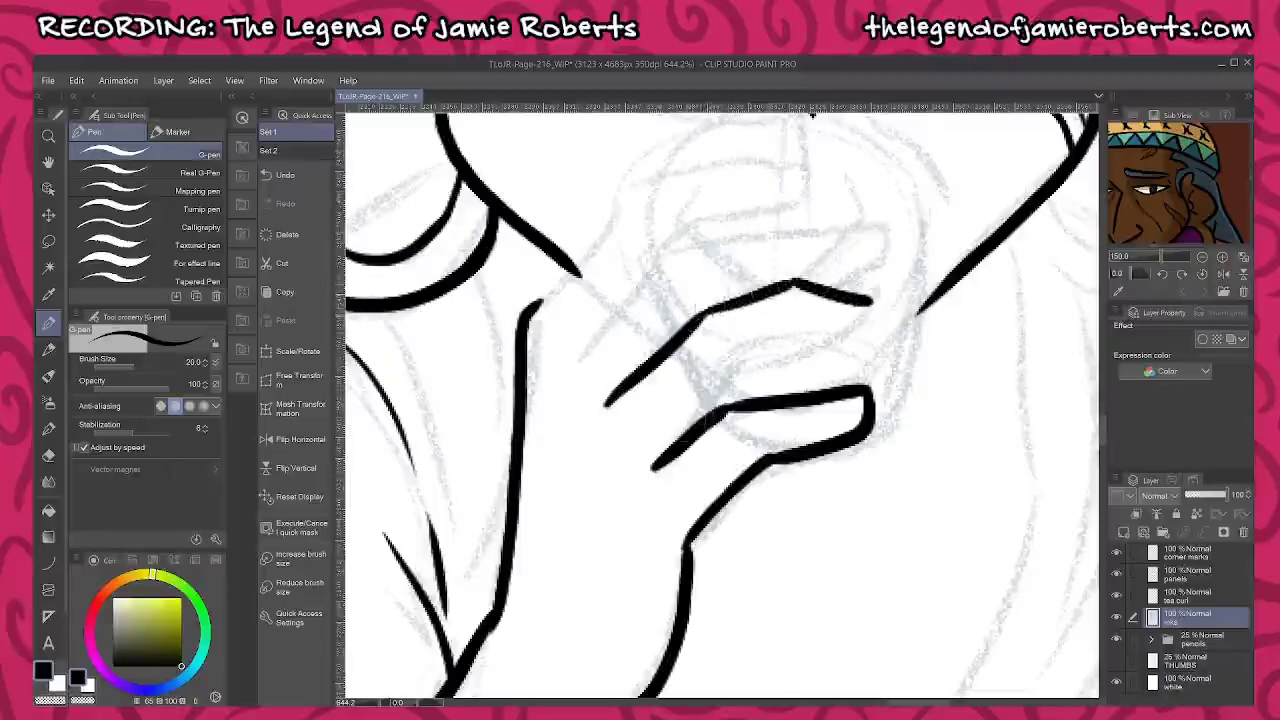
pyautogui.moveTo(672, 448)
pyautogui.mouseDown()
pyautogui.moveTo(730, 374)
pyautogui.moveTo(860, 334)
pyautogui.moveTo(852, 300)
pyautogui.mouseUp()
# Ink the middle and index fingers of the raised hand, joining the index finger's upper line to the wrist
pyautogui.moveTo(580, 352)
pyautogui.mouseDown()
pyautogui.moveTo(670, 250)
pyautogui.moveTo(767, 218)
pyautogui.moveTo(840, 240)
pyautogui.mouseUp()
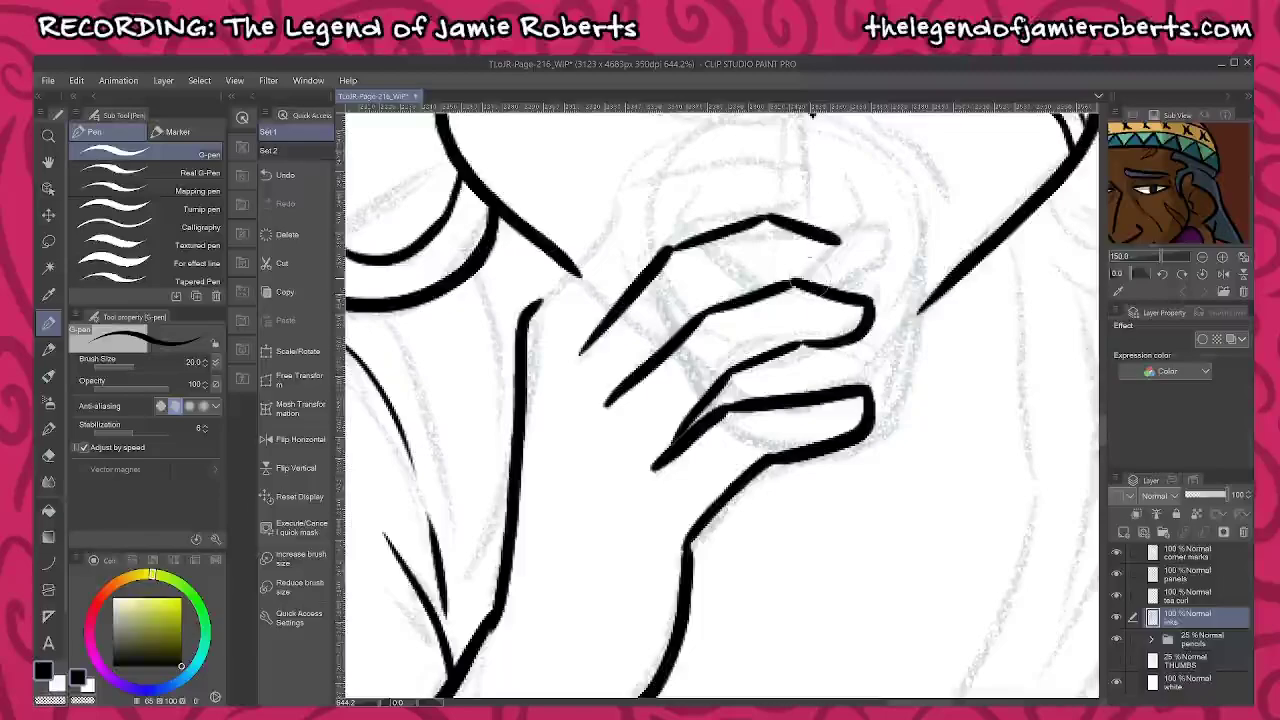
pyautogui.moveTo(712, 310)
pyautogui.mouseDown()
pyautogui.moveTo(772, 276)
pyautogui.moveTo(814, 282)
pyautogui.mouseUp()
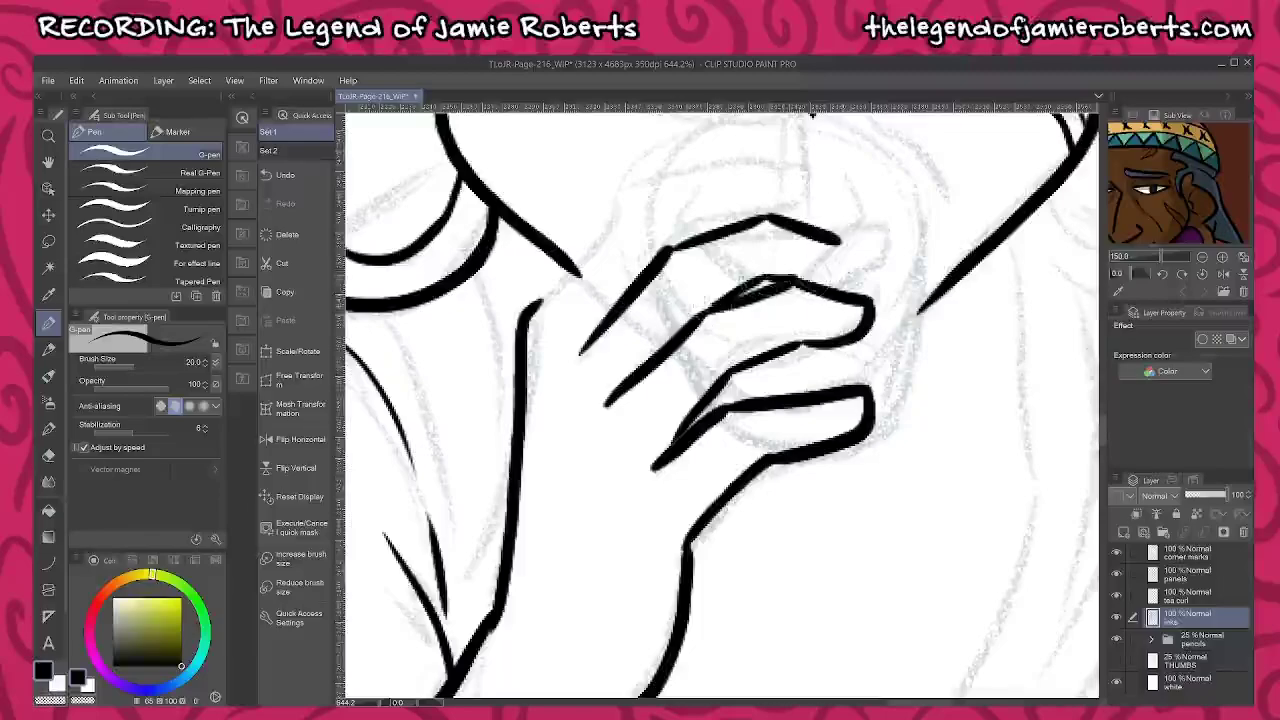
pyautogui.moveTo(840, 240)
pyautogui.mouseDown()
pyautogui.moveTo(820, 286)
pyautogui.moveTo(845, 246)
pyautogui.moveTo(842, 268)
pyautogui.moveTo(823, 280)
pyautogui.mouseUp()
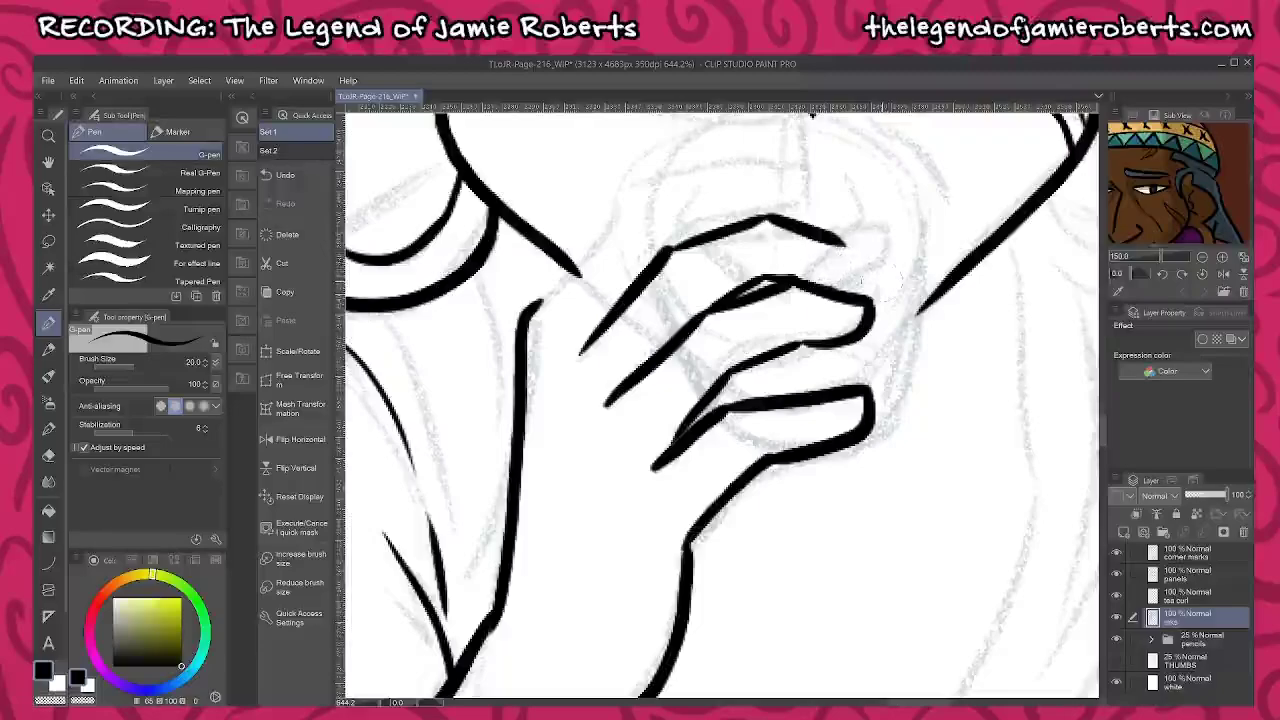
pyautogui.moveTo(809, 226)
pyautogui.mouseDown()
pyautogui.moveTo(860, 246)
pyautogui.moveTo(850, 268)
pyautogui.moveTo(804, 282)
pyautogui.mouseUp()
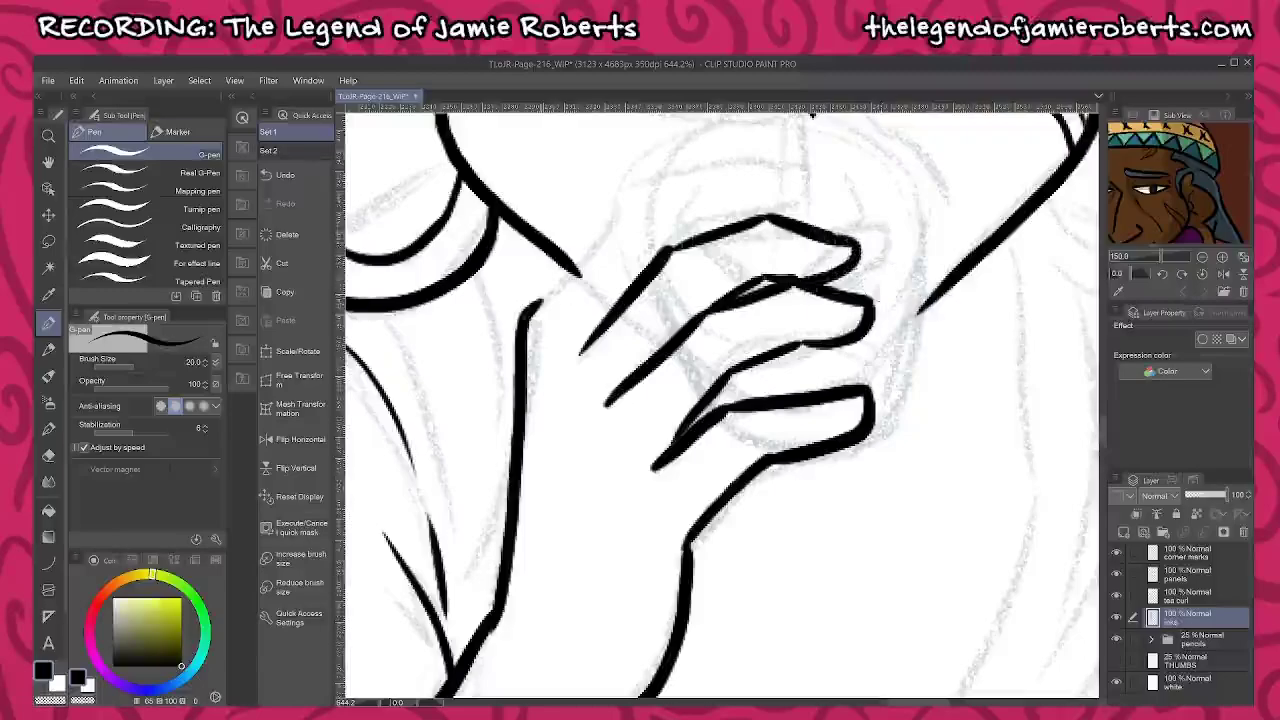
pyautogui.moveTo(526, 312)
pyautogui.mouseDown()
pyautogui.moveTo(626, 198)
pyautogui.moveTo(735, 172)
pyautogui.mouseUp()
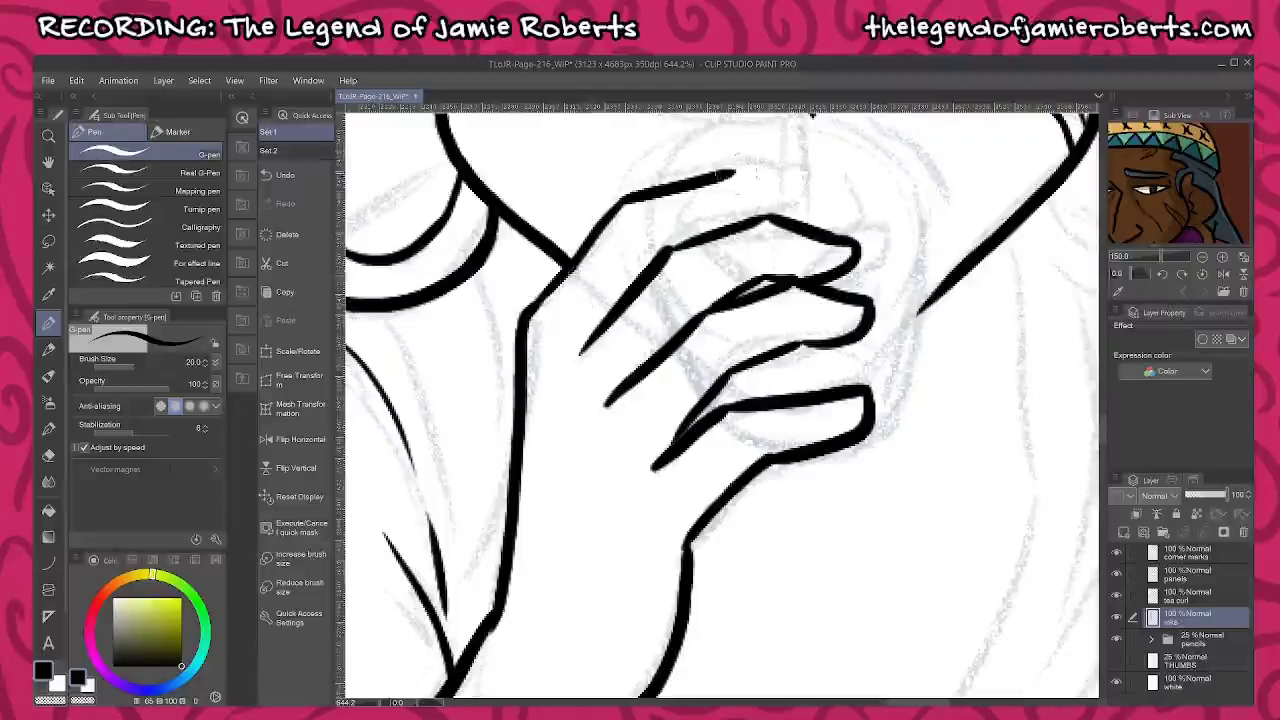
pyautogui.moveTo(722, 172)
pyautogui.mouseDown()
pyautogui.moveTo(776, 165)
pyautogui.moveTo(772, 214)
pyautogui.mouseUp()
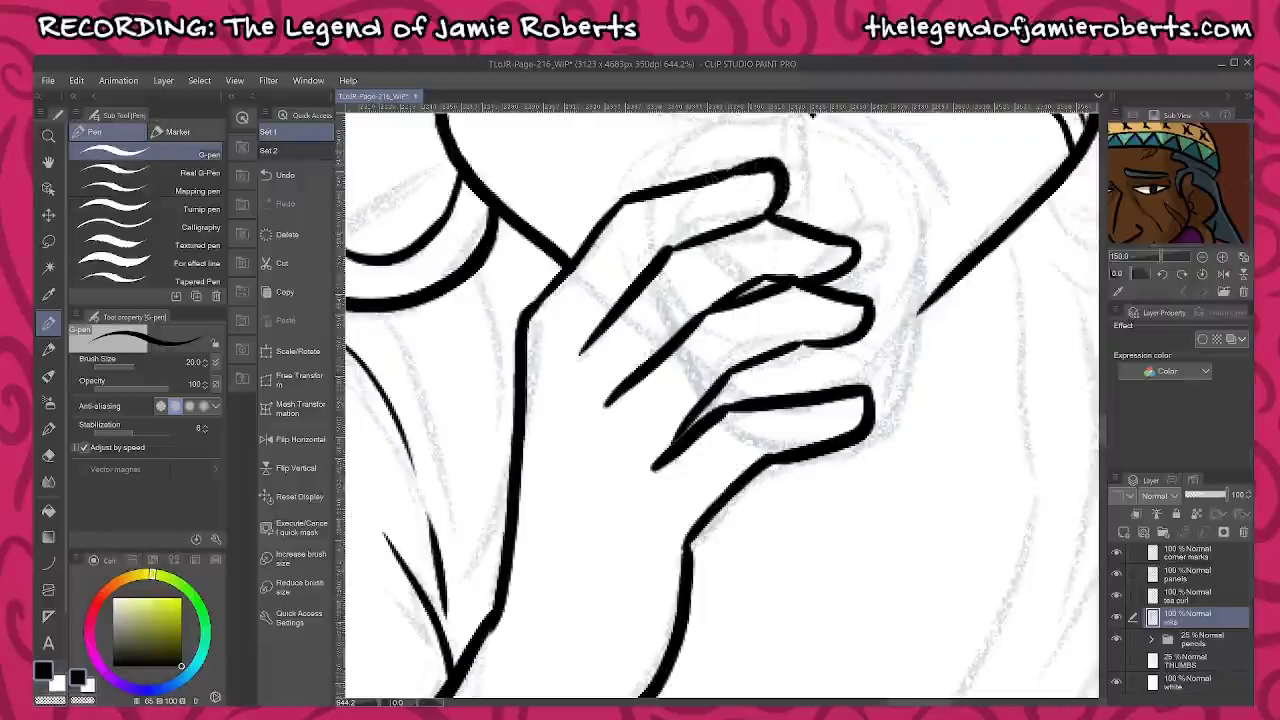
# Ink the bottom and right side of the cup held to the mouth, trim the overlapping corner, and add its inner base curve
pyautogui.moveTo(920, 319); pyautogui.dragTo(904, 373)
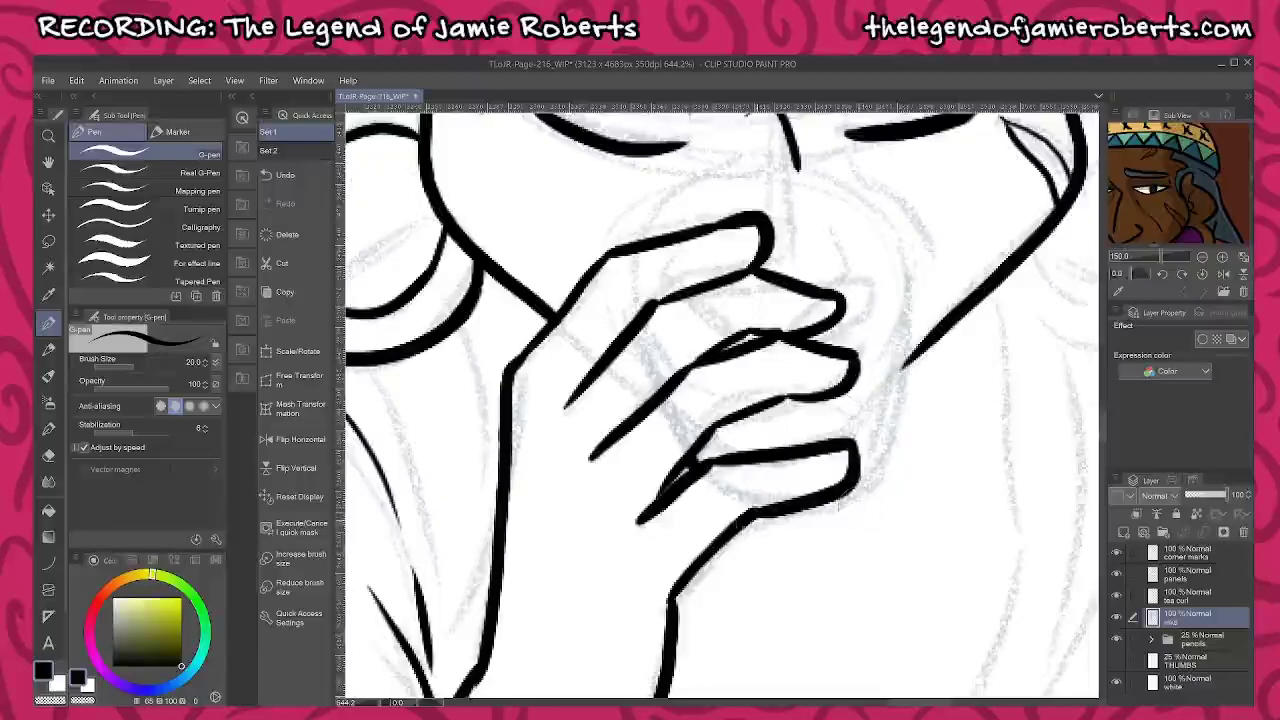
pyautogui.moveTo(754, 521); pyautogui.dragTo(895, 469)
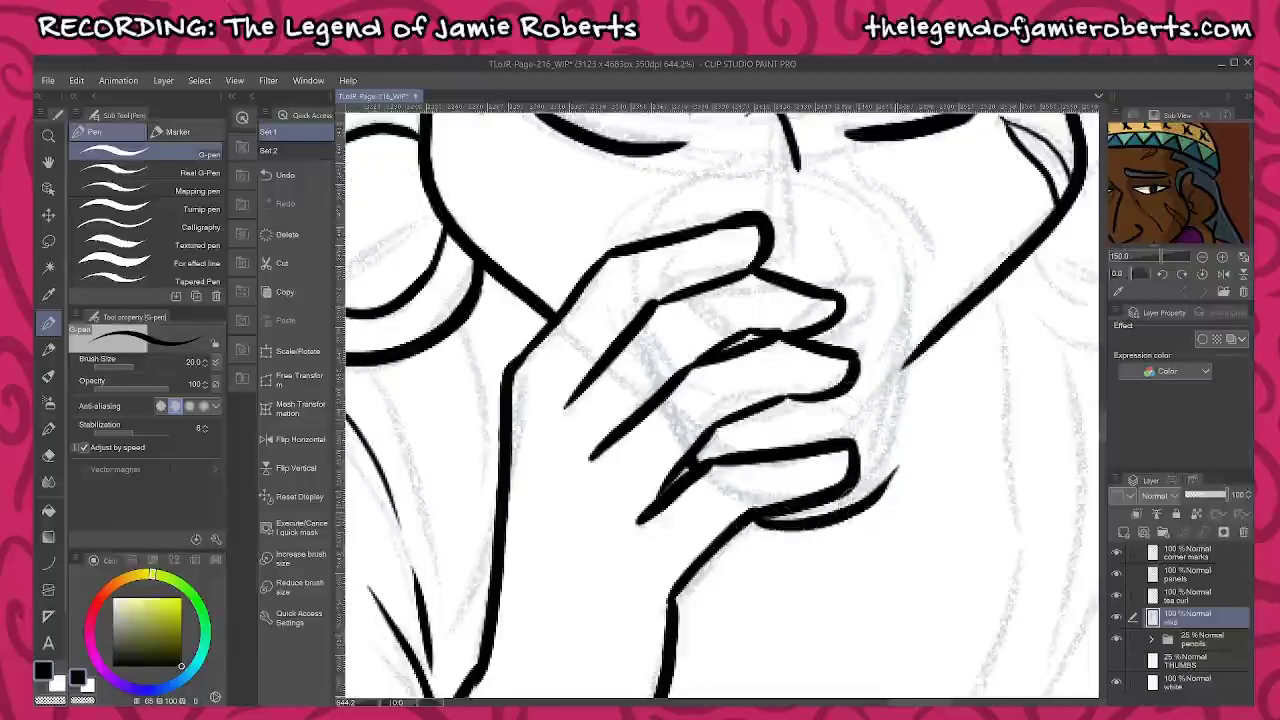
pyautogui.moveTo(884, 210)
pyautogui.mouseDown()
pyautogui.moveTo(908, 288)
pyautogui.moveTo(912, 386)
pyautogui.moveTo(872, 494)
pyautogui.mouseUp()
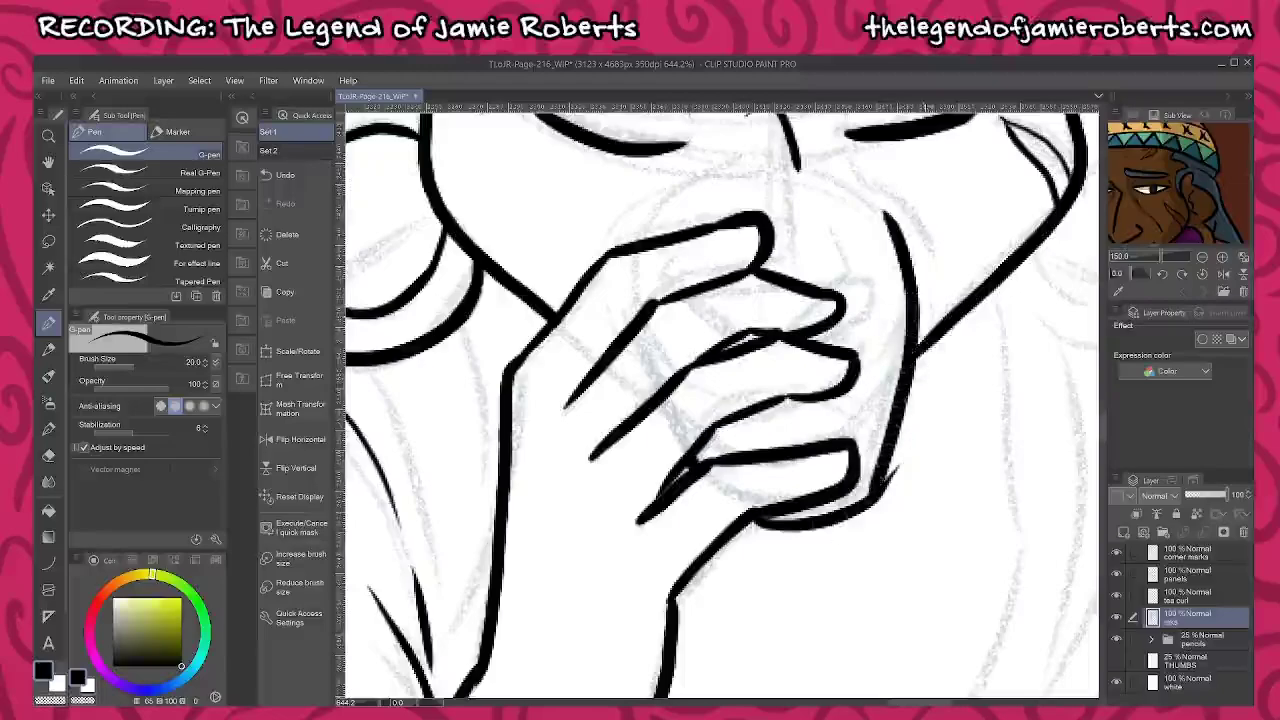
pyautogui.moveTo(902, 464); pyautogui.dragTo(866, 516)
pyautogui.moveTo(892, 455); pyautogui.dragTo(868, 506)
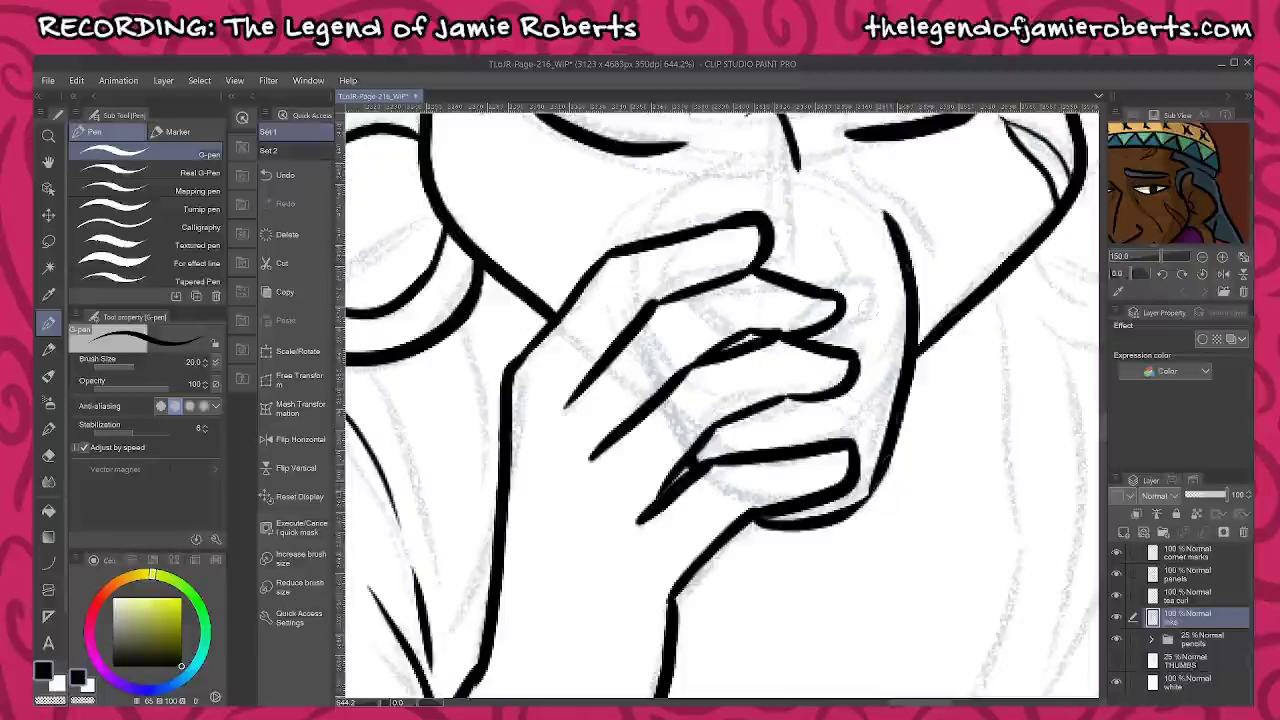
pyautogui.moveTo(872, 434); pyautogui.dragTo(788, 402)
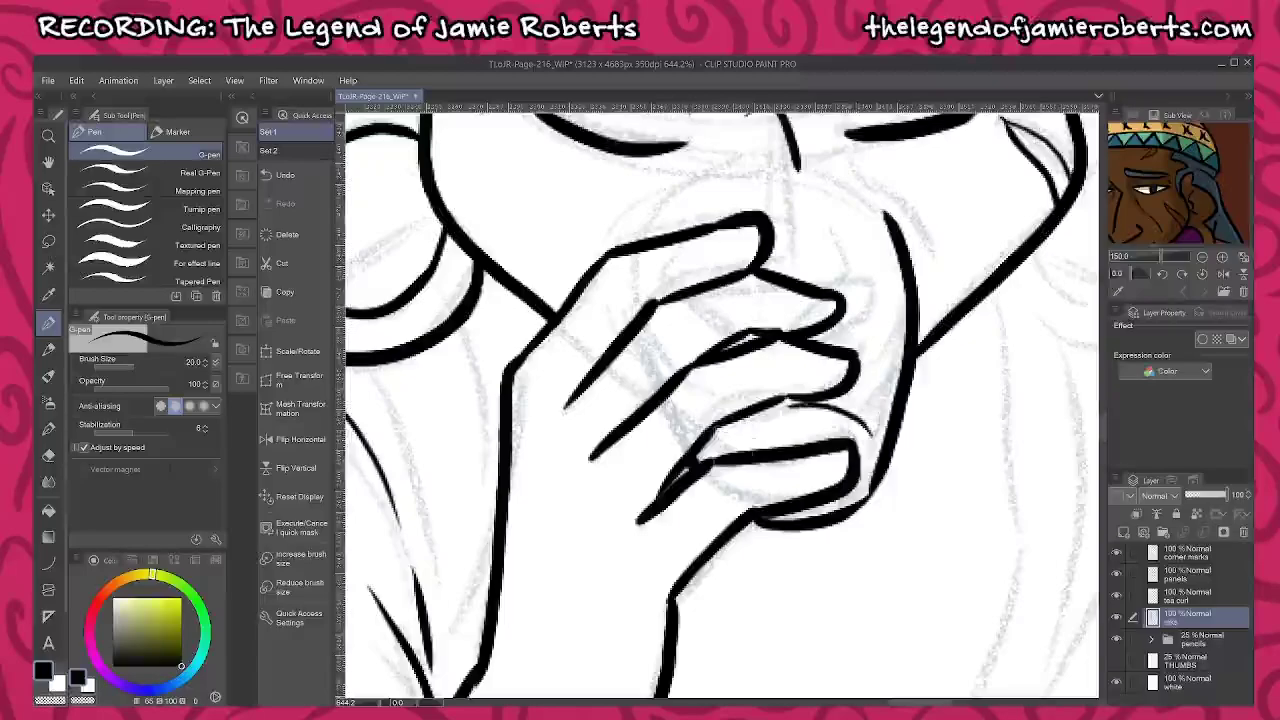
# Ink the cup's thick upper curve below the nose and add a thin cheek crease above the index finger
pyautogui.scroll(3, 867, 266)
pyautogui.moveTo(905, 340)
pyautogui.mouseDown()
pyautogui.moveTo(866, 304)
pyautogui.moveTo(650, 348)
pyautogui.mouseUp()
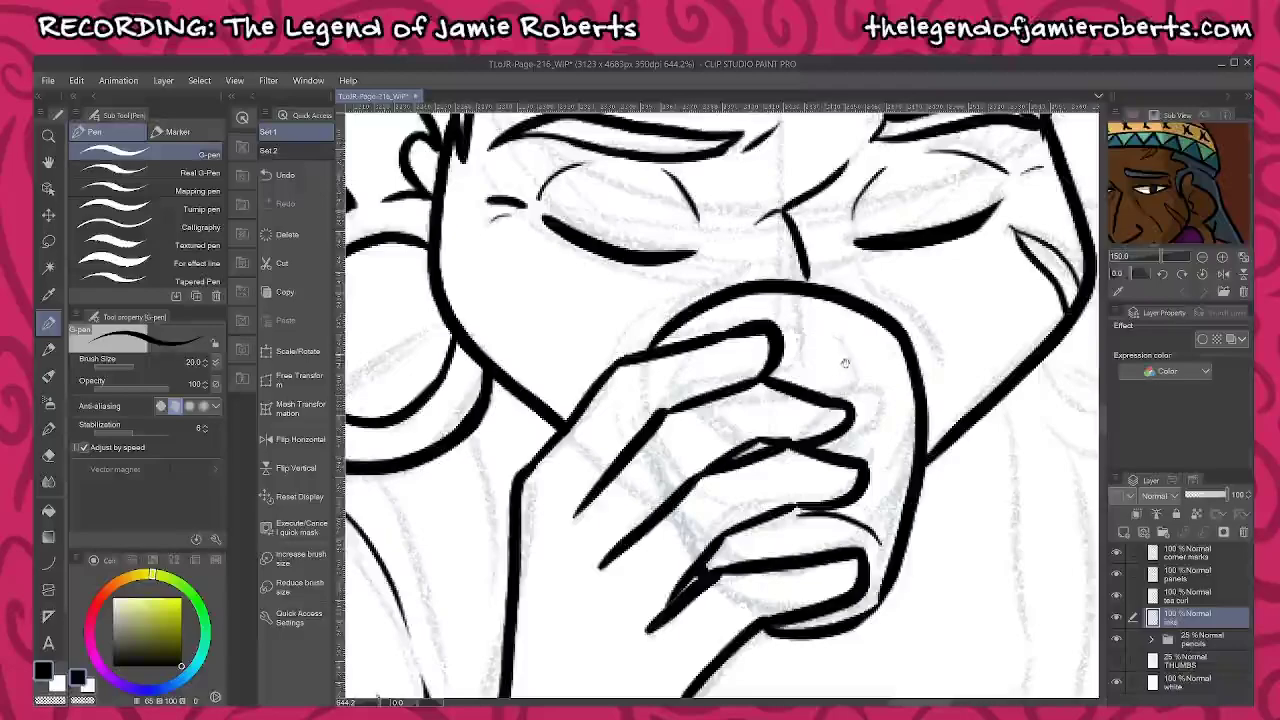
pyautogui.scroll(3, 846, 362)
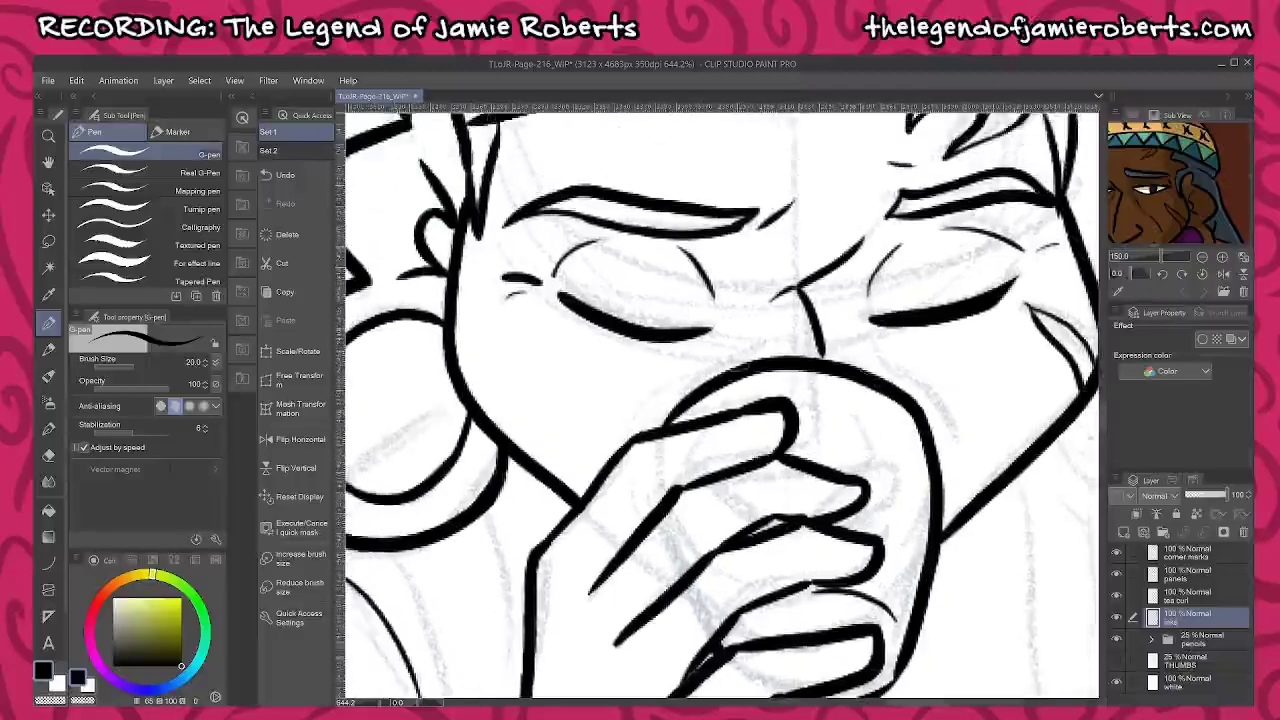
pyautogui.moveTo(689, 372); pyautogui.dragTo(599, 426)
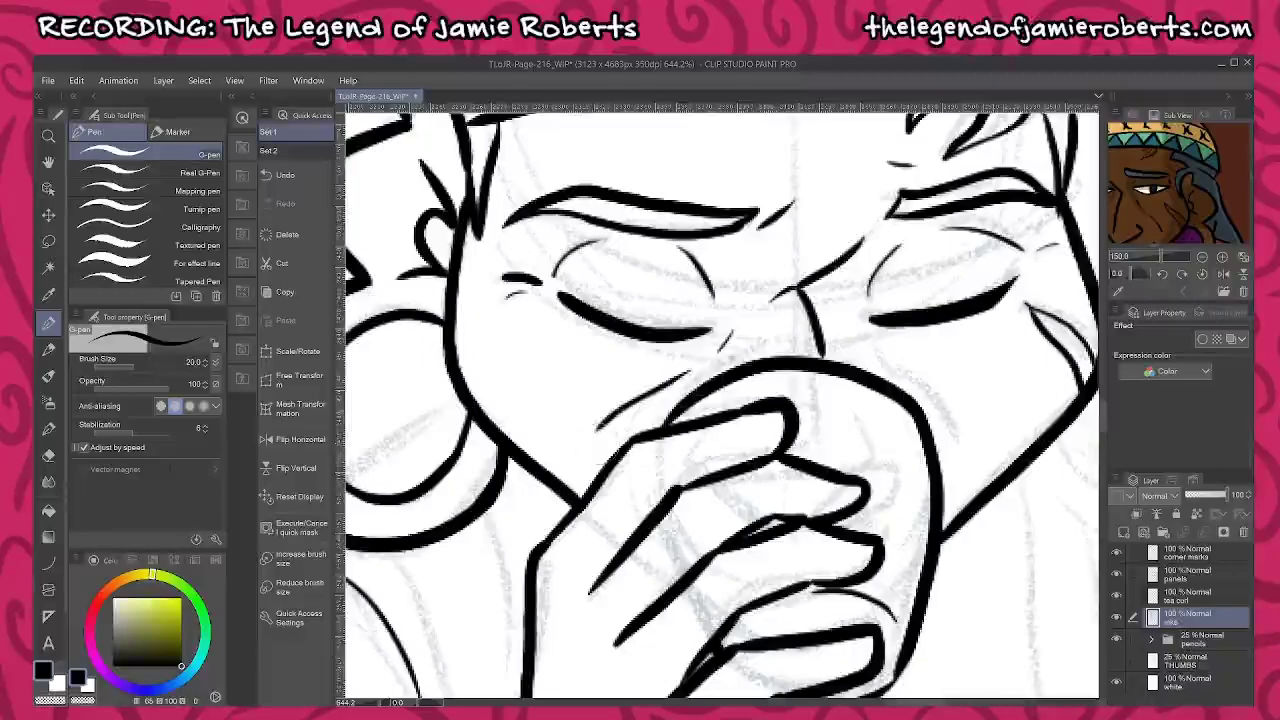
# Ink the cap's thick outer contour from the left ear over the crown and down to the right ear
pyautogui.scroll(10, 620, 435)
pyautogui.scroll(2, 643, 443)
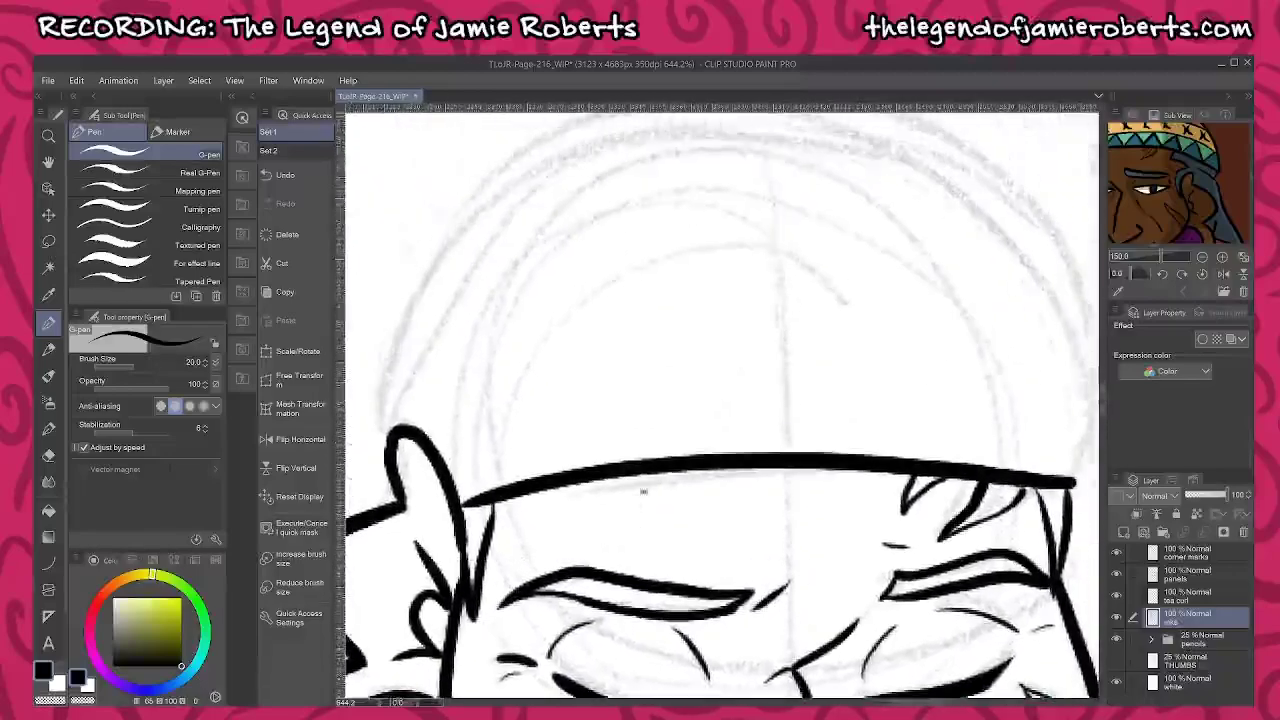
pyautogui.scroll(-2, 745, 405)
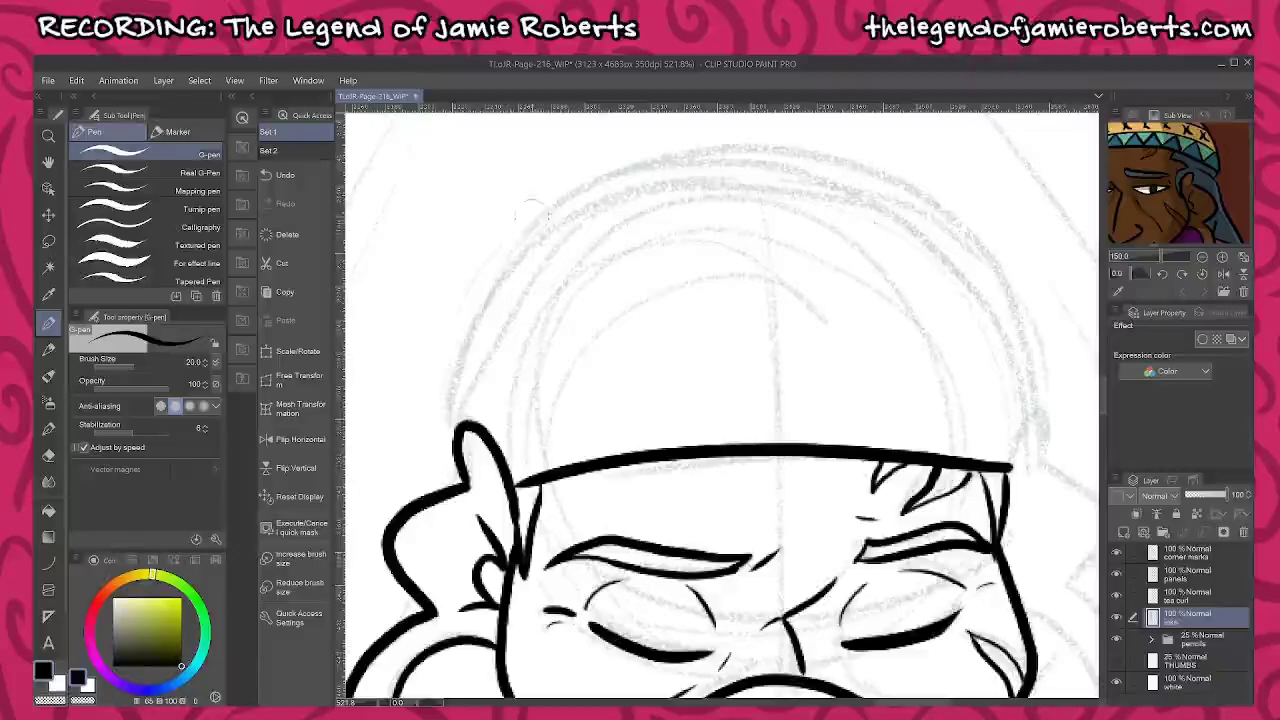
pyautogui.moveTo(527, 227)
pyautogui.mouseDown()
pyautogui.moveTo(470, 297)
pyautogui.moveTo(426, 492)
pyautogui.mouseUp()
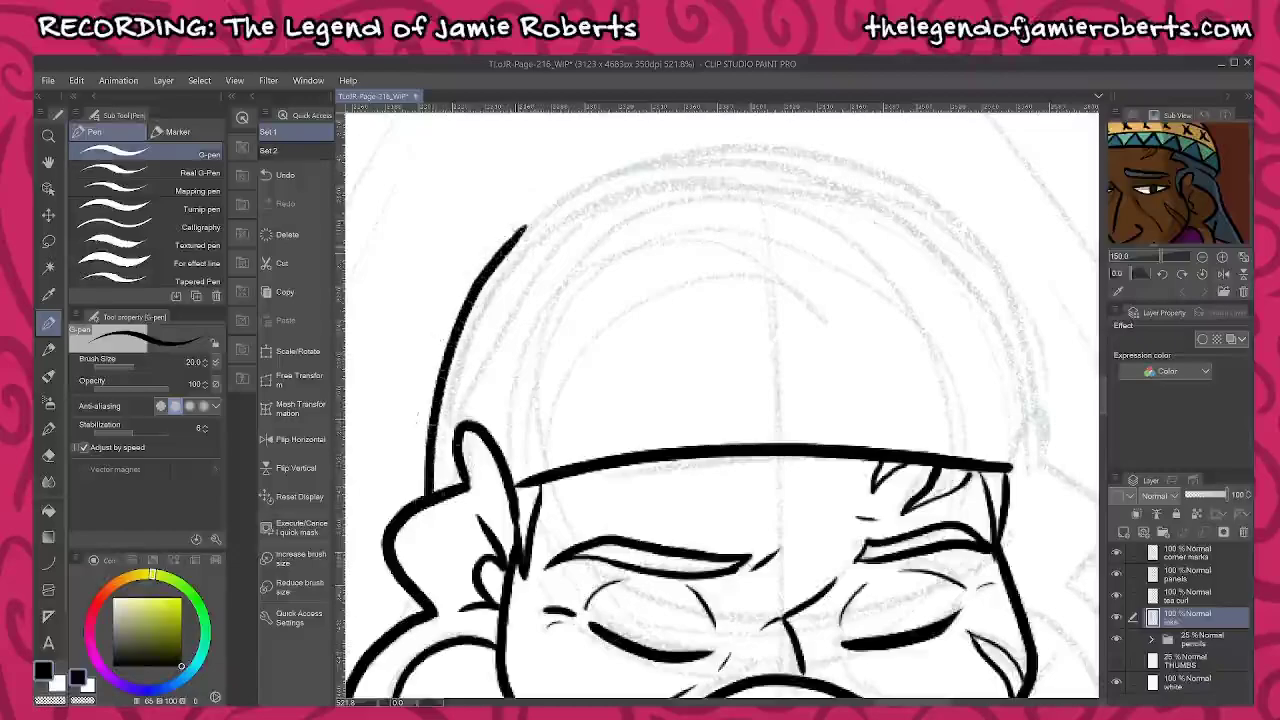
pyautogui.moveTo(520, 232)
pyautogui.mouseDown()
pyautogui.moveTo(596, 182)
pyautogui.moveTo(692, 152)
pyautogui.moveTo(792, 158)
pyautogui.moveTo(872, 184)
pyautogui.moveTo(954, 232)
pyautogui.moveTo(1017, 300)
pyautogui.moveTo(1048, 410)
pyautogui.moveTo(823, 268)
pyautogui.mouseUp()
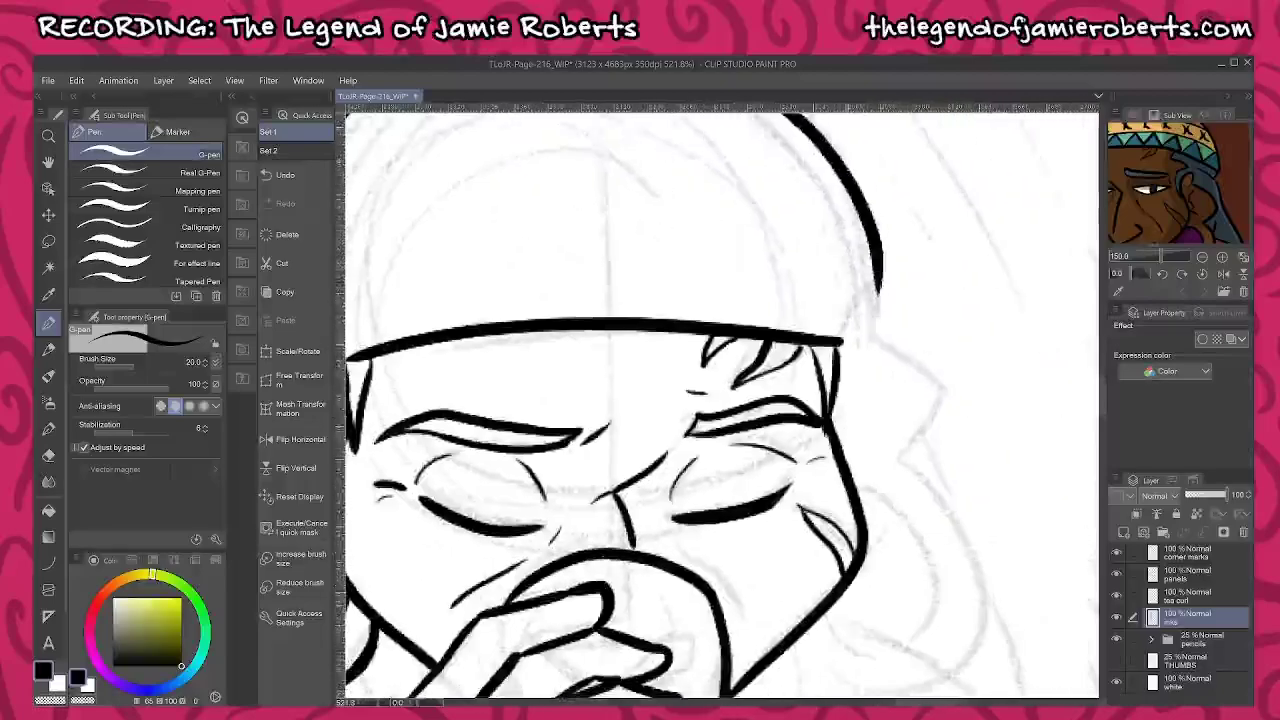
# Ink the outer contour of the ear on the face's right side and the double-ringed hoop earring below it
pyautogui.moveTo(838, 362)
pyautogui.mouseDown()
pyautogui.moveTo(861, 298)
pyautogui.moveTo(877, 301)
pyautogui.moveTo(873, 352)
pyautogui.moveTo(906, 366)
pyautogui.moveTo(936, 408)
pyautogui.moveTo(898, 460)
pyautogui.moveTo(920, 500)
pyautogui.moveTo(1017, 446)
pyautogui.moveTo(1022, 456)
pyautogui.moveTo(938, 340)
pyautogui.mouseUp()
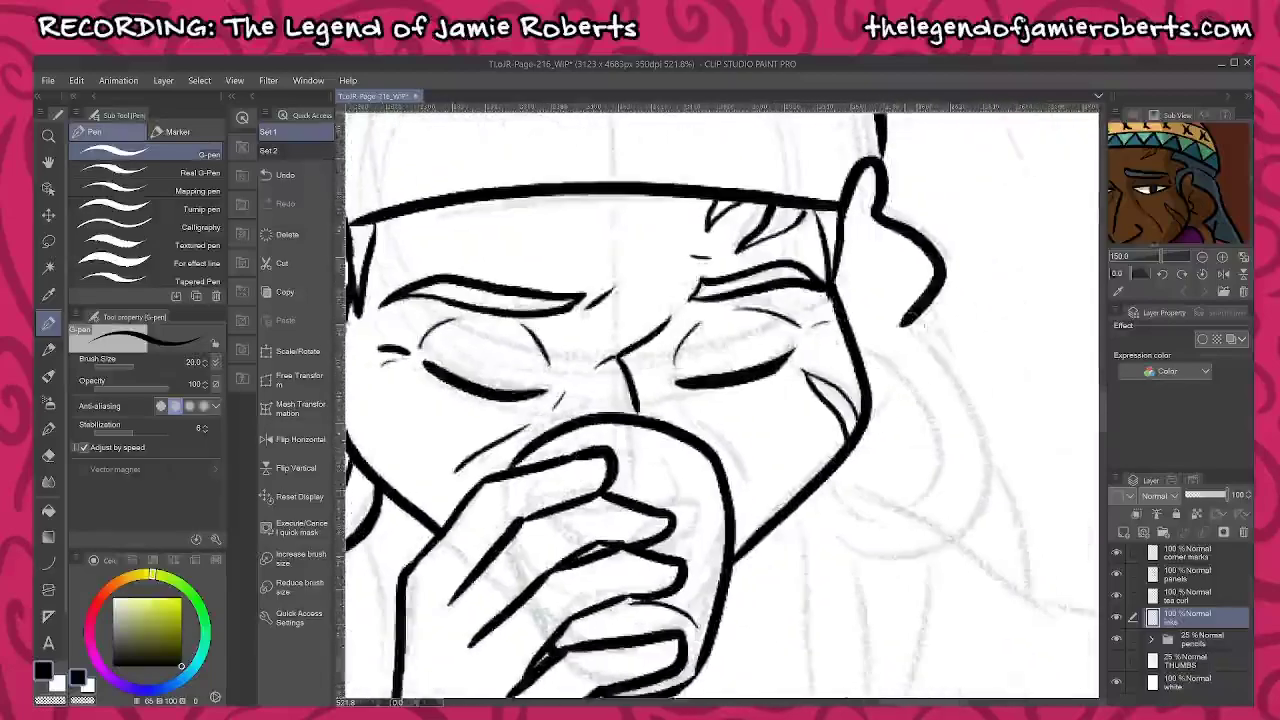
pyautogui.scroll(-2, 919, 322)
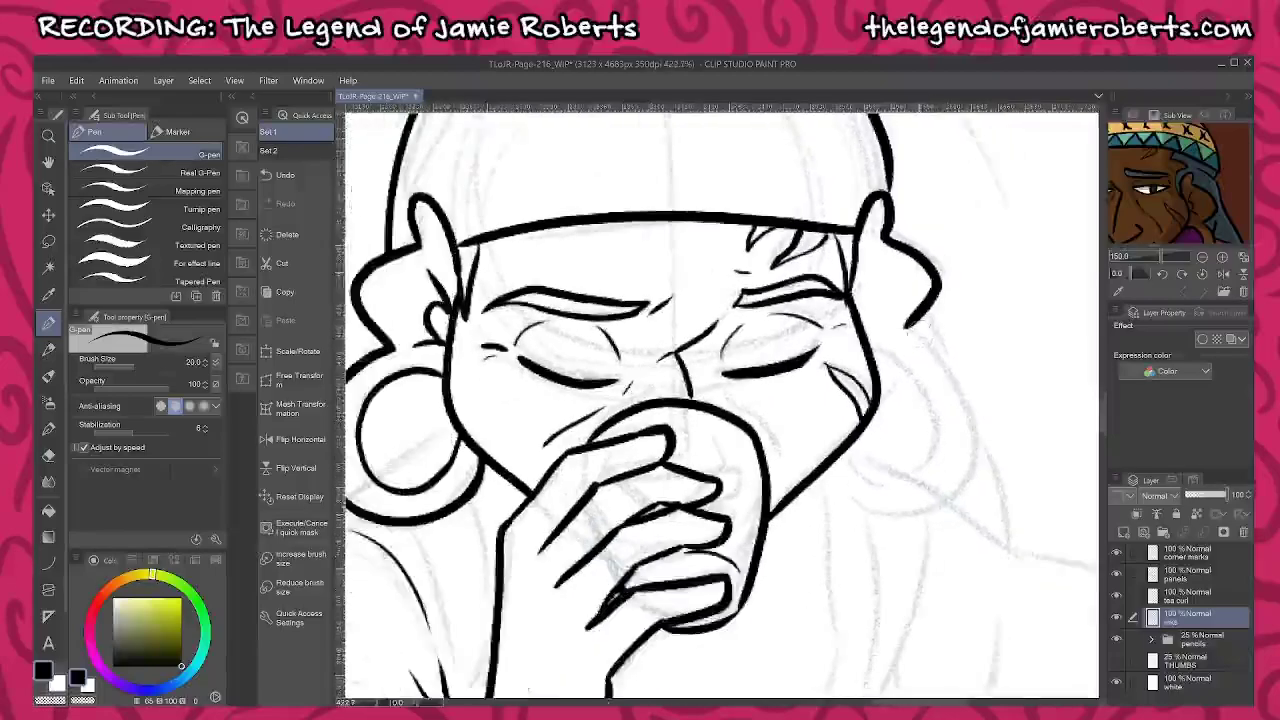
pyautogui.moveTo(905, 325)
pyautogui.mouseDown()
pyautogui.moveTo(957, 383)
pyautogui.moveTo(966, 444)
pyautogui.moveTo(879, 505)
pyautogui.moveTo(827, 480)
pyautogui.mouseUp()
pyautogui.moveTo(838, 434)
pyautogui.mouseDown()
pyautogui.moveTo(866, 474)
pyautogui.moveTo(934, 430)
pyautogui.mouseUp()
pyautogui.moveTo(872, 364)
pyautogui.mouseDown()
pyautogui.moveTo(913, 379)
pyautogui.moveTo(938, 445)
pyautogui.mouseUp()
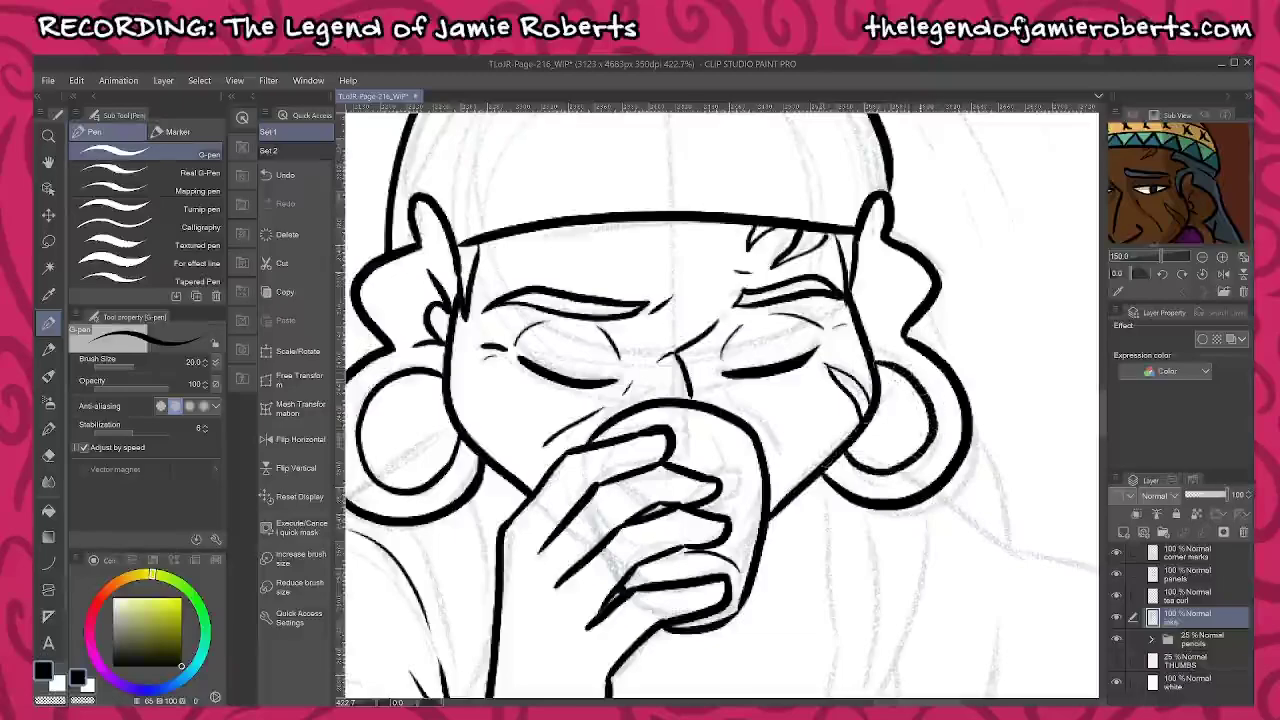
# Ink the inner folds of the ear on the face's right side
pyautogui.moveTo(858, 287); pyautogui.dragTo(862, 316)
pyautogui.moveTo(873, 252)
pyautogui.mouseDown()
pyautogui.moveTo(854, 287)
pyautogui.moveTo(878, 318)
pyautogui.mouseUp()
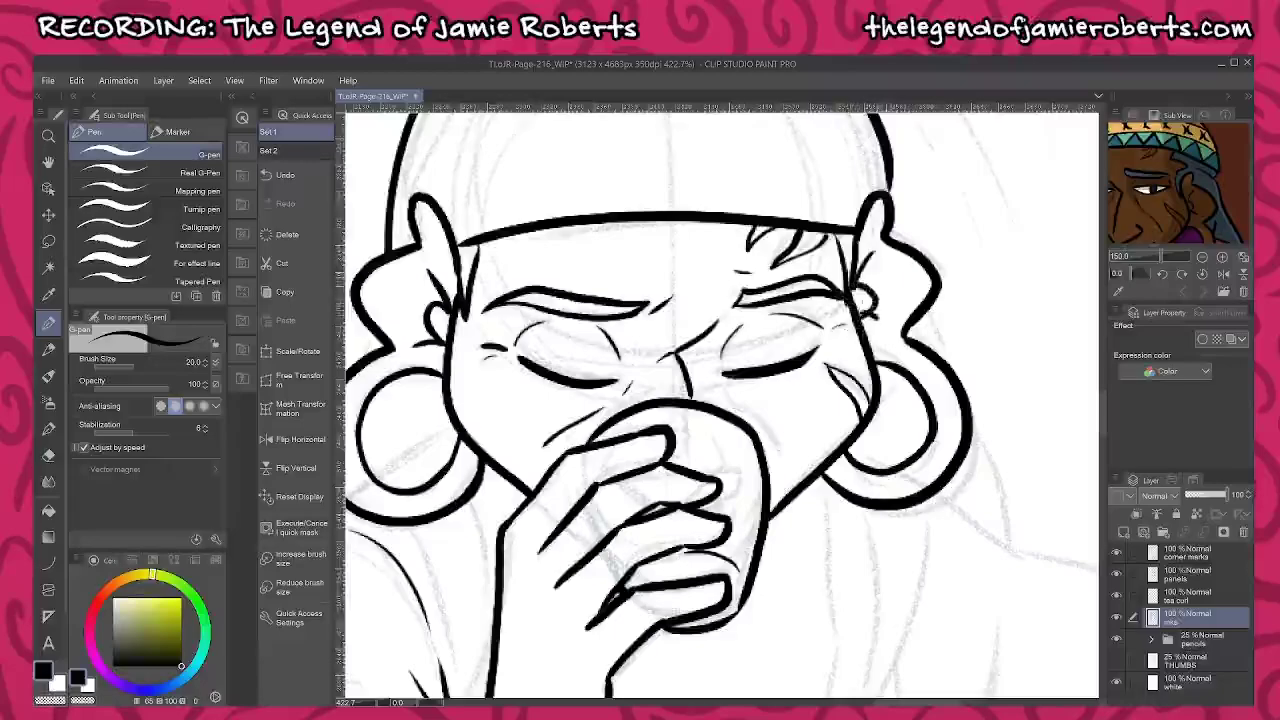
pyautogui.scroll(5, 885, 310)
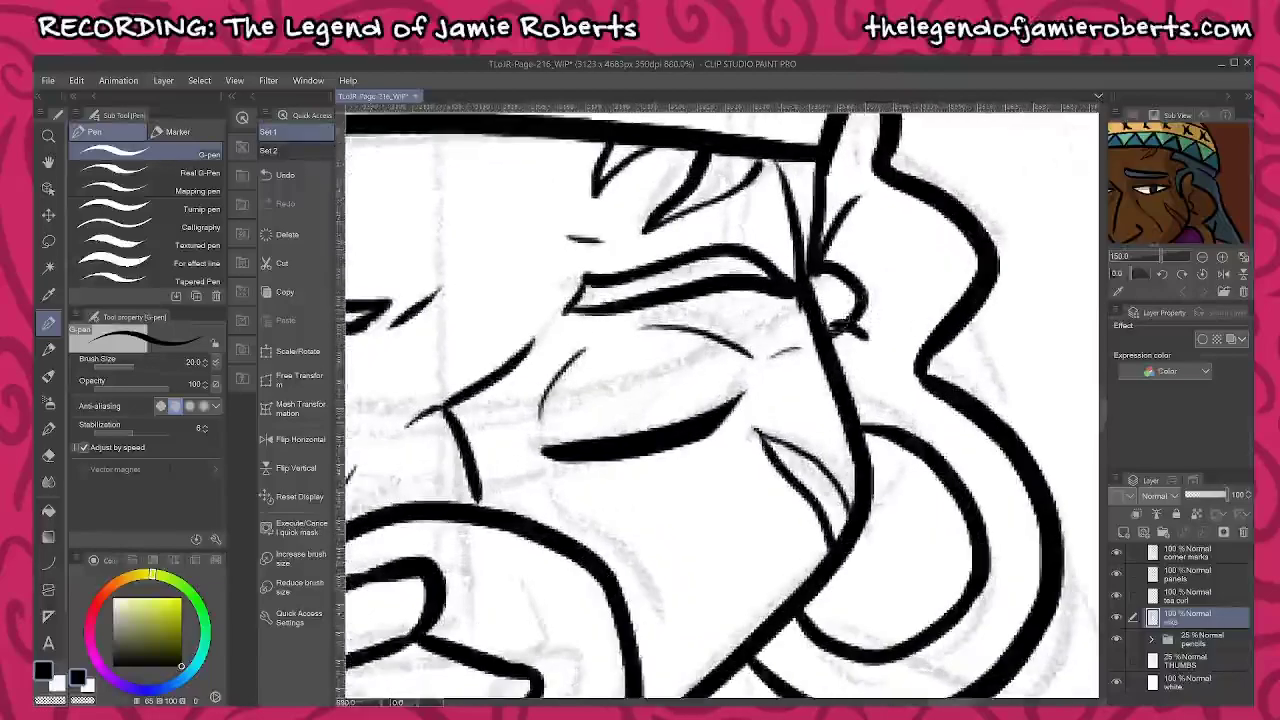
pyautogui.scroll(-1, 835, 310)
pyautogui.scroll(-4, 835, 310)
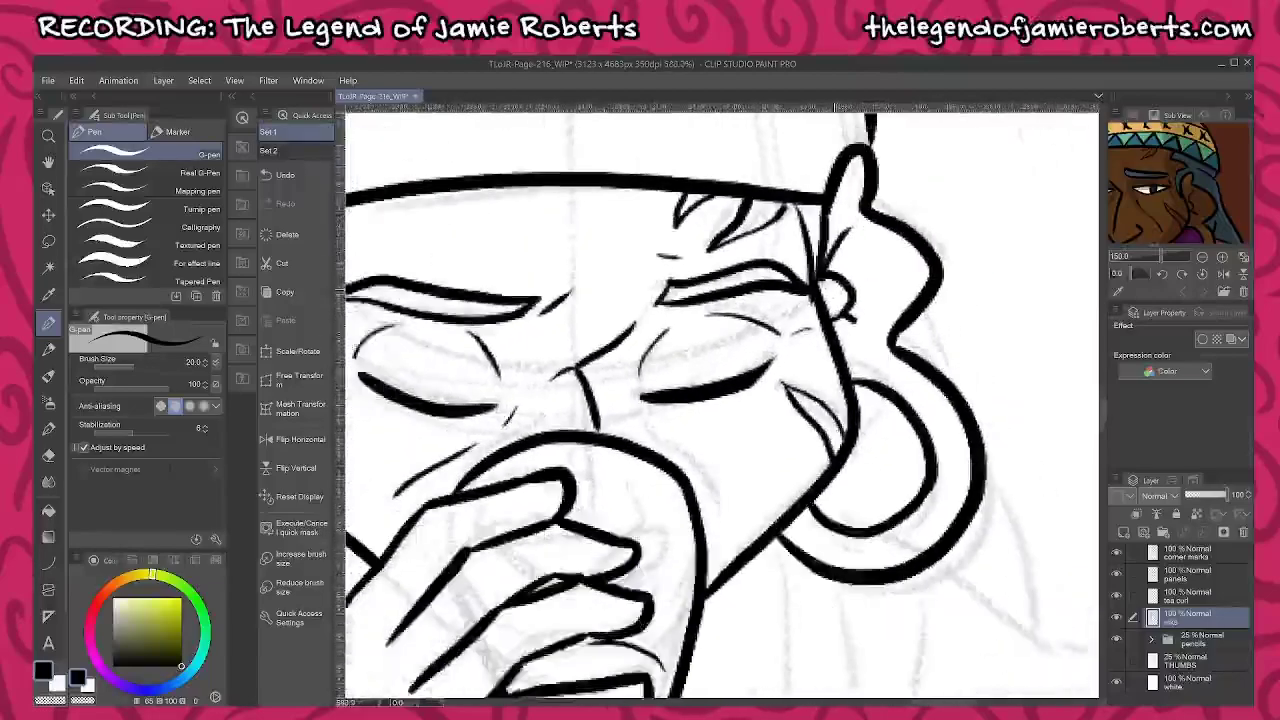
# Extend the cap's right contour behind the ear so it meets the ear's outer line
pyautogui.moveTo(900, 294); pyautogui.dragTo(990, 318)
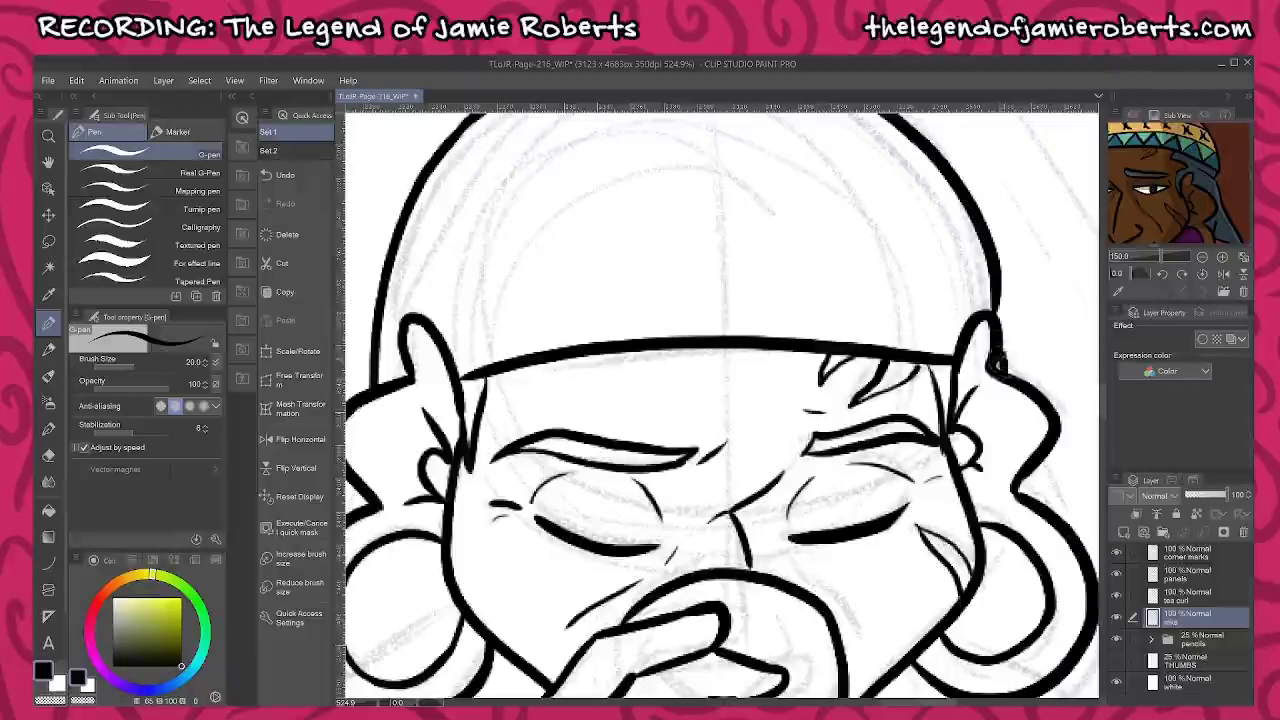
pyautogui.moveTo(856, 322); pyautogui.dragTo(920, 386)
pyautogui.moveTo(1003, 330); pyautogui.dragTo(1004, 353)
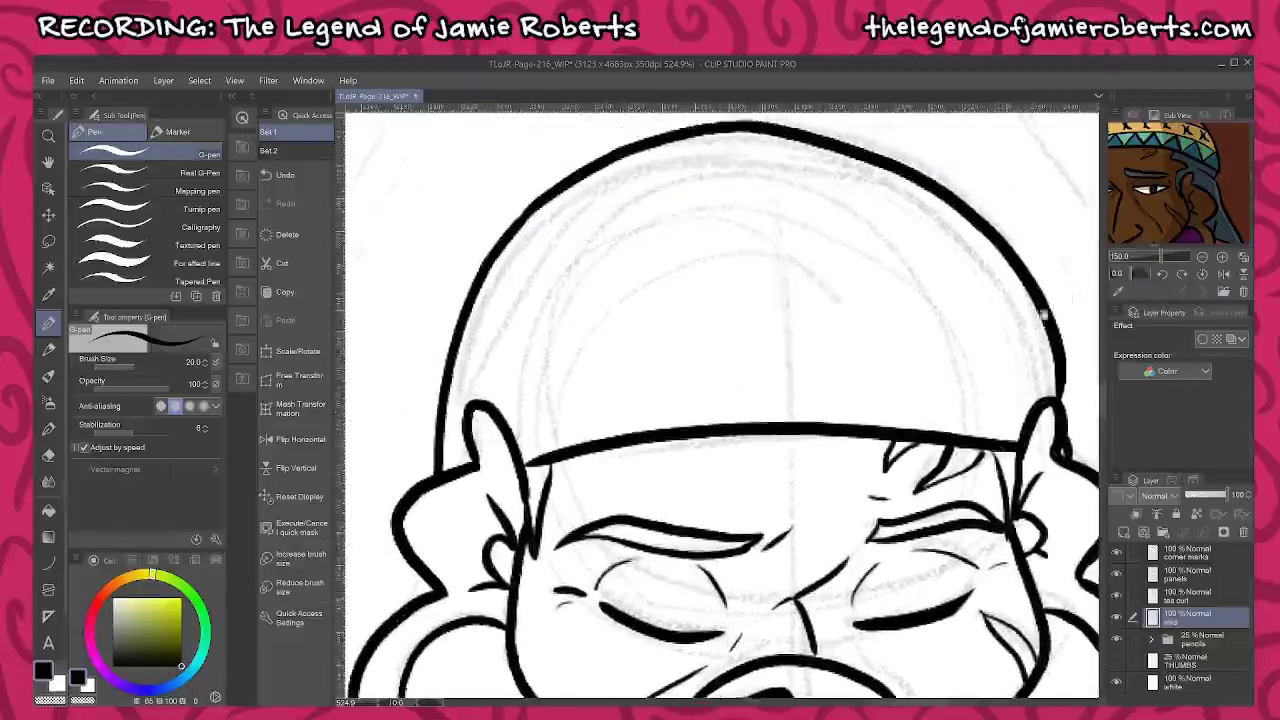
# Reframe the reference on the cap pattern and ink two curved band lines across the cap above its brim
pyautogui.moveTo(1187, 177); pyautogui.dragTo(1194, 228)
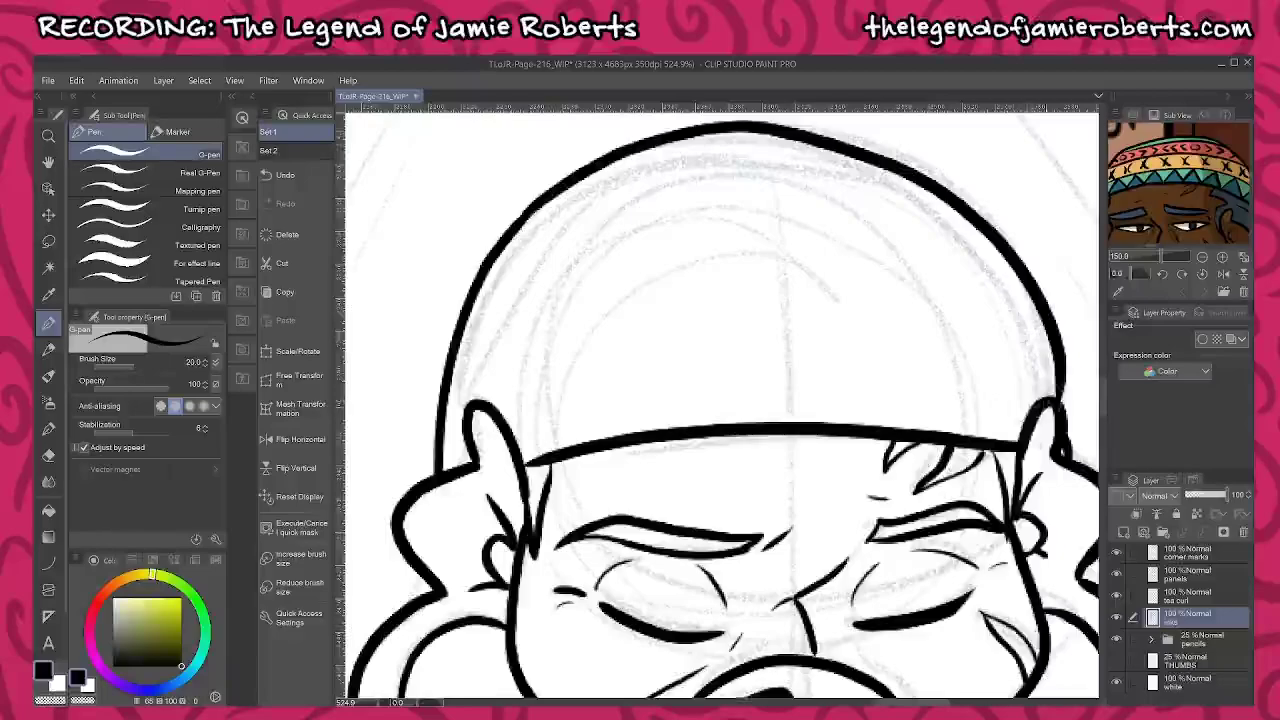
pyautogui.moveTo(1056, 385)
pyautogui.mouseDown()
pyautogui.moveTo(934, 354)
pyautogui.moveTo(623, 361)
pyautogui.moveTo(442, 438)
pyautogui.mouseUp()
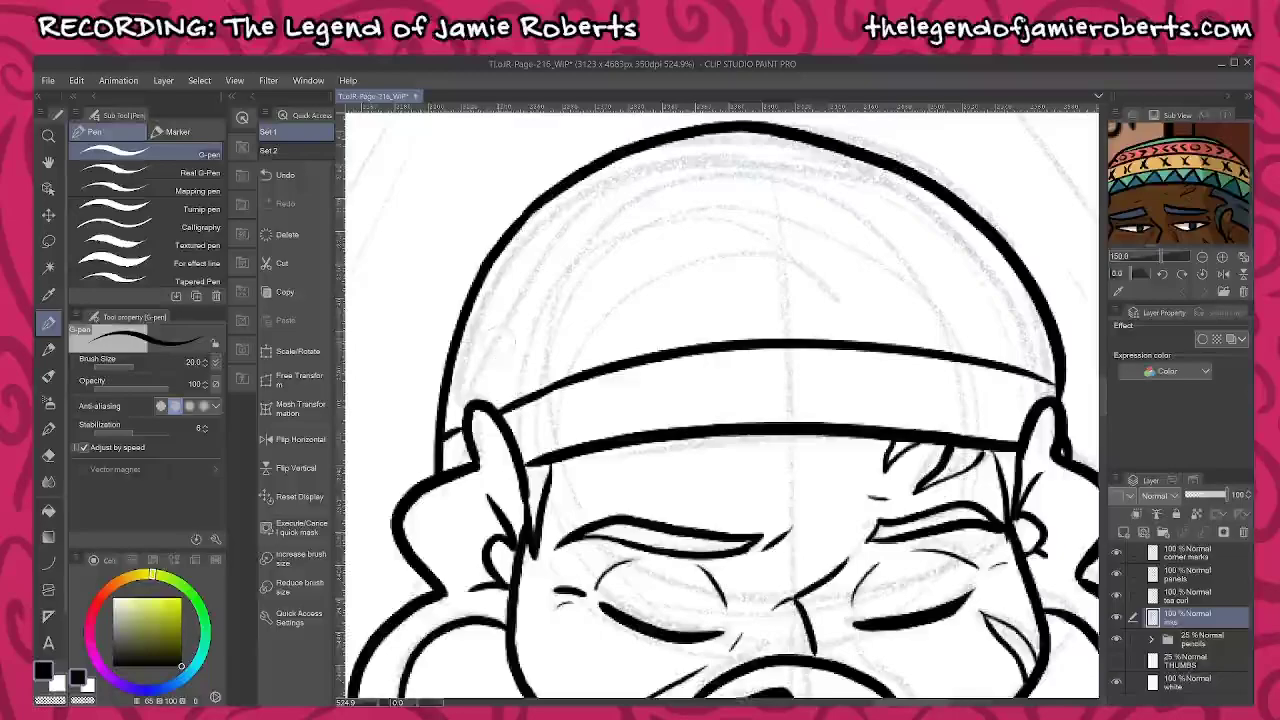
pyautogui.moveTo(466, 352)
pyautogui.mouseDown()
pyautogui.moveTo(896, 265)
pyautogui.moveTo(1018, 285)
pyautogui.mouseUp()
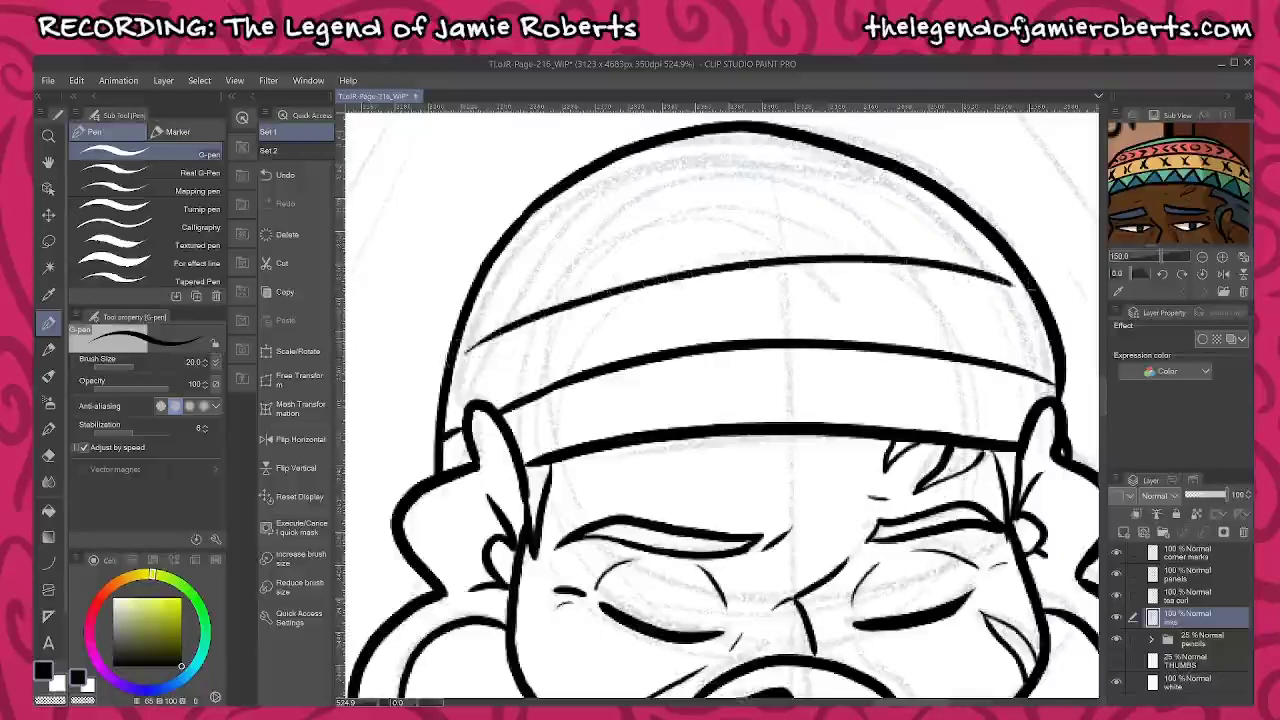
# Ink a third curved band line near the cap's crown and extend the line below it to the cap's left contour
pyautogui.moveTo(955, 203)
pyautogui.mouseDown()
pyautogui.moveTo(800, 190)
pyautogui.moveTo(486, 270)
pyautogui.mouseUp()
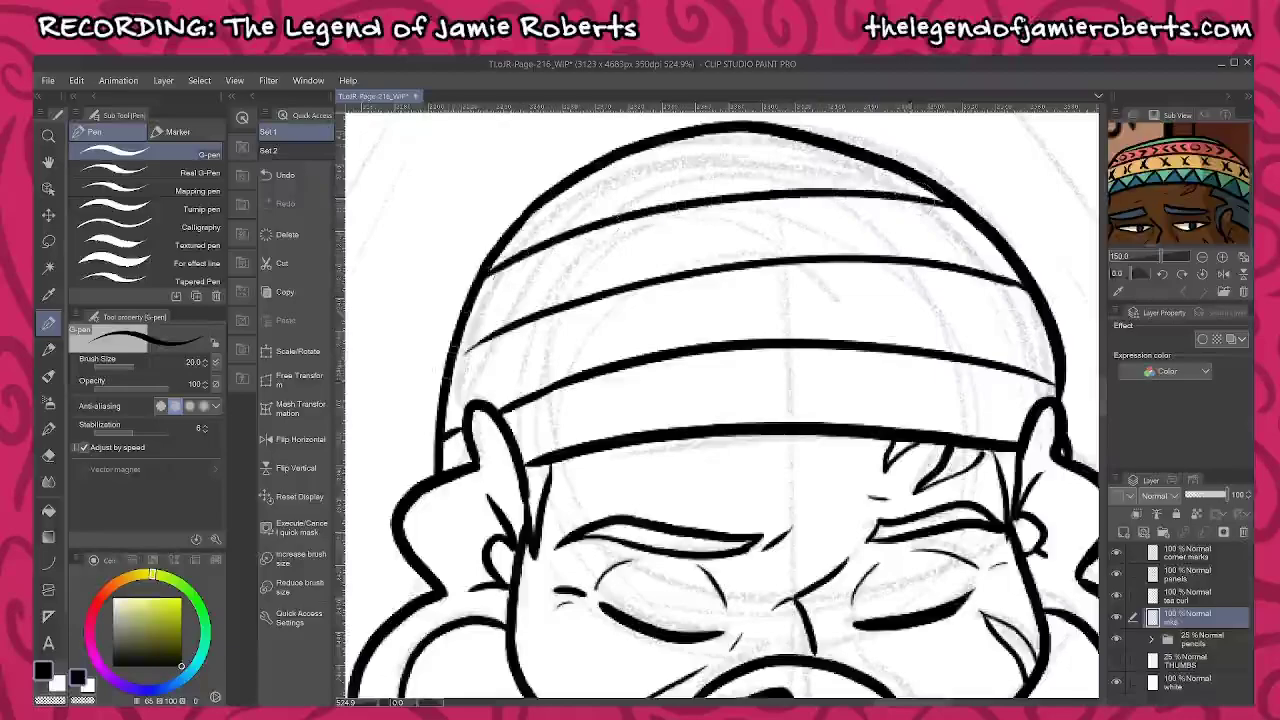
pyautogui.moveTo(500, 335); pyautogui.dragTo(457, 359)
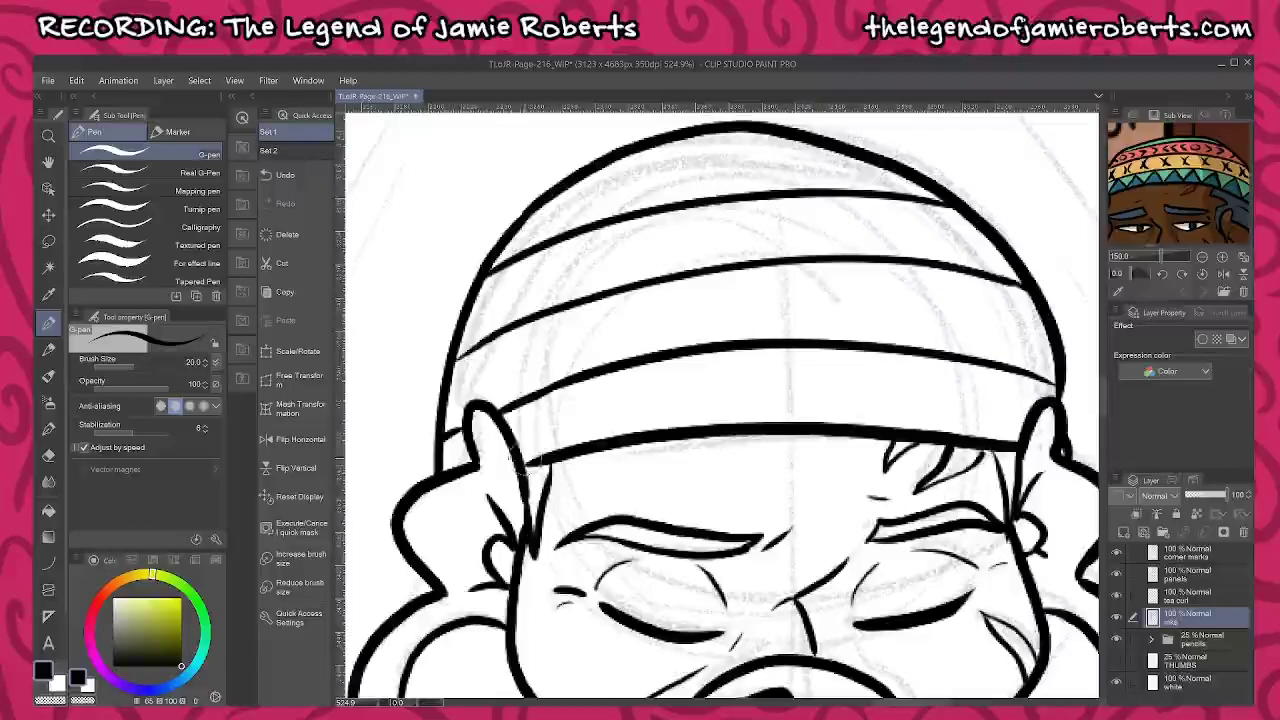
# Ink a zigzag row of triangles across the cap's lowest band, including the small piece behind the left ear
pyautogui.moveTo(524, 459)
pyautogui.mouseDown()
pyautogui.moveTo(547, 398)
pyautogui.moveTo(588, 440)
pyautogui.moveTo(634, 368)
pyautogui.moveTo(668, 428)
pyautogui.moveTo(700, 350)
pyautogui.moveTo(748, 421)
pyautogui.mouseUp()
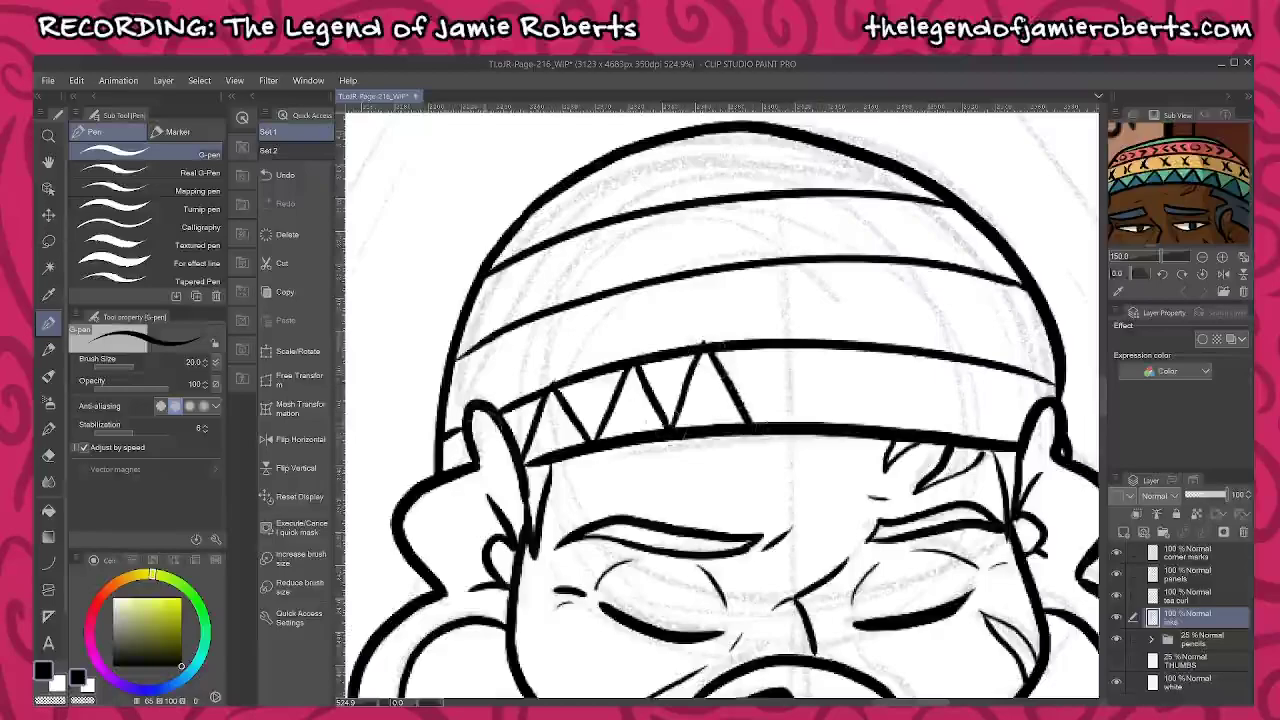
pyautogui.moveTo(452, 436); pyautogui.dragTo(467, 461)
pyautogui.moveTo(752, 424)
pyautogui.mouseDown()
pyautogui.moveTo(797, 345)
pyautogui.moveTo(838, 424)
pyautogui.moveTo(876, 352)
pyautogui.moveTo(922, 430)
pyautogui.moveTo(952, 362)
pyautogui.moveTo(994, 440)
pyautogui.moveTo(1022, 378)
pyautogui.moveTo(1044, 400)
pyautogui.mouseUp()
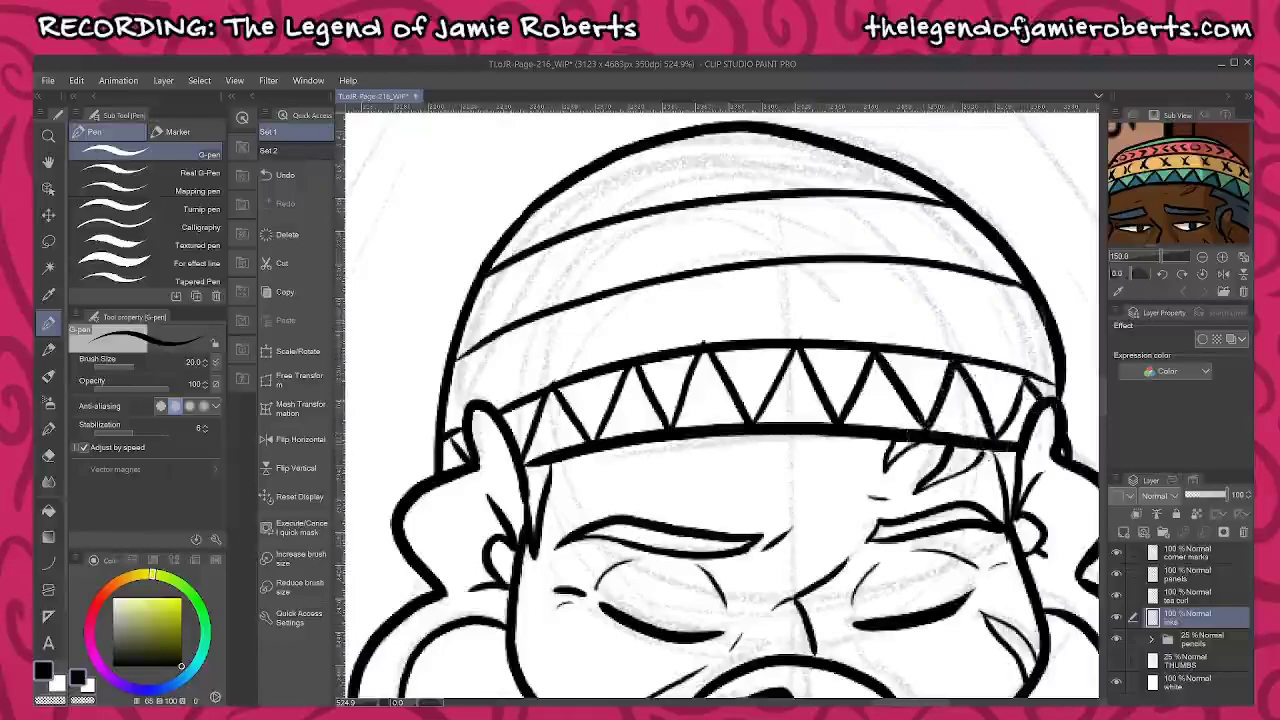
pyautogui.moveTo(578, 322)
pyautogui.mouseDown()
pyautogui.moveTo(586, 358)
pyautogui.moveTo(598, 330)
pyautogui.moveTo(596, 350)
pyautogui.mouseUp()
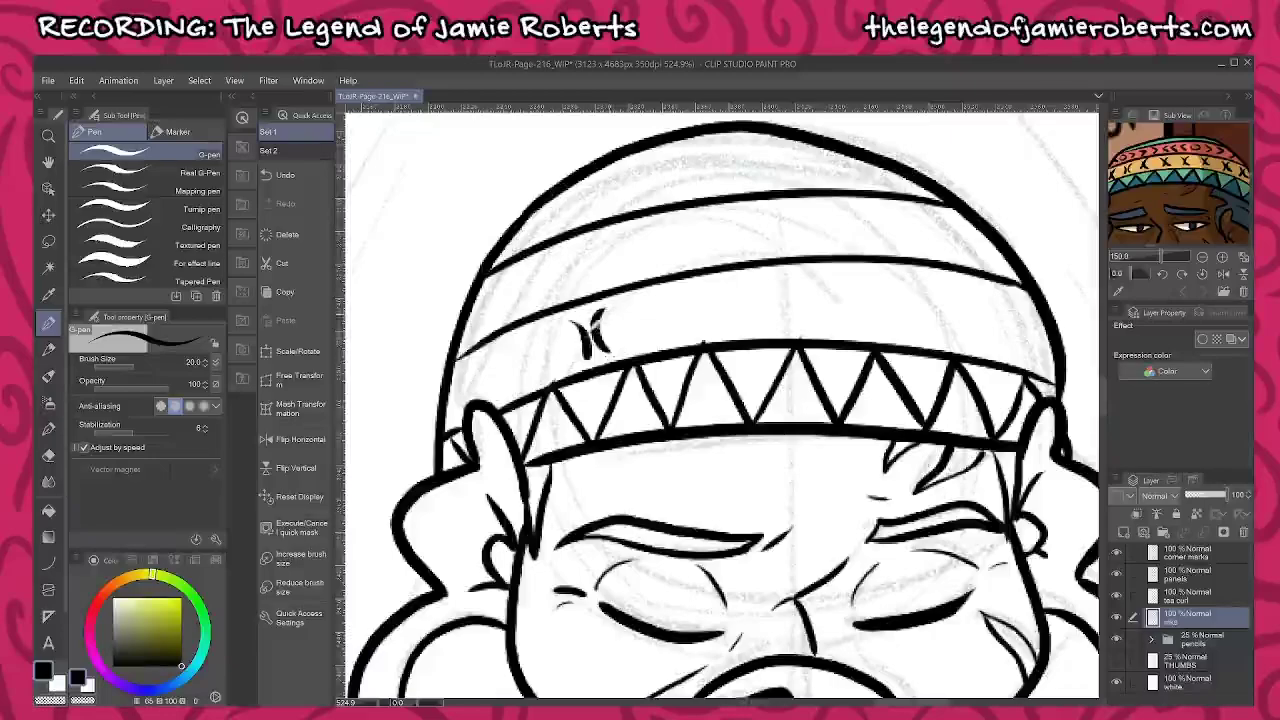
pyautogui.hotkey('ctrl', 'z')
pyautogui.hotkey('ctrl', 'z')
pyautogui.hotkey('ctrl', 'z')
pyautogui.hotkey('ctrl', 'z')
pyautogui.hotkey('ctrl', 'z')
pyautogui.hotkey('ctrl', 'z')
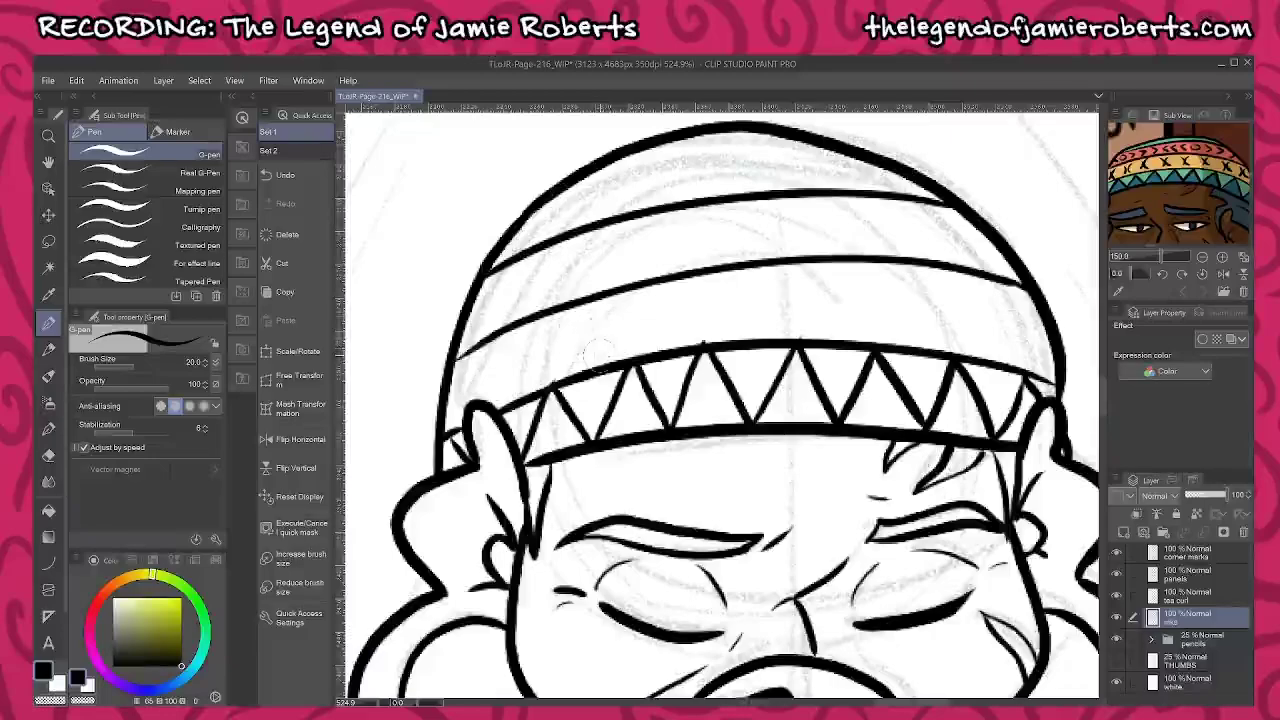
# Ink three X-shaped marks at the left end of the cap's middle band, following its curve
pyautogui.moveTo(562, 322); pyautogui.dragTo(578, 362)
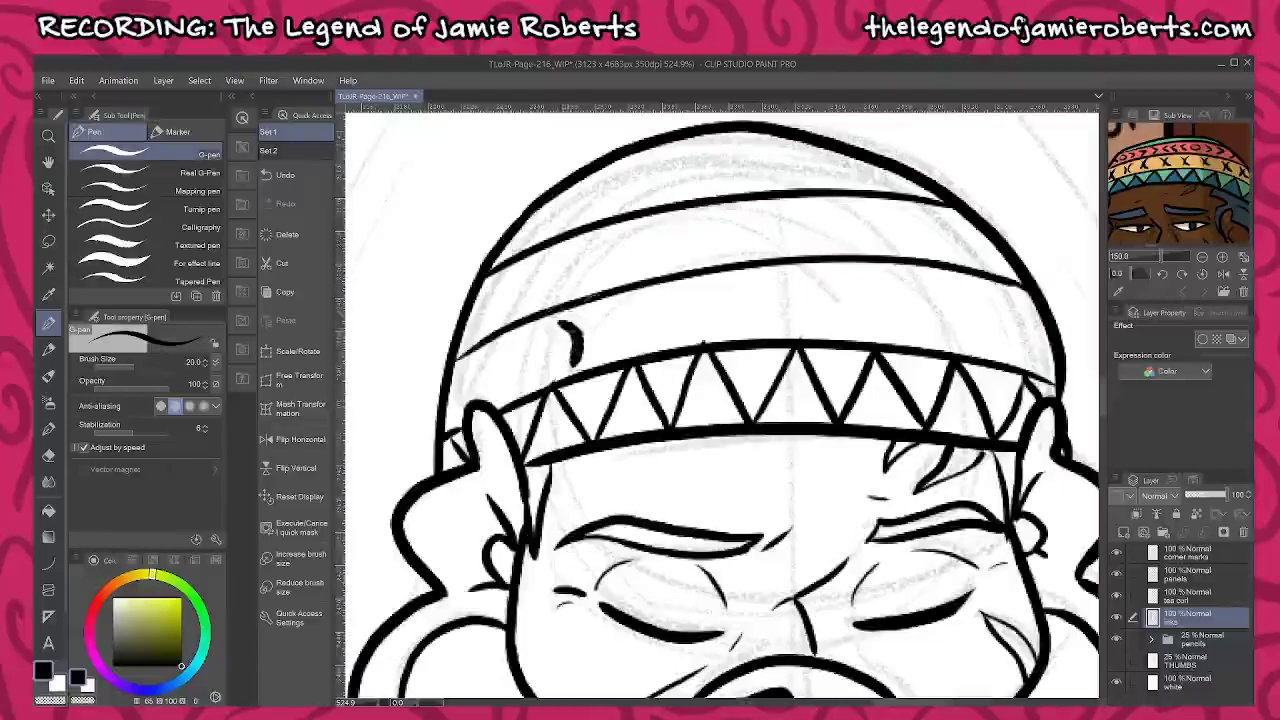
pyautogui.moveTo(592, 316); pyautogui.dragTo(570, 360)
pyautogui.moveTo(572, 345); pyautogui.dragTo(604, 344)
pyautogui.moveTo(500, 348); pyautogui.dragTo(516, 386)
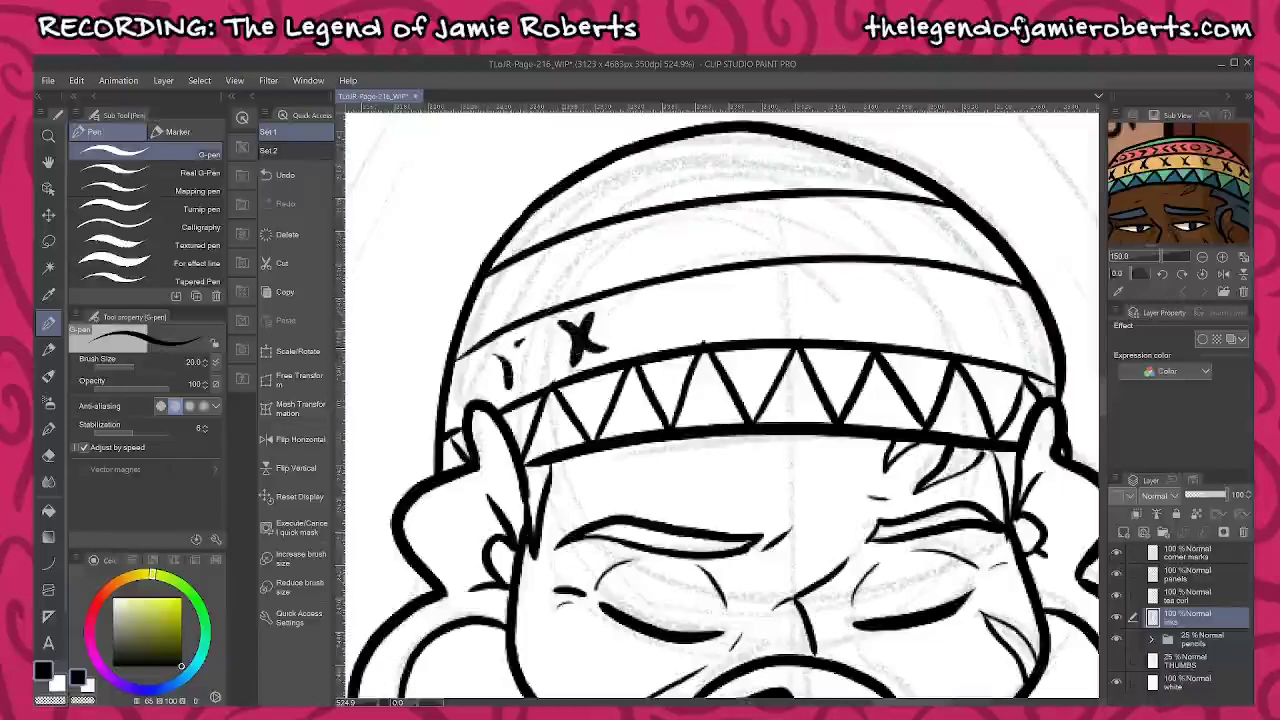
pyautogui.moveTo(526, 338)
pyautogui.mouseDown()
pyautogui.moveTo(507, 379)
pyautogui.moveTo(464, 394)
pyautogui.mouseUp()
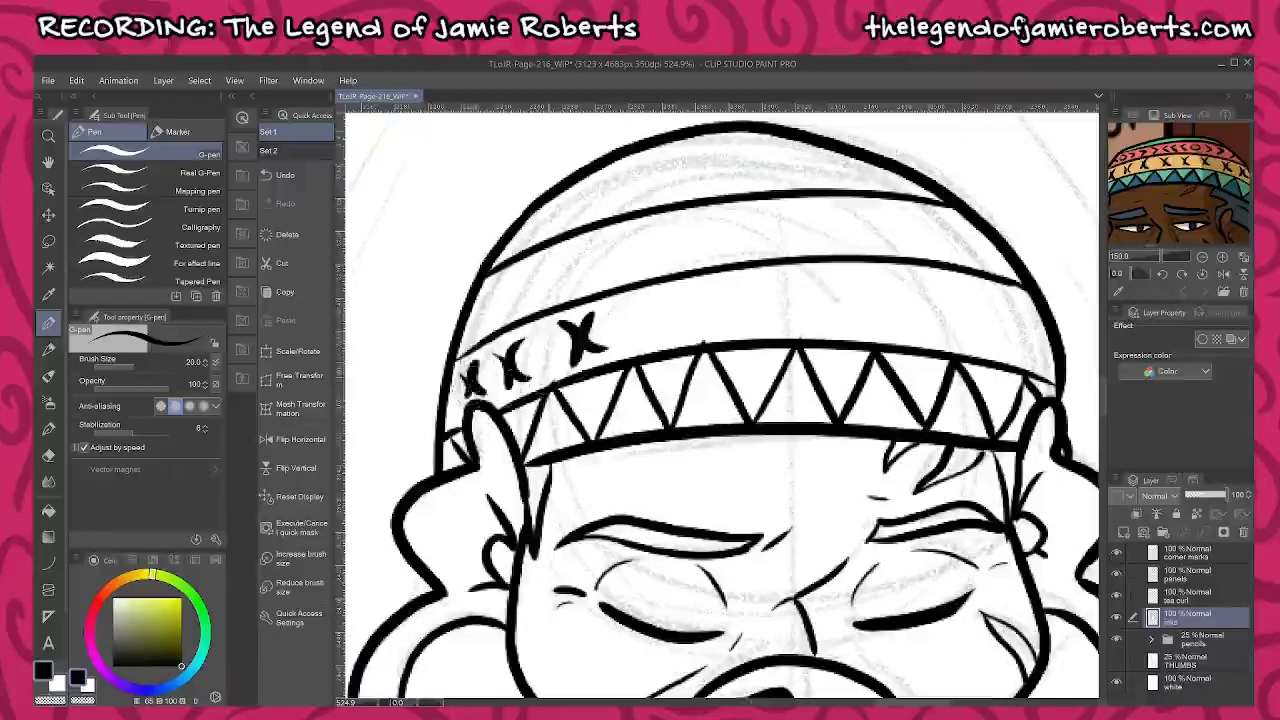
# Continue the row with five more X-shaped marks across the middle band to the cap's right edge
pyautogui.moveTo(644, 298); pyautogui.dragTo(654, 338)
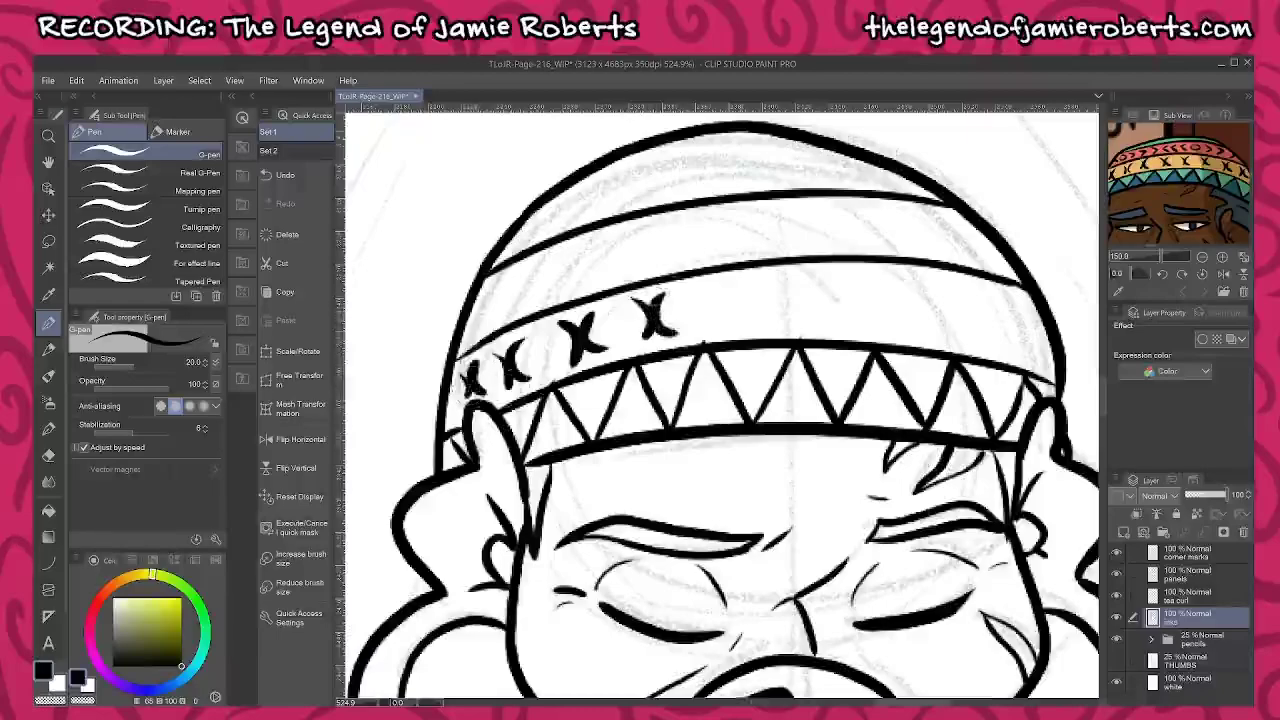
pyautogui.moveTo(728, 284)
pyautogui.mouseDown()
pyautogui.moveTo(742, 322)
pyautogui.moveTo(752, 292)
pyautogui.moveTo(736, 330)
pyautogui.mouseUp()
pyautogui.moveTo(812, 276)
pyautogui.mouseDown()
pyautogui.moveTo(834, 300)
pyautogui.moveTo(826, 330)
pyautogui.mouseUp()
pyautogui.moveTo(862, 272); pyautogui.dragTo(864, 330)
pyautogui.moveTo(904, 274)
pyautogui.mouseDown()
pyautogui.moveTo(920, 288)
pyautogui.moveTo(918, 332)
pyautogui.mouseUp()
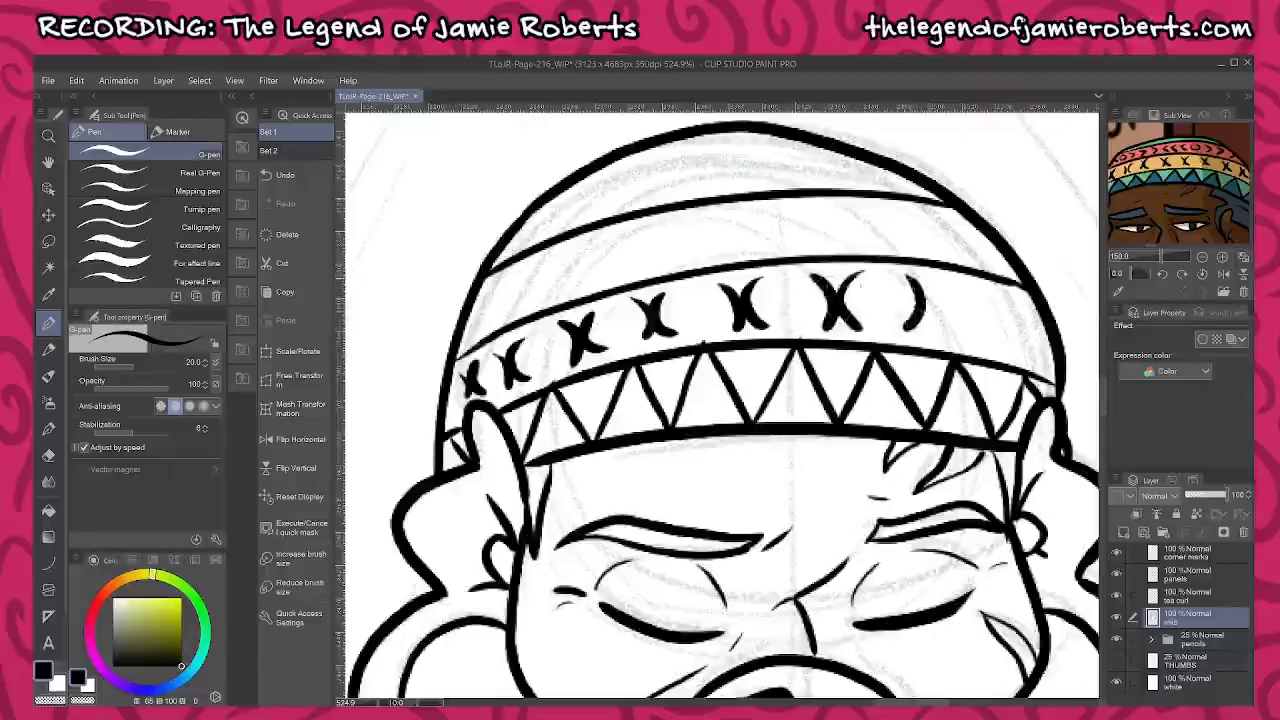
pyautogui.moveTo(950, 276); pyautogui.dragTo(954, 334)
pyautogui.moveTo(988, 294); pyautogui.dragTo(1002, 344)
pyautogui.moveTo(1030, 300)
pyautogui.mouseDown()
pyautogui.moveTo(1010, 340)
pyautogui.moveTo(1028, 348)
pyautogui.mouseUp()
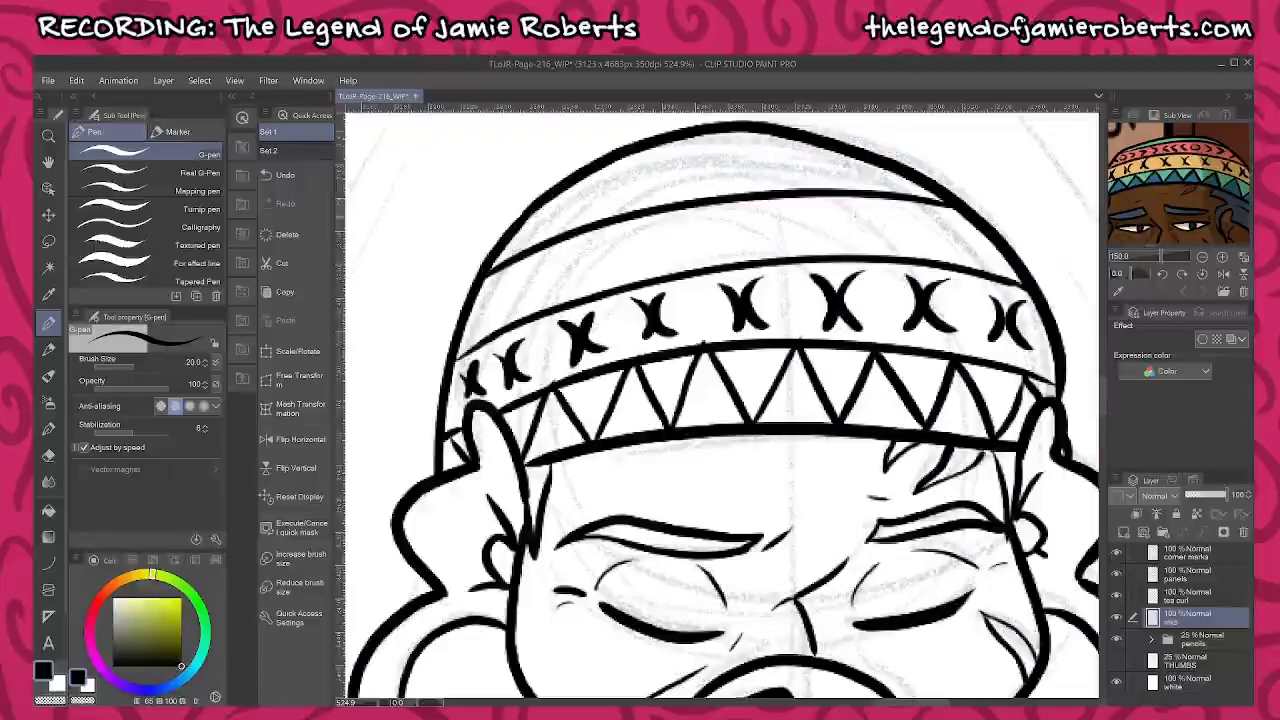
# Fill the cap's upper band with two circles, each flanked by chevrons pointing away from it
pyautogui.moveTo(856, 210)
pyautogui.mouseDown()
pyautogui.moveTo(842, 228)
pyautogui.moveTo(878, 240)
pyautogui.moveTo(858, 210)
pyautogui.moveTo(802, 226)
pyautogui.moveTo(826, 240)
pyautogui.moveTo(710, 232)
pyautogui.mouseUp()
pyautogui.moveTo(710, 232); pyautogui.dragTo(754, 247)
pyautogui.moveTo(892, 212); pyautogui.dragTo(895, 250)
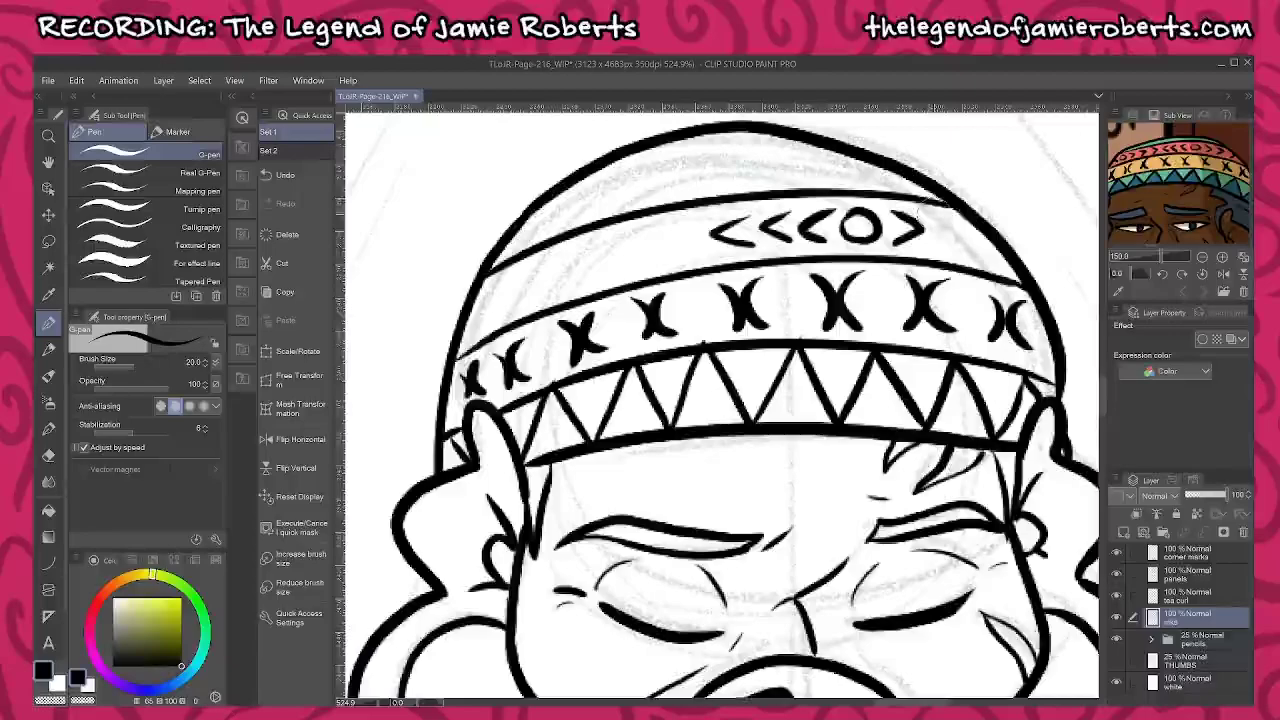
pyautogui.moveTo(932, 212)
pyautogui.mouseDown()
pyautogui.moveTo(935, 250)
pyautogui.moveTo(968, 266)
pyautogui.mouseUp()
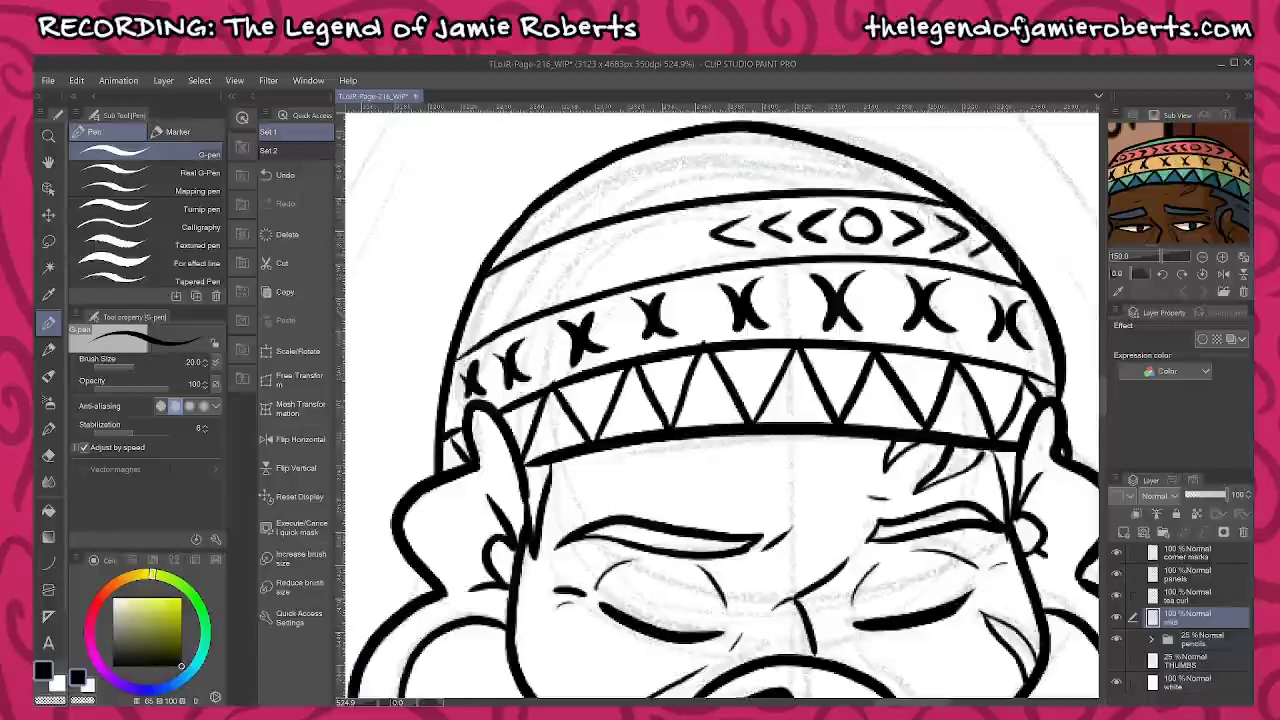
pyautogui.moveTo(662, 228)
pyautogui.mouseDown()
pyautogui.moveTo(690, 247)
pyautogui.moveTo(660, 264)
pyautogui.moveTo(606, 257)
pyautogui.mouseUp()
pyautogui.moveTo(606, 257)
pyautogui.mouseDown()
pyautogui.moveTo(579, 280)
pyautogui.moveTo(528, 290)
pyautogui.moveTo(552, 266)
pyautogui.moveTo(508, 306)
pyautogui.mouseUp()
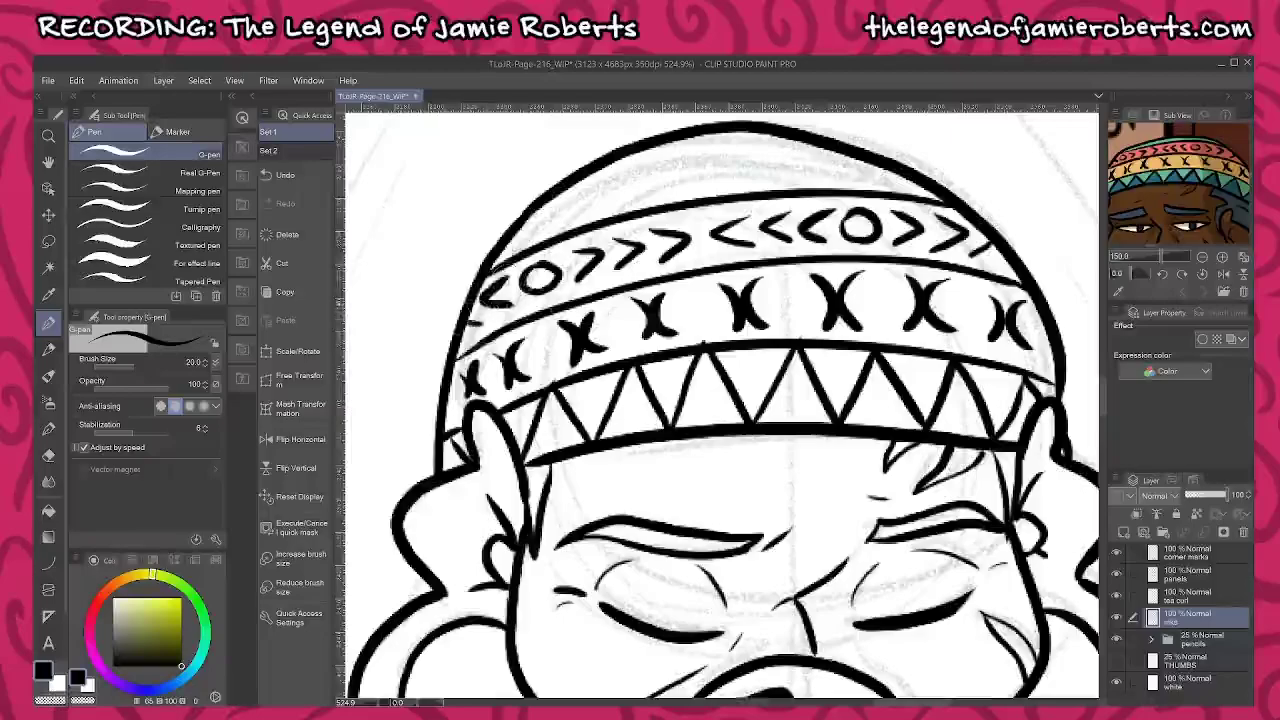
# Ink the short line between the left earring and shoulder, and the neck and garment lines running from that earring to the wrist
pyautogui.scroll(-5, 822, 430)
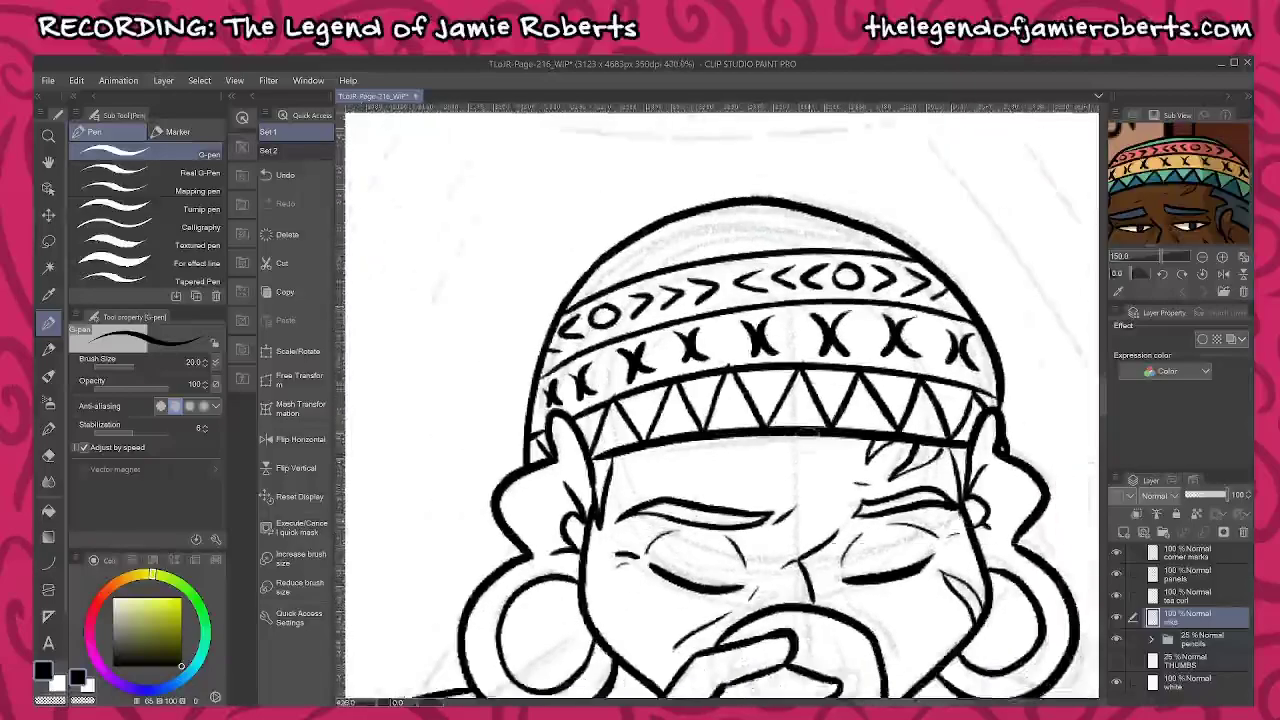
pyautogui.moveTo(936, 558); pyautogui.dragTo(931, 377)
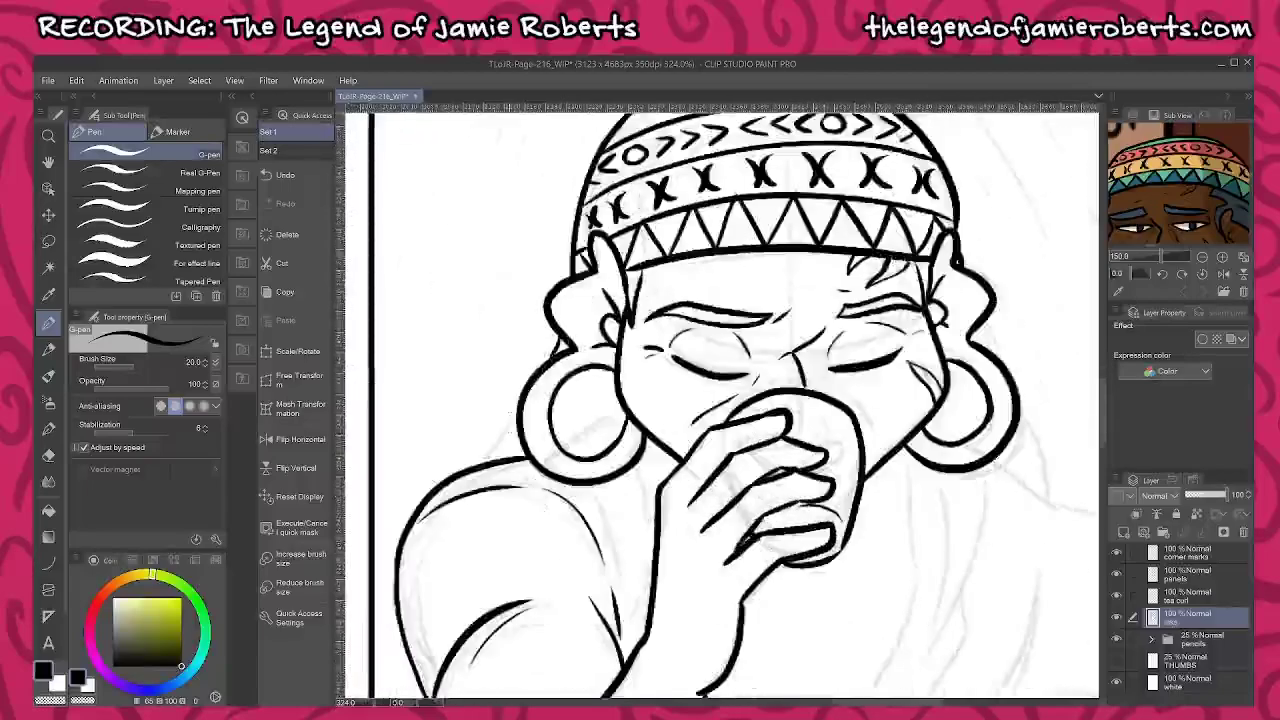
pyautogui.moveTo(520, 416); pyautogui.dragTo(493, 461)
pyautogui.moveTo(690, 490); pyautogui.dragTo(642, 349)
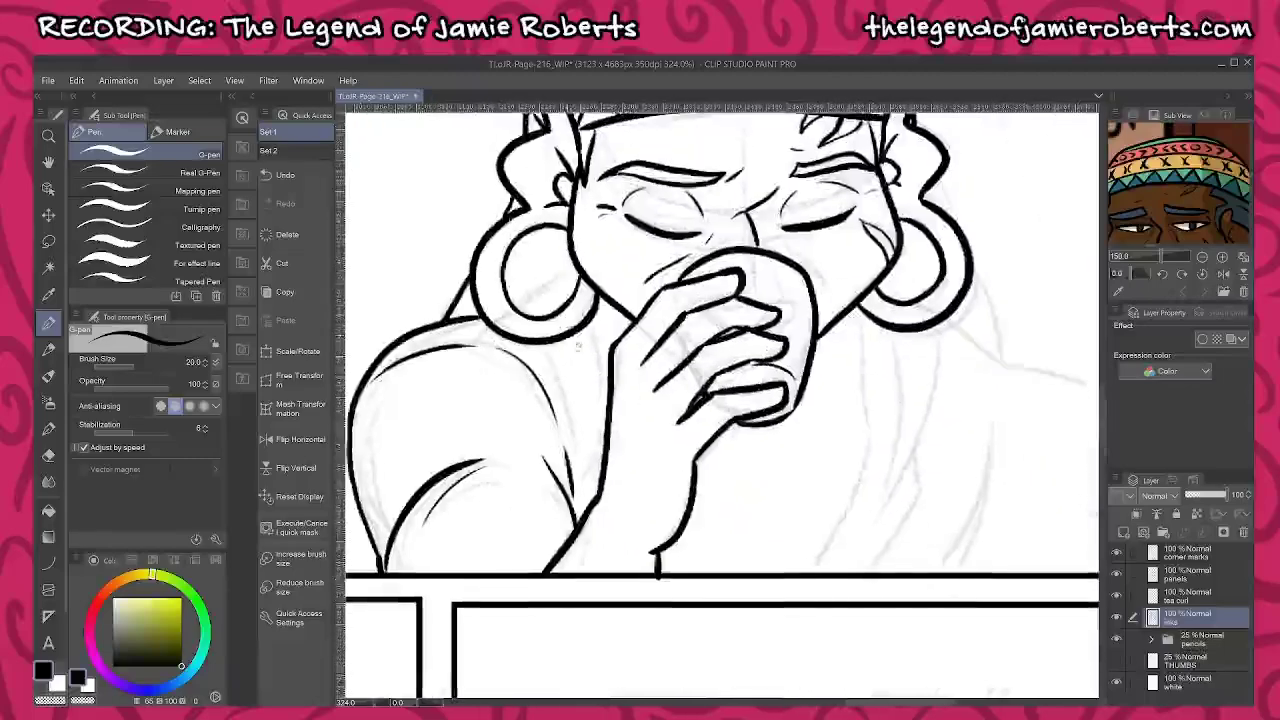
pyautogui.moveTo(548, 346); pyautogui.dragTo(592, 483)
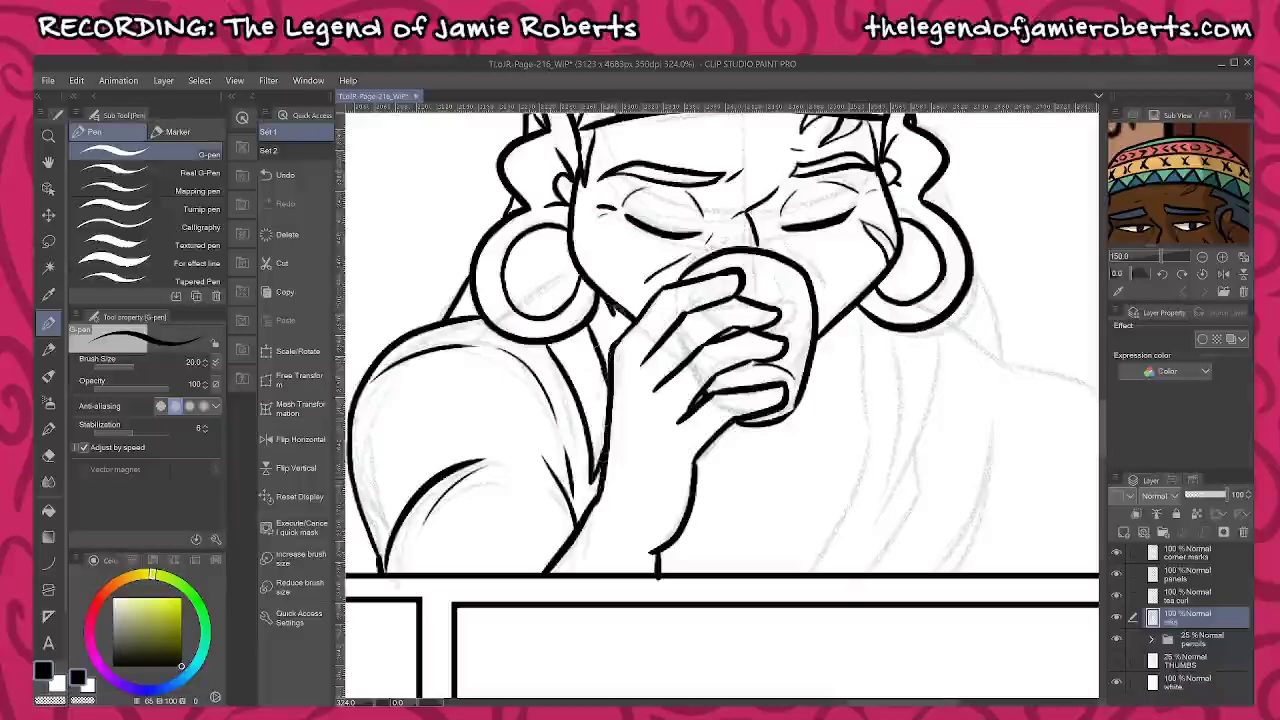
# Ink two garment lines below the wrist, the neck and neckline edge below the cup's right side, and a center chest line
pyautogui.moveTo(701, 453); pyautogui.dragTo(741, 572)
pyautogui.moveTo(690, 522); pyautogui.dragTo(705, 574)
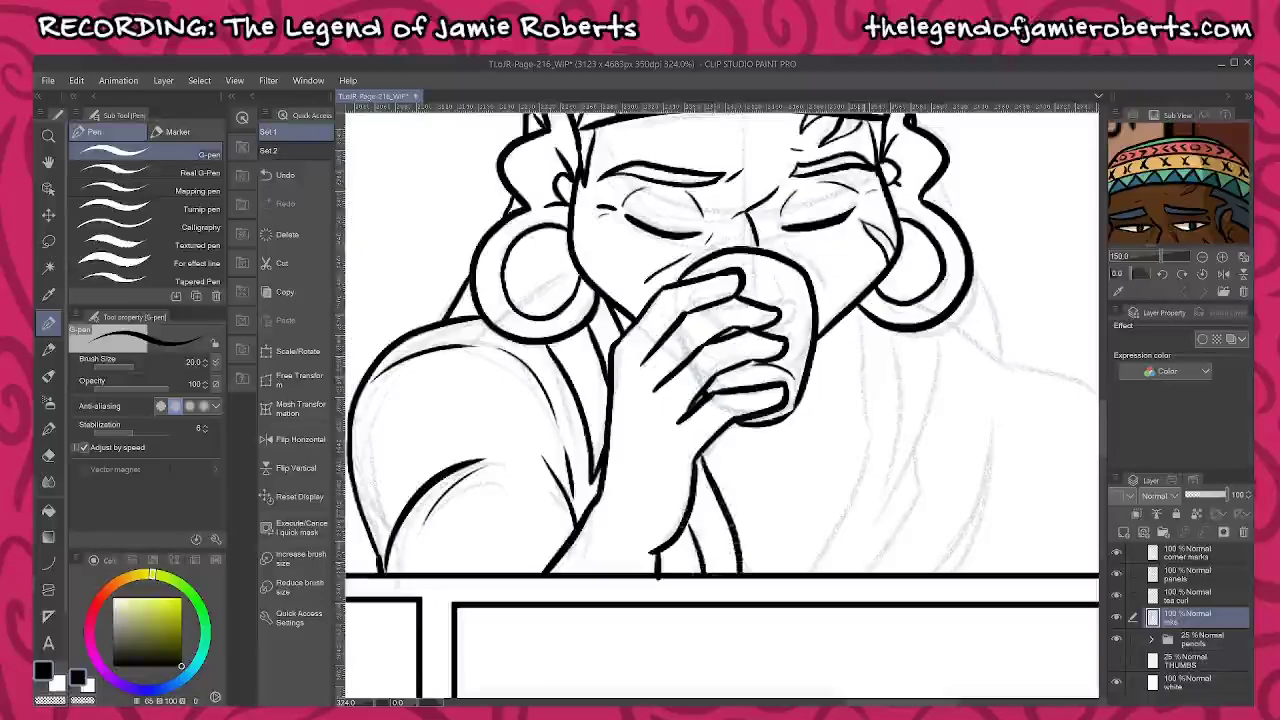
pyautogui.moveTo(840, 312)
pyautogui.mouseDown()
pyautogui.moveTo(852, 384)
pyautogui.moveTo(798, 586)
pyautogui.mouseUp()
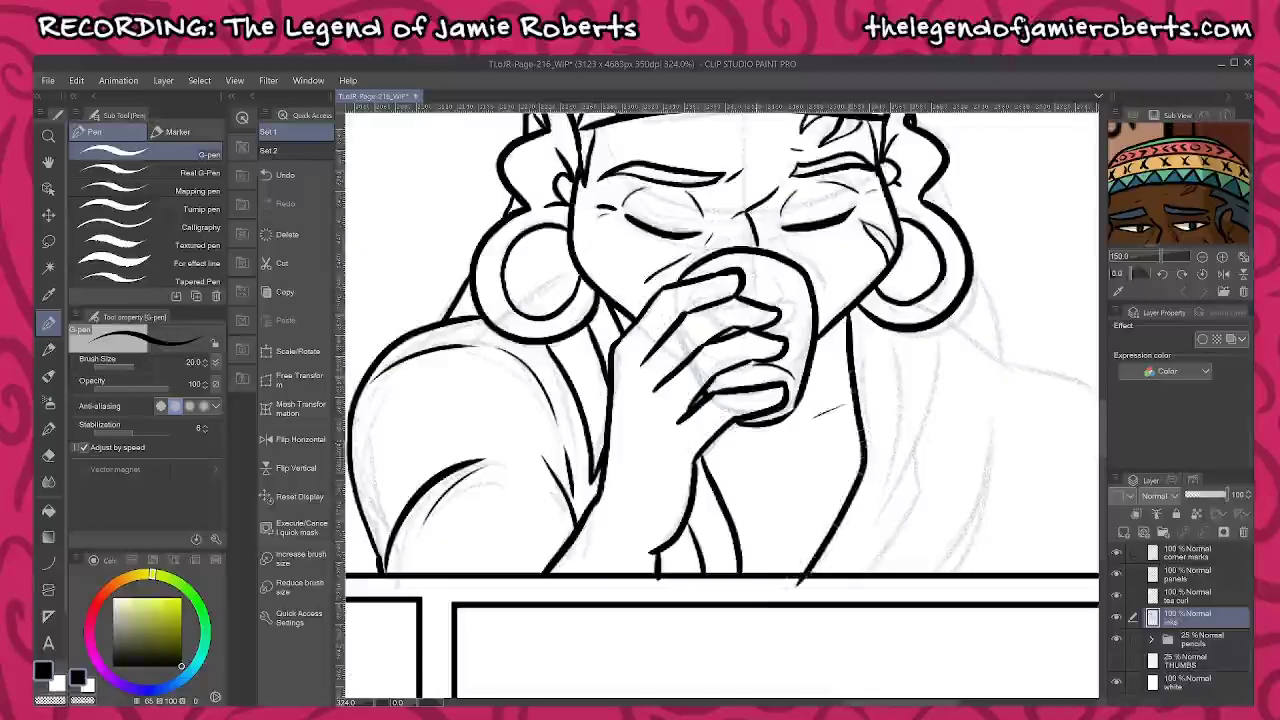
pyautogui.moveTo(768, 453); pyautogui.dragTo(773, 556)
# Ink the draped garment fold hanging below the right earring and continue its edge down to the panel border
pyautogui.moveTo(931, 370)
pyautogui.mouseDown()
pyautogui.moveTo(800, 364)
pyautogui.moveTo(772, 510)
pyautogui.mouseUp()
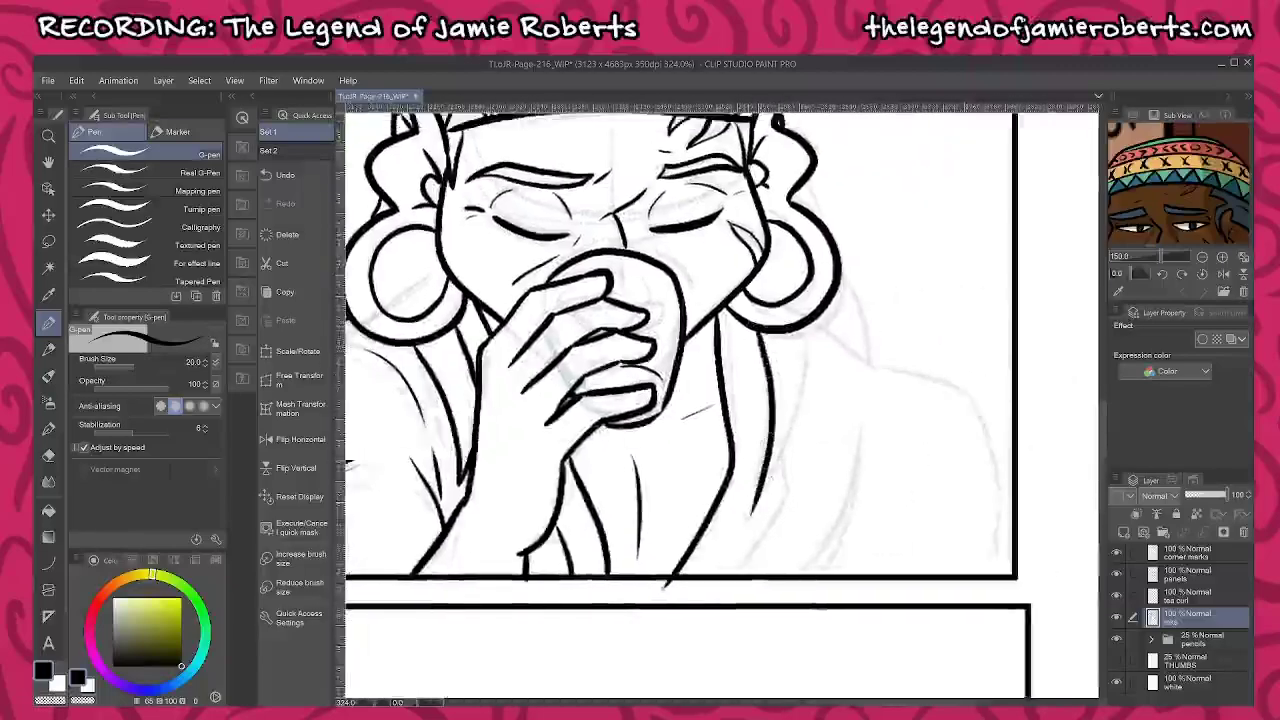
pyautogui.moveTo(806, 315); pyautogui.dragTo(798, 428)
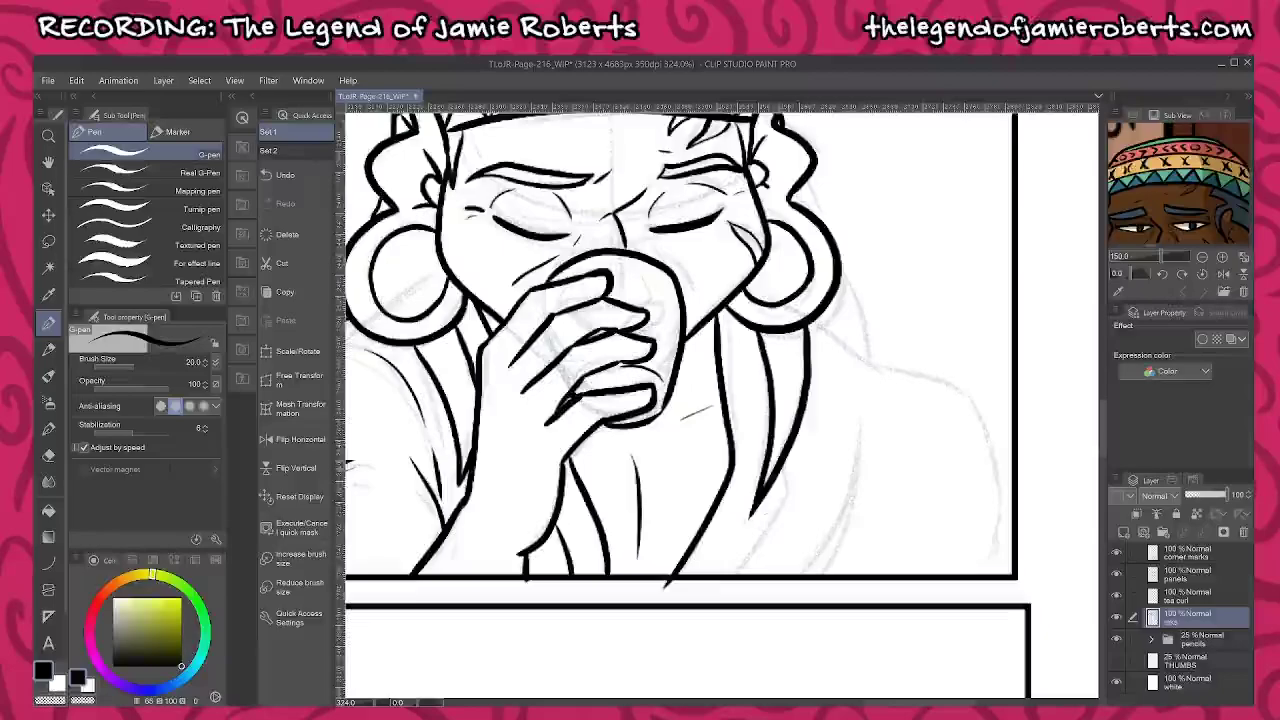
pyautogui.moveTo(786, 468); pyautogui.dragTo(740, 575)
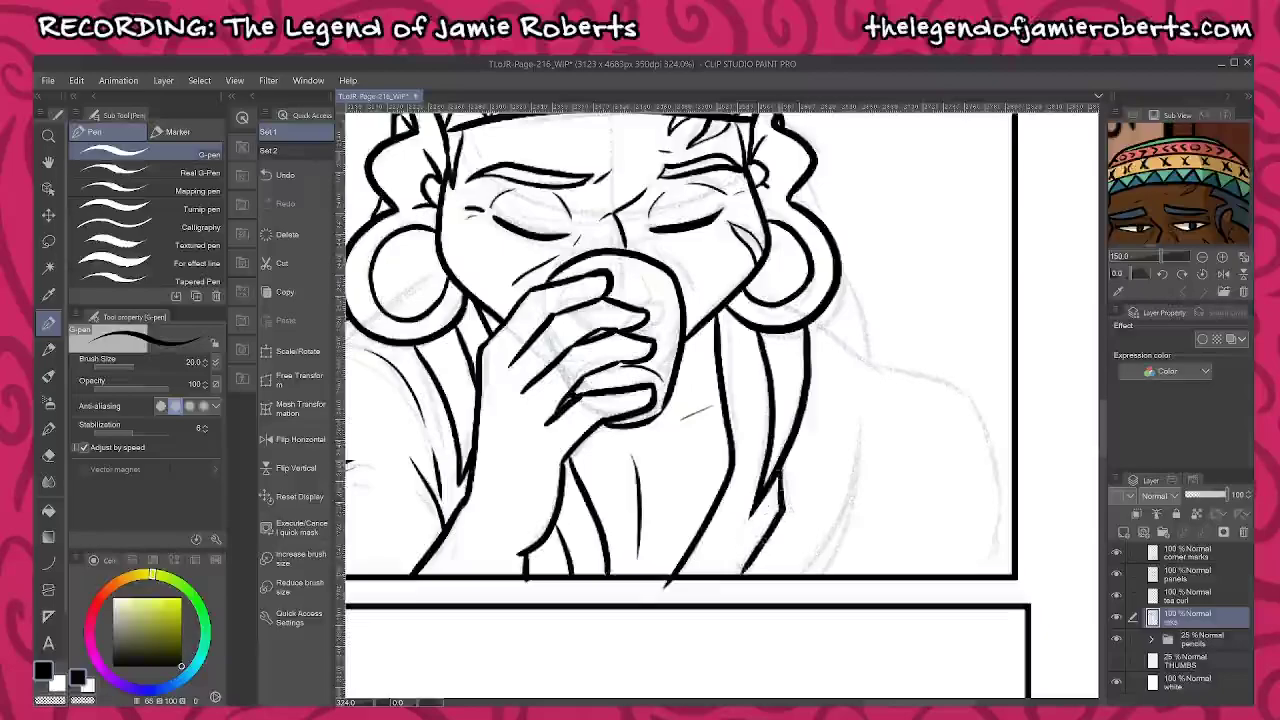
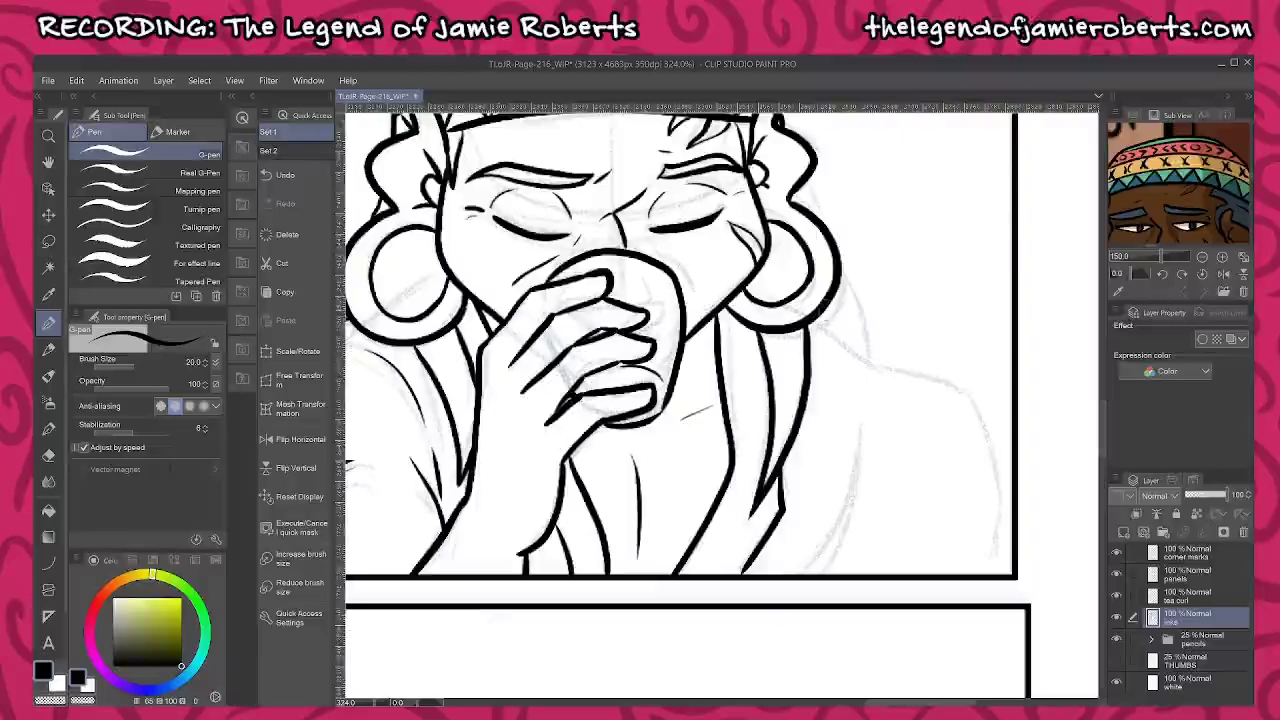
# Ink the shoulder and outer arm of the drinking woman, her inner arm line, and the hair falling behind her earring
pyautogui.moveTo(808, 322)
pyautogui.mouseDown()
pyautogui.moveTo(965, 398)
pyautogui.moveTo(995, 505)
pyautogui.moveTo(976, 574)
pyautogui.mouseUp()
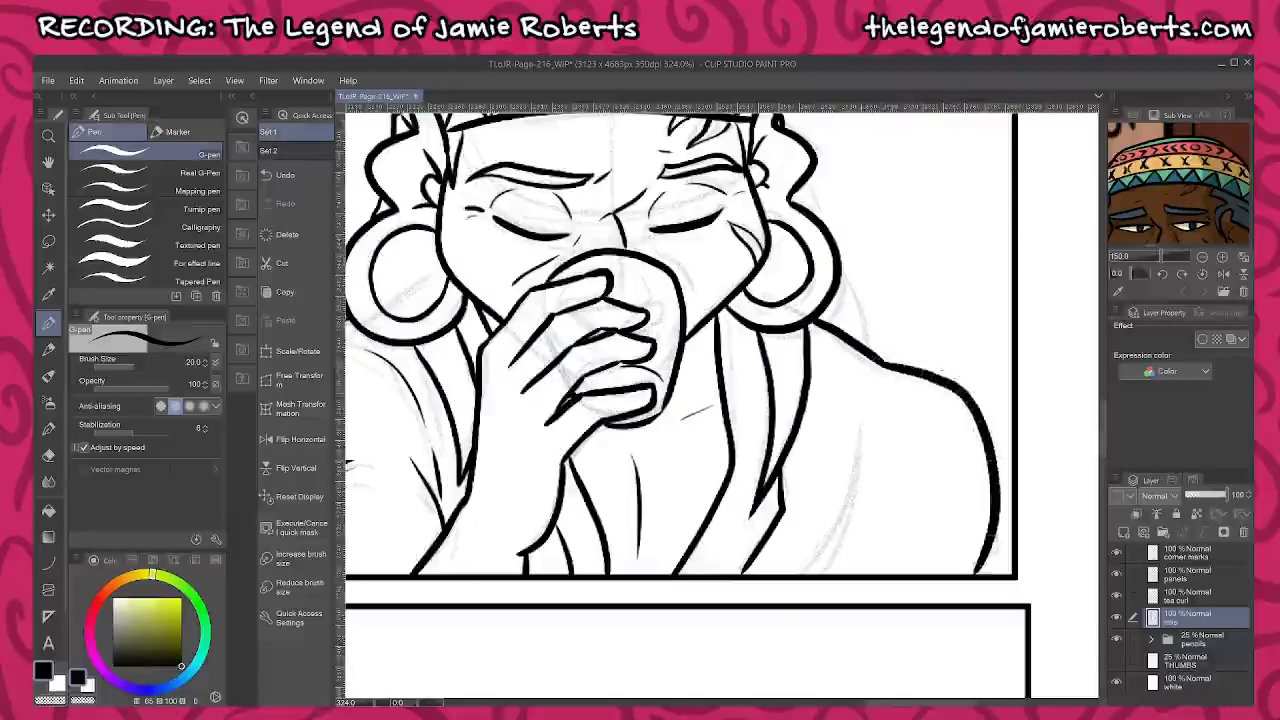
pyautogui.moveTo(860, 410)
pyautogui.mouseDown()
pyautogui.moveTo(815, 598)
pyautogui.moveTo(820, 586)
pyautogui.mouseUp()
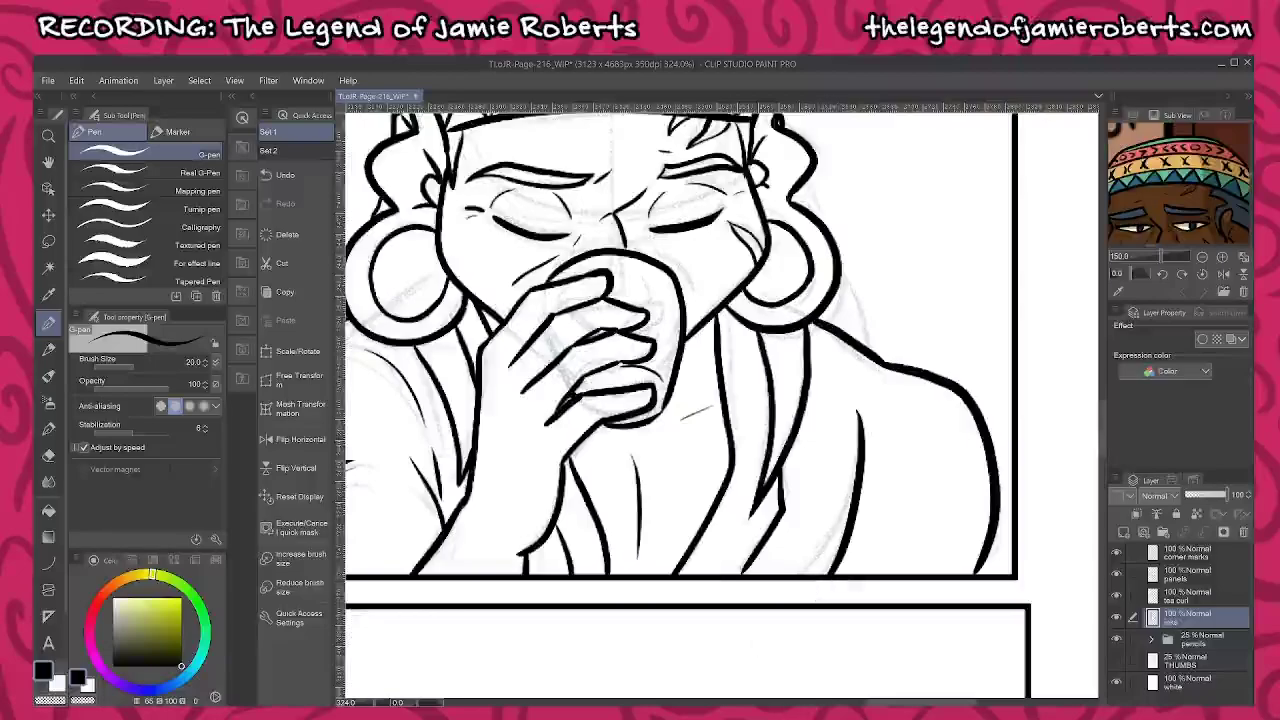
pyautogui.moveTo(877, 307); pyautogui.dragTo(943, 427)
pyautogui.moveTo(867, 294); pyautogui.dragTo(948, 488)
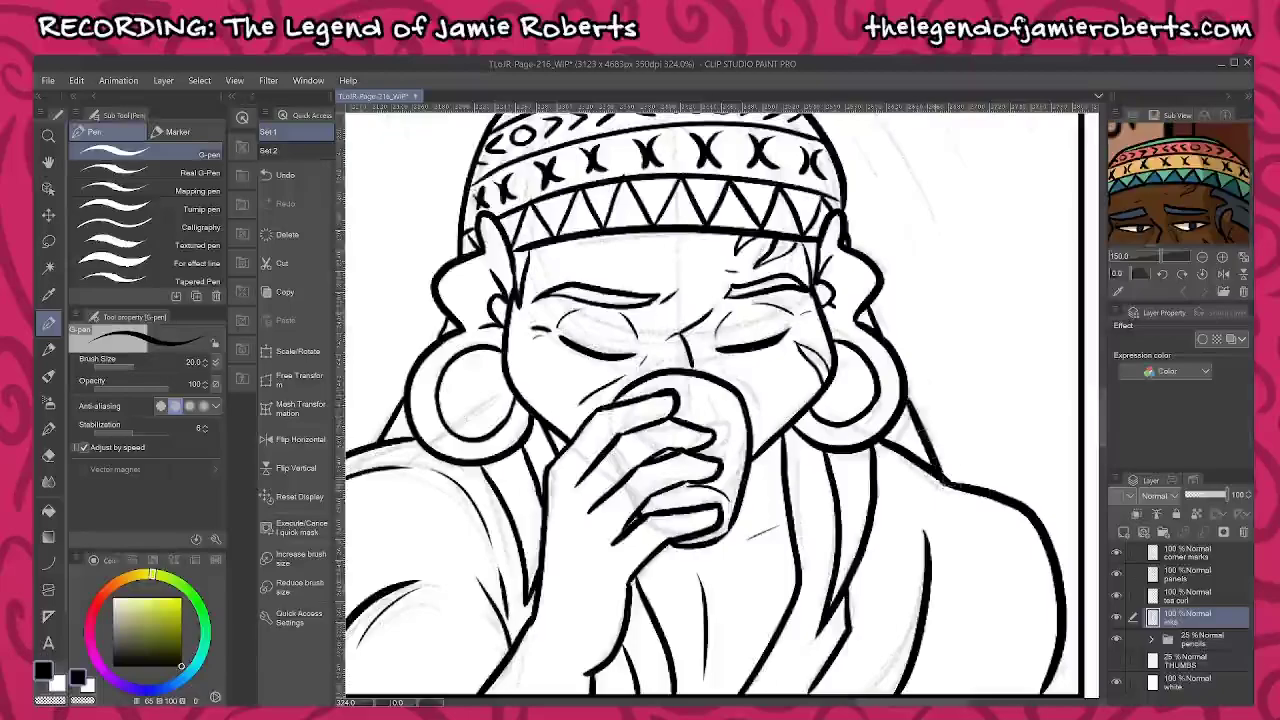
# Hide the pencils folder, auto-select the empty background around the drinking woman, and switch to the Gloom stream line tool
pyautogui.scroll(-7, 936, 500)
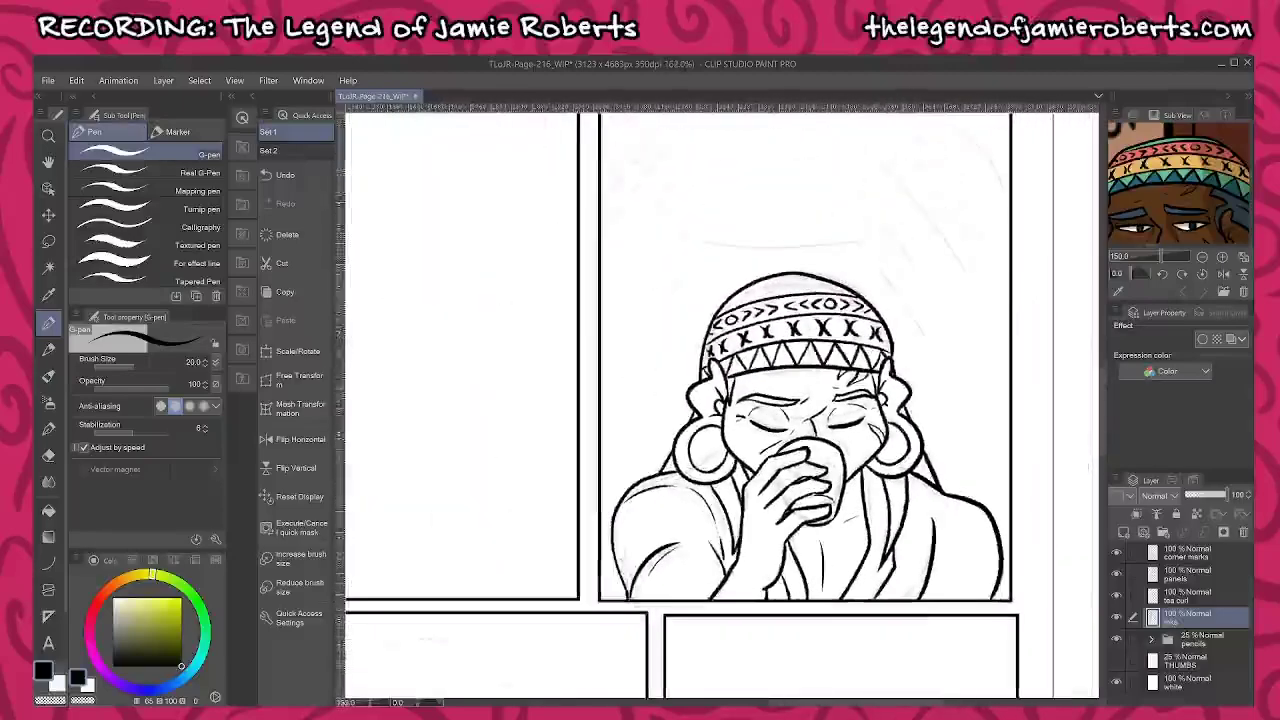
pyautogui.scroll(-3, 680, 400)
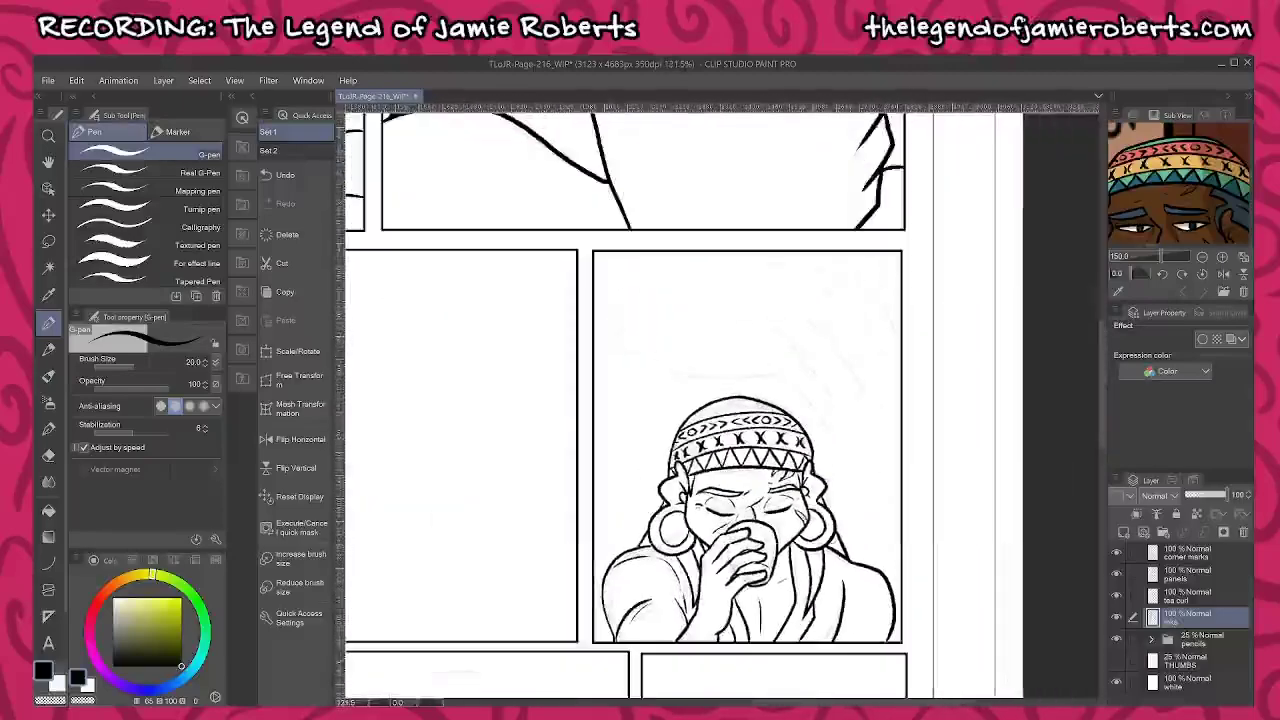
pyautogui.click(1118, 640)
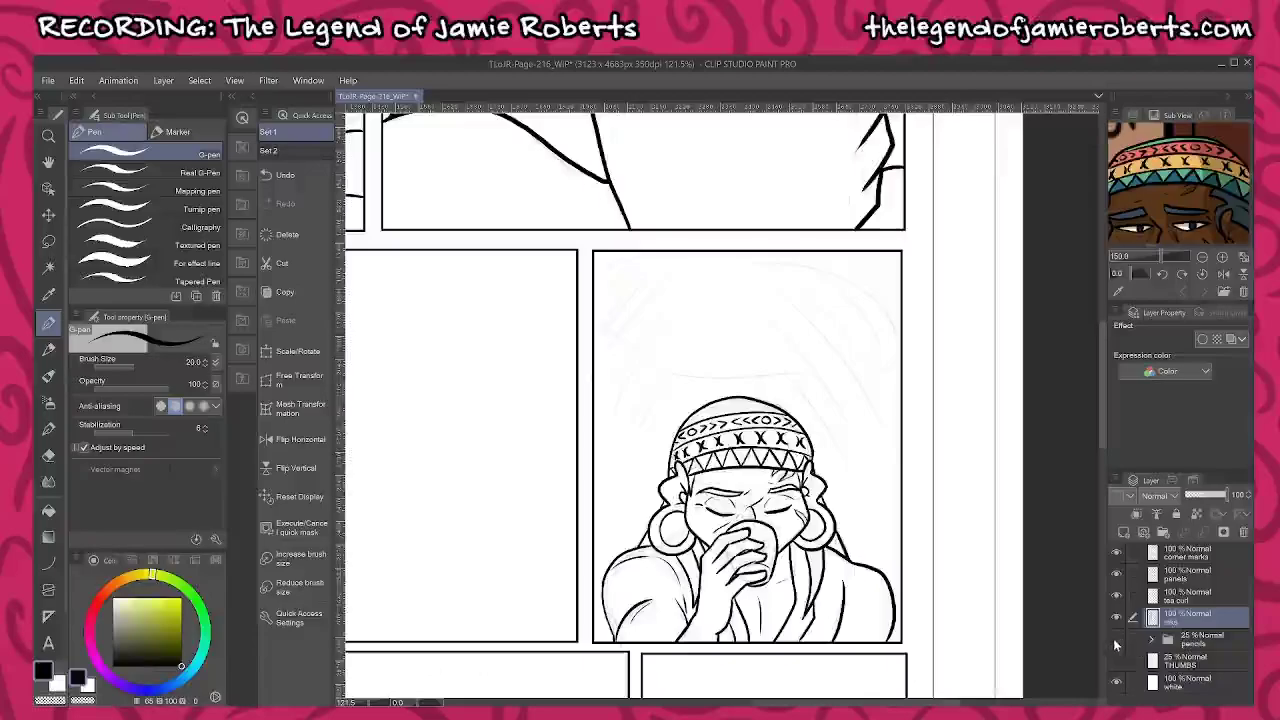
pyautogui.press('w')
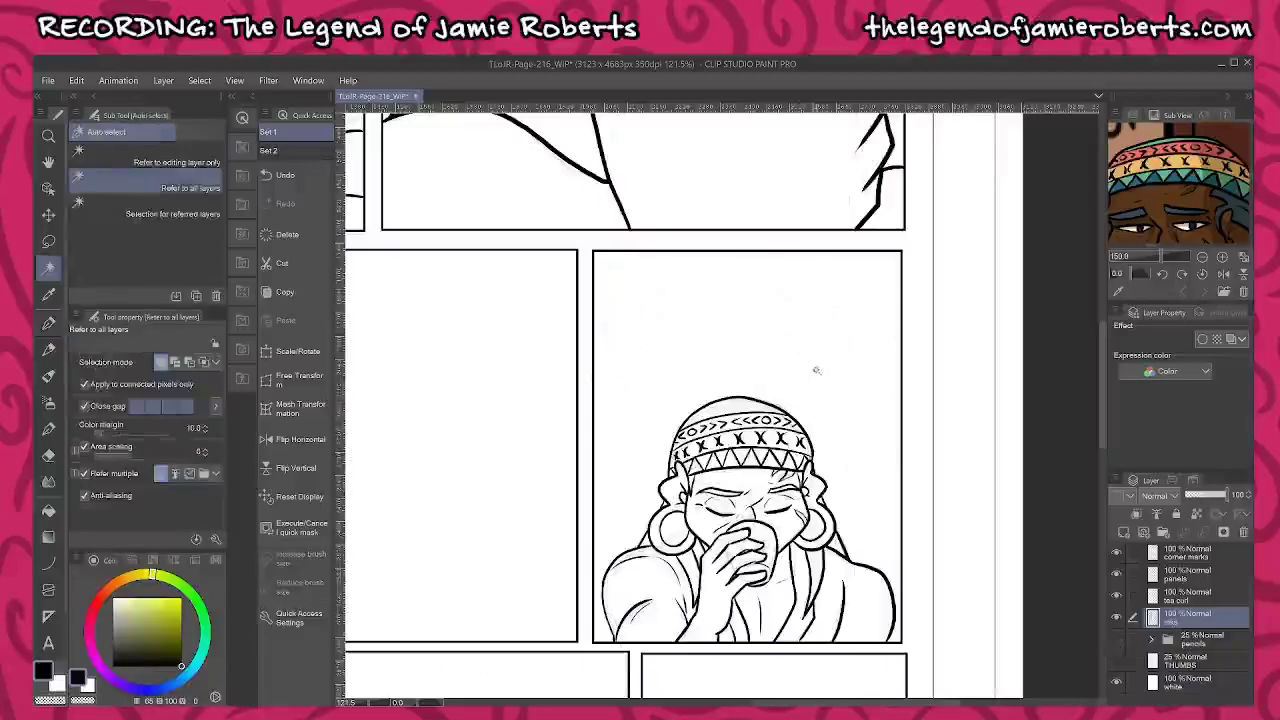
pyautogui.click(818, 372)
pyautogui.press('g')
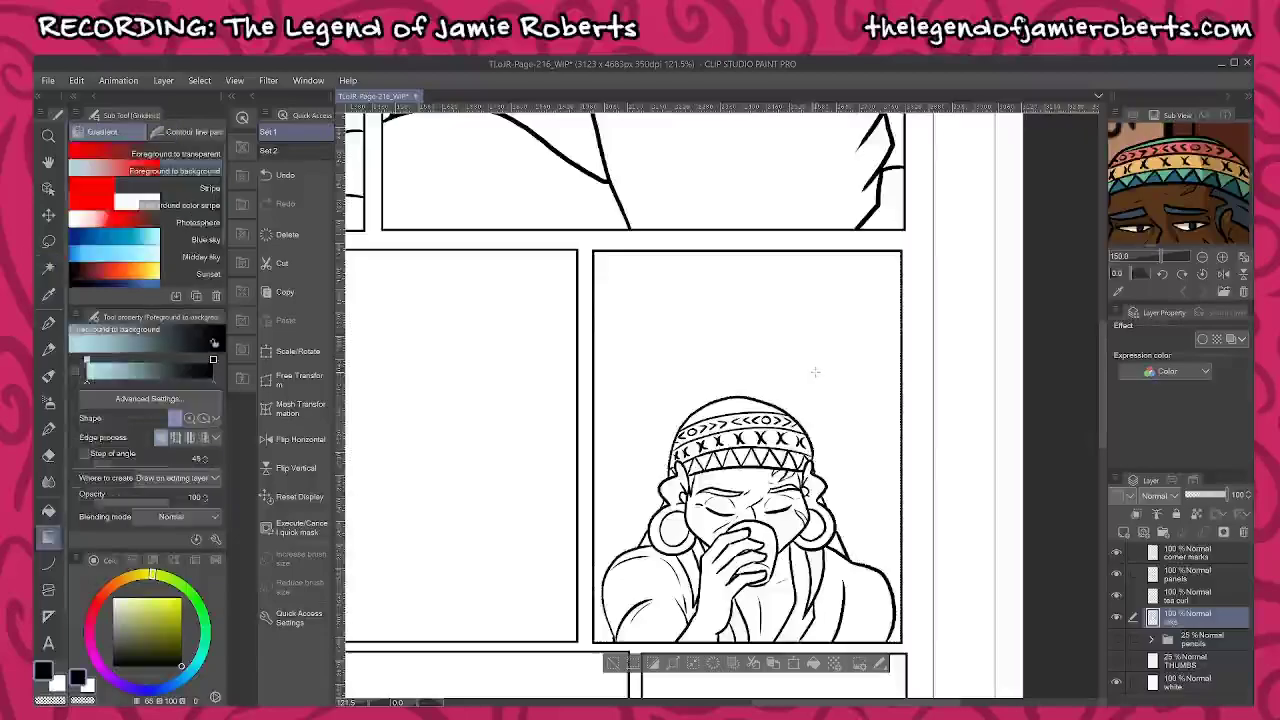
pyautogui.press('u')
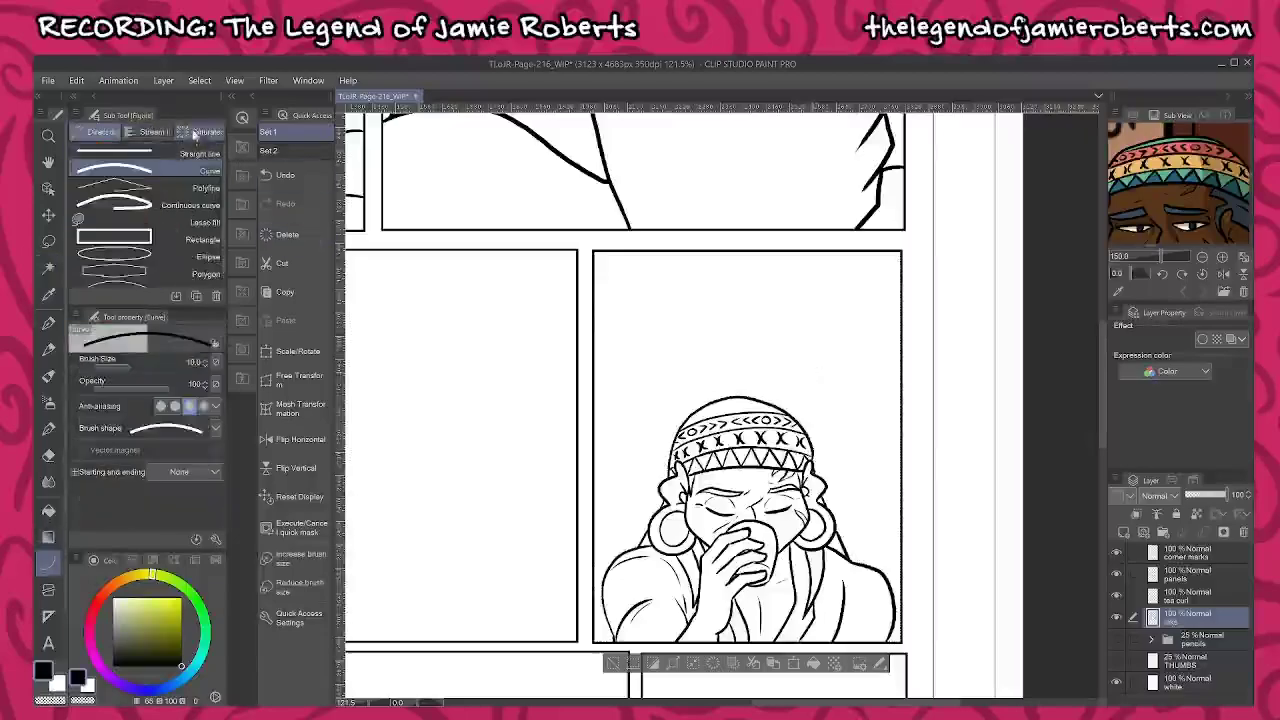
pyautogui.click(153, 132)
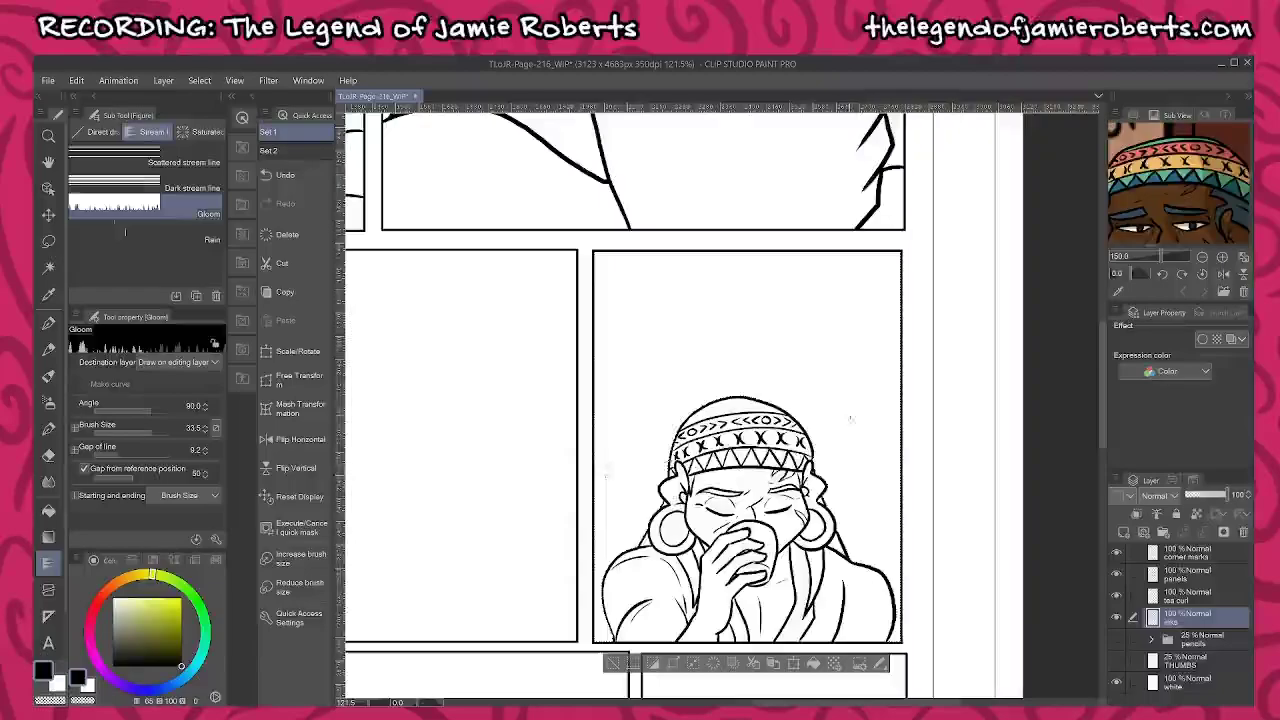
# Try a Gloom effect reaching down behind the woman's headwrap, clear the selection, and undo both
pyautogui.moveTo(865, 460); pyautogui.dragTo(898, 478)
pyautogui.click(890, 472)
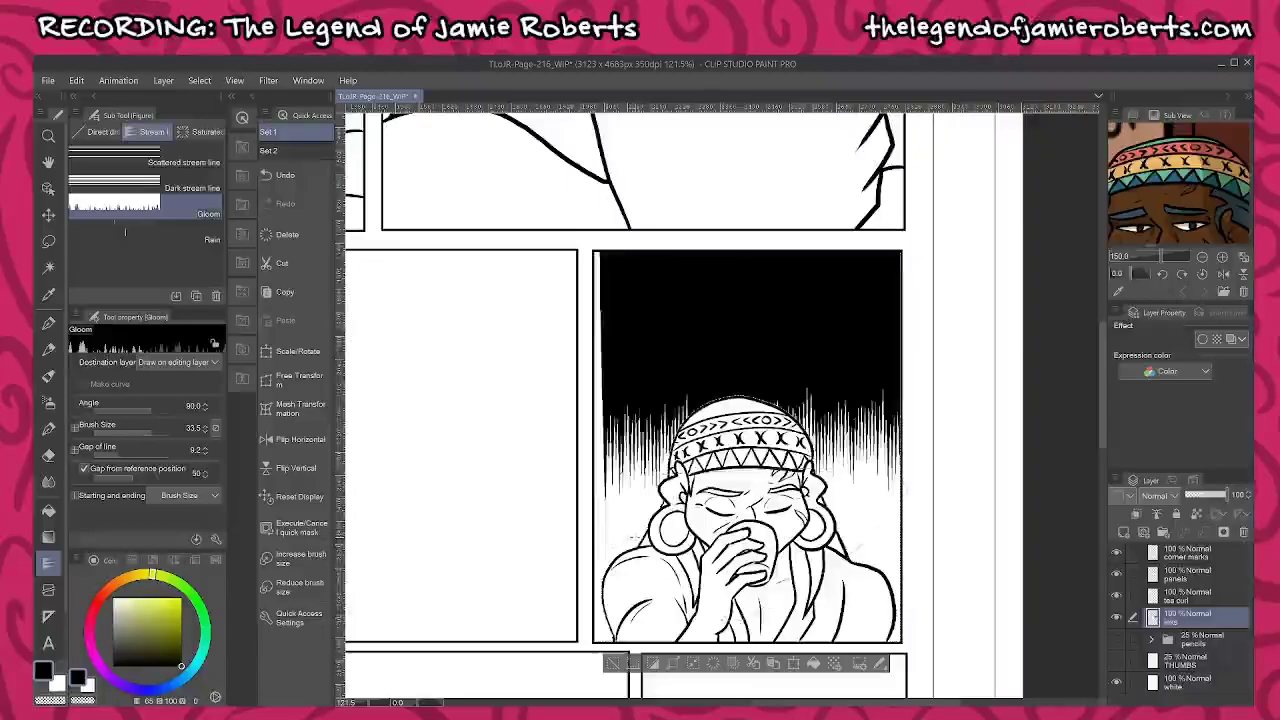
pyautogui.click(614, 663)
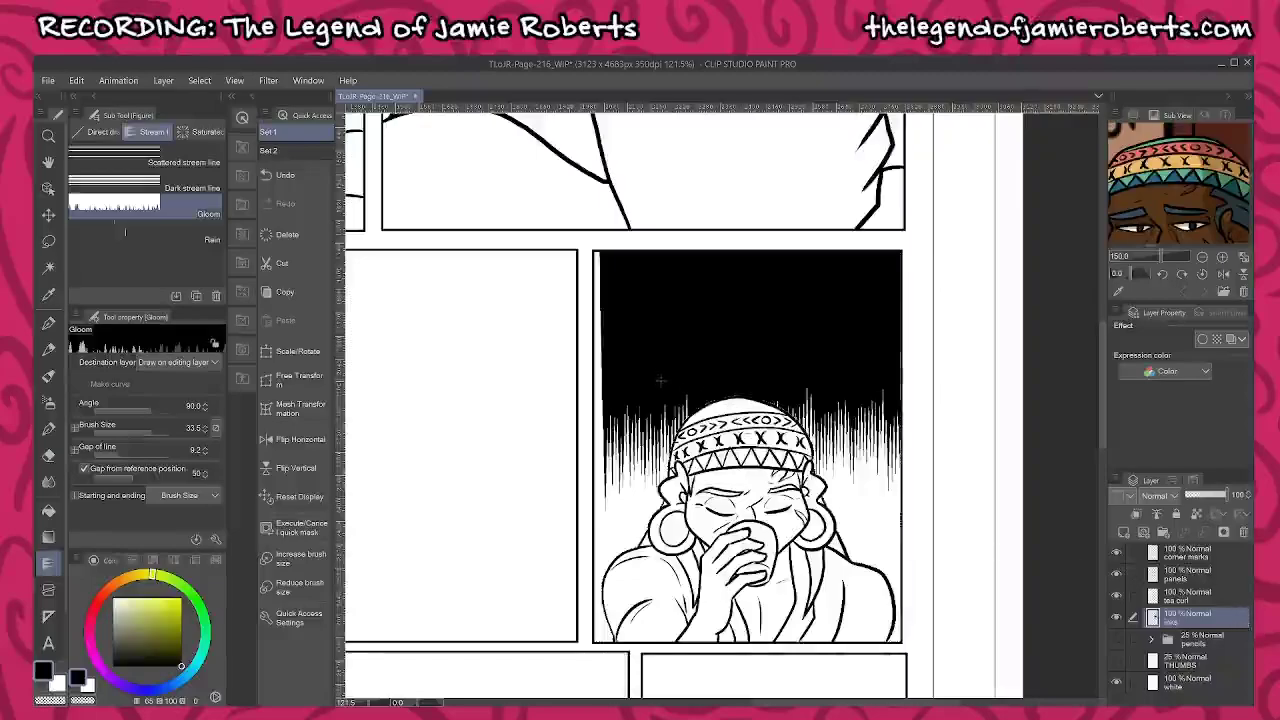
pyautogui.press('p')
pyautogui.scroll(2, 614, 382)
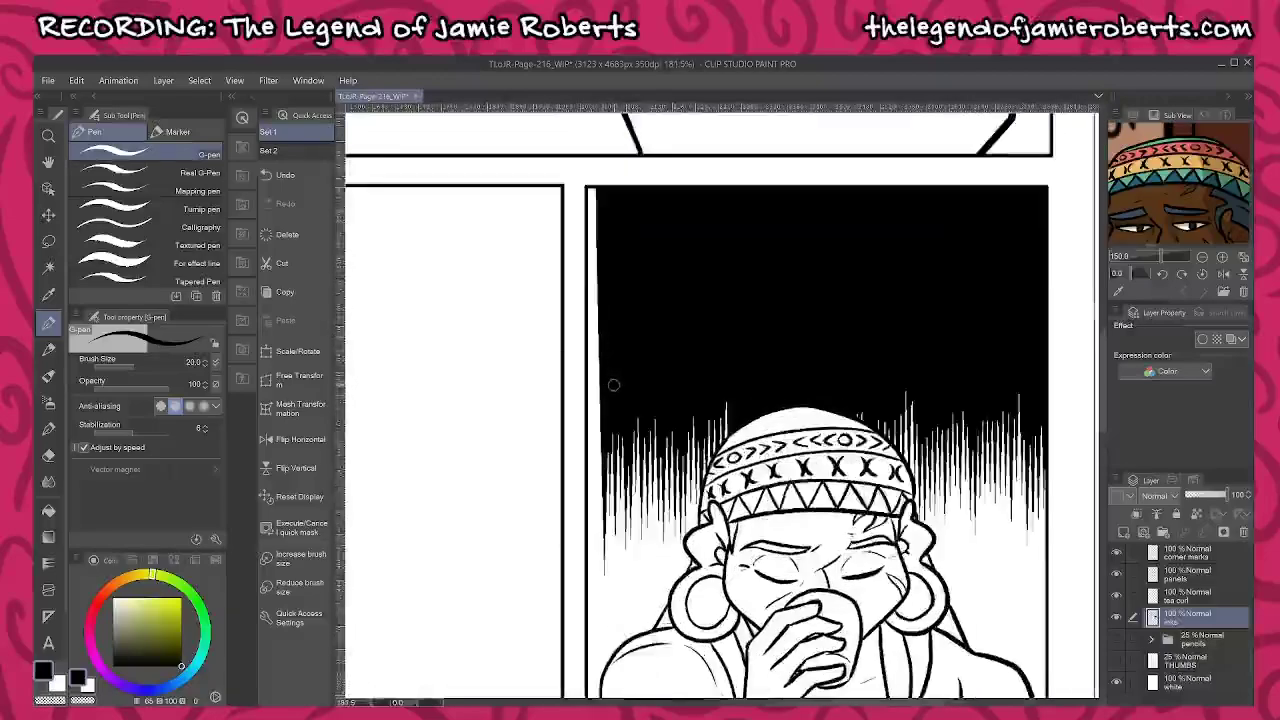
pyautogui.press('u')
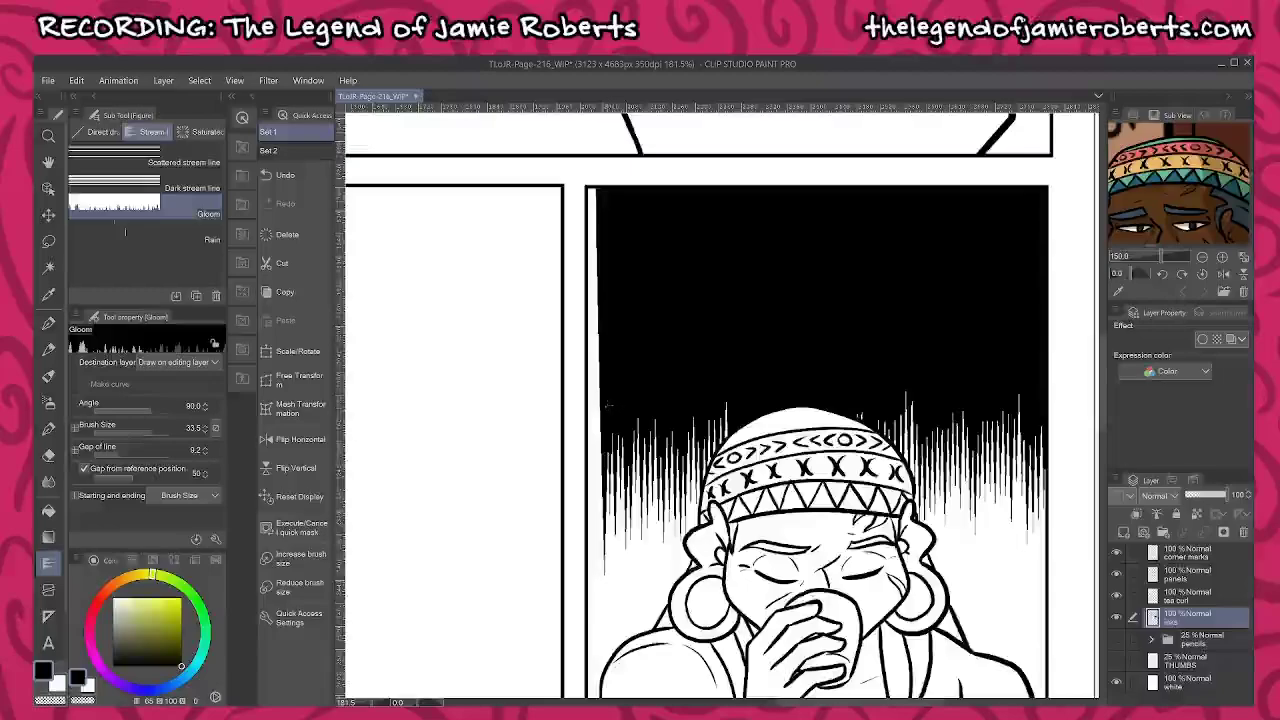
pyautogui.scroll(-4, 621, 394)
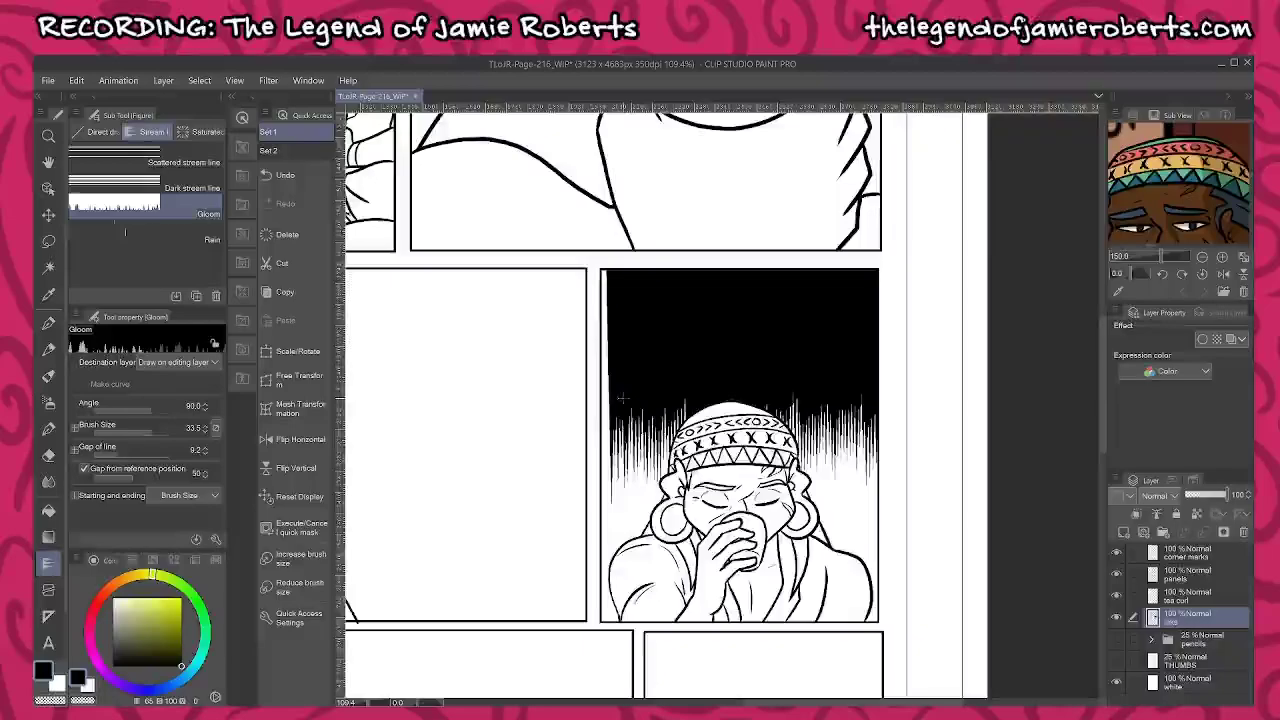
pyautogui.hotkey('ctrl', 'z')
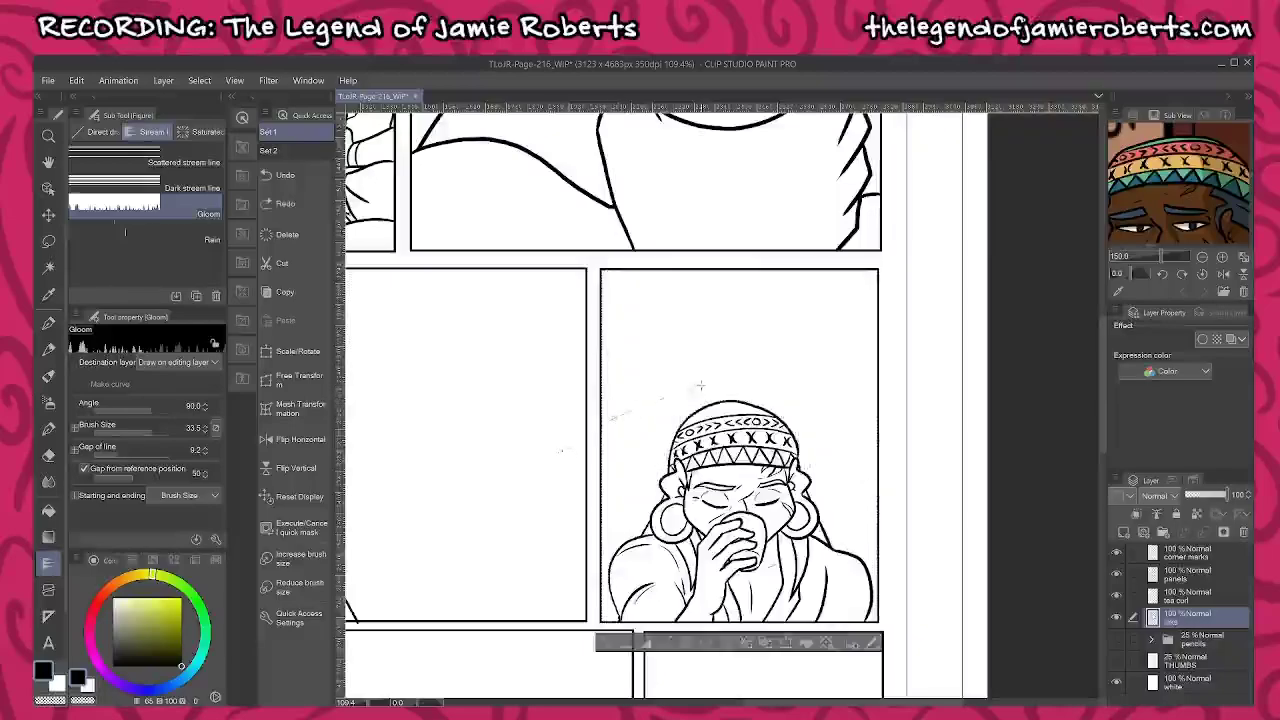
# Draw an arched black Gloom effect across the background above the woman's head and clear the selection
pyautogui.moveTo(700, 385); pyautogui.dragTo(800, 392)
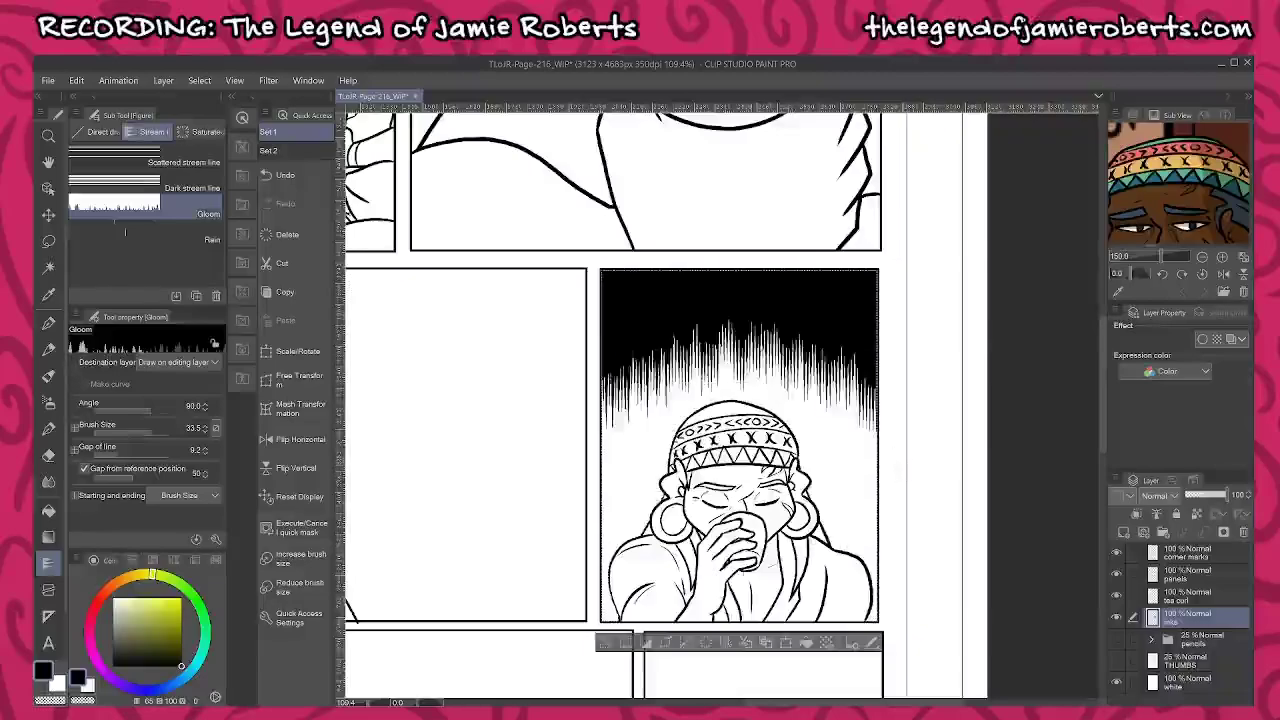
pyautogui.click(605, 643)
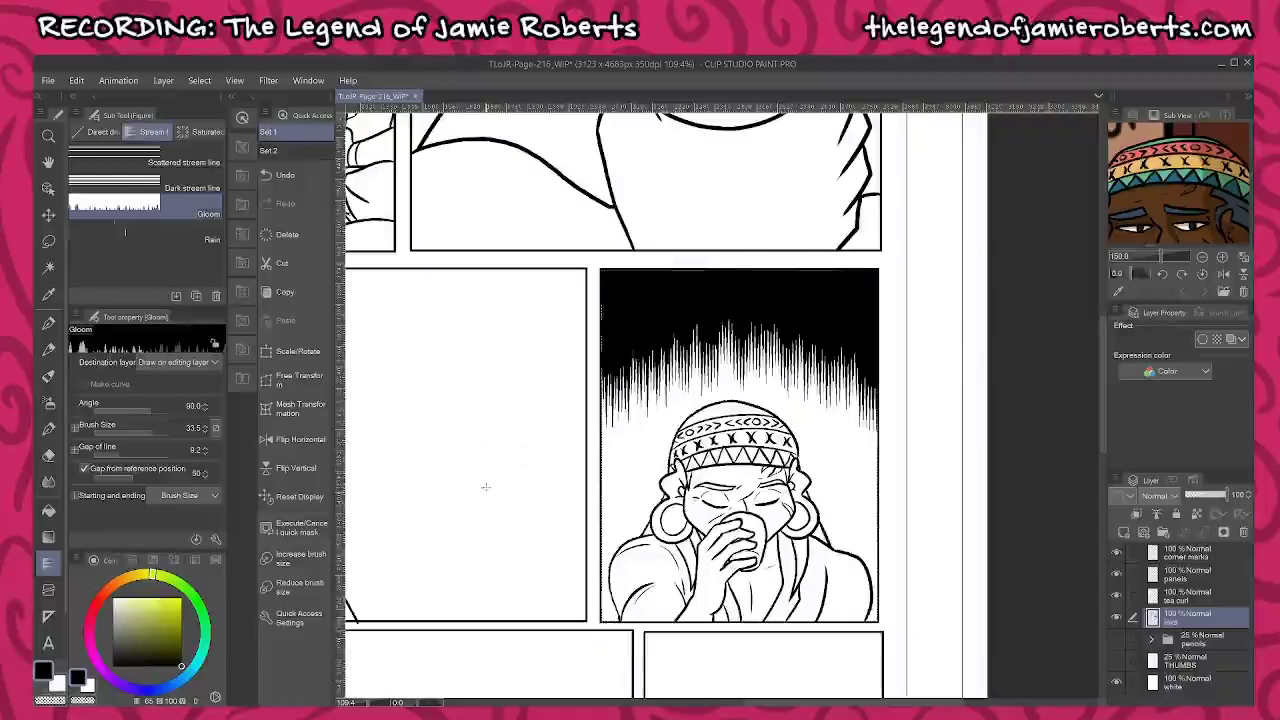
# Show the pencils again and ink the elbow and lower forearm contour of the large torso figure with the G-pen
pyautogui.moveTo(485, 487); pyautogui.dragTo(902, 484)
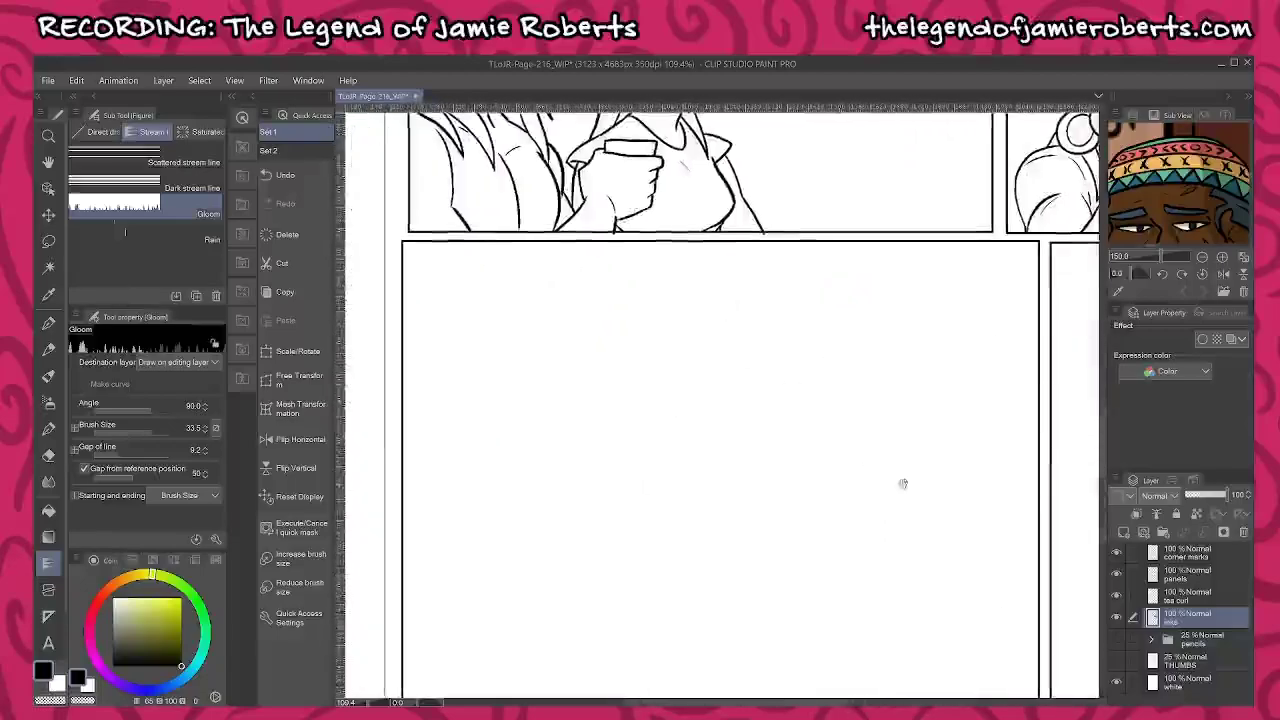
pyautogui.click(1117, 638)
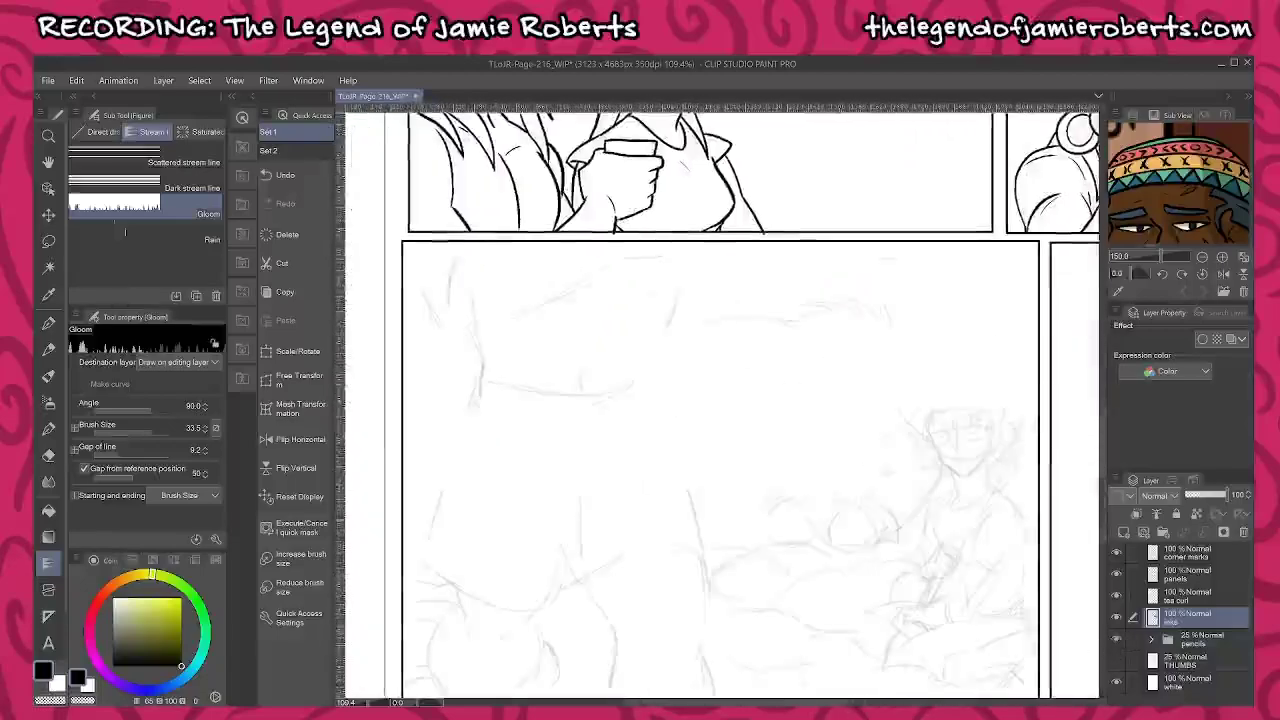
pyautogui.press('p')
pyautogui.moveTo(630, 408); pyautogui.dragTo(680, 503)
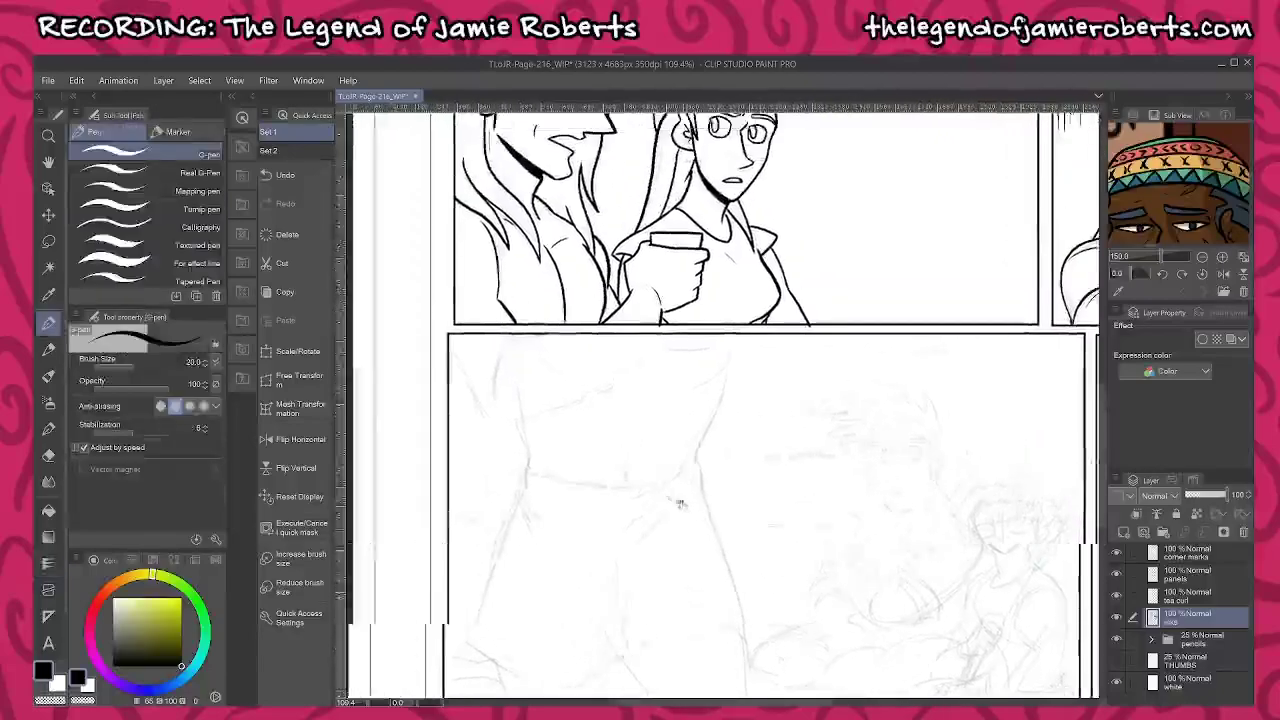
pyautogui.scroll(5, 503, 371)
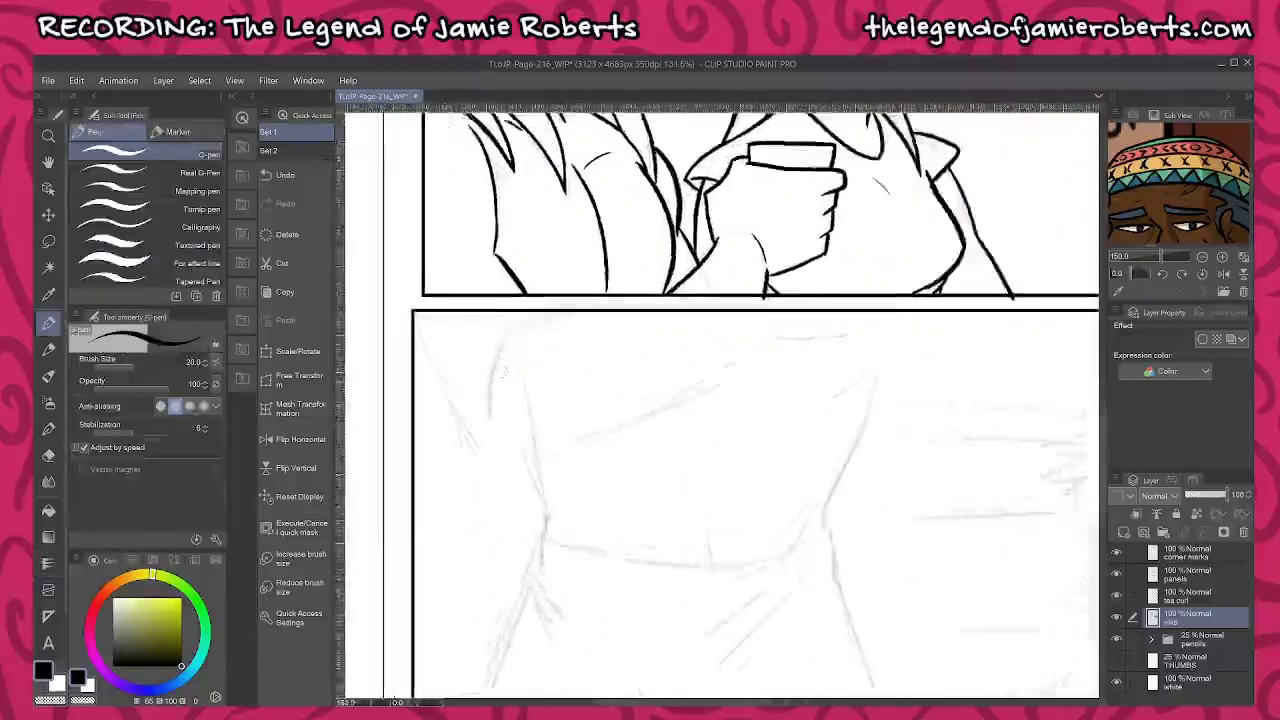
pyautogui.scroll(3, 437, 330)
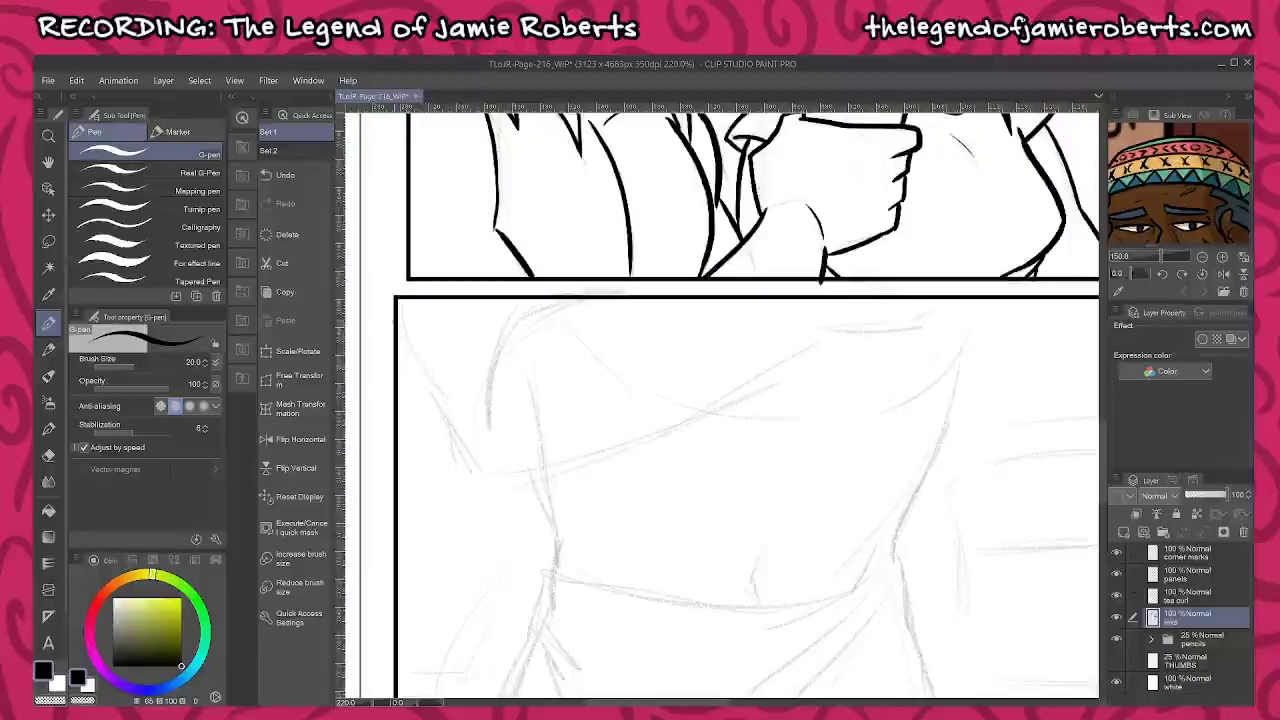
pyautogui.moveTo(396, 326)
pyautogui.mouseDown()
pyautogui.moveTo(485, 472)
pyautogui.moveTo(555, 462)
pyautogui.moveTo(830, 336)
pyautogui.mouseUp()
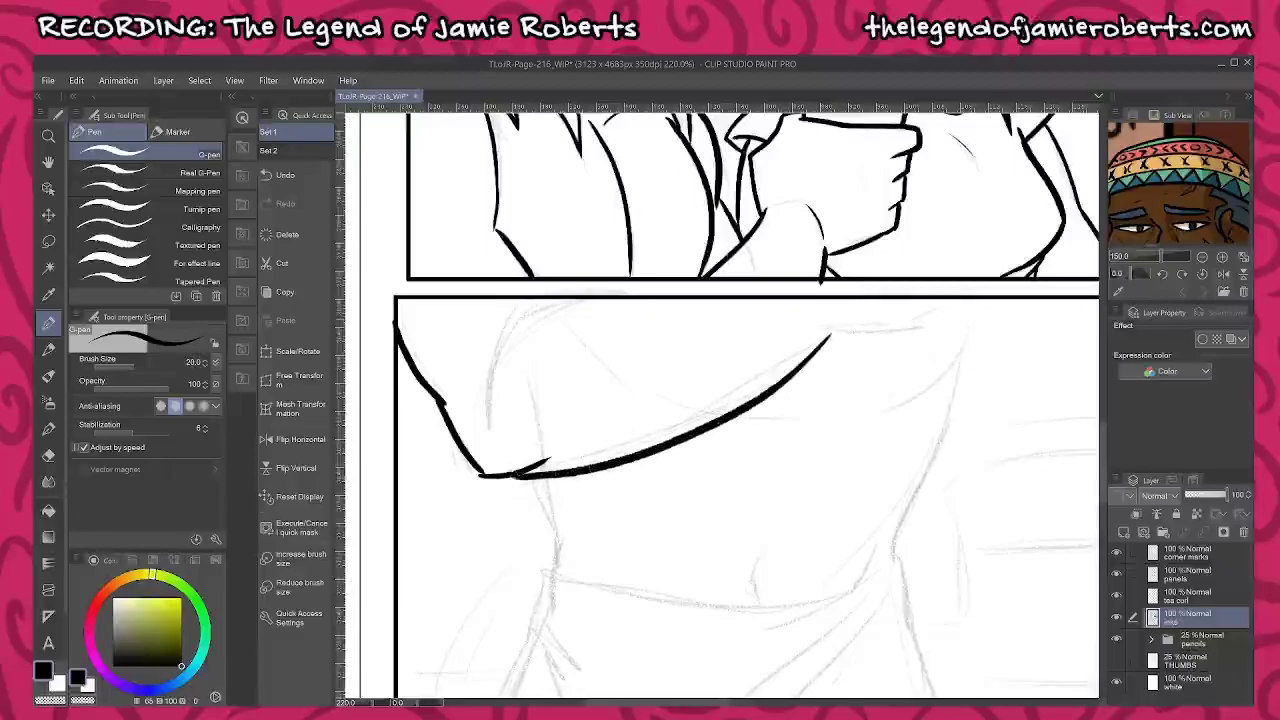
# Try inking the upper arm curve under the panel border, and delete it with a lasso selection
pyautogui.moveTo(486, 426)
pyautogui.mouseDown()
pyautogui.moveTo(486, 382)
pyautogui.moveTo(552, 306)
pyautogui.moveTo(590, 297)
pyautogui.mouseUp()
pyautogui.scroll(4, 622, 339)
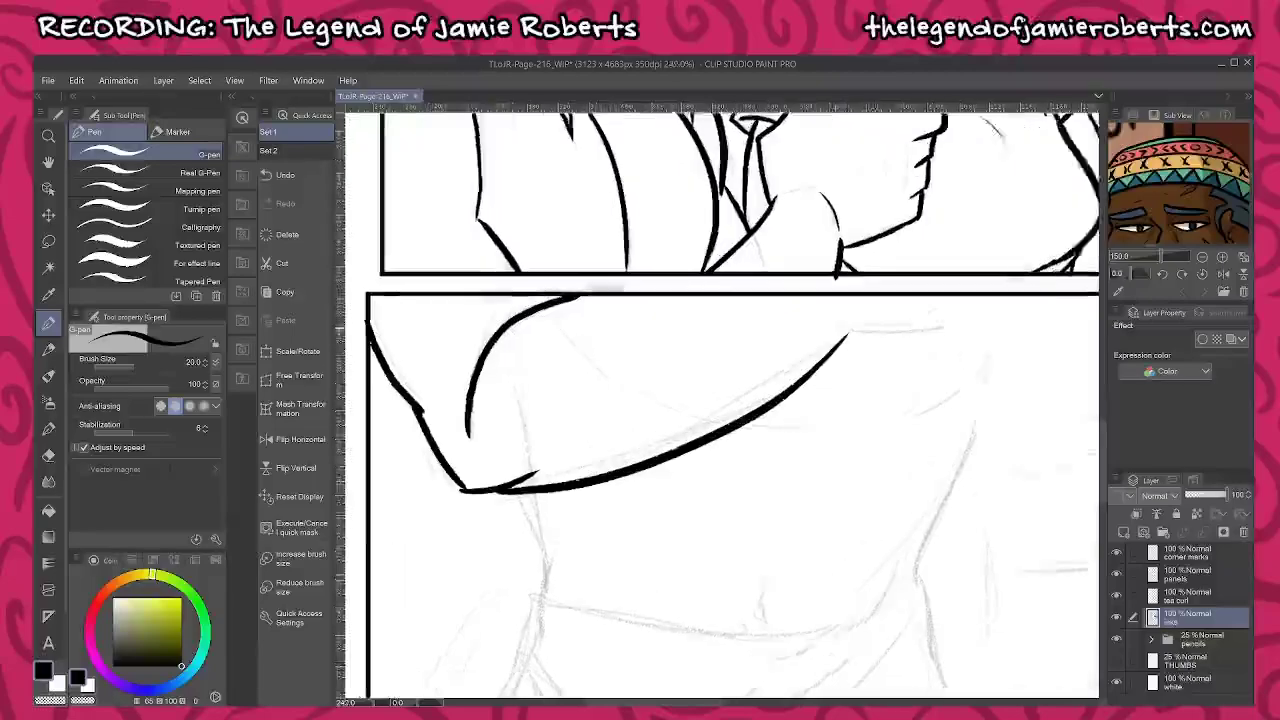
pyautogui.press('m')
pyautogui.moveTo(465, 292)
pyautogui.mouseDown()
pyautogui.moveTo(400, 394)
pyautogui.moveTo(508, 440)
pyautogui.moveTo(584, 264)
pyautogui.moveTo(467, 290)
pyautogui.mouseUp()
pyautogui.press('Delete')
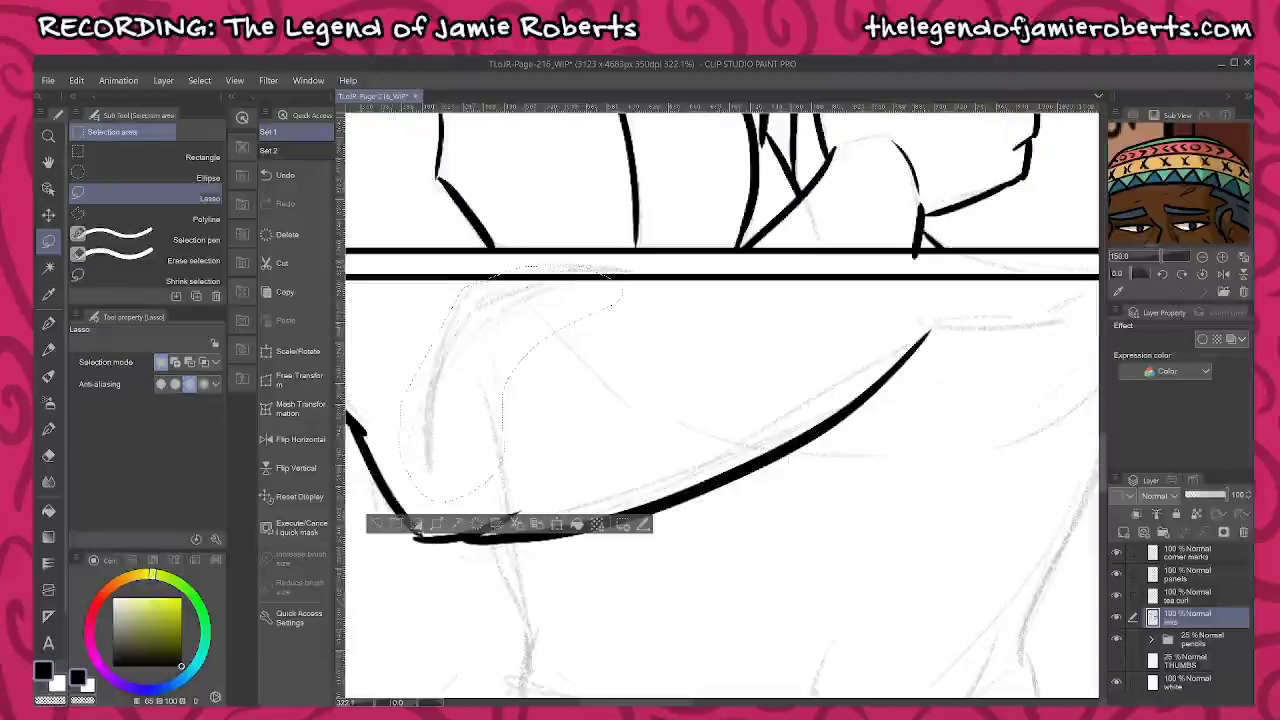
pyautogui.click(373, 527)
# Ink the upper arm curve with the G-pen and extend the forearm's lower edge up to the panel border
pyautogui.press('p')
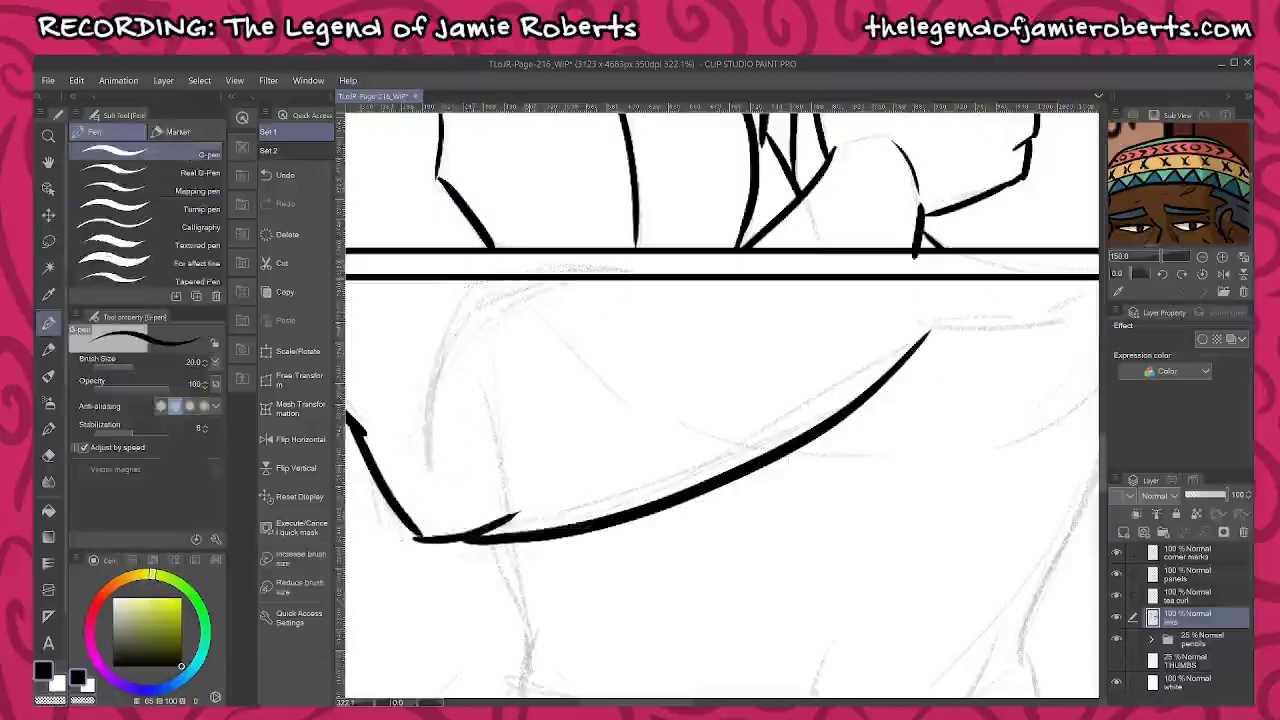
pyautogui.moveTo(527, 279)
pyautogui.mouseDown()
pyautogui.moveTo(464, 300)
pyautogui.moveTo(420, 425)
pyautogui.mouseUp()
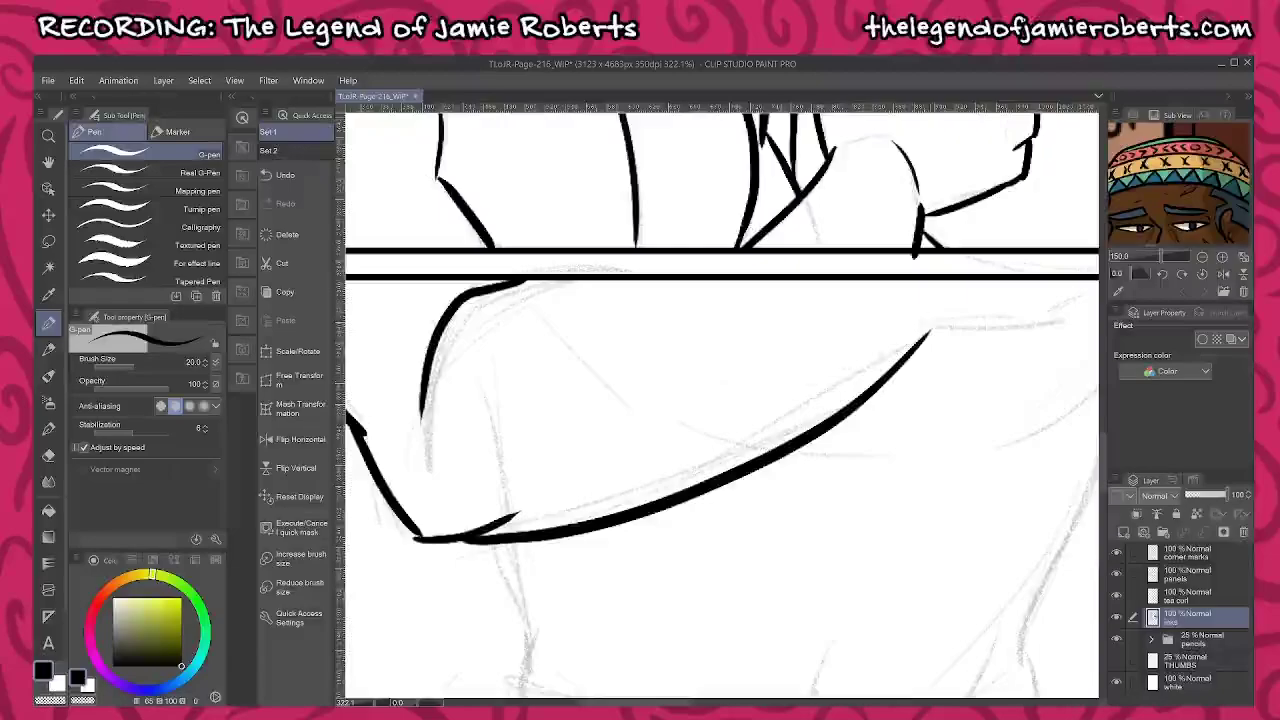
pyautogui.moveTo(930, 332)
pyautogui.mouseDown()
pyautogui.moveTo(1078, 305)
pyautogui.moveTo(908, 330)
pyautogui.moveTo(915, 306)
pyautogui.mouseUp()
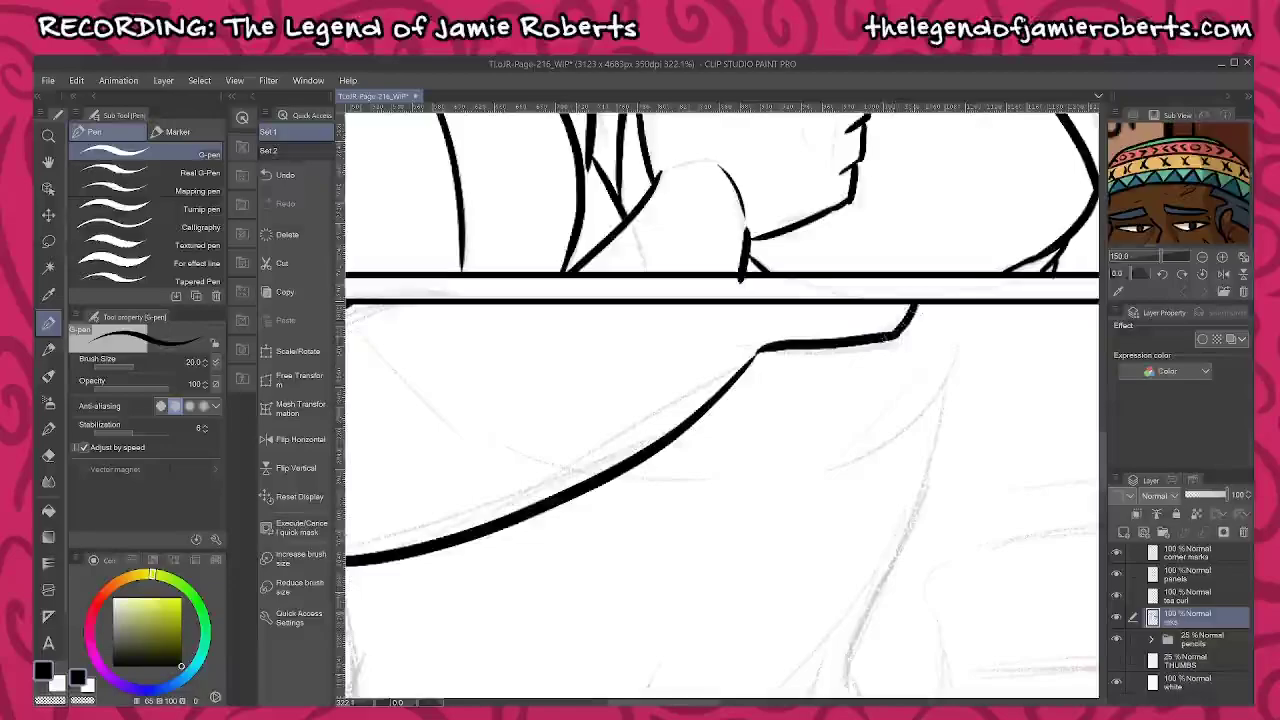
# Ink the torso's right-hand contour from the panel border down to the waist, with a small oval near the armpit
pyautogui.moveTo(803, 462); pyautogui.dragTo(820, 352)
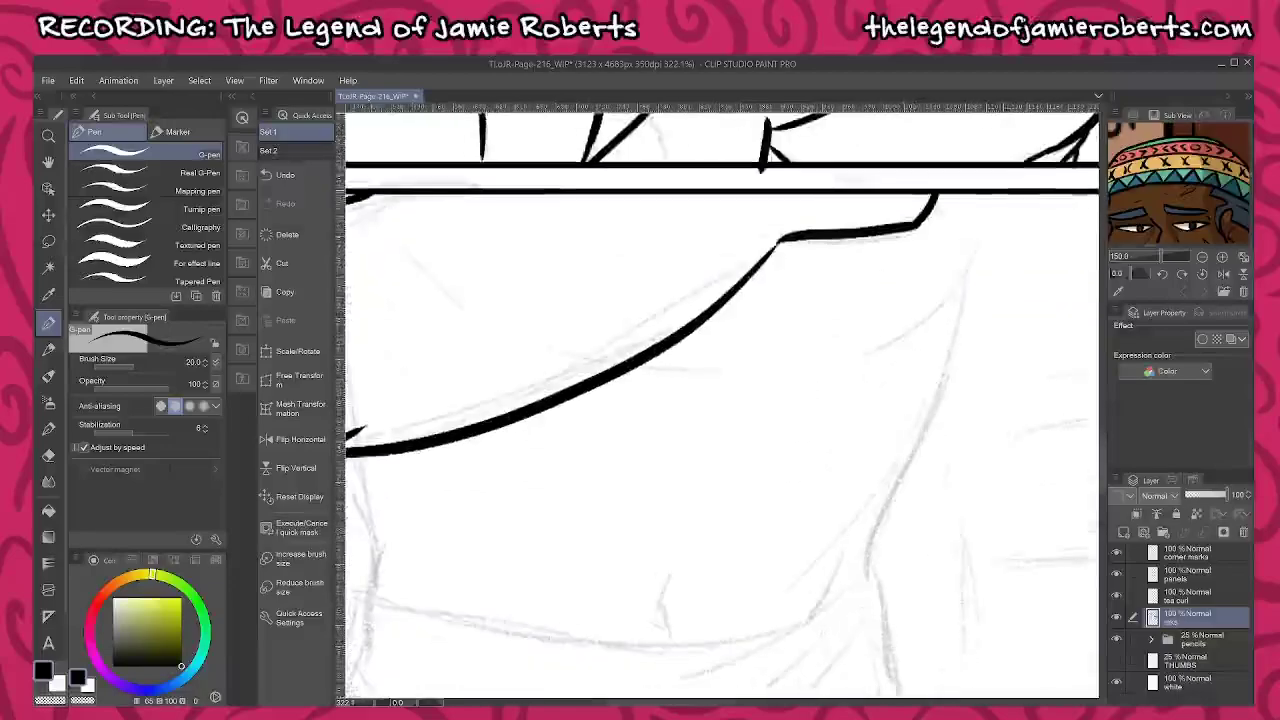
pyautogui.moveTo(998, 196); pyautogui.dragTo(946, 290)
pyautogui.scroll(-2, 974, 323)
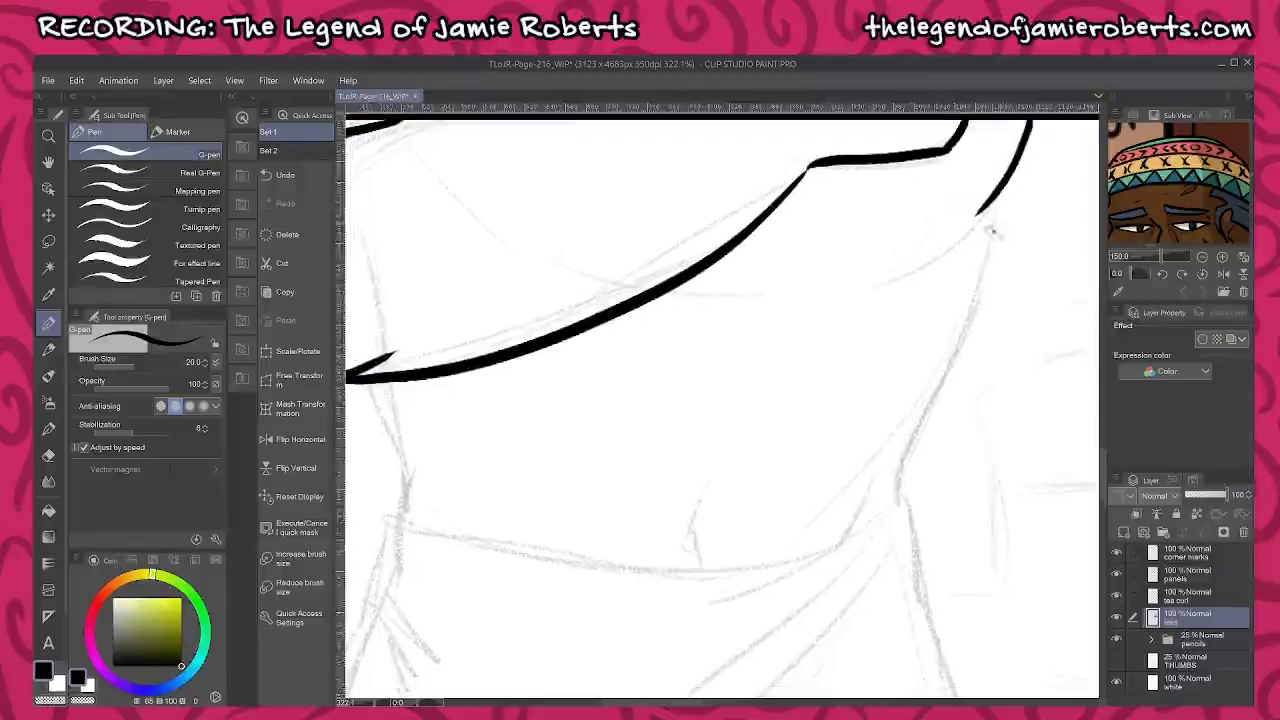
pyautogui.moveTo(972, 156)
pyautogui.mouseDown()
pyautogui.moveTo(994, 164)
pyautogui.moveTo(978, 156)
pyautogui.moveTo(996, 235)
pyautogui.moveTo(912, 476)
pyautogui.moveTo(884, 516)
pyautogui.mouseUp()
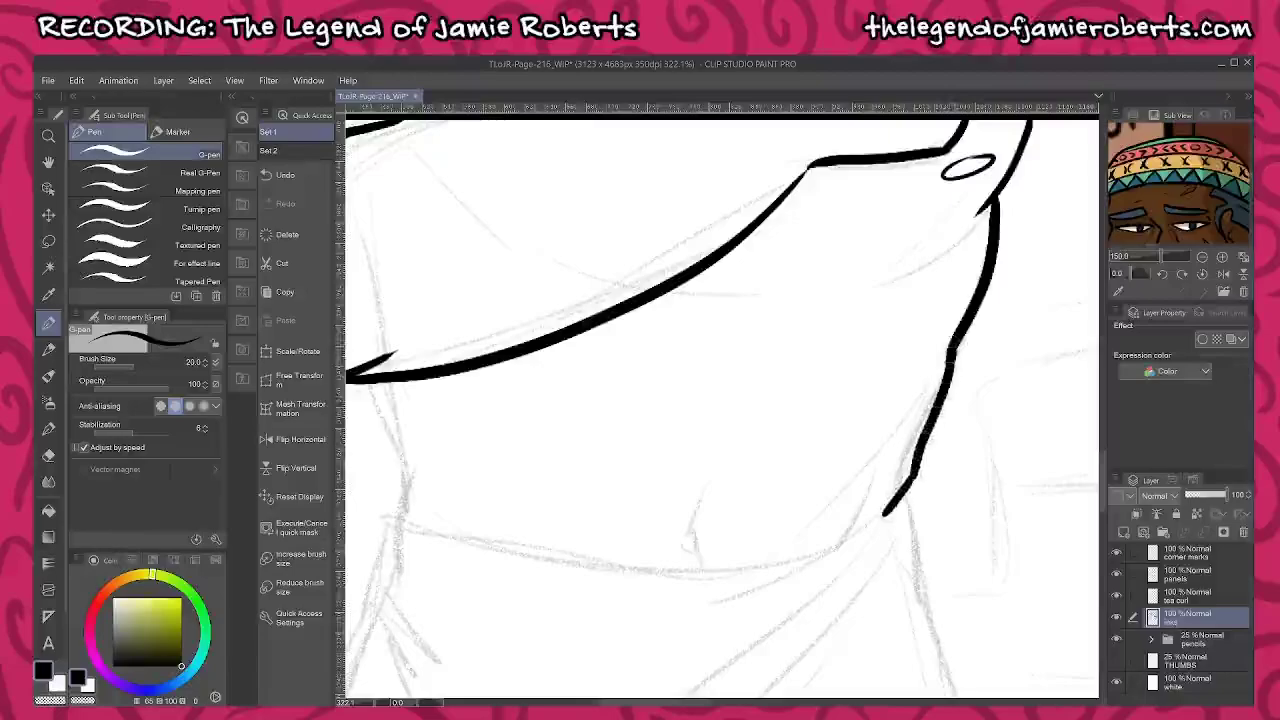
# Ink the navel, the short hip crease, and the left-hand waist contour of the torso
pyautogui.moveTo(711, 478)
pyautogui.mouseDown()
pyautogui.moveTo(692, 545)
pyautogui.moveTo(706, 552)
pyautogui.mouseUp()
pyautogui.moveTo(870, 480); pyautogui.dragTo(853, 522)
pyautogui.moveTo(368, 378)
pyautogui.mouseDown()
pyautogui.moveTo(404, 460)
pyautogui.moveTo(394, 529)
pyautogui.mouseUp()
# Ink the curved waistband between the hips and the fabric fold lines fanning out from the right-hand hip
pyautogui.moveTo(546, 498); pyautogui.dragTo(602, 268)
pyautogui.moveTo(443, 293)
pyautogui.mouseDown()
pyautogui.moveTo(651, 338)
pyautogui.moveTo(905, 308)
pyautogui.moveTo(752, 380)
pyautogui.mouseUp()
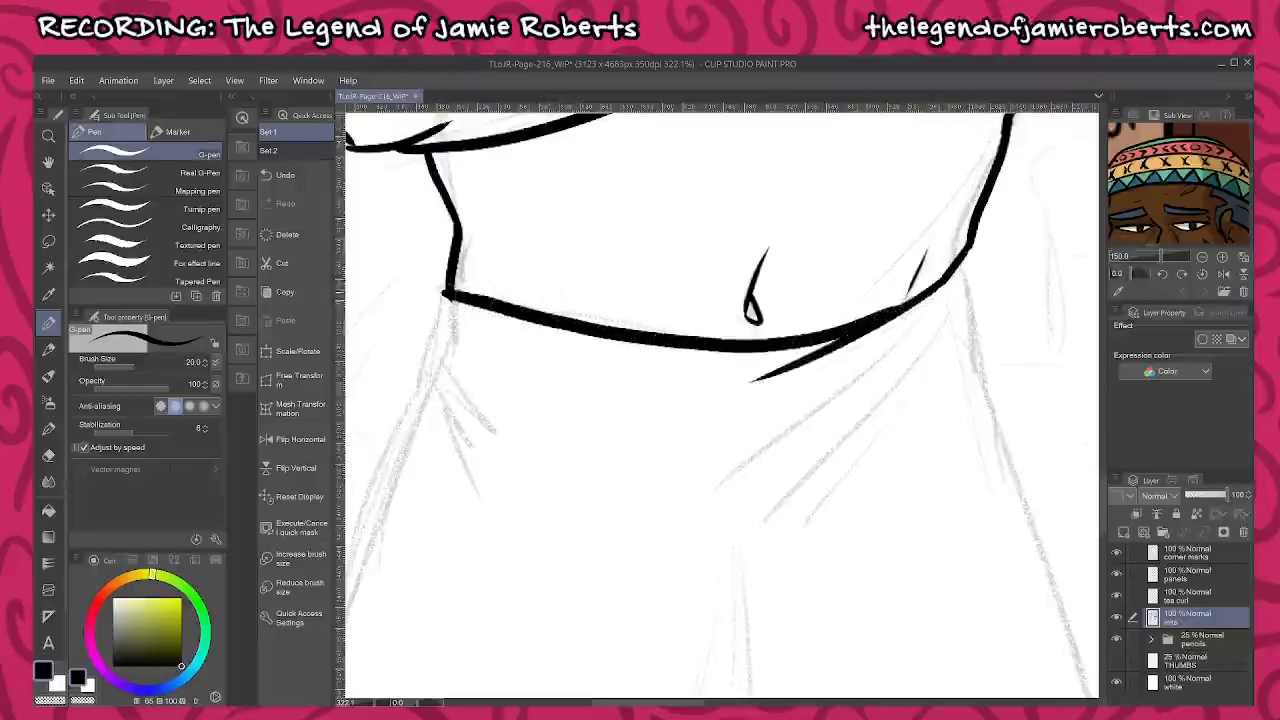
pyautogui.moveTo(958, 266); pyautogui.dragTo(703, 505)
pyautogui.moveTo(961, 270); pyautogui.dragTo(838, 452)
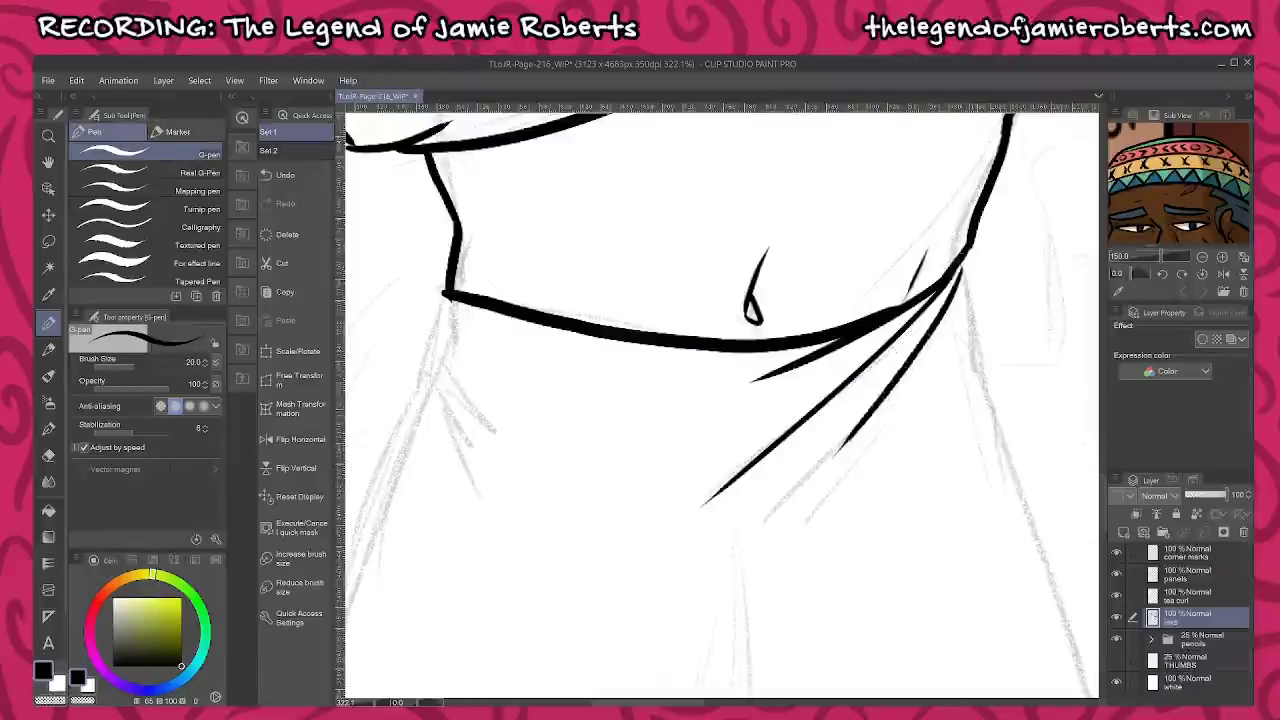
# Ink the remaining fold at the right-hand hip, plus the skirt's short top edge and three fold lines at the left-hand hip
pyautogui.moveTo(905, 392)
pyautogui.mouseDown()
pyautogui.moveTo(826, 502)
pyautogui.moveTo(886, 442)
pyautogui.mouseUp()
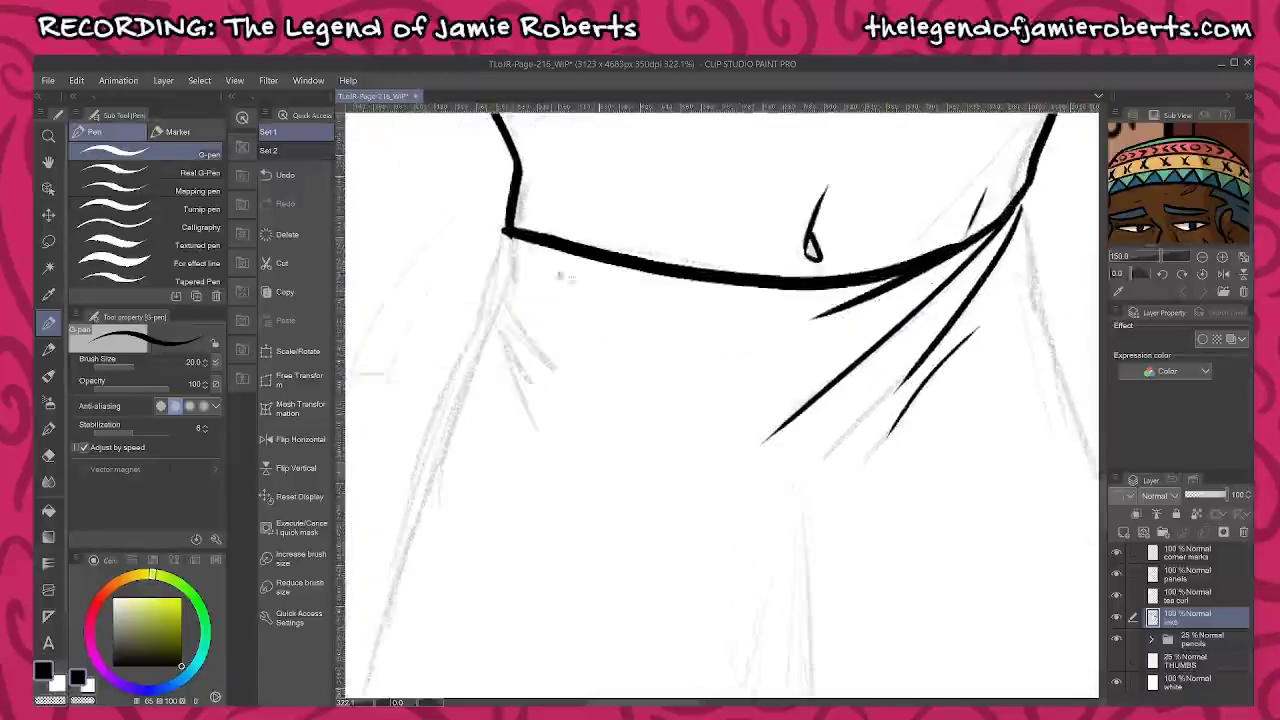
pyautogui.moveTo(512, 230)
pyautogui.mouseDown()
pyautogui.moveTo(484, 314)
pyautogui.moveTo(550, 360)
pyautogui.mouseUp()
pyautogui.moveTo(494, 322); pyautogui.dragTo(544, 398)
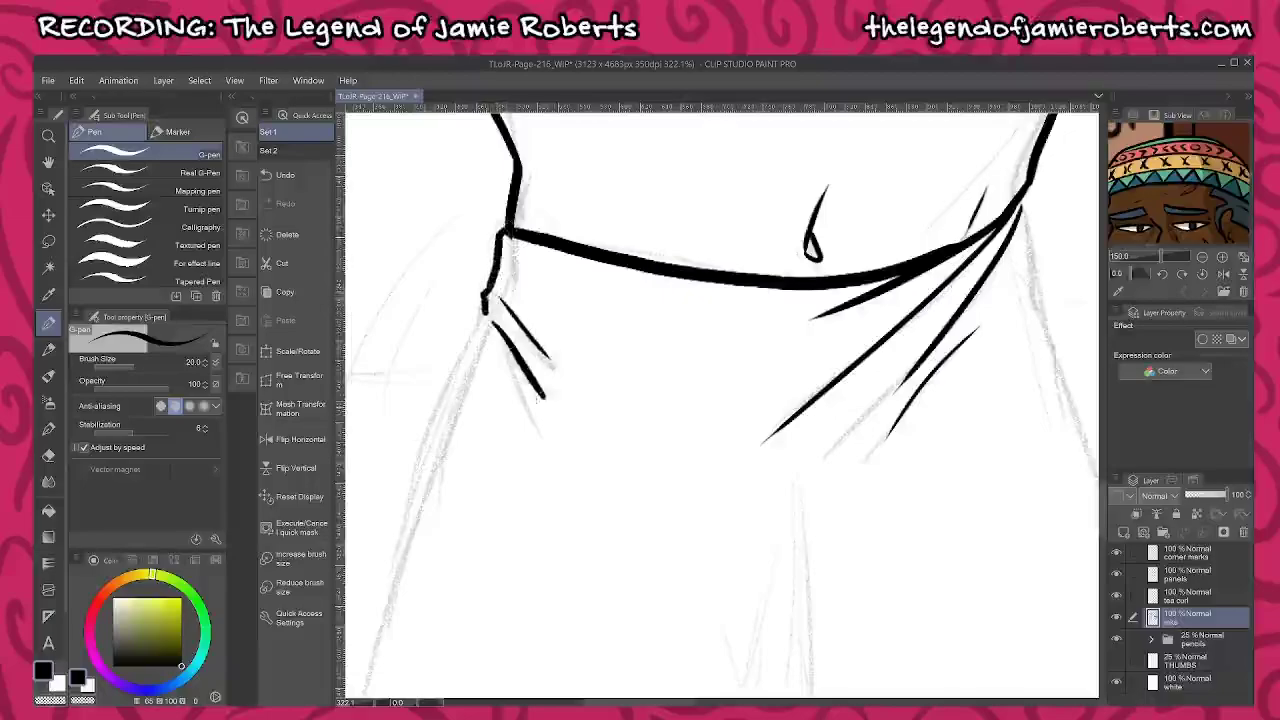
pyautogui.moveTo(500, 332); pyautogui.dragTo(572, 499)
# Ink the skirt's left-hand side, its wavy hem and its right-hand side from the hip down, joining side and hem in a point
pyautogui.moveTo(487, 470); pyautogui.dragTo(530, 346)
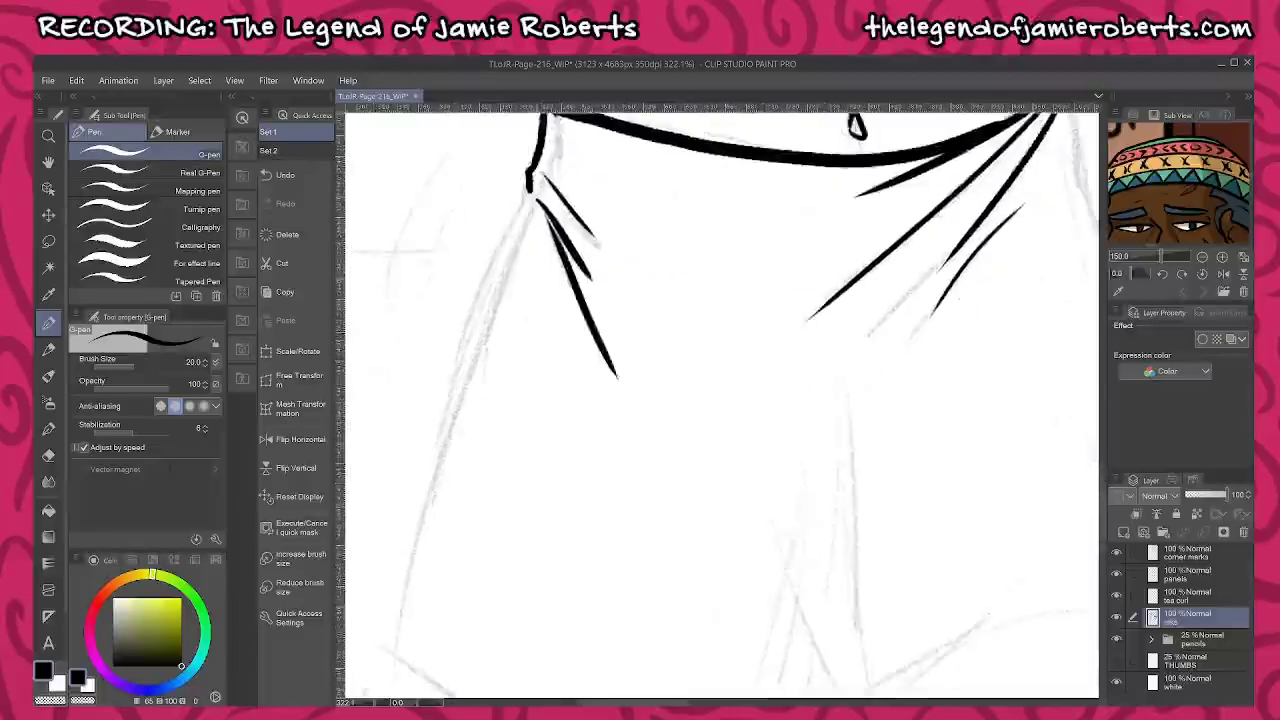
pyautogui.scroll(-2, 532, 335)
pyautogui.moveTo(530, 203)
pyautogui.mouseDown()
pyautogui.moveTo(449, 431)
pyautogui.moveTo(425, 586)
pyautogui.moveTo(389, 424)
pyautogui.moveTo(480, 500)
pyautogui.moveTo(570, 535)
pyautogui.moveTo(691, 509)
pyautogui.moveTo(797, 431)
pyautogui.moveTo(906, 380)
pyautogui.moveTo(1030, 410)
pyautogui.mouseUp()
pyautogui.scroll(4, 891, 337)
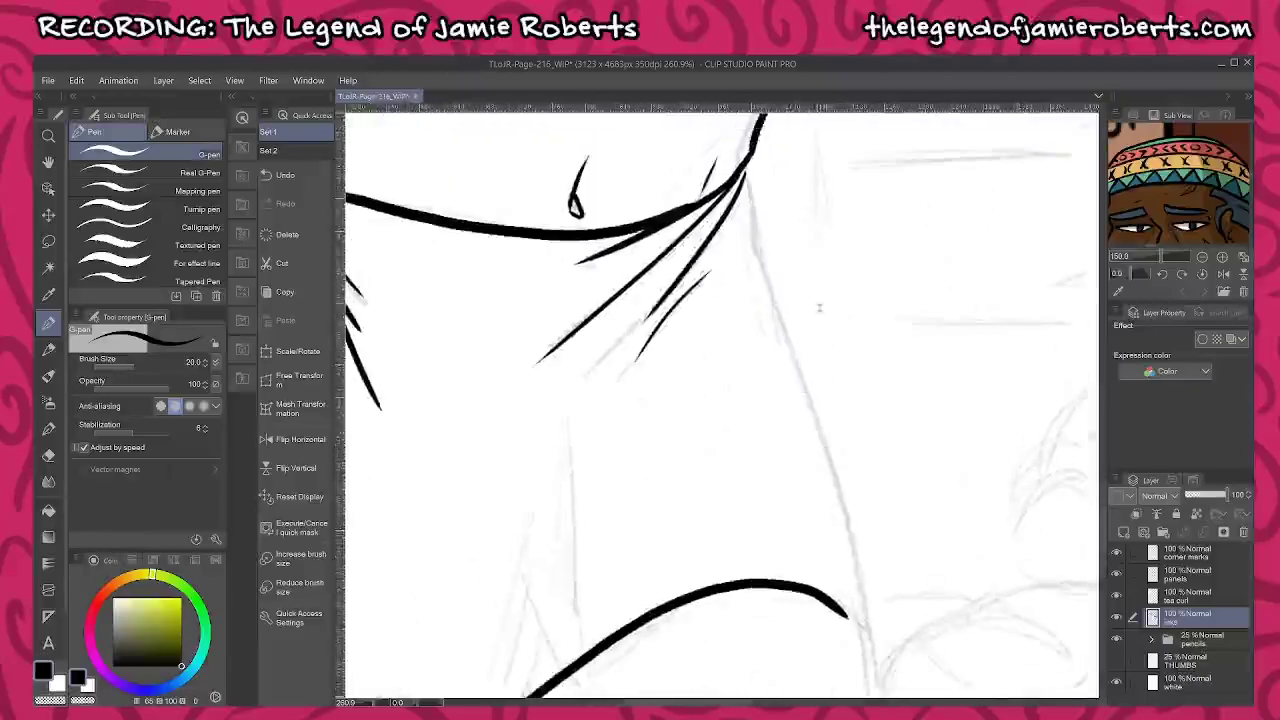
pyautogui.moveTo(750, 163)
pyautogui.mouseDown()
pyautogui.moveTo(764, 268)
pyautogui.moveTo(830, 425)
pyautogui.moveTo(872, 612)
pyautogui.moveTo(869, 665)
pyautogui.mouseUp()
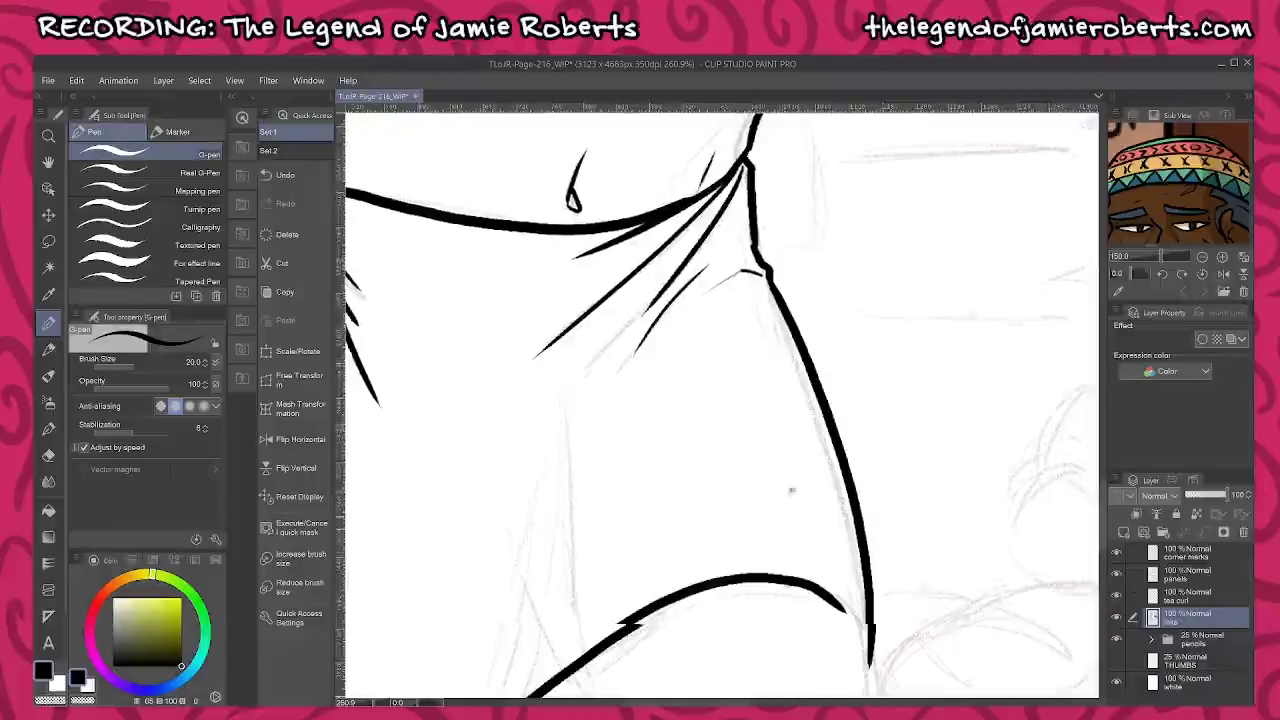
pyautogui.scroll(-3, 803, 263)
pyautogui.moveTo(838, 318); pyautogui.dragTo(862, 372)
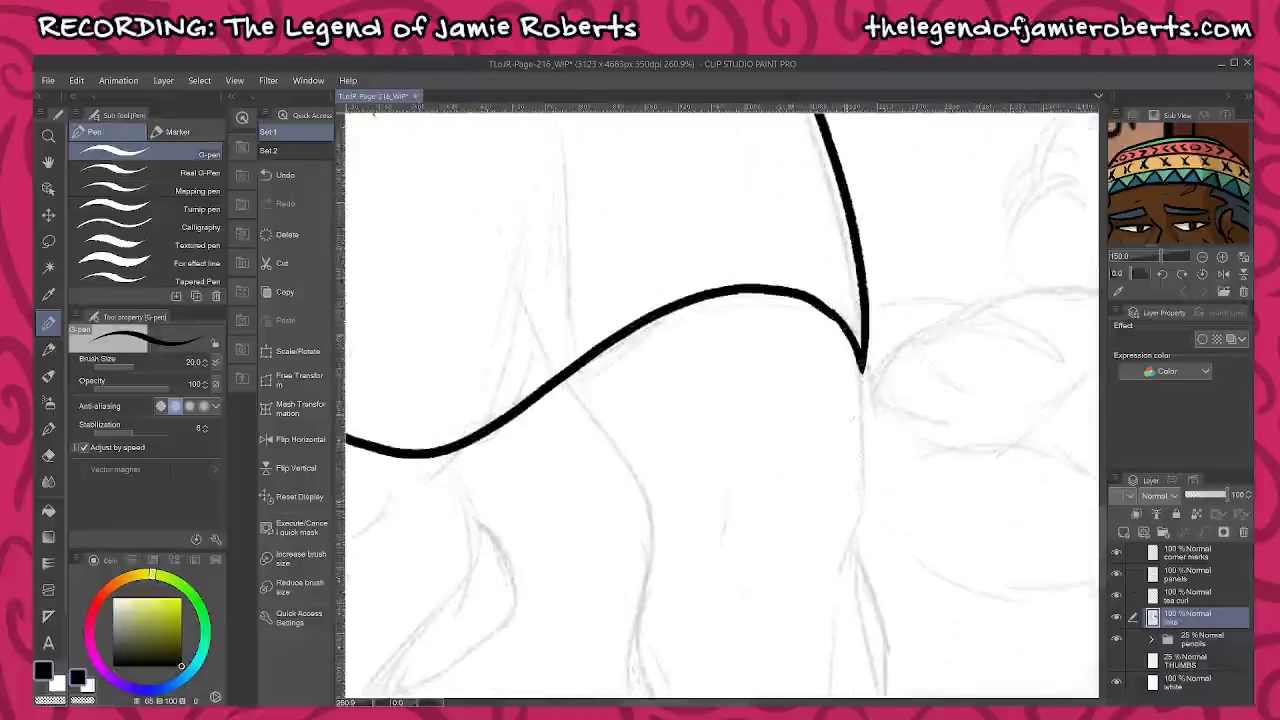
# Ink both contours of the right-hand leg from the hem down to the panel border, with a short knee line and a back-of-knee crease
pyautogui.moveTo(686, 436); pyautogui.dragTo(749, 319)
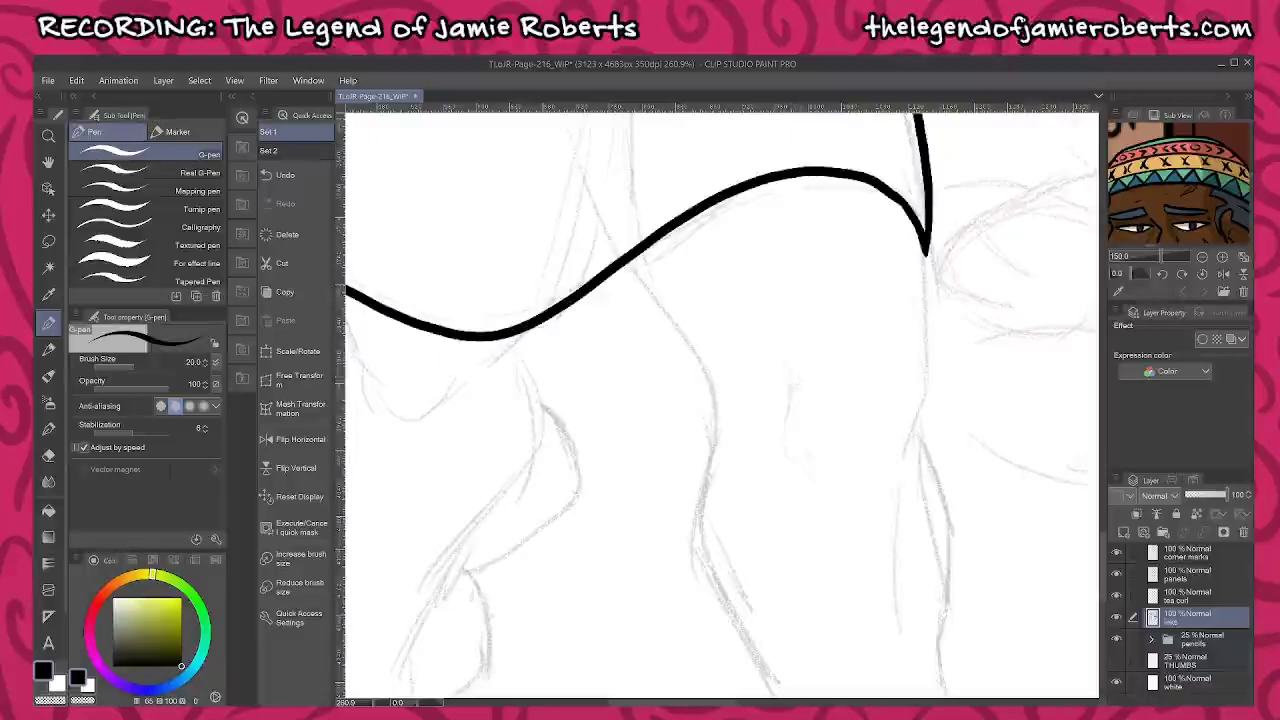
pyautogui.moveTo(786, 366); pyautogui.dragTo(794, 419)
pyautogui.moveTo(915, 354); pyautogui.dragTo(911, 446)
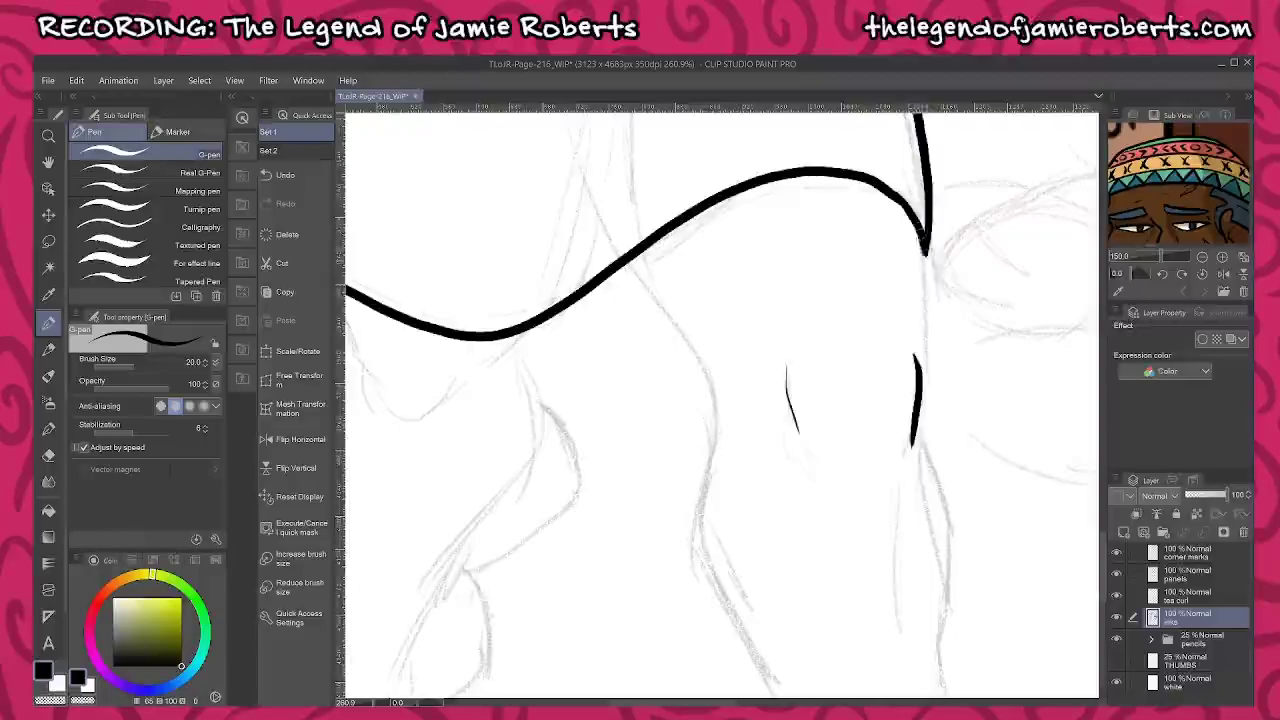
pyautogui.moveTo(924, 245)
pyautogui.mouseDown()
pyautogui.moveTo(918, 420)
pyautogui.moveTo(936, 665)
pyautogui.mouseUp()
pyautogui.scroll(-3, 720, 400)
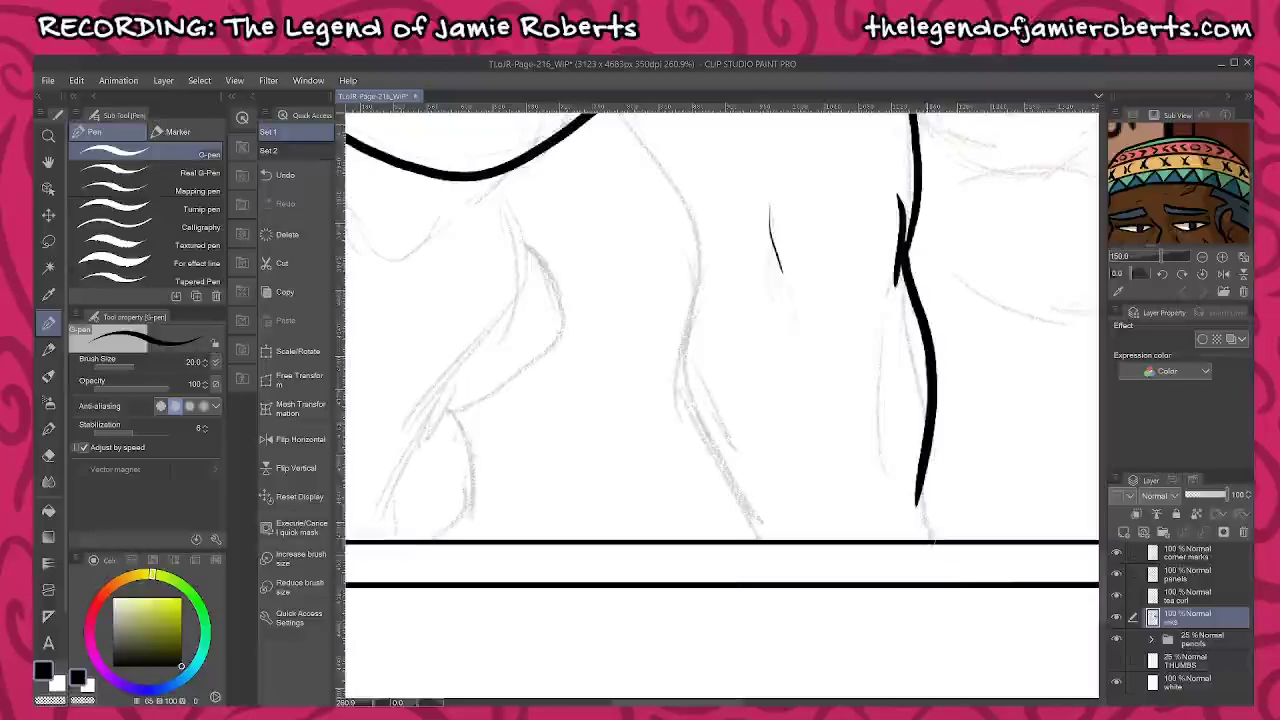
pyautogui.moveTo(912, 472); pyautogui.dragTo(924, 542)
pyautogui.moveTo(733, 186); pyautogui.dragTo(750, 265)
pyautogui.moveTo(628, 180)
pyautogui.mouseDown()
pyautogui.moveTo(696, 266)
pyautogui.moveTo(720, 366)
pyautogui.moveTo(702, 510)
pyautogui.moveTo(770, 590)
pyautogui.mouseUp()
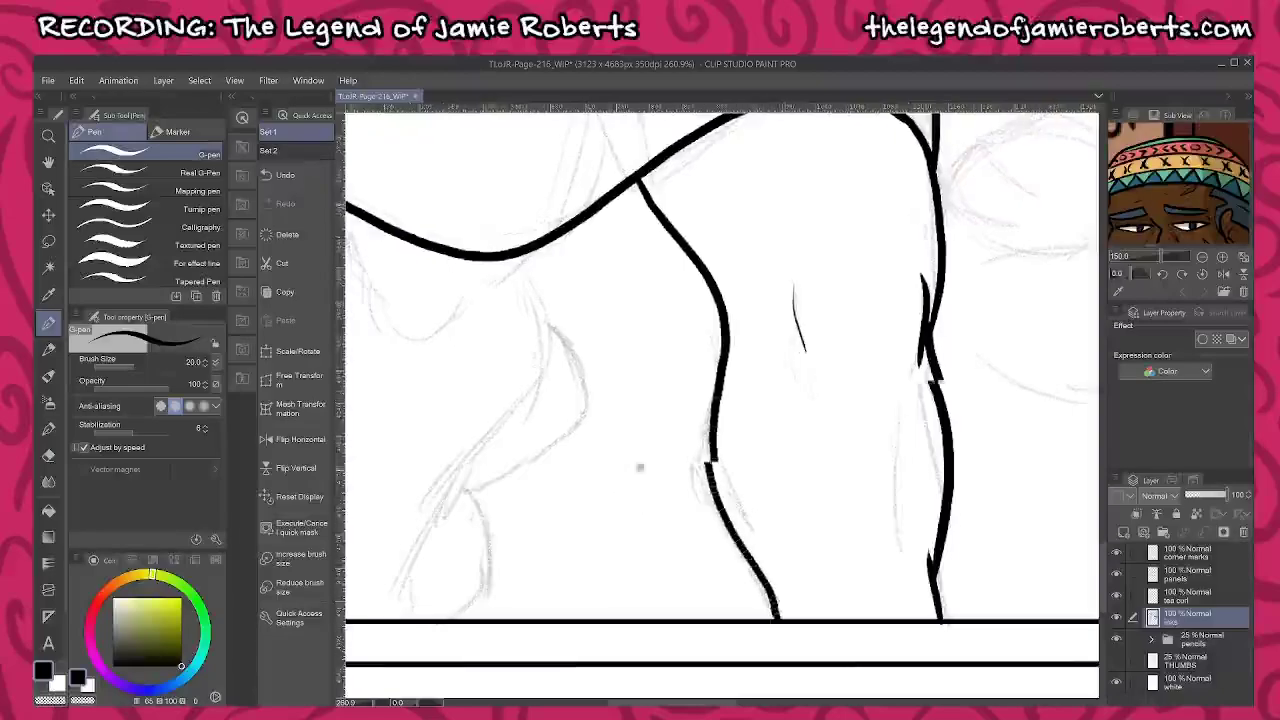
# Ink short creases beneath the hem on the left-hand leg and a broken U-shaped line for its kneecap
pyautogui.moveTo(637, 463); pyautogui.dragTo(862, 528)
pyautogui.moveTo(745, 313); pyautogui.dragTo(713, 348)
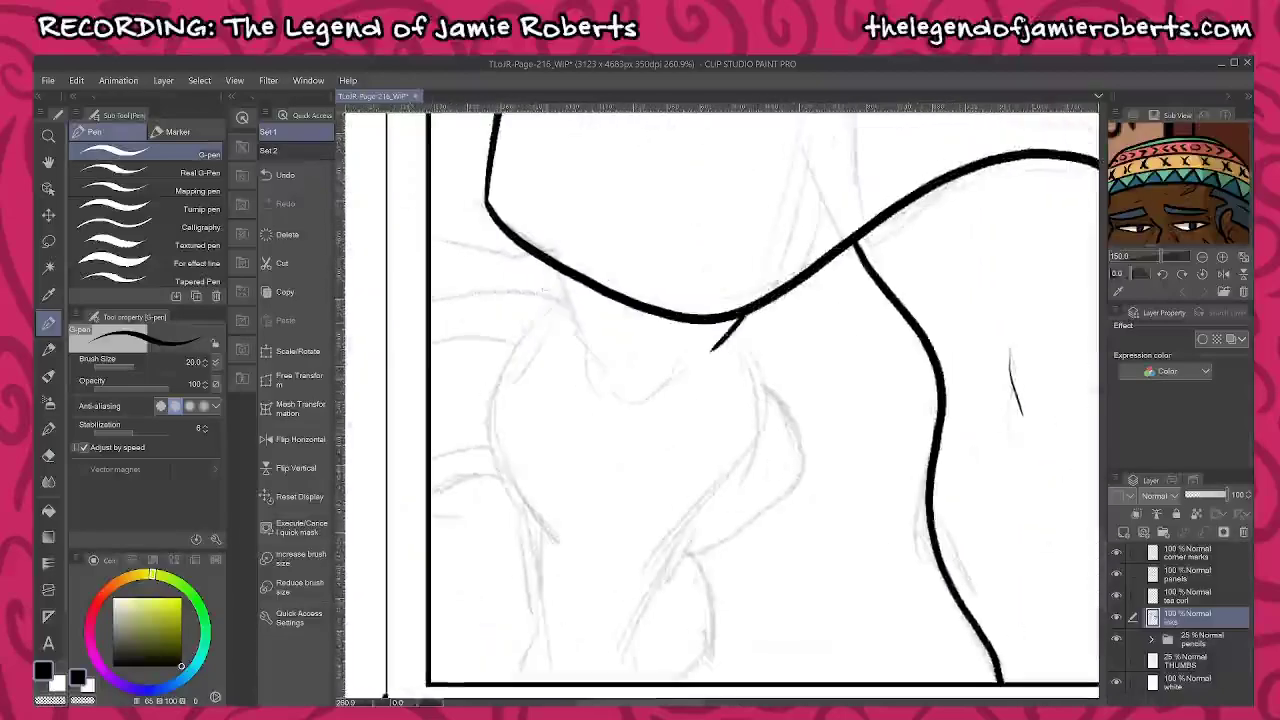
pyautogui.moveTo(555, 266)
pyautogui.mouseDown()
pyautogui.moveTo(572, 336)
pyautogui.moveTo(614, 408)
pyautogui.moveTo(654, 402)
pyautogui.mouseUp()
pyautogui.moveTo(686, 358); pyautogui.dragTo(668, 392)
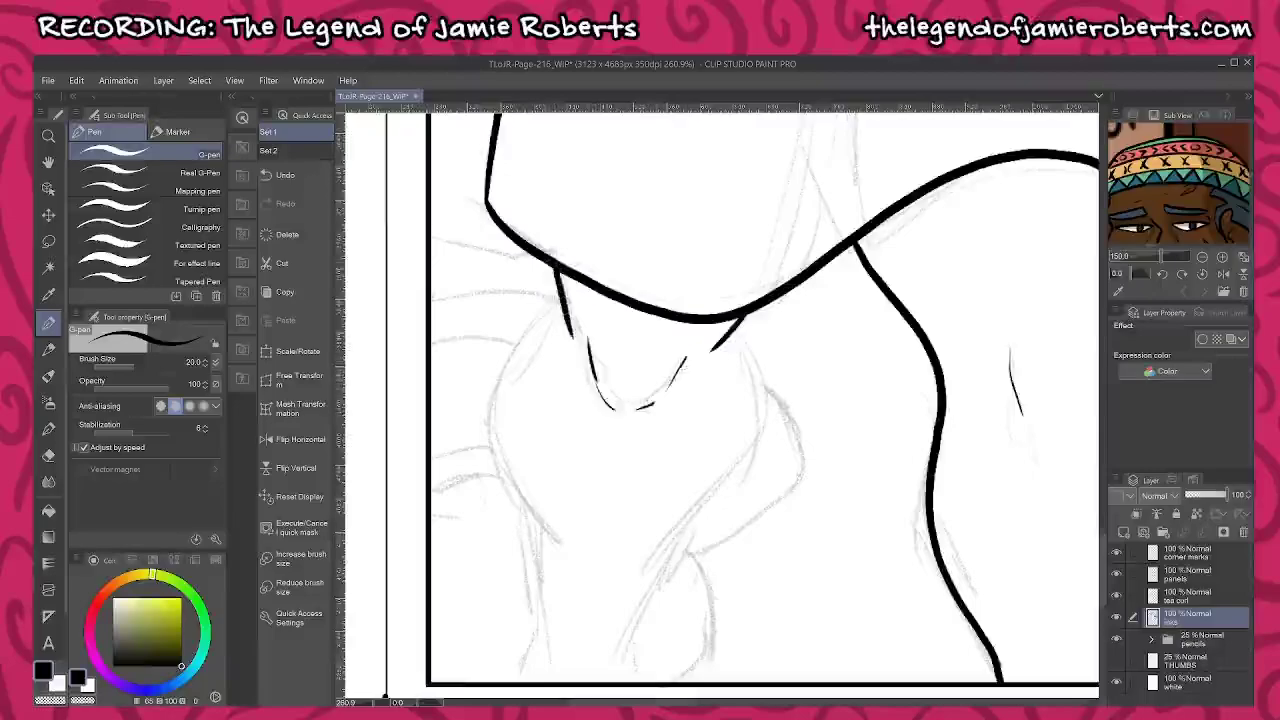
# Ink the left-hand leg's bulging knee contours and taper both sides down to the panel border
pyautogui.moveTo(562, 288)
pyautogui.mouseDown()
pyautogui.moveTo(493, 392)
pyautogui.moveTo(542, 537)
pyautogui.mouseUp()
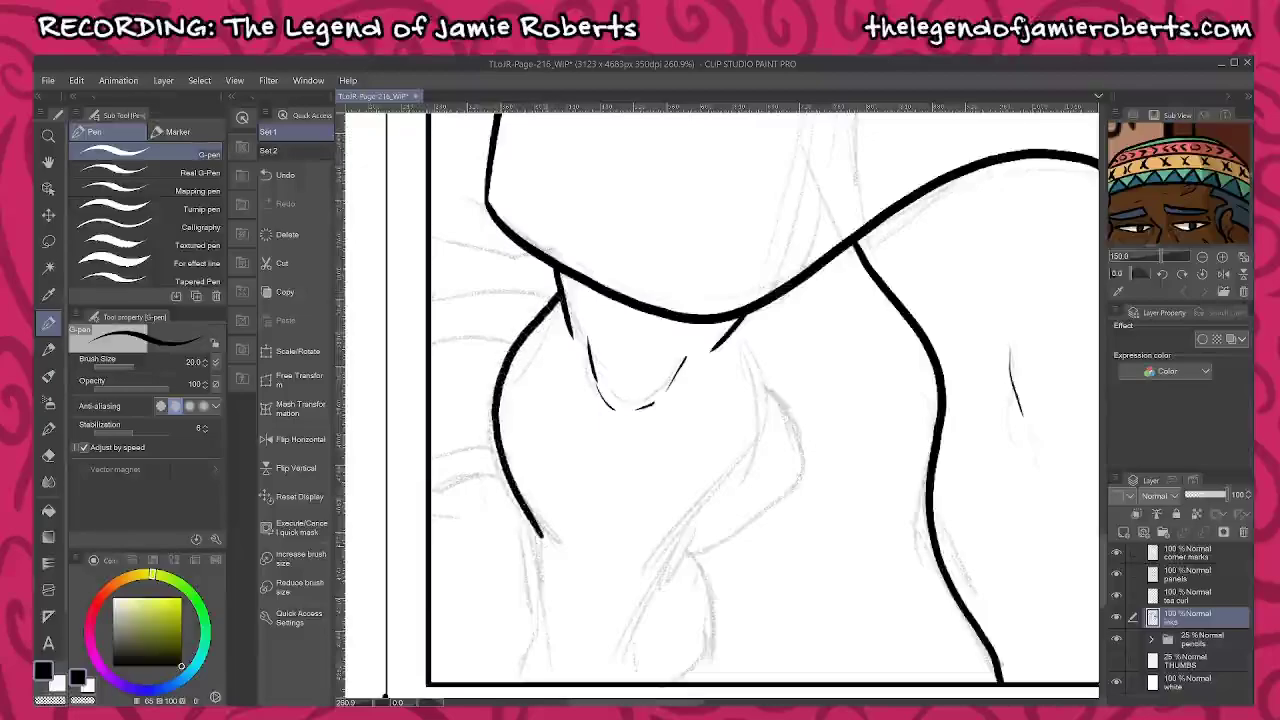
pyautogui.moveTo(738, 320)
pyautogui.mouseDown()
pyautogui.moveTo(756, 370)
pyautogui.moveTo(682, 530)
pyautogui.moveTo(657, 550)
pyautogui.moveTo(614, 664)
pyautogui.mouseUp()
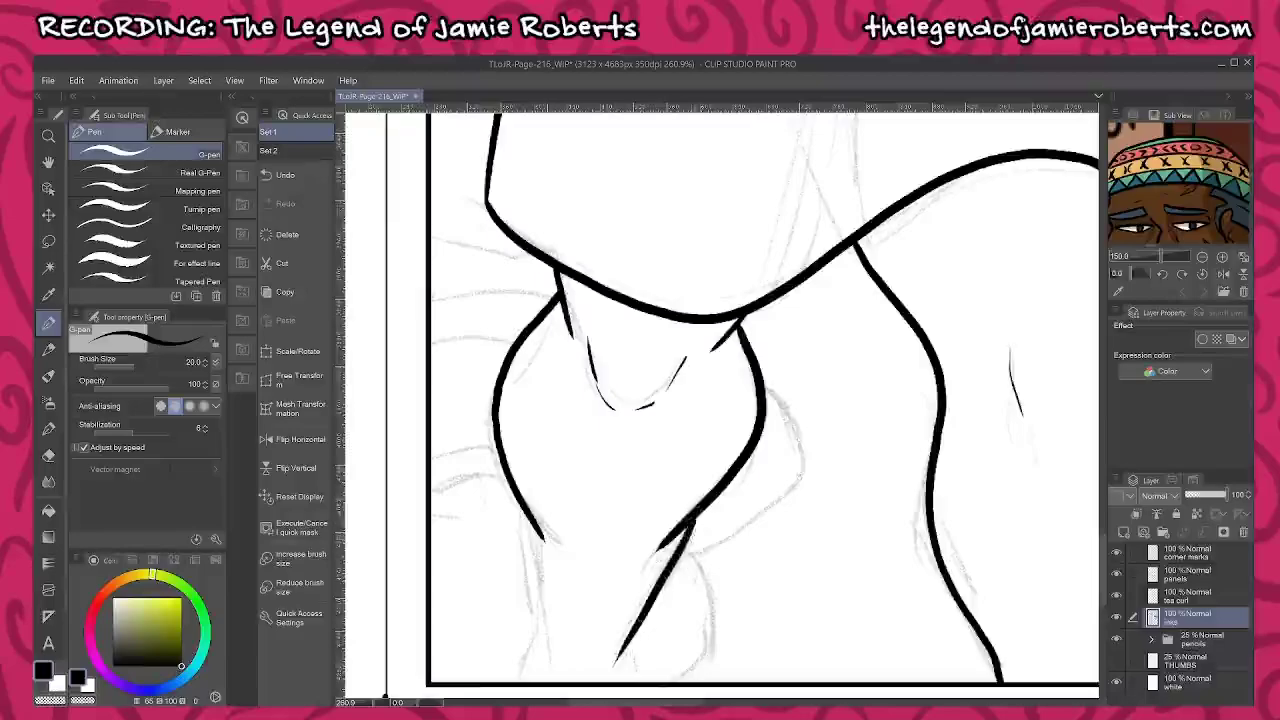
pyautogui.moveTo(522, 512)
pyautogui.mouseDown()
pyautogui.moveTo(540, 630)
pyautogui.moveTo(510, 685)
pyautogui.mouseUp()
pyautogui.moveTo(634, 642); pyautogui.dragTo(631, 690)
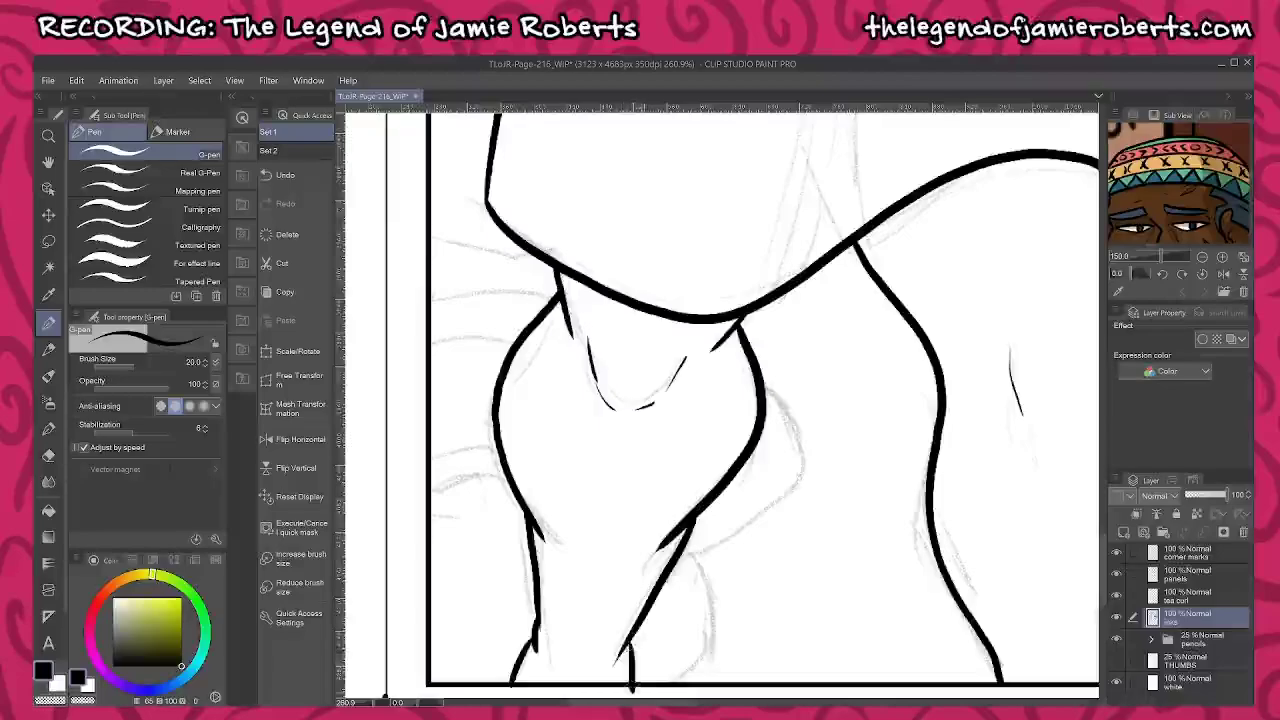
pyautogui.scroll(-3, 682, 620)
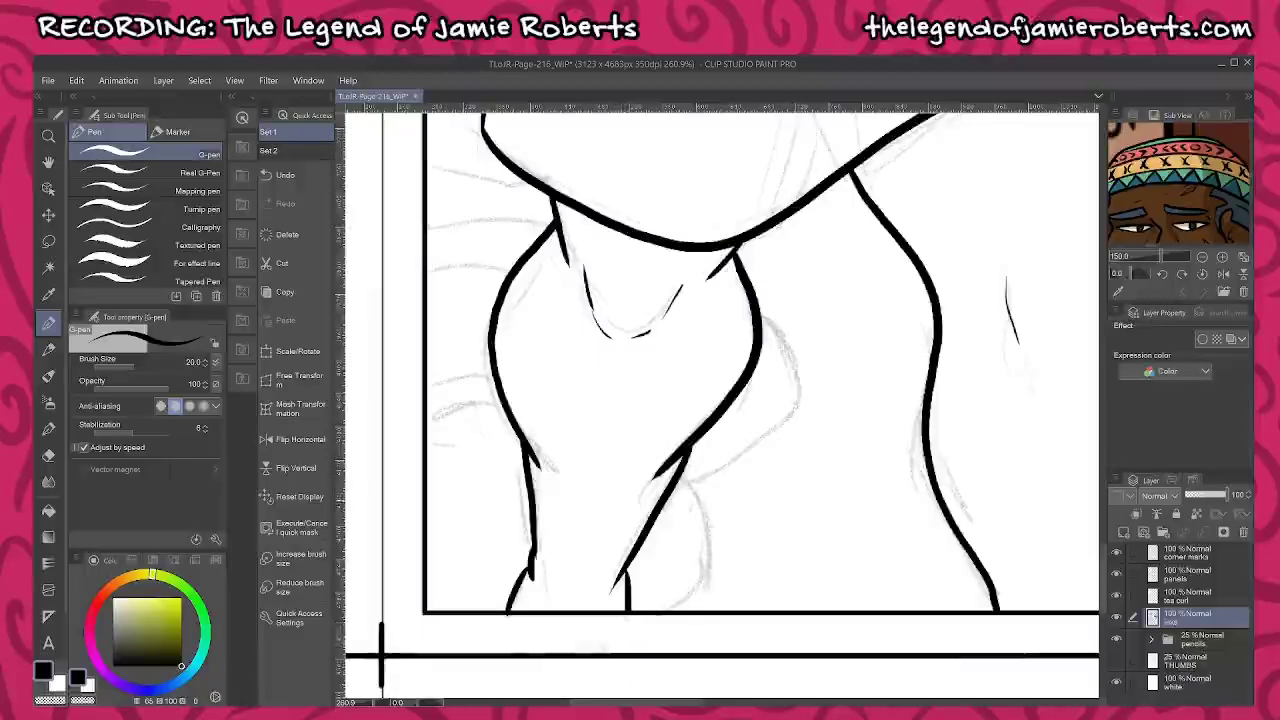
pyautogui.moveTo(768, 512); pyautogui.dragTo(792, 538)
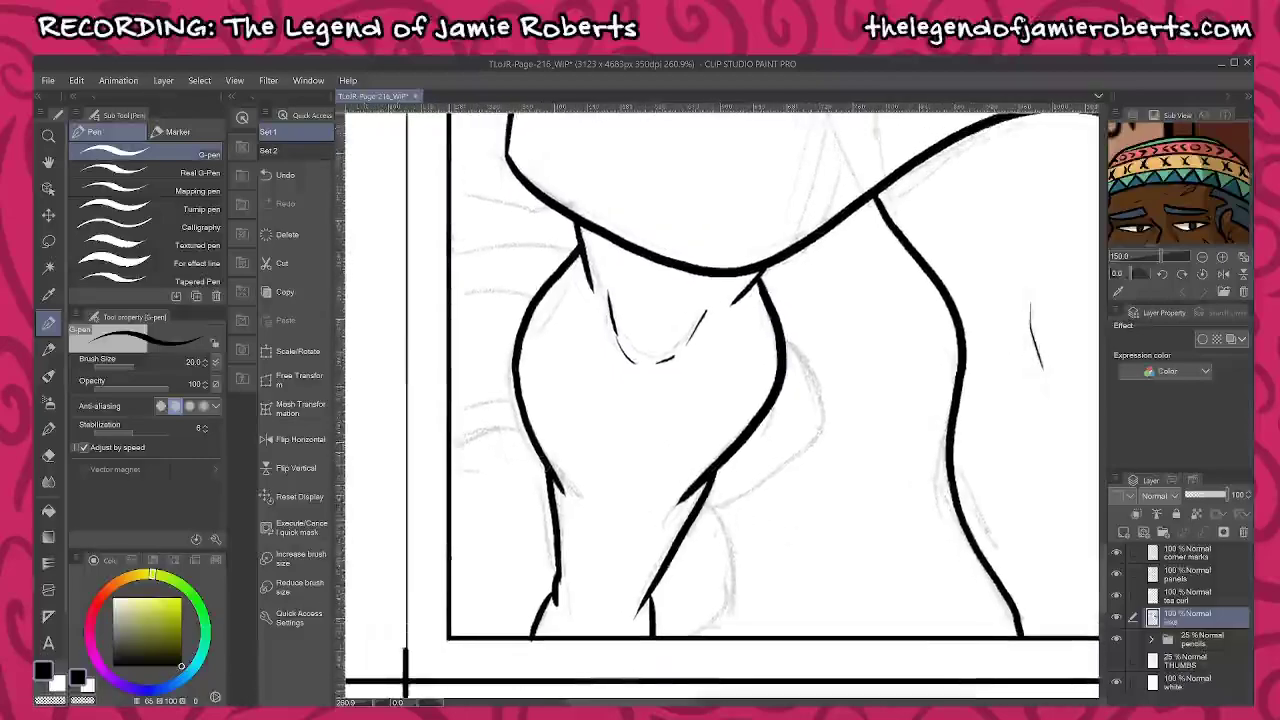
pyautogui.moveTo(452, 441)
pyautogui.mouseDown()
pyautogui.moveTo(487, 446)
pyautogui.moveTo(528, 428)
pyautogui.mouseUp()
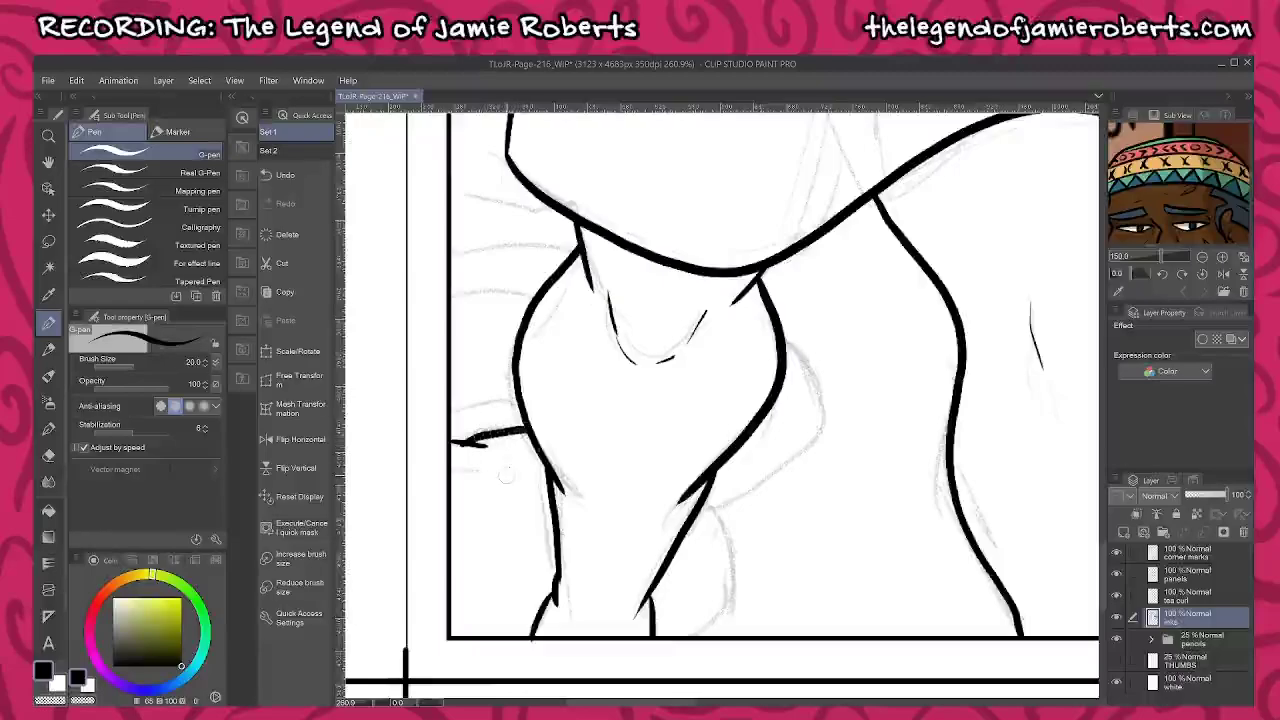
pyautogui.scroll(2, 466, 476)
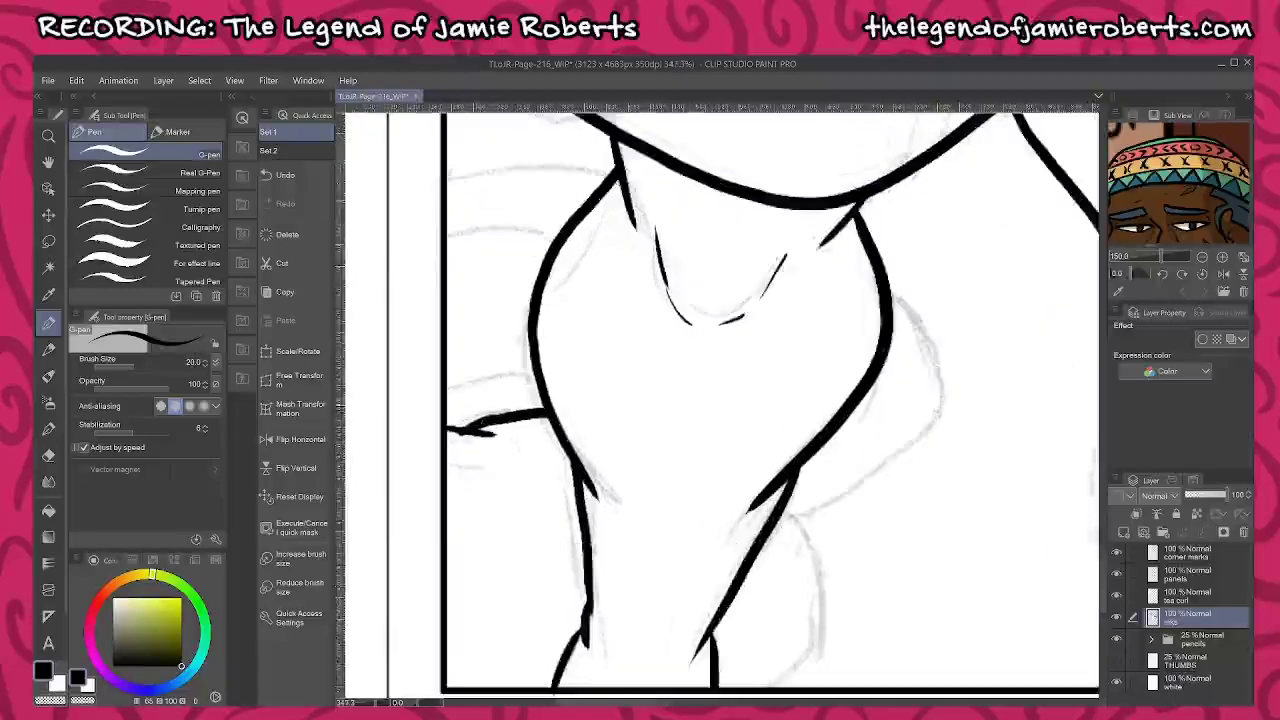
pyautogui.moveTo(448, 430); pyautogui.dragTo(522, 414)
pyautogui.hotkey('ctrl', 'z')
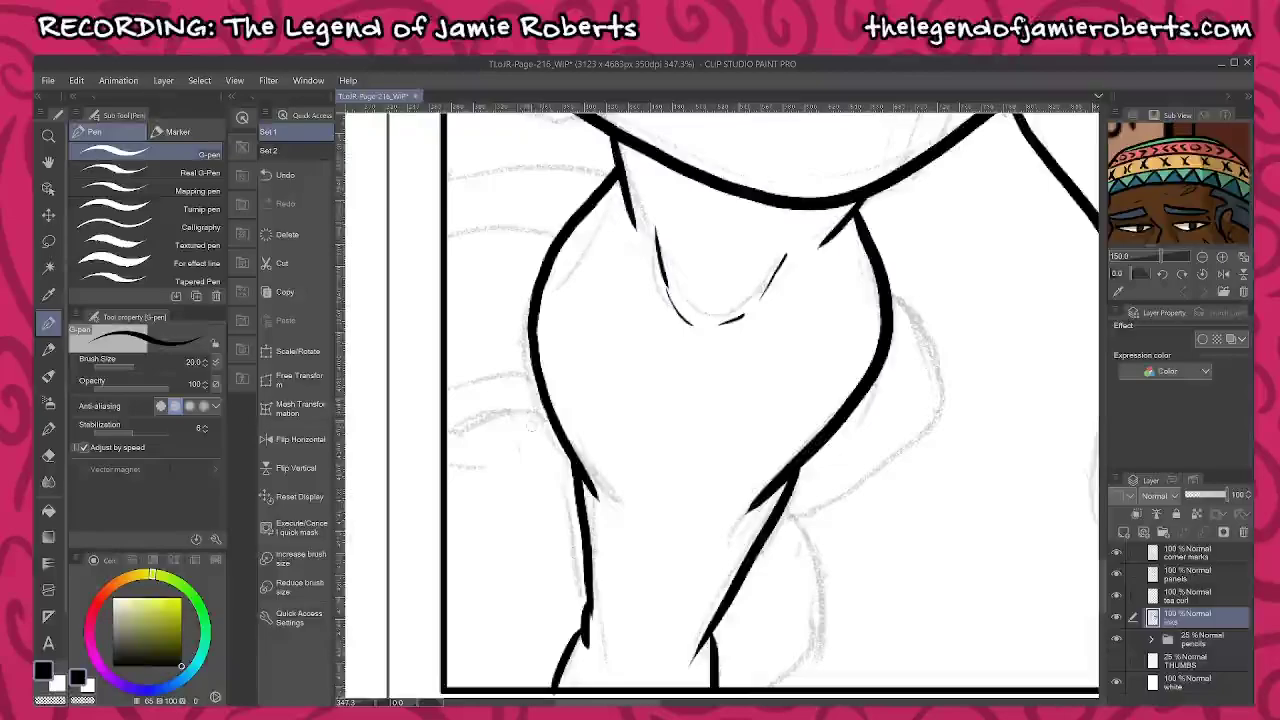
# Ink the forked curve between the panel border and the left-hand leg, and the two rounded shapes on the leg's opposite side
pyautogui.moveTo(465, 422); pyautogui.dragTo(556, 418)
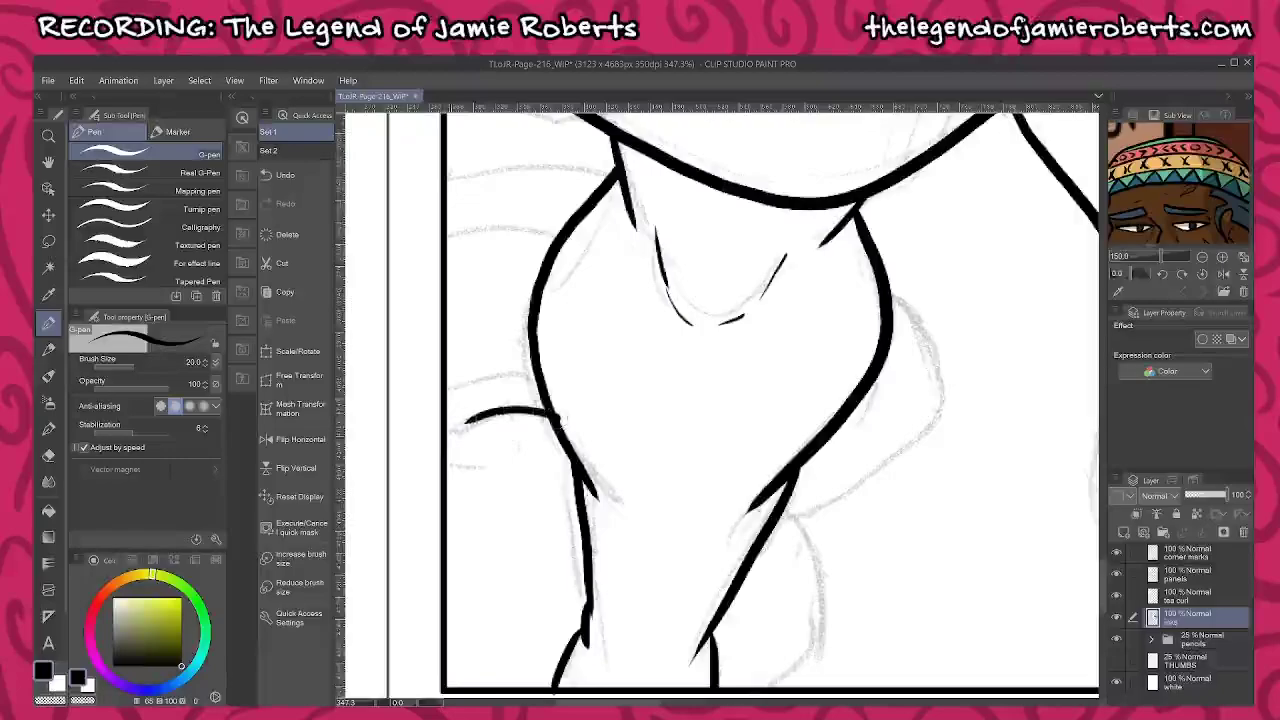
pyautogui.moveTo(446, 425); pyautogui.dragTo(492, 438)
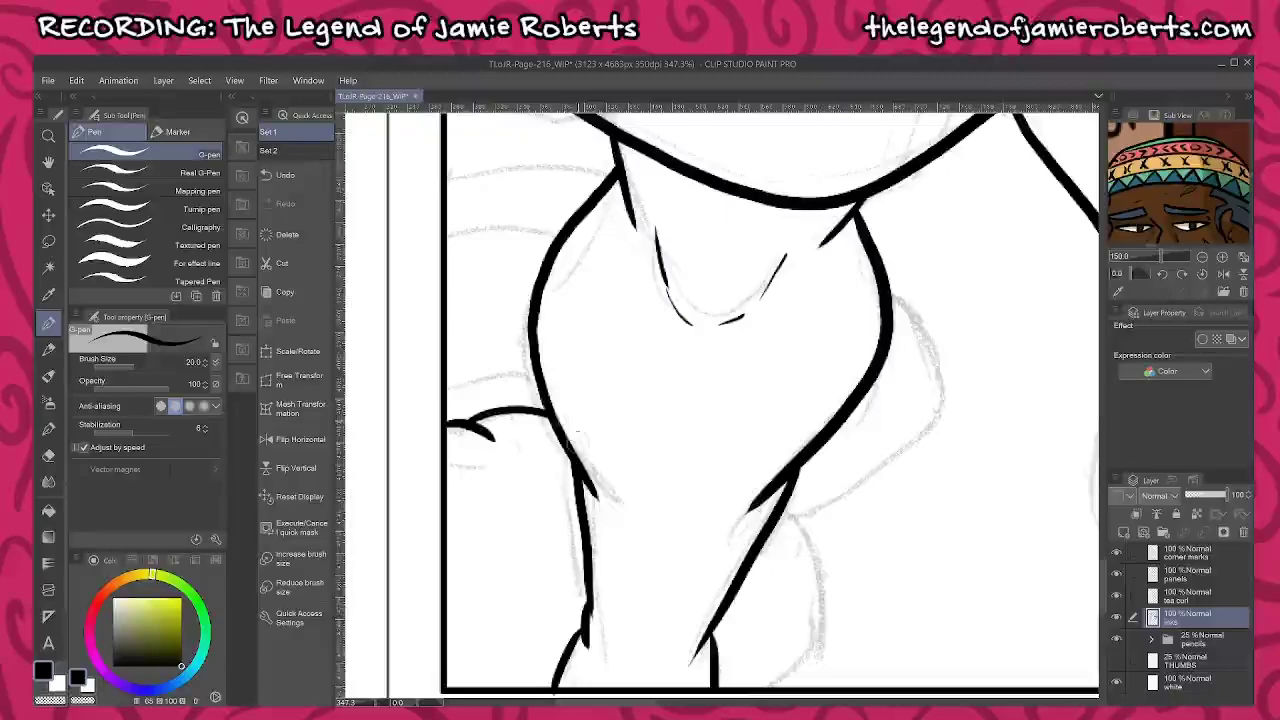
pyautogui.moveTo(852, 540); pyautogui.dragTo(843, 457)
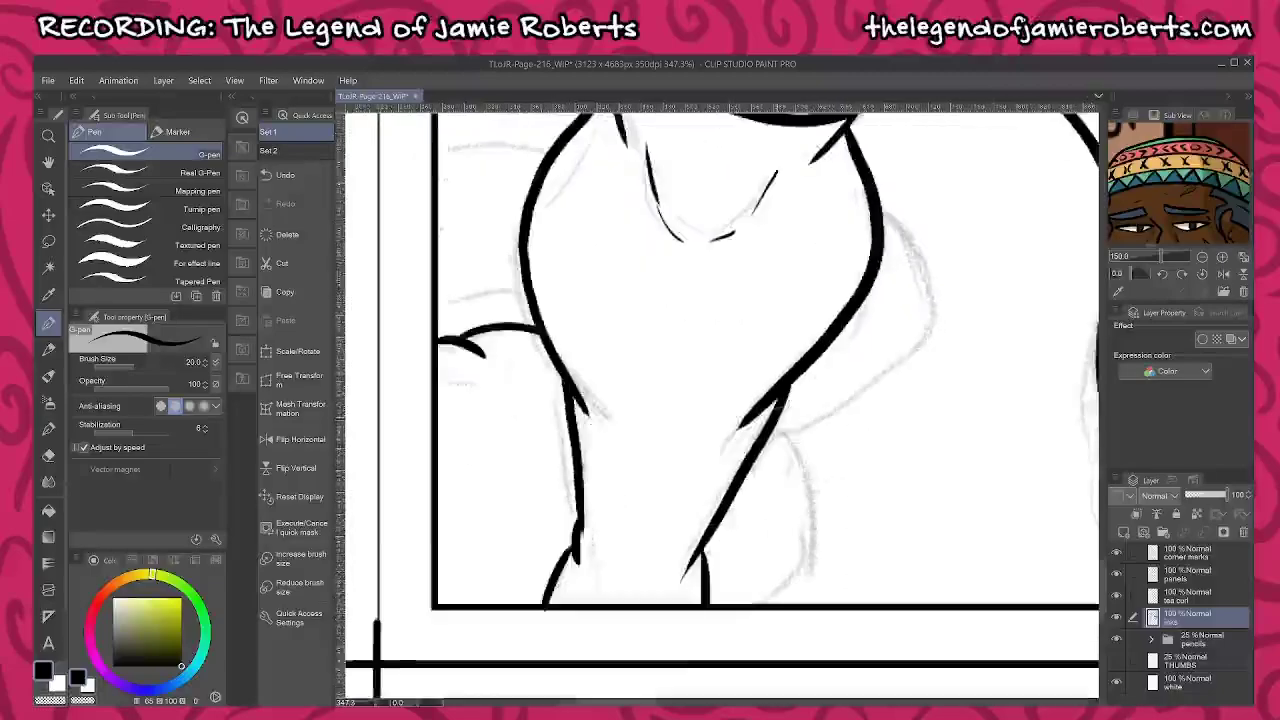
pyautogui.moveTo(776, 420)
pyautogui.mouseDown()
pyautogui.moveTo(808, 488)
pyautogui.moveTo(811, 552)
pyautogui.moveTo(760, 606)
pyautogui.mouseUp()
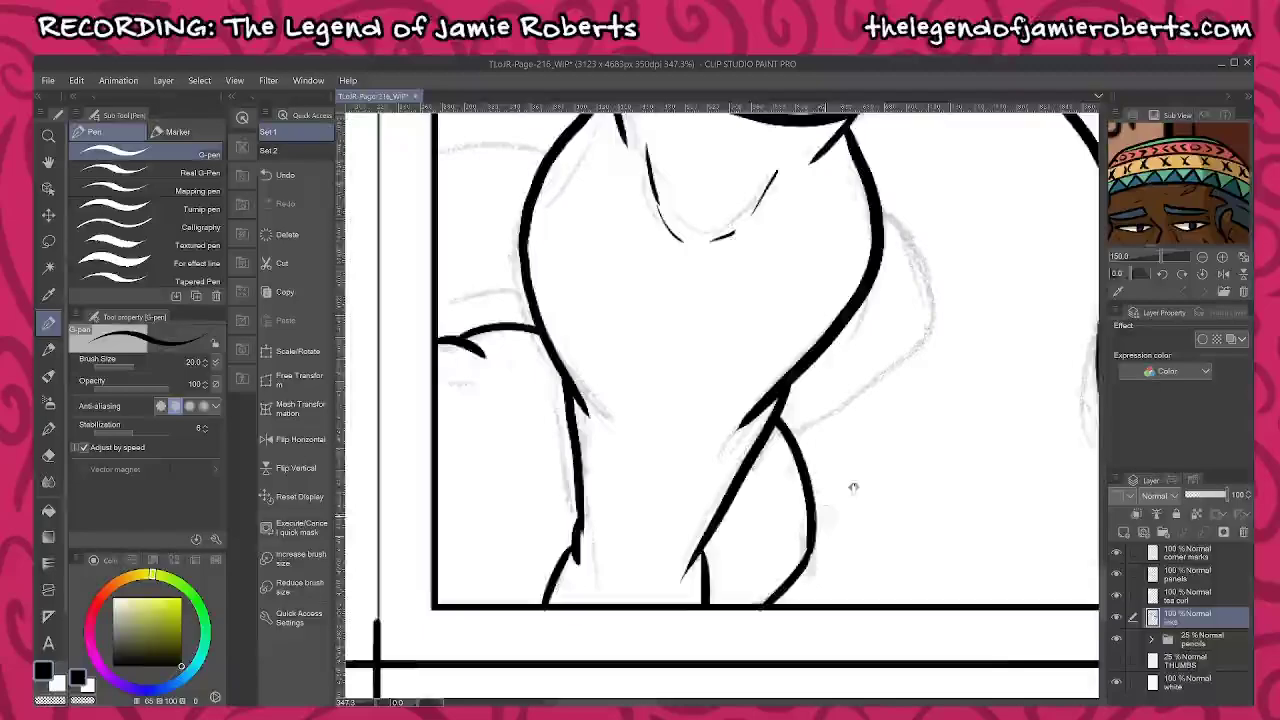
pyautogui.scroll(5, 853, 487)
pyautogui.moveTo(893, 350)
pyautogui.mouseDown()
pyautogui.moveTo(936, 402)
pyautogui.moveTo(935, 492)
pyautogui.moveTo(876, 545)
pyautogui.moveTo(798, 584)
pyautogui.mouseUp()
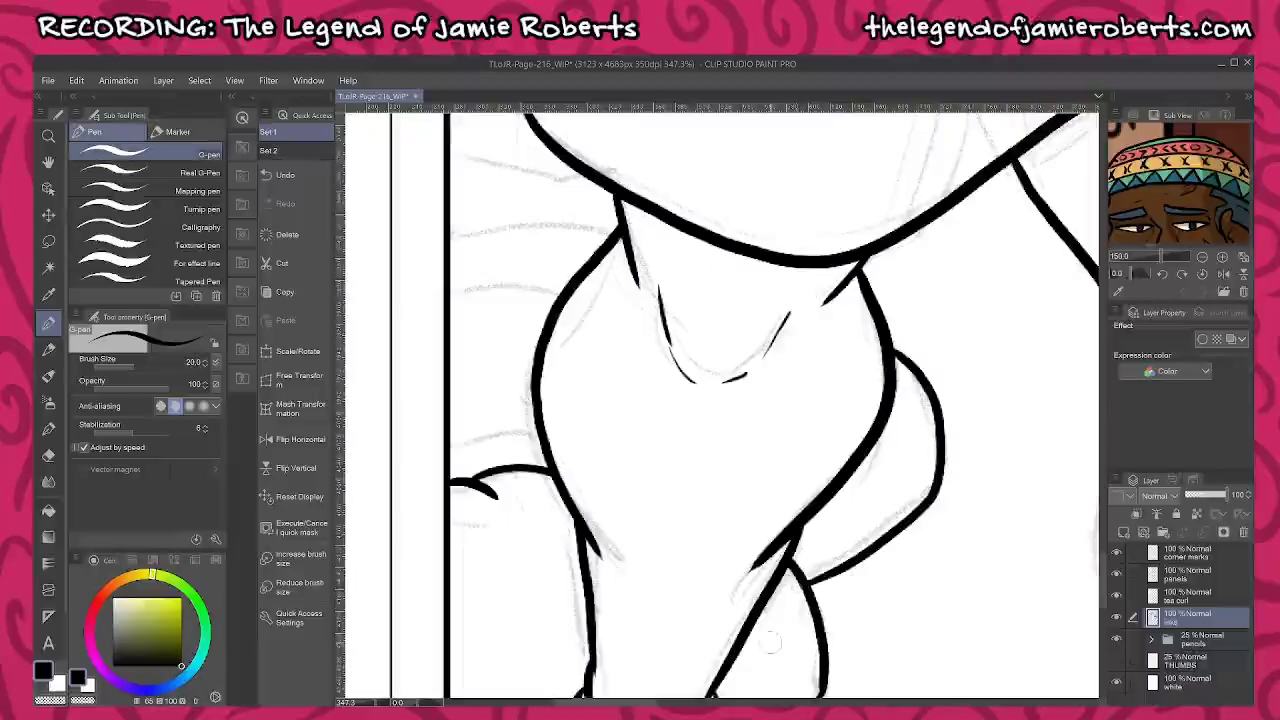
# Ink the remaining curved lines running from the left-hand panel border to the knee and the skirt hem
pyautogui.moveTo(540, 433)
pyautogui.mouseDown()
pyautogui.moveTo(457, 449)
pyautogui.moveTo(469, 442)
pyautogui.mouseUp()
pyautogui.moveTo(450, 292); pyautogui.dragTo(558, 290)
pyautogui.moveTo(452, 238)
pyautogui.mouseDown()
pyautogui.moveTo(525, 225)
pyautogui.moveTo(608, 240)
pyautogui.mouseUp()
pyautogui.moveTo(516, 182); pyautogui.dragTo(575, 352)
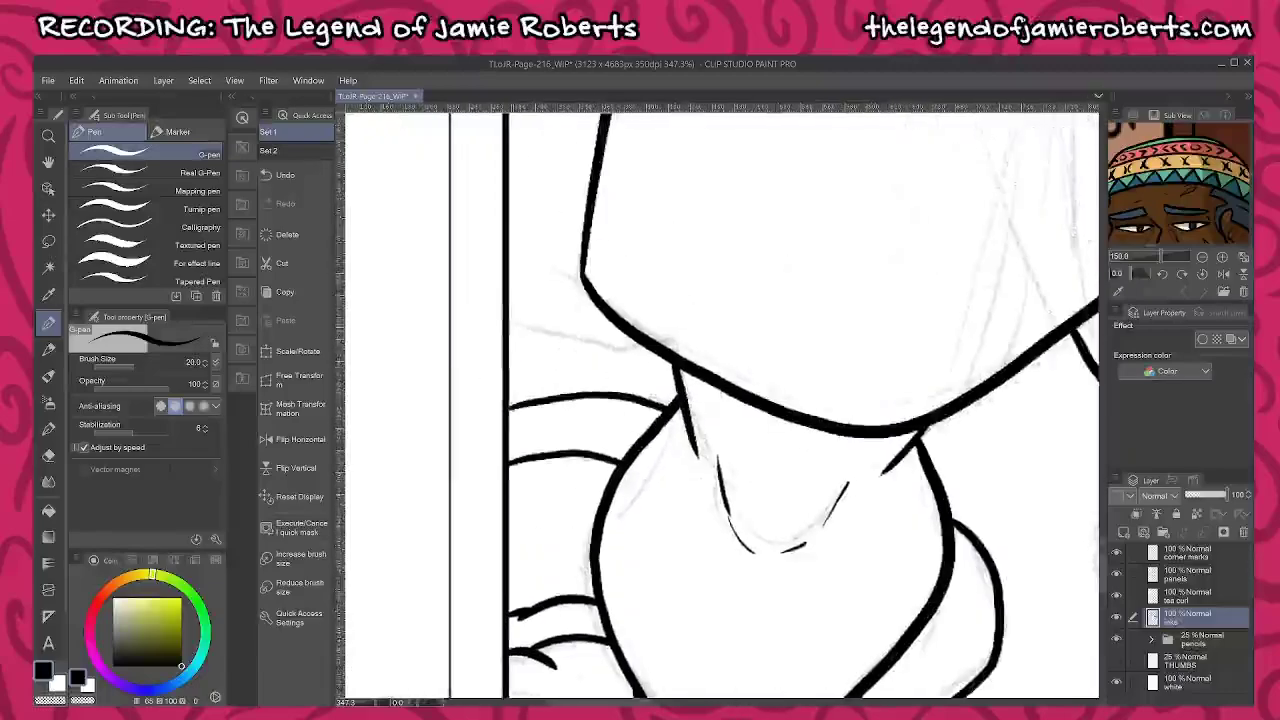
pyautogui.moveTo(510, 322)
pyautogui.mouseDown()
pyautogui.moveTo(618, 357)
pyautogui.moveTo(648, 344)
pyautogui.mouseUp()
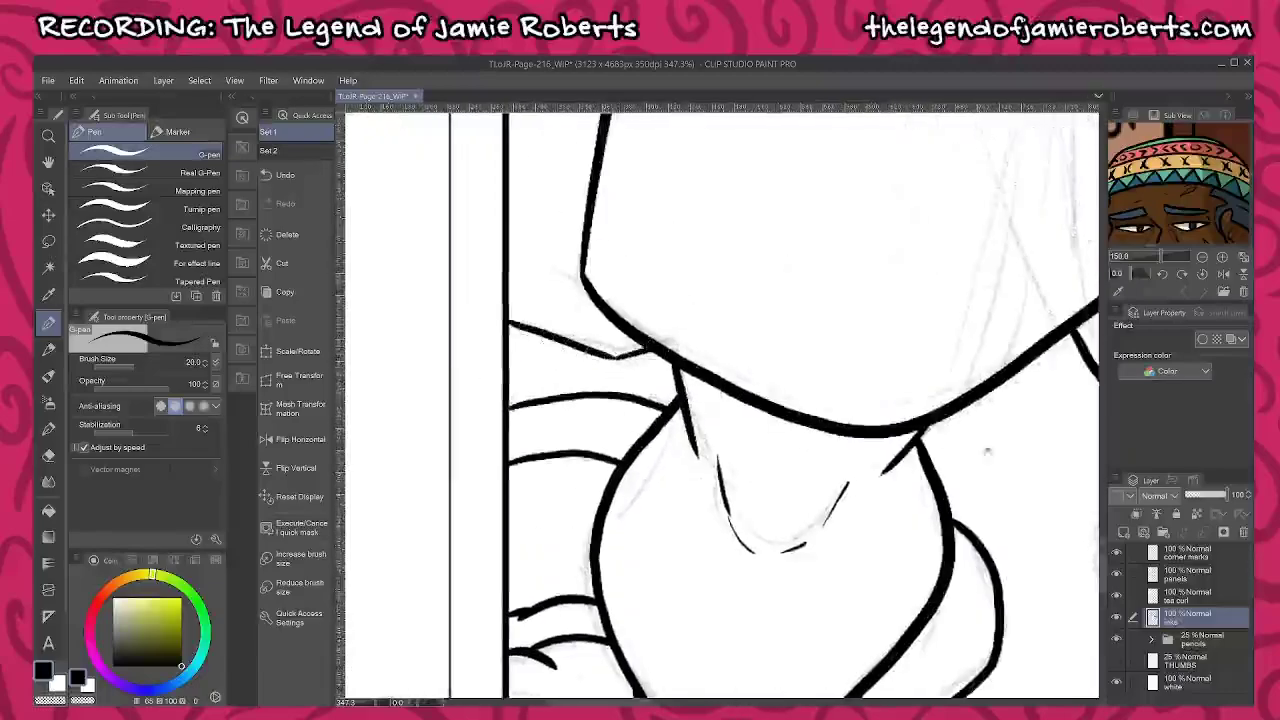
# Outline a shadow beneath the skirt hem across the right-hand thigh and fill it with black
pyautogui.moveTo(988, 449)
pyautogui.mouseDown()
pyautogui.moveTo(500, 406)
pyautogui.moveTo(433, 413)
pyautogui.moveTo(885, 397)
pyautogui.mouseUp()
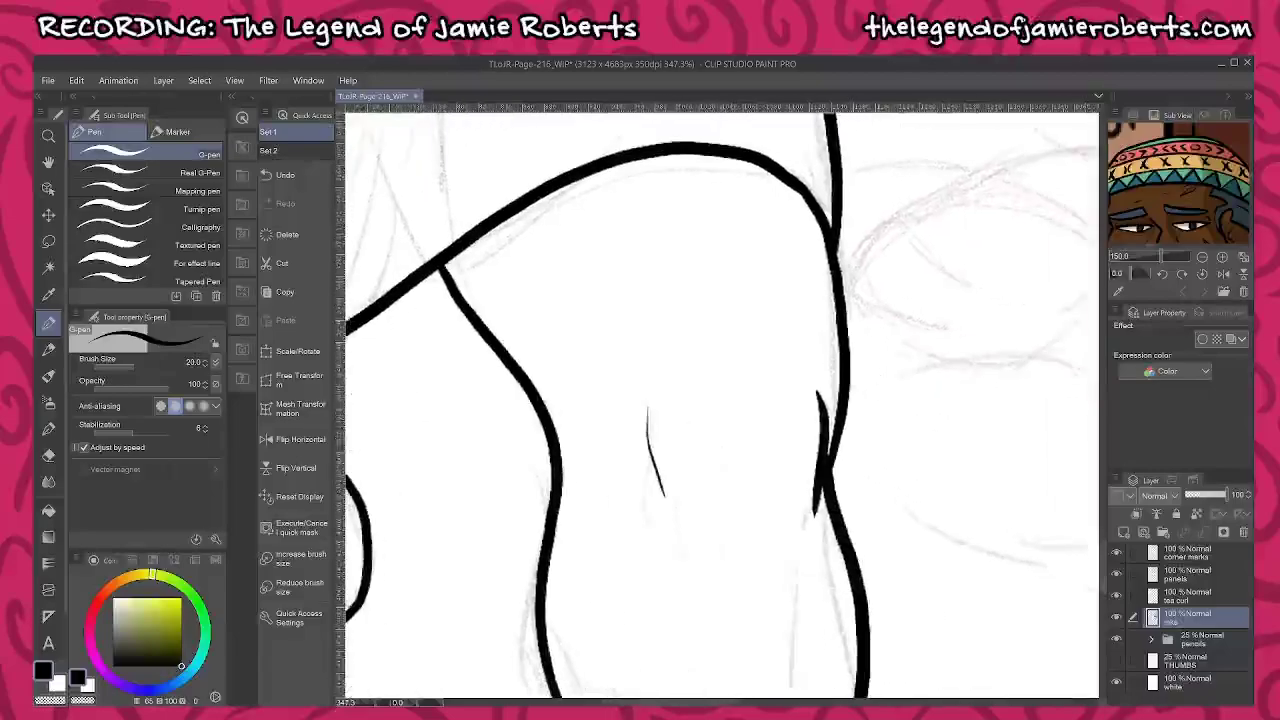
pyautogui.scroll(-8, 884, 407)
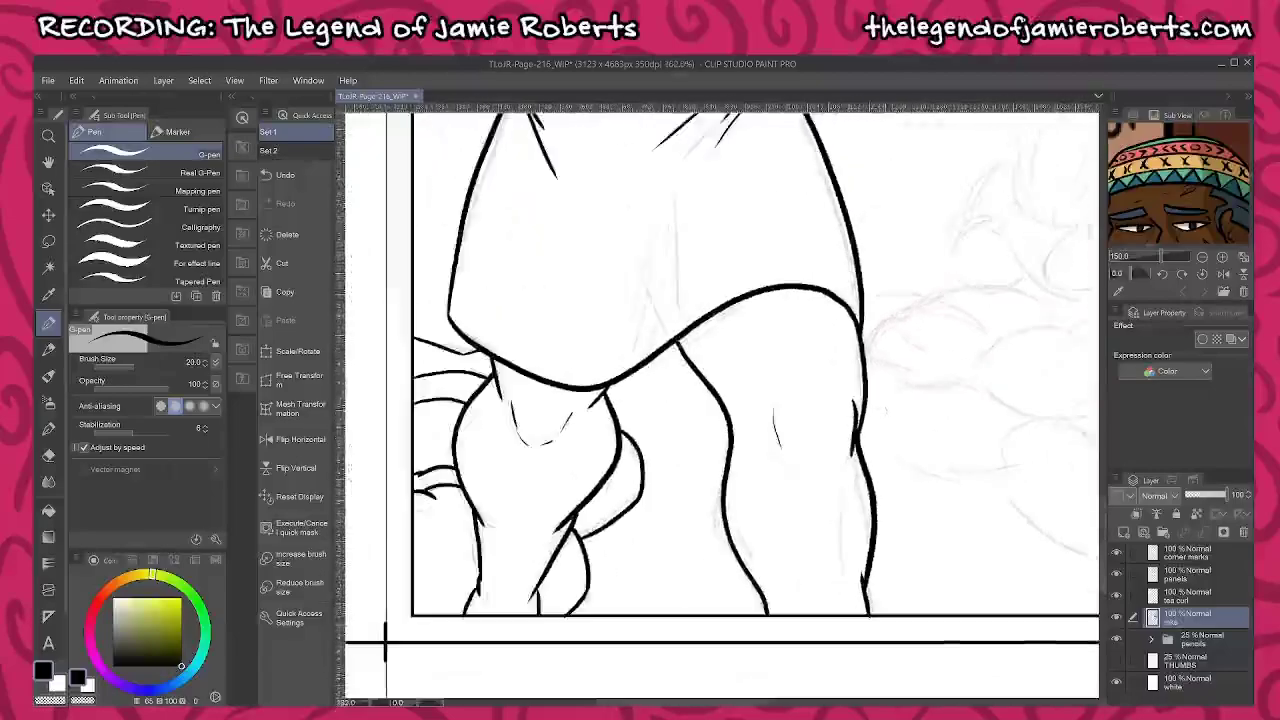
pyautogui.moveTo(937, 362); pyautogui.dragTo(970, 458)
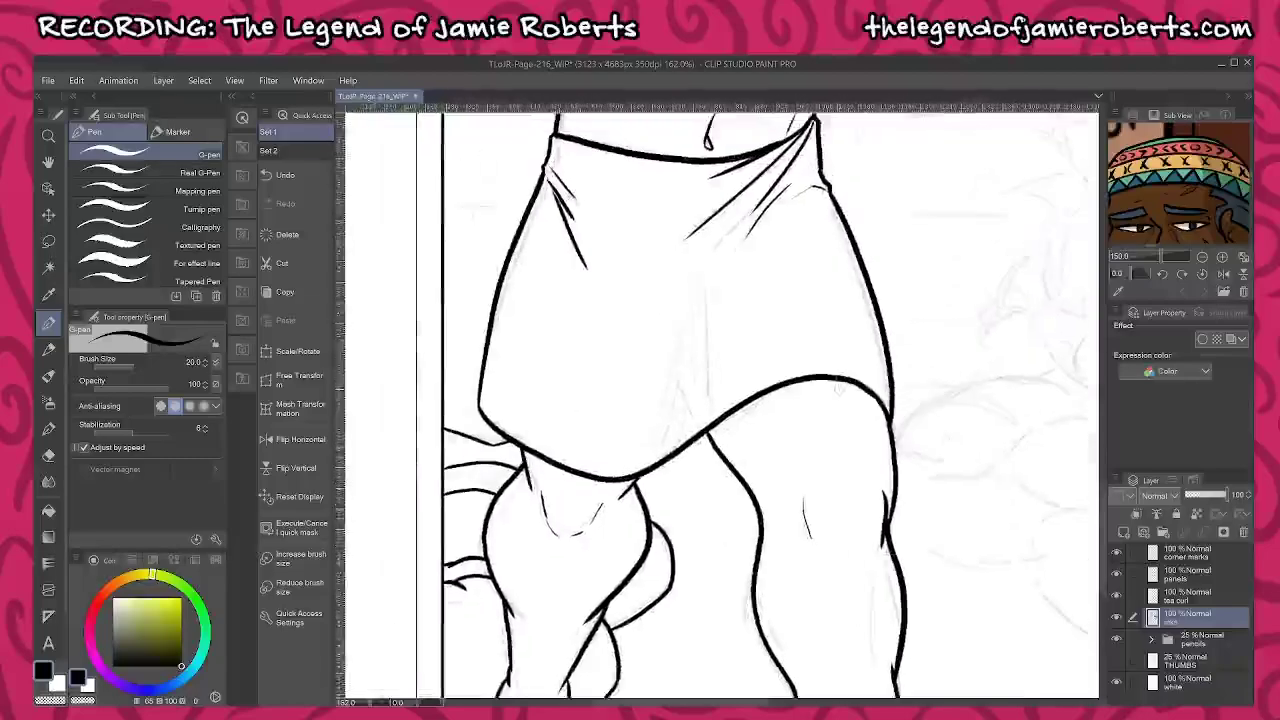
pyautogui.scroll(3, 853, 425)
pyautogui.scroll(6, 841, 378)
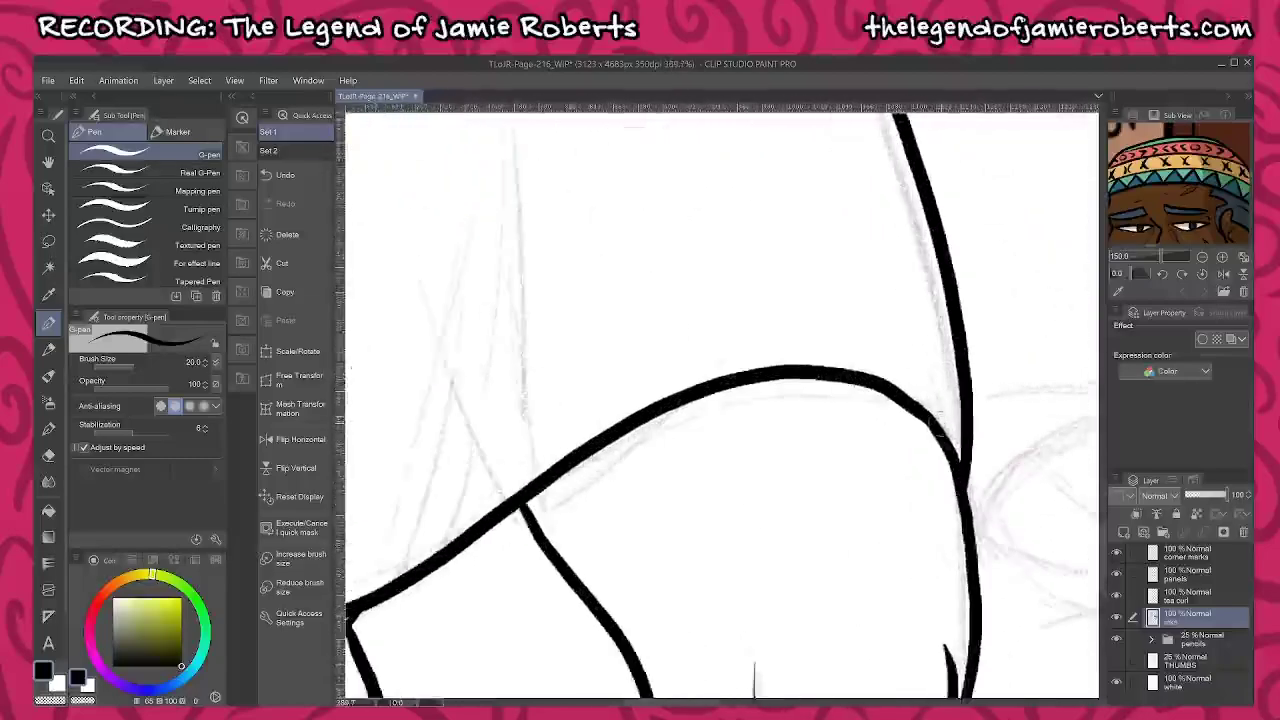
pyautogui.moveTo(948, 440)
pyautogui.mouseDown()
pyautogui.moveTo(740, 401)
pyautogui.moveTo(567, 505)
pyautogui.moveTo(548, 542)
pyautogui.mouseUp()
pyautogui.press('g')
pyautogui.click(548, 510)
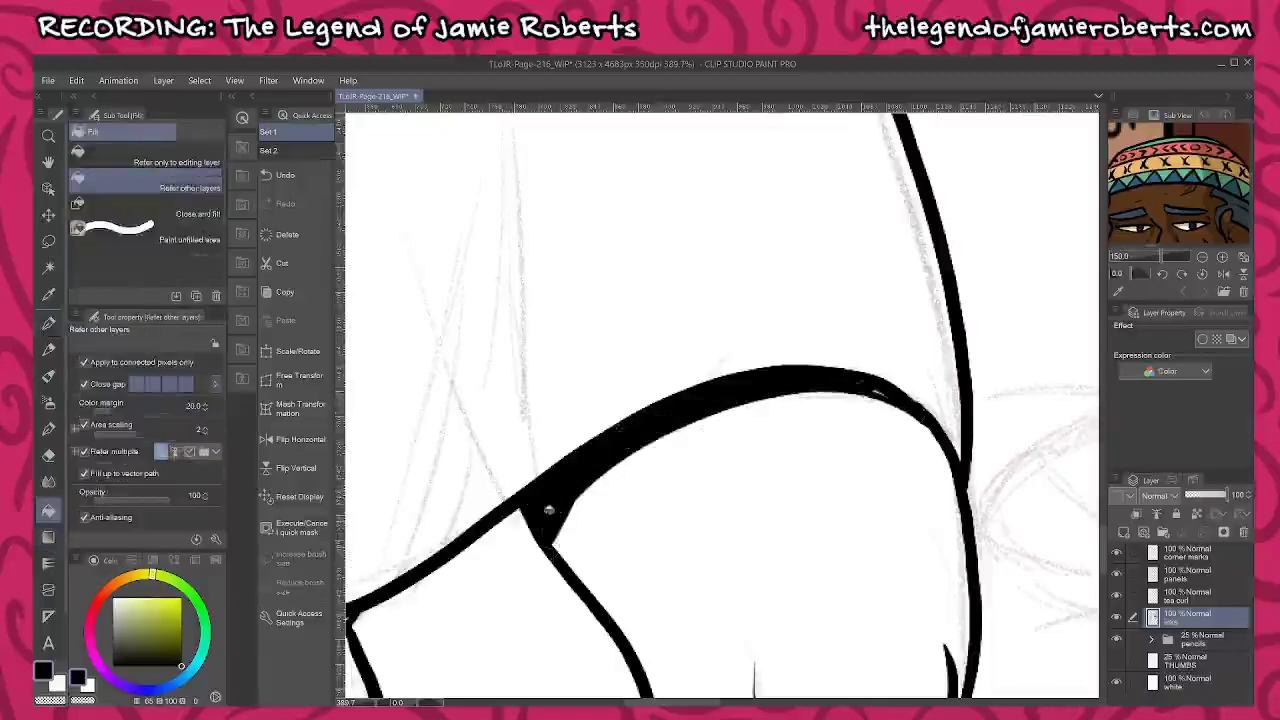
# Round off the inner edge of the thigh shadow's lower corner with the G-pen
pyautogui.press('p')
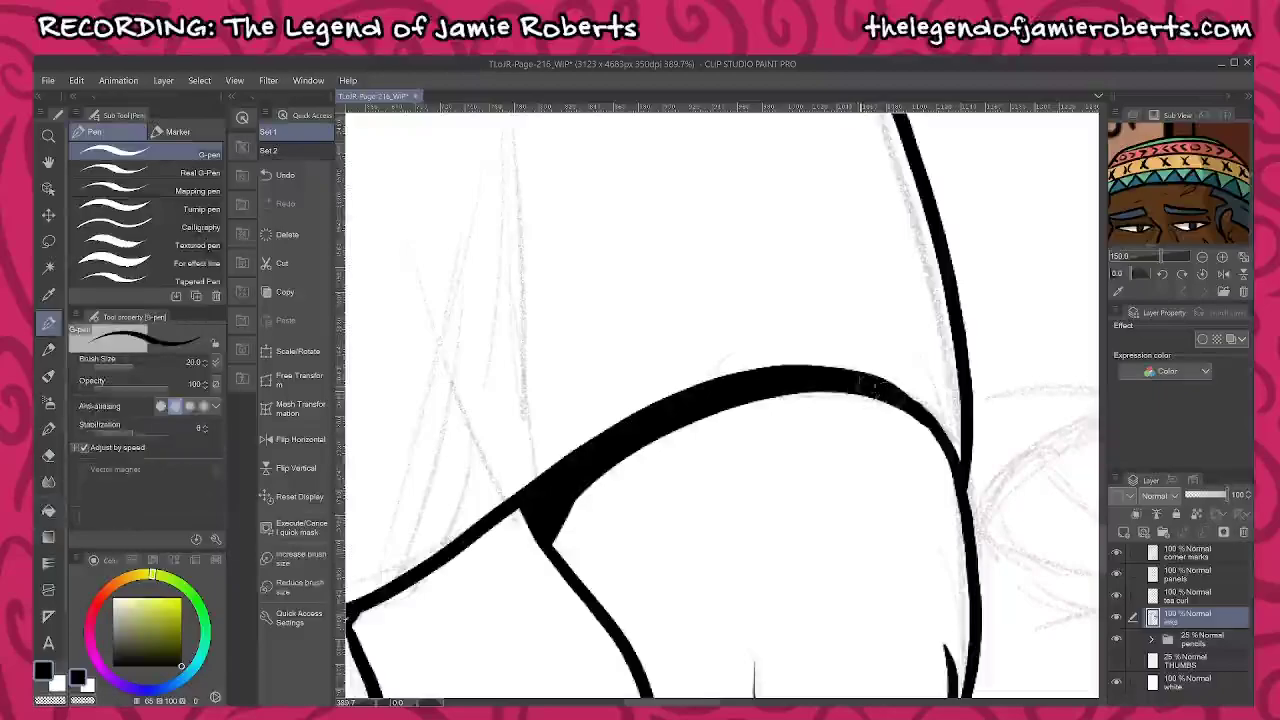
pyautogui.scroll(-2, 786, 441)
pyautogui.scroll(4, 615, 548)
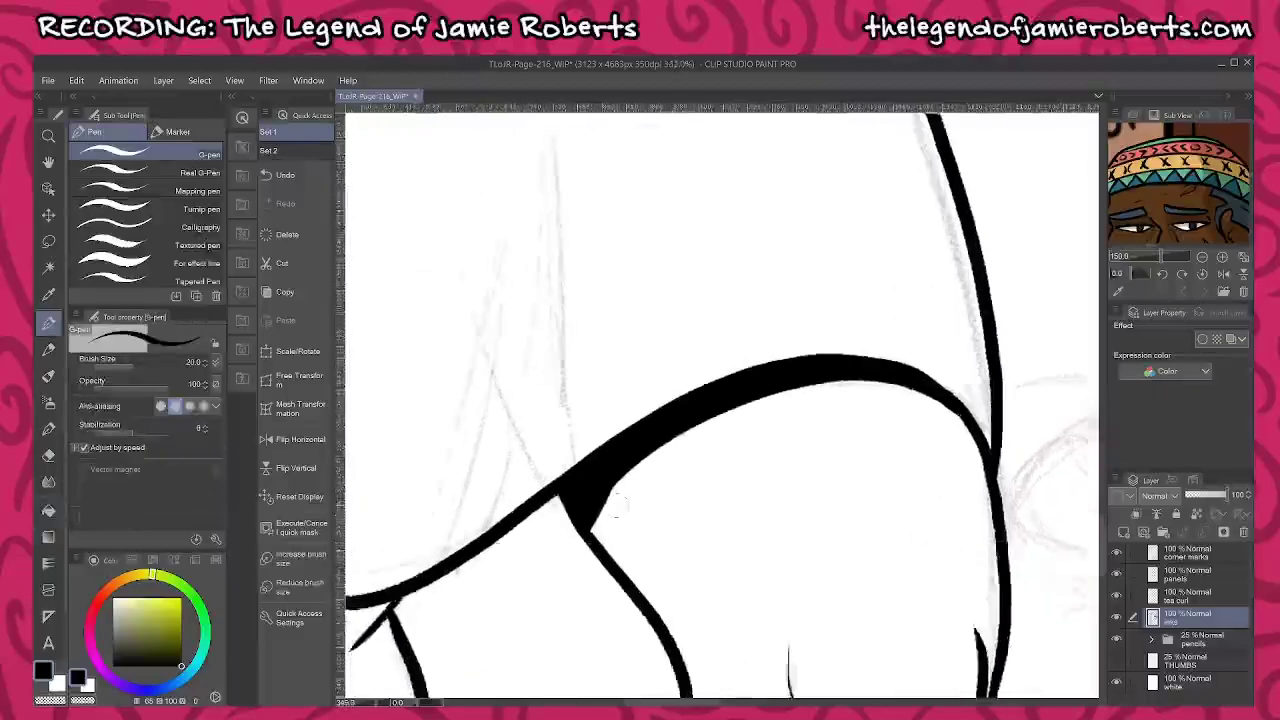
pyautogui.moveTo(592, 541); pyautogui.dragTo(622, 452)
pyautogui.scroll(-6, 665, 444)
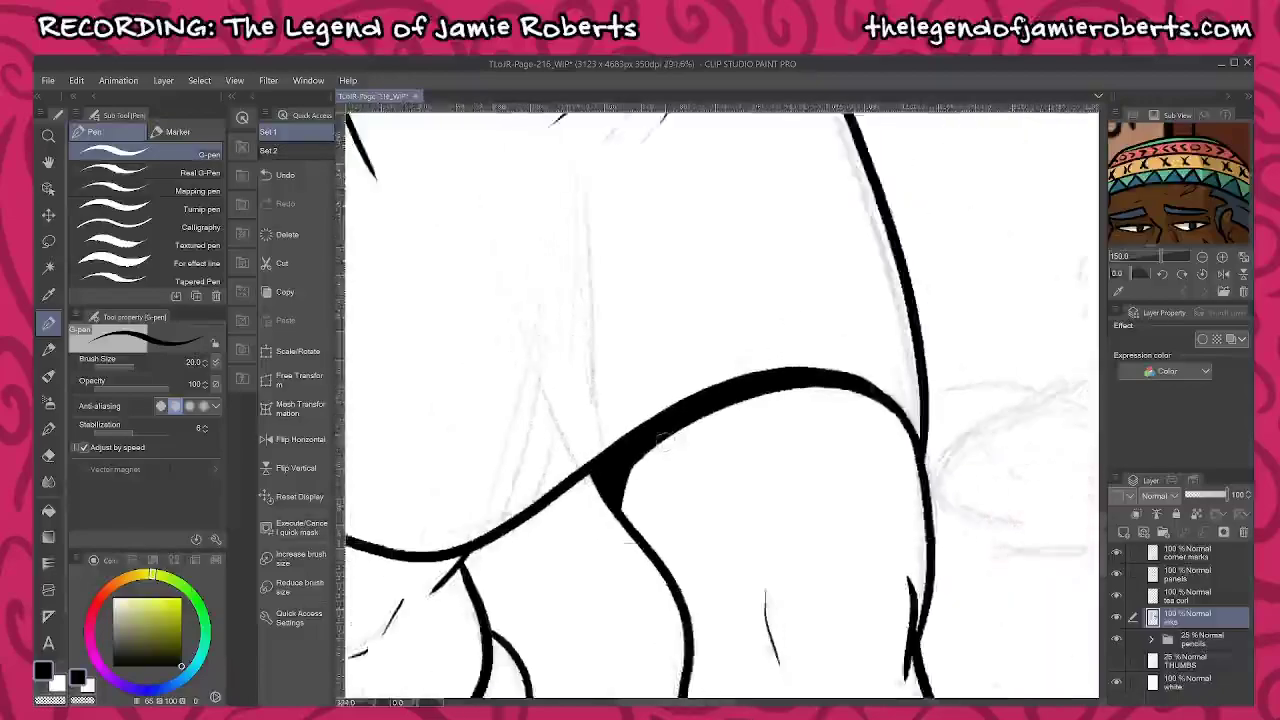
# Outline a curved shadow beneath the skirt hem across the left-hand thigh and fill it with black
pyautogui.scroll(-1, 670, 440)
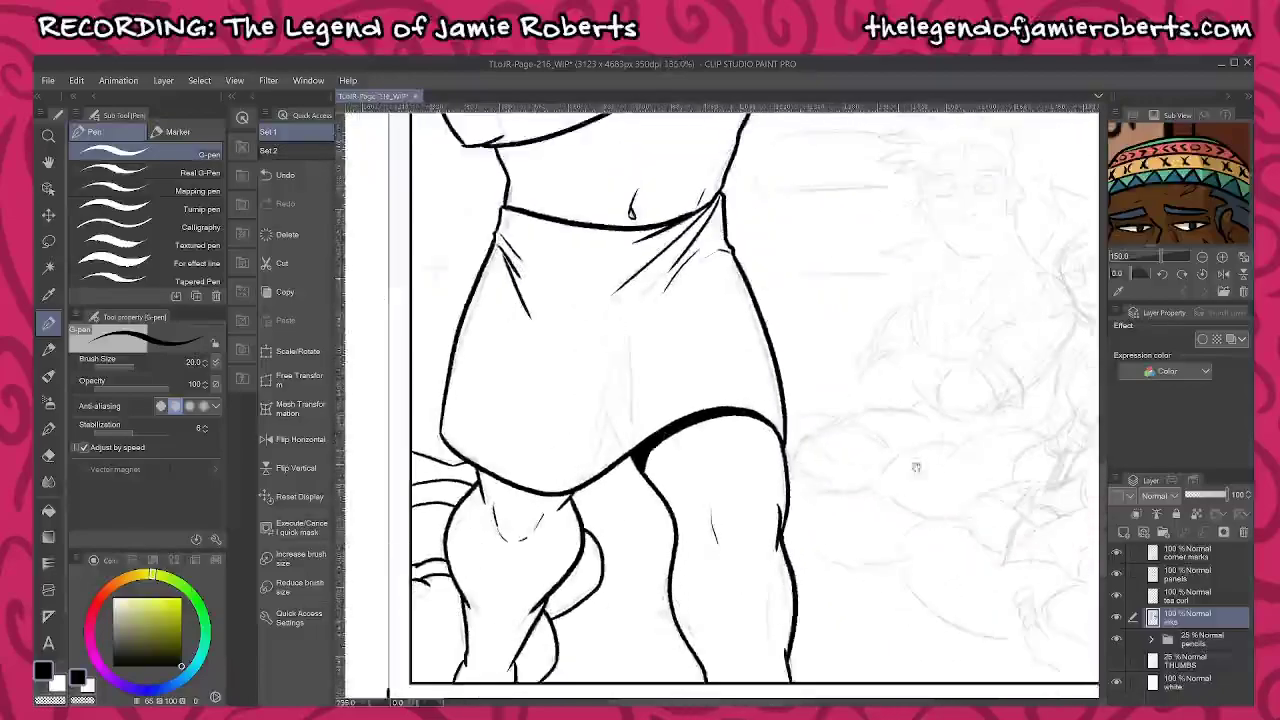
pyautogui.scroll(3, 515, 490)
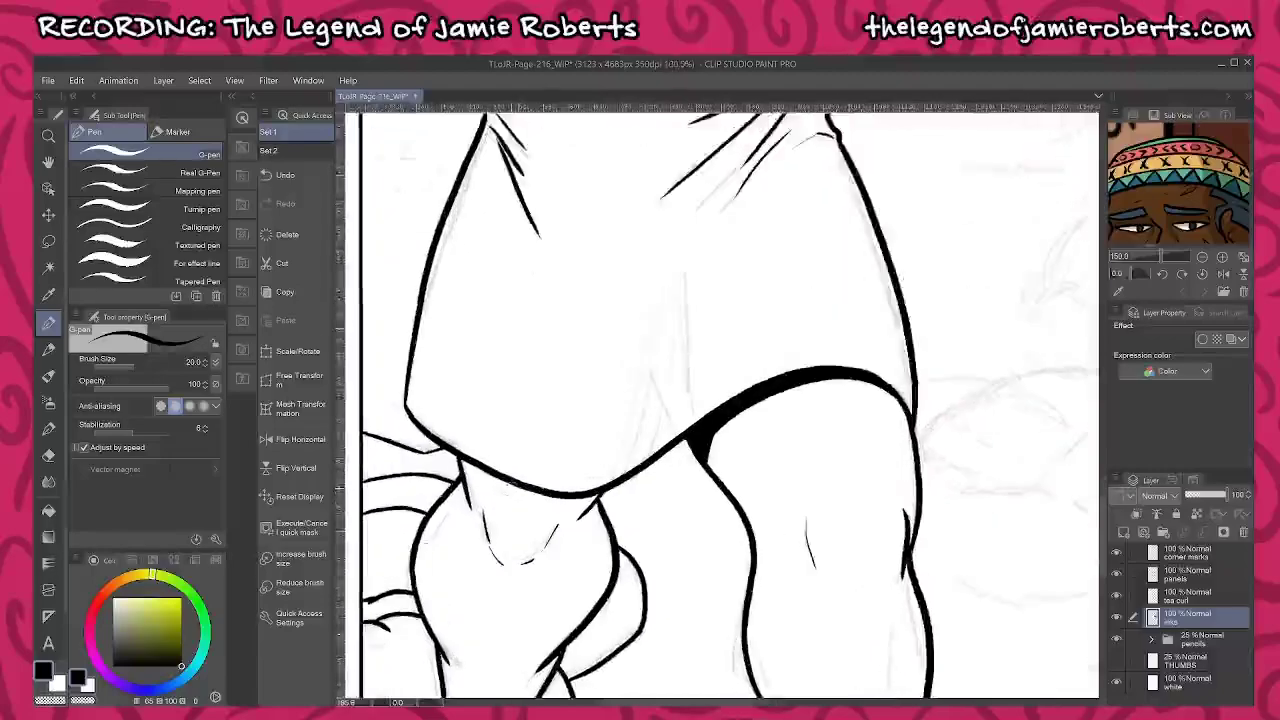
pyautogui.scroll(3, 445, 460)
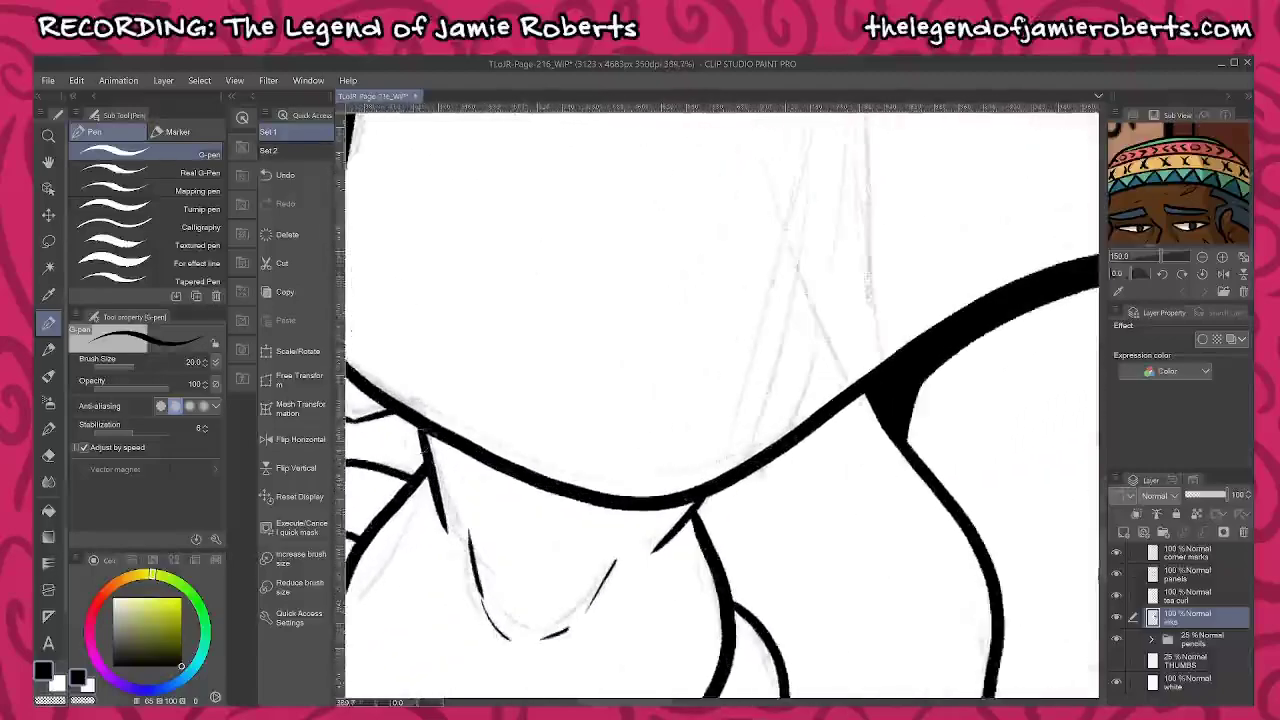
pyautogui.moveTo(426, 452)
pyautogui.mouseDown()
pyautogui.moveTo(594, 545)
pyautogui.moveTo(700, 505)
pyautogui.mouseUp()
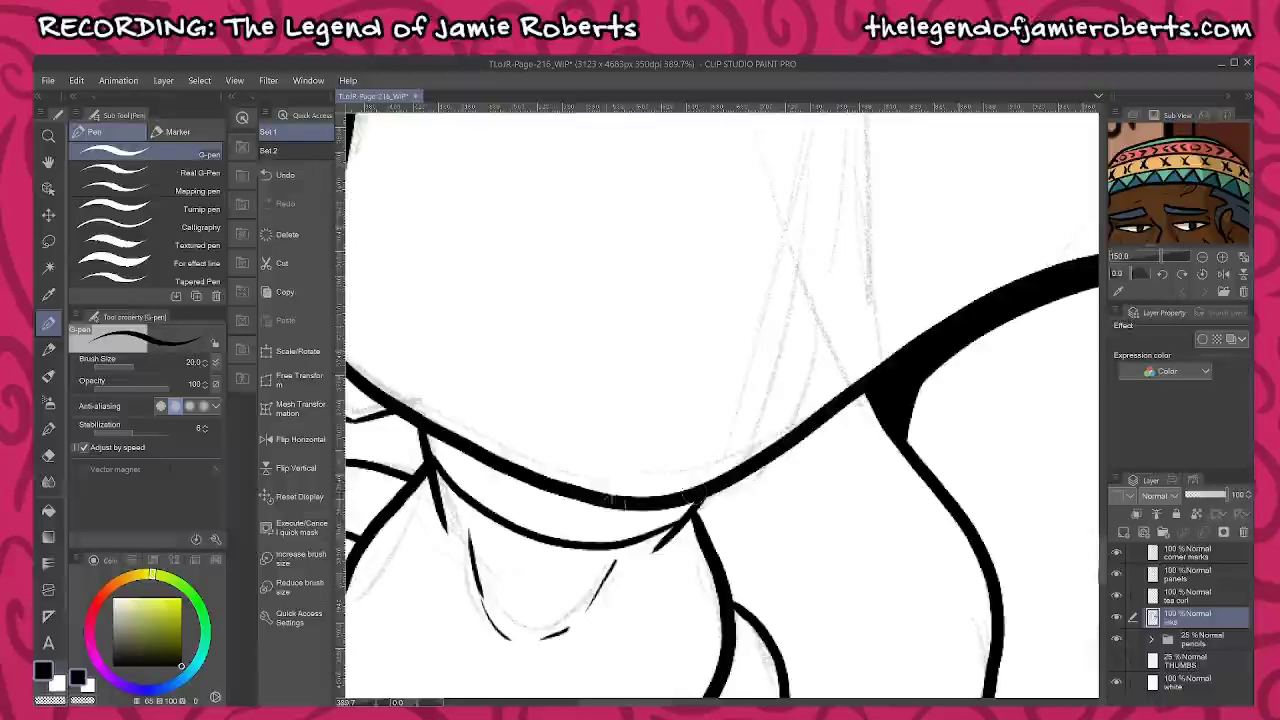
pyautogui.press('g')
pyautogui.press('g')
pyautogui.click(560, 532)
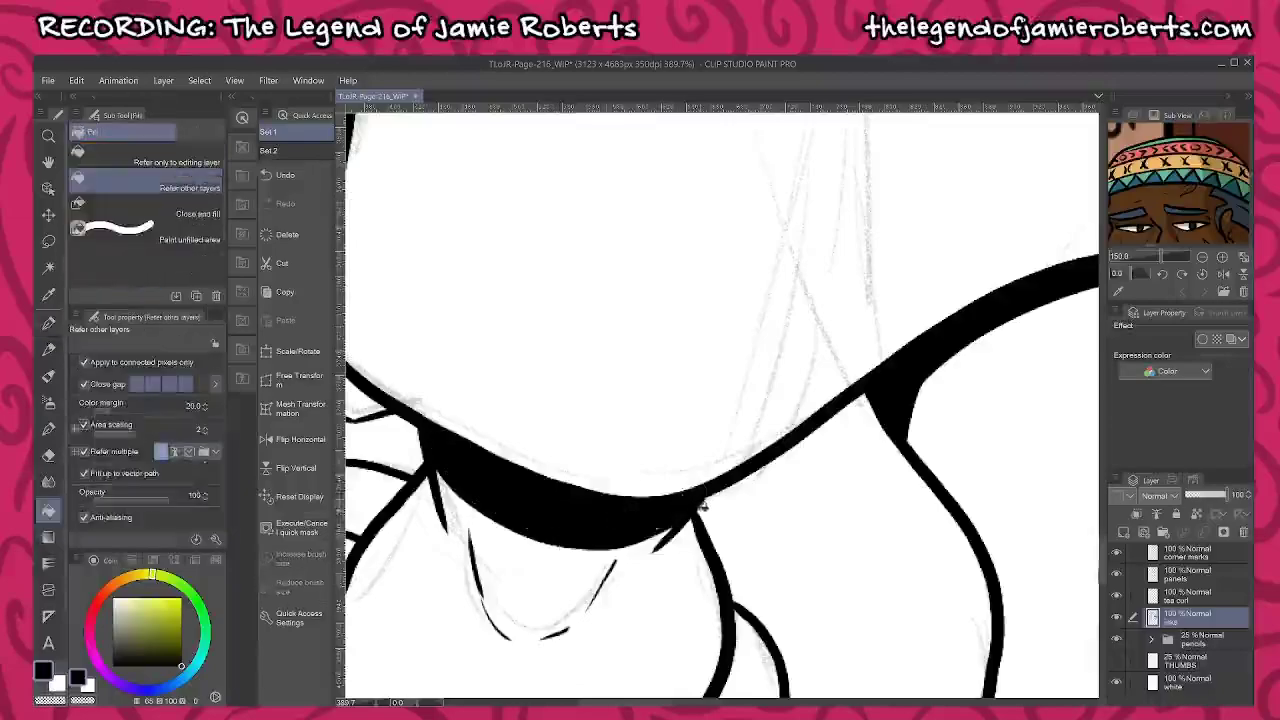
pyautogui.press('p')
pyautogui.scroll(-1, 614, 546)
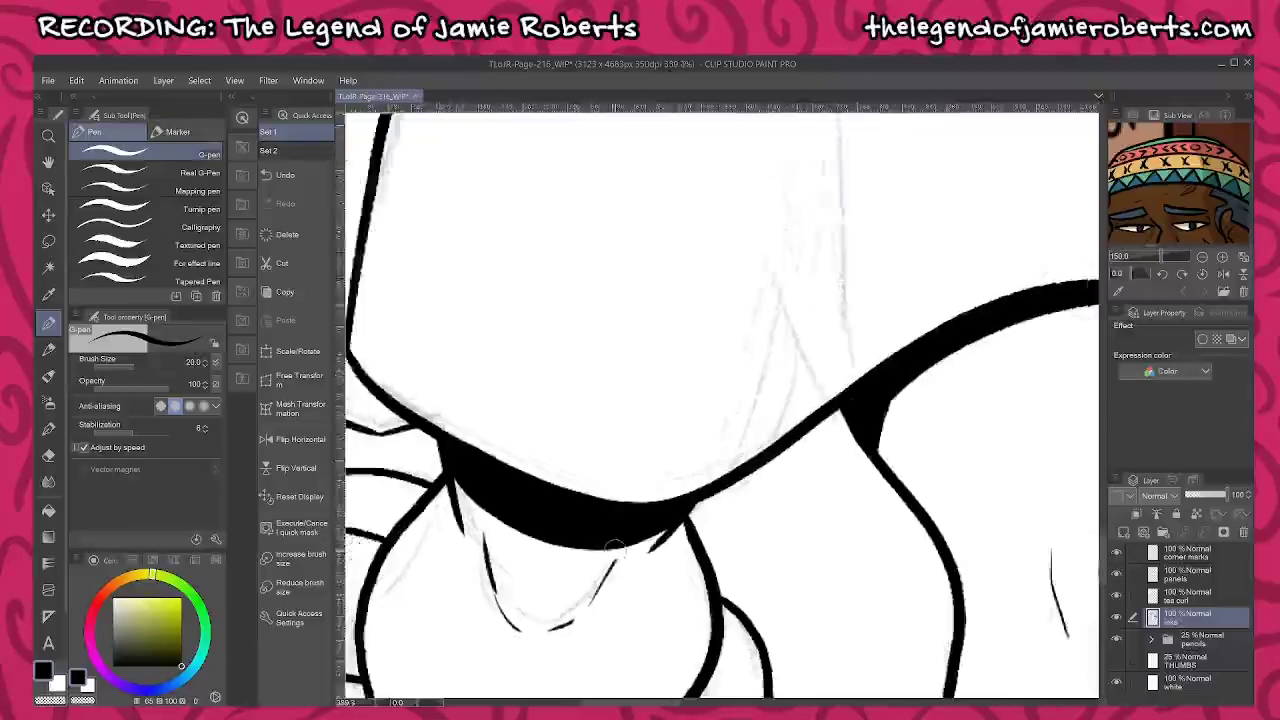
pyautogui.scroll(-12, 614, 546)
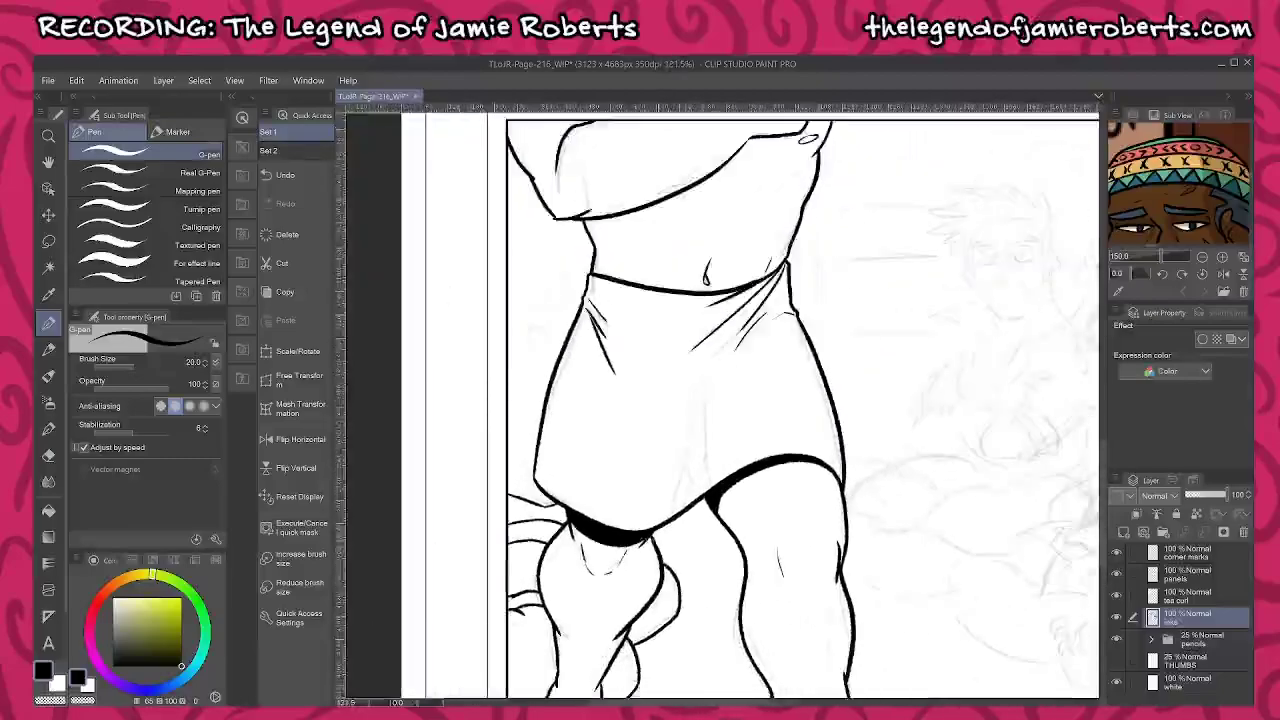
# Replace the Sub View reference with the picture of the characters seated around the rug, for inking the seated figures
pyautogui.moveTo(974, 474)
pyautogui.mouseDown()
pyautogui.moveTo(706, 406)
pyautogui.moveTo(704, 422)
pyautogui.mouseUp()
pyautogui.moveTo(864, 347); pyautogui.dragTo(858, 411)
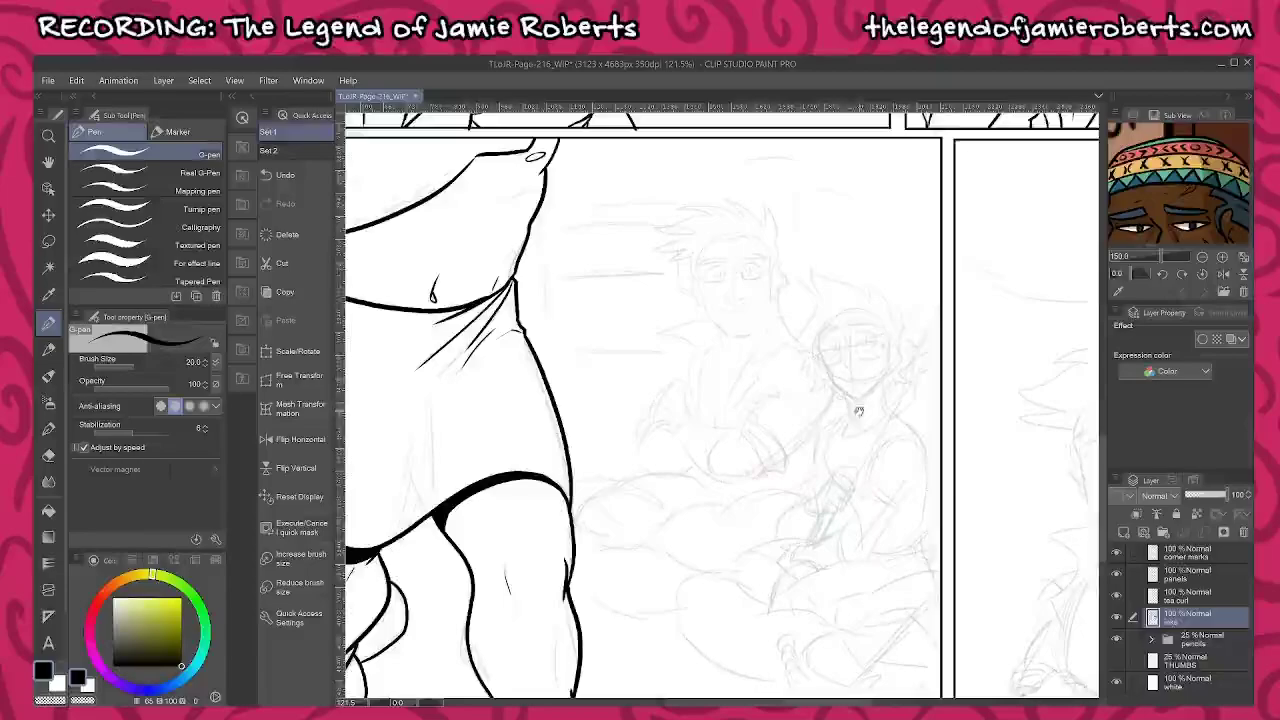
pyautogui.moveTo(917, 594); pyautogui.dragTo(848, 464)
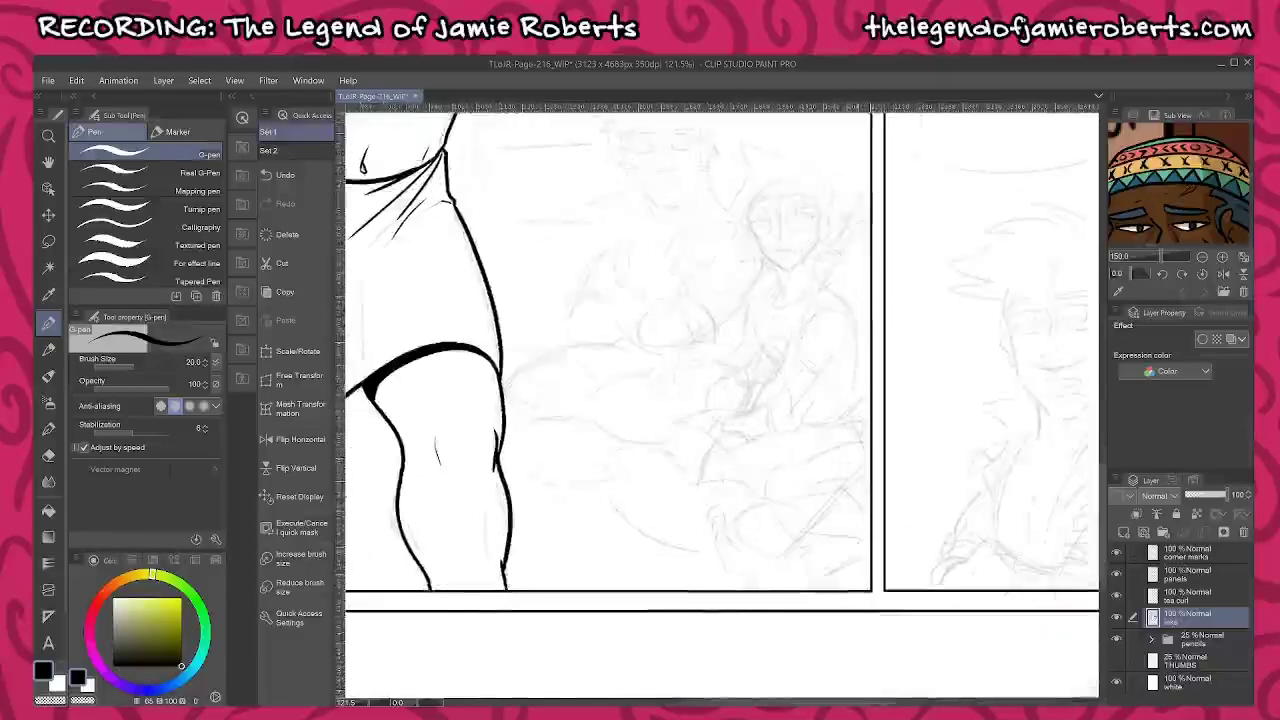
pyautogui.scroll(10, 816, 563)
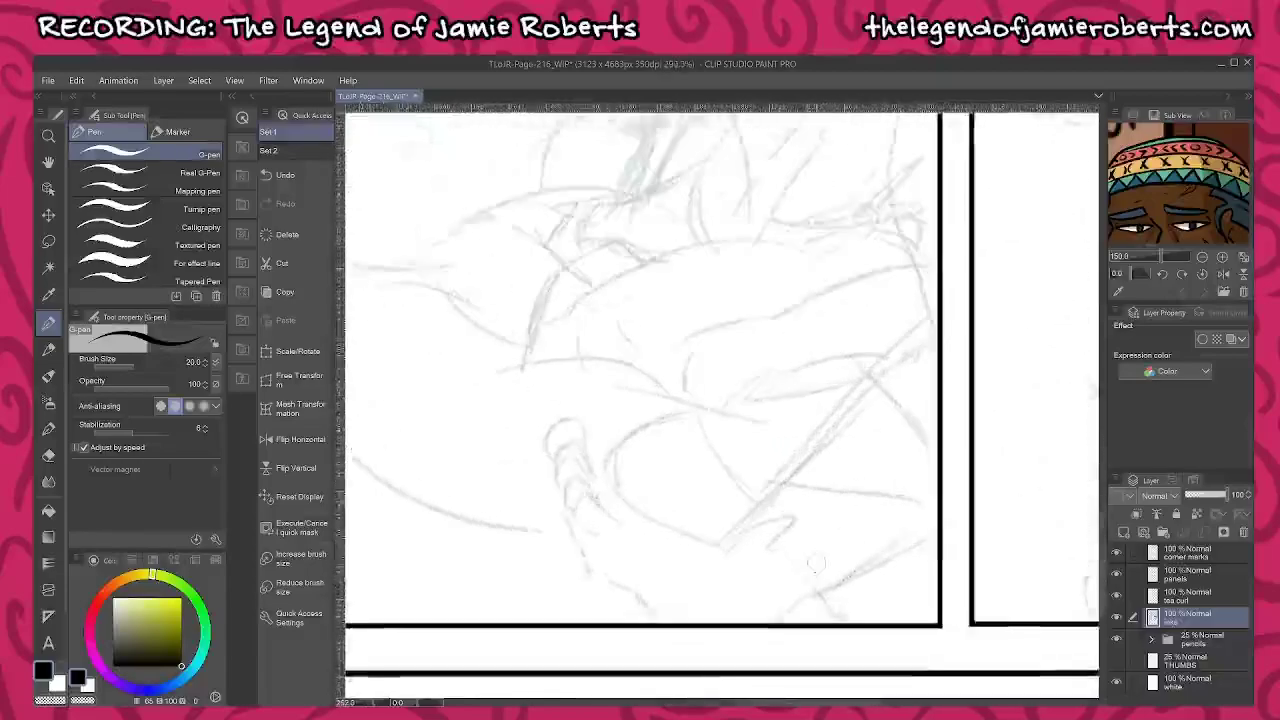
pyautogui.scroll(1, 816, 563)
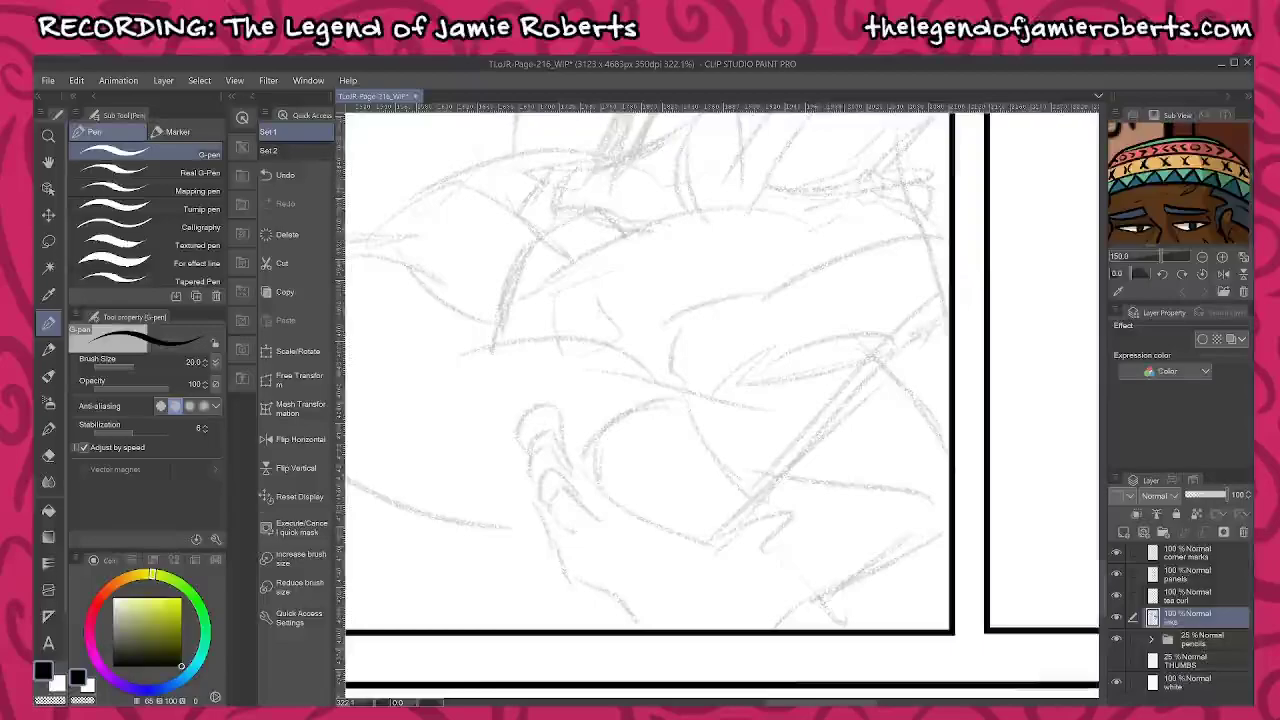
pyautogui.click(1243, 291)
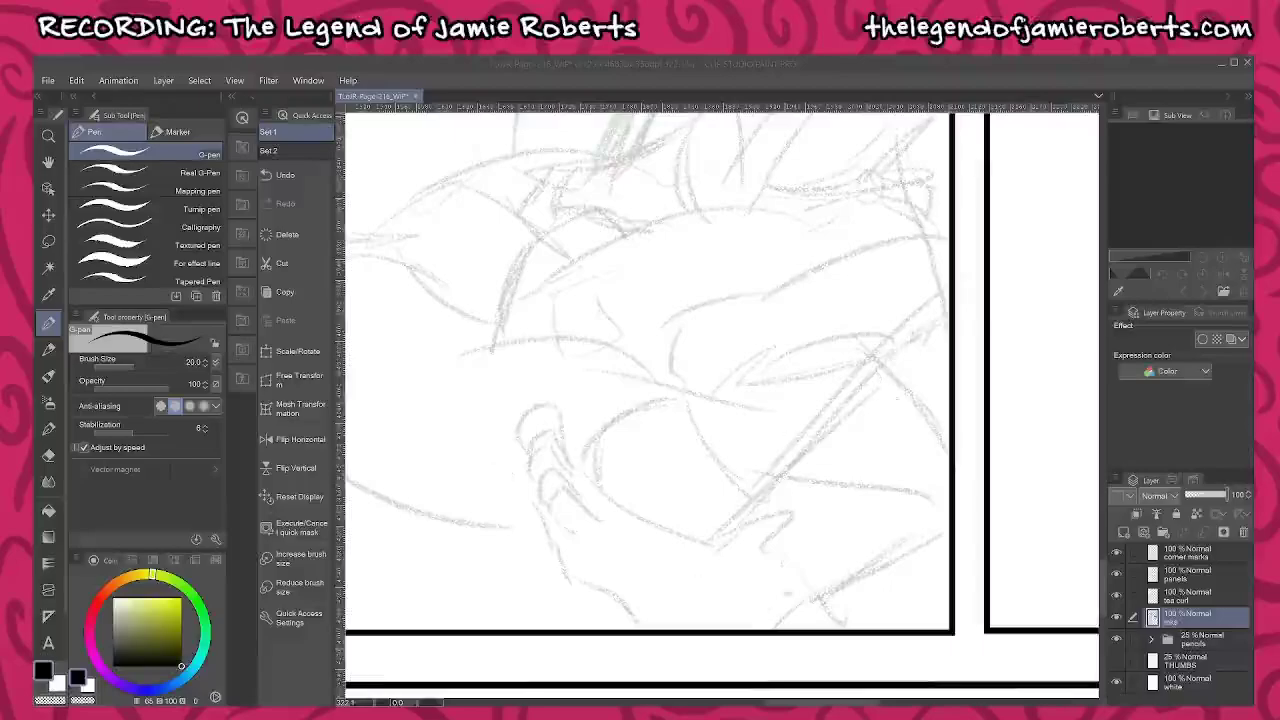
pyautogui.click(1196, 179)
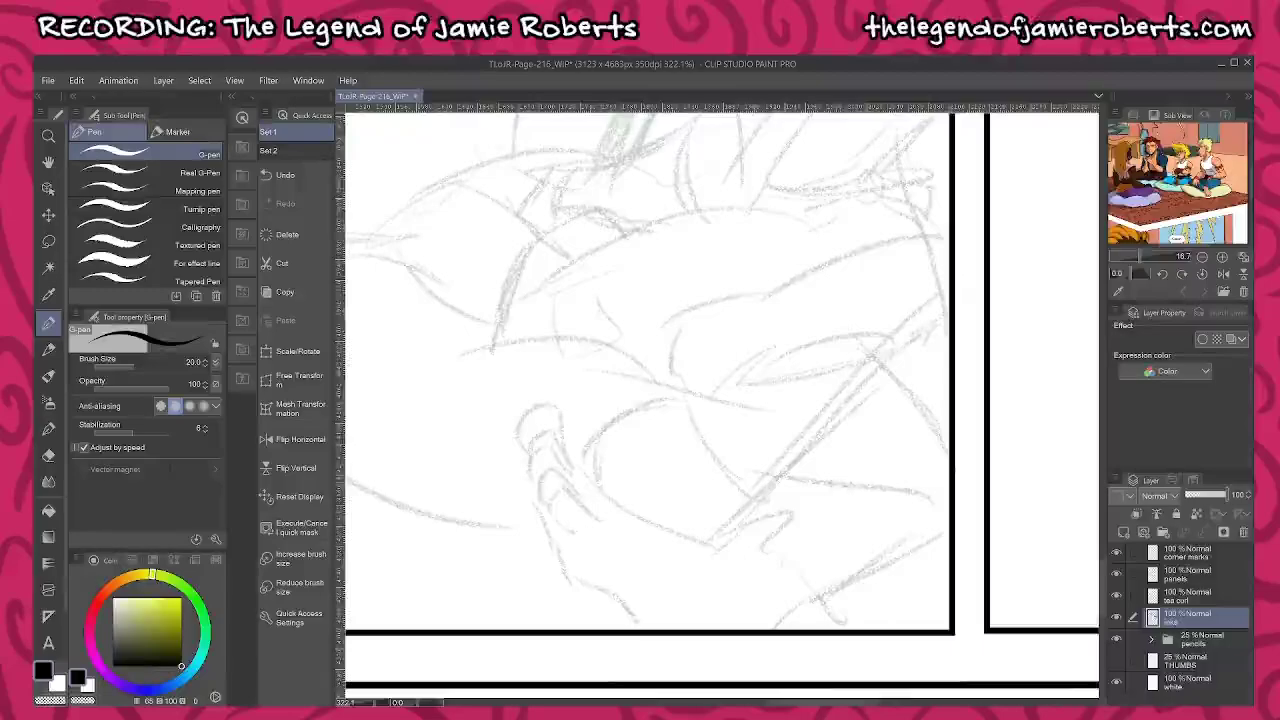
pyautogui.scroll(3, 688, 519)
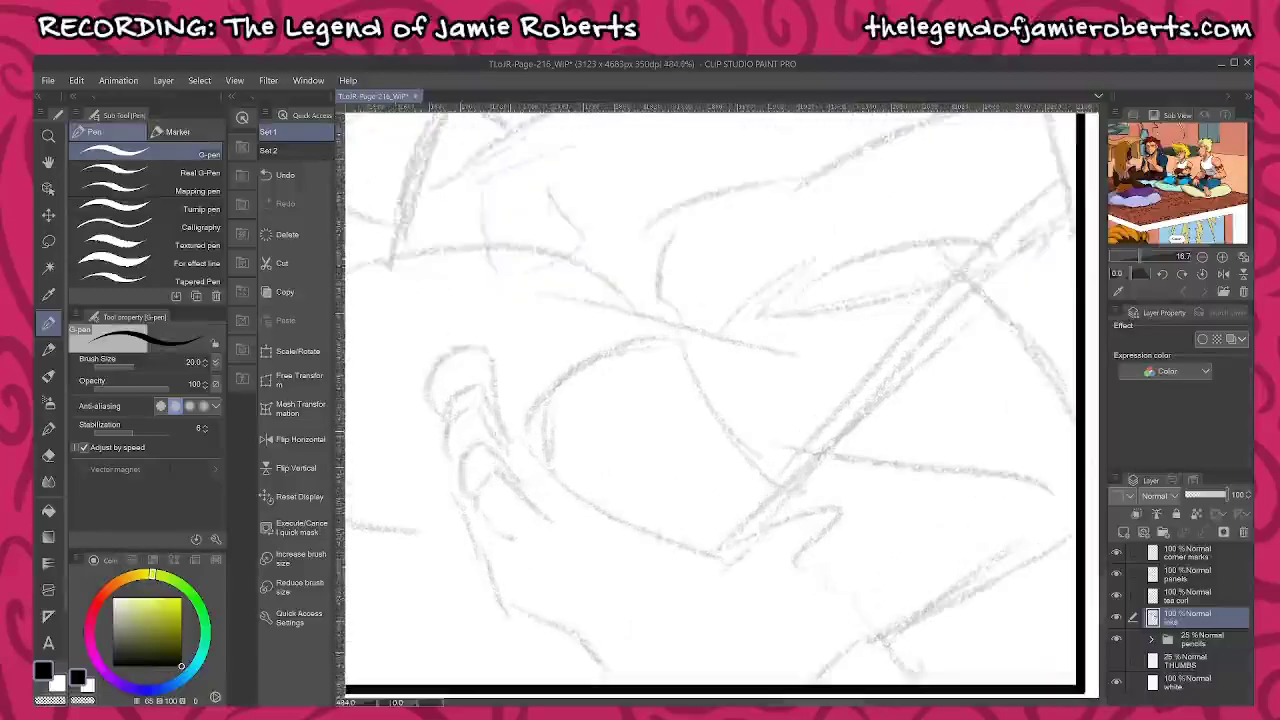
pyautogui.moveTo(502, 425)
pyautogui.mouseDown()
pyautogui.moveTo(772, 540)
pyautogui.moveTo(680, 570)
pyautogui.moveTo(771, 572)
pyautogui.mouseUp()
pyautogui.press('m')
pyautogui.press('Delete')
pyautogui.click(487, 598)
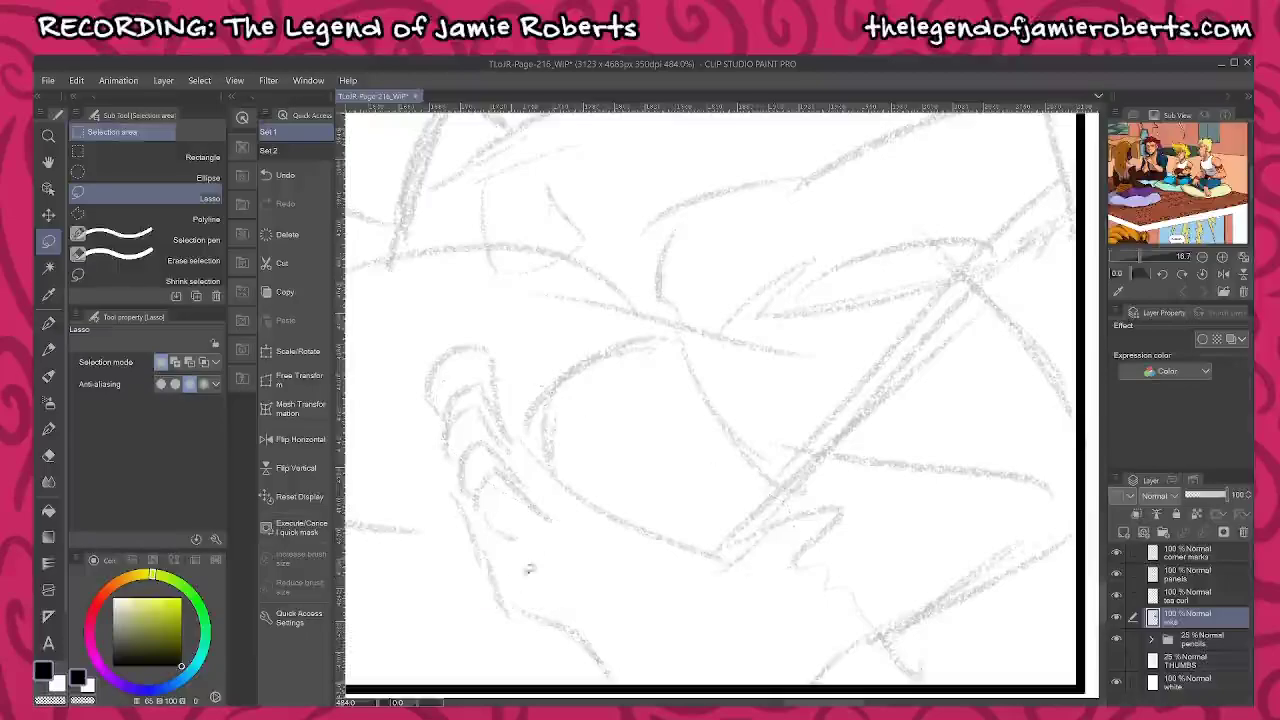
# Ink the seated figure's foot with the G-pen: the instep curve, the overlapping toes, the sole and the heel lines at the panel's lower border
pyautogui.press('p')
pyautogui.moveTo(505, 429)
pyautogui.mouseDown()
pyautogui.moveTo(651, 531)
pyautogui.moveTo(731, 565)
pyautogui.moveTo(713, 485)
pyautogui.mouseUp()
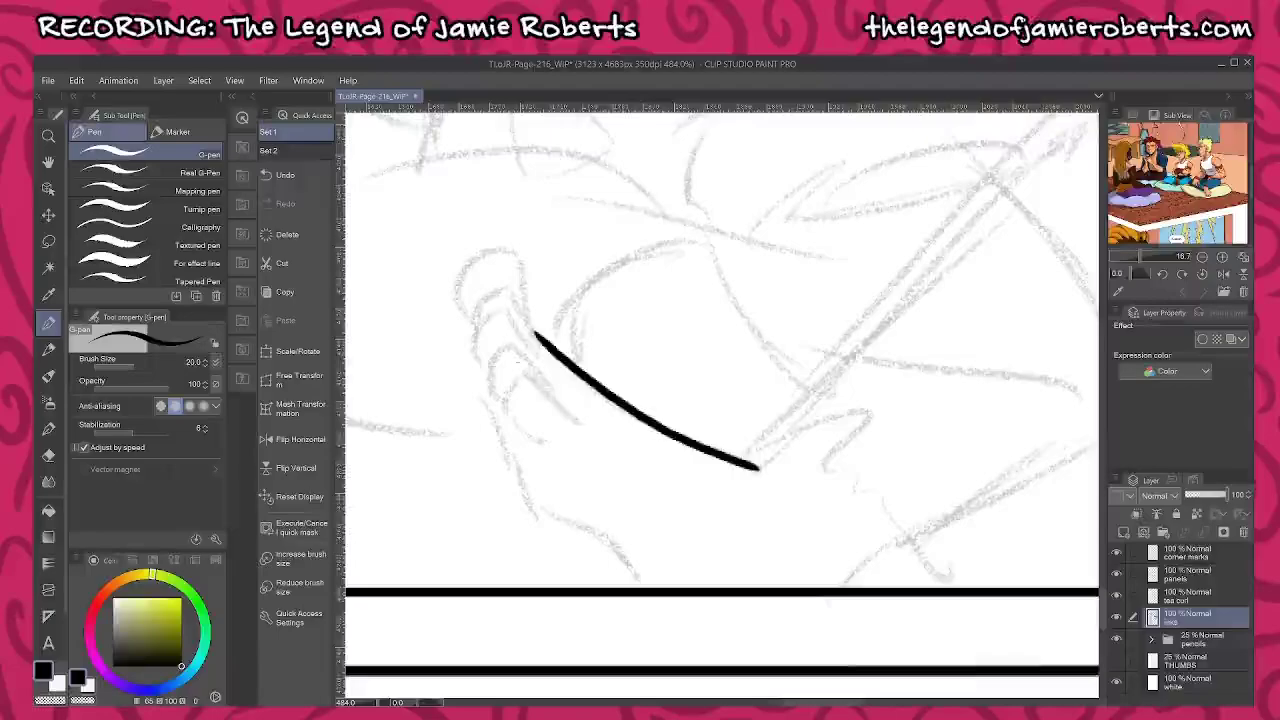
pyautogui.moveTo(522, 374); pyautogui.dragTo(575, 420)
pyautogui.moveTo(530, 373)
pyautogui.mouseDown()
pyautogui.moveTo(522, 434)
pyautogui.moveTo(546, 439)
pyautogui.moveTo(516, 352)
pyautogui.moveTo(500, 347)
pyautogui.moveTo(488, 375)
pyautogui.moveTo(522, 344)
pyautogui.moveTo(505, 315)
pyautogui.moveTo(486, 313)
pyautogui.moveTo(475, 354)
pyautogui.moveTo(516, 316)
pyautogui.moveTo(506, 292)
pyautogui.moveTo(486, 289)
pyautogui.moveTo(475, 309)
pyautogui.moveTo(523, 291)
pyautogui.moveTo(515, 268)
pyautogui.moveTo(490, 262)
pyautogui.moveTo(468, 276)
pyautogui.moveTo(484, 386)
pyautogui.moveTo(538, 508)
pyautogui.moveTo(618, 544)
pyautogui.moveTo(648, 588)
pyautogui.mouseUp()
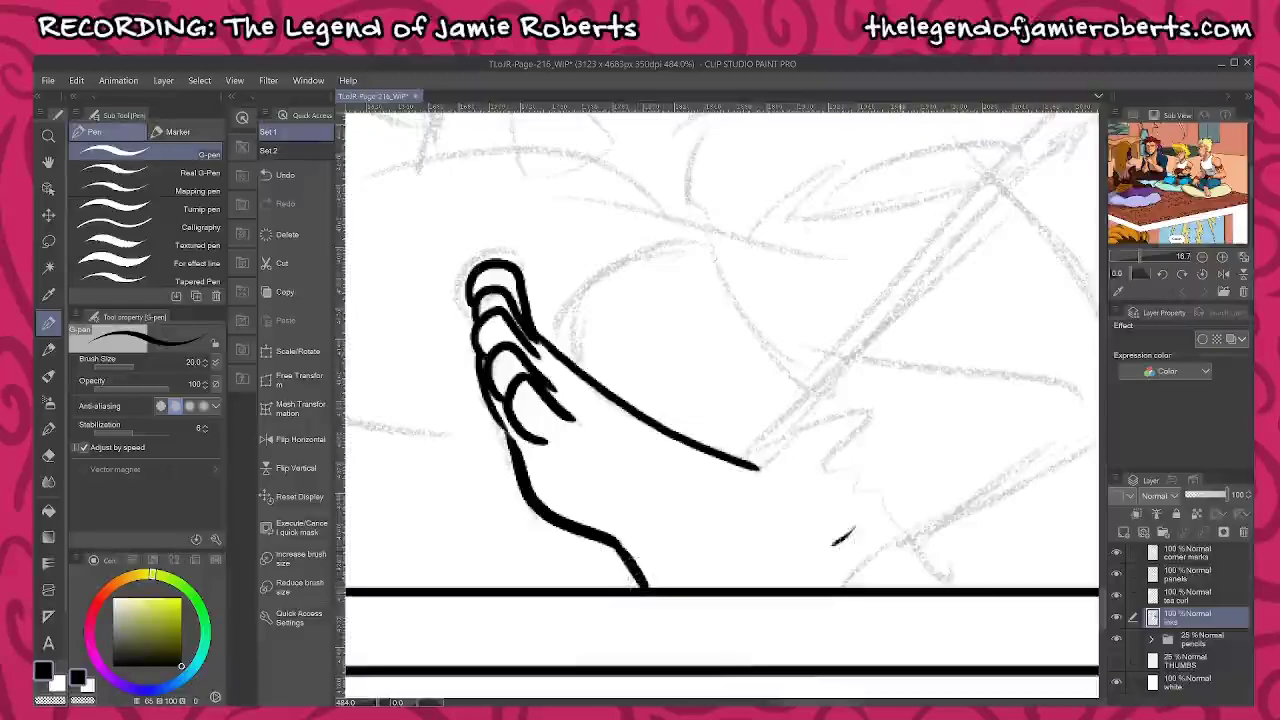
pyautogui.moveTo(907, 538); pyautogui.dragTo(839, 588)
# Ink the jagged trouser cuff at the ankle, darken its lower folds and draw the leg's underside up to the panel border
pyautogui.moveTo(917, 458); pyautogui.dragTo(694, 475)
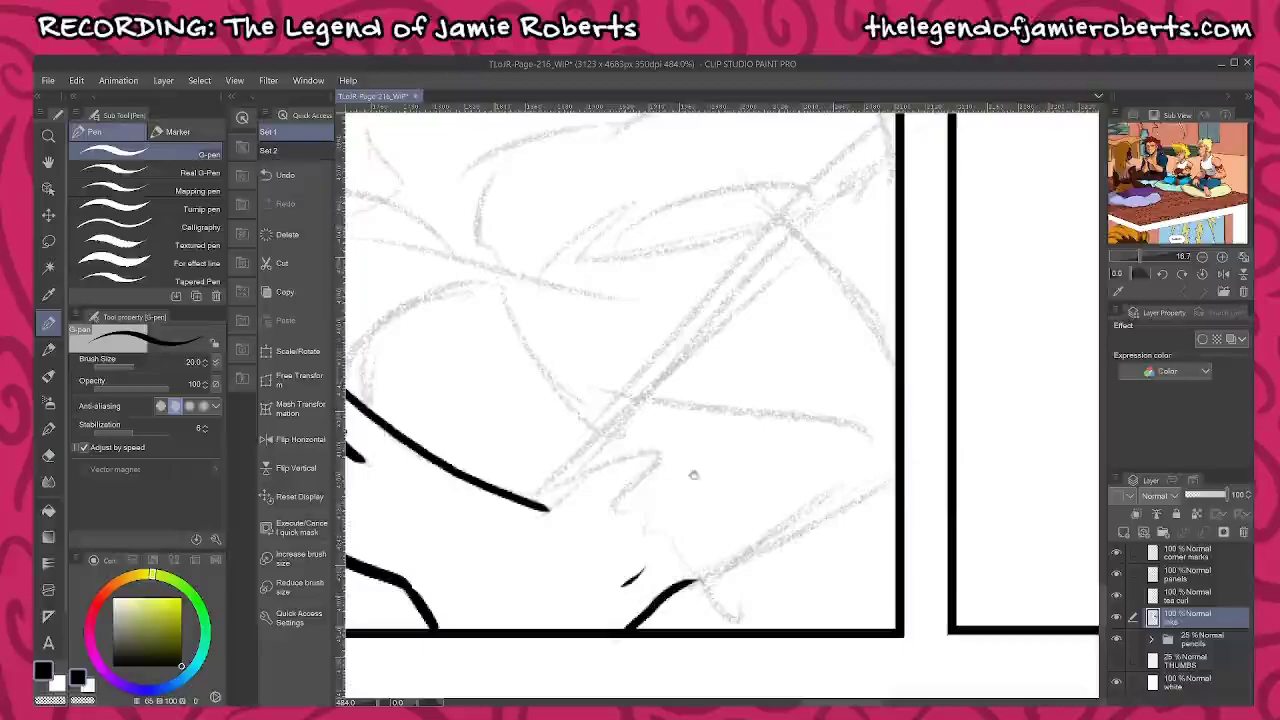
pyautogui.moveTo(538, 492)
pyautogui.mouseDown()
pyautogui.moveTo(658, 456)
pyautogui.moveTo(611, 516)
pyautogui.moveTo(650, 517)
pyautogui.moveTo(650, 534)
pyautogui.moveTo(678, 539)
pyautogui.moveTo(681, 561)
pyautogui.moveTo(701, 571)
pyautogui.moveTo(698, 602)
pyautogui.mouseUp()
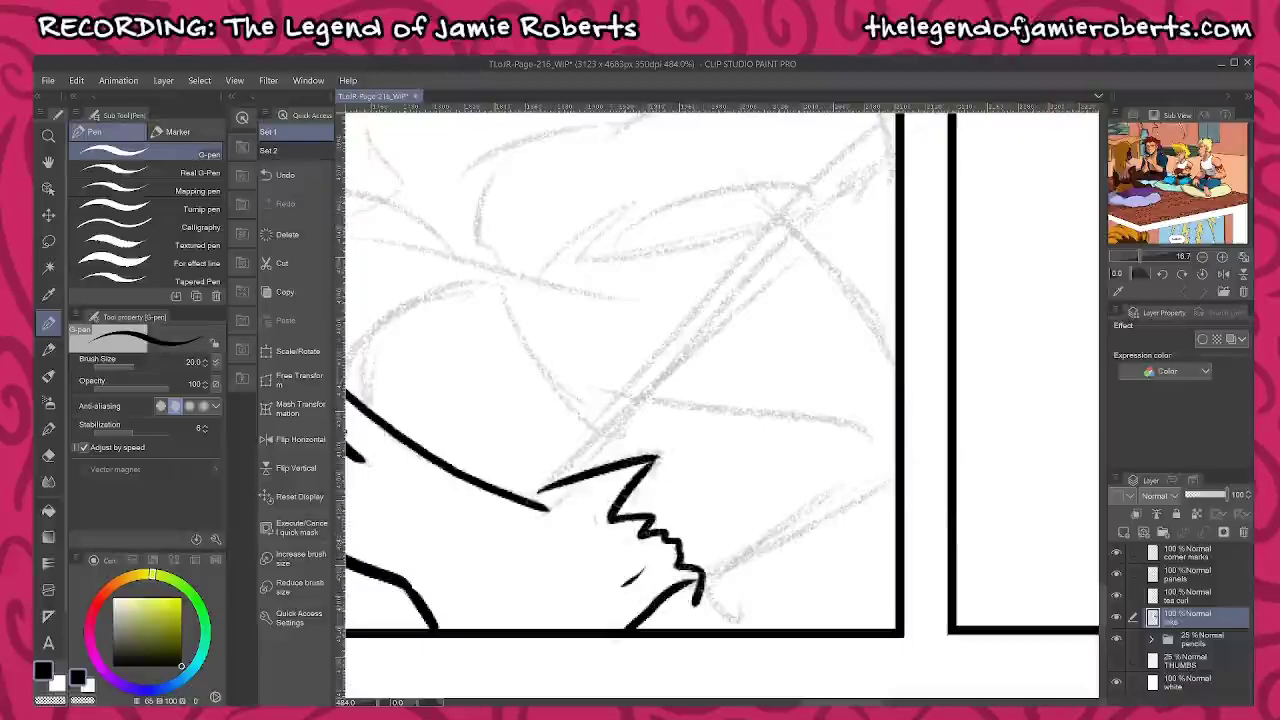
pyautogui.moveTo(891, 493)
pyautogui.mouseDown()
pyautogui.moveTo(738, 619)
pyautogui.moveTo(687, 584)
pyautogui.moveTo(684, 626)
pyautogui.moveTo(730, 628)
pyautogui.mouseUp()
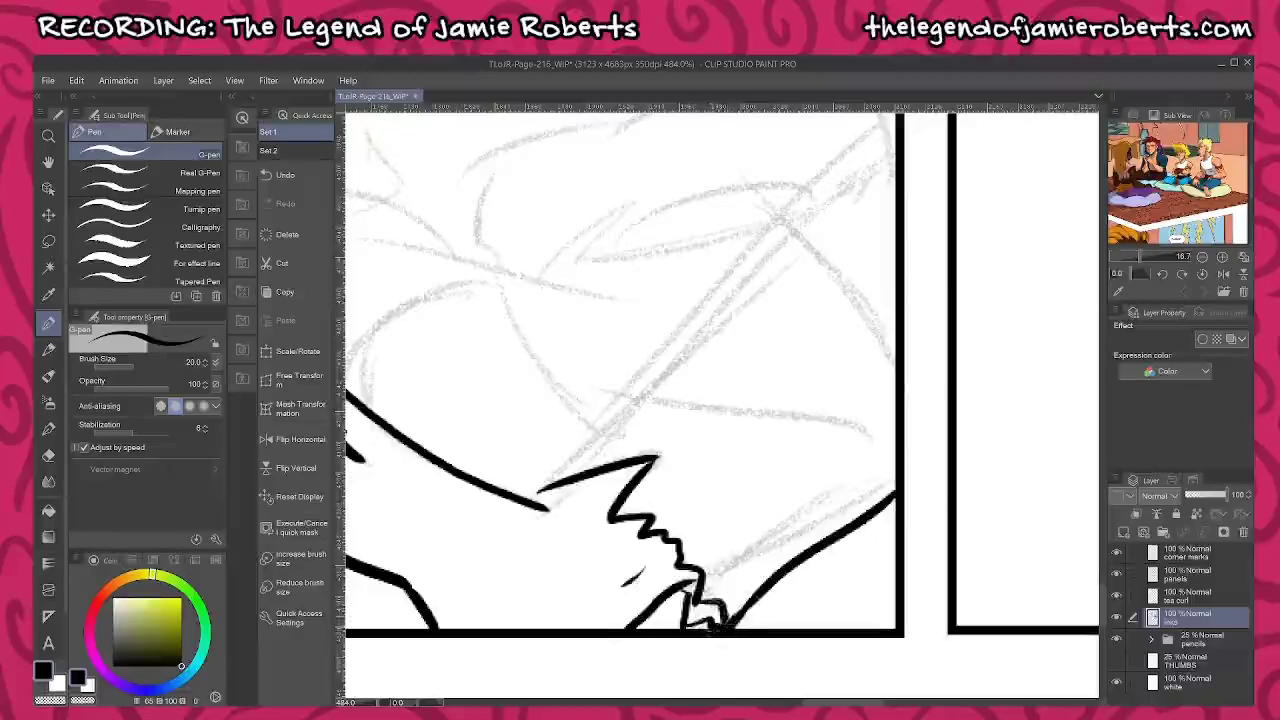
pyautogui.moveTo(682, 587)
pyautogui.mouseDown()
pyautogui.moveTo(702, 579)
pyautogui.moveTo(694, 628)
pyautogui.moveTo(730, 622)
pyautogui.moveTo(716, 634)
pyautogui.moveTo(718, 622)
pyautogui.mouseUp()
# Ink the long diagonal leg line from the right-hand panel border to the ankle and add two short curved folds above it
pyautogui.moveTo(796, 305); pyautogui.dragTo(809, 357)
pyautogui.moveTo(898, 218); pyautogui.dragTo(937, 273)
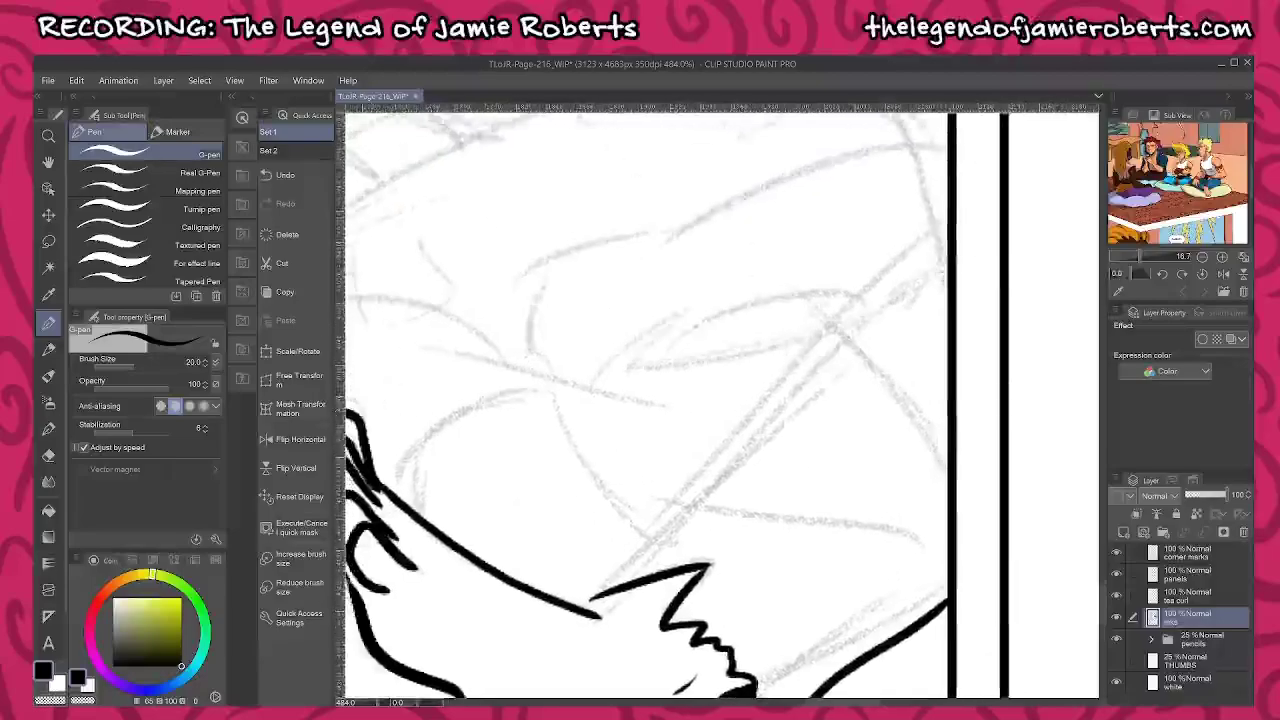
pyautogui.moveTo(946, 215)
pyautogui.mouseDown()
pyautogui.moveTo(838, 305)
pyautogui.moveTo(580, 605)
pyautogui.moveTo(618, 589)
pyautogui.moveTo(599, 615)
pyautogui.moveTo(582, 600)
pyautogui.mouseUp()
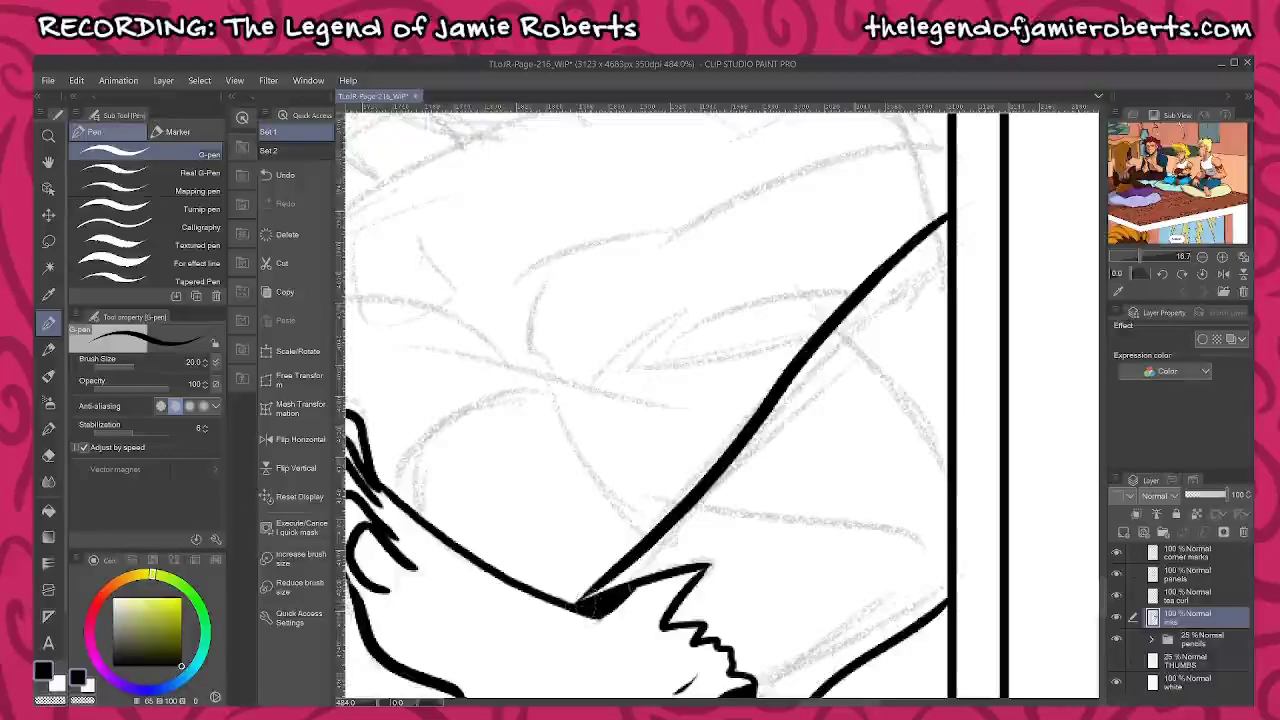
pyautogui.moveTo(875, 469); pyautogui.dragTo(905, 553)
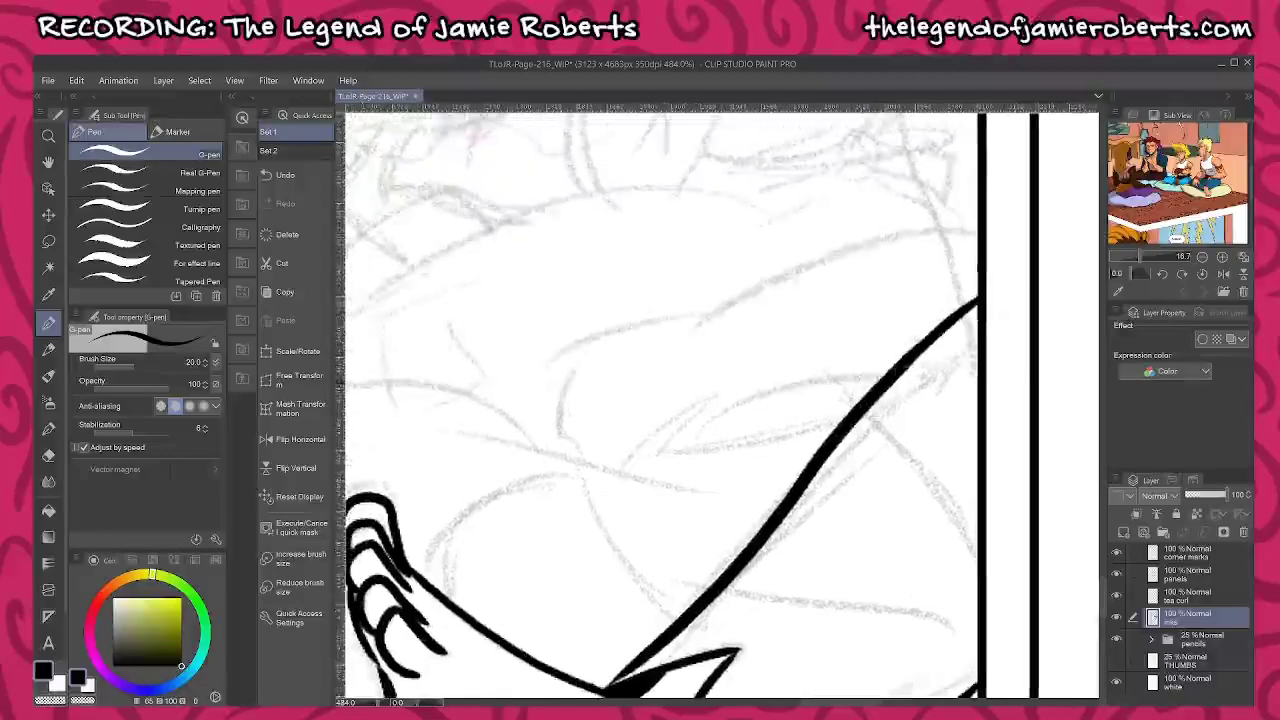
pyautogui.moveTo(904, 368)
pyautogui.mouseDown()
pyautogui.moveTo(840, 372)
pyautogui.moveTo(693, 423)
pyautogui.mouseUp()
pyautogui.moveTo(830, 368); pyautogui.dragTo(722, 369)
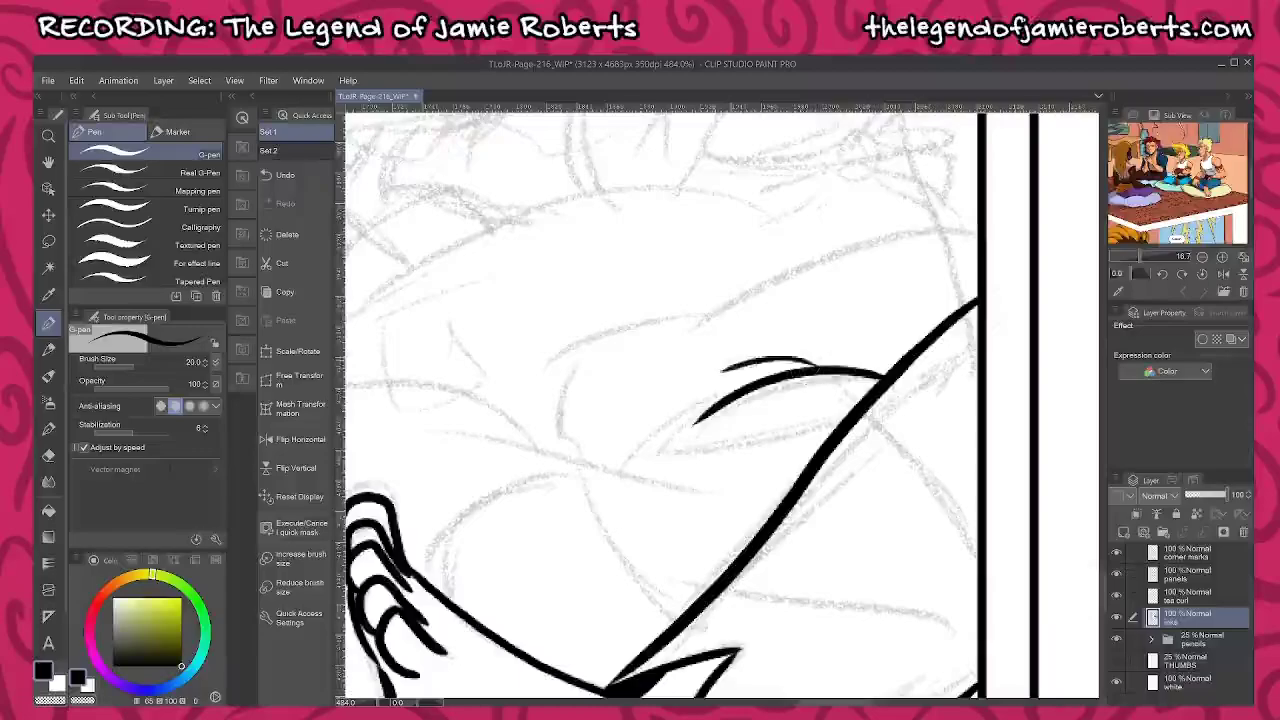
# Ink the upper thigh line from the panel border, the bent knee's outline and the rounded curve running from the knee to the toes
pyautogui.moveTo(978, 233); pyautogui.dragTo(719, 320)
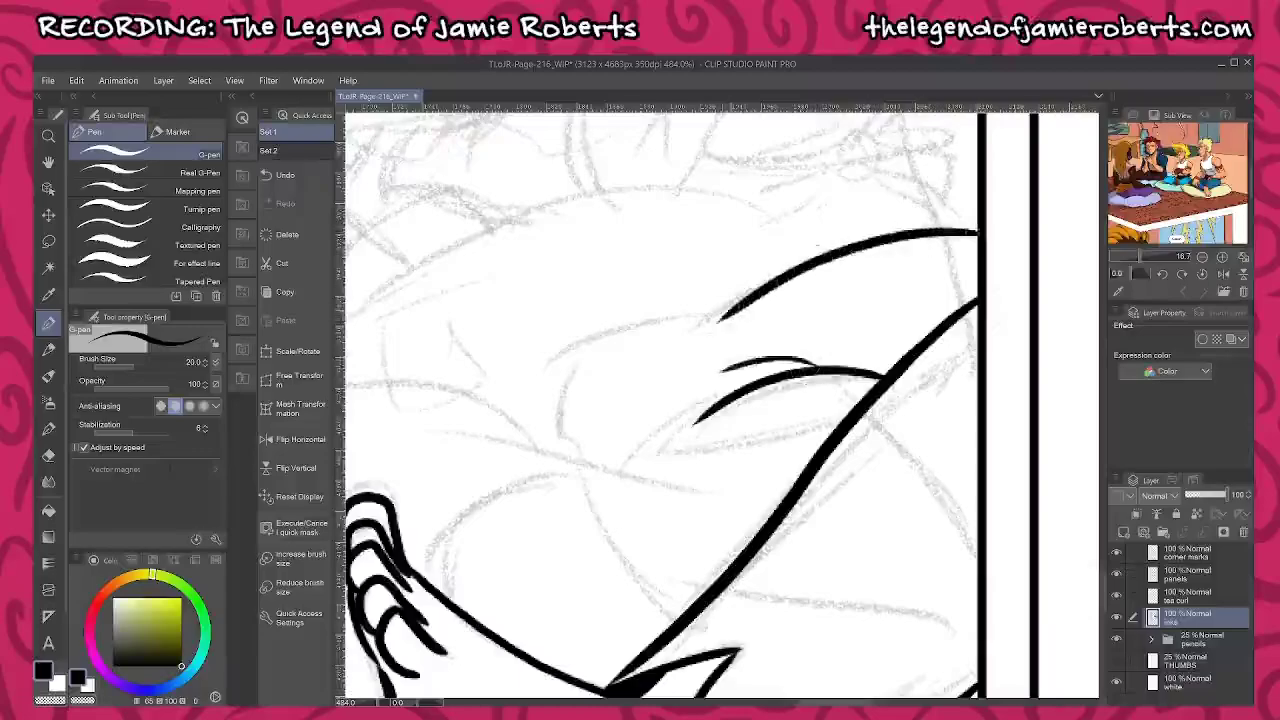
pyautogui.moveTo(790, 276); pyautogui.dragTo(705, 322)
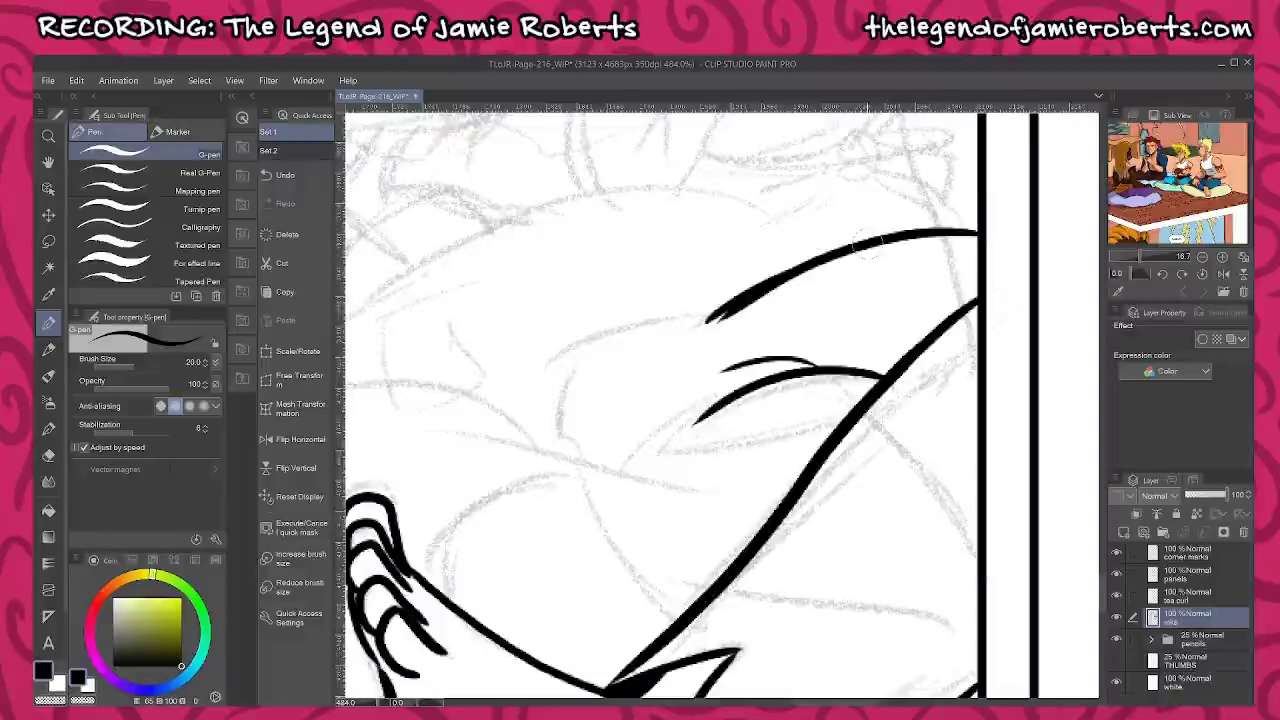
pyautogui.hotkey('ctrl', 'z')
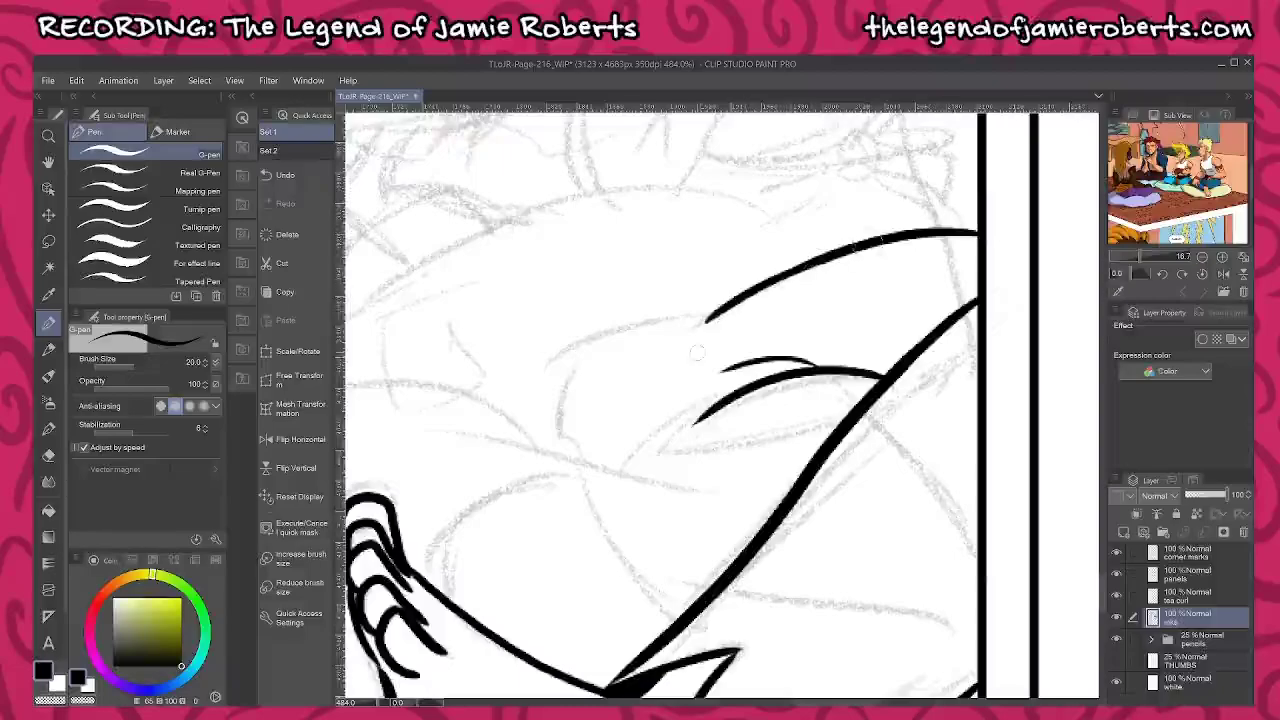
pyautogui.moveTo(712, 312)
pyautogui.mouseDown()
pyautogui.moveTo(605, 332)
pyautogui.moveTo(578, 352)
pyautogui.moveTo(558, 438)
pyautogui.moveTo(584, 463)
pyautogui.moveTo(592, 508)
pyautogui.moveTo(686, 606)
pyautogui.mouseUp()
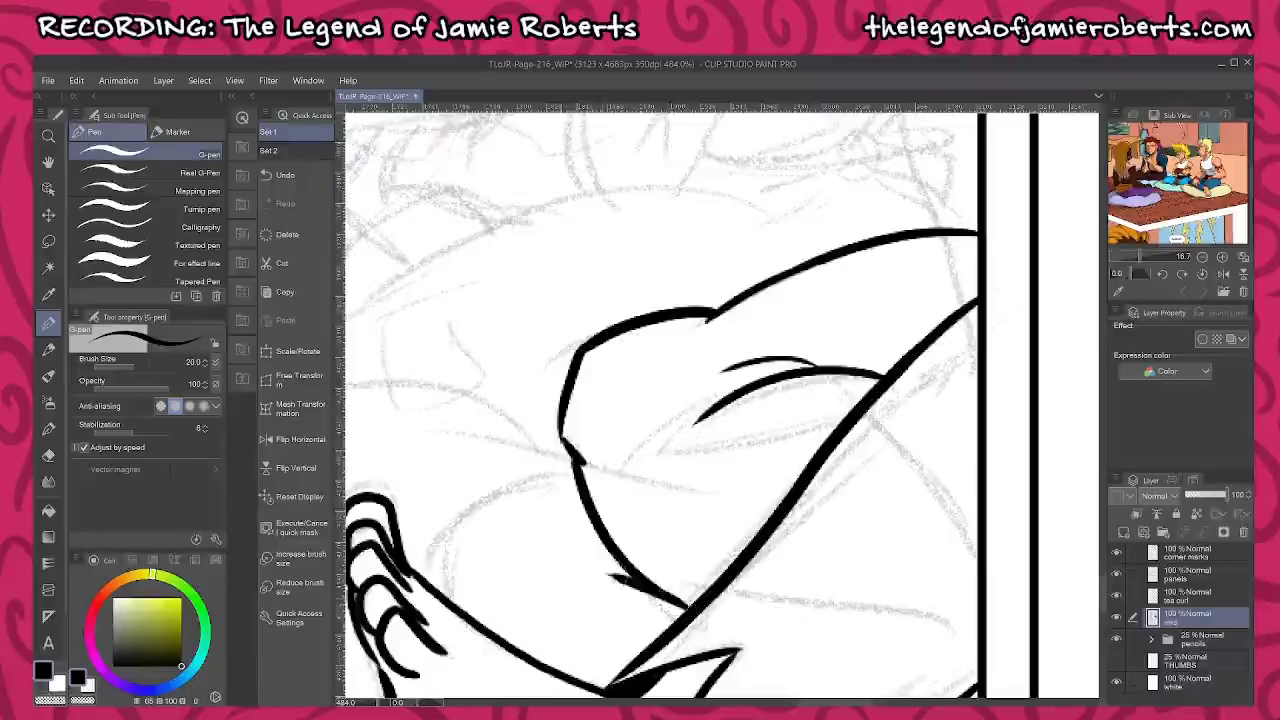
pyautogui.moveTo(539, 540); pyautogui.dragTo(739, 410)
pyautogui.moveTo(790, 346)
pyautogui.mouseDown()
pyautogui.moveTo(705, 345)
pyautogui.moveTo(648, 452)
pyautogui.moveTo(655, 468)
pyautogui.mouseUp()
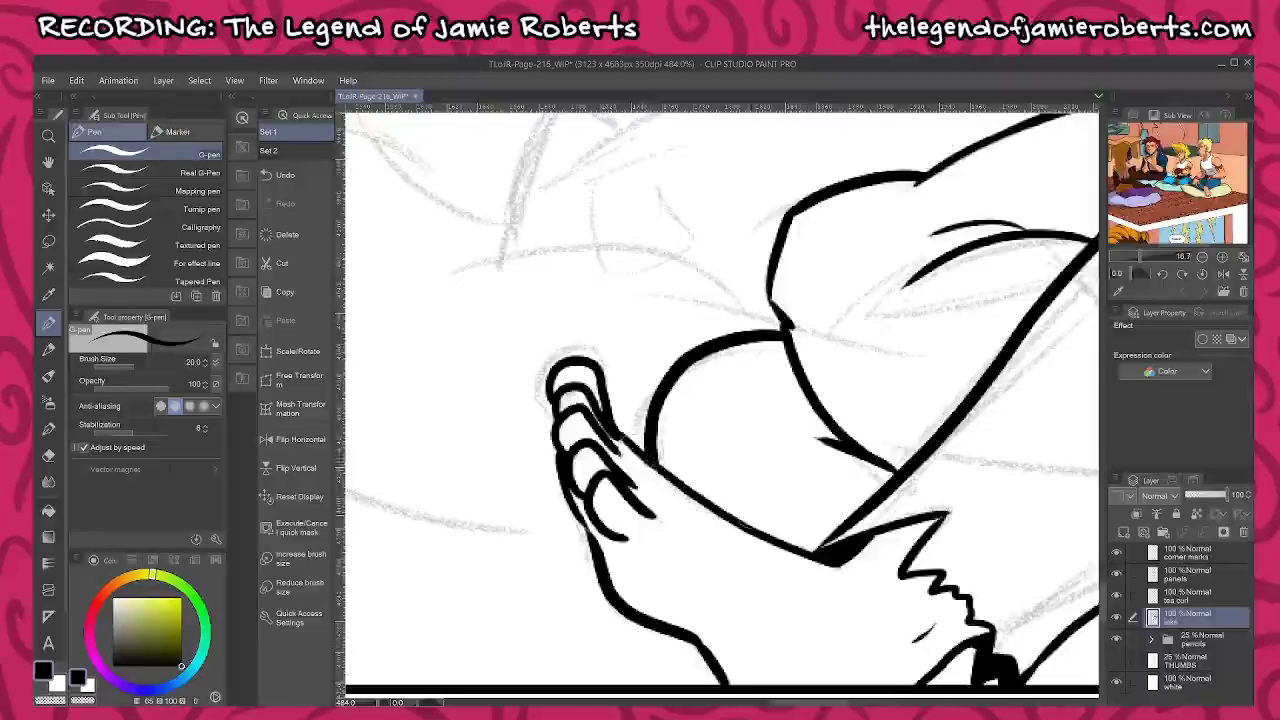
# Ink the short and long curves extending left from the knee and the large rounded outline sweeping around to the foot
pyautogui.moveTo(742, 424); pyautogui.dragTo(832, 569)
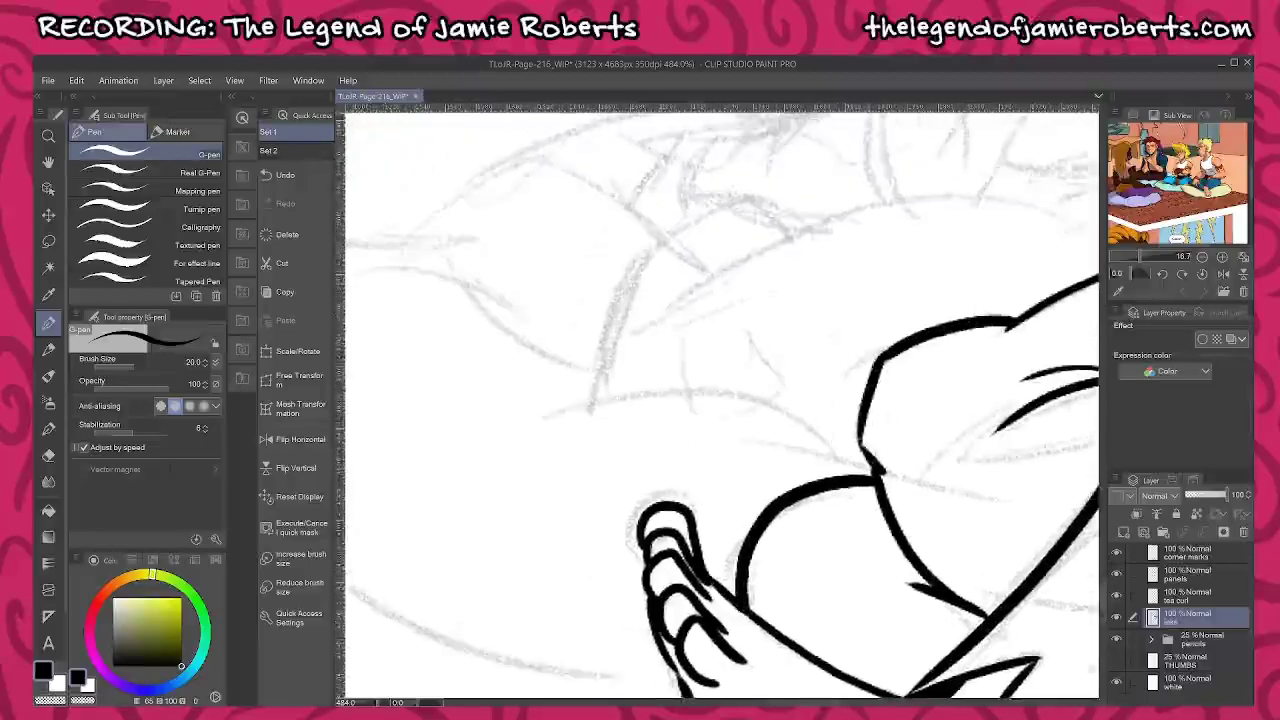
pyautogui.moveTo(868, 459); pyautogui.dragTo(766, 450)
pyautogui.moveTo(700, 392)
pyautogui.mouseDown()
pyautogui.moveTo(835, 446)
pyautogui.moveTo(542, 419)
pyautogui.mouseUp()
pyautogui.moveTo(611, 468); pyautogui.dragTo(886, 430)
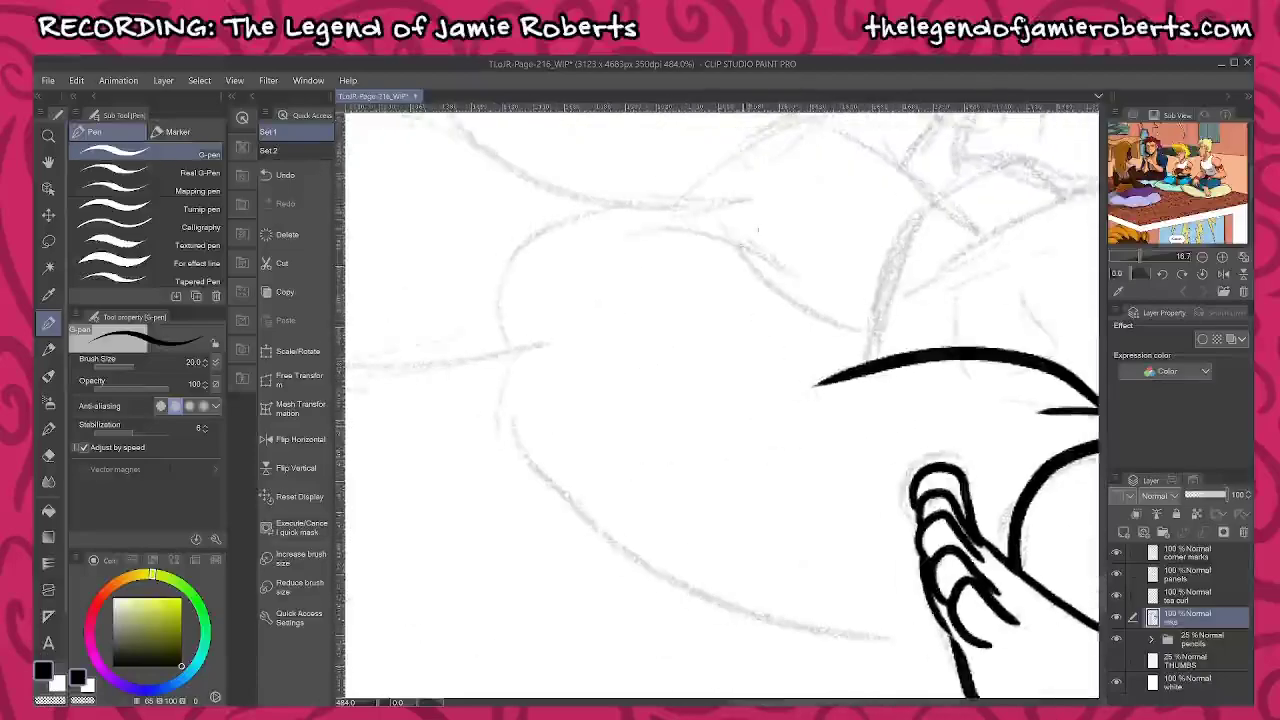
pyautogui.moveTo(684, 189)
pyautogui.mouseDown()
pyautogui.moveTo(662, 190)
pyautogui.moveTo(505, 382)
pyautogui.moveTo(529, 480)
pyautogui.moveTo(750, 611)
pyautogui.moveTo(944, 632)
pyautogui.mouseUp()
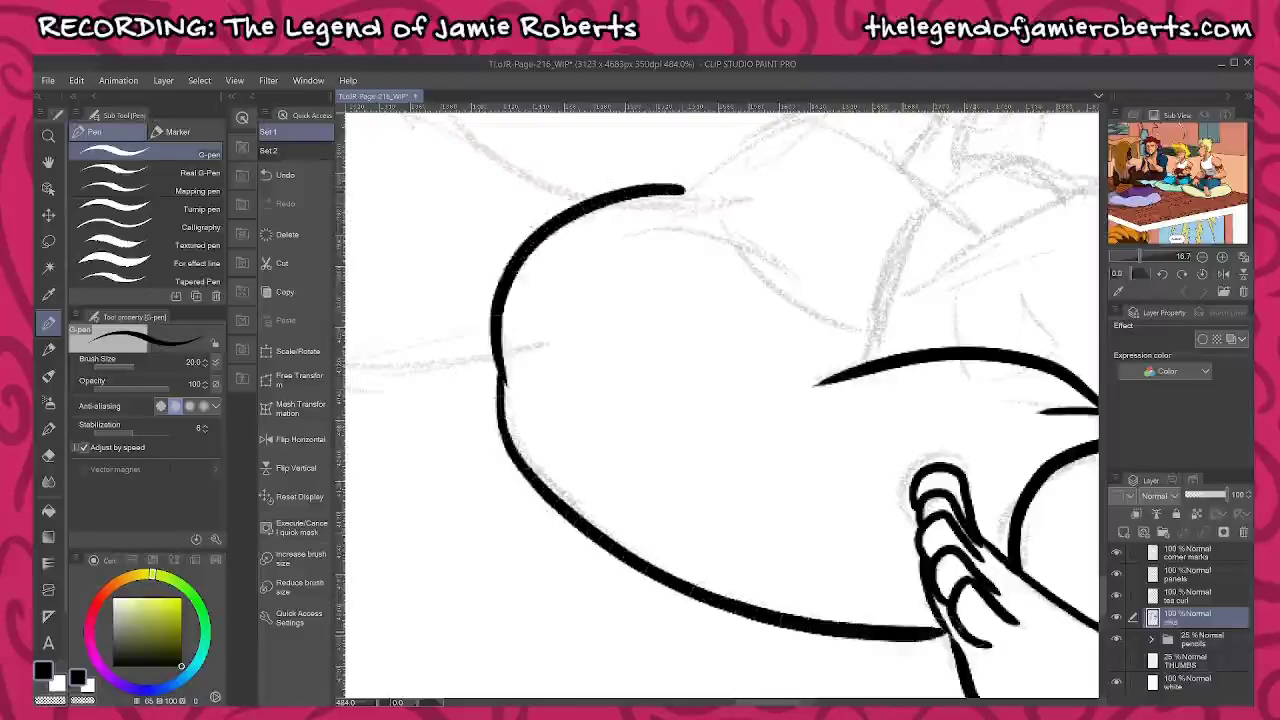
# Ink the angled nose-bridge strokes between the sketched eyes and the two short strokes of the nose's underside
pyautogui.moveTo(860, 436); pyautogui.dragTo(656, 545)
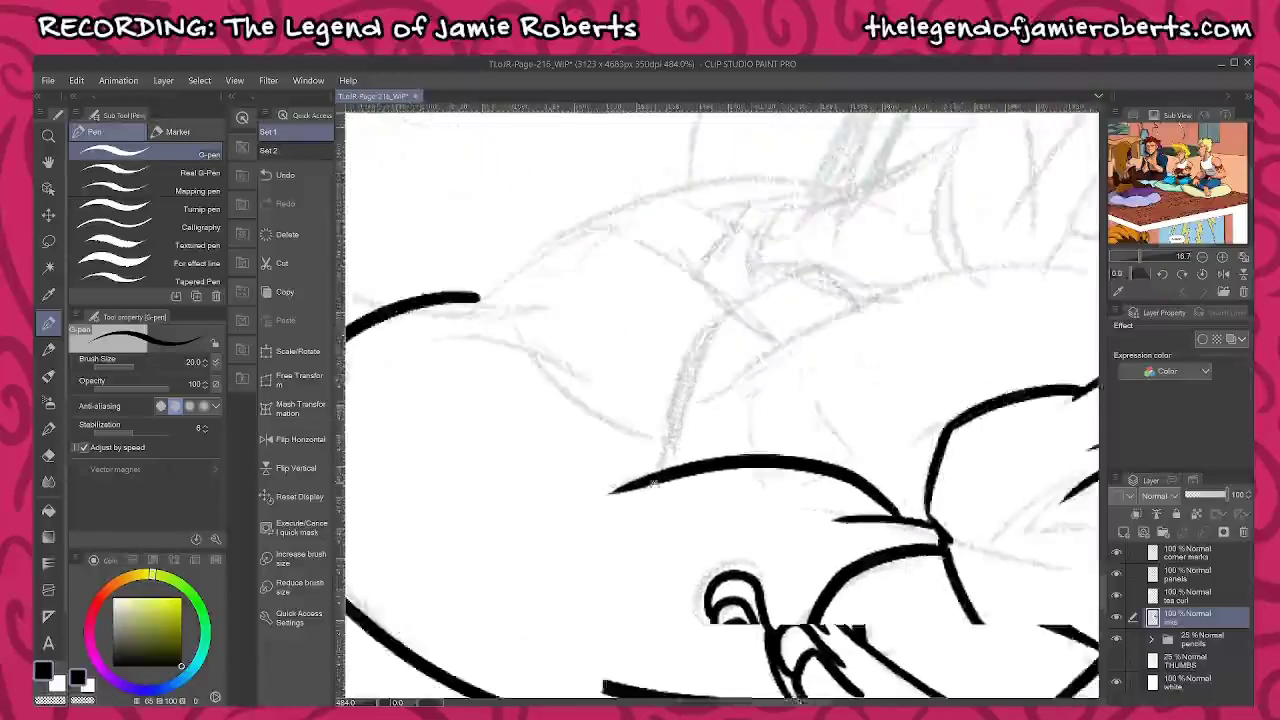
pyautogui.moveTo(865, 386)
pyautogui.mouseDown()
pyautogui.moveTo(714, 443)
pyautogui.moveTo(671, 479)
pyautogui.mouseUp()
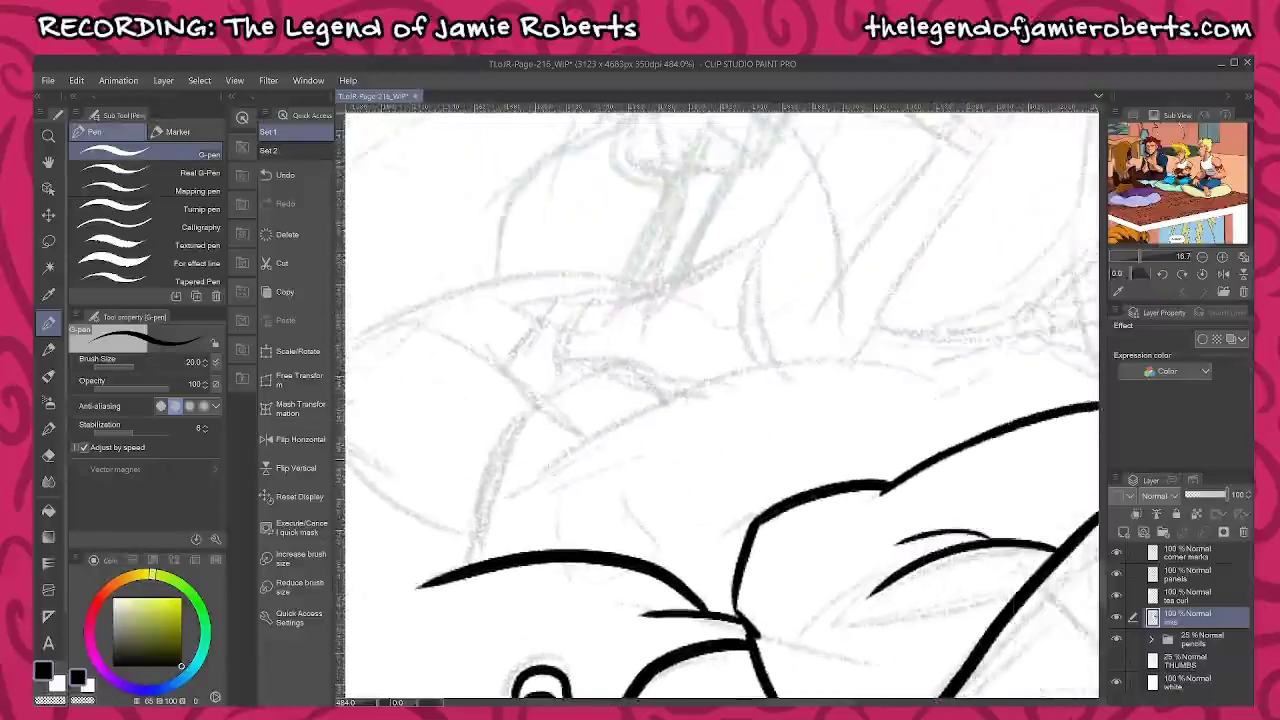
pyautogui.moveTo(860, 402); pyautogui.dragTo(820, 432)
pyautogui.moveTo(900, 386); pyautogui.dragTo(922, 630)
pyautogui.moveTo(903, 390); pyautogui.dragTo(908, 640)
pyautogui.moveTo(892, 438); pyautogui.dragTo(889, 570)
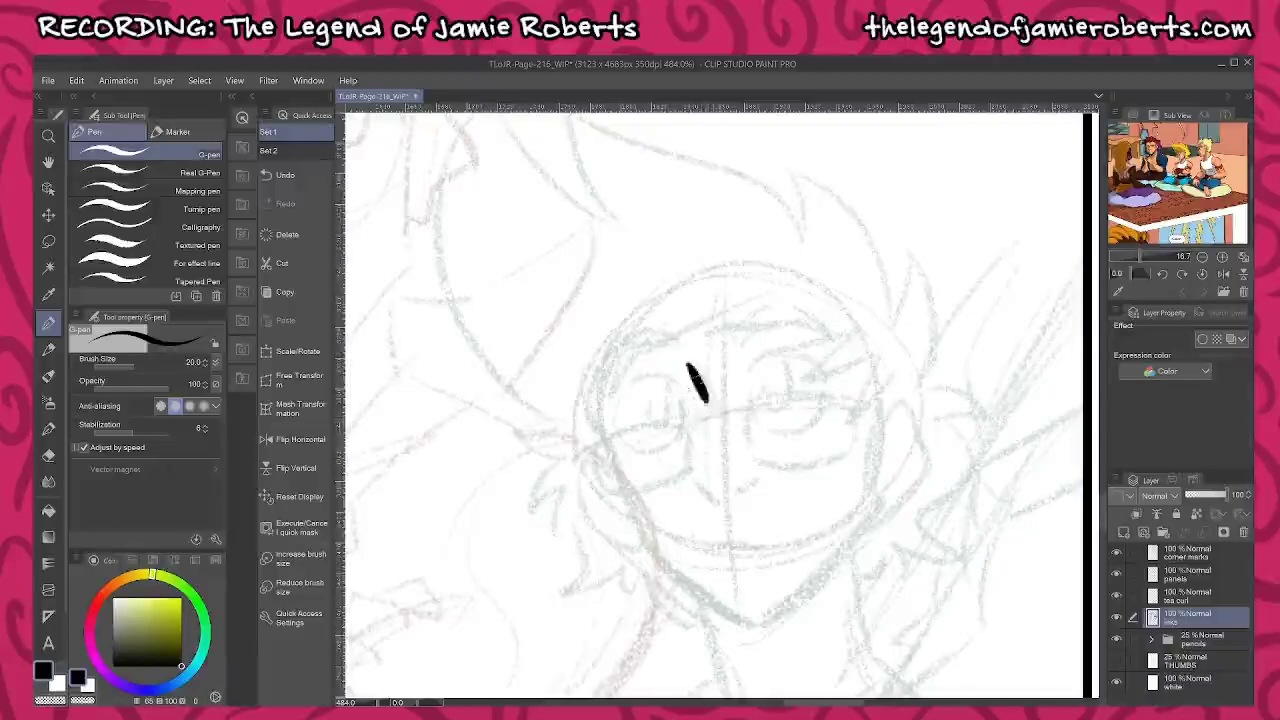
pyautogui.moveTo(706, 400); pyautogui.dragTo(703, 433)
pyautogui.moveTo(690, 479)
pyautogui.mouseDown()
pyautogui.moveTo(718, 495)
pyautogui.moveTo(760, 476)
pyautogui.mouseUp()
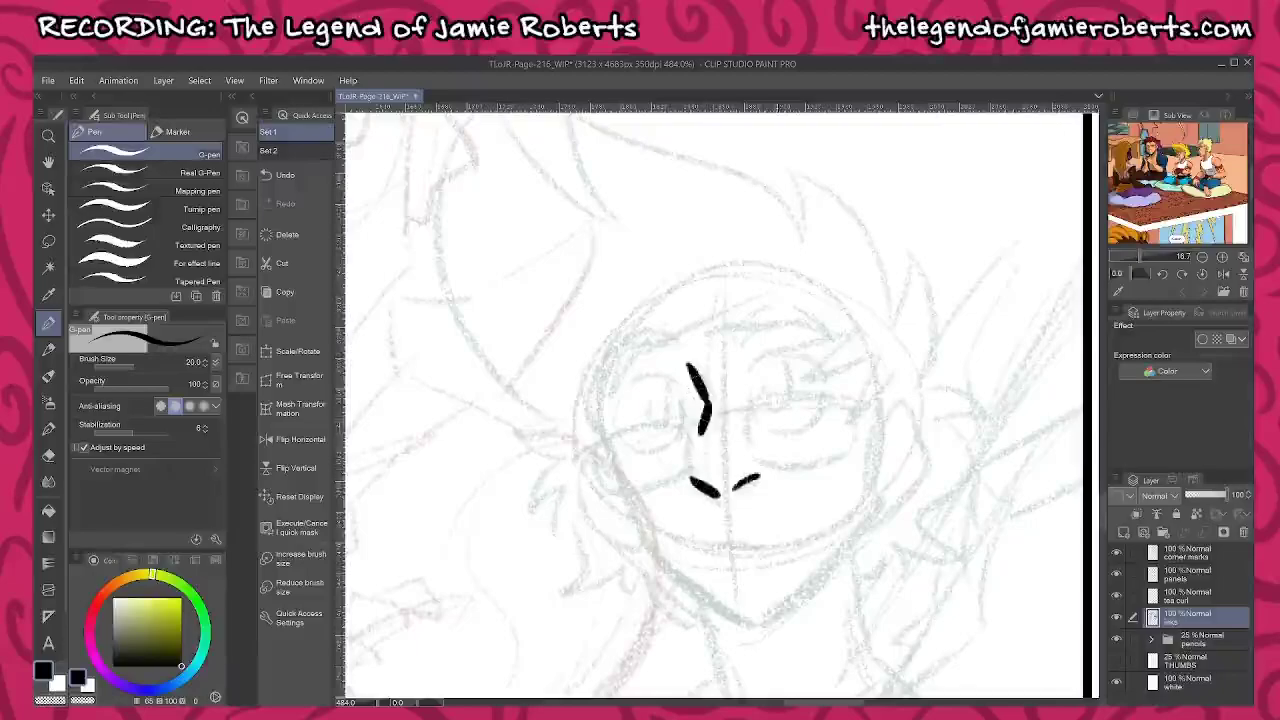
# Replace the nose-bridge strokes with a single curved line, ink the nose's left side and add a short downturned mouth
pyautogui.scroll(3, 725, 462)
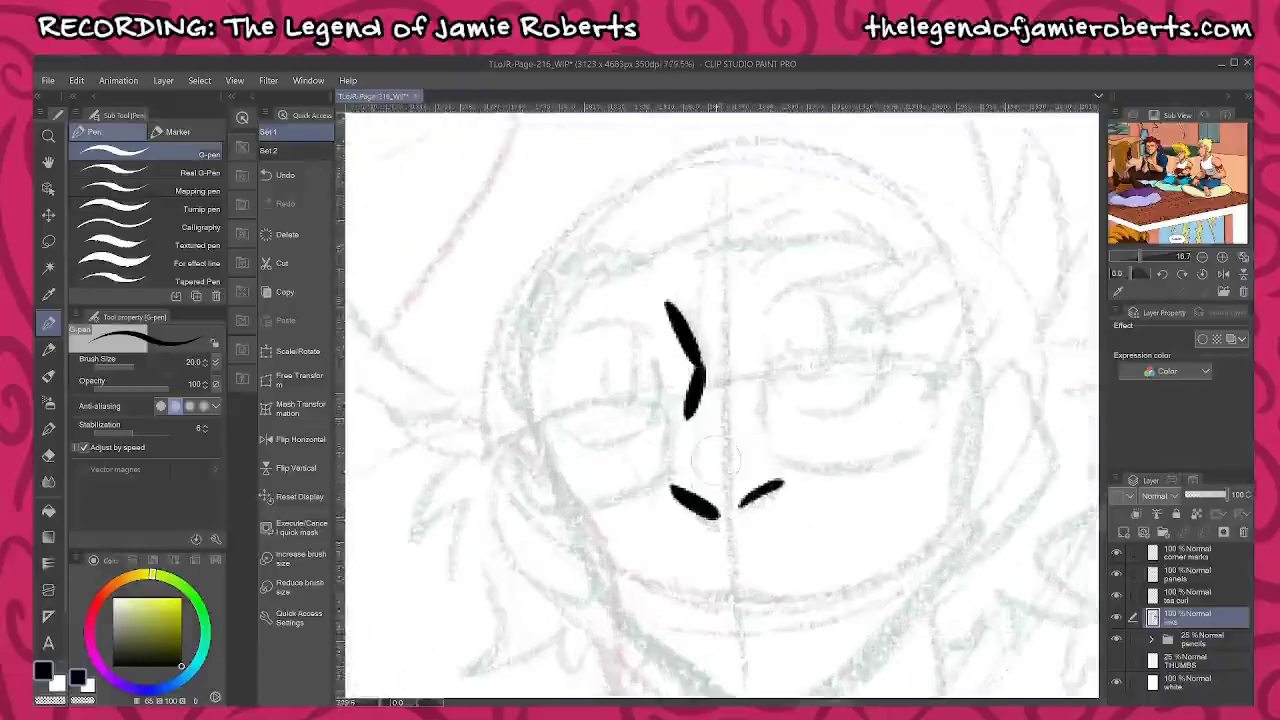
pyautogui.moveTo(660, 305)
pyautogui.mouseDown()
pyautogui.moveTo(688, 340)
pyautogui.moveTo(700, 420)
pyautogui.mouseUp()
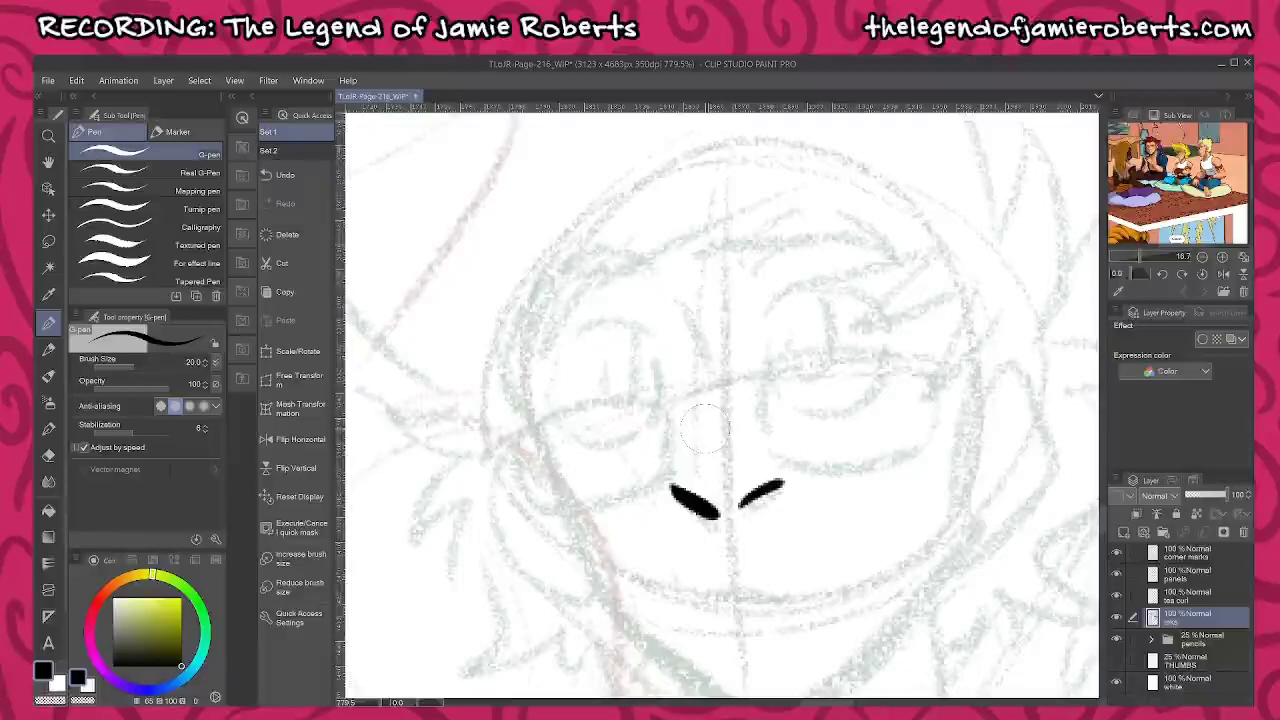
pyautogui.moveTo(661, 292); pyautogui.dragTo(700, 357)
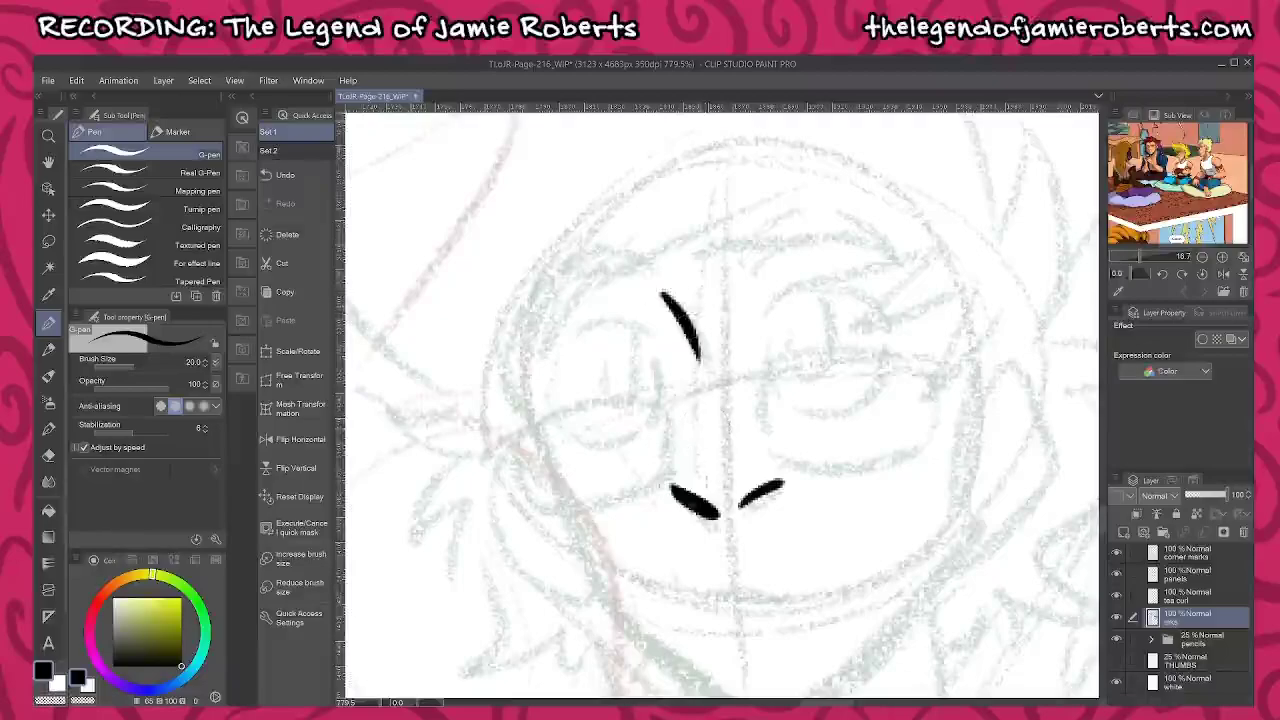
pyautogui.moveTo(697, 447); pyautogui.dragTo(676, 487)
pyautogui.moveTo(788, 514); pyautogui.dragTo(786, 506)
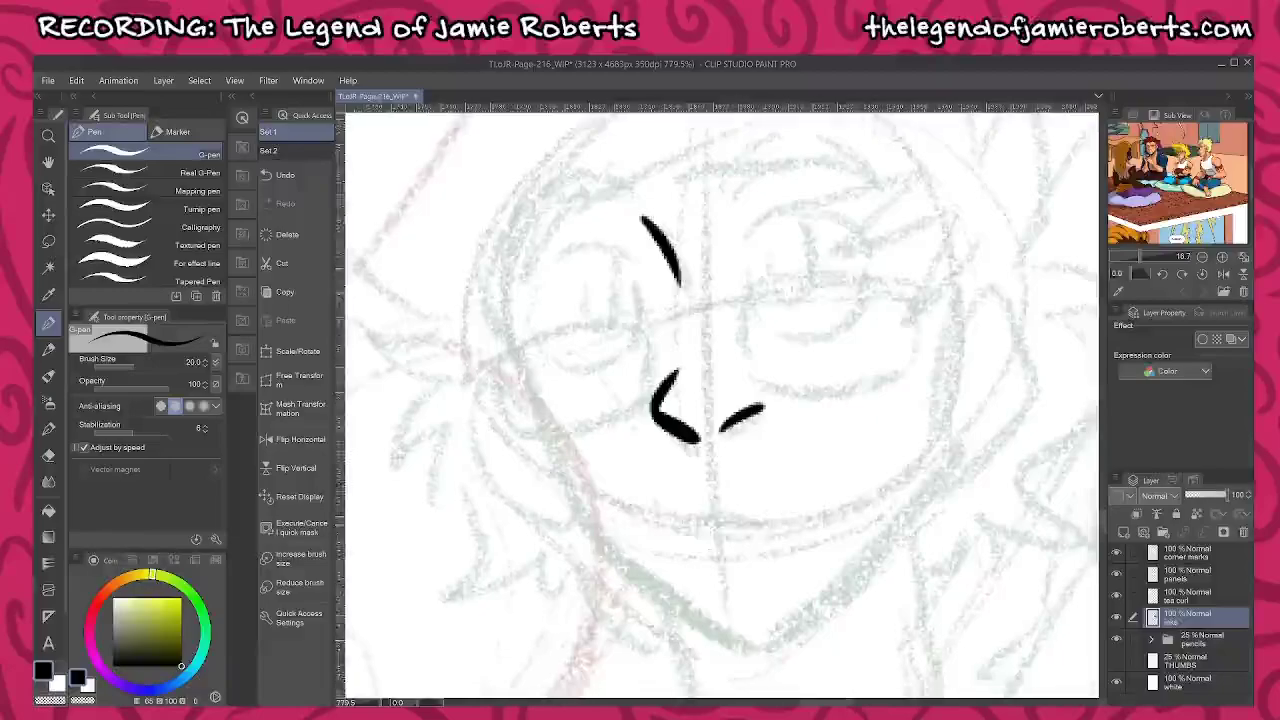
pyautogui.moveTo(690, 525); pyautogui.dragTo(766, 527)
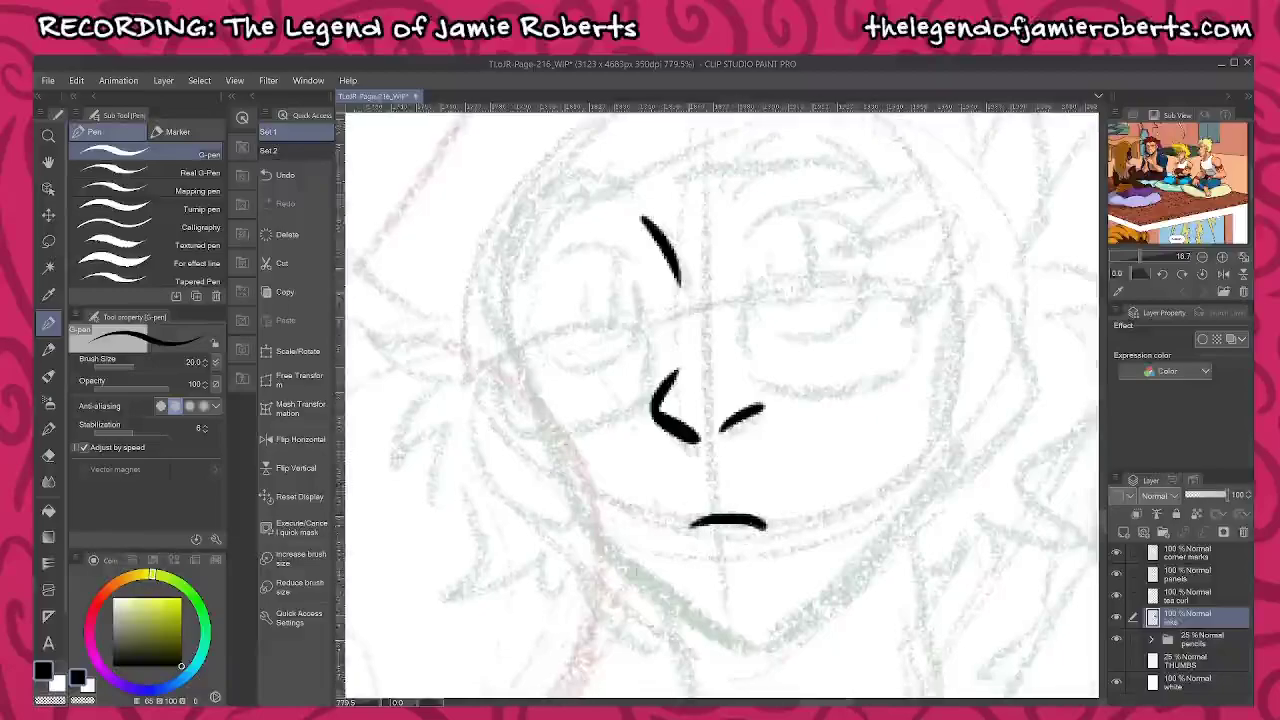
# Ink the rounded outlines of both eyes, with arched upper lids and curved sides and lower edges
pyautogui.moveTo(525, 308)
pyautogui.mouseDown()
pyautogui.moveTo(562, 255)
pyautogui.moveTo(602, 242)
pyautogui.moveTo(635, 259)
pyautogui.mouseUp()
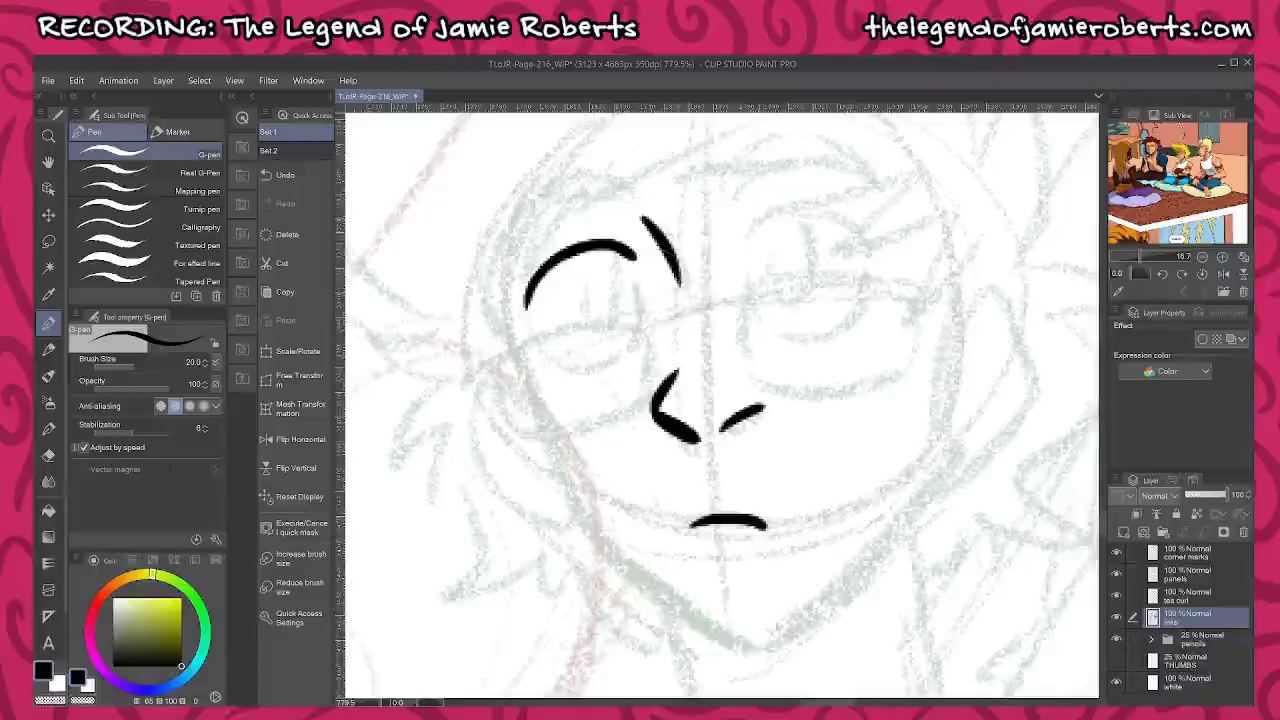
pyautogui.moveTo(745, 228)
pyautogui.mouseDown()
pyautogui.moveTo(795, 204)
pyautogui.moveTo(837, 207)
pyautogui.moveTo(875, 245)
pyautogui.mouseUp()
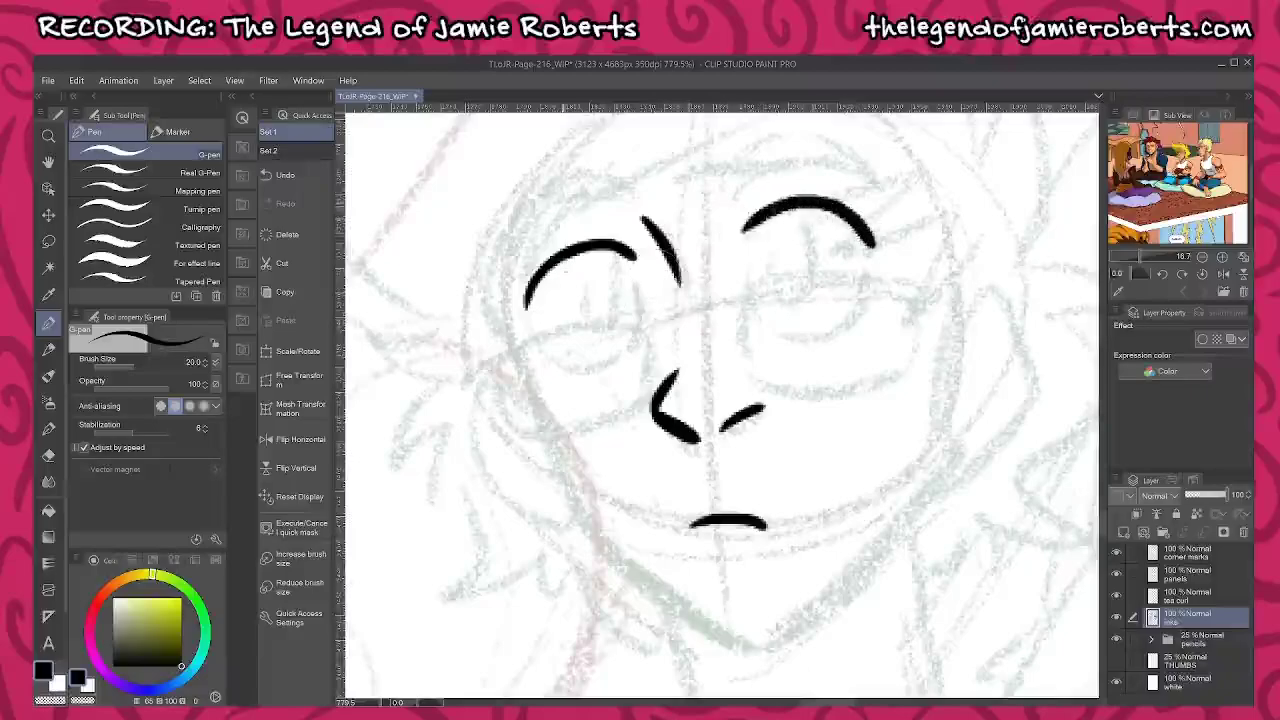
pyautogui.moveTo(530, 276)
pyautogui.mouseDown()
pyautogui.moveTo(545, 350)
pyautogui.moveTo(605, 365)
pyautogui.moveTo(632, 340)
pyautogui.mouseUp()
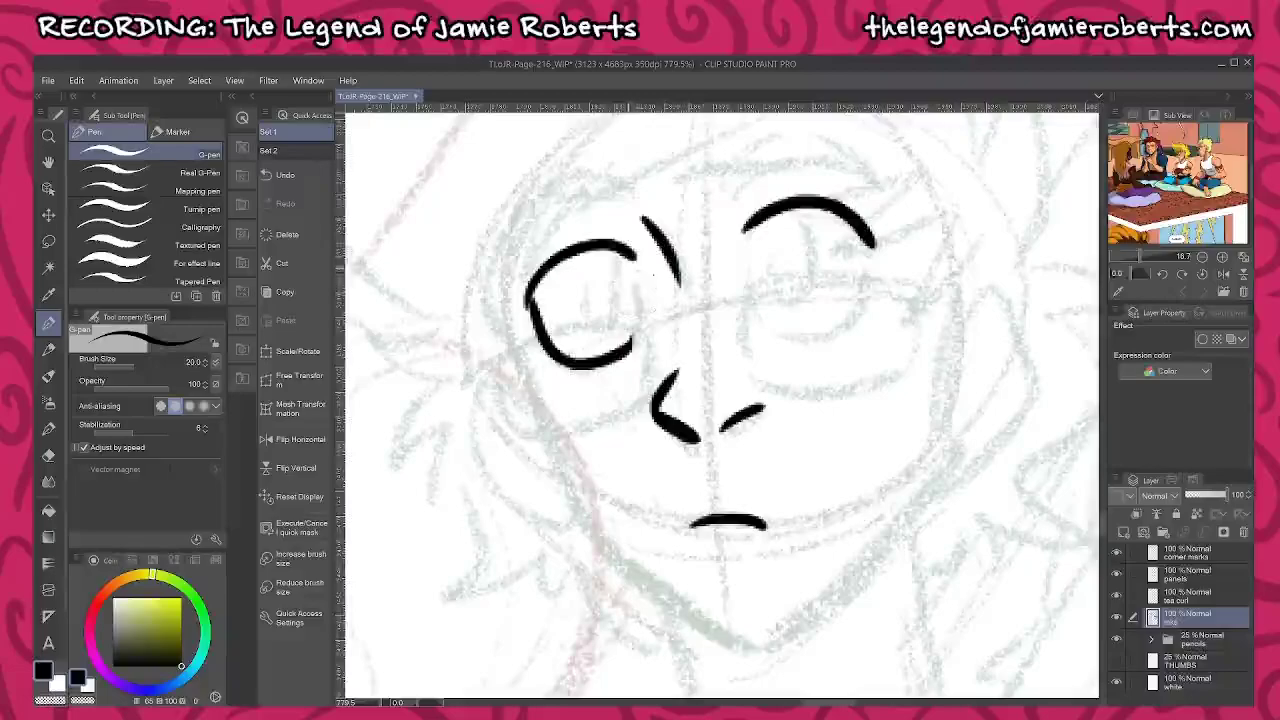
pyautogui.moveTo(630, 258)
pyautogui.mouseDown()
pyautogui.moveTo(643, 328)
pyautogui.moveTo(630, 348)
pyautogui.mouseUp()
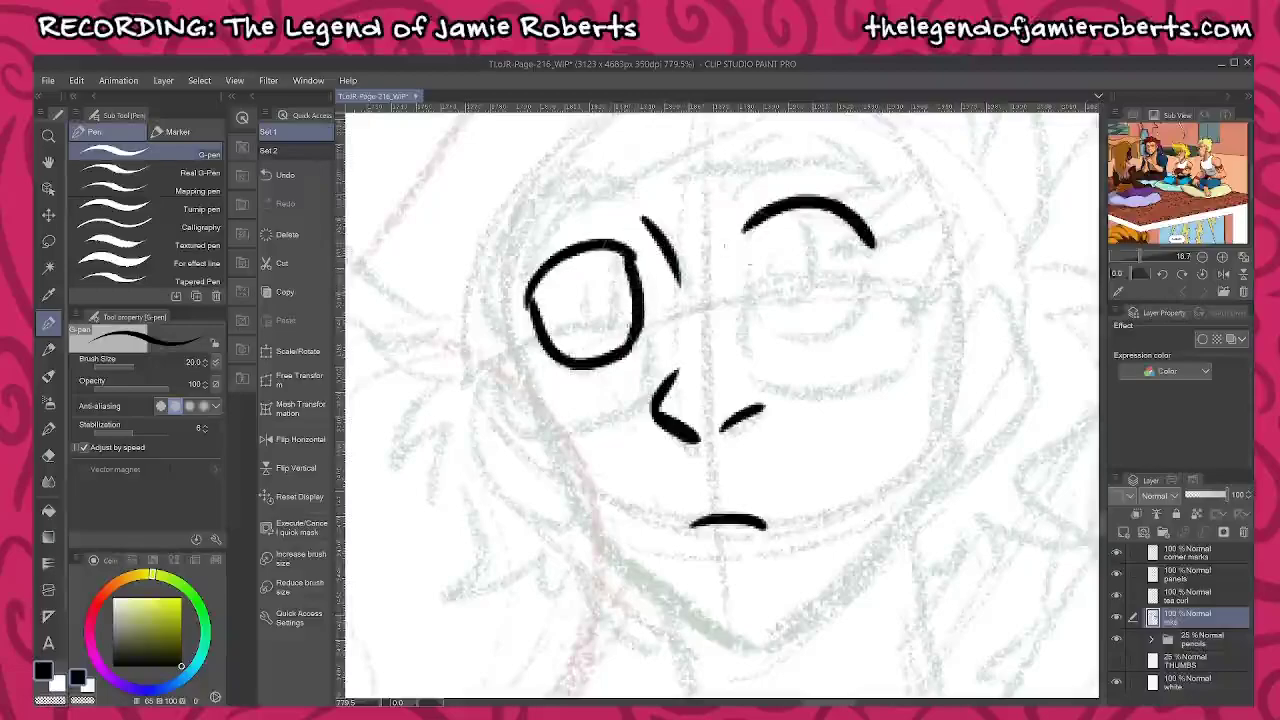
pyautogui.moveTo(745, 228)
pyautogui.mouseDown()
pyautogui.moveTo(752, 280)
pyautogui.moveTo(780, 322)
pyautogui.moveTo(840, 322)
pyautogui.mouseUp()
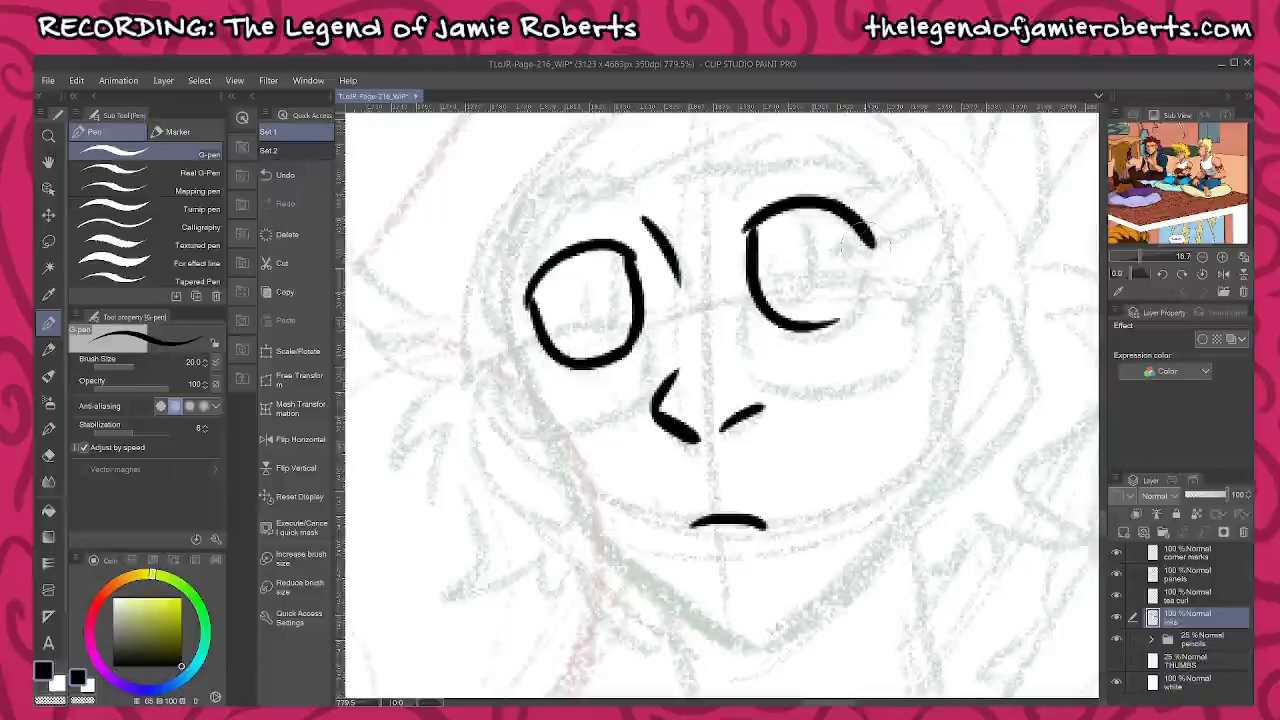
pyautogui.moveTo(858, 244)
pyautogui.mouseDown()
pyautogui.moveTo(868, 300)
pyautogui.moveTo(826, 328)
pyautogui.mouseUp()
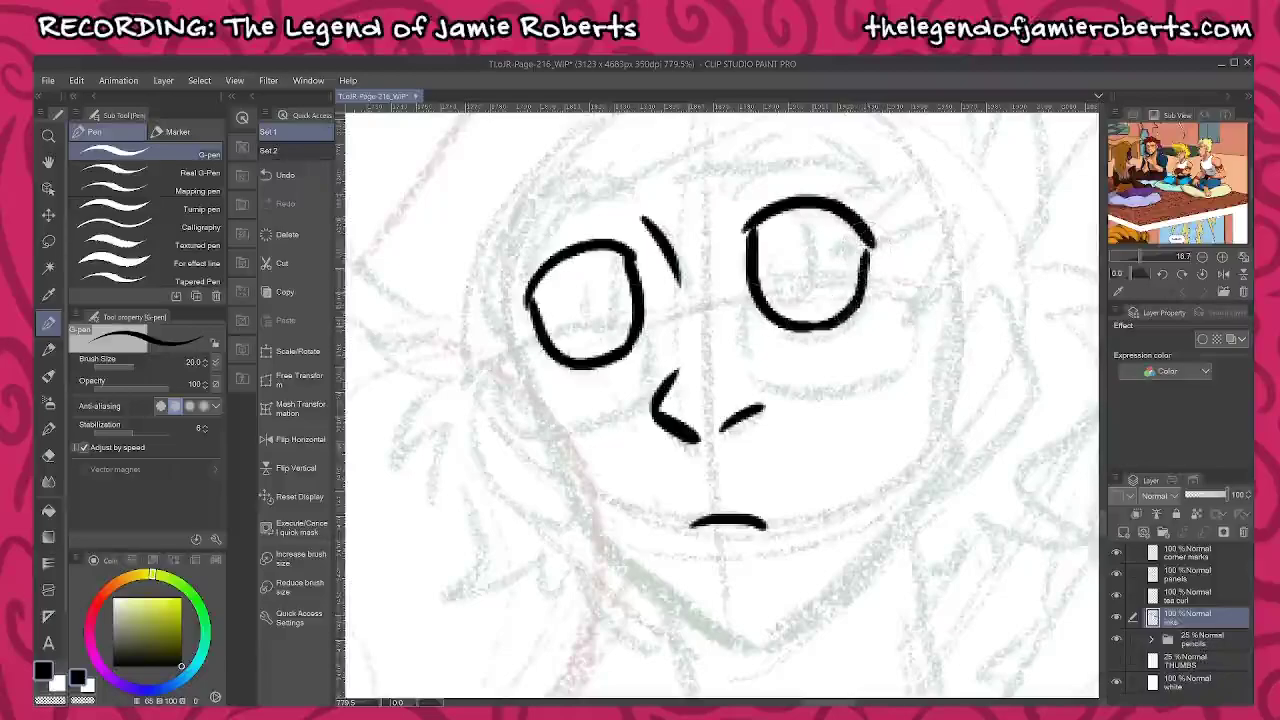
# Try narrow U-shaped pupils hanging from the upper lids of both eyes and check them in a horizontally flipped view
pyautogui.moveTo(580, 256)
pyautogui.mouseDown()
pyautogui.moveTo(606, 332)
pyautogui.moveTo(620, 252)
pyautogui.mouseUp()
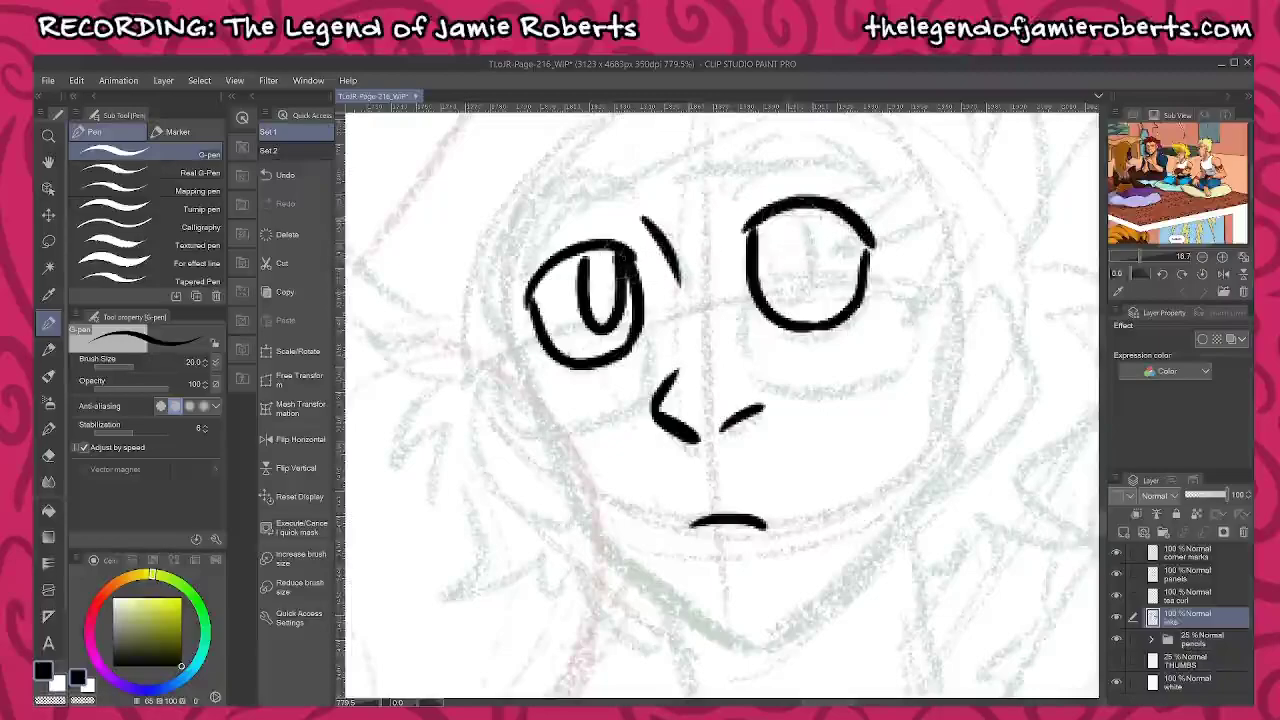
pyautogui.moveTo(776, 212)
pyautogui.mouseDown()
pyautogui.moveTo(790, 292)
pyautogui.moveTo(832, 240)
pyautogui.moveTo(830, 202)
pyautogui.mouseUp()
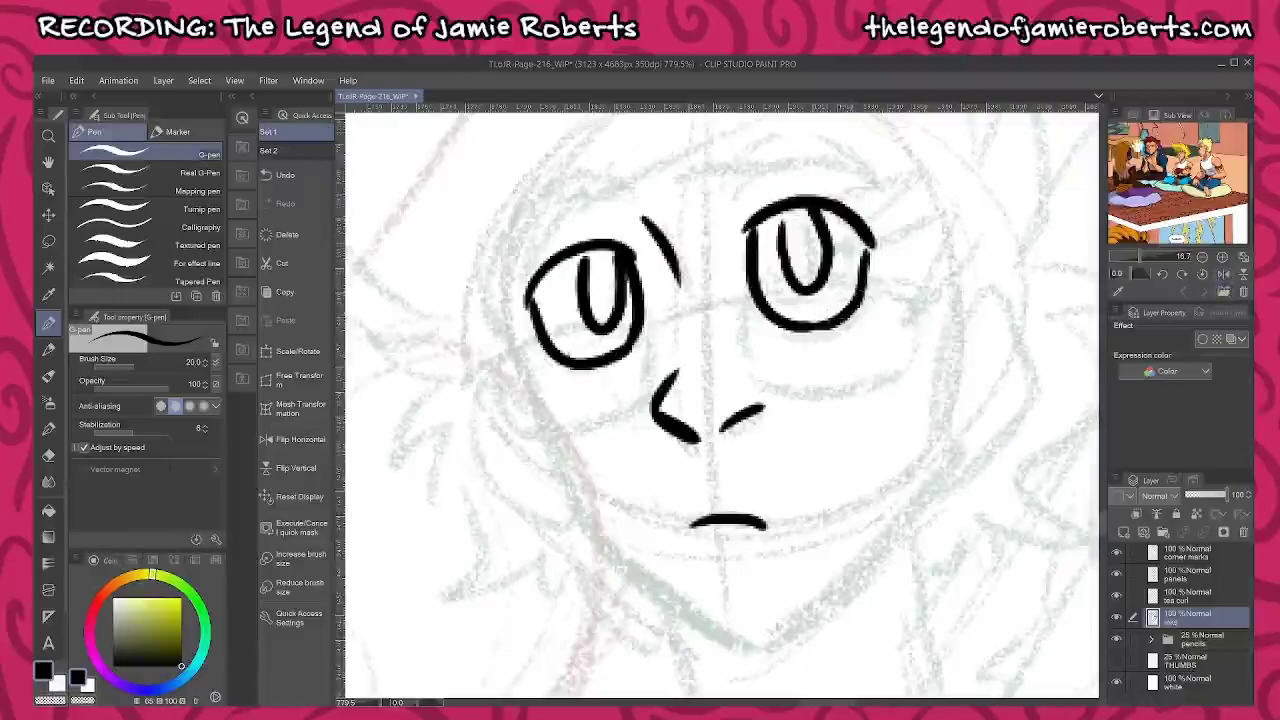
pyautogui.click(1134, 117)
pyautogui.click(1223, 292)
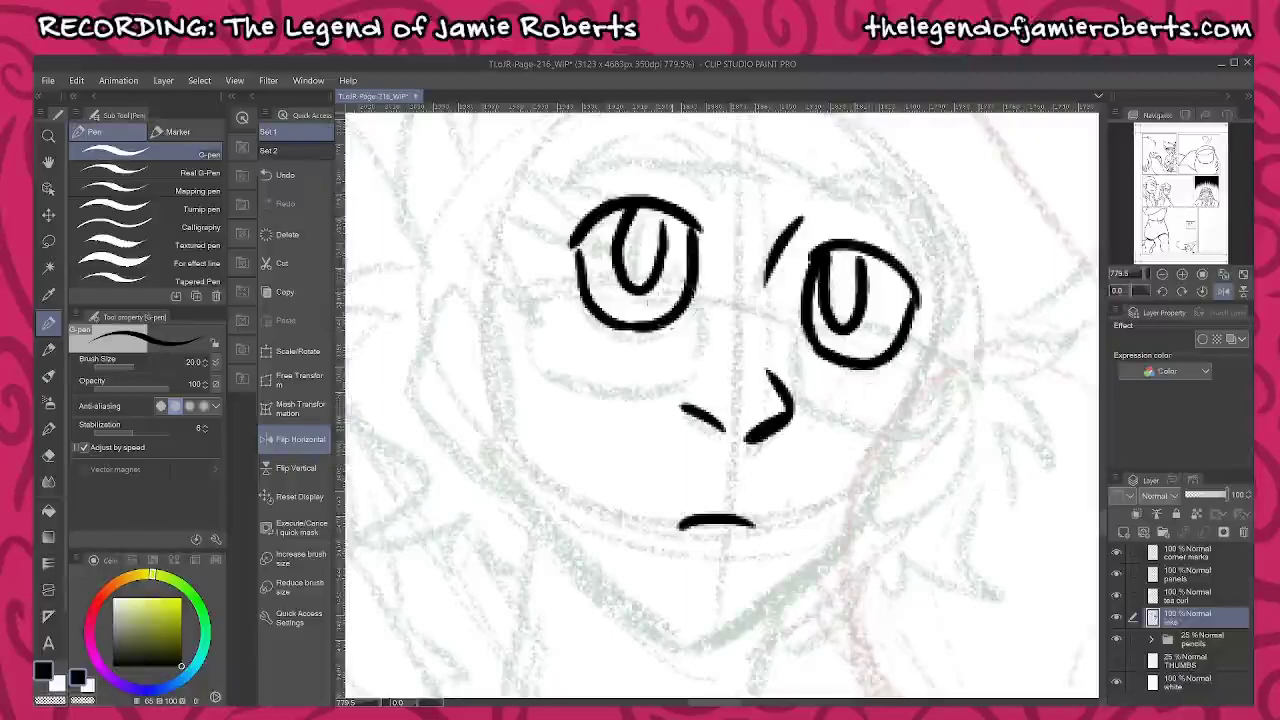
pyautogui.moveTo(628, 206)
pyautogui.mouseDown()
pyautogui.moveTo(616, 255)
pyautogui.moveTo(628, 285)
pyautogui.moveTo(629, 243)
pyautogui.moveTo(638, 285)
pyautogui.moveTo(653, 280)
pyautogui.moveTo(661, 222)
pyautogui.mouseUp()
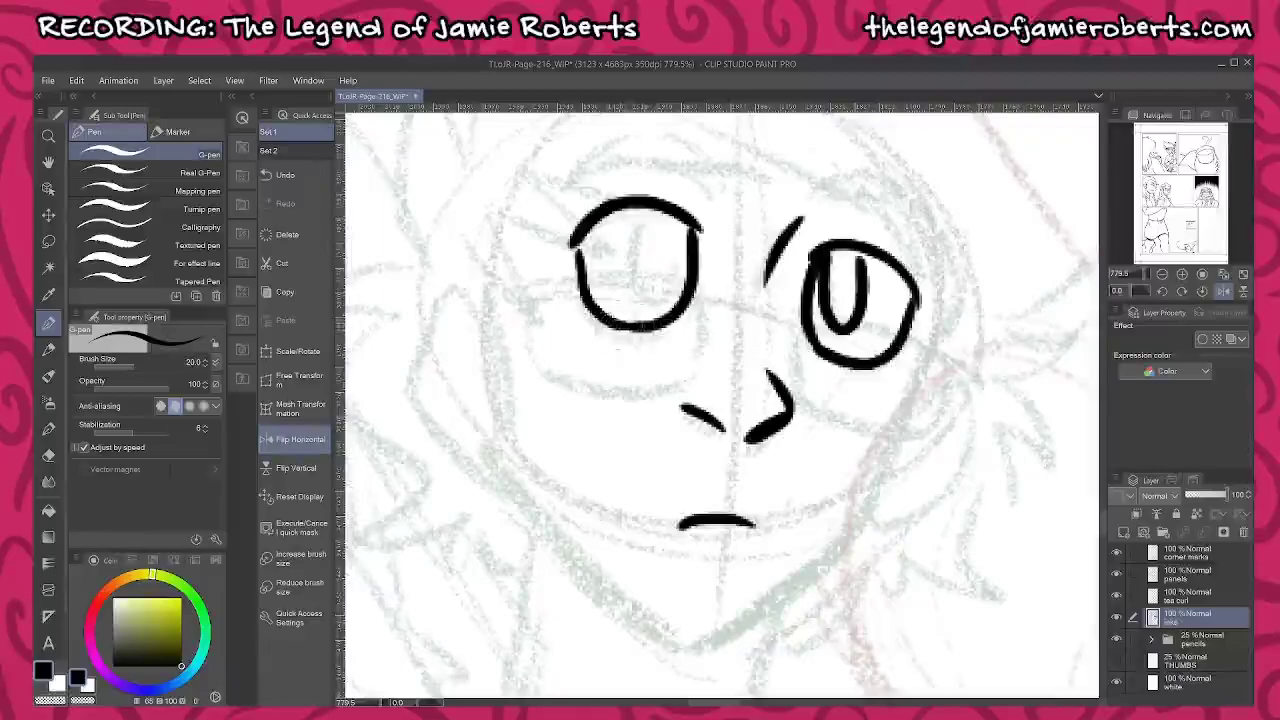
# Remove the remaining pupil and redraw narrow U-shaped pupils in both eyes of the mirrored face
pyautogui.scroll(-9, 650, 318)
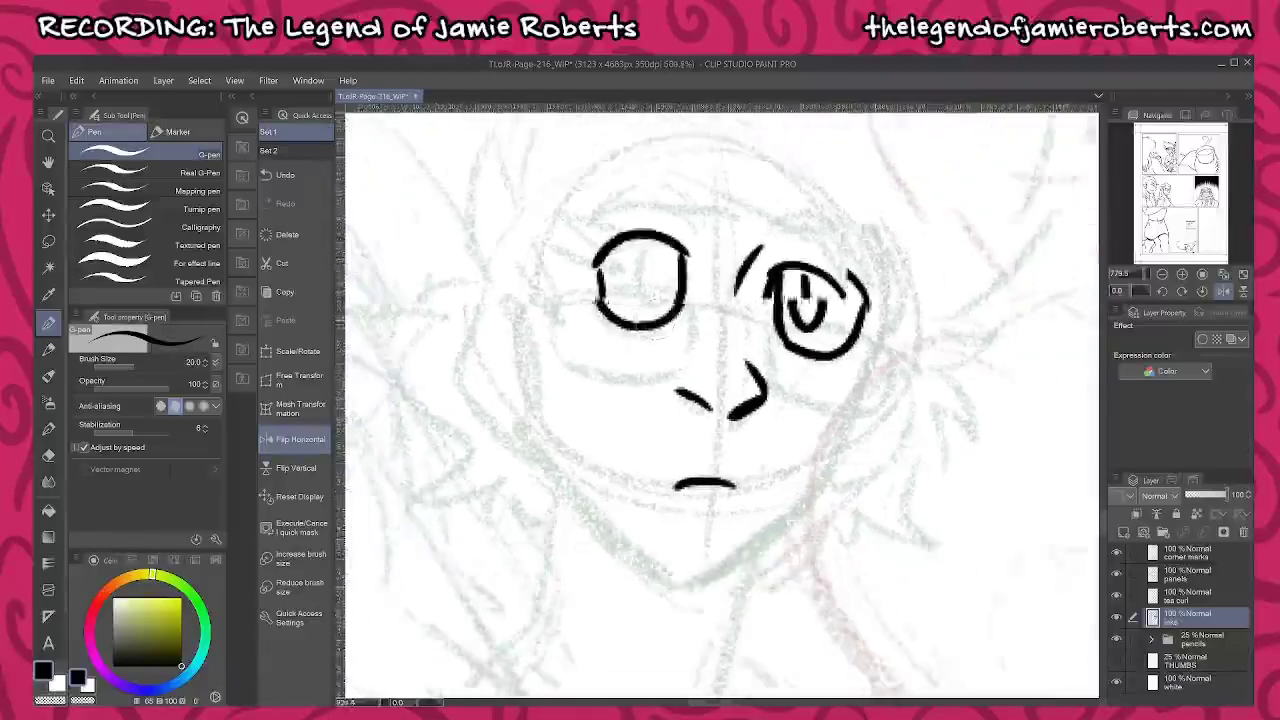
pyautogui.scroll(-8, 650, 322)
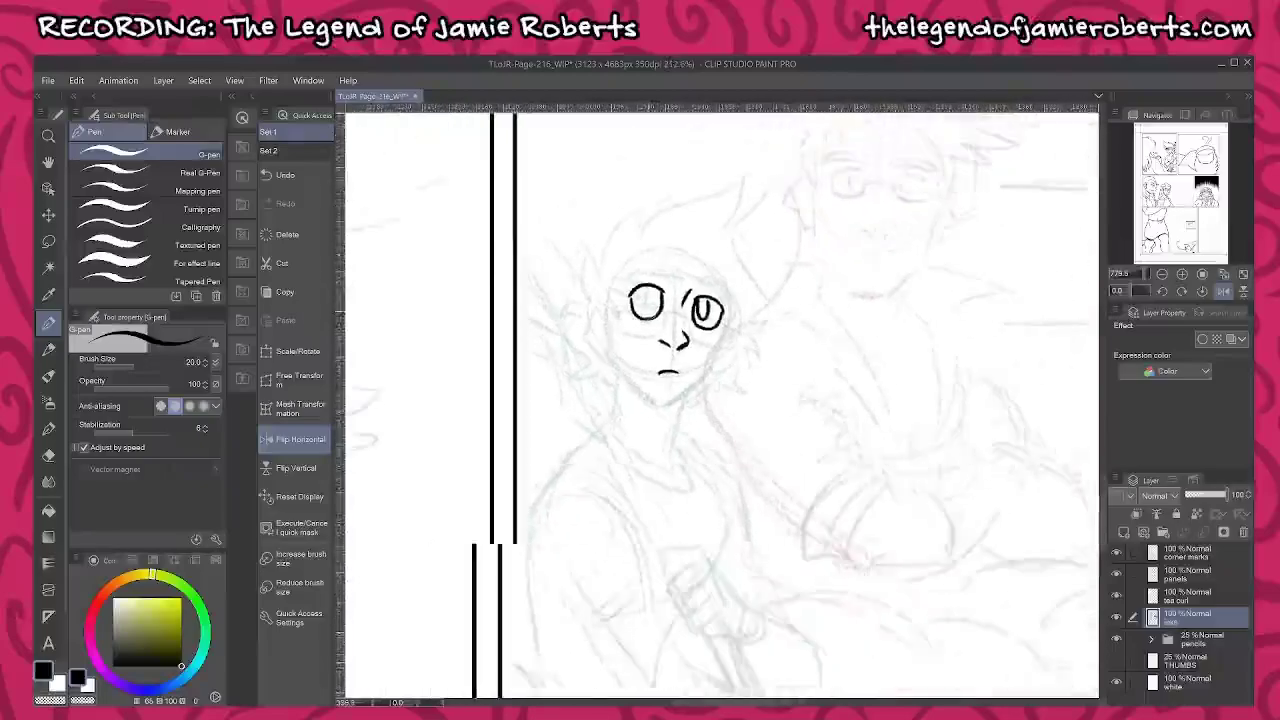
pyautogui.moveTo(874, 361); pyautogui.dragTo(803, 462)
pyautogui.moveTo(627, 366); pyautogui.dragTo(735, 346)
pyautogui.scroll(3, 716, 384)
pyautogui.scroll(6, 720, 398)
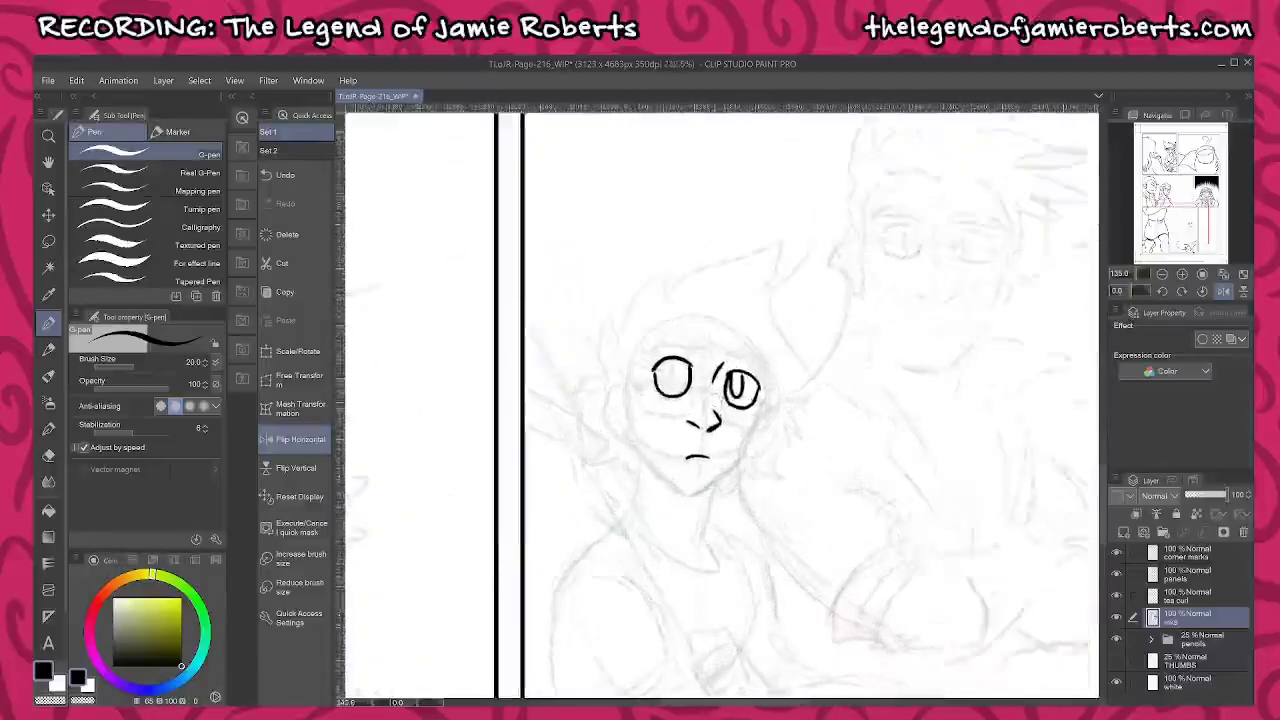
pyautogui.scroll(3, 705, 380)
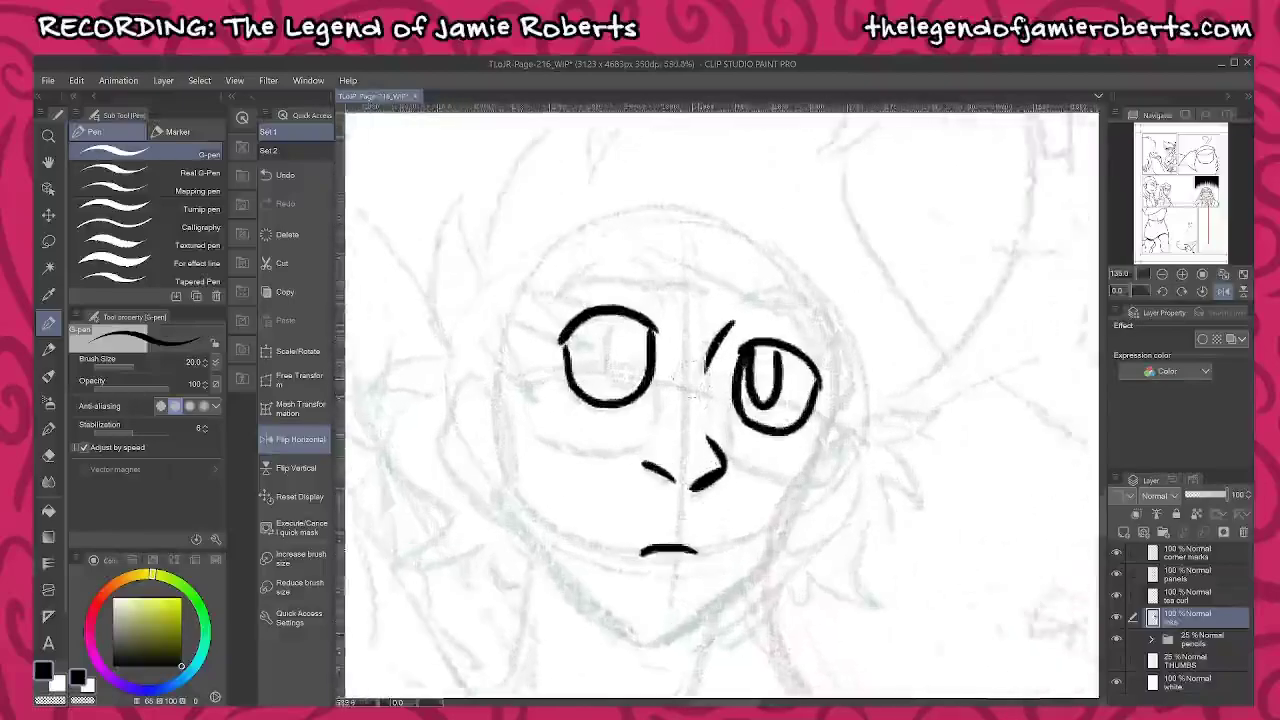
pyautogui.moveTo(767, 352)
pyautogui.mouseDown()
pyautogui.moveTo(784, 402)
pyautogui.moveTo(803, 407)
pyautogui.moveTo(802, 343)
pyautogui.mouseUp()
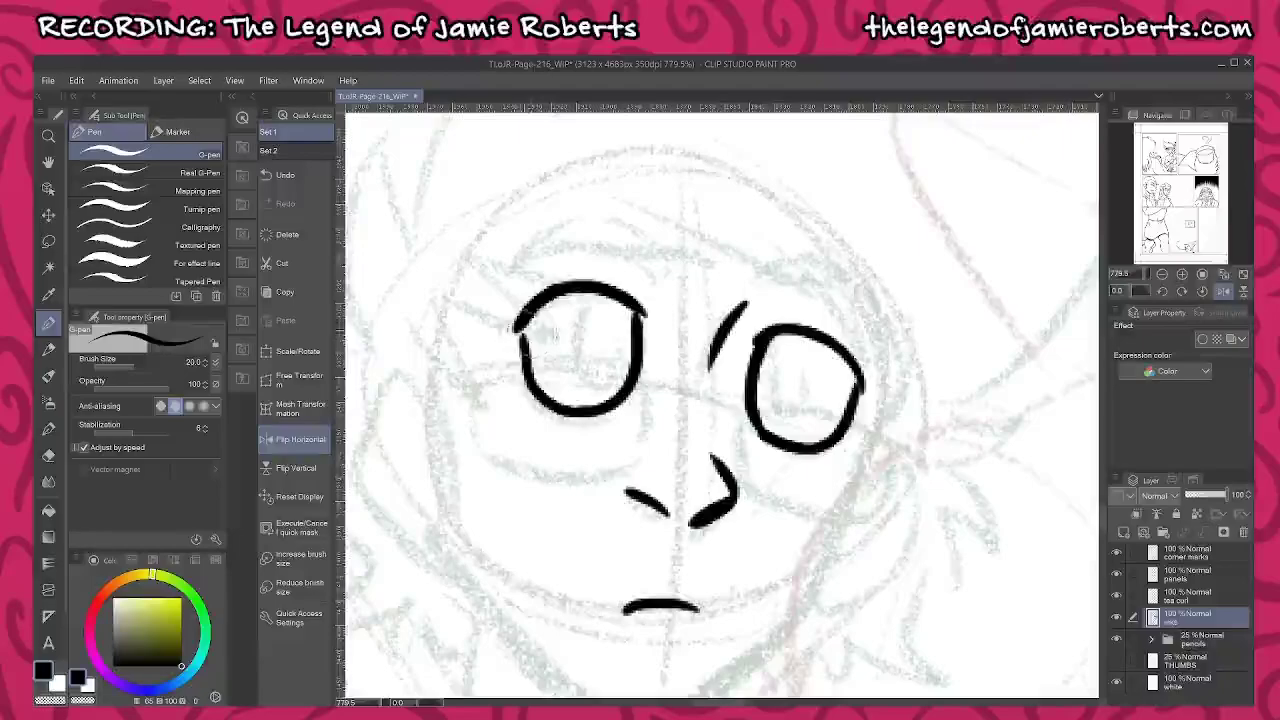
pyautogui.moveTo(579, 299)
pyautogui.mouseDown()
pyautogui.moveTo(578, 357)
pyautogui.moveTo(596, 372)
pyautogui.moveTo(608, 300)
pyautogui.mouseUp()
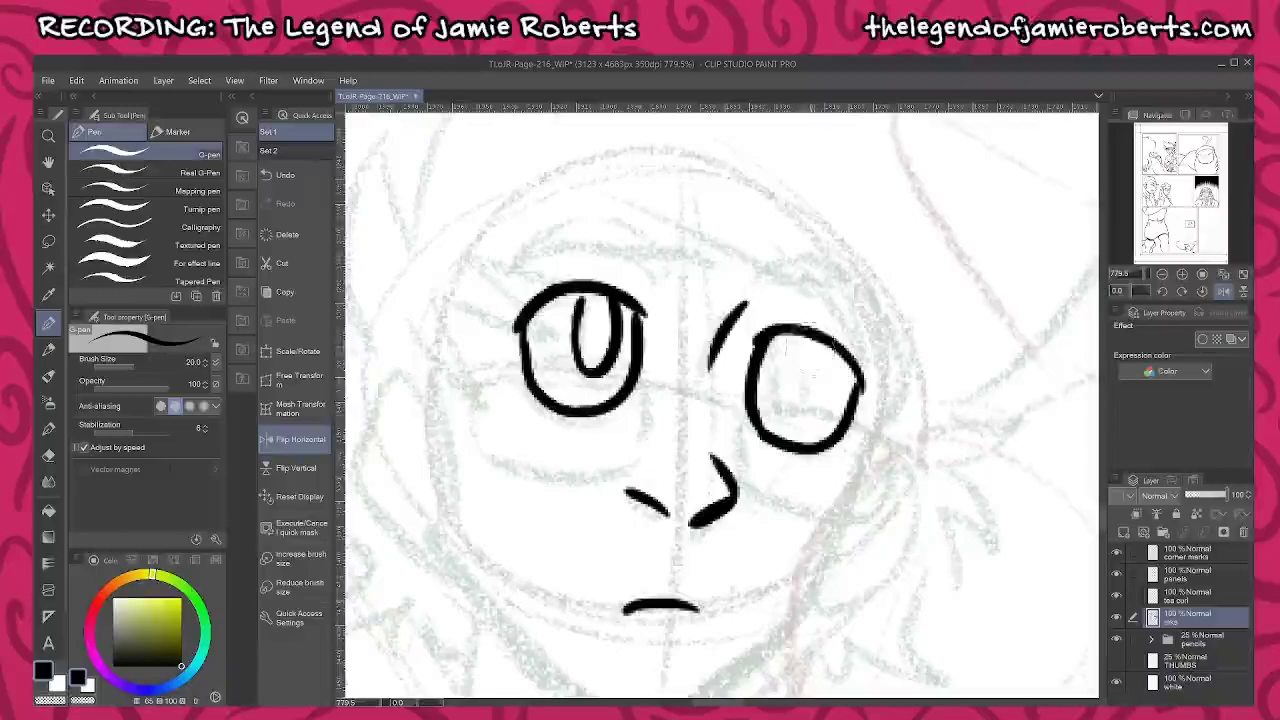
pyautogui.moveTo(786, 336)
pyautogui.mouseDown()
pyautogui.moveTo(784, 378)
pyautogui.moveTo(802, 406)
pyautogui.moveTo(820, 342)
pyautogui.mouseUp()
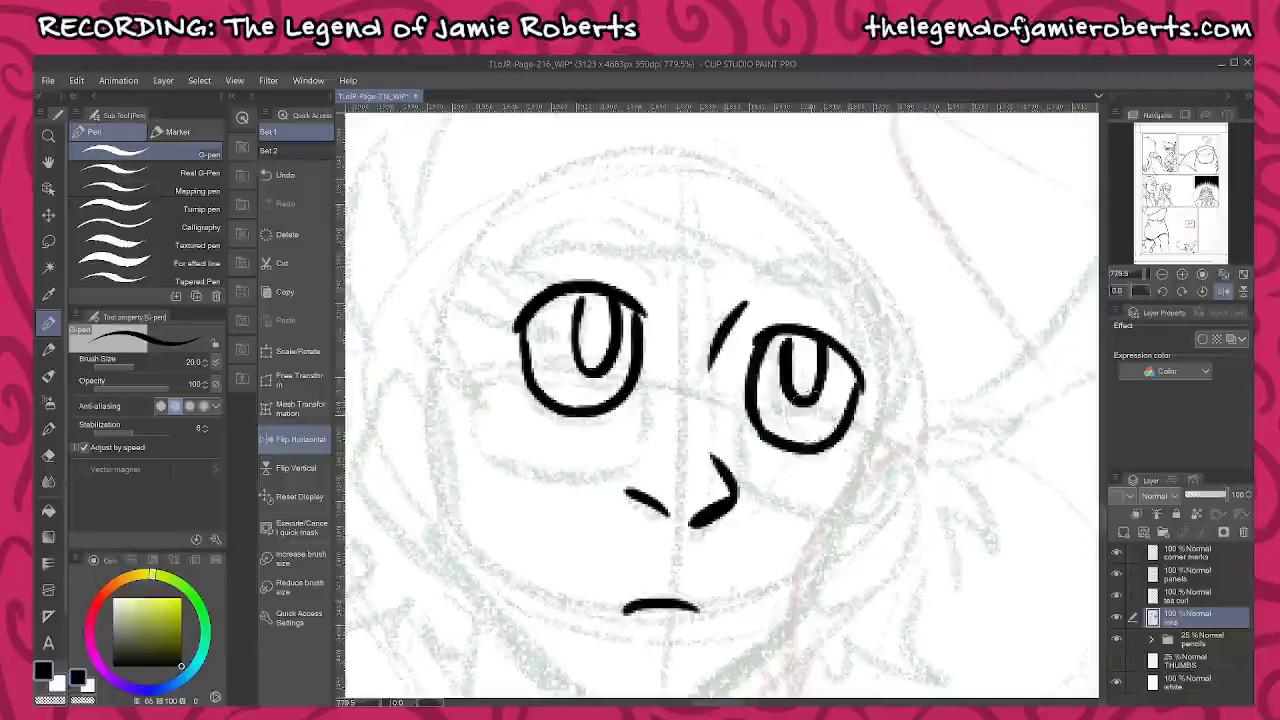
# Restore the unflipped view and redraw the left eye's pupil slightly longer to match the right one
pyautogui.click(1222, 291)
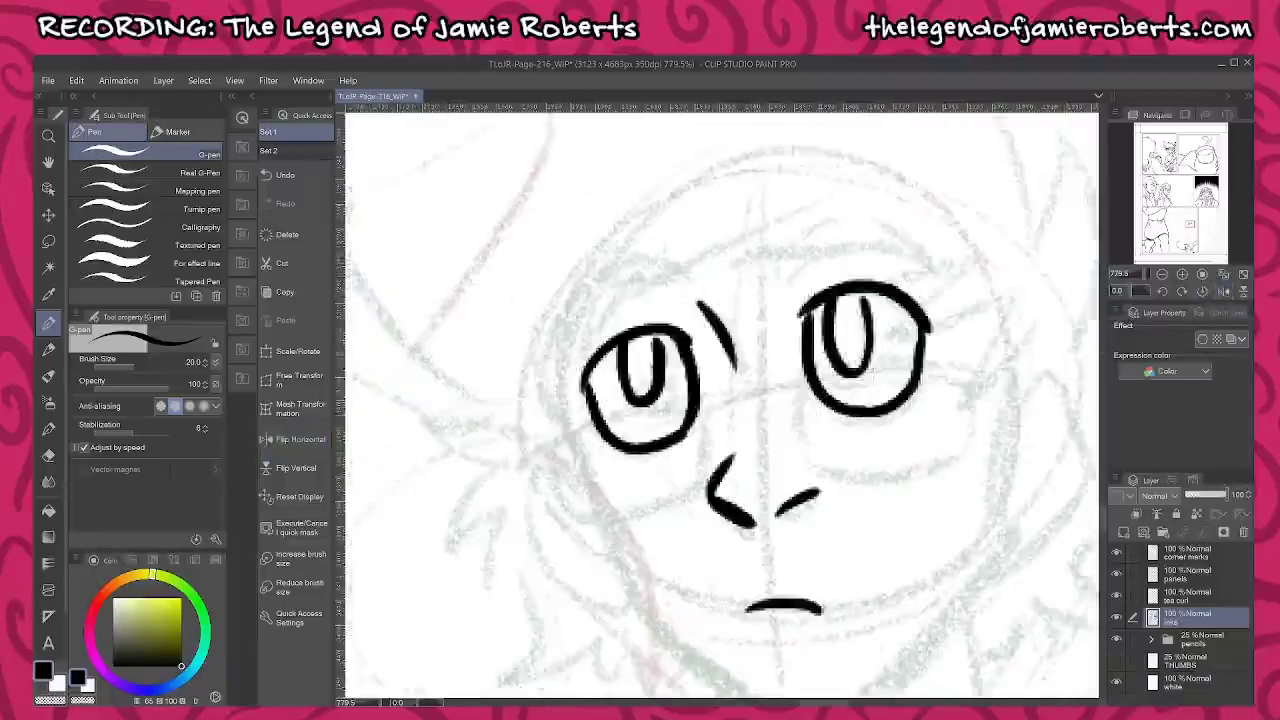
pyautogui.moveTo(624, 373)
pyautogui.mouseDown()
pyautogui.moveTo(643, 403)
pyautogui.moveTo(662, 380)
pyautogui.moveTo(652, 398)
pyautogui.mouseUp()
pyautogui.moveTo(655, 348)
pyautogui.mouseDown()
pyautogui.moveTo(655, 410)
pyautogui.moveTo(668, 388)
pyautogui.moveTo(666, 338)
pyautogui.moveTo(665, 388)
pyautogui.moveTo(648, 416)
pyautogui.moveTo(669, 394)
pyautogui.mouseUp()
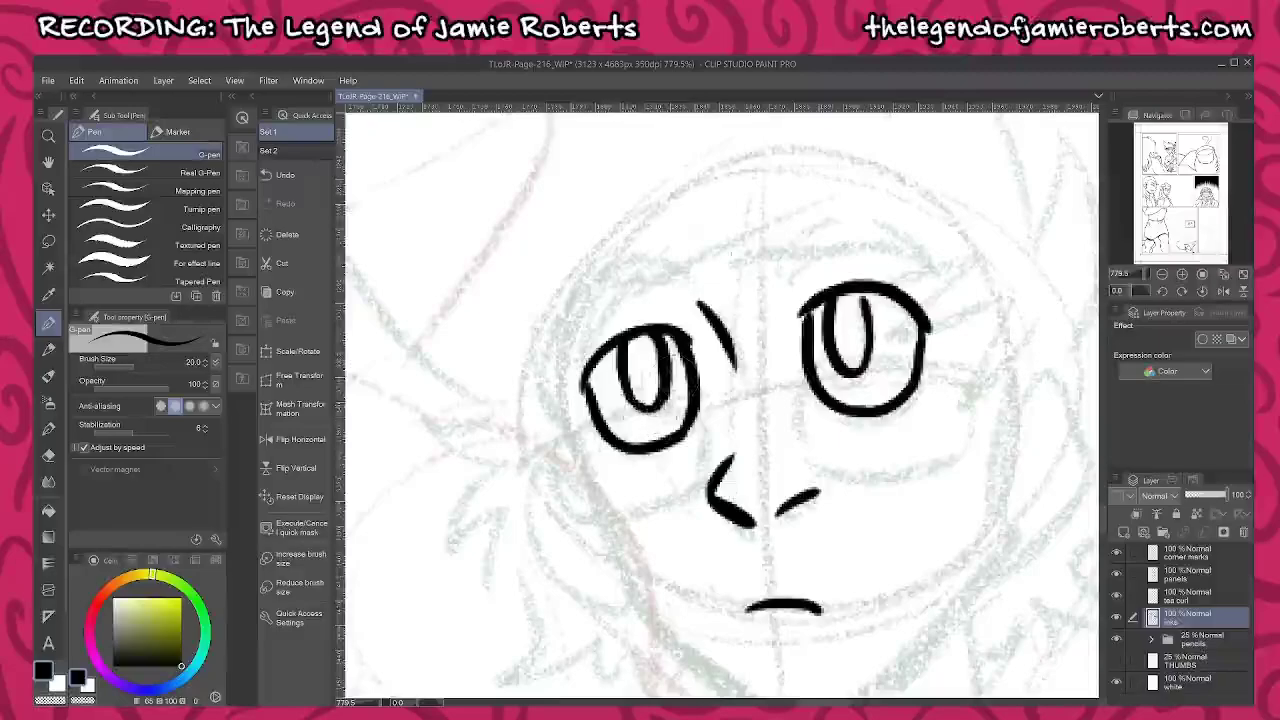
# Ink the outlines of the two arched eyebrows above the eyes, tapering toward their outer ends
pyautogui.moveTo(674, 260)
pyautogui.mouseDown()
pyautogui.moveTo(668, 274)
pyautogui.moveTo(596, 284)
pyautogui.moveTo(558, 358)
pyautogui.mouseUp()
pyautogui.moveTo(574, 312)
pyautogui.mouseDown()
pyautogui.moveTo(597, 268)
pyautogui.moveTo(639, 254)
pyautogui.moveTo(672, 270)
pyautogui.mouseUp()
pyautogui.moveTo(938, 262)
pyautogui.mouseDown()
pyautogui.moveTo(834, 236)
pyautogui.moveTo(790, 262)
pyautogui.moveTo(800, 238)
pyautogui.moveTo(898, 222)
pyautogui.moveTo(936, 260)
pyautogui.mouseUp()
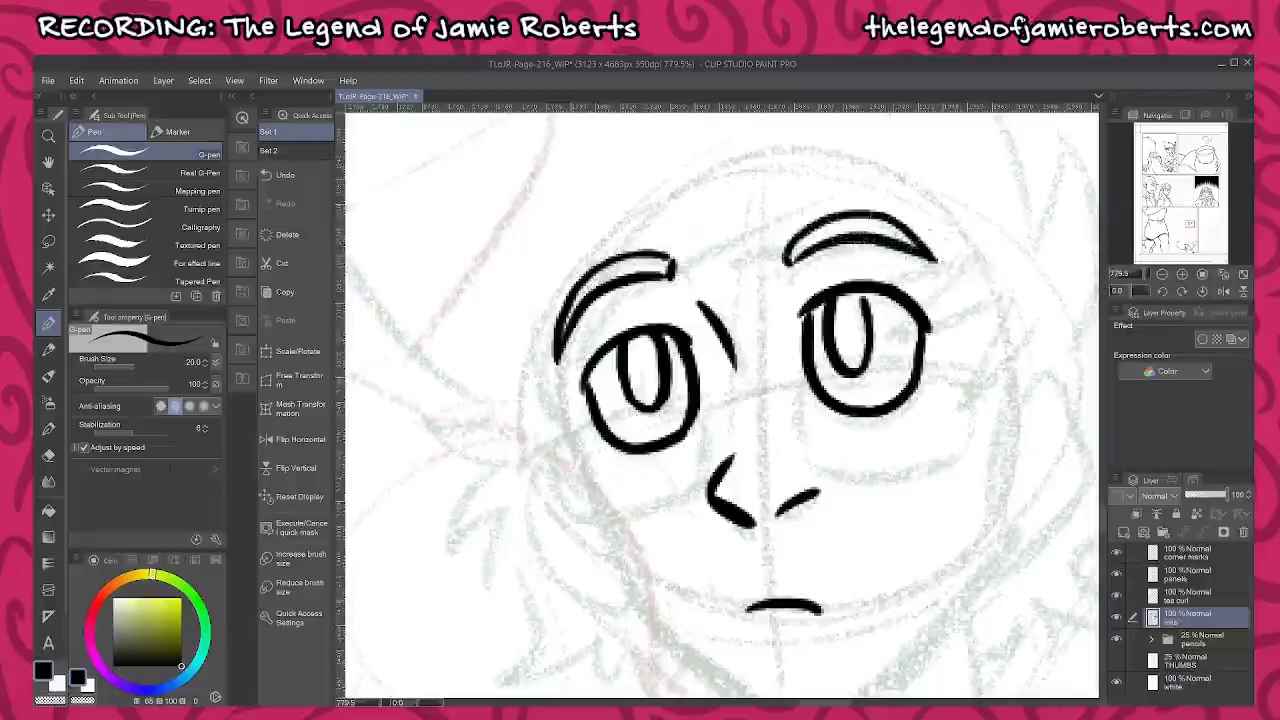
# Ink the glasses' left hinge, the lower frames of both lenses and the arched bridge over the nose
pyautogui.moveTo(941, 554); pyautogui.dragTo(903, 461)
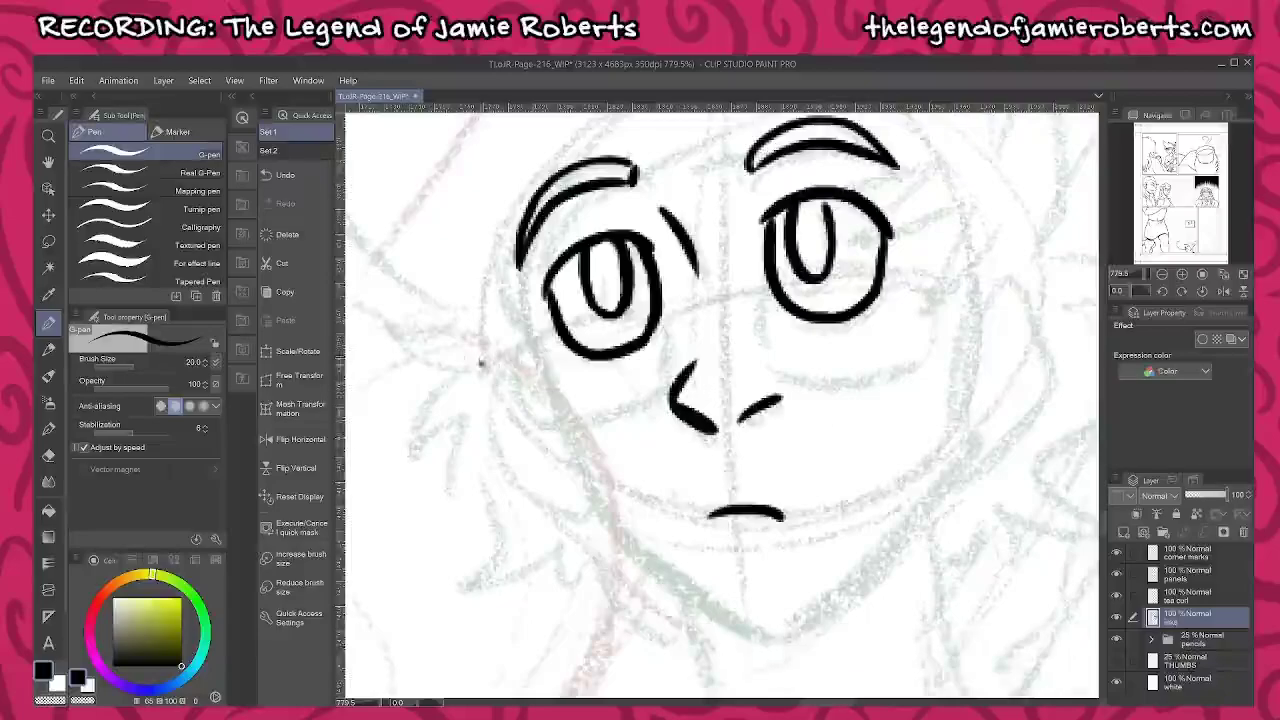
pyautogui.moveTo(480, 362)
pyautogui.mouseDown()
pyautogui.moveTo(508, 348)
pyautogui.moveTo(525, 416)
pyautogui.moveTo(650, 390)
pyautogui.mouseUp()
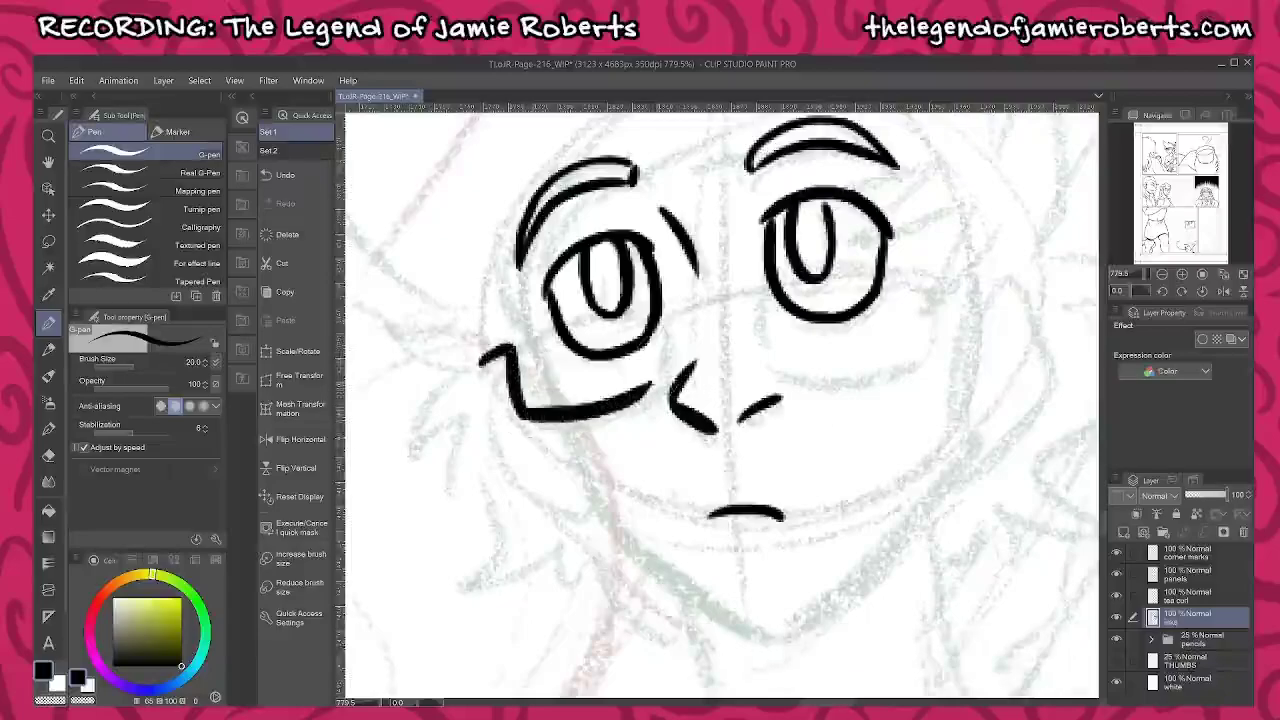
pyautogui.moveTo(658, 316); pyautogui.dragTo(662, 386)
pyautogui.moveTo(663, 318)
pyautogui.mouseDown()
pyautogui.moveTo(695, 290)
pyautogui.moveTo(765, 302)
pyautogui.moveTo(770, 368)
pyautogui.moveTo(940, 352)
pyautogui.mouseUp()
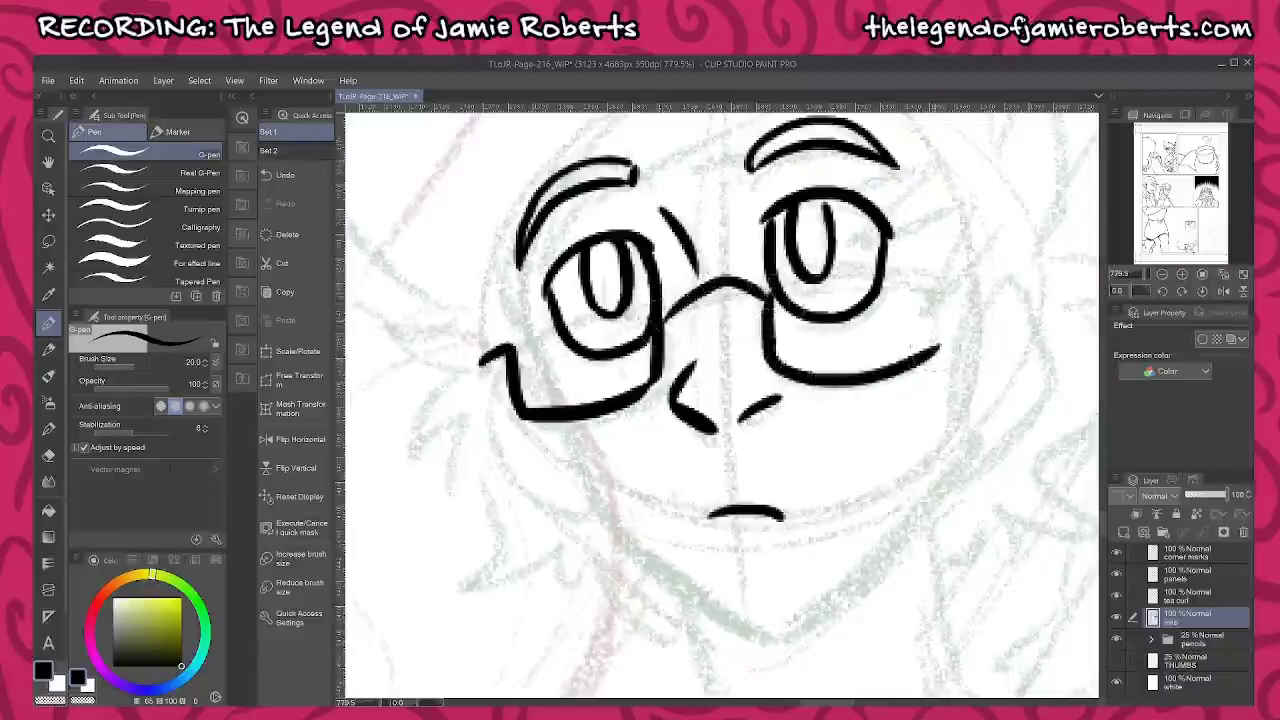
# Ink the glasses' right hinge and close both lenses with thin upper rims across the lower part of the eyes
pyautogui.moveTo(943, 290)
pyautogui.mouseDown()
pyautogui.moveTo(942, 348)
pyautogui.moveTo(980, 280)
pyautogui.moveTo(989, 296)
pyautogui.mouseUp()
pyautogui.moveTo(506, 358)
pyautogui.mouseDown()
pyautogui.moveTo(490, 364)
pyautogui.moveTo(646, 300)
pyautogui.mouseUp()
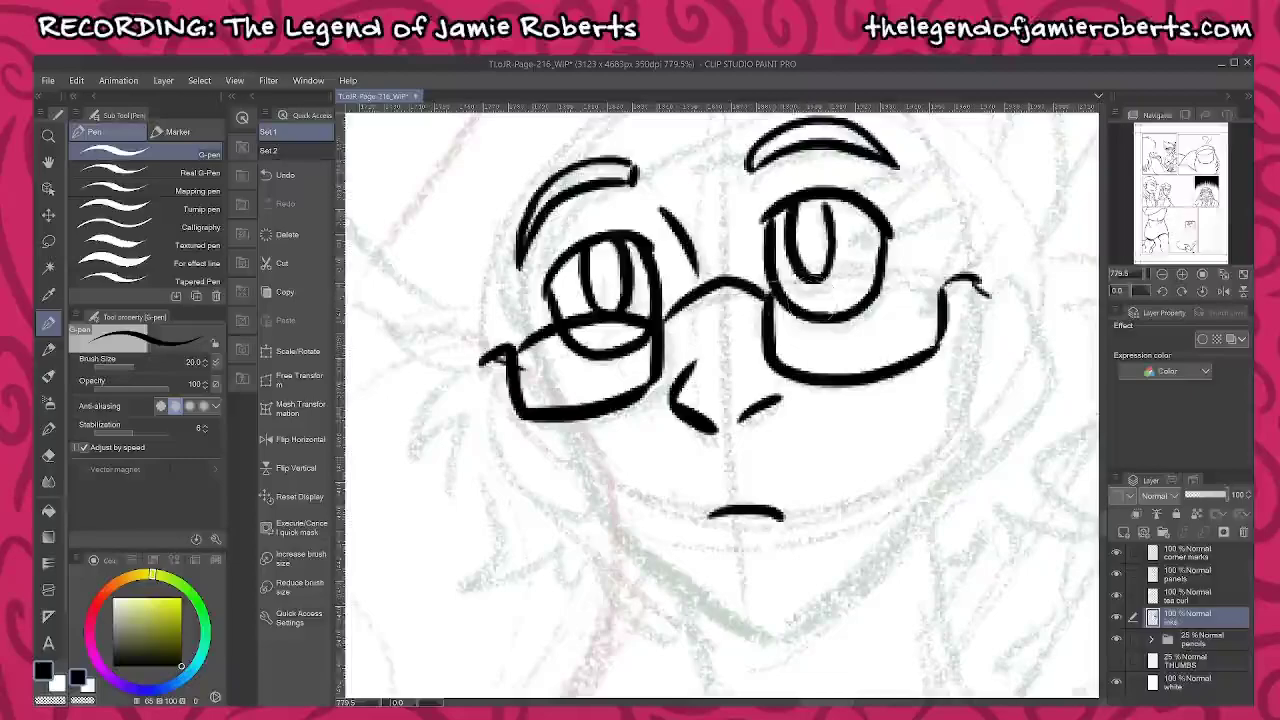
pyautogui.moveTo(770, 296)
pyautogui.mouseDown()
pyautogui.moveTo(875, 275)
pyautogui.moveTo(942, 300)
pyautogui.mouseUp()
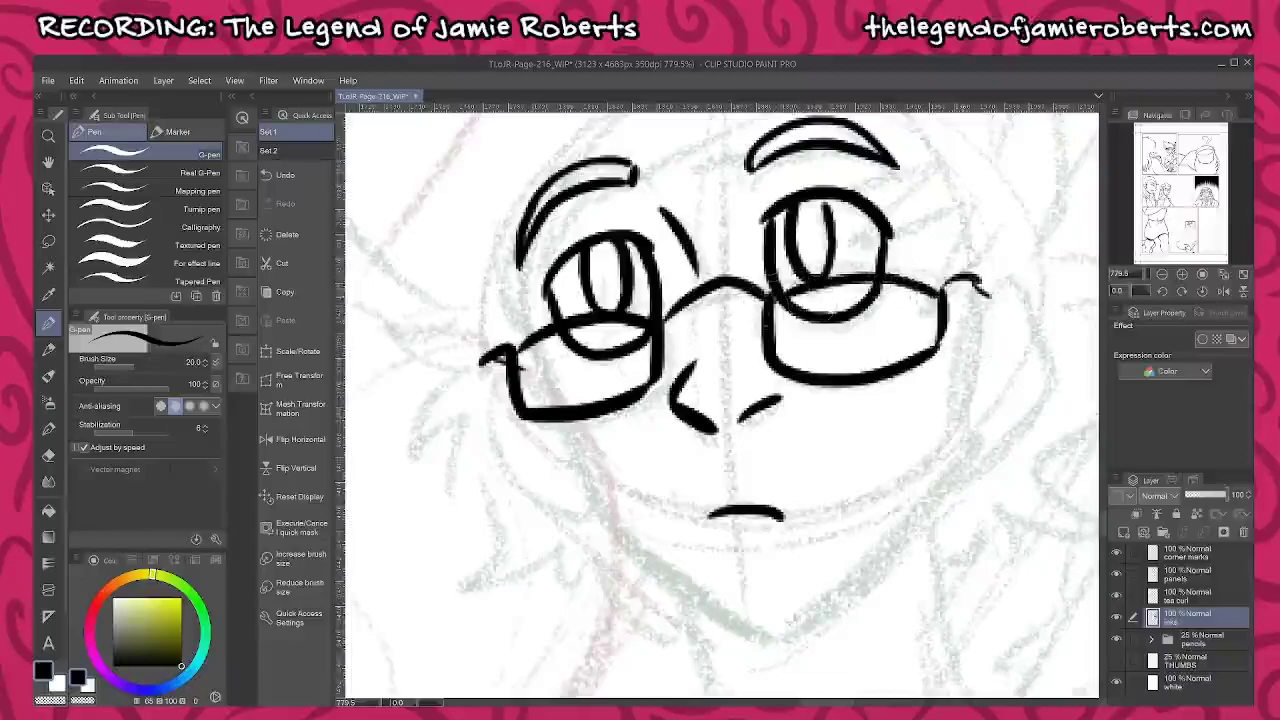
pyautogui.moveTo(877, 450); pyautogui.dragTo(868, 413)
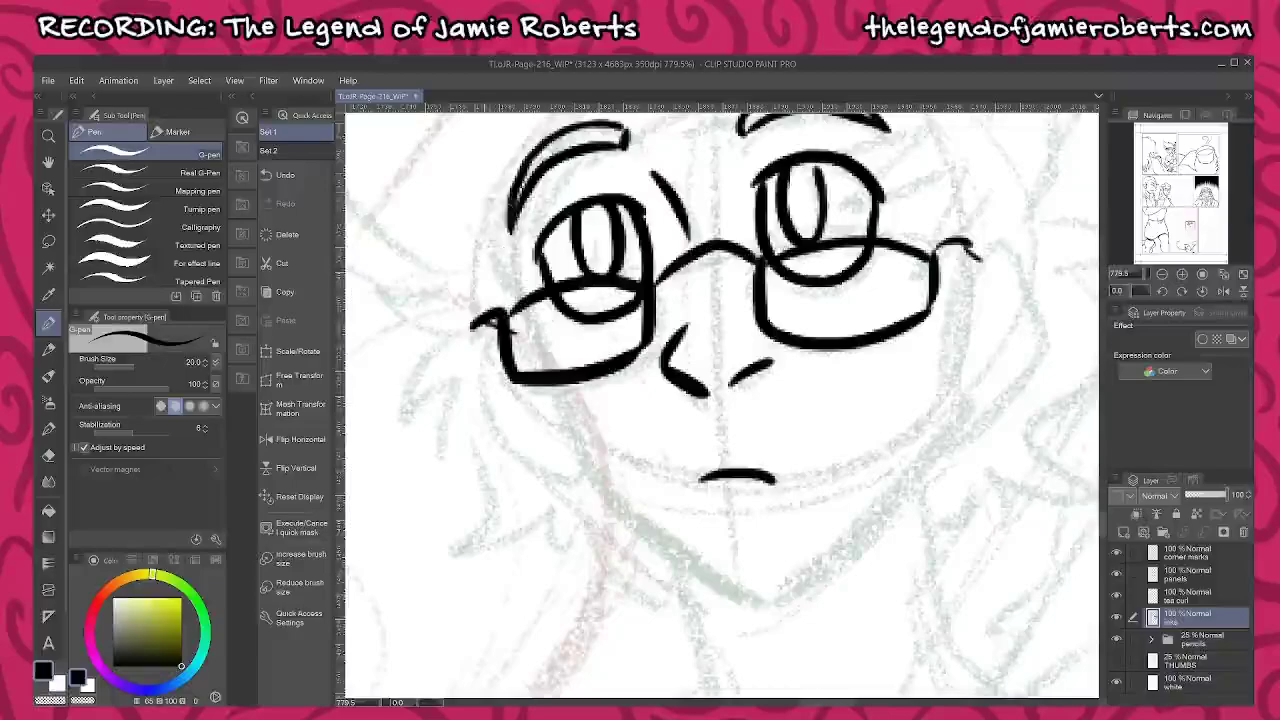
# Ink the short curve at the left temple and the face outline along both cheeks to a rounded chin
pyautogui.moveTo(484, 185)
pyautogui.mouseDown()
pyautogui.moveTo(508, 288)
pyautogui.moveTo(541, 178)
pyautogui.mouseUp()
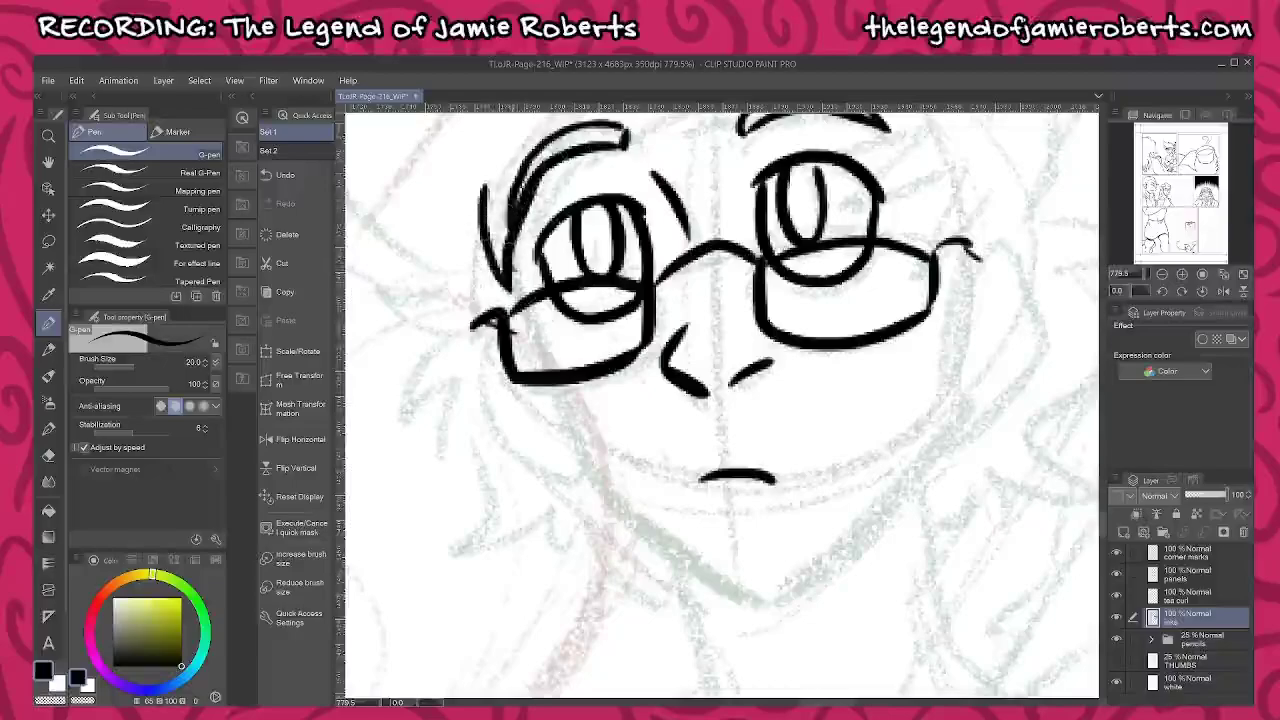
pyautogui.moveTo(508, 264)
pyautogui.mouseDown()
pyautogui.moveTo(598, 476)
pyautogui.moveTo(716, 586)
pyautogui.moveTo(760, 608)
pyautogui.mouseUp()
pyautogui.moveTo(972, 262)
pyautogui.mouseDown()
pyautogui.moveTo(955, 428)
pyautogui.moveTo(780, 600)
pyautogui.moveTo(755, 606)
pyautogui.mouseUp()
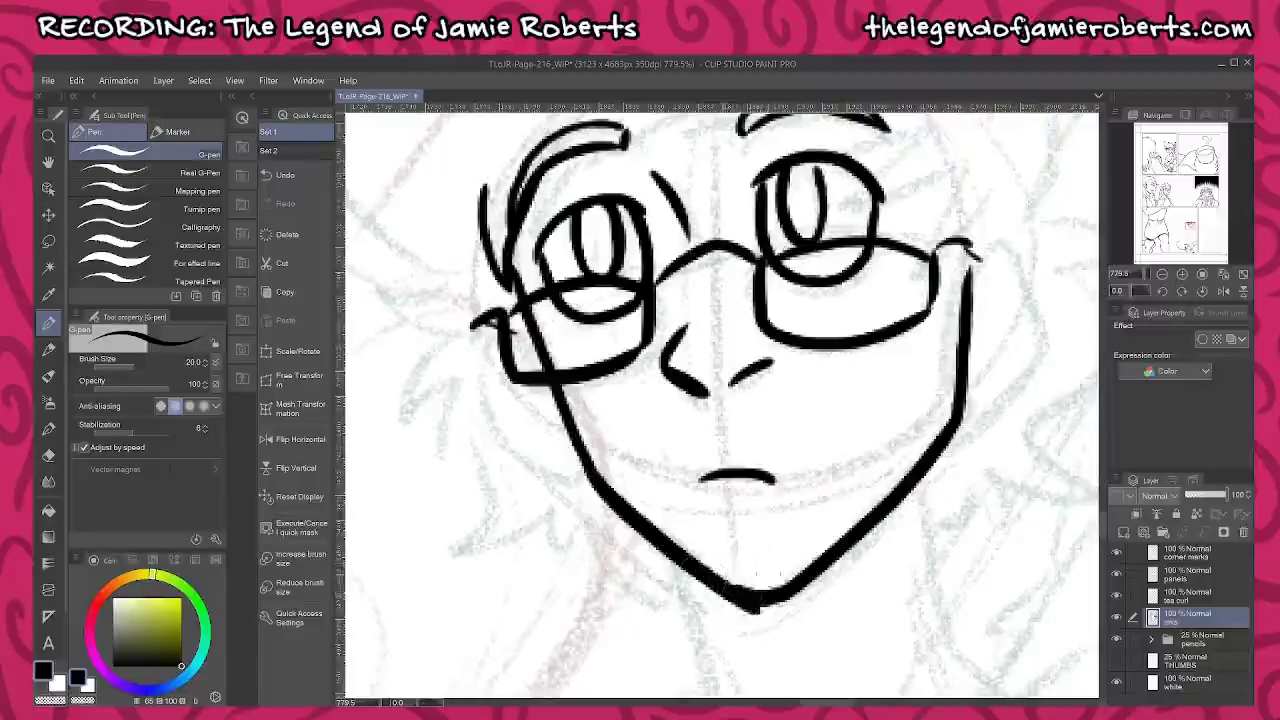
pyautogui.moveTo(780, 619); pyautogui.dragTo(716, 612)
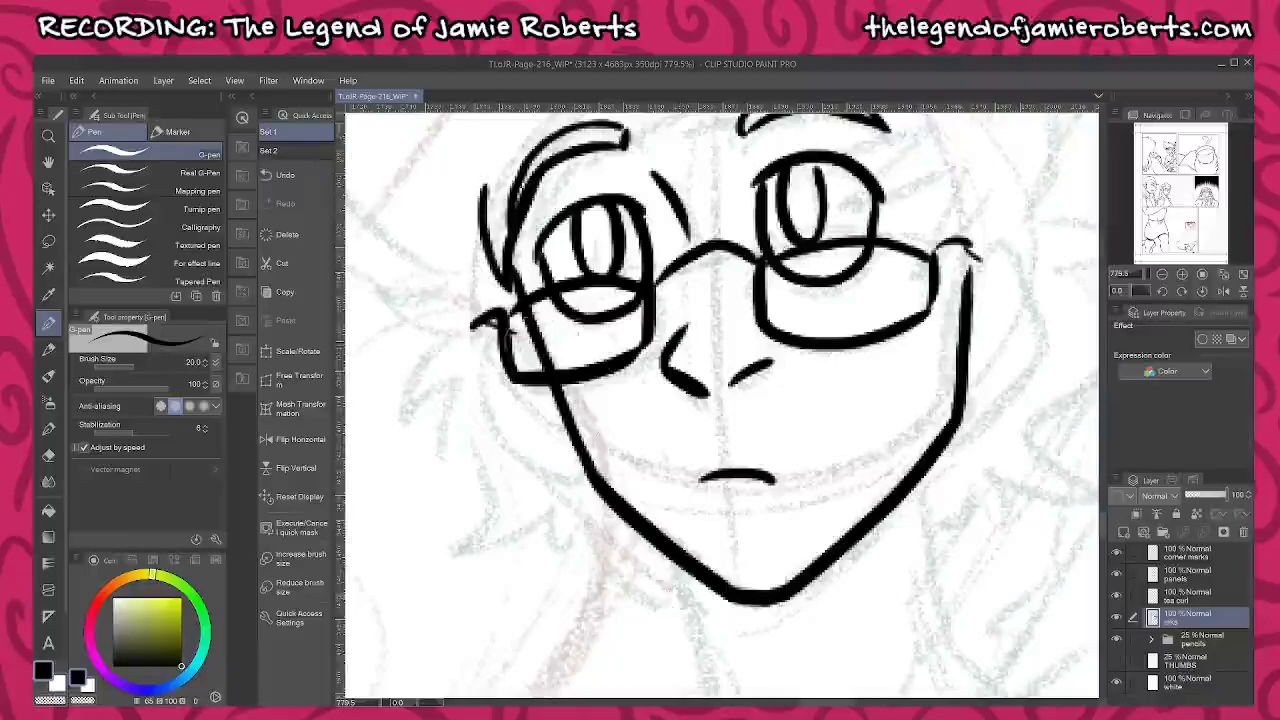
# Ink the outlines of both ears and the two neck lines below the jaw
pyautogui.moveTo(525, 325)
pyautogui.mouseDown()
pyautogui.moveTo(495, 335)
pyautogui.moveTo(481, 382)
pyautogui.moveTo(555, 474)
pyautogui.moveTo(590, 482)
pyautogui.mouseUp()
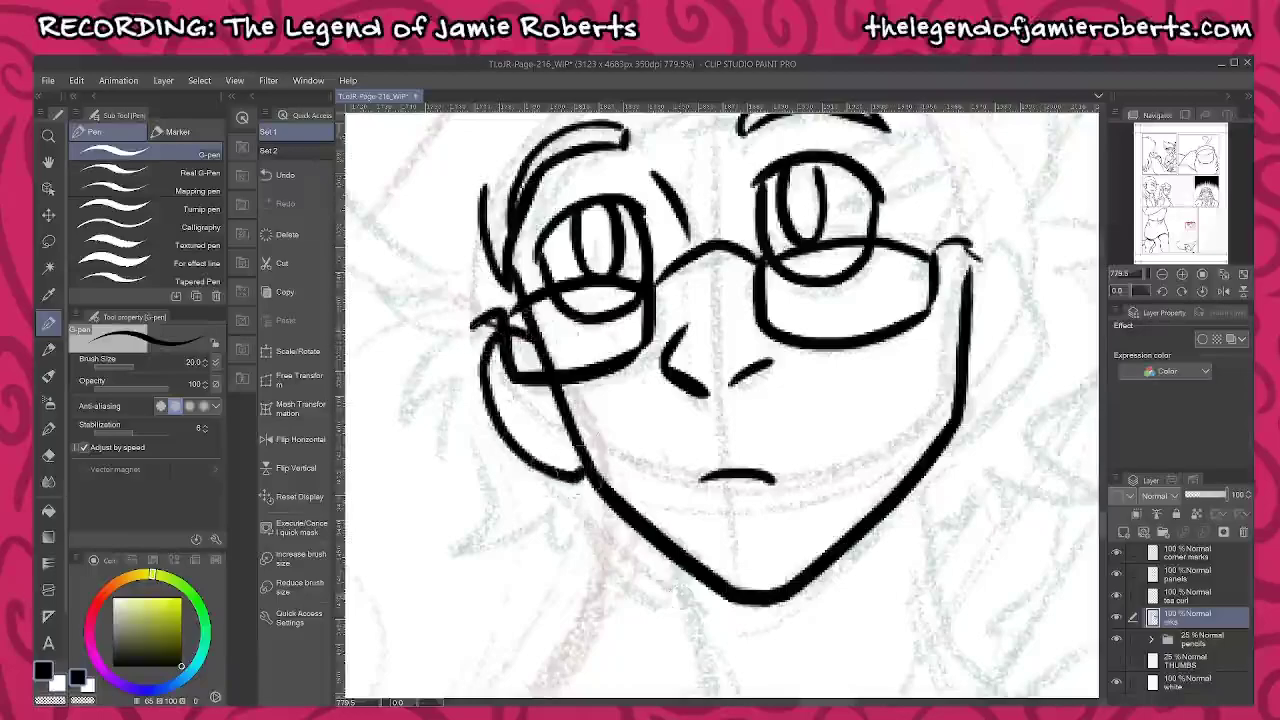
pyautogui.moveTo(968, 298)
pyautogui.mouseDown()
pyautogui.moveTo(988, 254)
pyautogui.moveTo(1026, 288)
pyautogui.moveTo(1014, 390)
pyautogui.moveTo(962, 424)
pyautogui.mouseUp()
pyautogui.moveTo(871, 613); pyautogui.dragTo(846, 435)
pyautogui.moveTo(636, 368); pyautogui.dragTo(705, 597)
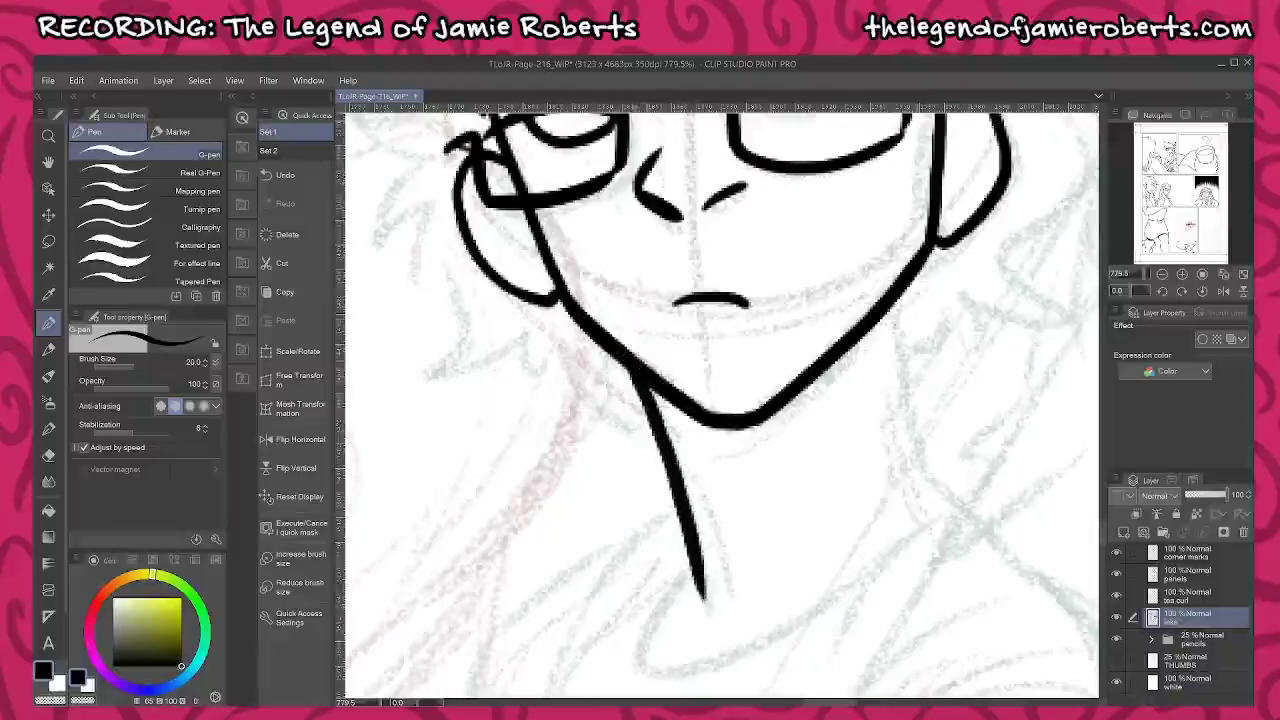
pyautogui.moveTo(896, 298); pyautogui.dragTo(932, 468)
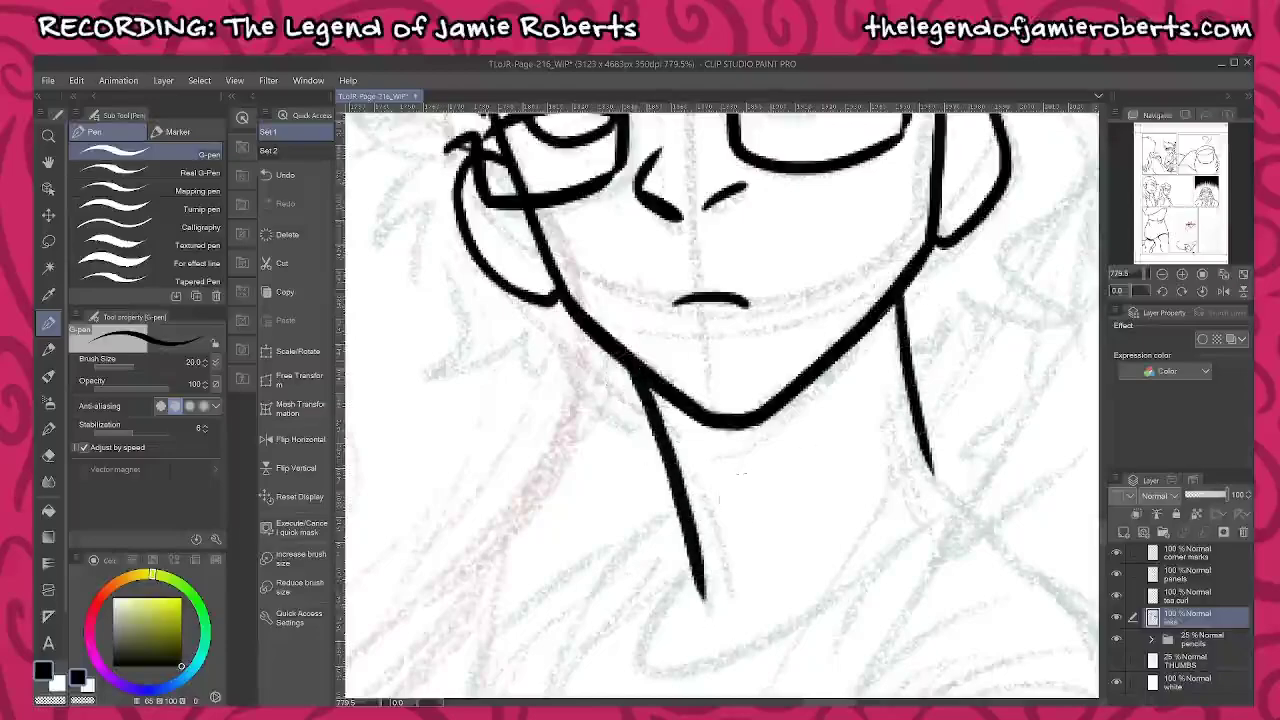
# Redraw the right ear's outer edge slightly wider with a rounded tip and add inner-ear lines to both ears
pyautogui.moveTo(791, 439)
pyautogui.mouseDown()
pyautogui.moveTo(731, 669)
pyautogui.moveTo(803, 531)
pyautogui.moveTo(817, 570)
pyautogui.mouseUp()
pyautogui.moveTo(966, 425); pyautogui.dragTo(971, 337)
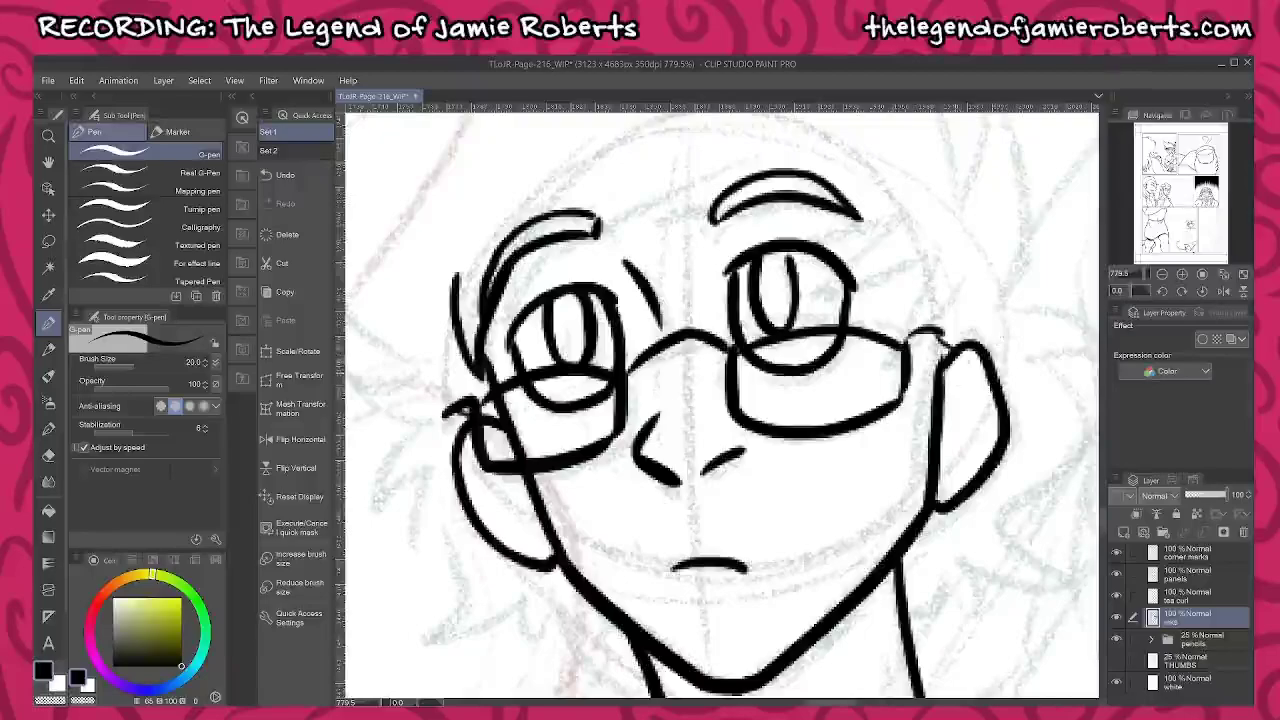
pyautogui.moveTo(951, 366)
pyautogui.mouseDown()
pyautogui.moveTo(979, 354)
pyautogui.moveTo(992, 372)
pyautogui.moveTo(999, 442)
pyautogui.moveTo(970, 478)
pyautogui.mouseUp()
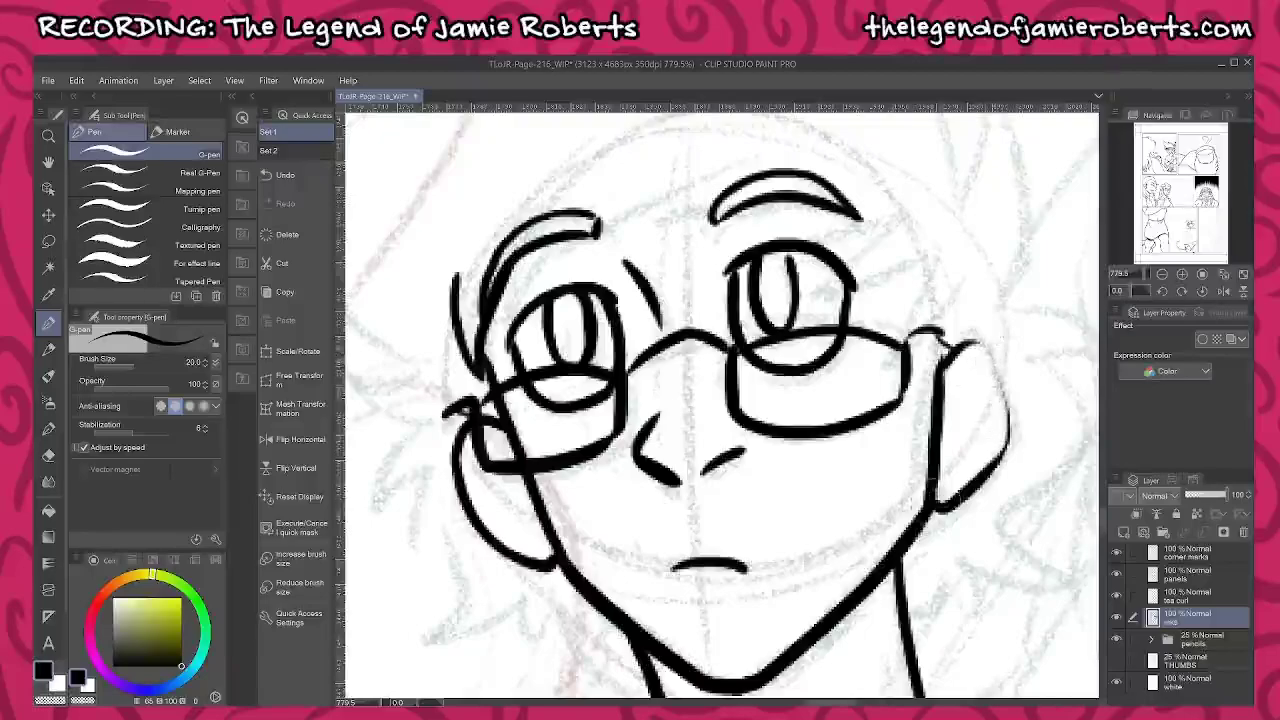
pyautogui.moveTo(944, 376)
pyautogui.mouseDown()
pyautogui.moveTo(985, 332)
pyautogui.moveTo(1018, 428)
pyautogui.moveTo(978, 478)
pyautogui.mouseUp()
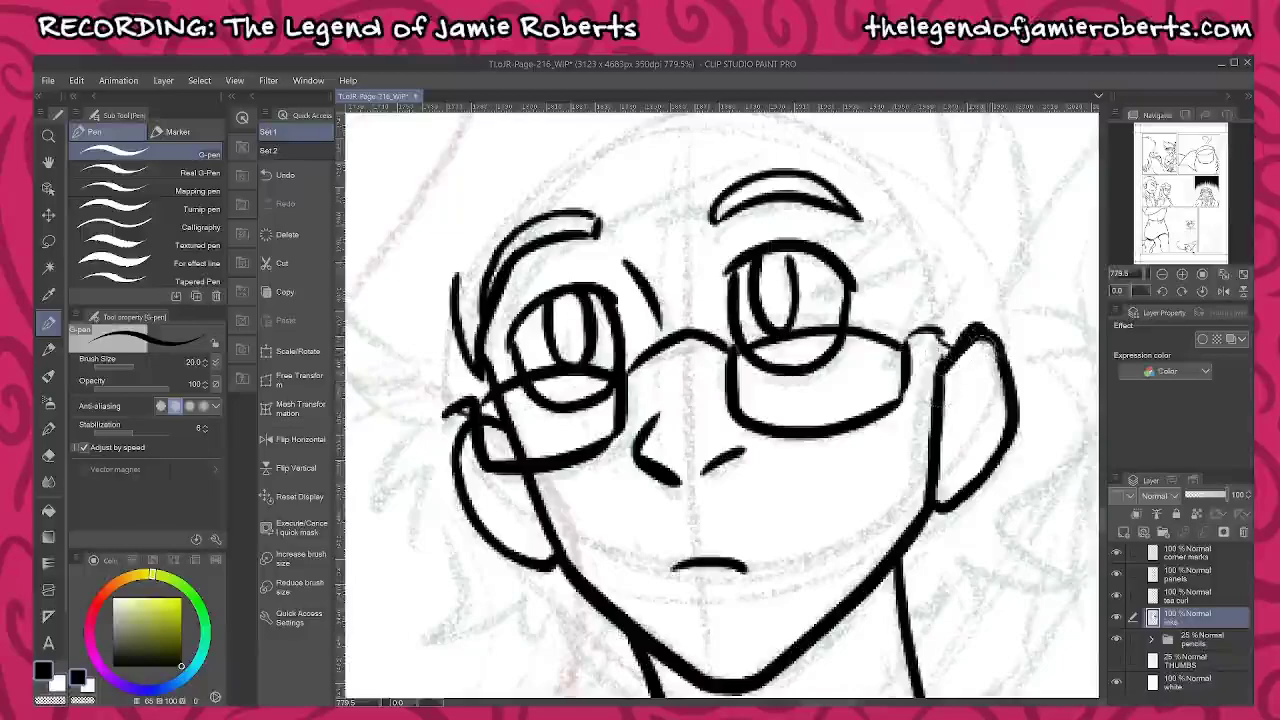
pyautogui.moveTo(990, 350); pyautogui.dragTo(1002, 391)
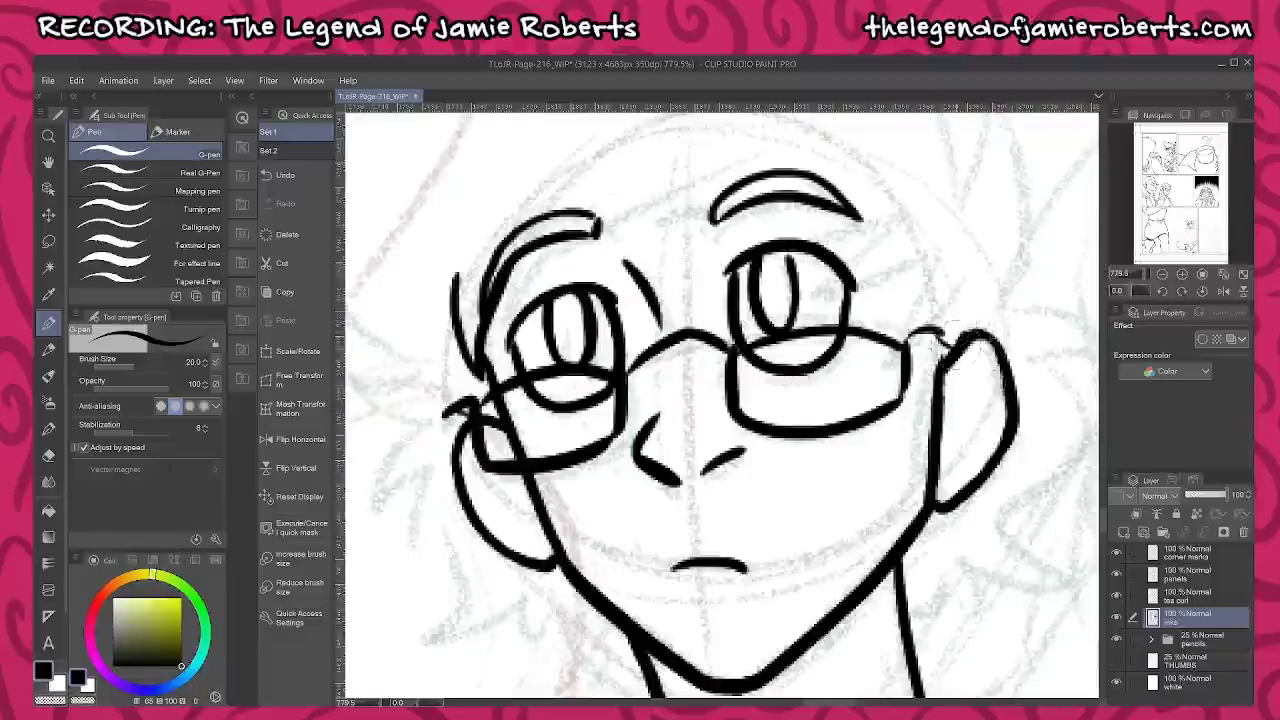
pyautogui.moveTo(1014, 372)
pyautogui.mouseDown()
pyautogui.moveTo(1006, 342)
pyautogui.moveTo(965, 328)
pyautogui.mouseUp()
pyautogui.moveTo(958, 448)
pyautogui.mouseDown()
pyautogui.moveTo(948, 415)
pyautogui.moveTo(975, 366)
pyautogui.mouseUp()
pyautogui.moveTo(529, 500)
pyautogui.mouseDown()
pyautogui.moveTo(508, 504)
pyautogui.moveTo(497, 451)
pyautogui.mouseUp()
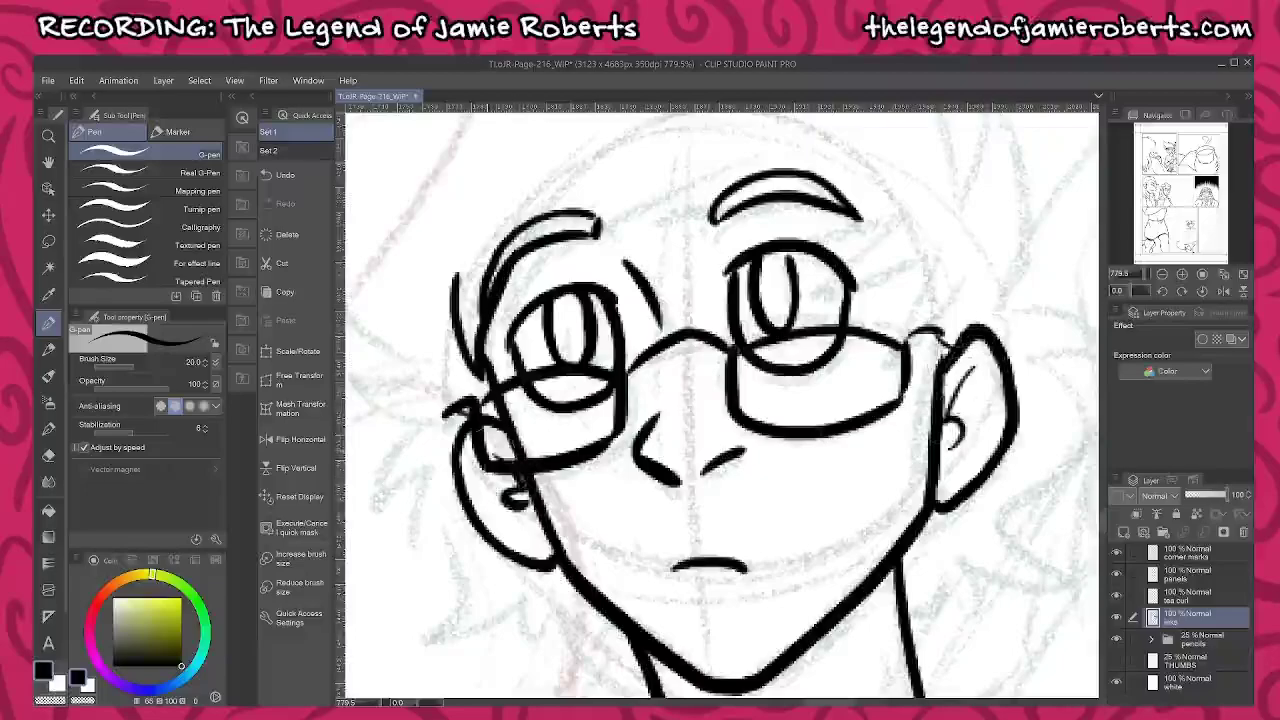
# Ink the hairline fringe across the forehead over the eyebrows, ending in pointed strands beside the right eye and ear
pyautogui.moveTo(612, 462); pyautogui.dragTo(628, 592)
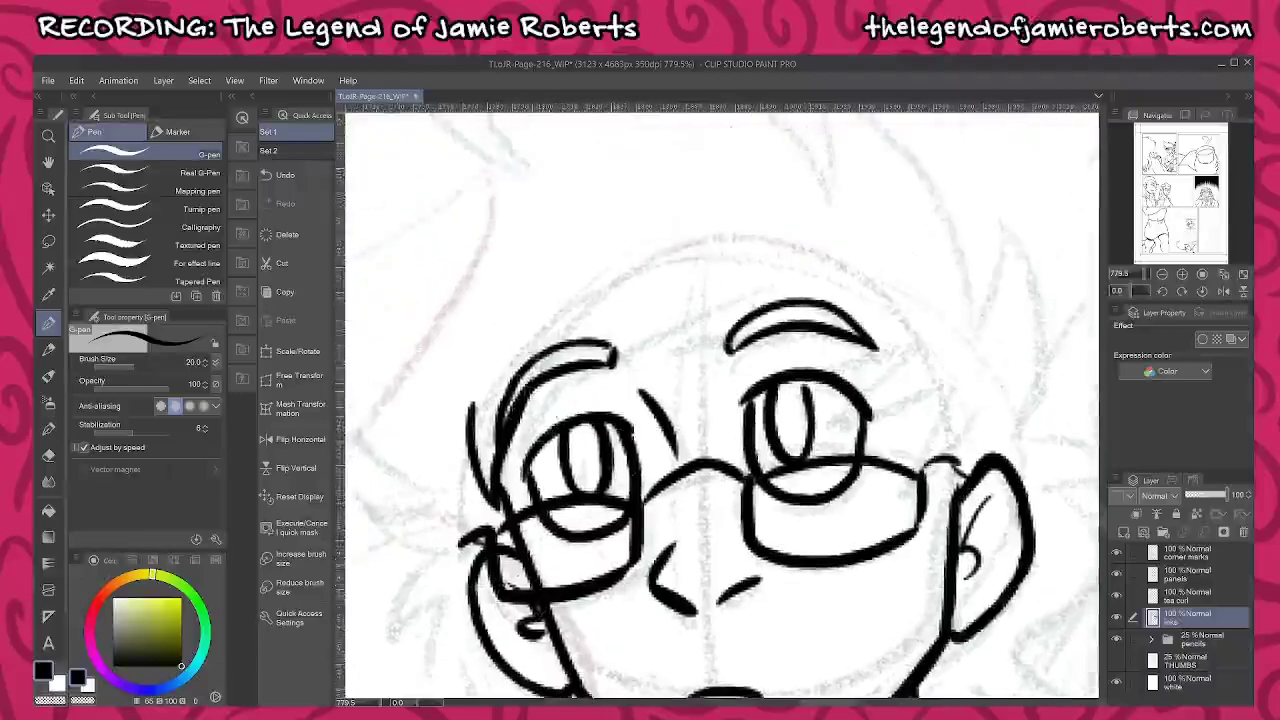
pyautogui.moveTo(505, 455)
pyautogui.mouseDown()
pyautogui.moveTo(570, 372)
pyautogui.moveTo(612, 347)
pyautogui.mouseUp()
pyautogui.moveTo(556, 396)
pyautogui.mouseDown()
pyautogui.moveTo(650, 330)
pyautogui.moveTo(806, 292)
pyautogui.mouseUp()
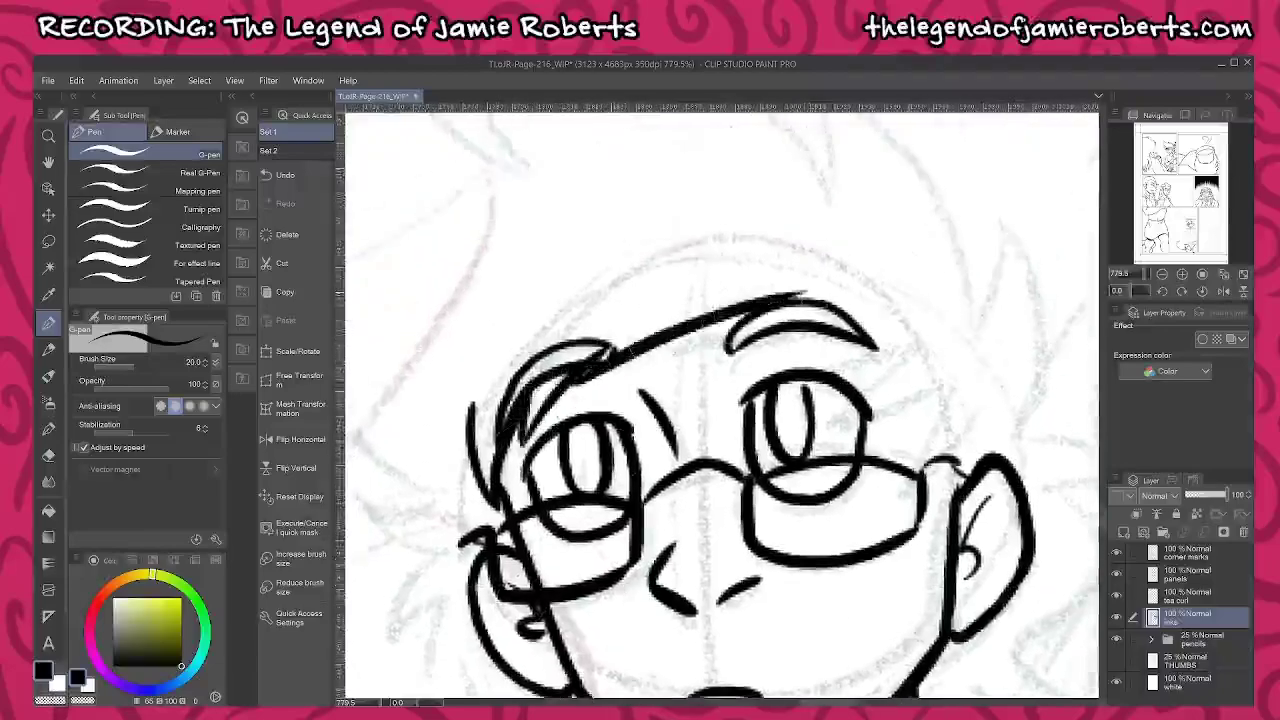
pyautogui.moveTo(740, 318); pyautogui.dragTo(806, 292)
pyautogui.moveTo(670, 368)
pyautogui.mouseDown()
pyautogui.moveTo(712, 352)
pyautogui.moveTo(890, 343)
pyautogui.moveTo(822, 397)
pyautogui.moveTo(916, 362)
pyautogui.mouseUp()
pyautogui.moveTo(916, 362)
pyautogui.mouseDown()
pyautogui.moveTo(834, 430)
pyautogui.moveTo(964, 397)
pyautogui.moveTo(915, 472)
pyautogui.moveTo(907, 512)
pyautogui.mouseUp()
pyautogui.moveTo(907, 512); pyautogui.dragTo(967, 472)
pyautogui.moveTo(1023, 328); pyautogui.dragTo(993, 408)
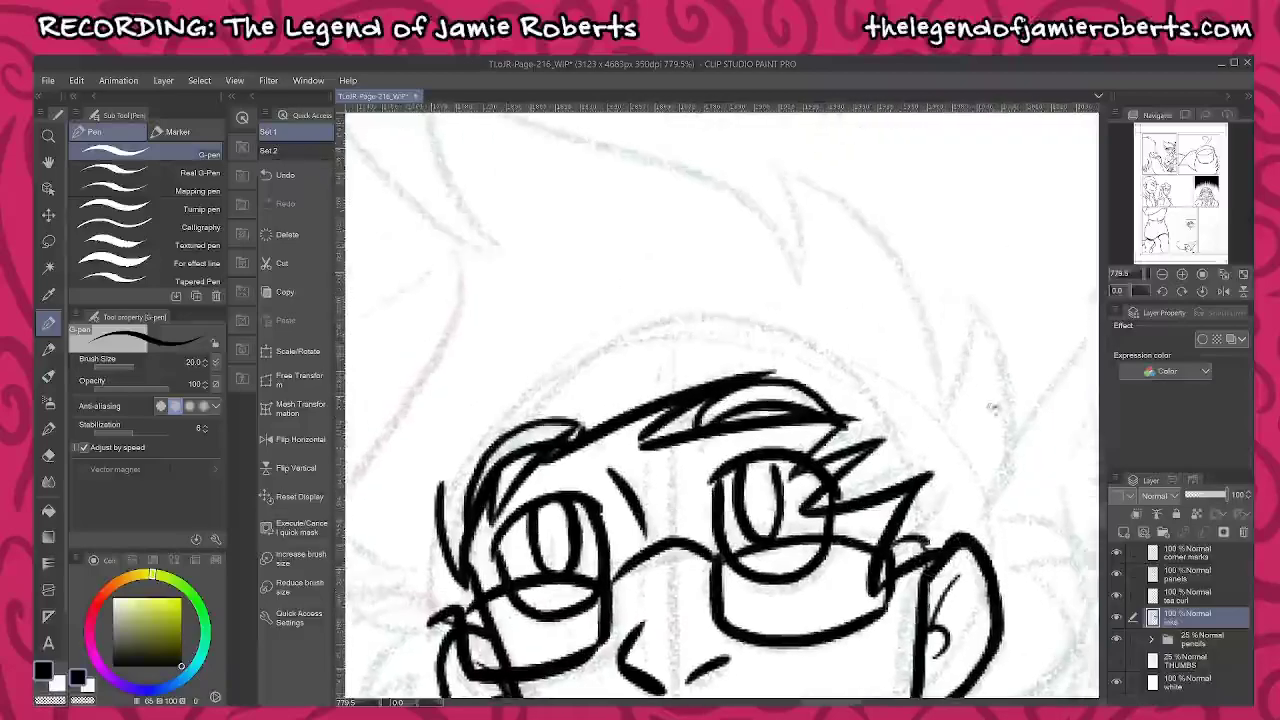
# Ink the hair's outer silhouette with its spiky top tufts, the left side and the jagged locks below the left ear
pyautogui.moveTo(983, 514)
pyautogui.mouseDown()
pyautogui.moveTo(1000, 488)
pyautogui.moveTo(1015, 356)
pyautogui.moveTo(969, 315)
pyautogui.moveTo(937, 418)
pyautogui.moveTo(930, 340)
pyautogui.moveTo(782, 172)
pyautogui.moveTo(806, 292)
pyautogui.moveTo(876, 408)
pyautogui.moveTo(940, 479)
pyautogui.moveTo(848, 380)
pyautogui.moveTo(552, 264)
pyautogui.moveTo(536, 242)
pyautogui.moveTo(615, 452)
pyautogui.moveTo(837, 421)
pyautogui.moveTo(760, 405)
pyautogui.moveTo(598, 210)
pyautogui.moveTo(562, 252)
pyautogui.moveTo(530, 503)
pyautogui.moveTo(628, 695)
pyautogui.mouseUp()
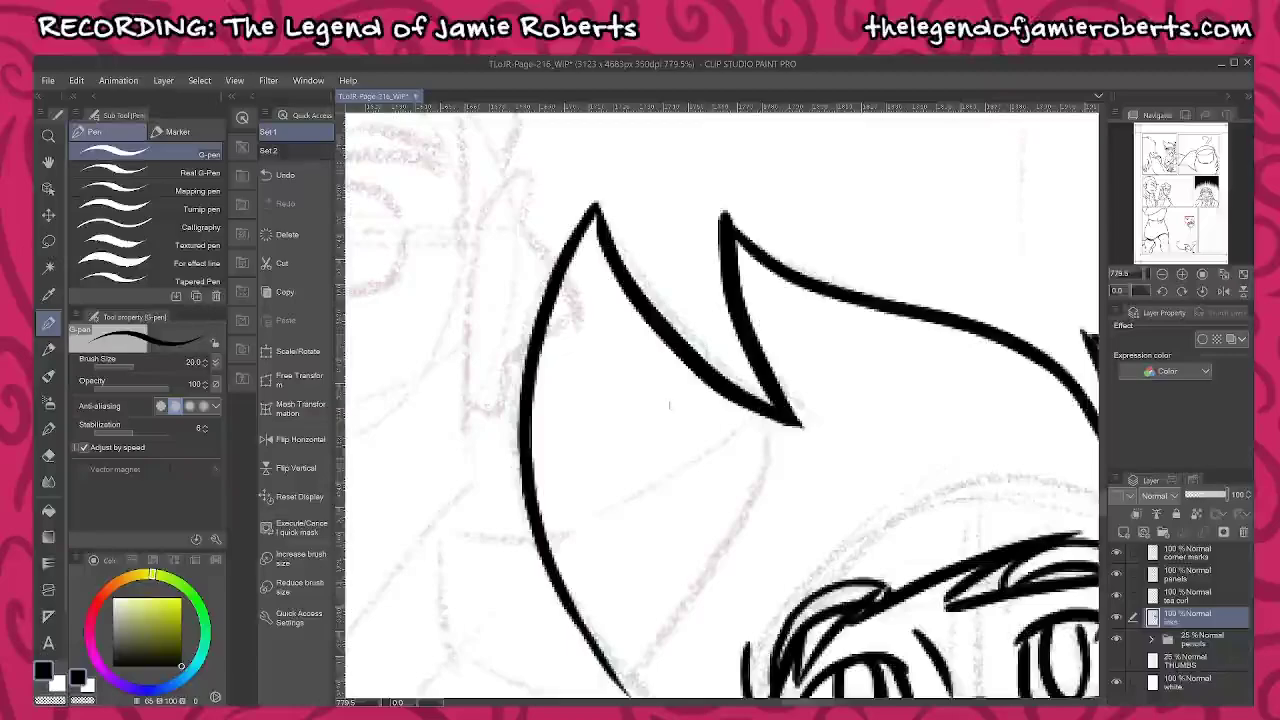
pyautogui.moveTo(735, 572); pyautogui.dragTo(683, 295)
pyautogui.moveTo(498, 304)
pyautogui.mouseDown()
pyautogui.moveTo(608, 440)
pyautogui.moveTo(652, 468)
pyautogui.moveTo(588, 471)
pyautogui.moveTo(665, 515)
pyautogui.moveTo(610, 598)
pyautogui.mouseUp()
pyautogui.moveTo(672, 558)
pyautogui.mouseDown()
pyautogui.moveTo(614, 600)
pyautogui.moveTo(612, 466)
pyautogui.moveTo(571, 347)
pyautogui.moveTo(554, 401)
pyautogui.moveTo(603, 445)
pyautogui.moveTo(578, 490)
pyautogui.moveTo(665, 460)
pyautogui.mouseUp()
pyautogui.moveTo(688, 466); pyautogui.dragTo(780, 540)
pyautogui.moveTo(990, 455)
pyautogui.mouseDown()
pyautogui.moveTo(808, 429)
pyautogui.moveTo(734, 449)
pyautogui.moveTo(702, 521)
pyautogui.mouseUp()
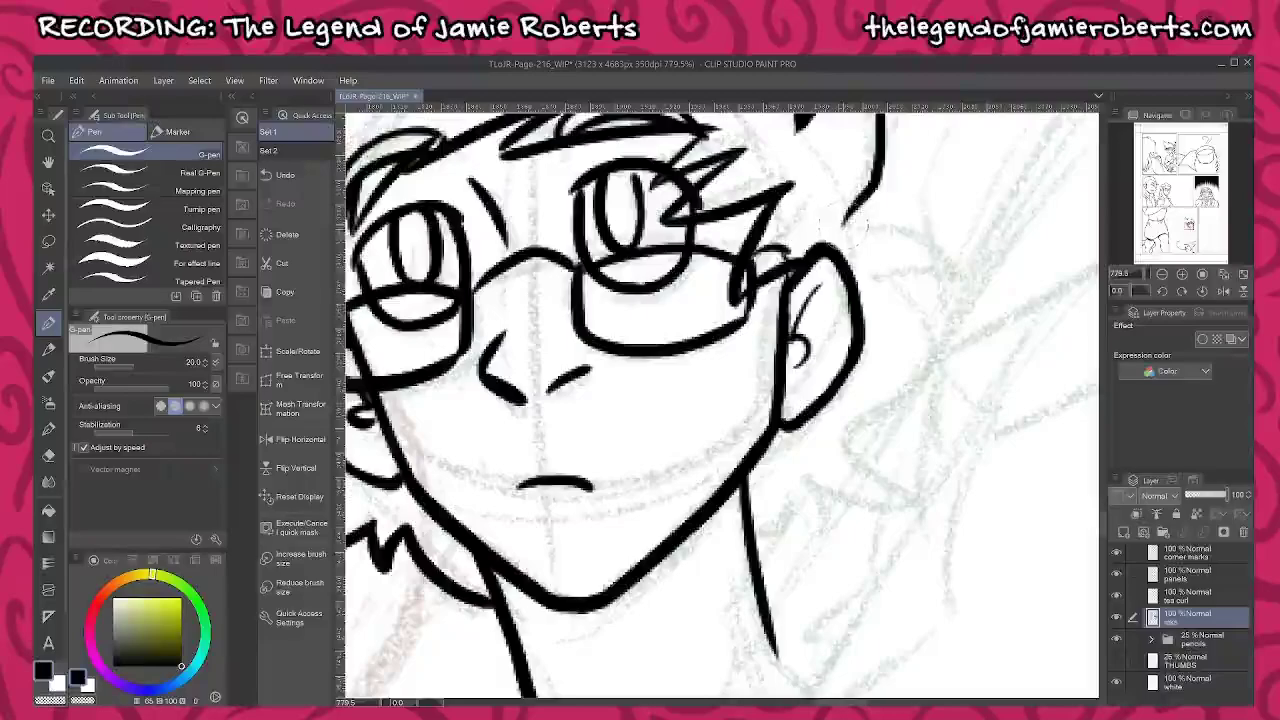
# Ink the curled hair behind the right ear, ending in jagged points at the neck
pyautogui.moveTo(845, 220)
pyautogui.mouseDown()
pyautogui.moveTo(936, 235)
pyautogui.moveTo(956, 268)
pyautogui.moveTo(888, 272)
pyautogui.moveTo(936, 338)
pyautogui.moveTo(841, 435)
pyautogui.moveTo(910, 495)
pyautogui.moveTo(930, 495)
pyautogui.moveTo(816, 493)
pyautogui.moveTo(820, 540)
pyautogui.moveTo(798, 497)
pyautogui.mouseUp()
pyautogui.moveTo(798, 497); pyautogui.dragTo(756, 540)
pyautogui.moveTo(878, 606); pyautogui.dragTo(908, 502)
# Ink the left part of the shirt's curved neckline and the long armhole curve running from the neck down the torso
pyautogui.scroll(-5, 906, 504)
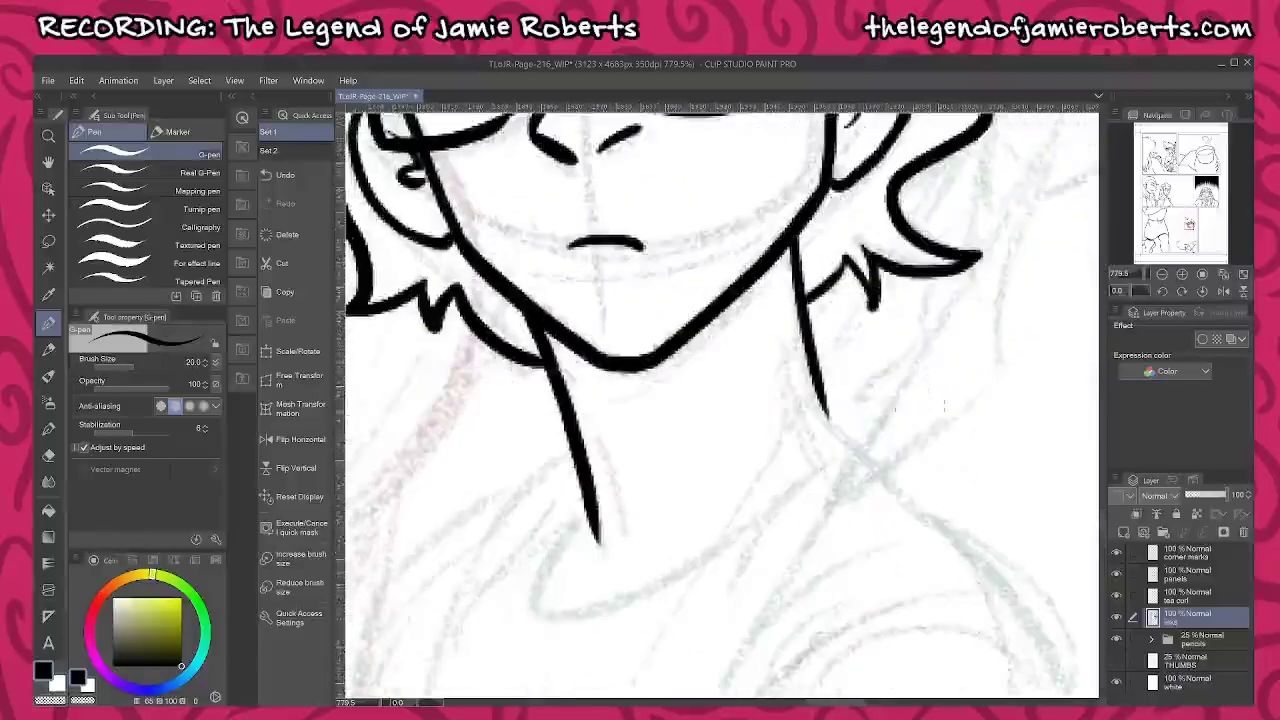
pyautogui.scroll(-1, 906, 508)
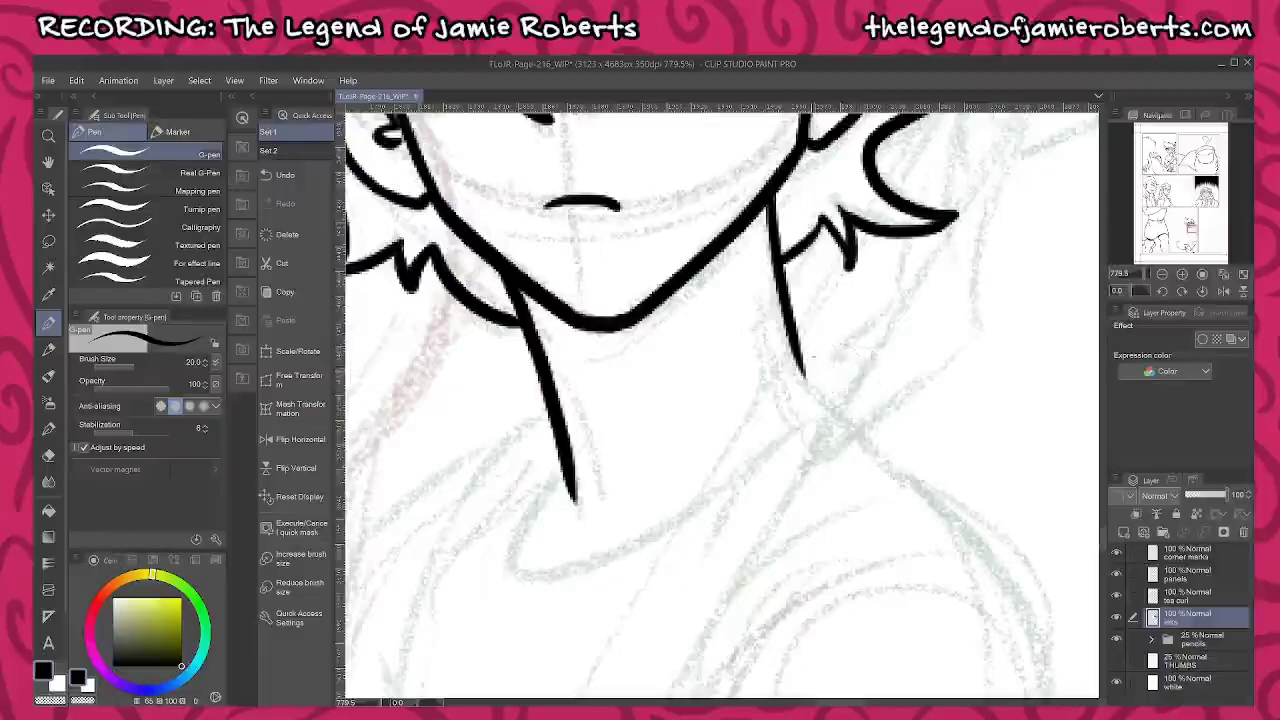
pyautogui.scroll(-6, 812, 356)
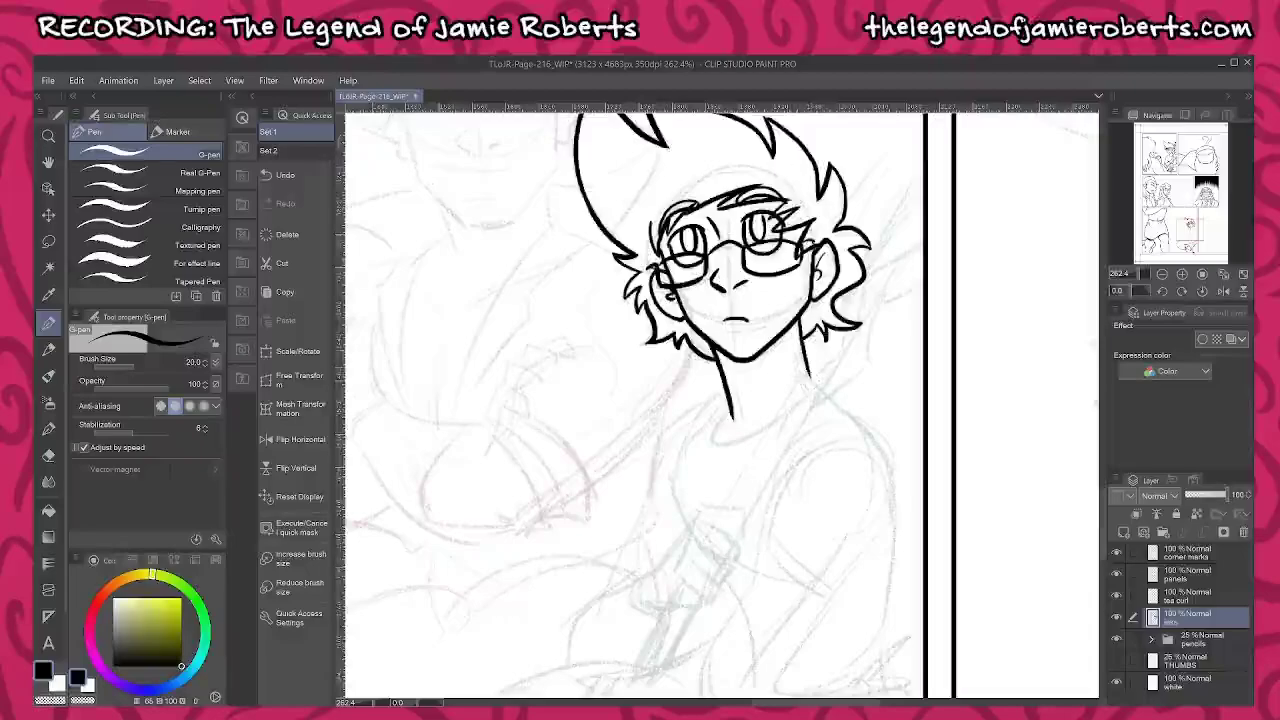
pyautogui.scroll(5, 720, 415)
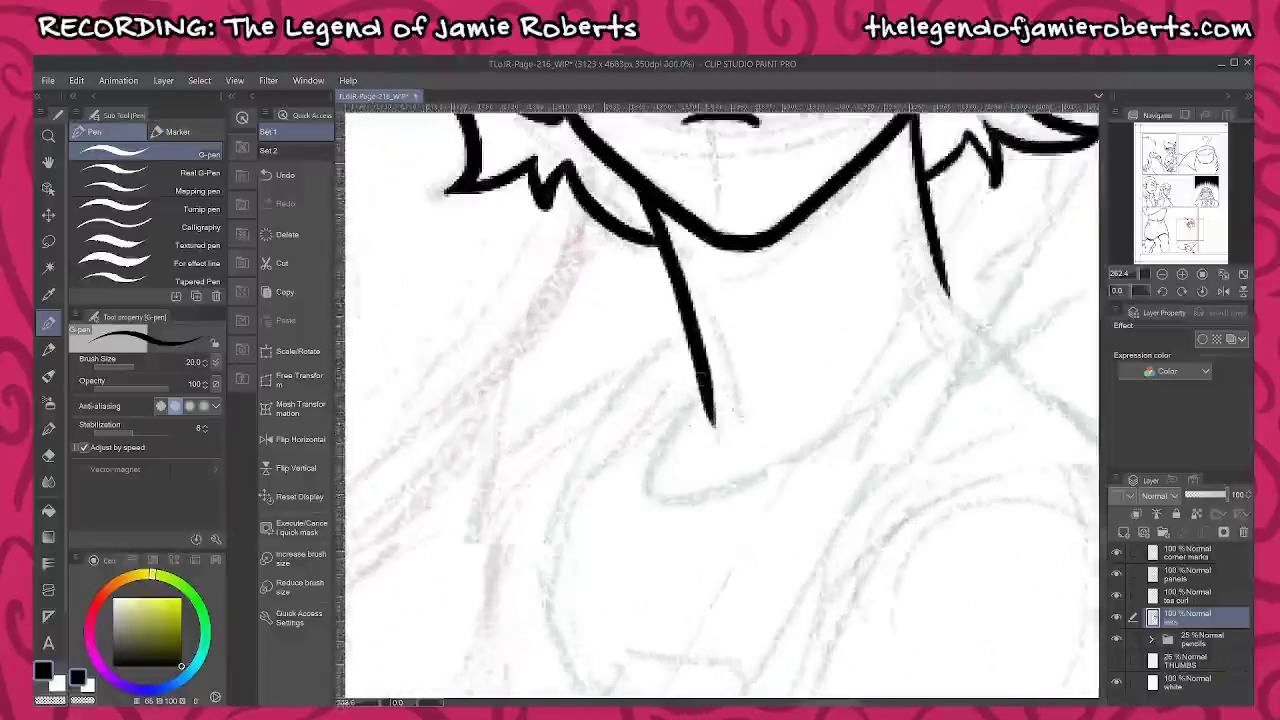
pyautogui.moveTo(704, 356)
pyautogui.mouseDown()
pyautogui.moveTo(678, 412)
pyautogui.moveTo(694, 498)
pyautogui.moveTo(812, 448)
pyautogui.mouseUp()
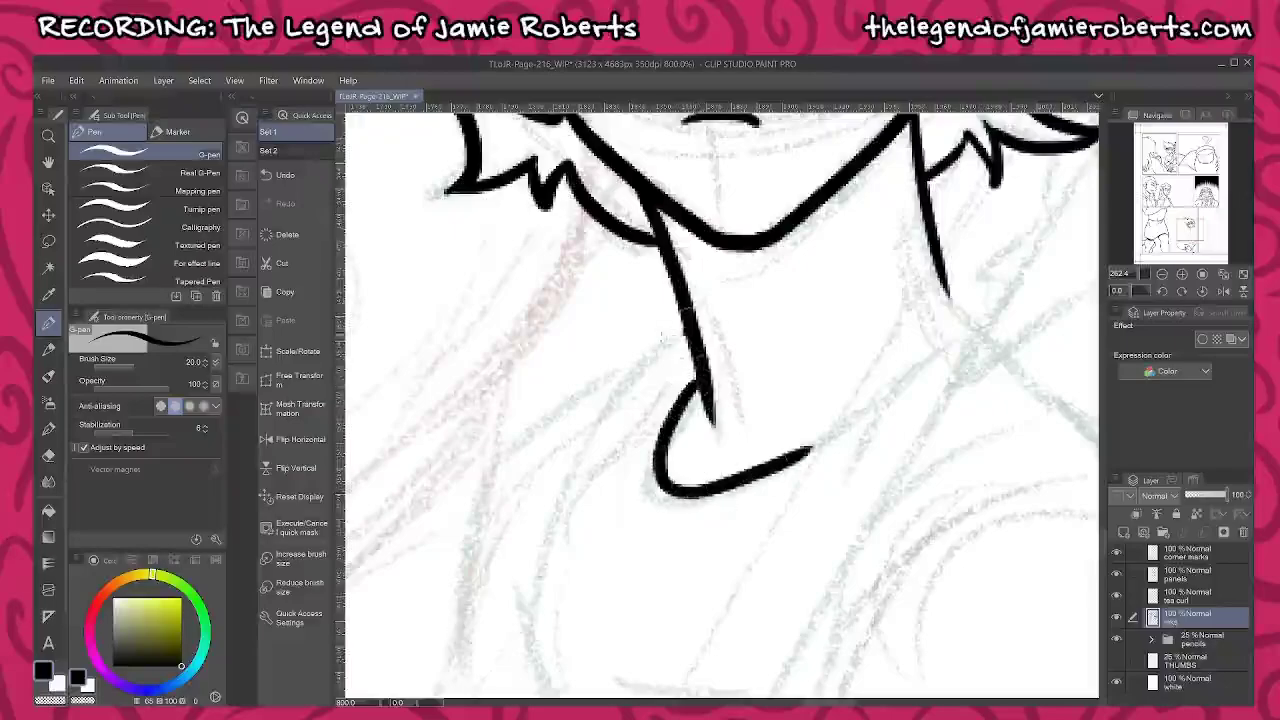
pyautogui.moveTo(688, 334)
pyautogui.mouseDown()
pyautogui.moveTo(580, 467)
pyautogui.moveTo(546, 635)
pyautogui.mouseUp()
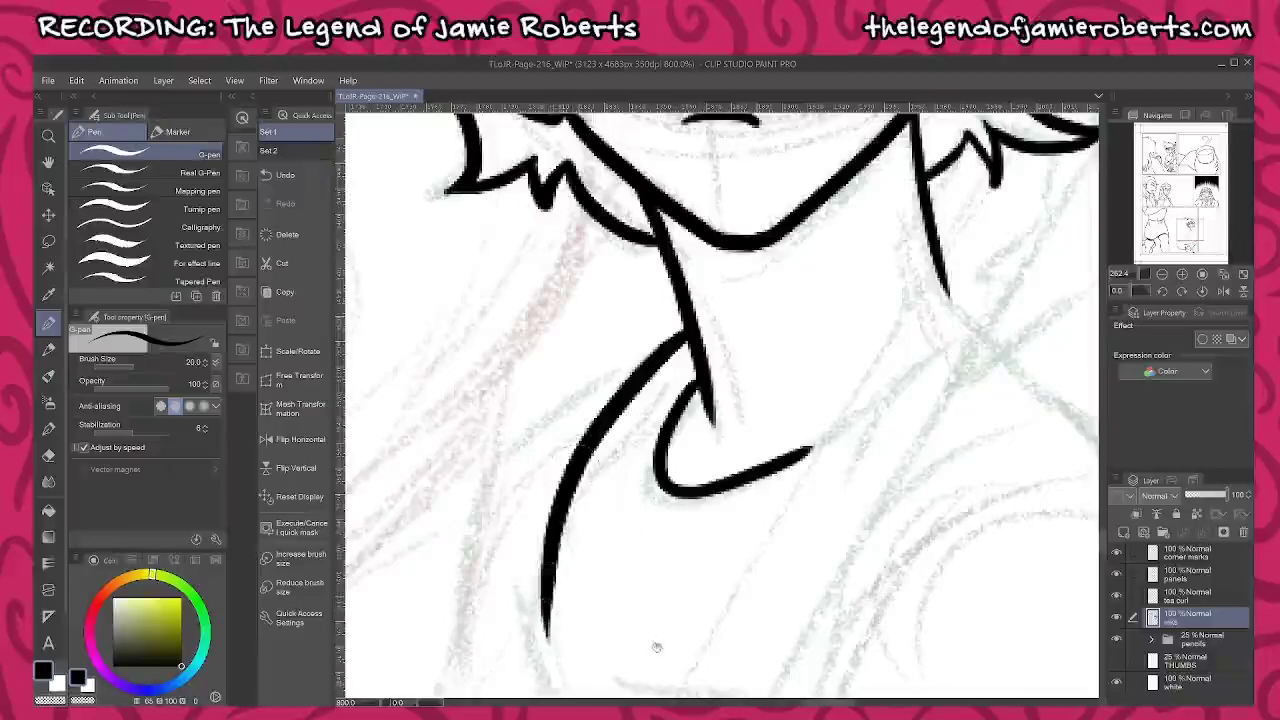
pyautogui.moveTo(657, 647); pyautogui.dragTo(603, 437)
pyautogui.moveTo(550, 325); pyautogui.dragTo(532, 462)
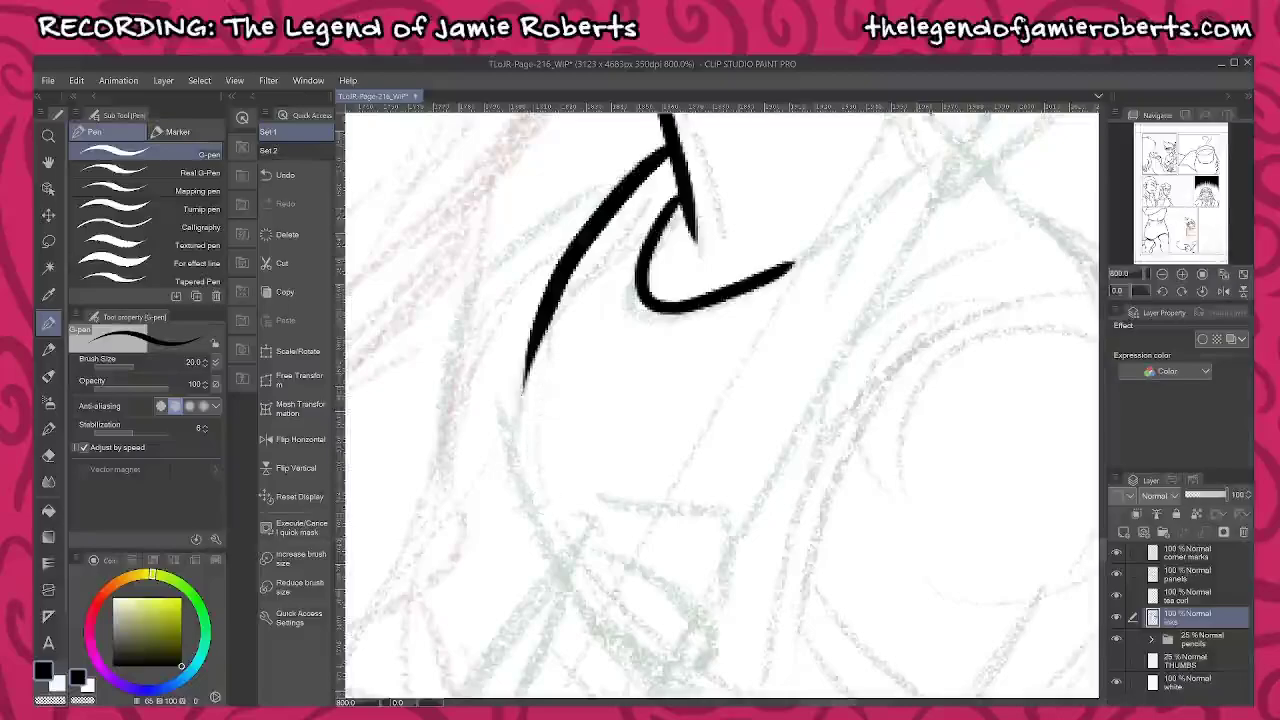
pyautogui.moveTo(528, 360)
pyautogui.mouseDown()
pyautogui.moveTo(512, 440)
pyautogui.moveTo(556, 576)
pyautogui.mouseUp()
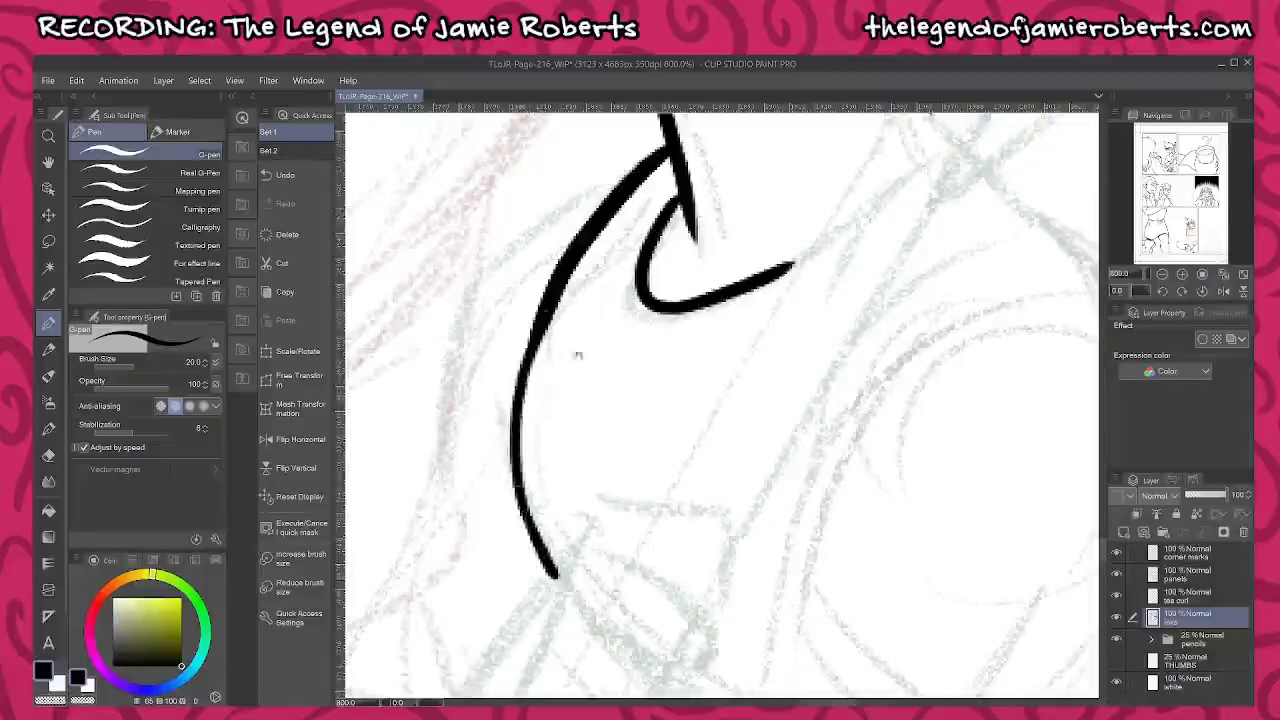
# Ink the left shoulder and upper arm, the bent forearm's upper edge and the back of the raised hand
pyautogui.moveTo(577, 355); pyautogui.dragTo(702, 363)
pyautogui.moveTo(790, 160)
pyautogui.mouseDown()
pyautogui.moveTo(690, 230)
pyautogui.moveTo(576, 364)
pyautogui.moveTo(558, 488)
pyautogui.moveTo(621, 374)
pyautogui.mouseUp()
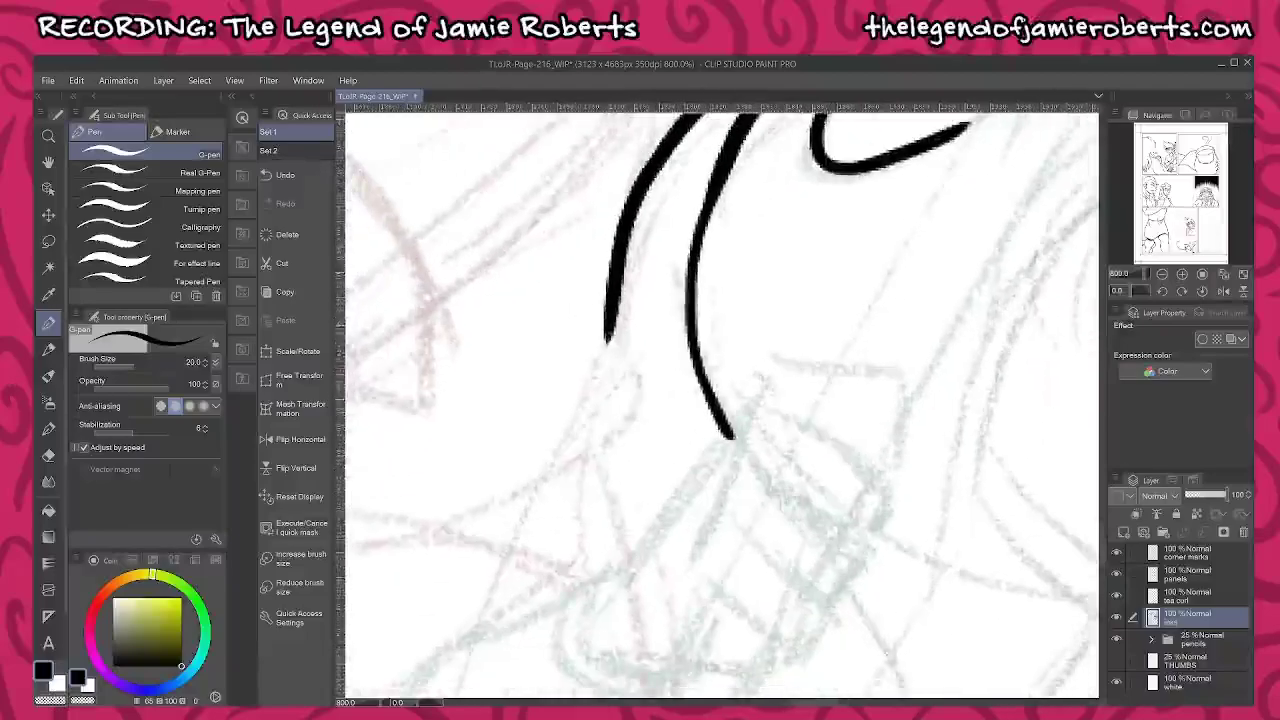
pyautogui.moveTo(630, 312)
pyautogui.mouseDown()
pyautogui.moveTo(567, 392)
pyautogui.moveTo(457, 638)
pyautogui.mouseUp()
pyautogui.moveTo(619, 520)
pyautogui.mouseDown()
pyautogui.moveTo(643, 357)
pyautogui.moveTo(700, 255)
pyautogui.mouseUp()
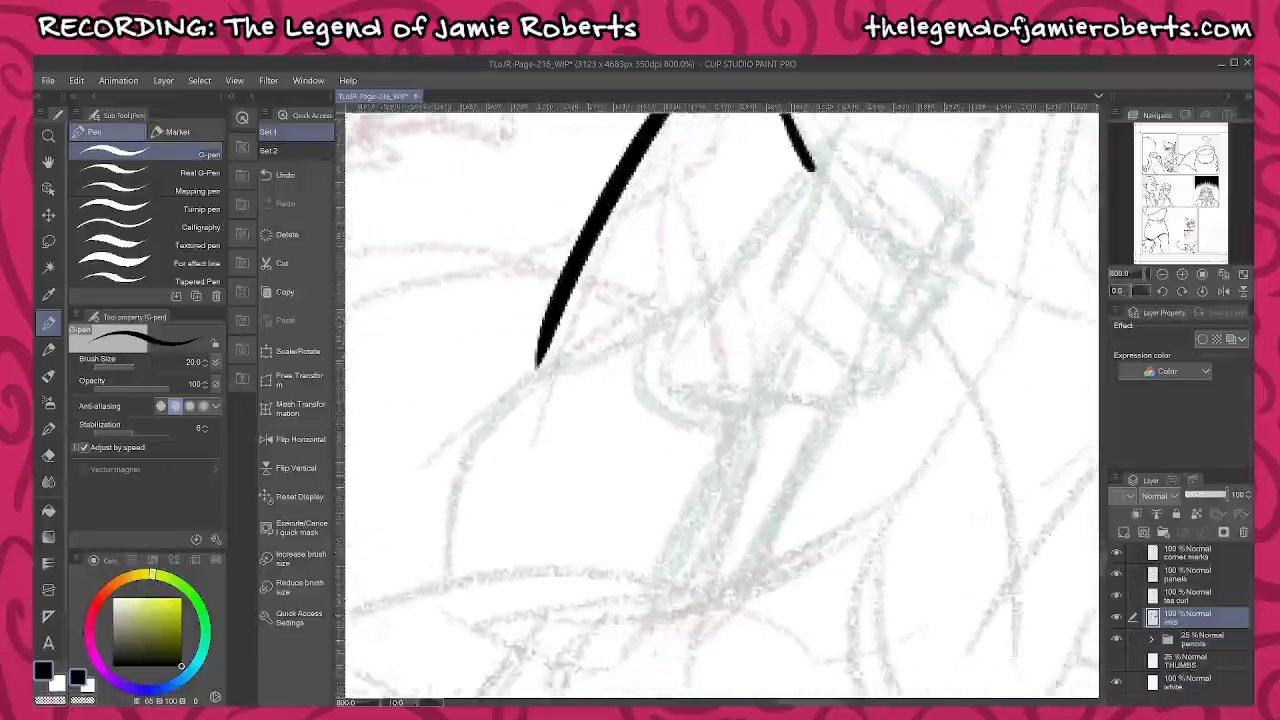
pyautogui.moveTo(443, 585)
pyautogui.mouseDown()
pyautogui.moveTo(482, 430)
pyautogui.moveTo(712, 300)
pyautogui.moveTo(617, 440)
pyautogui.mouseUp()
pyautogui.moveTo(748, 272); pyautogui.dragTo(582, 480)
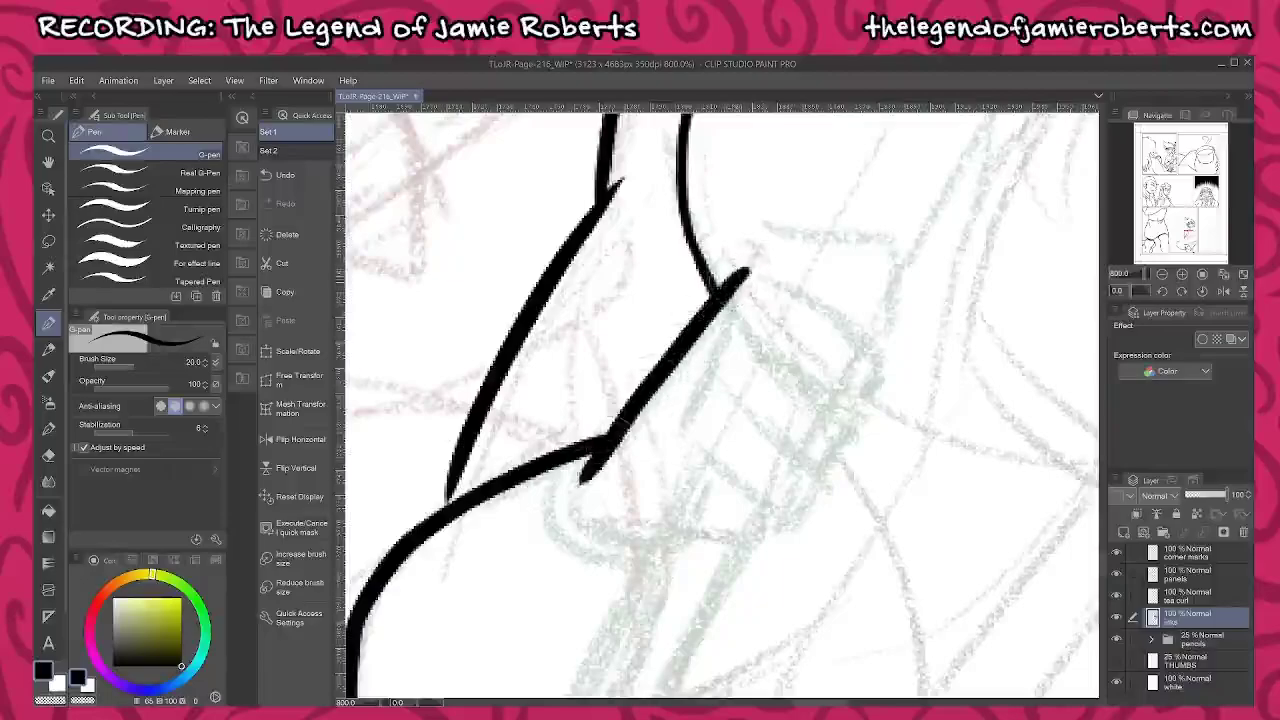
# Ink the fist's knuckle outline, the lines separating the curled fingers, the heel of the hand and the thumb tip
pyautogui.moveTo(742, 268)
pyautogui.mouseDown()
pyautogui.moveTo(774, 242)
pyautogui.moveTo(876, 244)
pyautogui.moveTo(897, 338)
pyautogui.mouseUp()
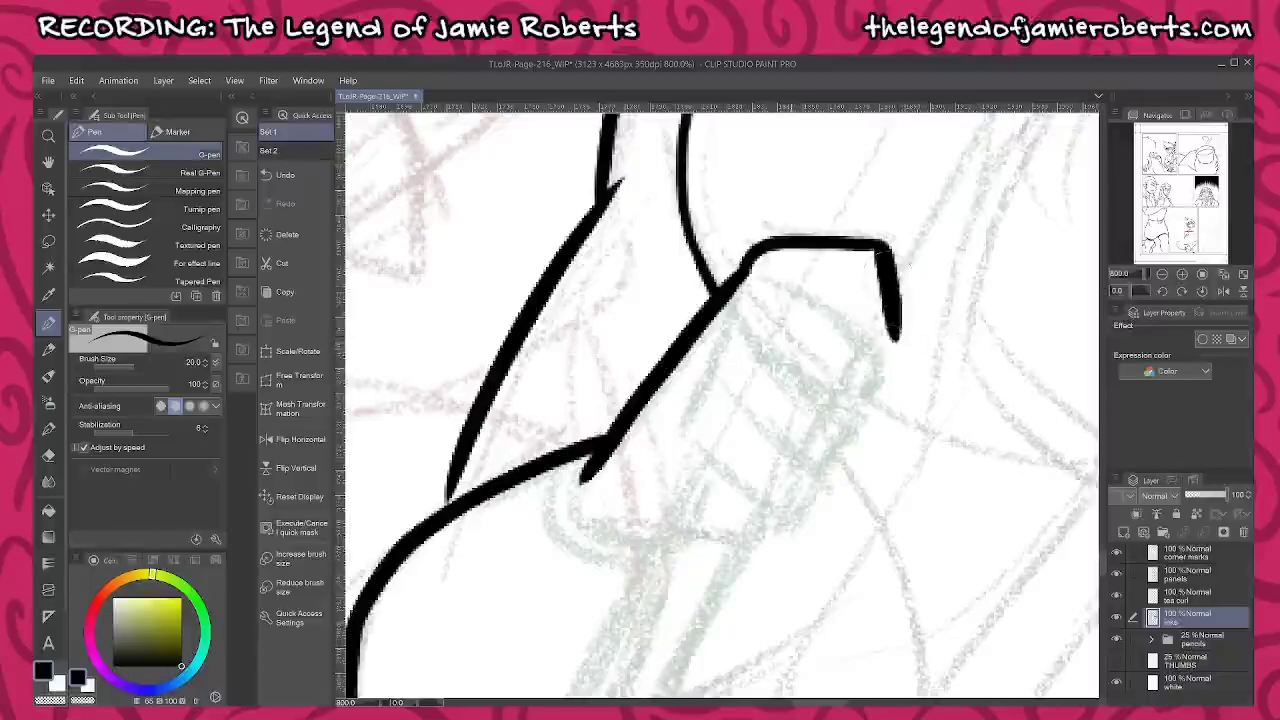
pyautogui.moveTo(768, 292)
pyautogui.mouseDown()
pyautogui.moveTo(876, 352)
pyautogui.moveTo(860, 408)
pyautogui.mouseUp()
pyautogui.moveTo(752, 342)
pyautogui.mouseDown()
pyautogui.moveTo(856, 420)
pyautogui.moveTo(828, 479)
pyautogui.mouseUp()
pyautogui.moveTo(728, 399)
pyautogui.mouseDown()
pyautogui.moveTo(825, 480)
pyautogui.moveTo(790, 531)
pyautogui.mouseUp()
pyautogui.moveTo(686, 462)
pyautogui.mouseDown()
pyautogui.moveTo(778, 518)
pyautogui.moveTo(752, 561)
pyautogui.mouseUp()
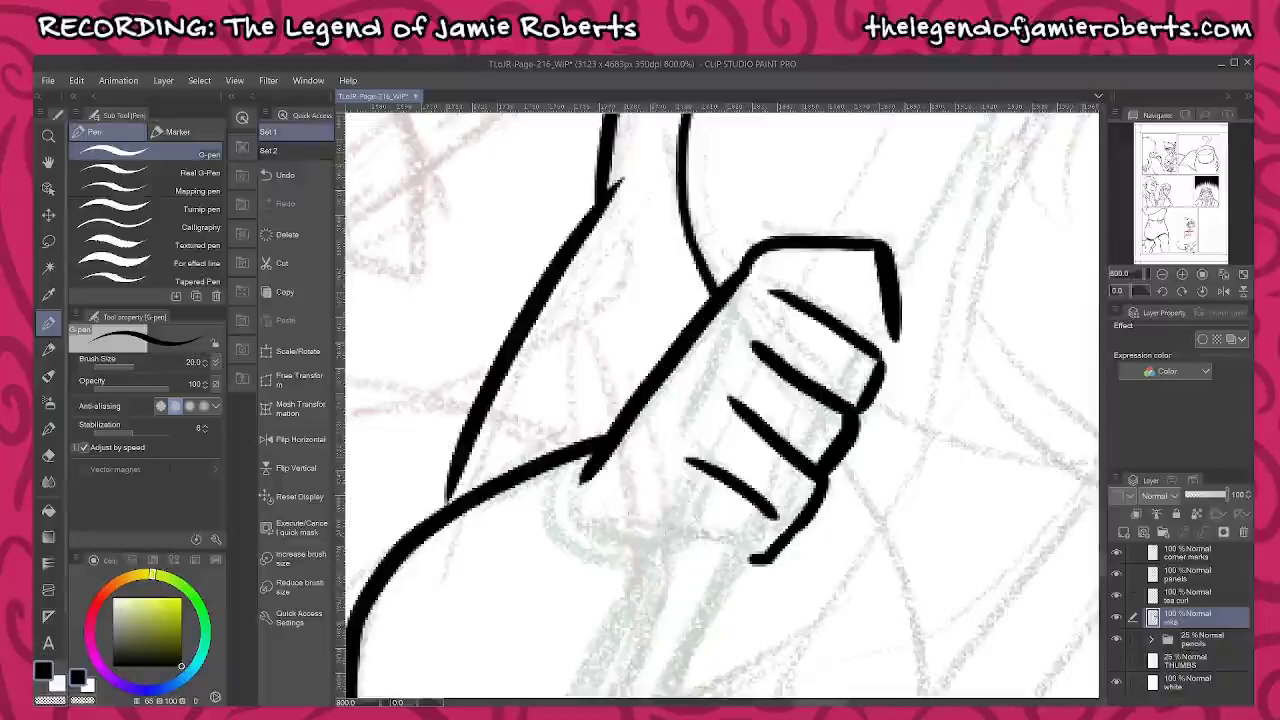
pyautogui.moveTo(584, 524); pyautogui.dragTo(657, 547)
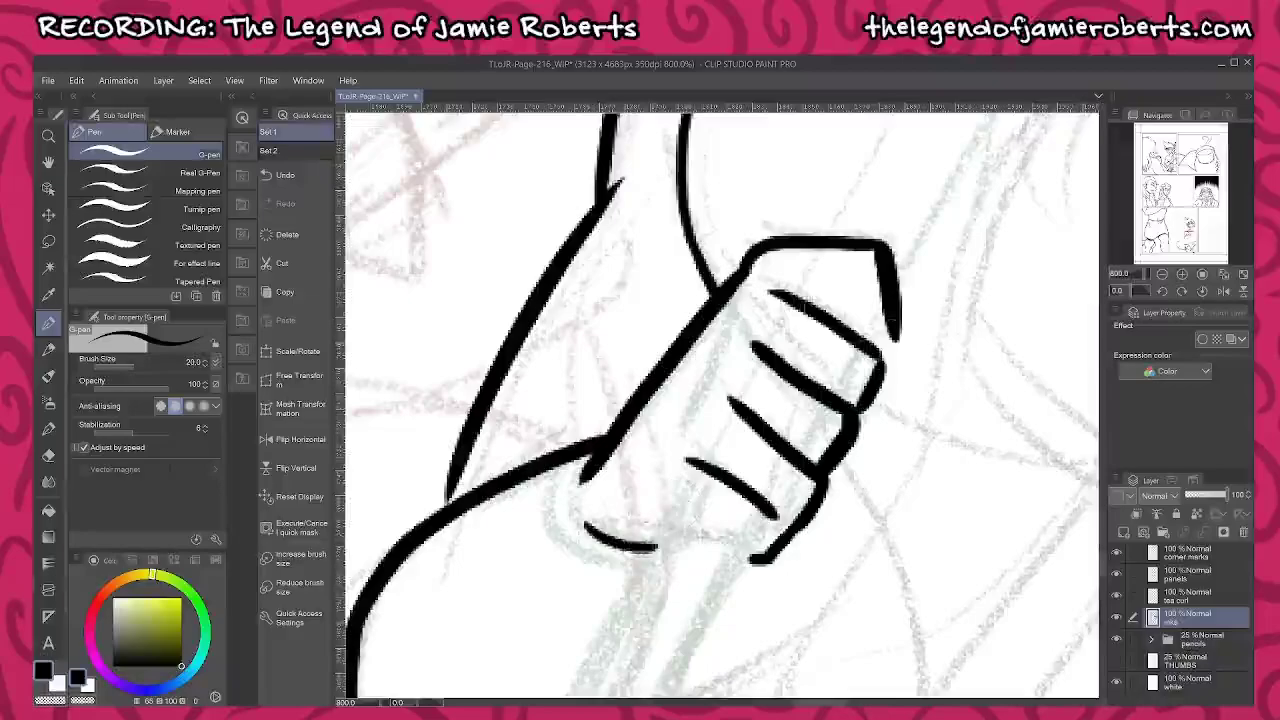
pyautogui.moveTo(812, 304)
pyautogui.mouseDown()
pyautogui.moveTo(842, 304)
pyautogui.moveTo(850, 331)
pyautogui.moveTo(883, 354)
pyautogui.mouseUp()
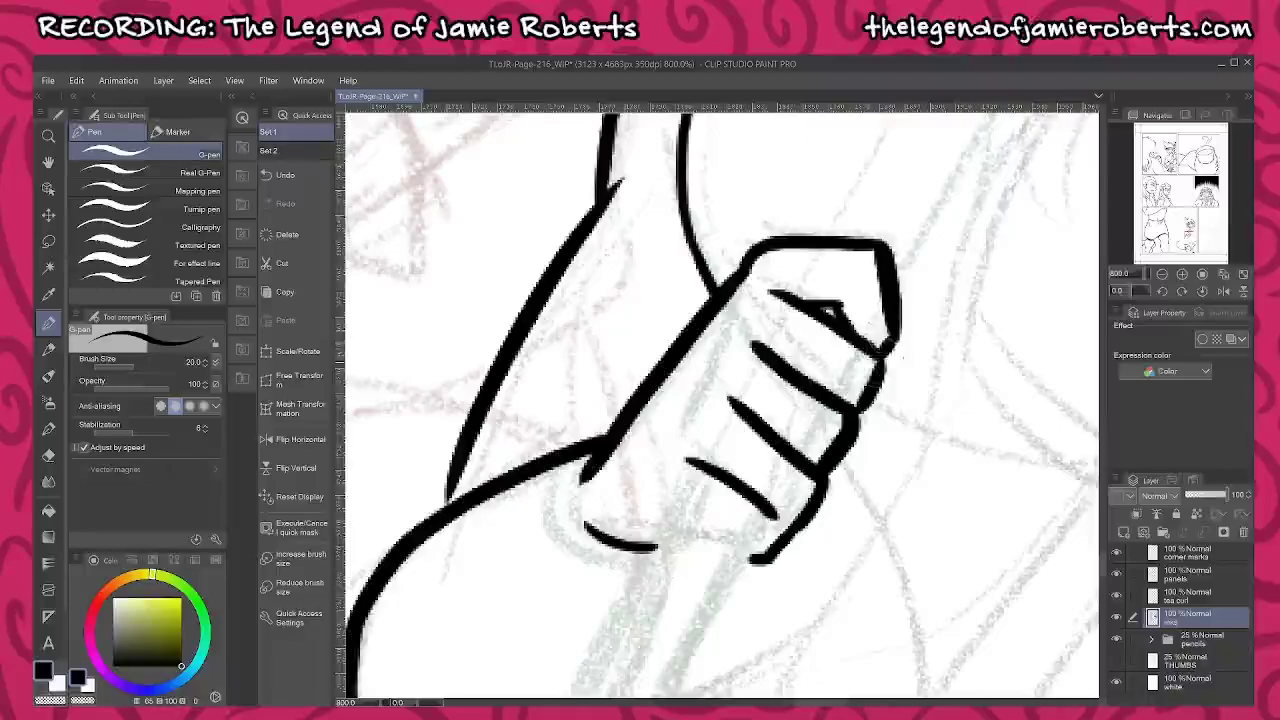
# Add a new layer above the inks layer and dim the inks layer to 60% opacity
pyautogui.scroll(-6, 889, 457)
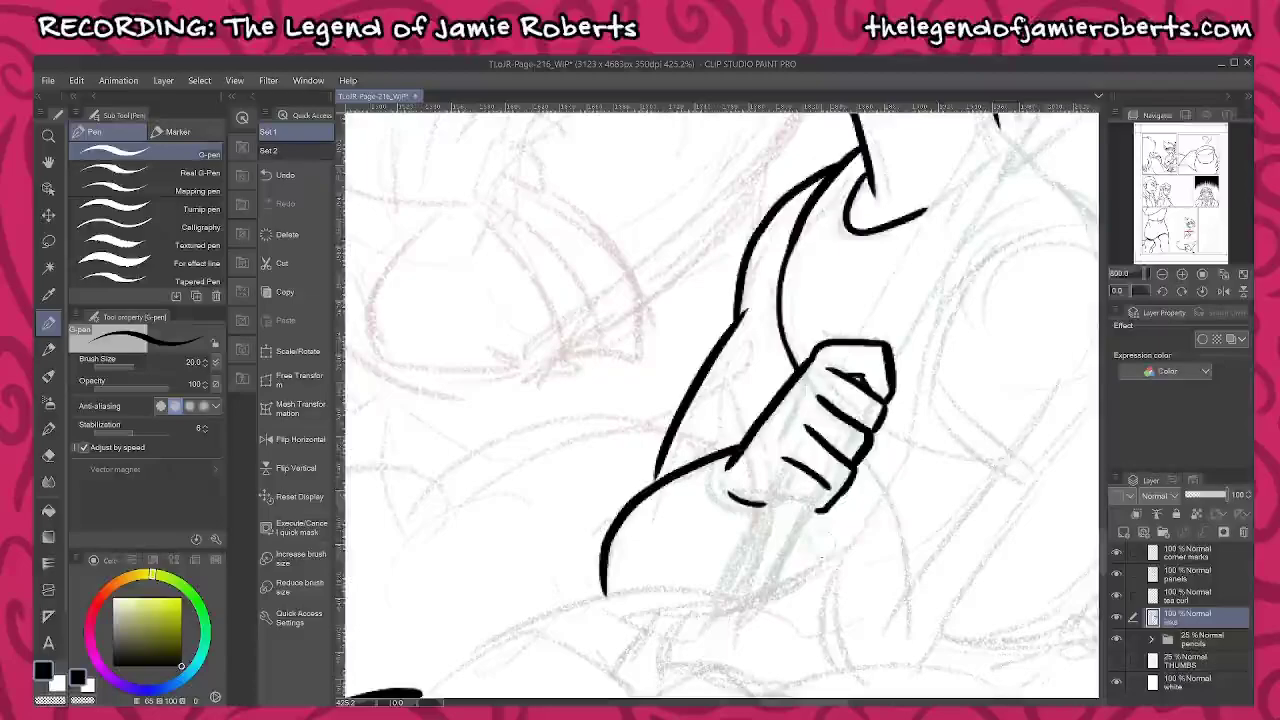
pyautogui.moveTo(977, 409); pyautogui.dragTo(856, 412)
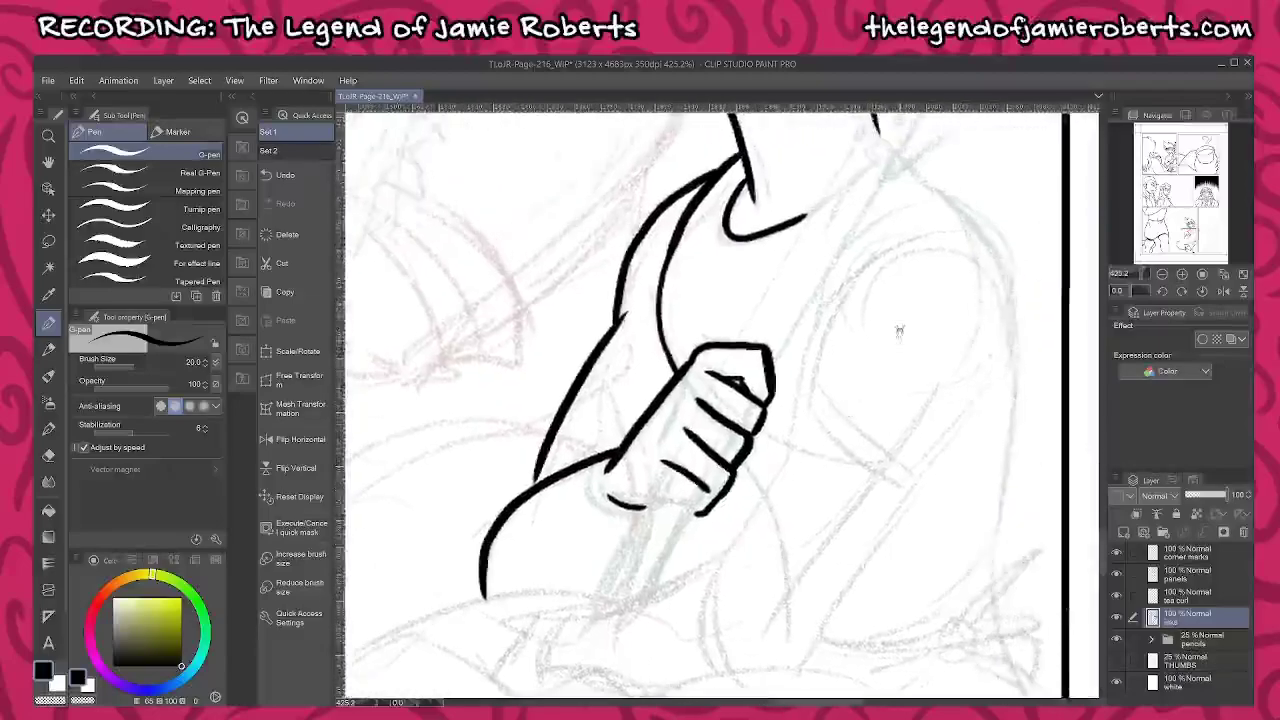
pyautogui.moveTo(899, 328); pyautogui.dragTo(895, 346)
pyautogui.scroll(-3, 882, 385)
pyautogui.scroll(-6, 884, 384)
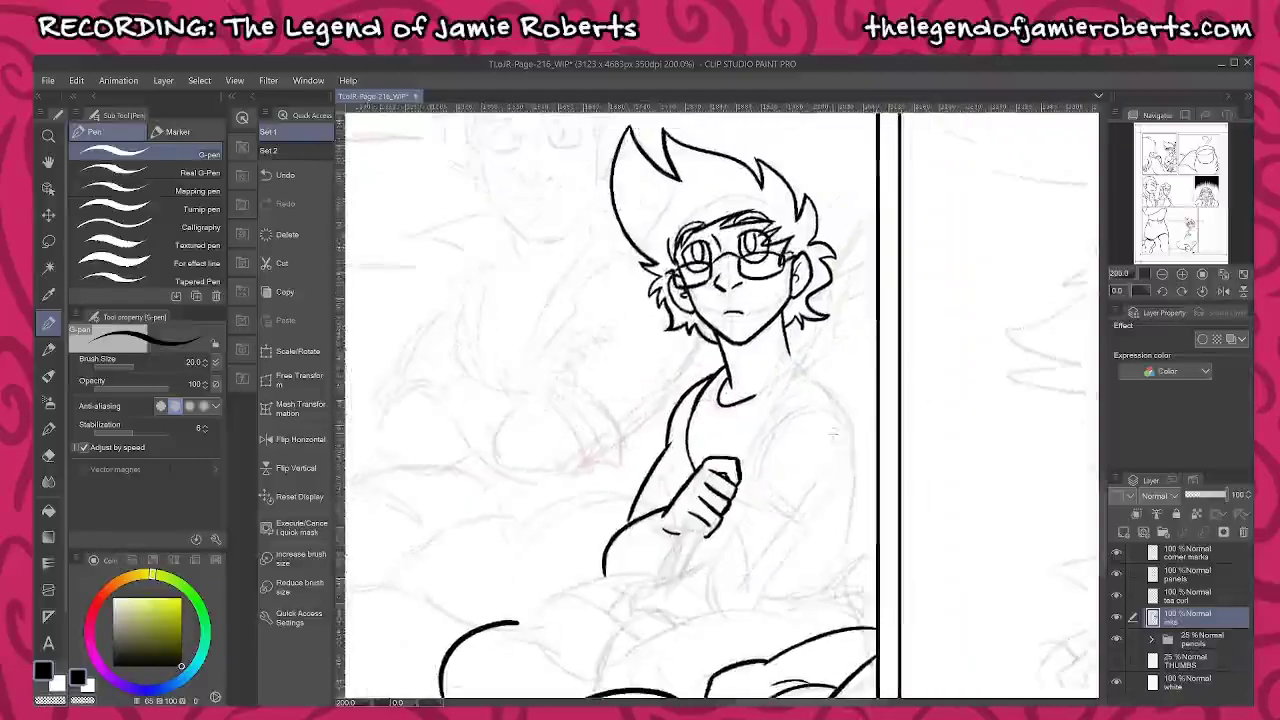
pyautogui.hotkey('ctrl', 'shift', 'n')
pyautogui.click(1199, 639)
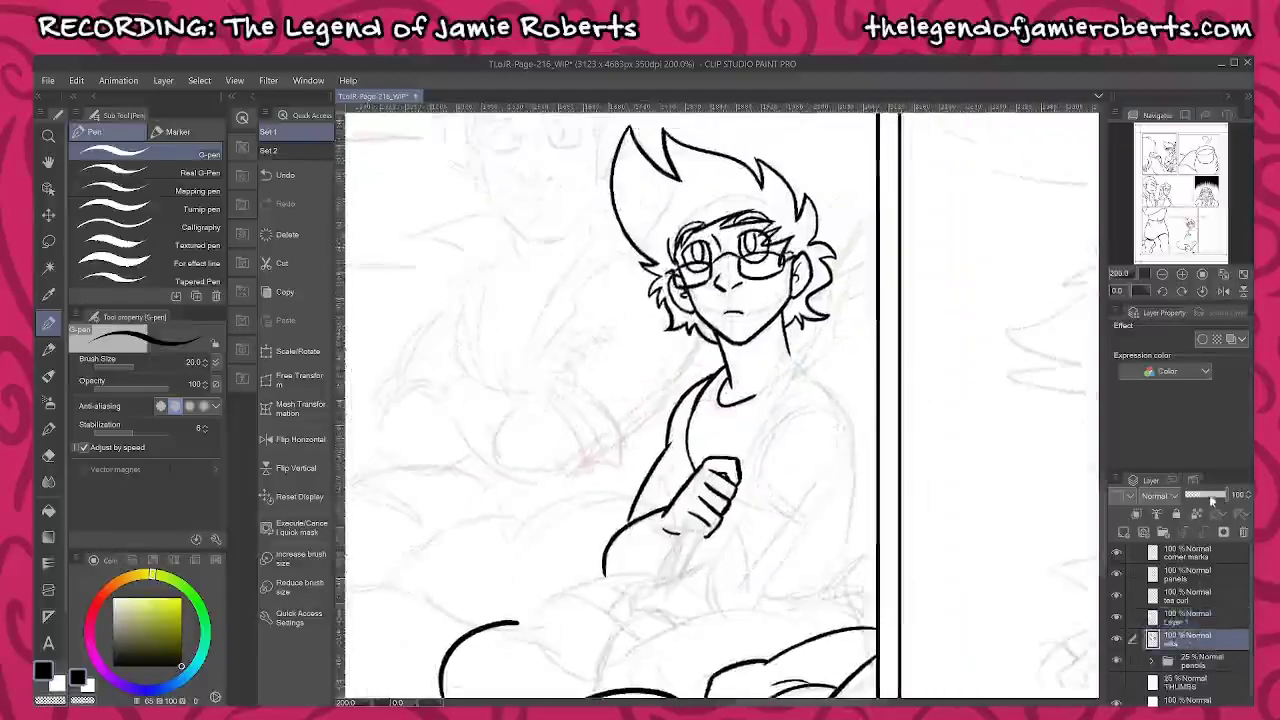
pyautogui.moveTo(1212, 499); pyautogui.dragTo(1197, 496)
pyautogui.click(1188, 617)
# Draw the staff as two parallel diagonal straight lines, brush size 7, from the panel's right border through the fist to just below it
pyautogui.press('u')
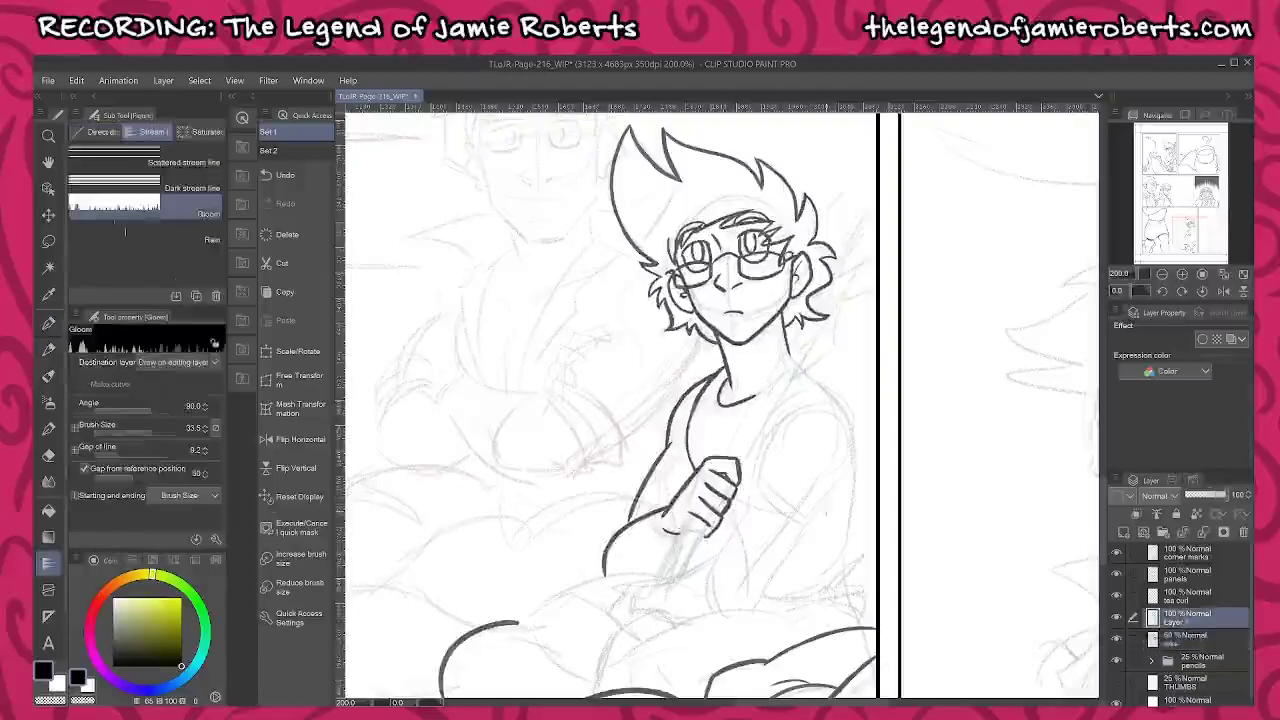
pyautogui.click(101, 131)
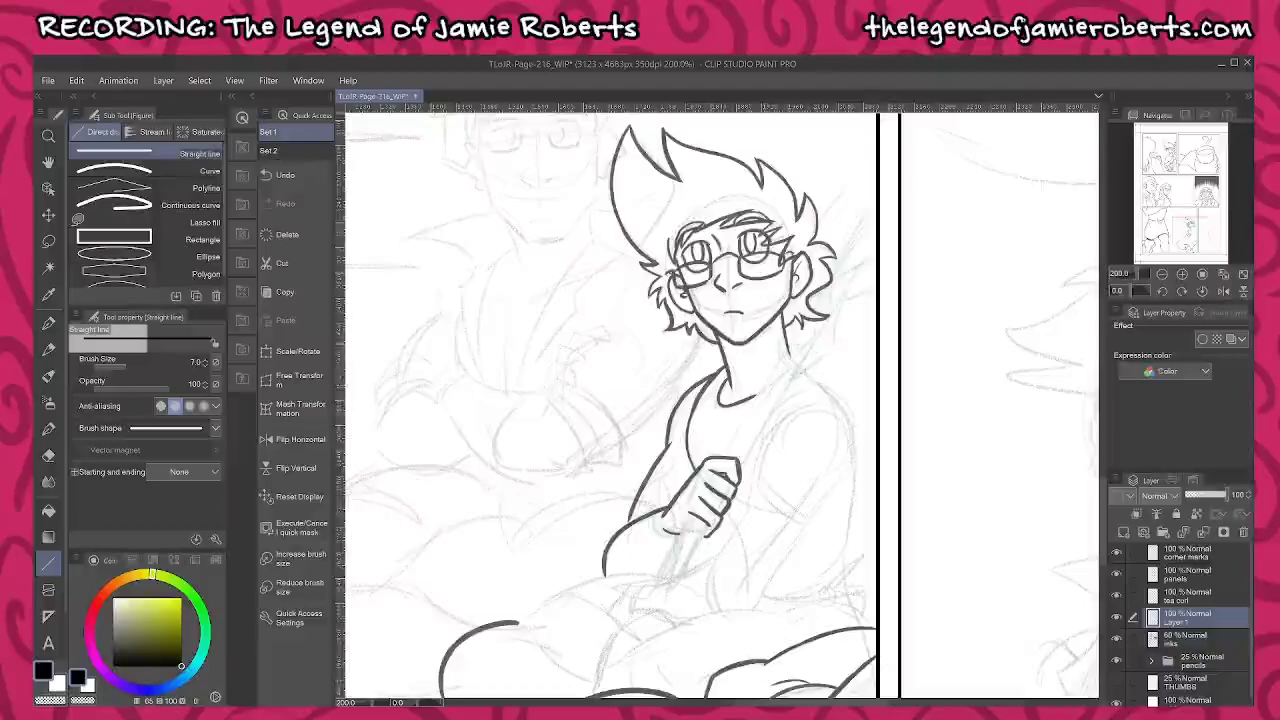
pyautogui.moveTo(876, 242); pyautogui.dragTo(678, 573)
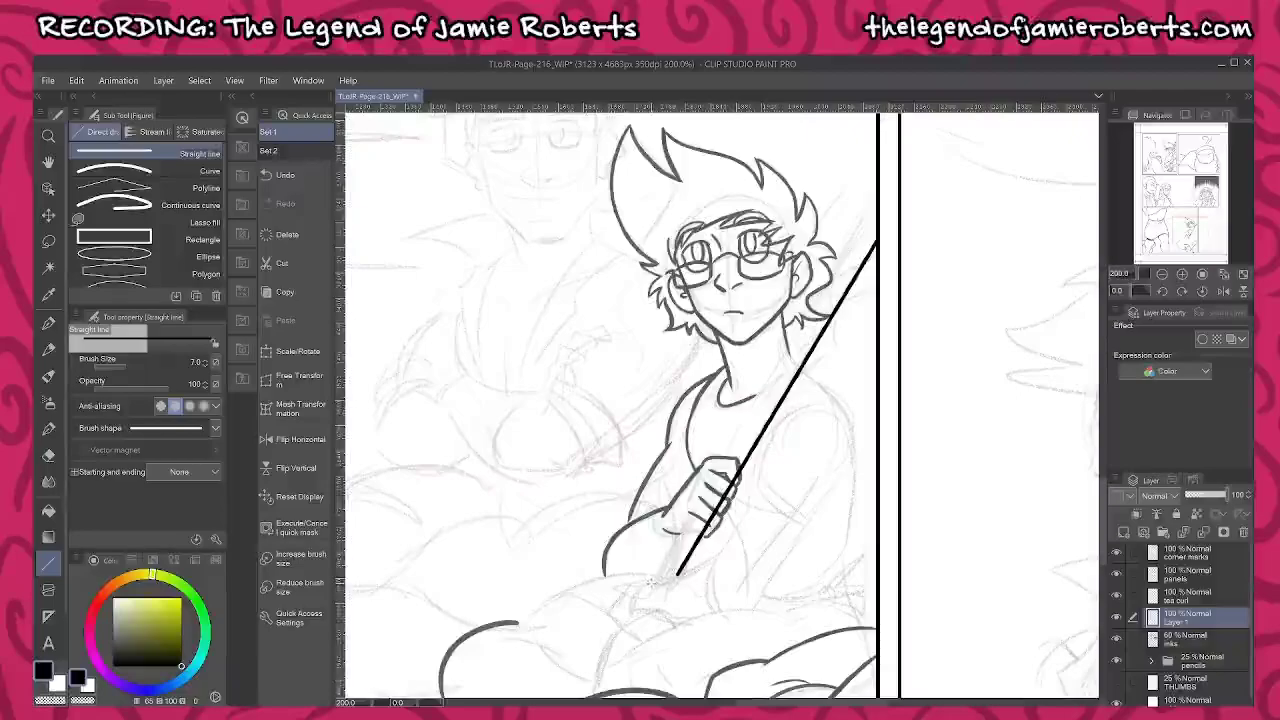
pyautogui.moveTo(650, 582); pyautogui.dragTo(876, 198)
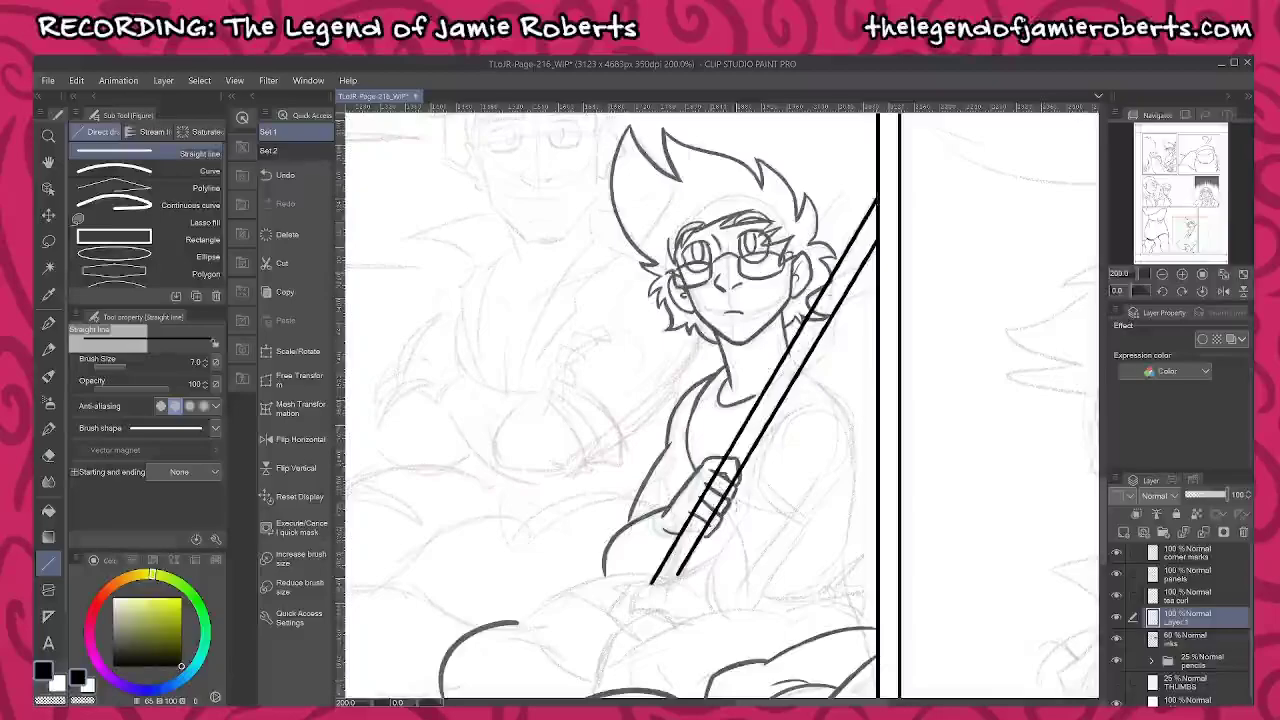
# Erase both staff lines where they cross the fist, so the fingers overlap the staff
pyautogui.scroll(12, 716, 515)
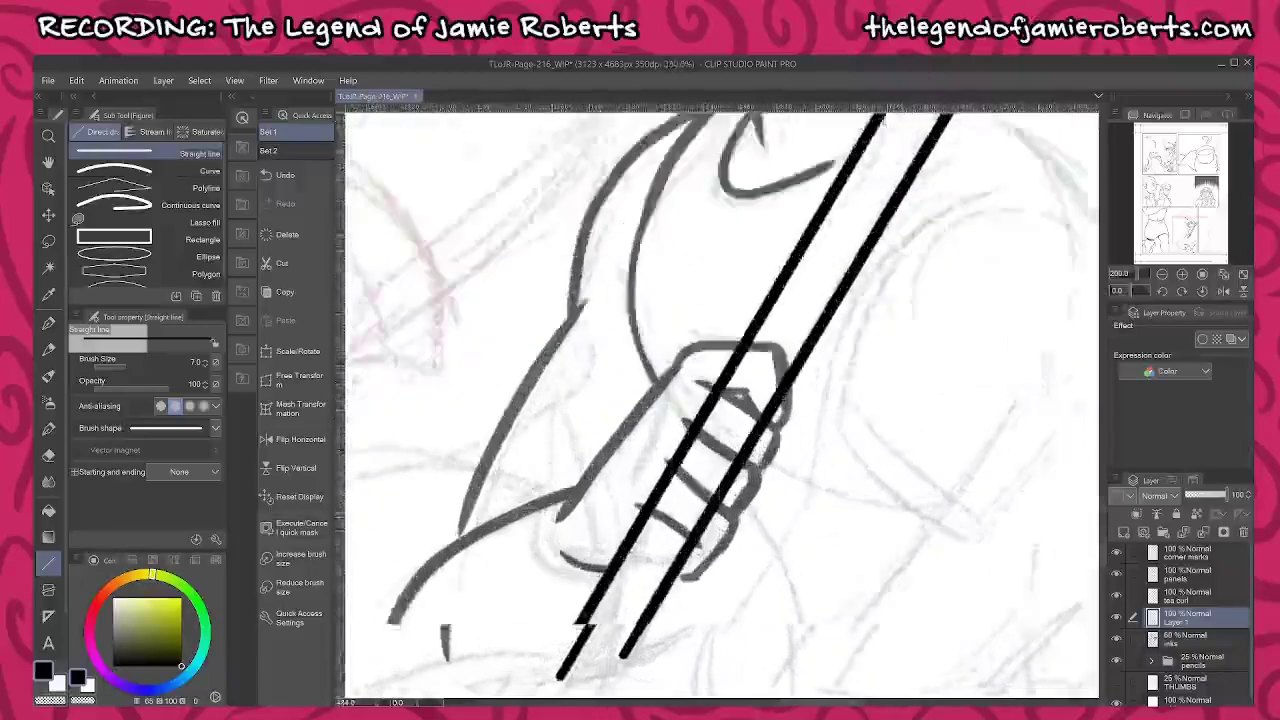
pyautogui.moveTo(616, 510); pyautogui.dragTo(638, 494)
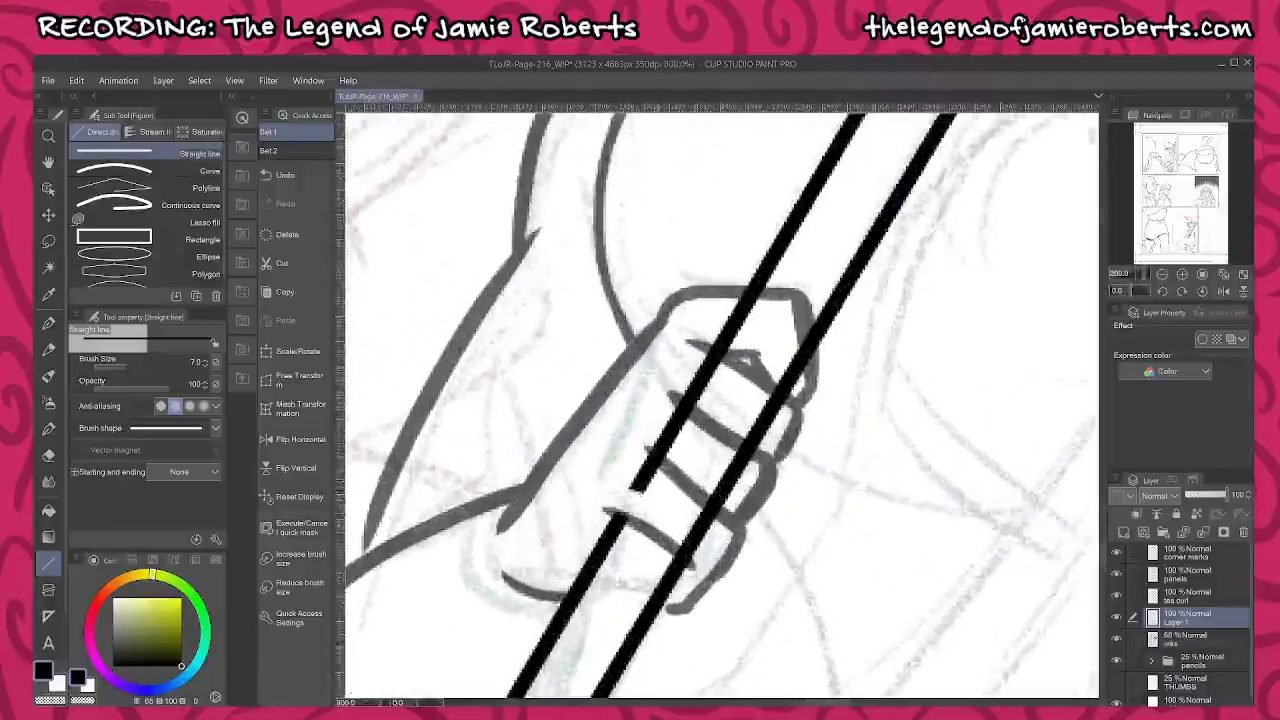
pyautogui.moveTo(700, 534)
pyautogui.mouseDown()
pyautogui.moveTo(684, 556)
pyautogui.moveTo(692, 516)
pyautogui.moveTo(732, 484)
pyautogui.moveTo(808, 340)
pyautogui.mouseUp()
pyautogui.moveTo(770, 292)
pyautogui.mouseDown()
pyautogui.moveTo(712, 350)
pyautogui.moveTo(662, 462)
pyautogui.moveTo(632, 494)
pyautogui.mouseUp()
pyautogui.scroll(-5, 693, 403)
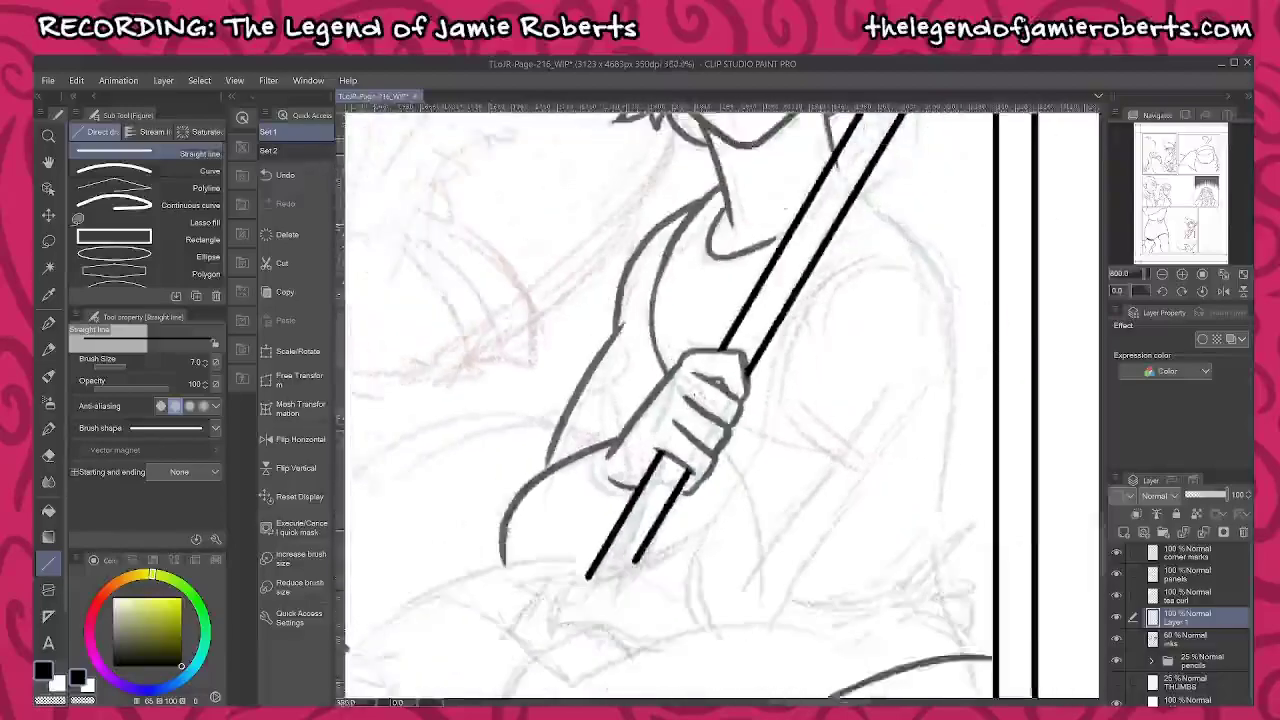
# Erase the staff's upper line where it passes behind the curled hair below the right ear
pyautogui.moveTo(889, 298); pyautogui.dragTo(758, 658)
pyautogui.scroll(1, 722, 443)
pyautogui.scroll(4, 772, 410)
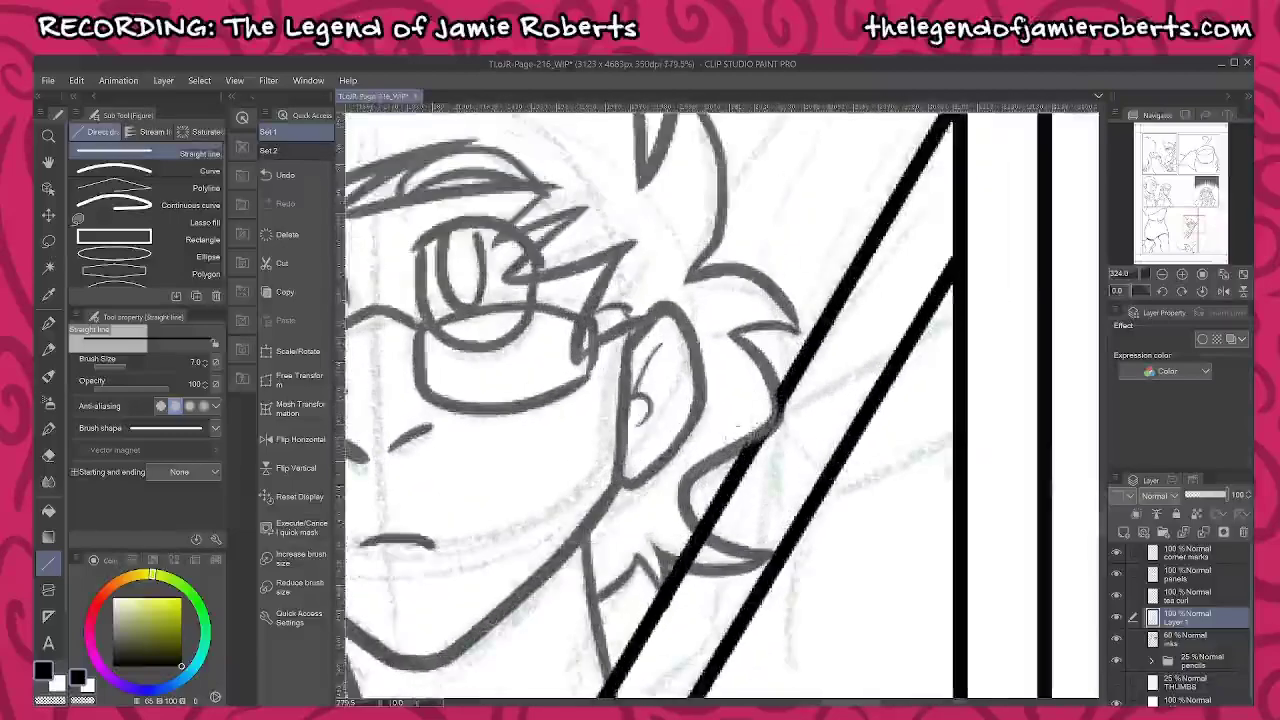
pyautogui.moveTo(704, 535); pyautogui.dragTo(665, 586)
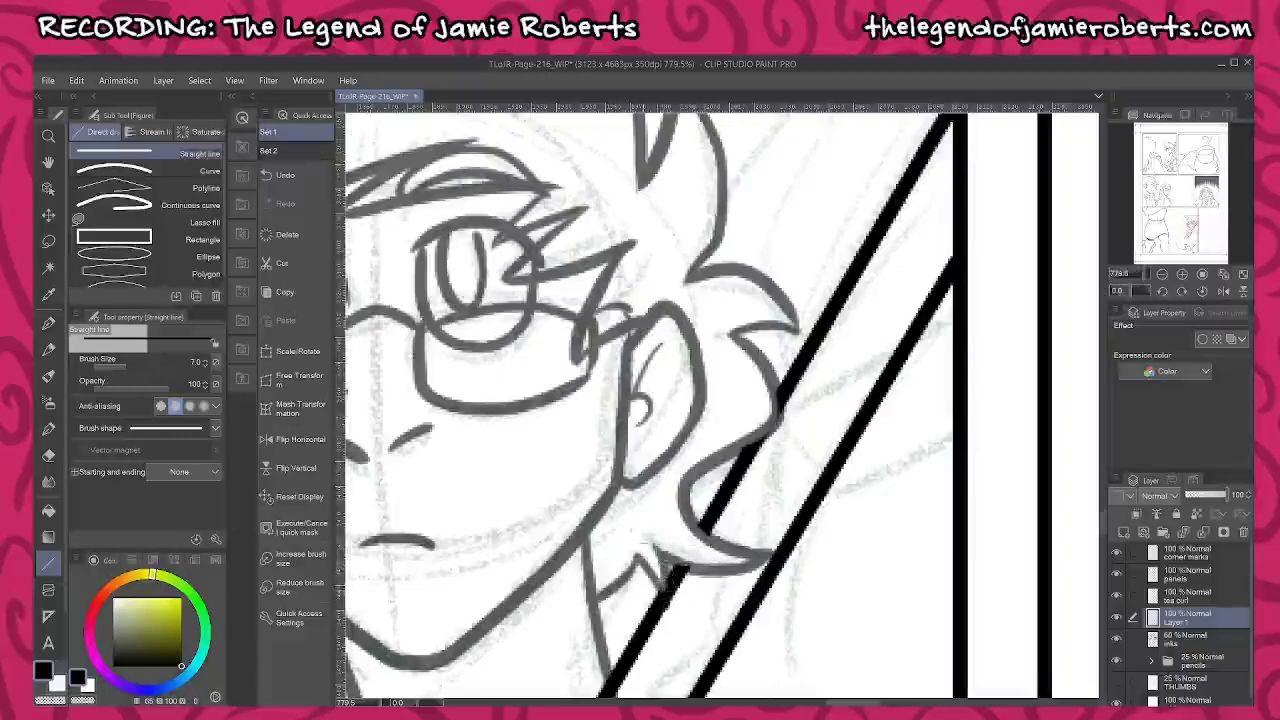
pyautogui.scroll(-1, 664, 588)
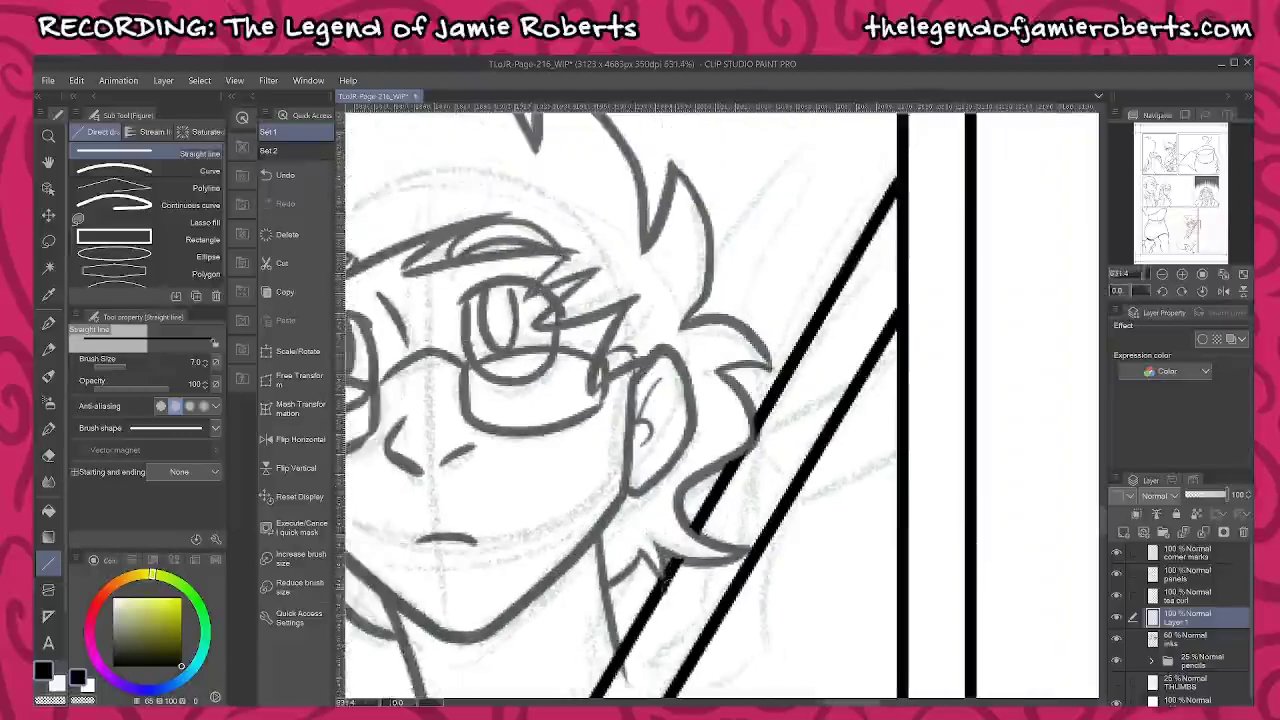
pyautogui.scroll(-2, 672, 599)
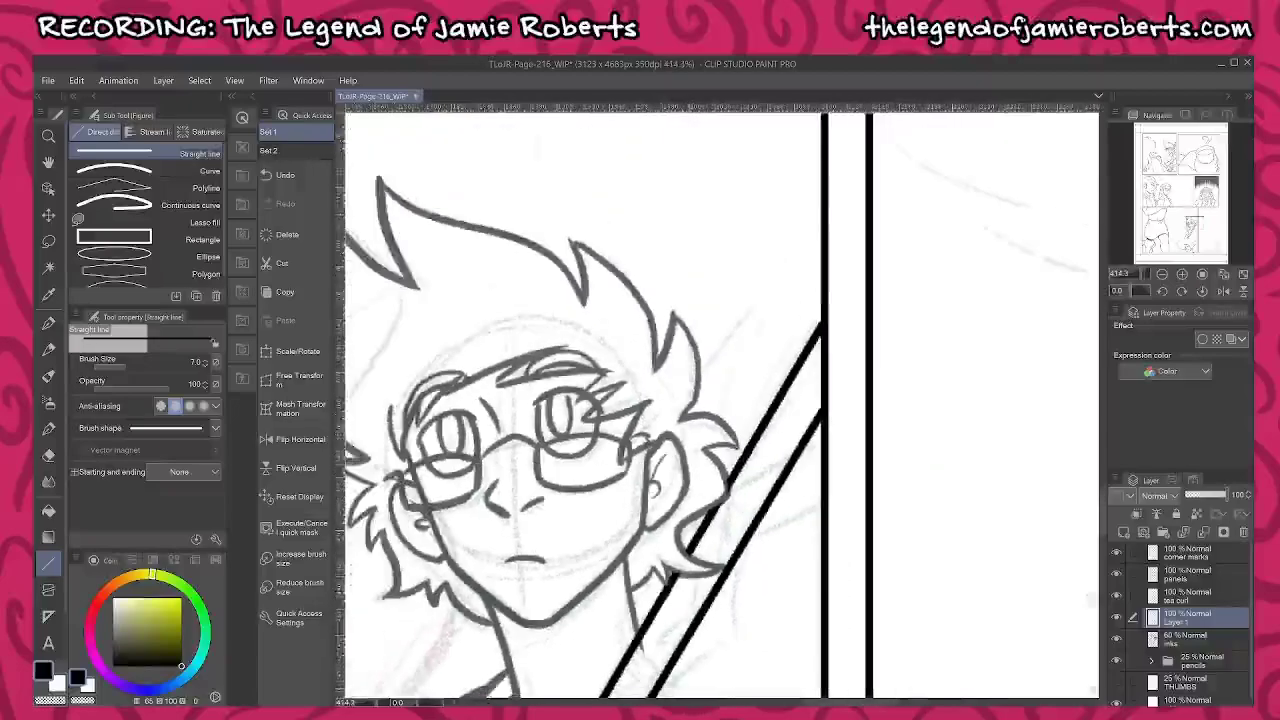
pyautogui.moveTo(780, 609); pyautogui.dragTo(823, 462)
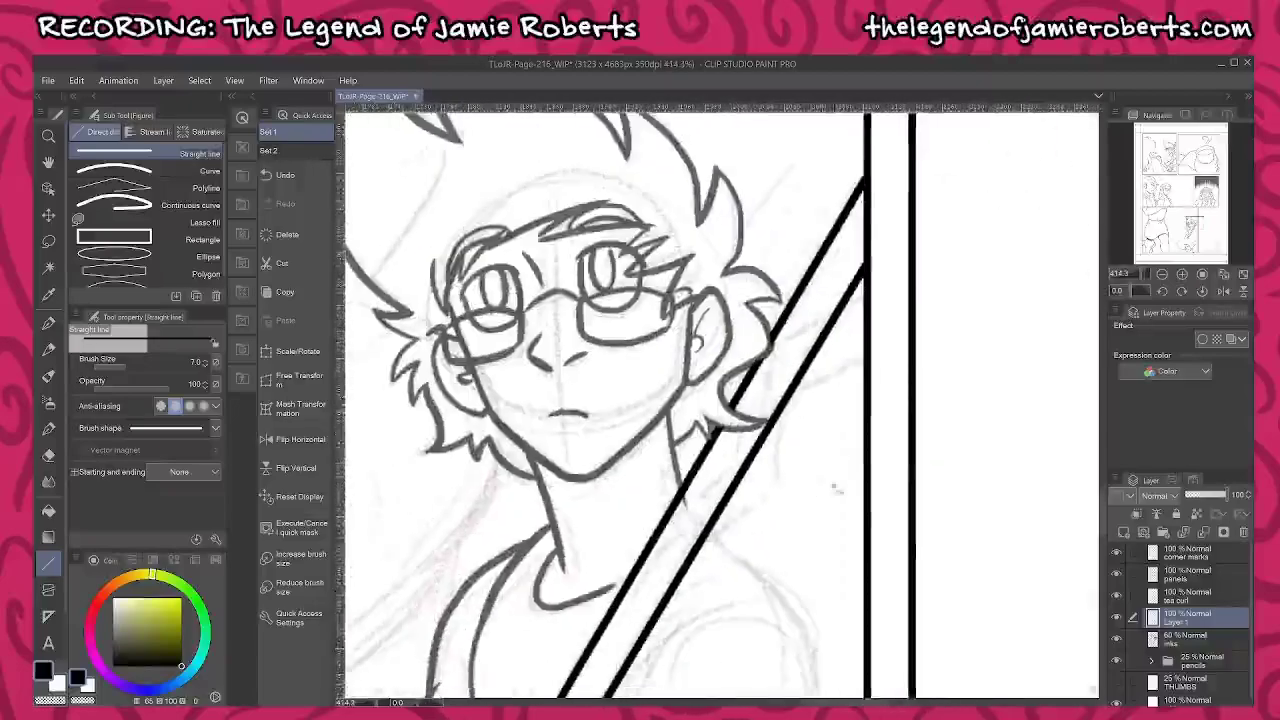
# Restore the inks layer to 100% opacity and merge the staff layer down into it
pyautogui.click(1189, 640)
pyautogui.moveTo(1203, 494); pyautogui.dragTo(1228, 494)
pyautogui.click(1204, 619)
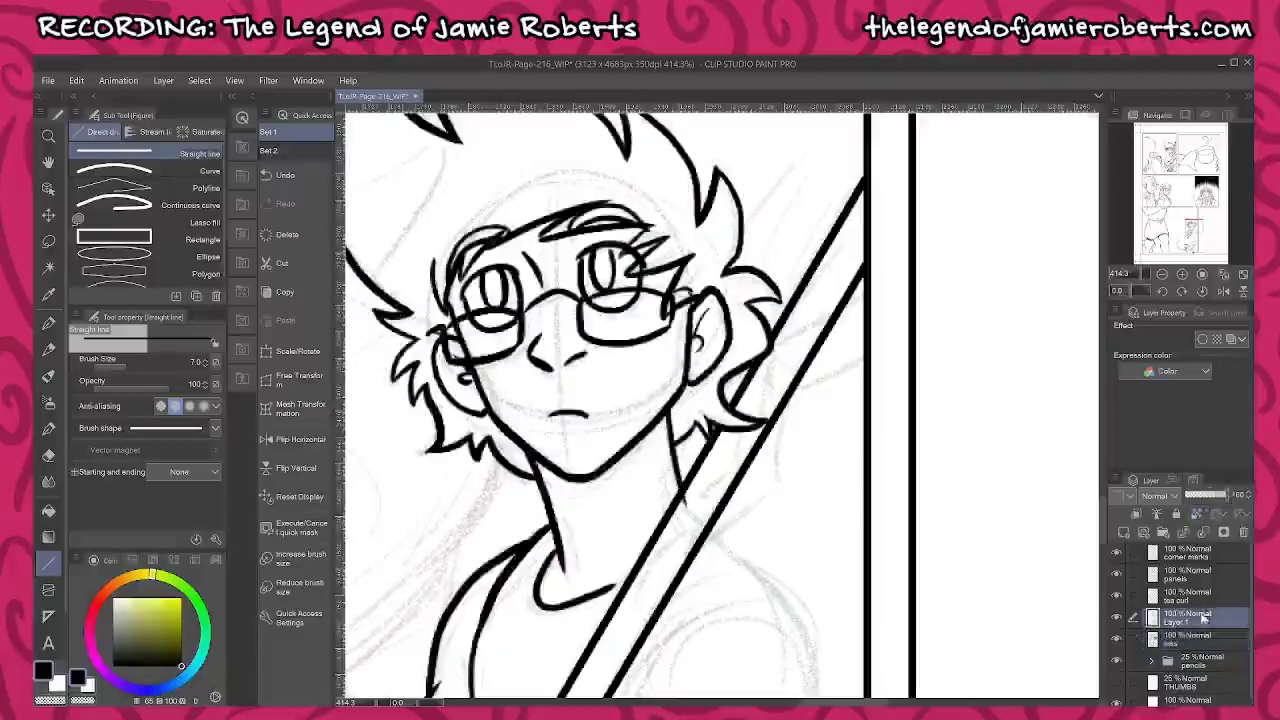
pyautogui.hotkey('ctrl', 'e')
# Add another layer above the inks, dim the inks layer to 47% opacity and switch to the G-pen
pyautogui.moveTo(802, 482); pyautogui.dragTo(889, 426)
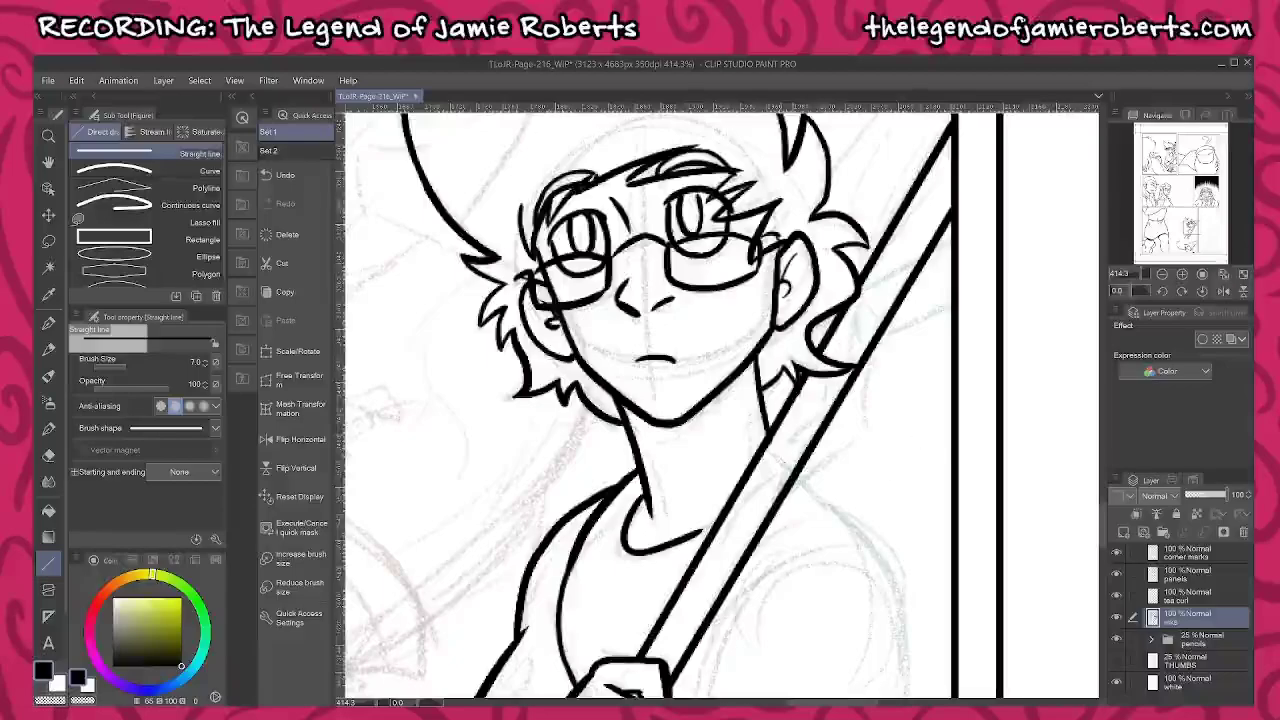
pyautogui.hotkey('ctrl', 'shift', 'n')
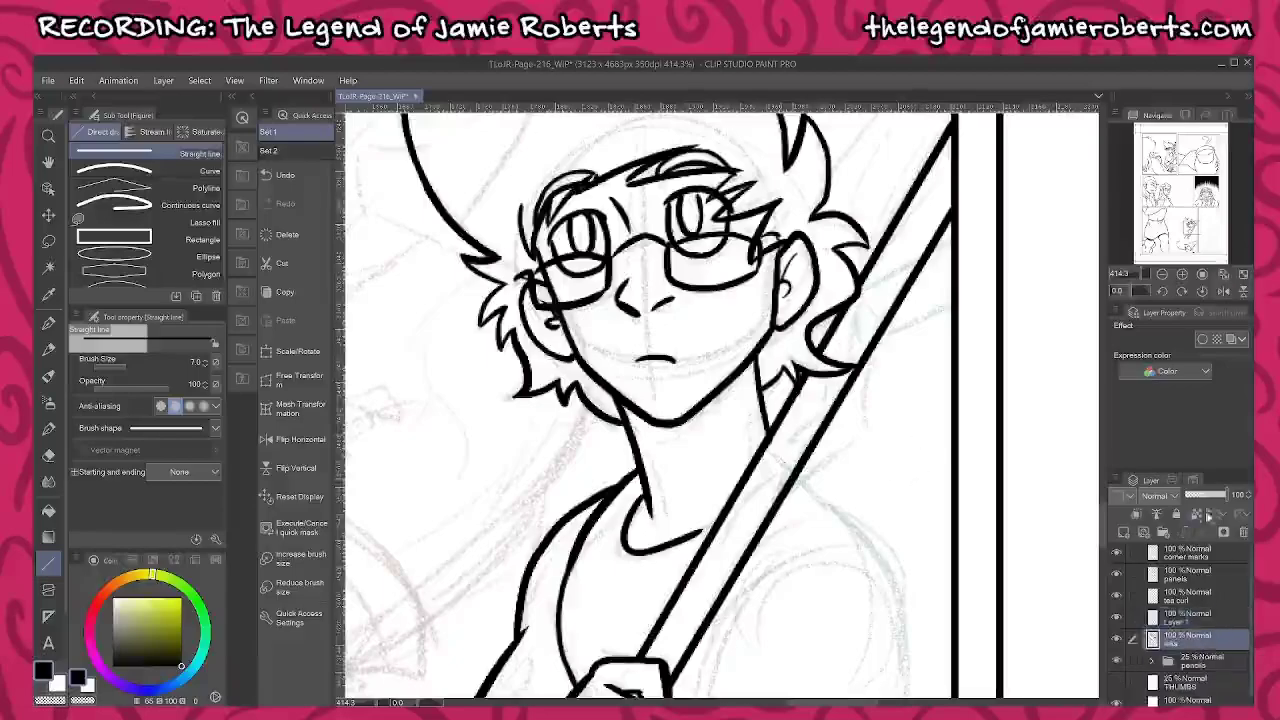
pyautogui.moveTo(1207, 499); pyautogui.dragTo(1203, 497)
pyautogui.click(1190, 617)
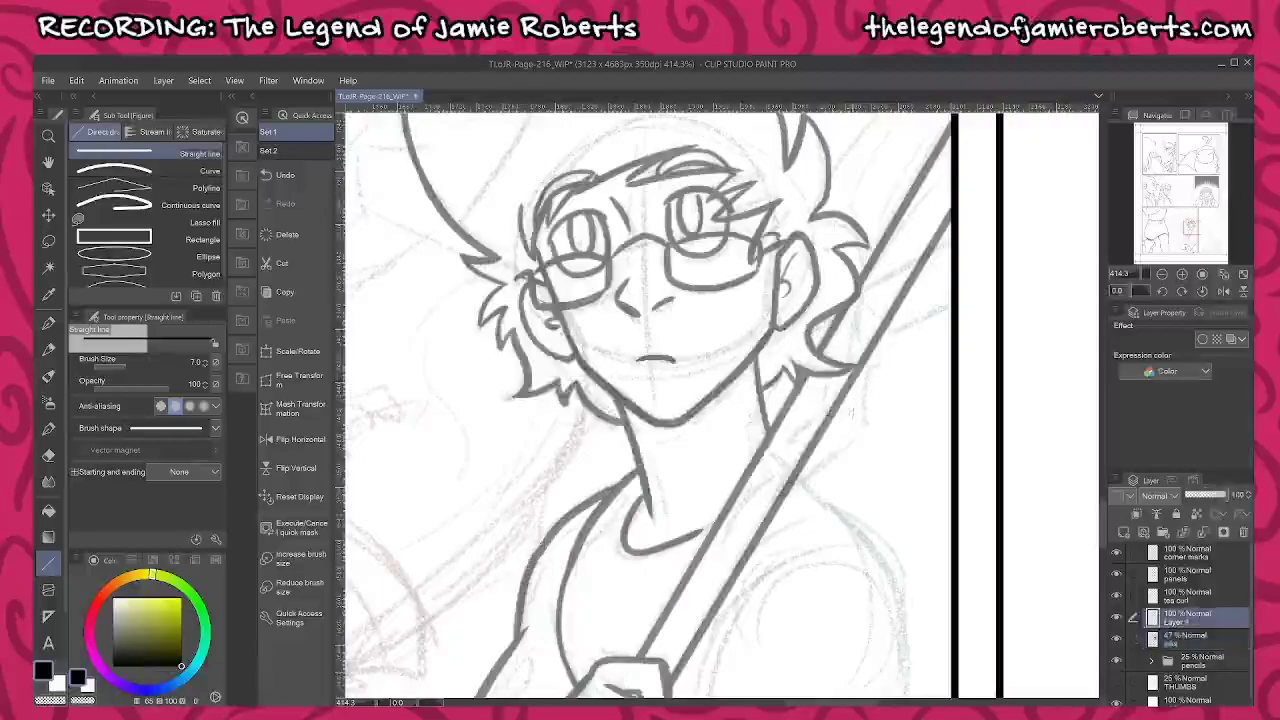
pyautogui.press('p')
pyautogui.scroll(4, 862, 408)
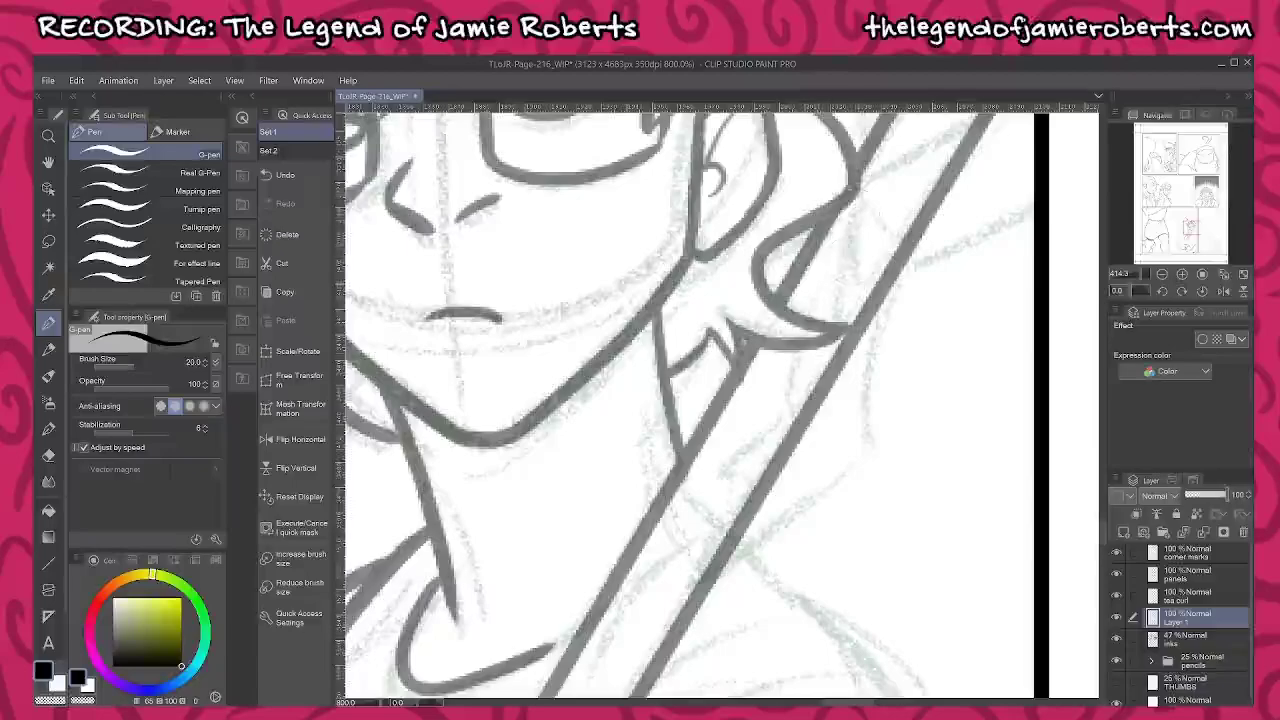
# Try two short strokes for the staff's ornament, one beside the curled hair and one between the staff lines
pyautogui.moveTo(810, 270); pyautogui.dragTo(837, 264)
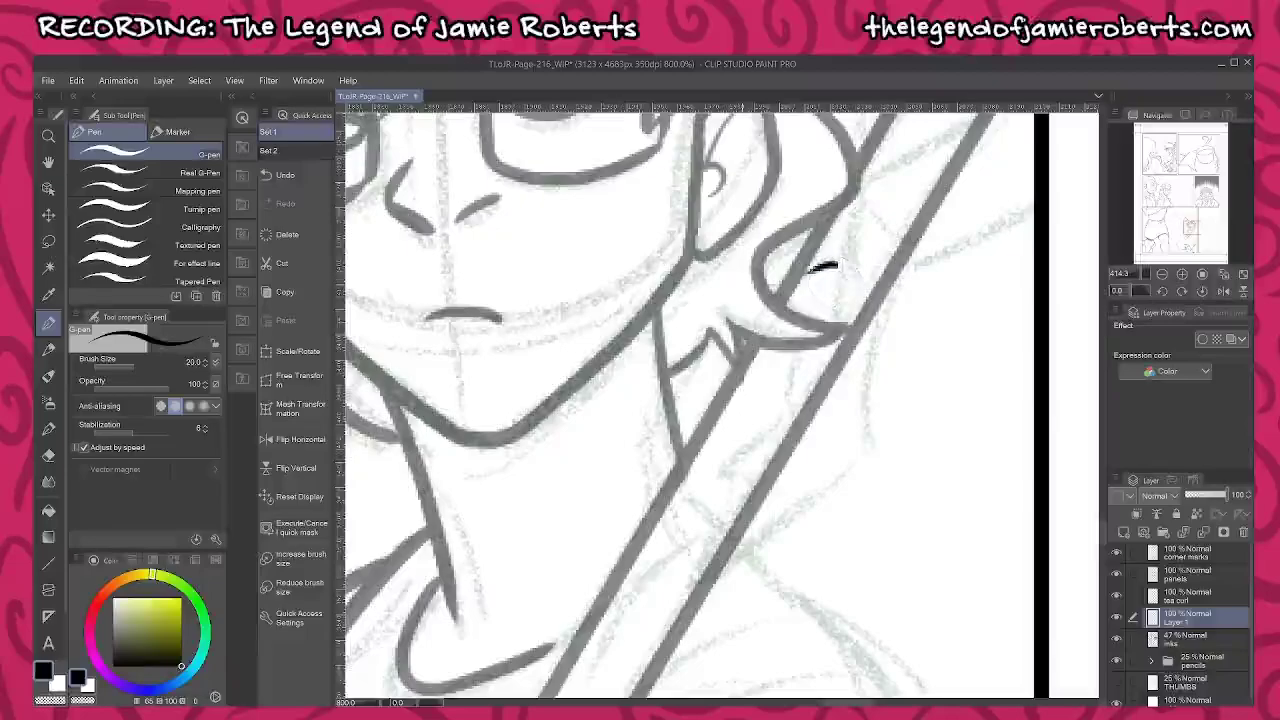
pyautogui.moveTo(800, 410); pyautogui.dragTo(731, 462)
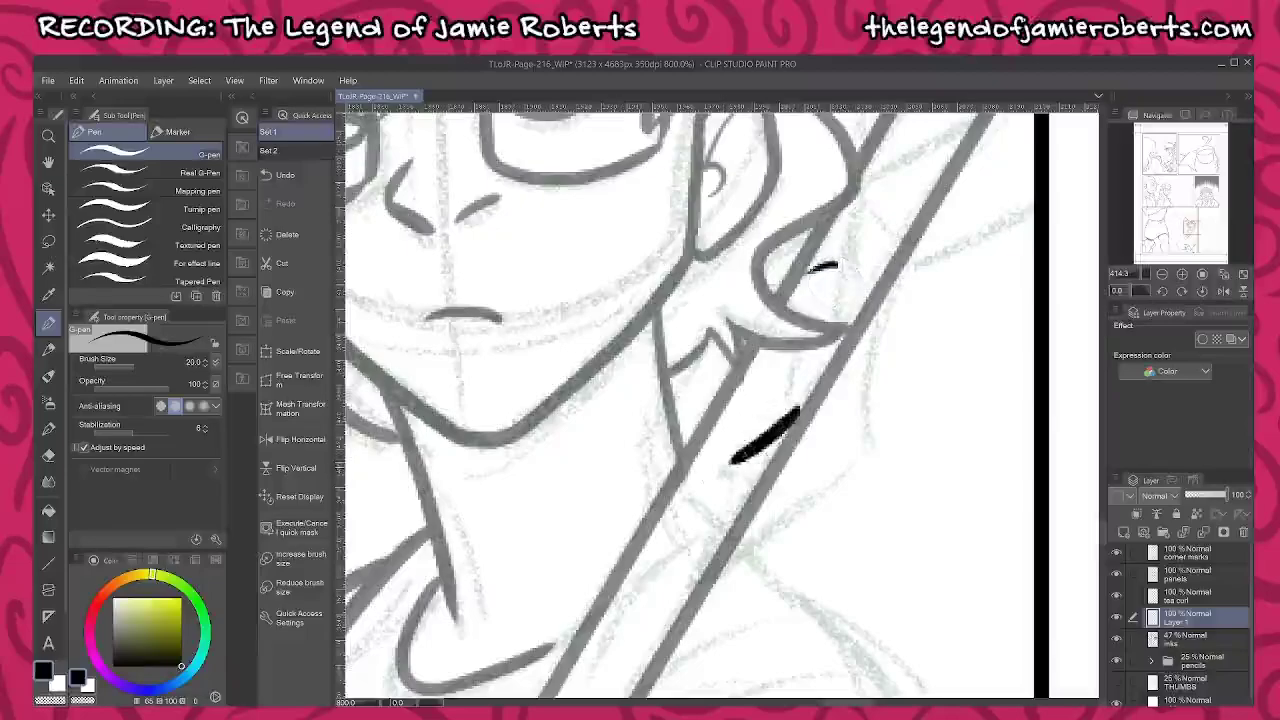
# Load the reference image of the orange ornament into the Sub View and zoom it to 75%
pyautogui.click(1186, 116)
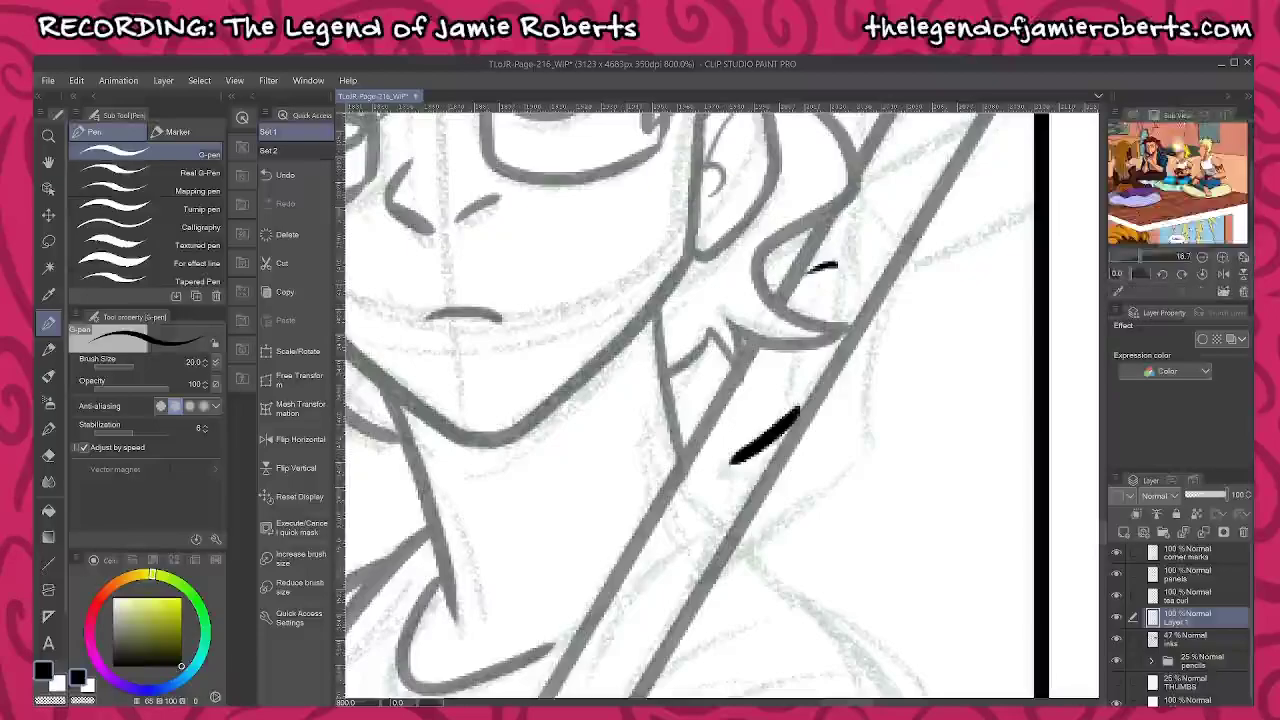
pyautogui.click(1223, 292)
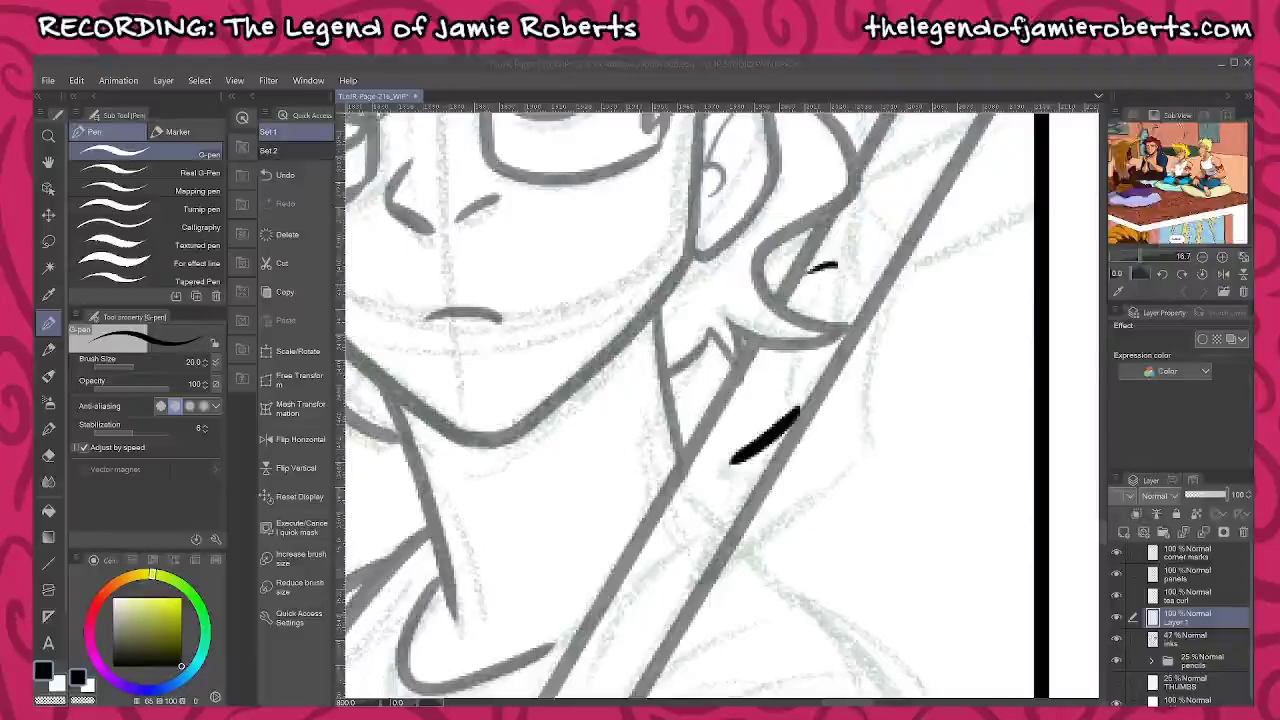
pyautogui.scroll(3, 1182, 194)
pyautogui.scroll(4, 1174, 198)
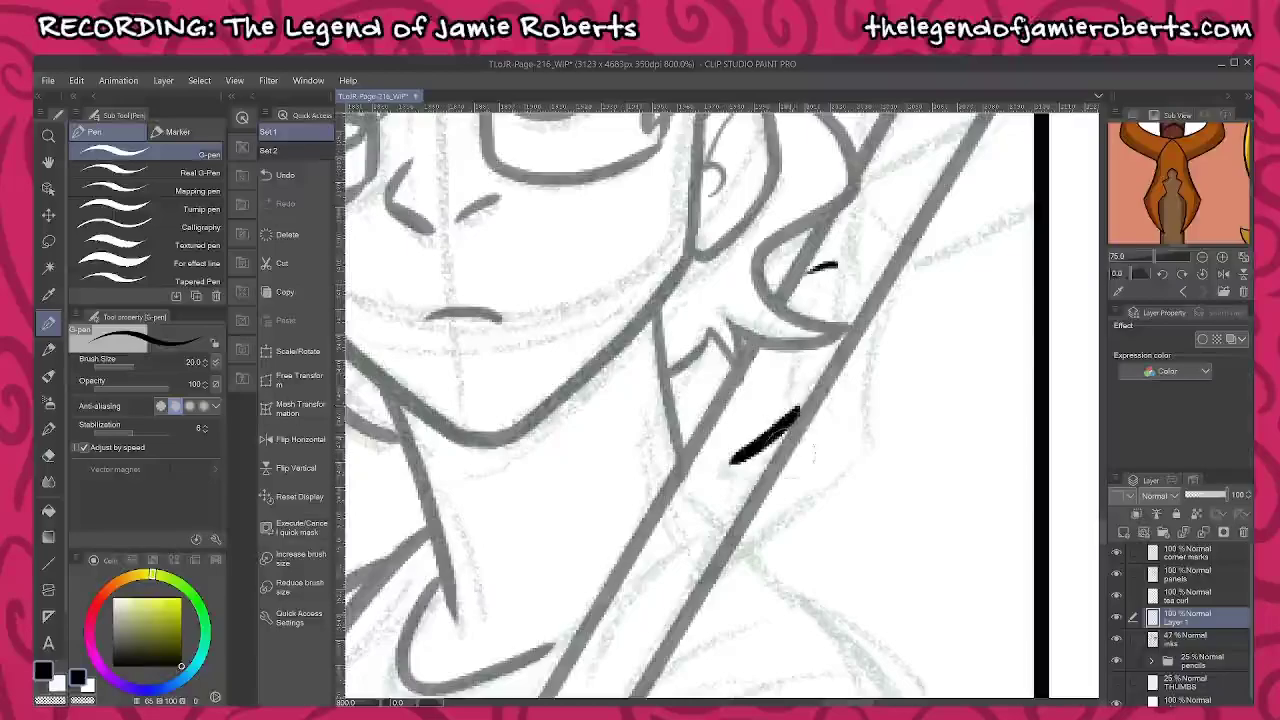
# Undo the last short stroke and ink the ornament's inner edge and curved outer edge, meeting in a point on the staff
pyautogui.hotkey('ctrl', 'z')
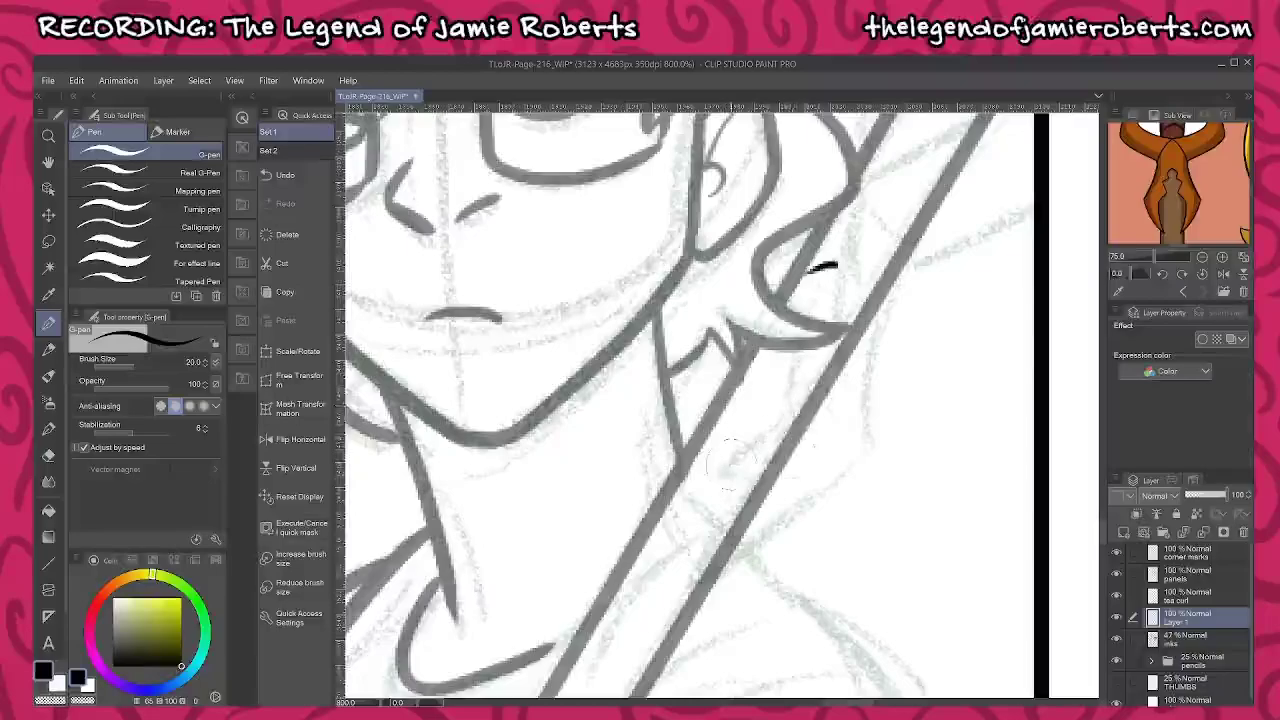
pyautogui.moveTo(797, 362)
pyautogui.mouseDown()
pyautogui.moveTo(765, 395)
pyautogui.moveTo(696, 575)
pyautogui.mouseUp()
pyautogui.moveTo(921, 250)
pyautogui.mouseDown()
pyautogui.moveTo(903, 277)
pyautogui.moveTo(896, 444)
pyautogui.moveTo(691, 584)
pyautogui.mouseUp()
# Ink the ornament's short curved edge on the neck side of the staff and trim its upper end back
pyautogui.moveTo(637, 420); pyautogui.dragTo(625, 550)
pyautogui.moveTo(634, 444)
pyautogui.mouseDown()
pyautogui.moveTo(660, 394)
pyautogui.moveTo(732, 336)
pyautogui.mouseUp()
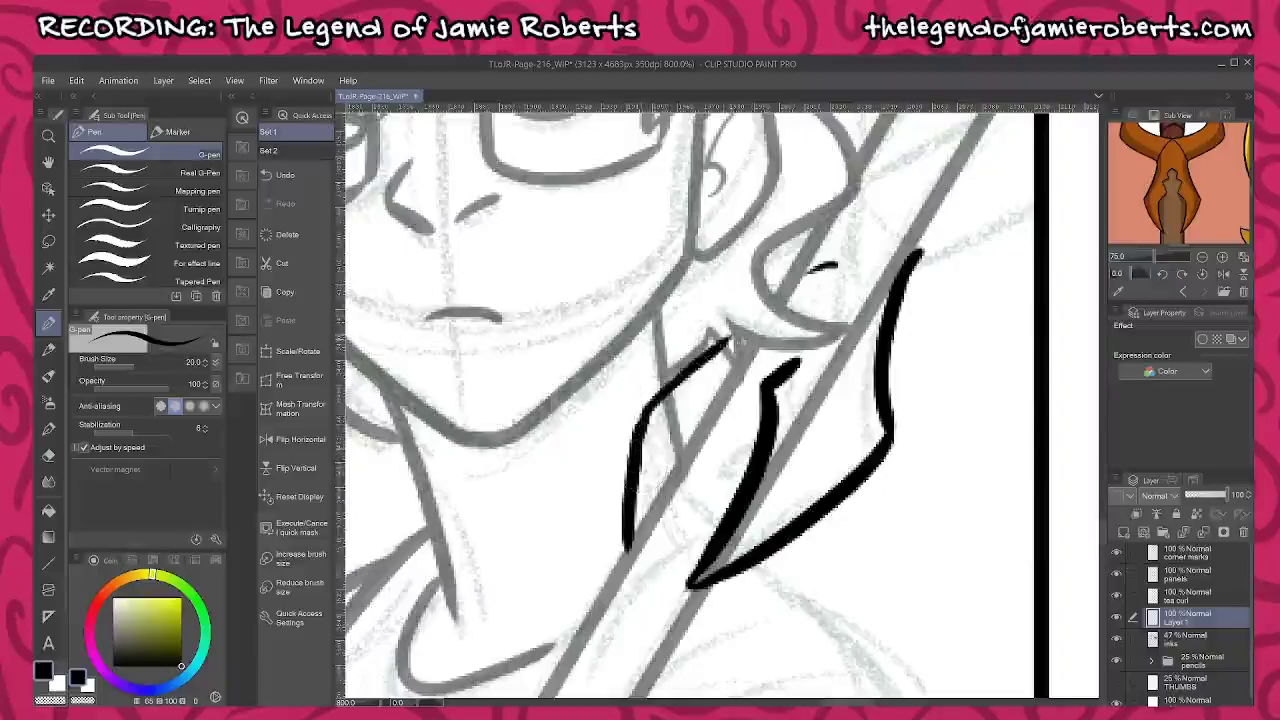
pyautogui.hotkey('ctrl', 'z')
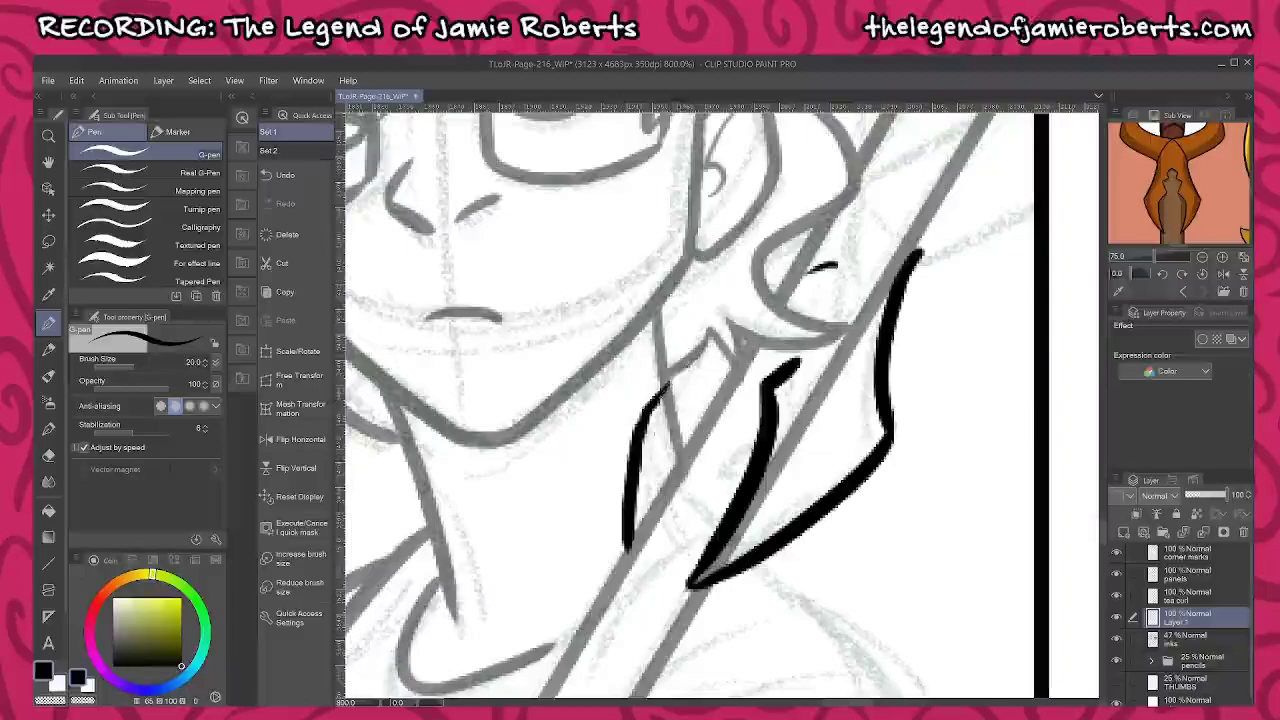
pyautogui.hotkey('ctrl', 'z')
pyautogui.hotkey('ctrl', 'z')
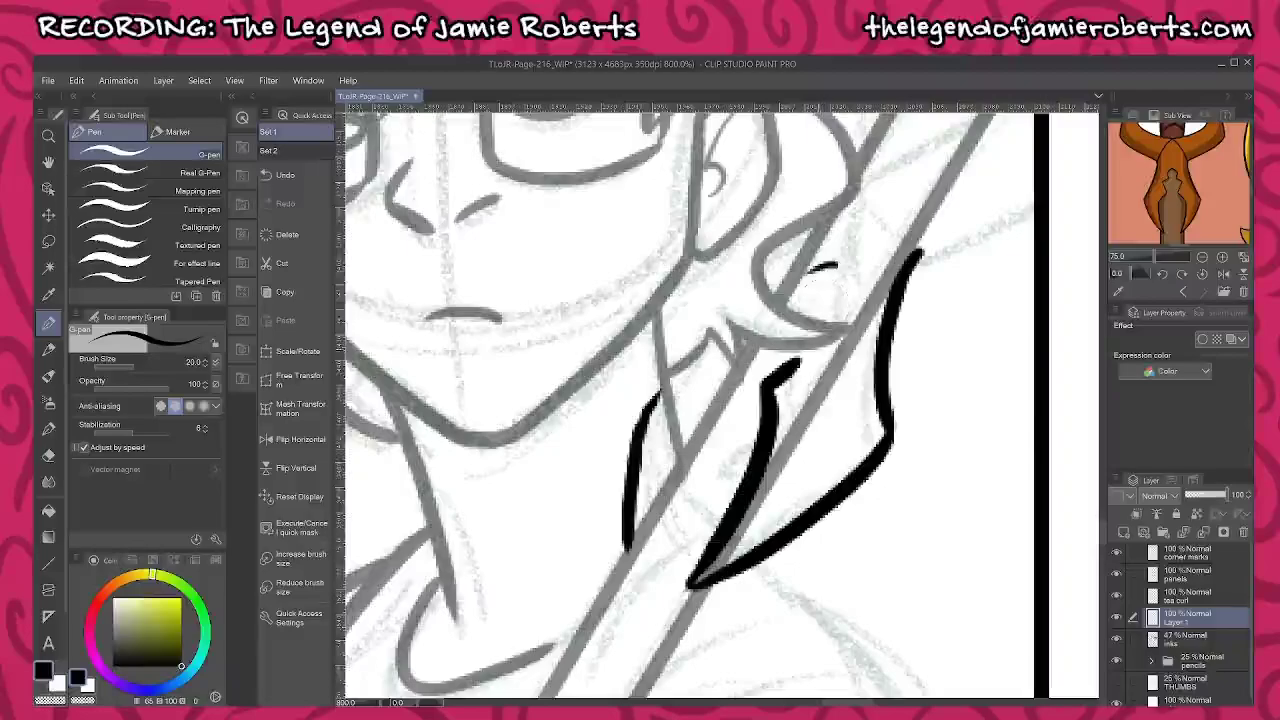
# Ink the ornament's jagged inner edge up to the hair curl, remove the stray stroke, and add the short neck-side edge strokes
pyautogui.moveTo(795, 364)
pyautogui.mouseDown()
pyautogui.moveTo(804, 312)
pyautogui.moveTo(832, 293)
pyautogui.moveTo(836, 236)
pyautogui.mouseUp()
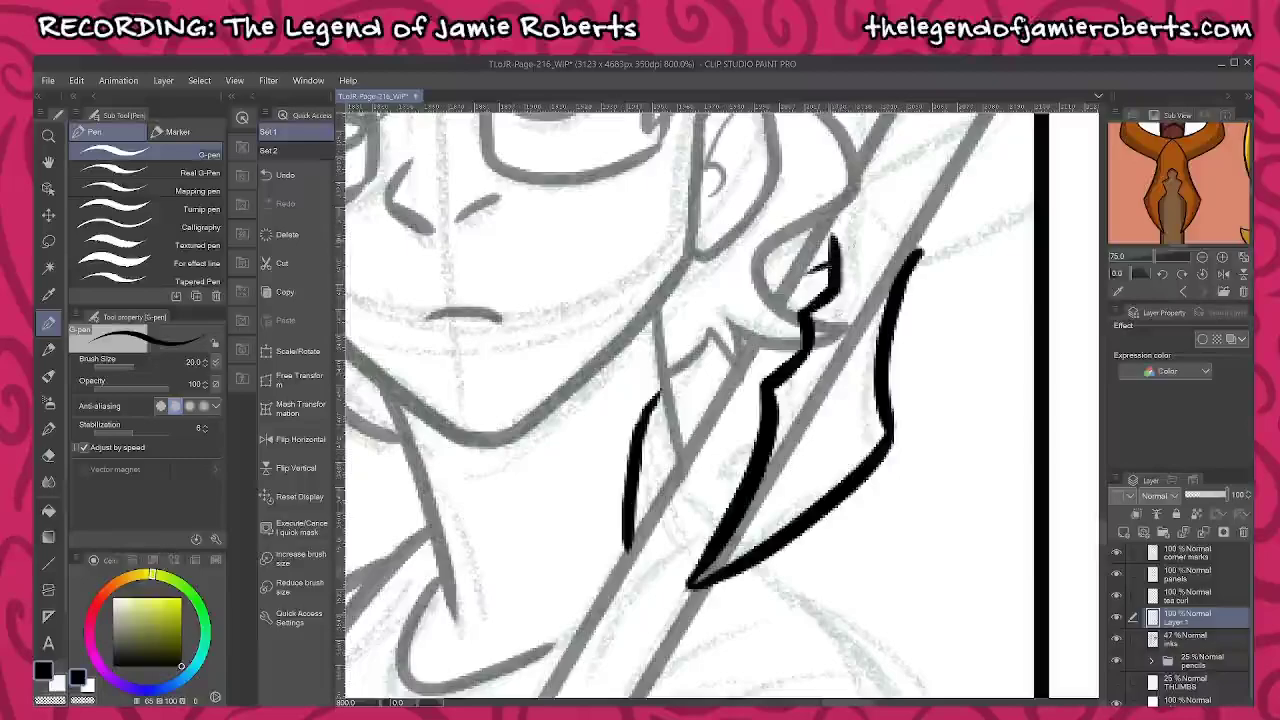
pyautogui.hotkey('ctrl', 'z')
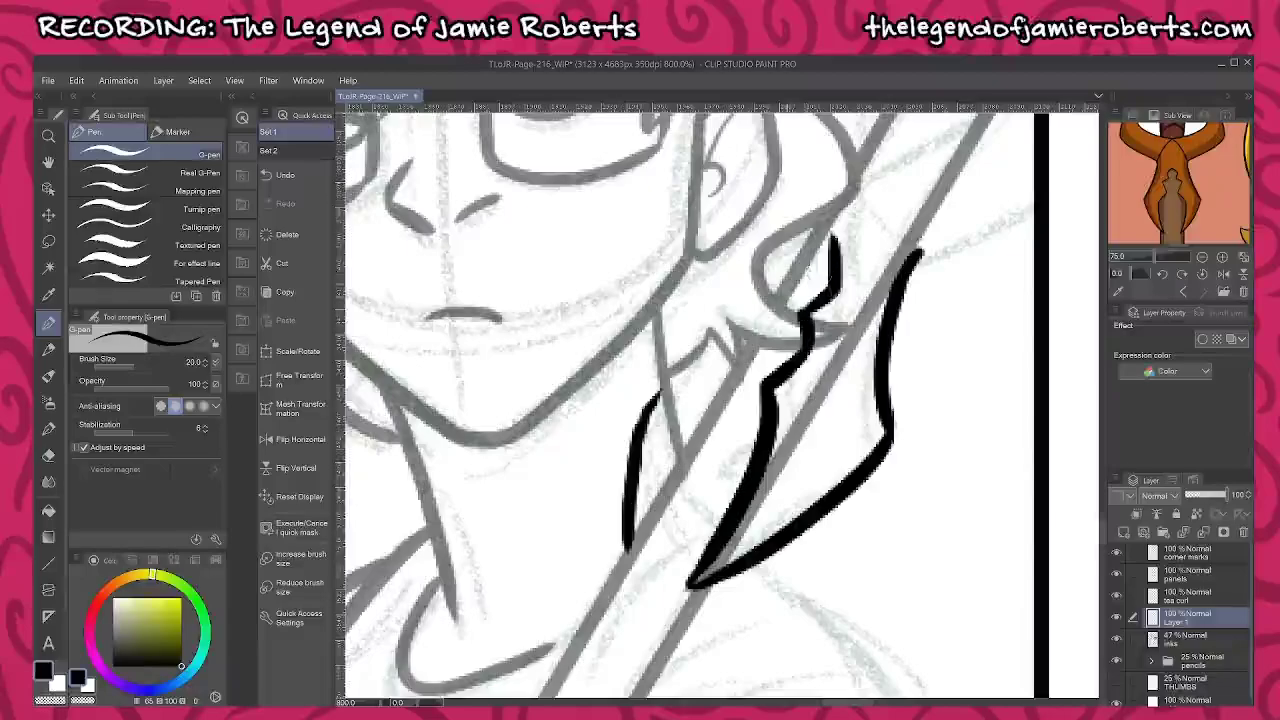
pyautogui.moveTo(831, 240); pyautogui.dragTo(800, 268)
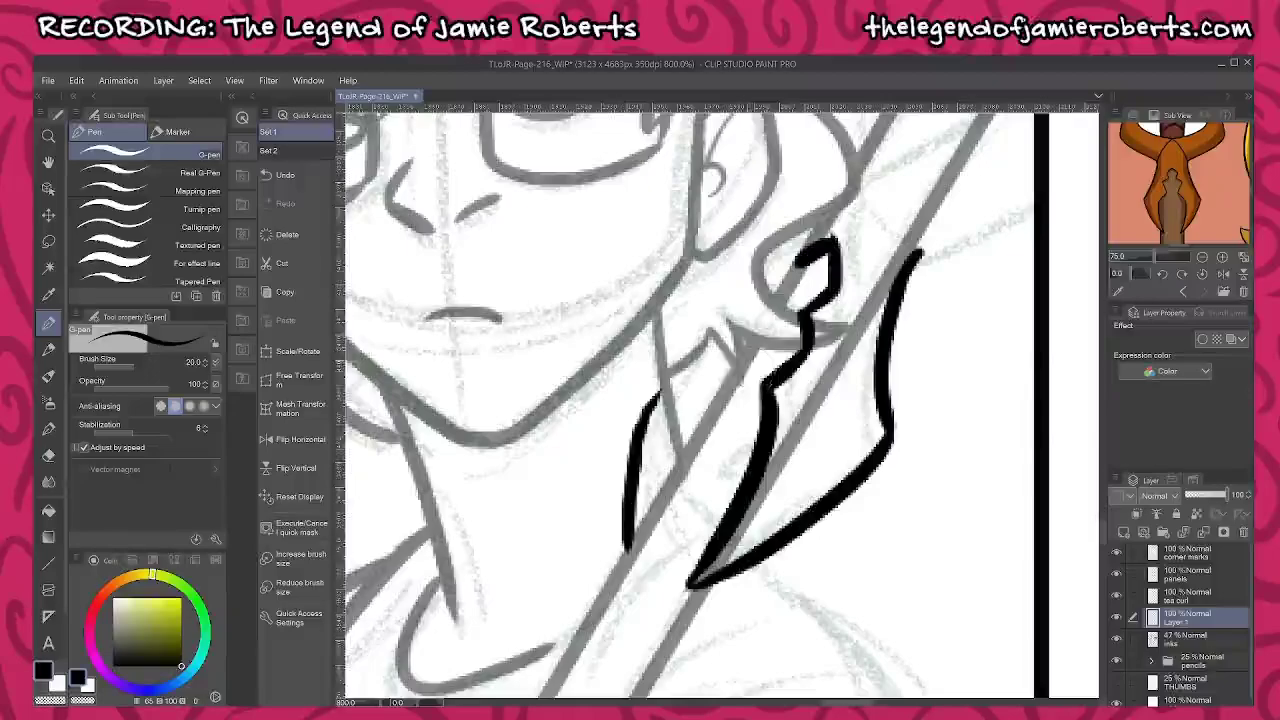
pyautogui.moveTo(753, 347); pyautogui.dragTo(728, 390)
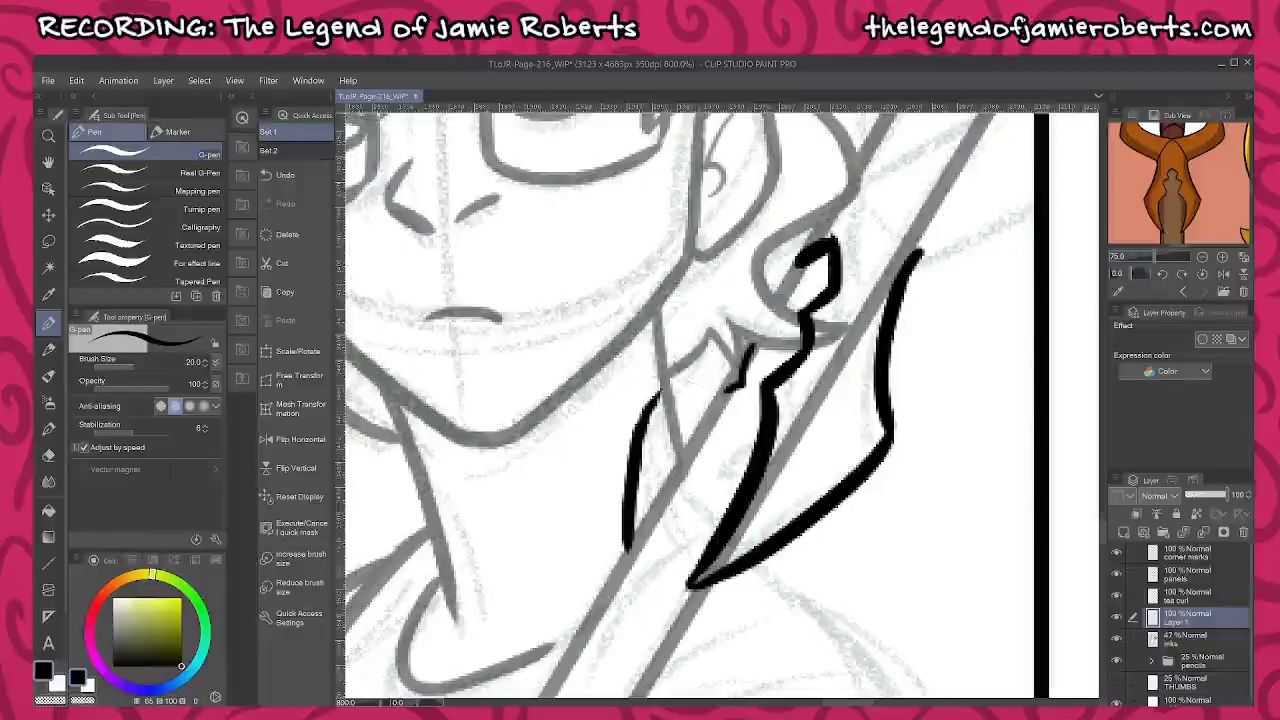
pyautogui.moveTo(690, 363); pyautogui.dragTo(650, 408)
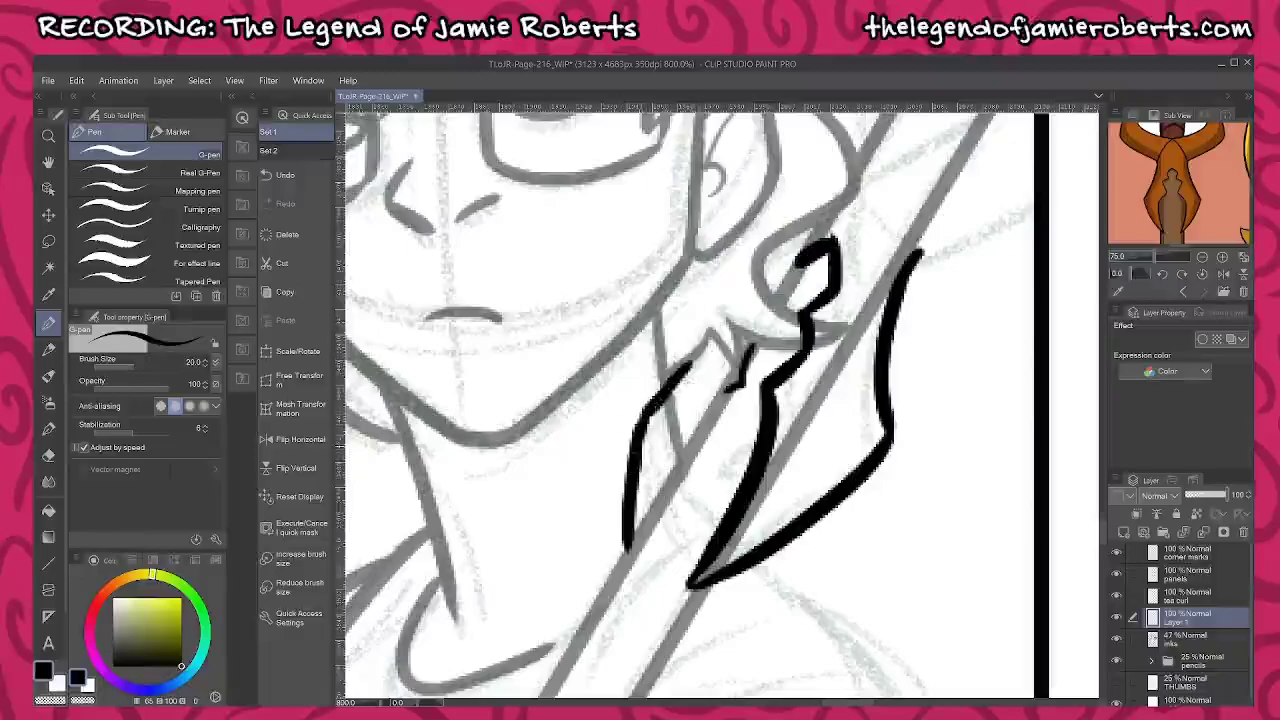
pyautogui.moveTo(632, 452)
pyautogui.mouseDown()
pyautogui.moveTo(640, 416)
pyautogui.moveTo(702, 346)
pyautogui.mouseUp()
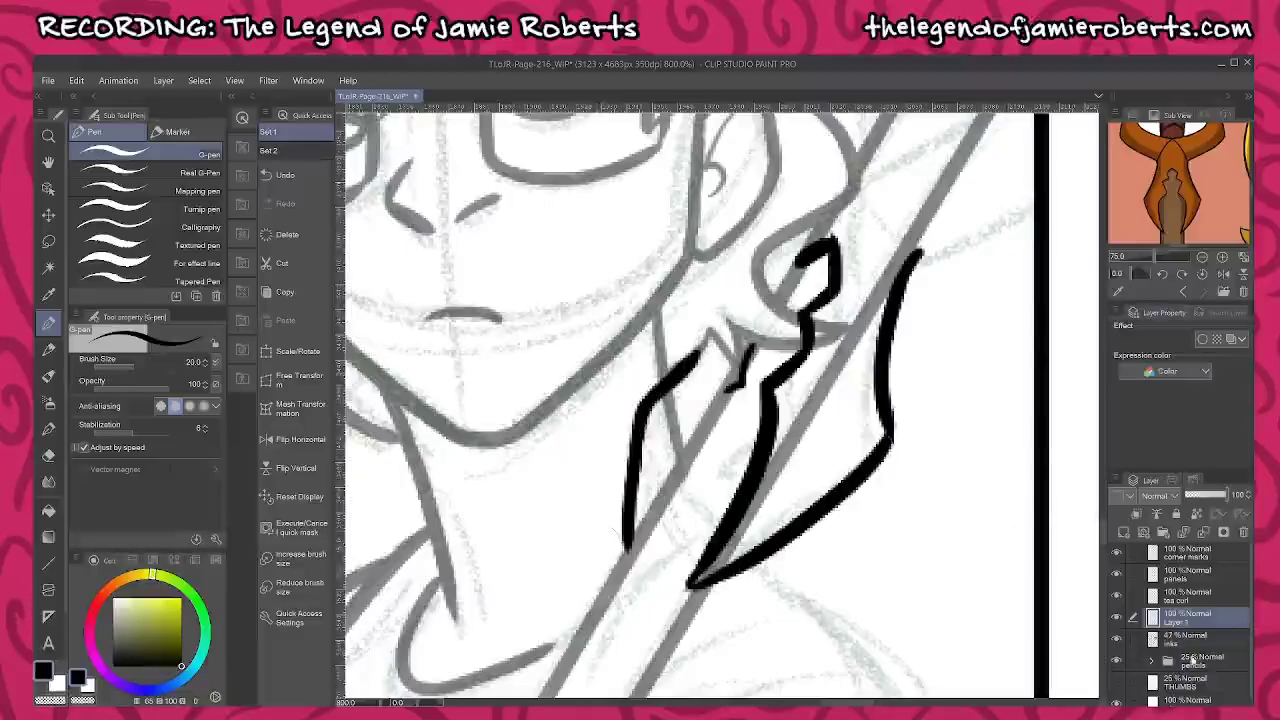
# Erase the neck and staff lines crossing the ornament on the inks layer, and the ornament line overlapping the hair curl on Layer 1
pyautogui.click(1200, 639)
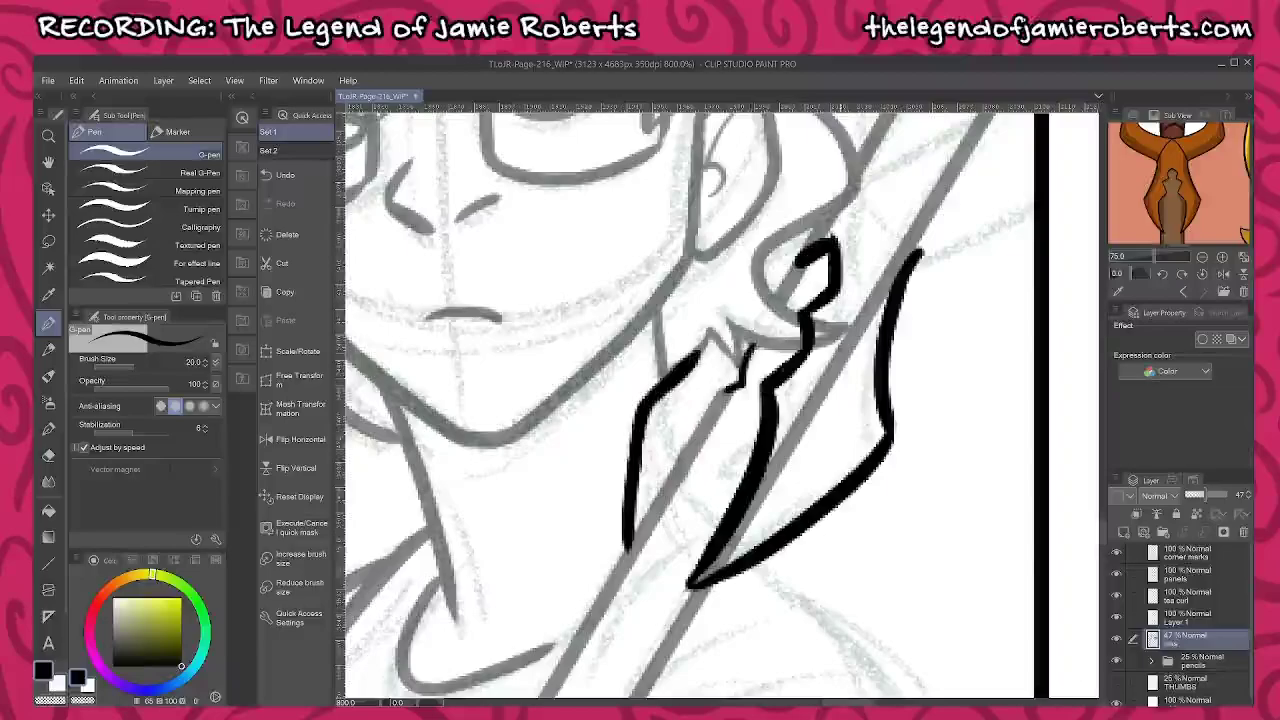
pyautogui.moveTo(861, 307)
pyautogui.mouseDown()
pyautogui.moveTo(830, 368)
pyautogui.moveTo(862, 340)
pyautogui.moveTo(870, 294)
pyautogui.mouseUp()
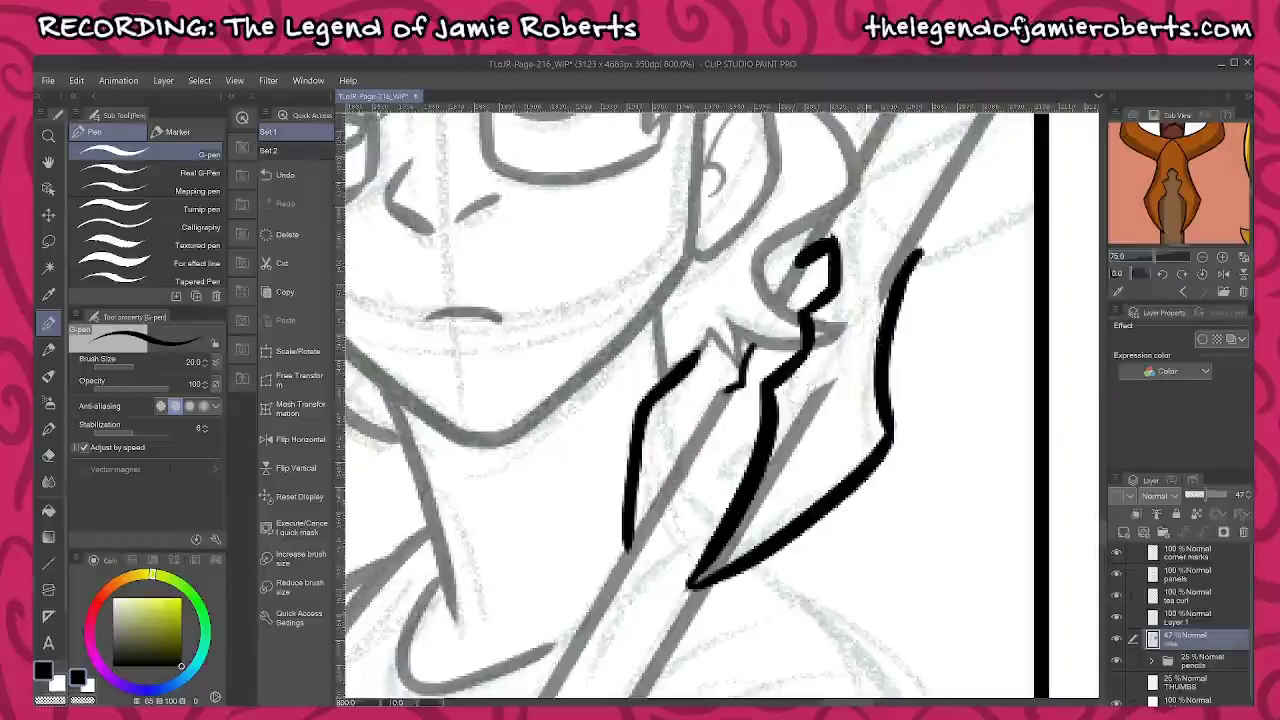
pyautogui.moveTo(826, 380)
pyautogui.mouseDown()
pyautogui.moveTo(768, 495)
pyautogui.moveTo(688, 592)
pyautogui.mouseUp()
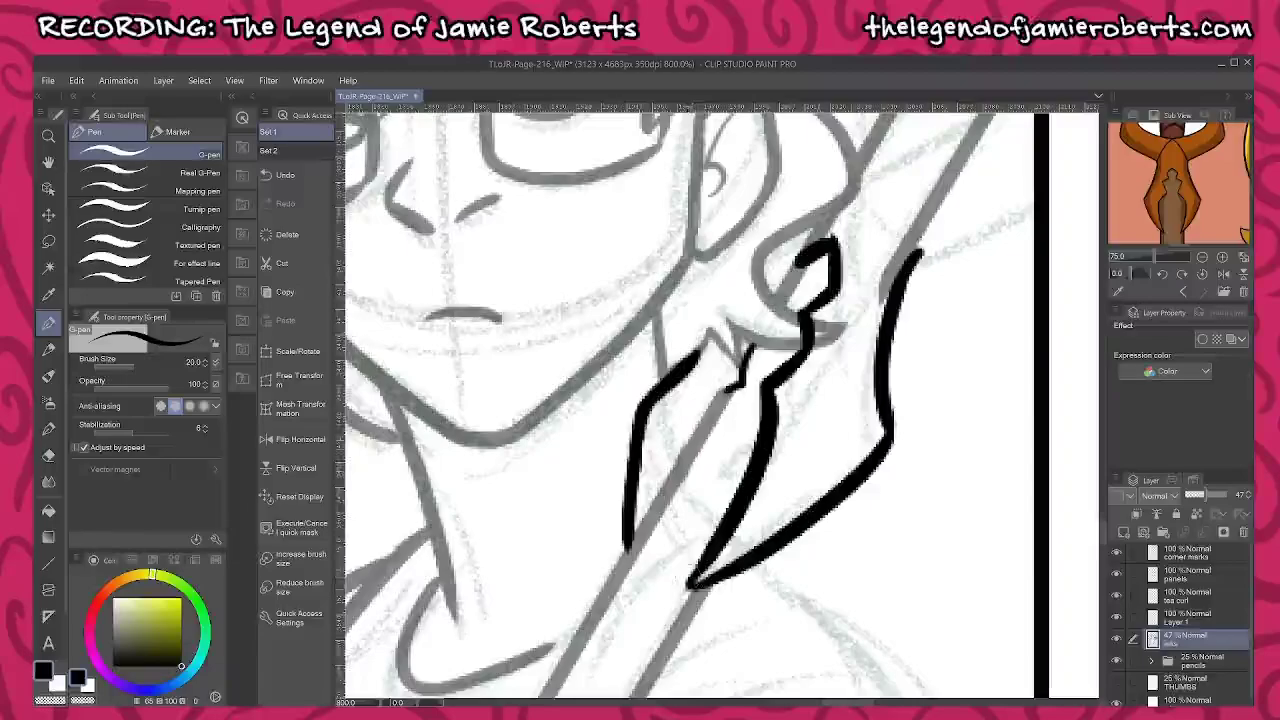
pyautogui.click(1187, 621)
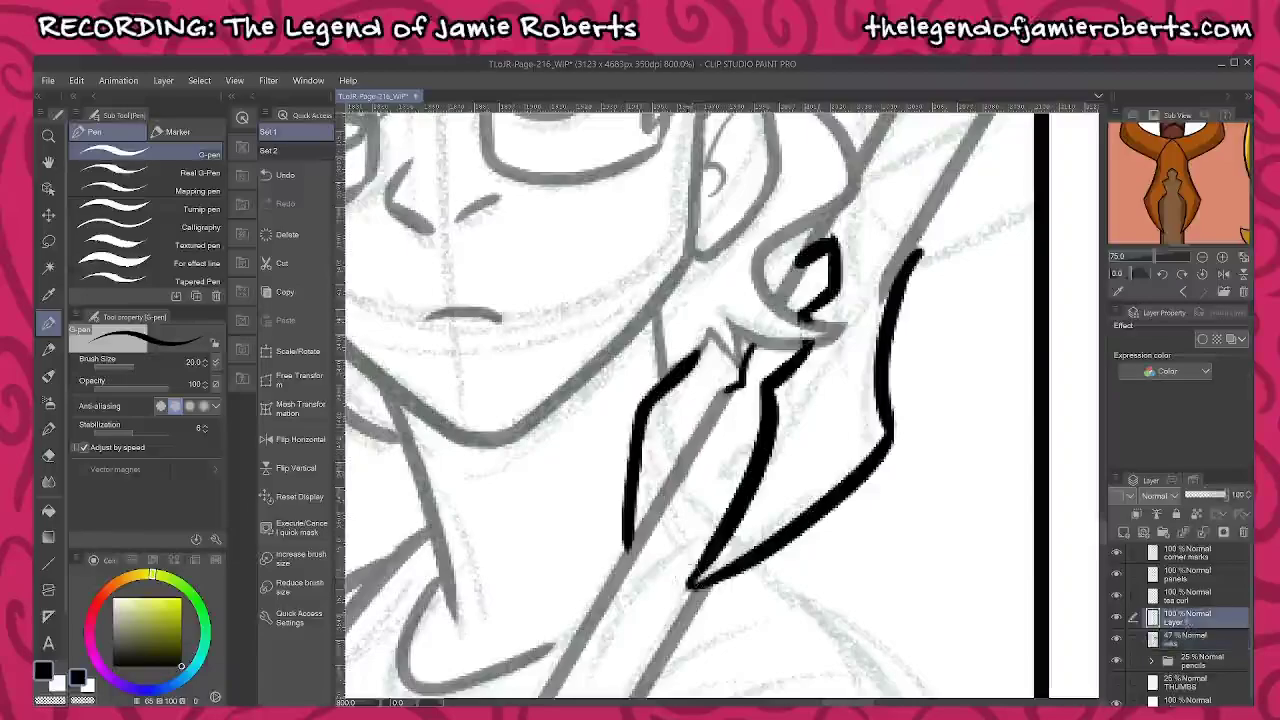
pyautogui.moveTo(851, 393); pyautogui.dragTo(799, 518)
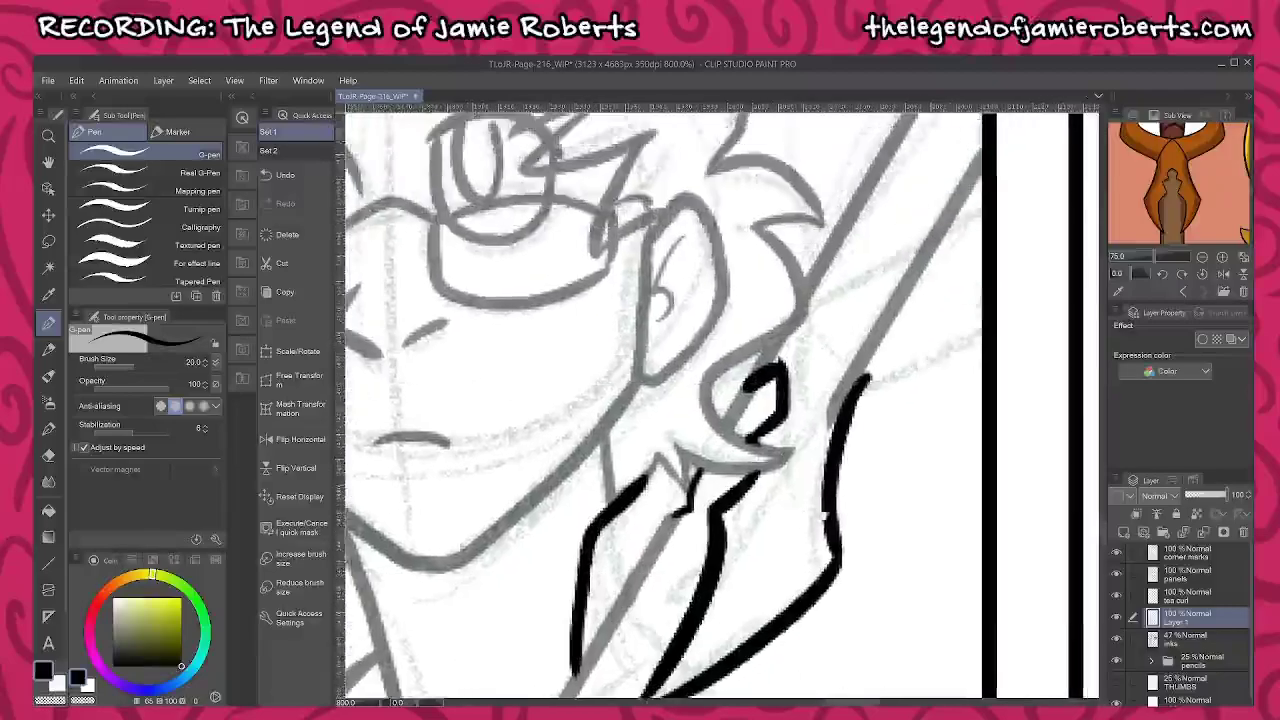
pyautogui.click(1198, 644)
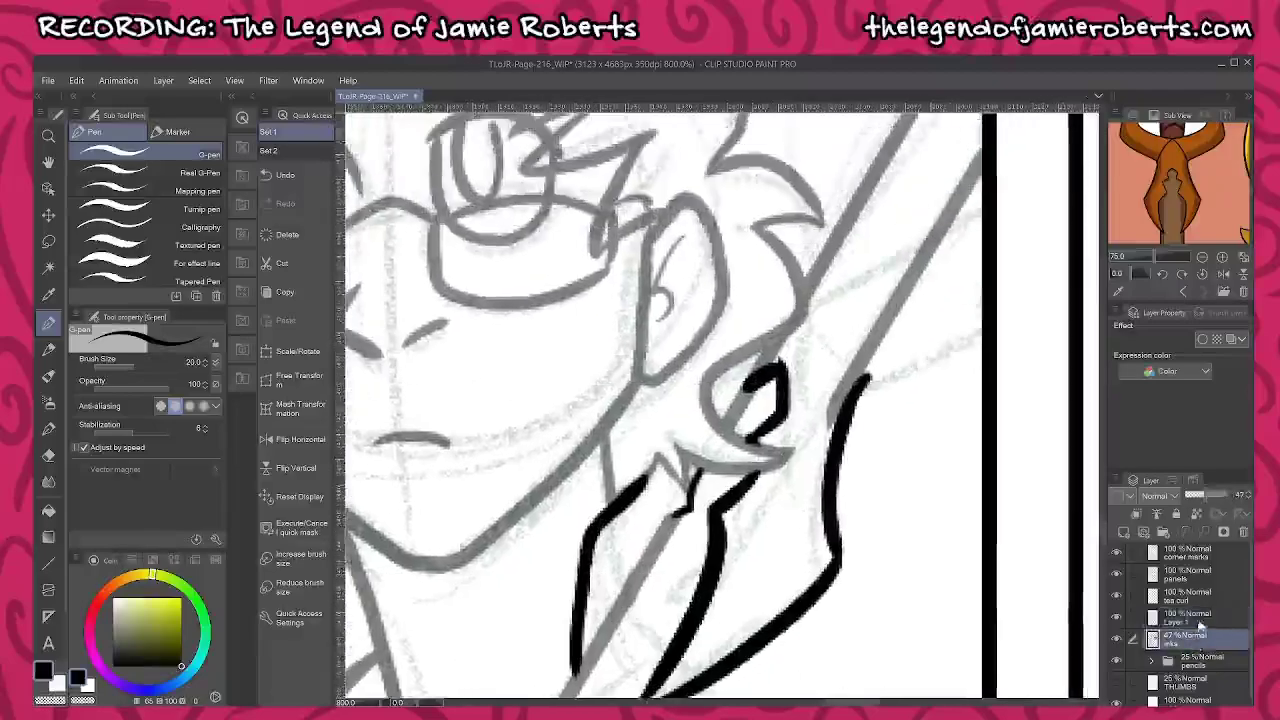
pyautogui.click(1187, 619)
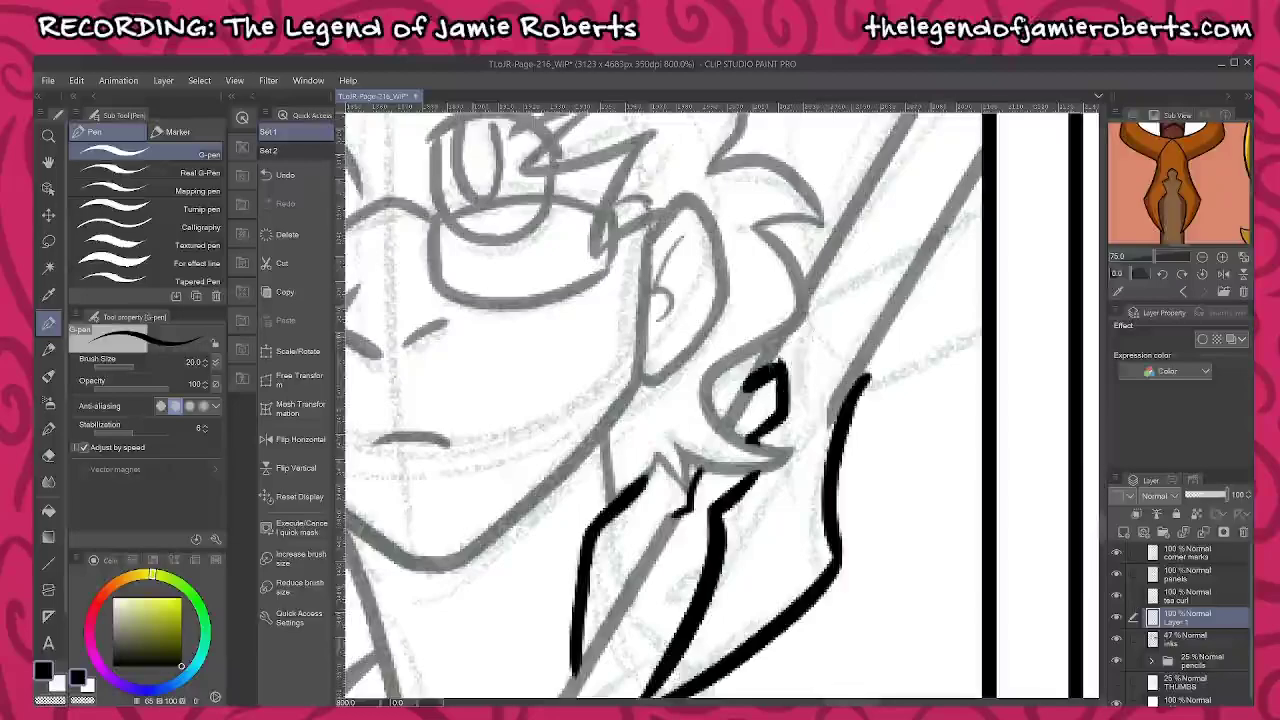
# Ink the ornament's upper edge toward the hair with two bands reaching the panel border, and erase the staff lines crossing it
pyautogui.moveTo(824, 280); pyautogui.dragTo(866, 376)
pyautogui.moveTo(865, 253)
pyautogui.mouseDown()
pyautogui.moveTo(812, 330)
pyautogui.moveTo(945, 293)
pyautogui.mouseUp()
pyautogui.moveTo(816, 455); pyautogui.dragTo(932, 420)
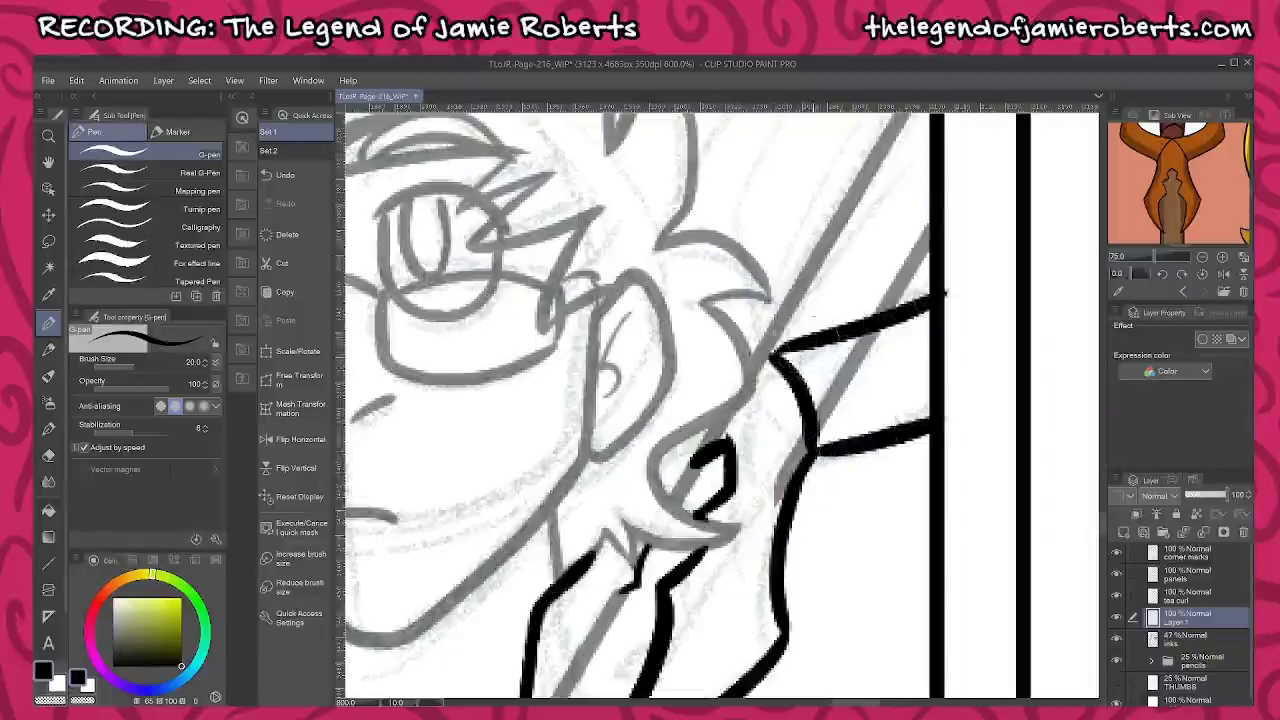
pyautogui.moveTo(785, 362); pyautogui.dragTo(732, 305)
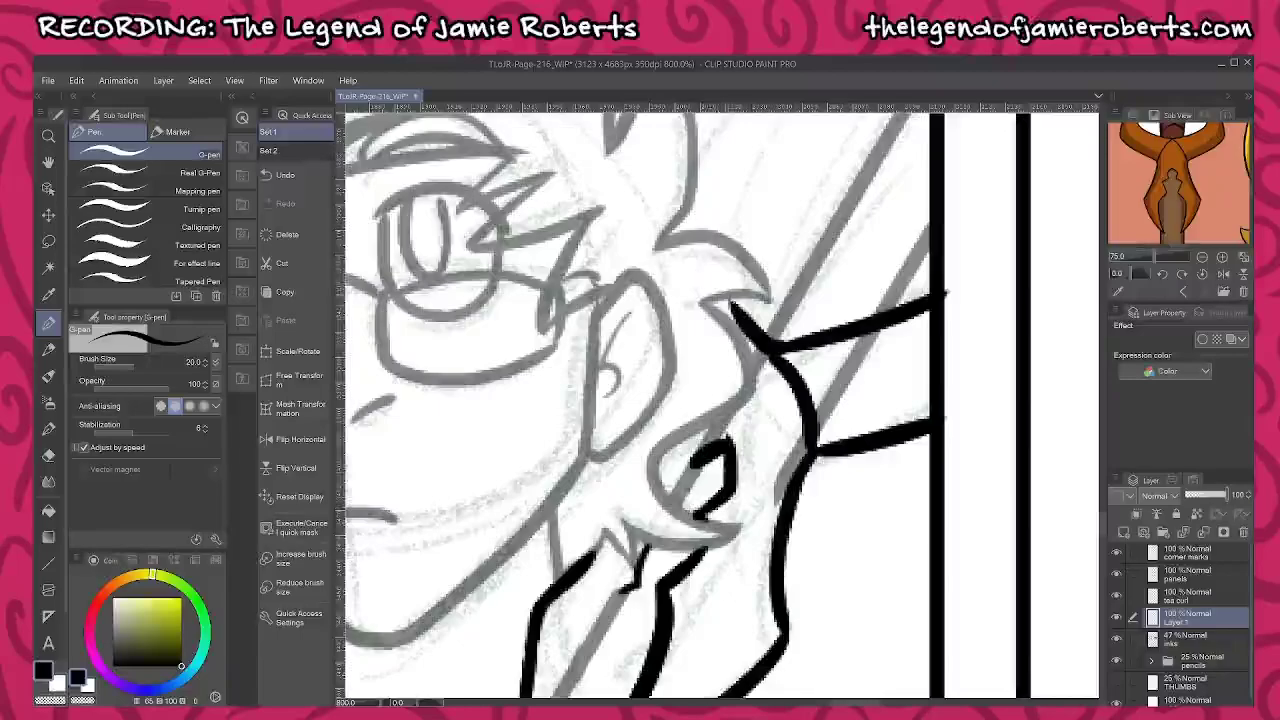
pyautogui.moveTo(748, 376); pyautogui.dragTo(782, 362)
pyautogui.click(1186, 640)
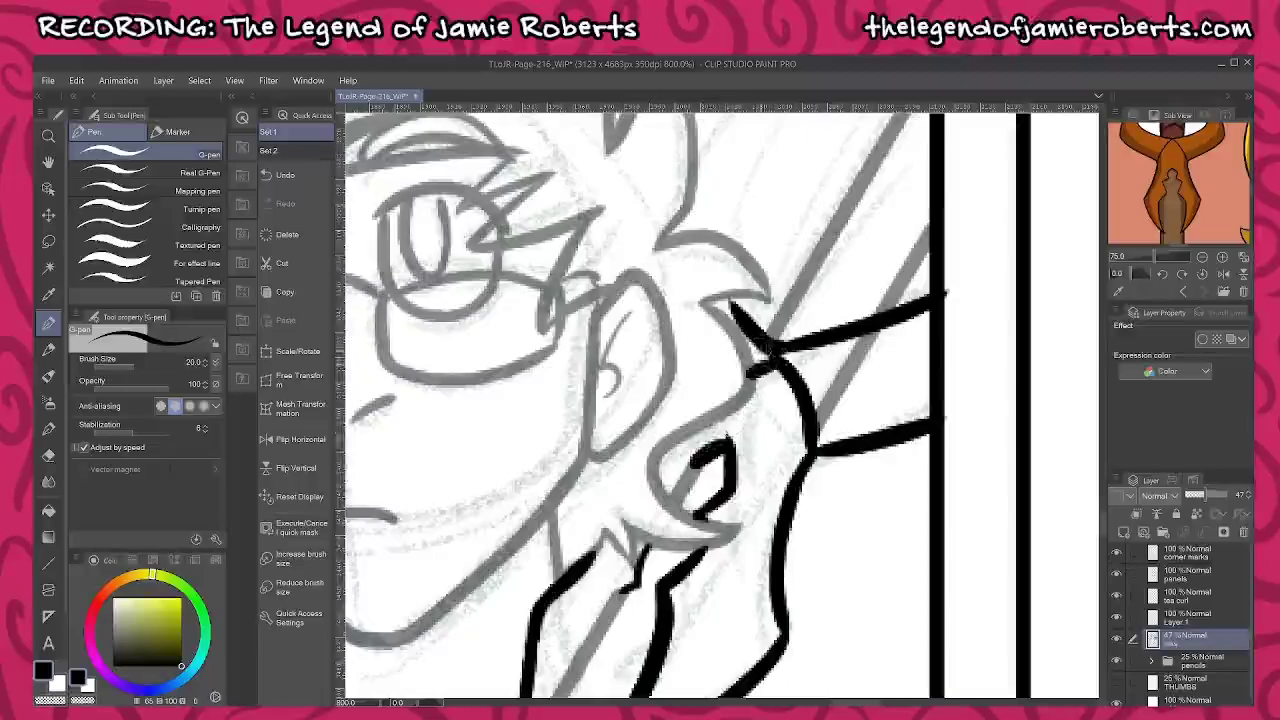
pyautogui.moveTo(815, 435)
pyautogui.mouseDown()
pyautogui.moveTo(842, 386)
pyautogui.moveTo(831, 408)
pyautogui.moveTo(830, 362)
pyautogui.moveTo(861, 540)
pyautogui.moveTo(845, 605)
pyautogui.mouseUp()
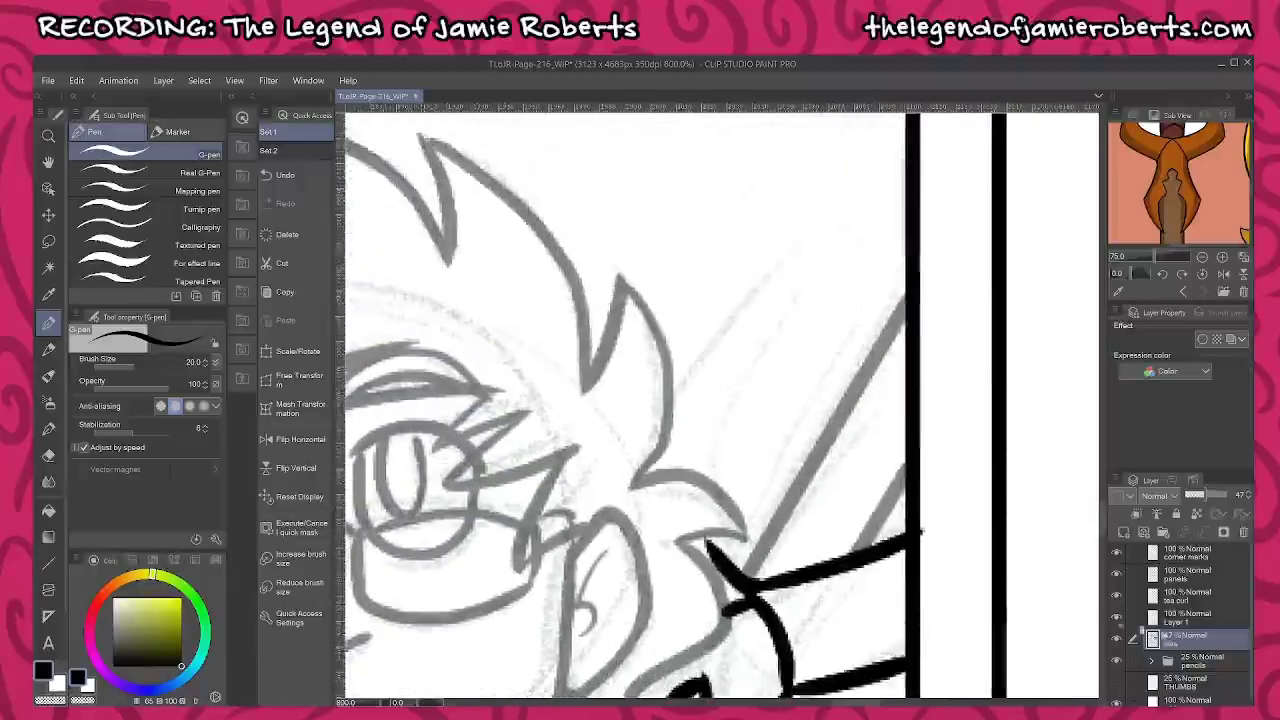
# On Layer 1, ink the ornament's pointed spike beside the hair and the curved bands across the staff near the panel border
pyautogui.click(1201, 620)
pyautogui.moveTo(704, 478)
pyautogui.mouseDown()
pyautogui.moveTo(707, 444)
pyautogui.moveTo(802, 266)
pyautogui.moveTo(668, 357)
pyautogui.mouseUp()
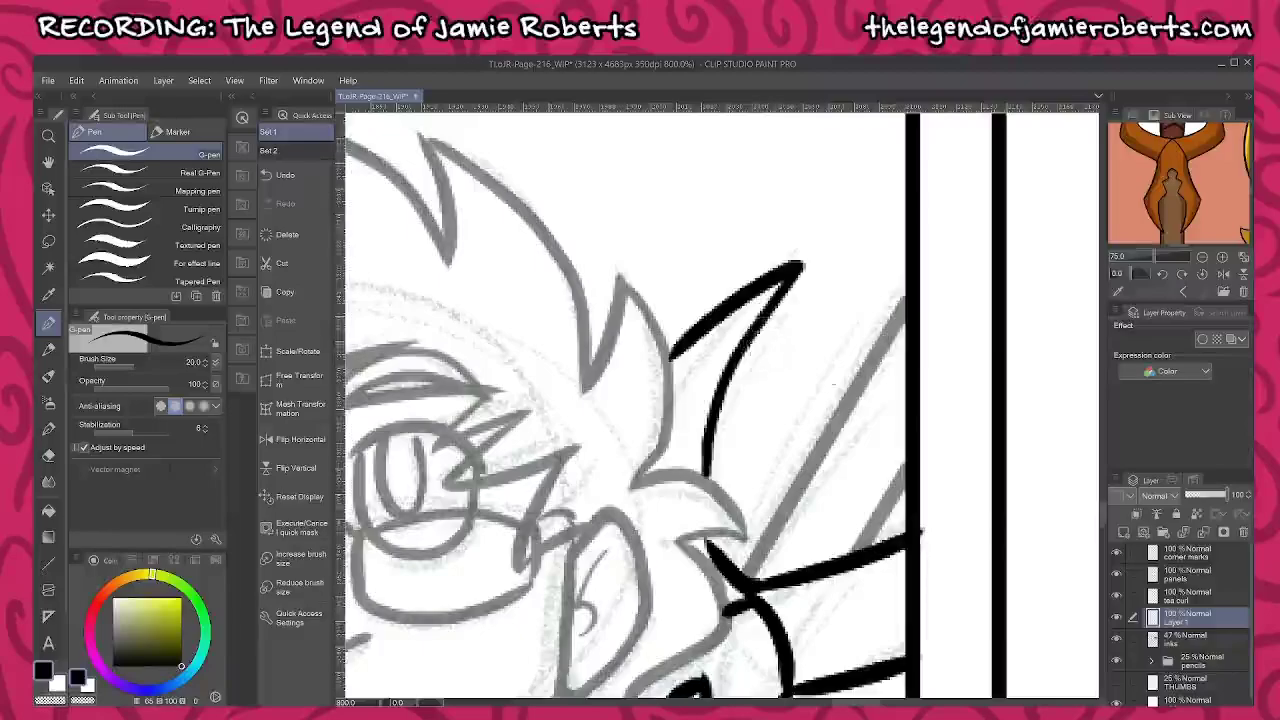
pyautogui.moveTo(828, 562)
pyautogui.mouseDown()
pyautogui.moveTo(821, 536)
pyautogui.moveTo(757, 541)
pyautogui.mouseUp()
pyautogui.moveTo(805, 472); pyautogui.dragTo(905, 449)
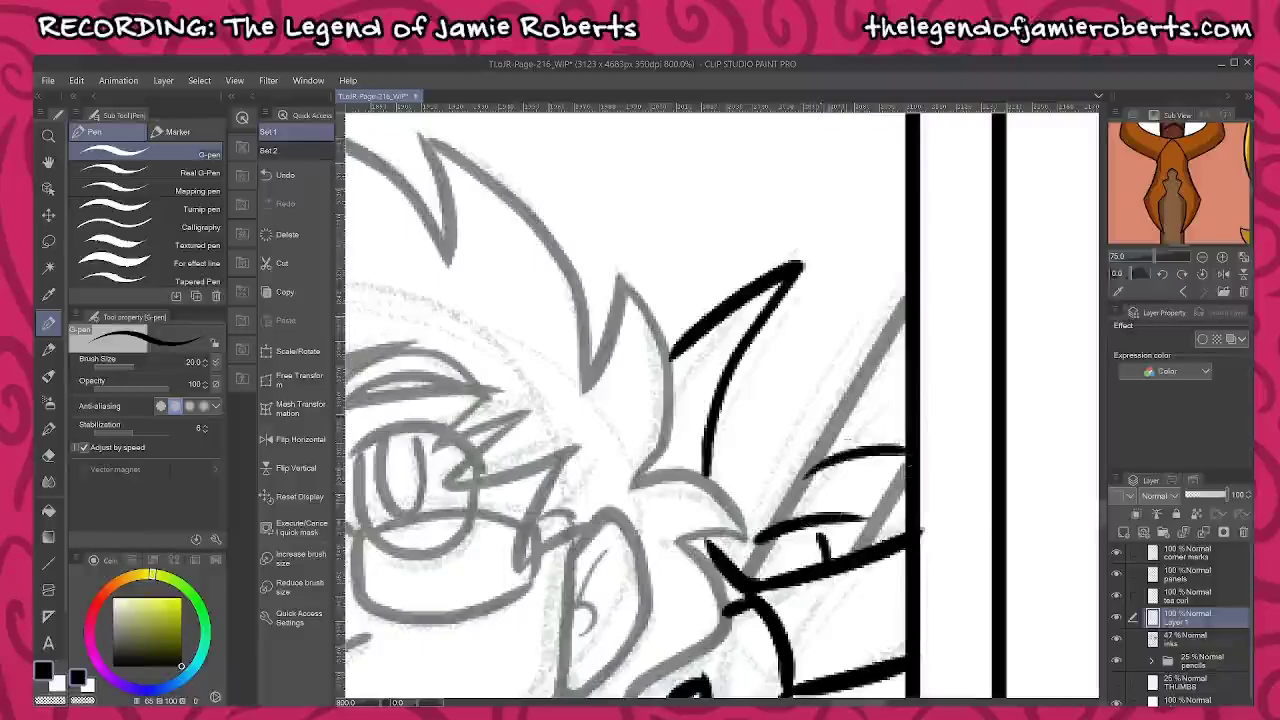
pyautogui.moveTo(848, 410); pyautogui.dragTo(905, 384)
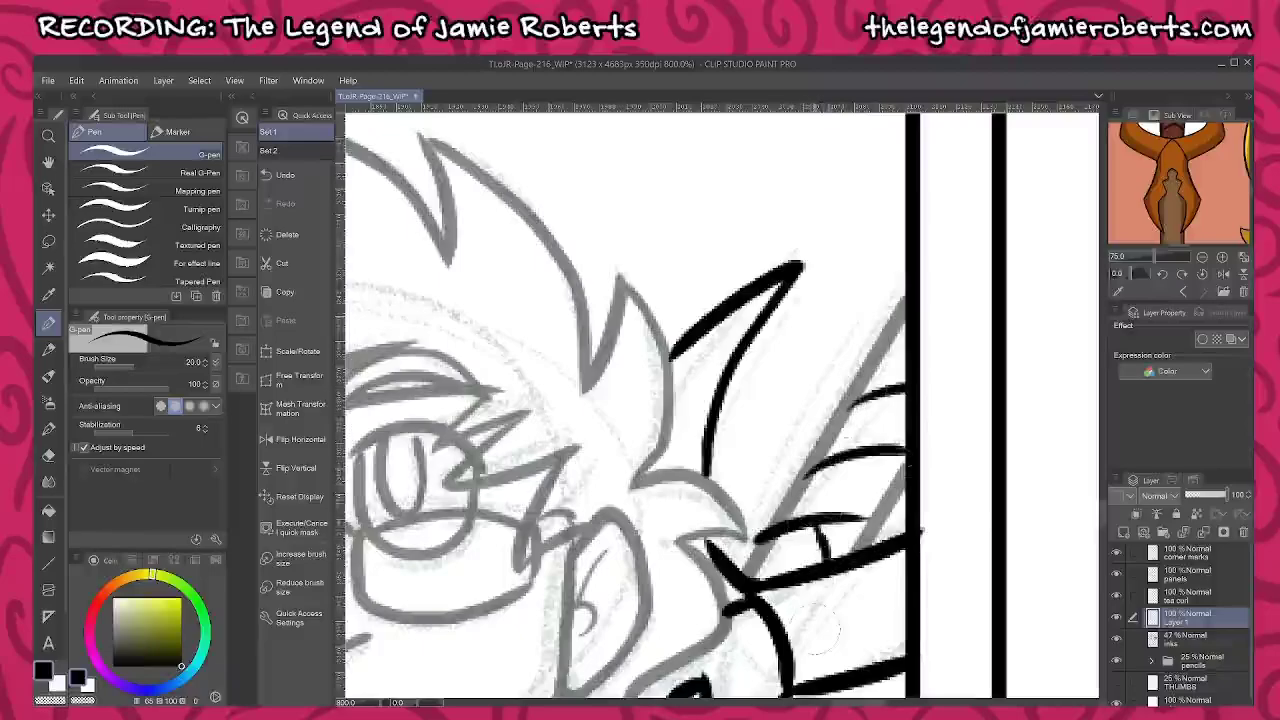
# Set the inks layer's opacity to 100% and merge Layer 1 down into it
pyautogui.click(1193, 642)
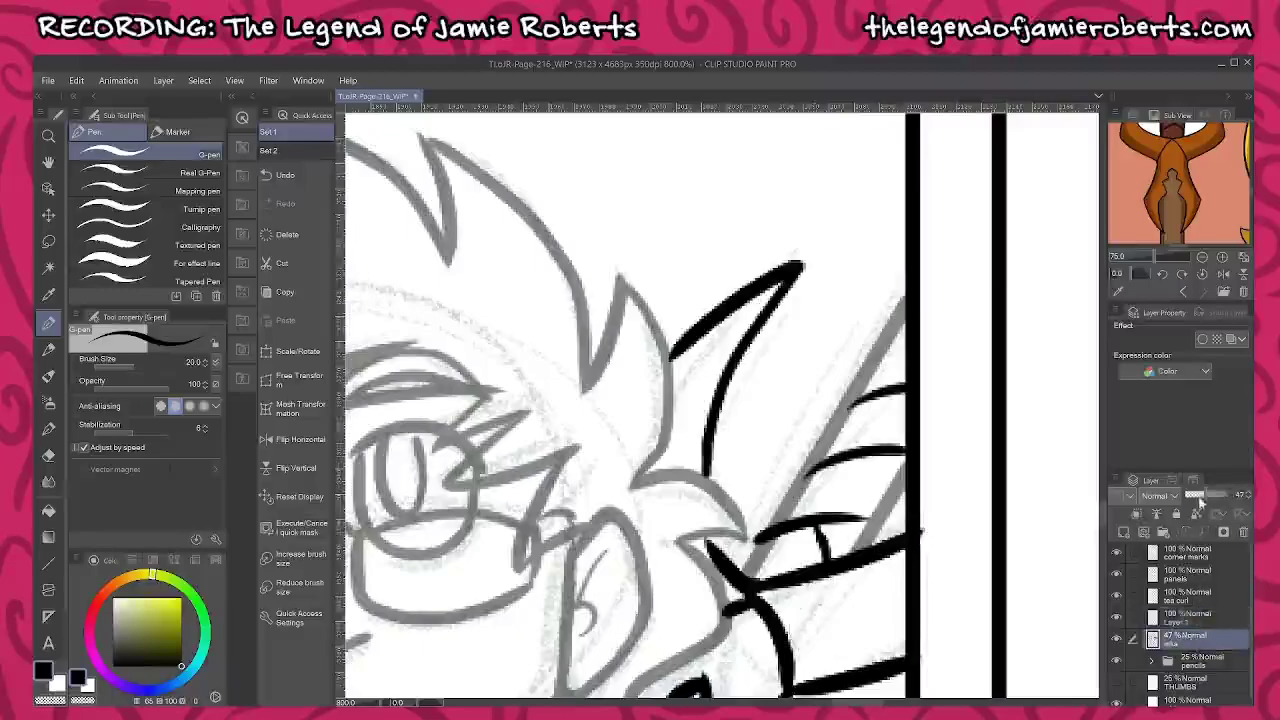
pyautogui.moveTo(1204, 496); pyautogui.dragTo(1230, 497)
pyautogui.click(1198, 621)
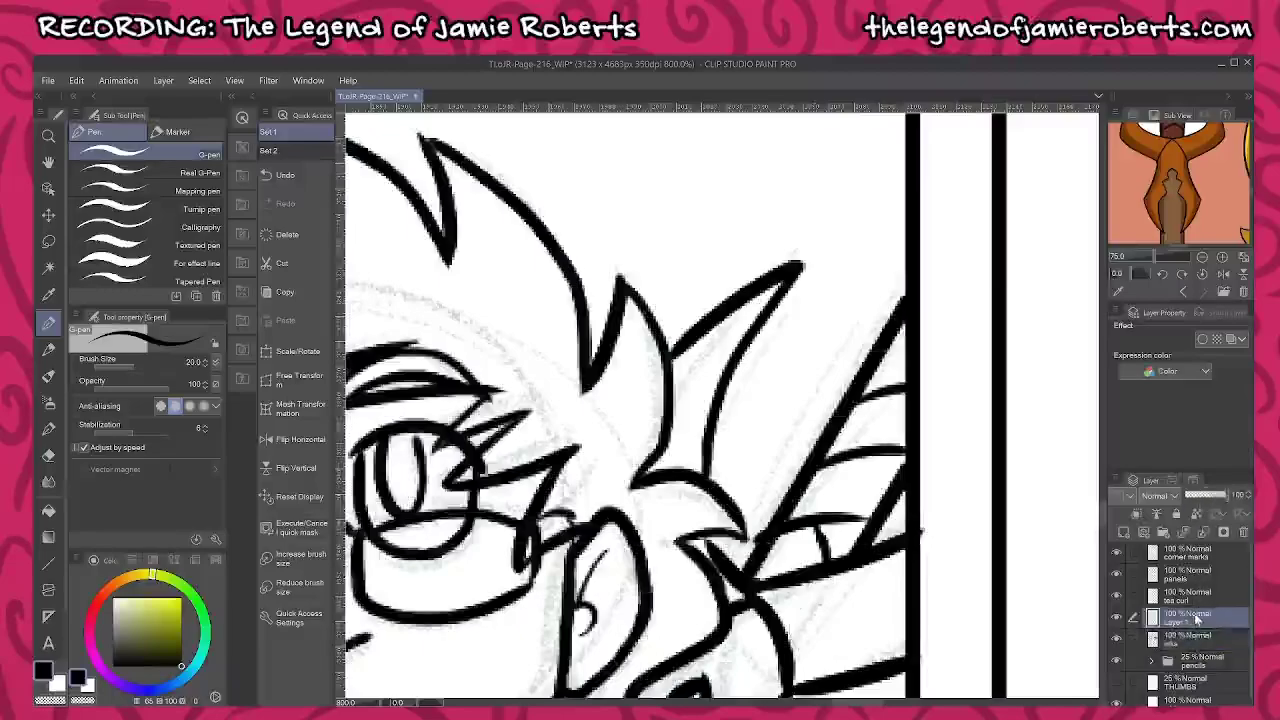
pyautogui.hotkey('ctrl', 'e')
# Ink the far shoulder line sloping down from the ornament's lower edge
pyautogui.scroll(-6, 866, 625)
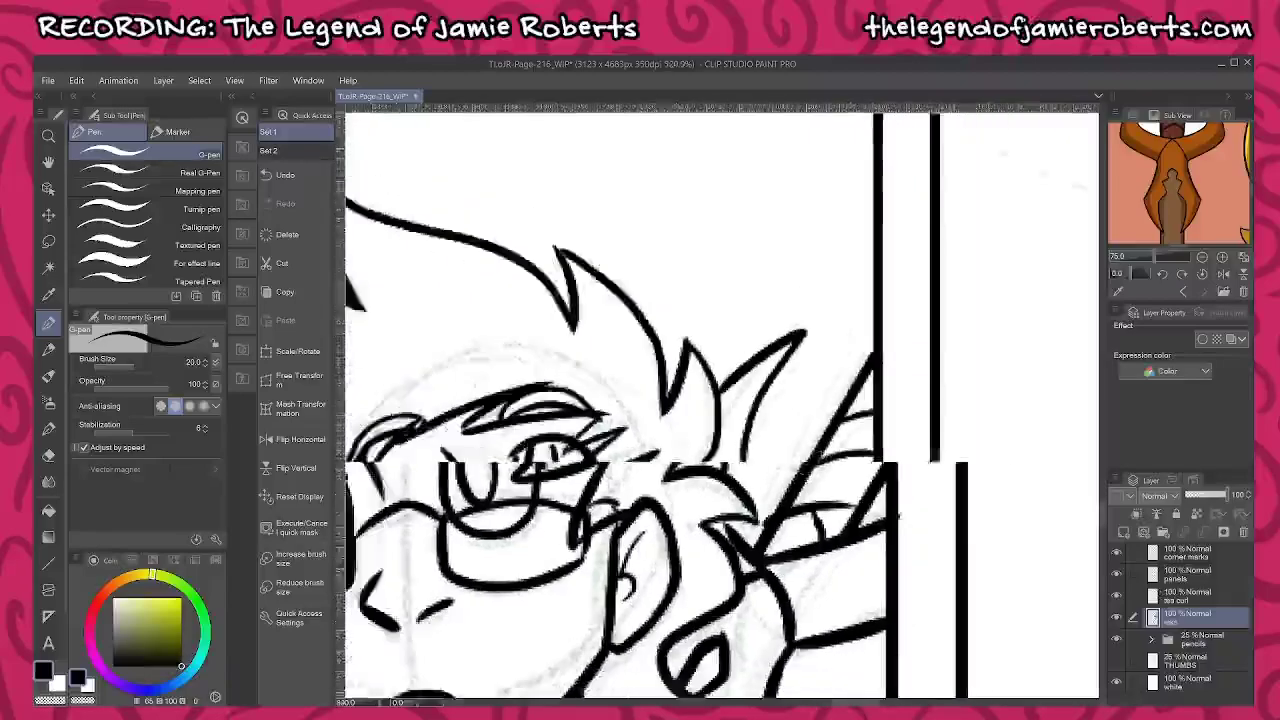
pyautogui.moveTo(867, 625); pyautogui.dragTo(891, 318)
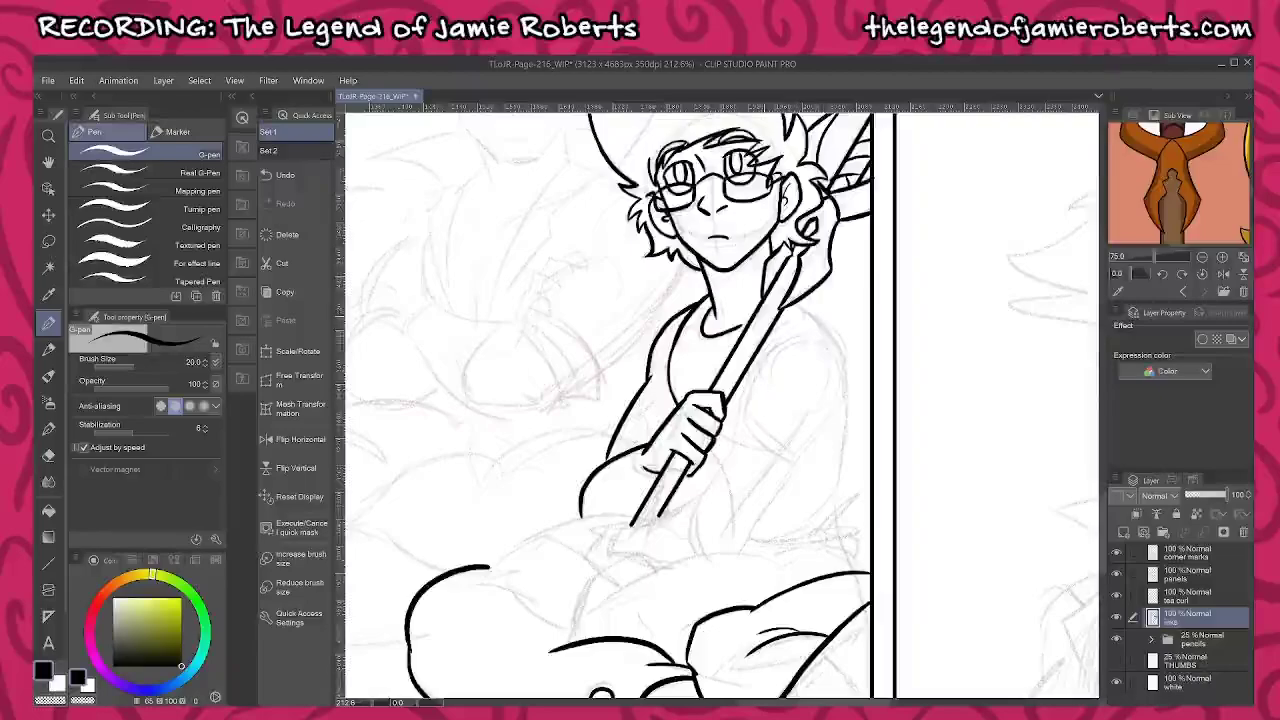
pyautogui.scroll(6, 760, 311)
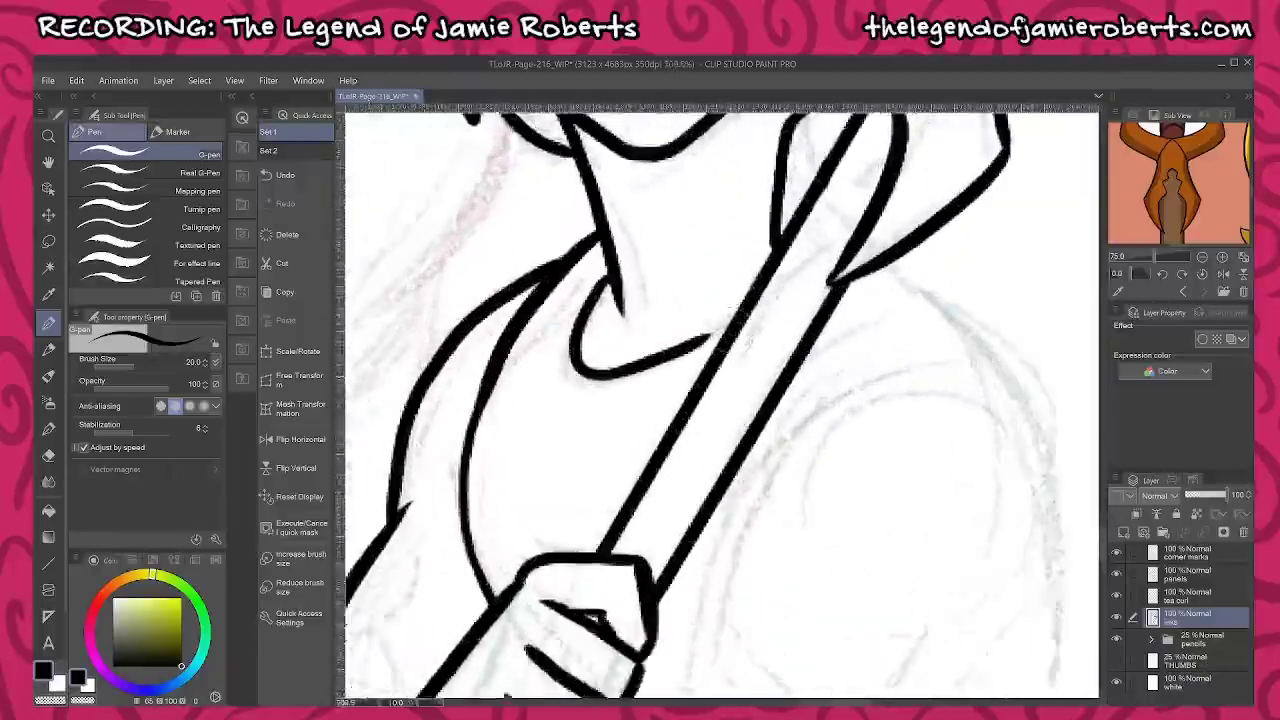
pyautogui.scroll(1, 740, 305)
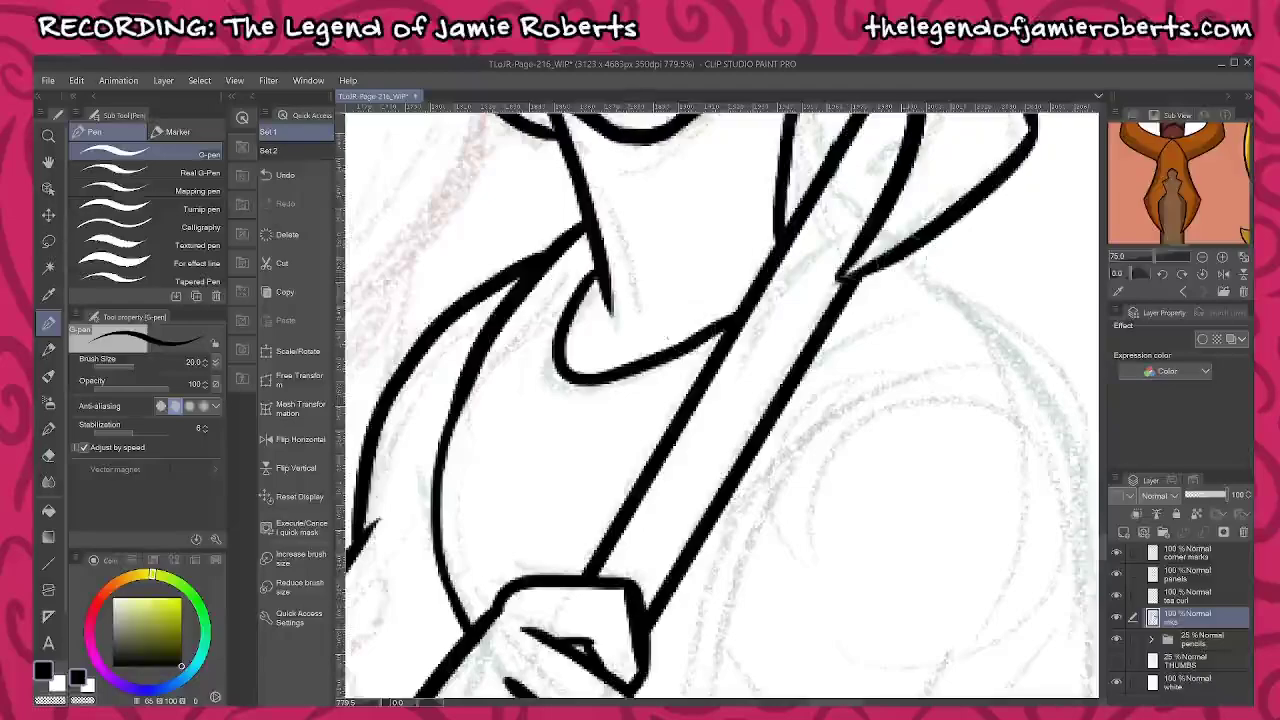
pyautogui.moveTo(915, 234)
pyautogui.mouseDown()
pyautogui.moveTo(969, 298)
pyautogui.moveTo(1032, 372)
pyautogui.mouseUp()
# Ink the rounded outline of the far shoulder and upper arm, and extend the outer line behind it down toward the waist
pyautogui.scroll(-3, 1032, 372)
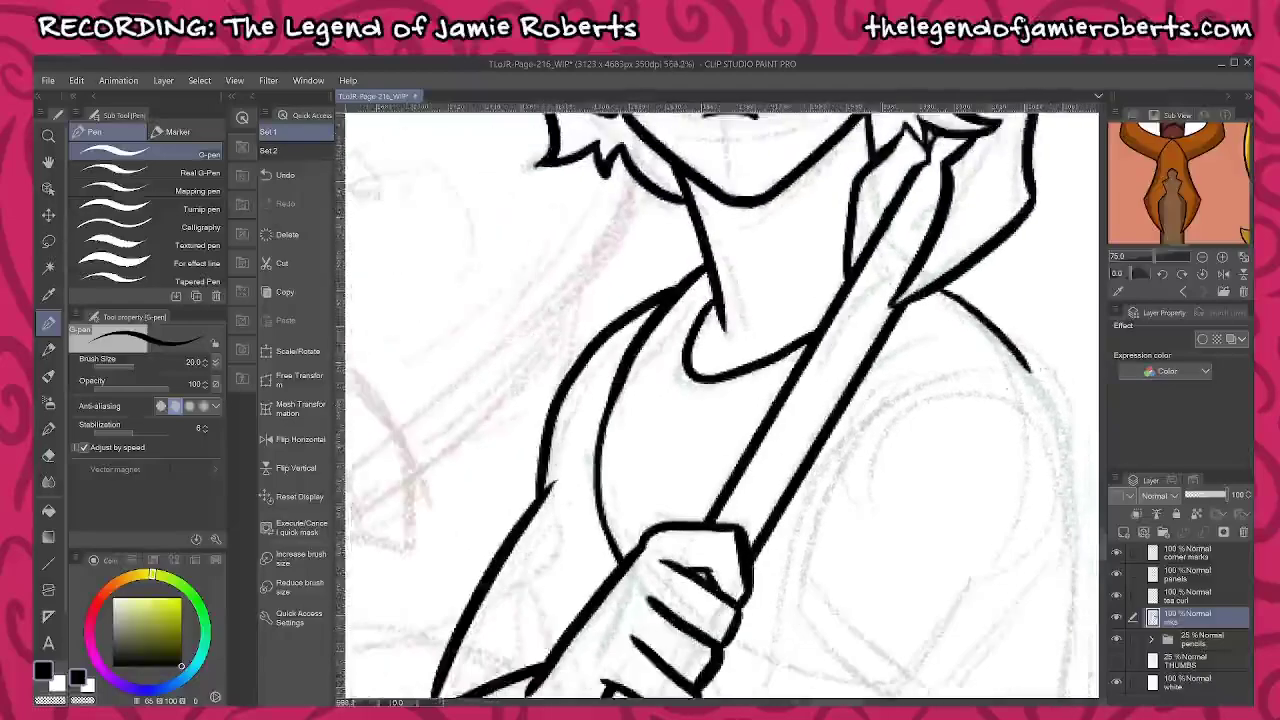
pyautogui.moveTo(1021, 441); pyautogui.dragTo(932, 362)
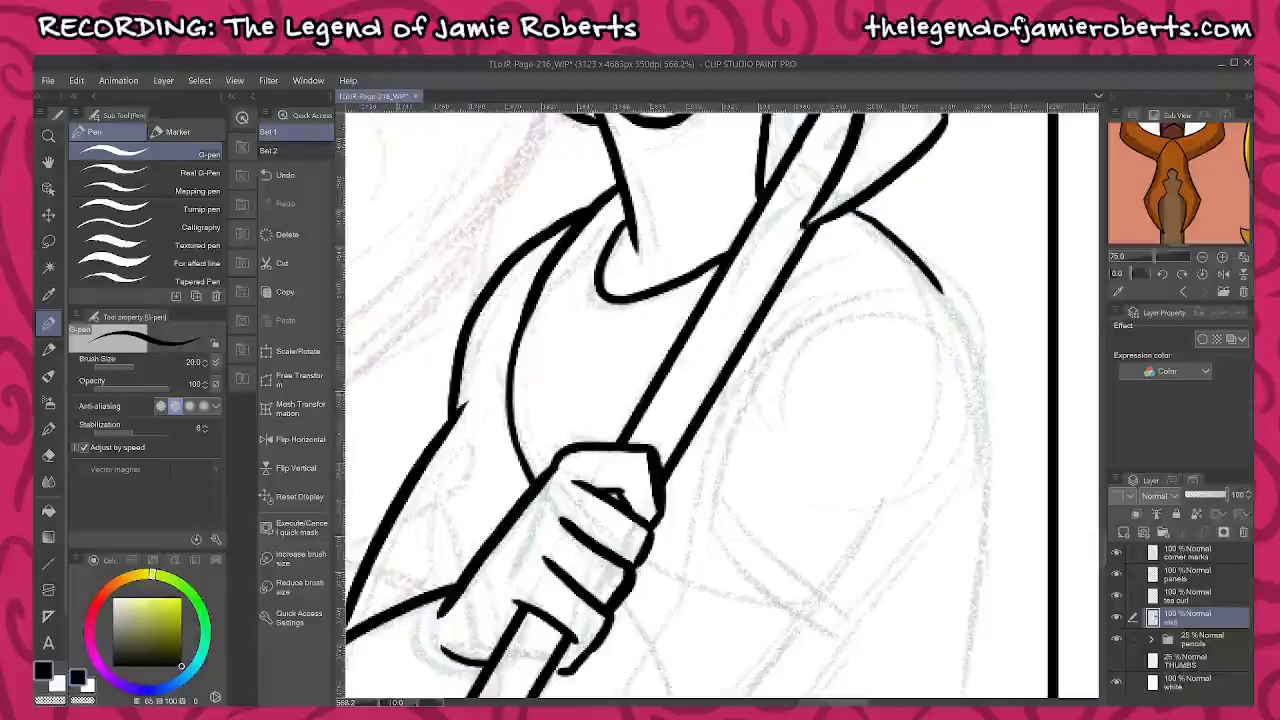
pyautogui.moveTo(845, 312)
pyautogui.mouseDown()
pyautogui.moveTo(769, 342)
pyautogui.moveTo(718, 434)
pyautogui.moveTo(702, 535)
pyautogui.mouseUp()
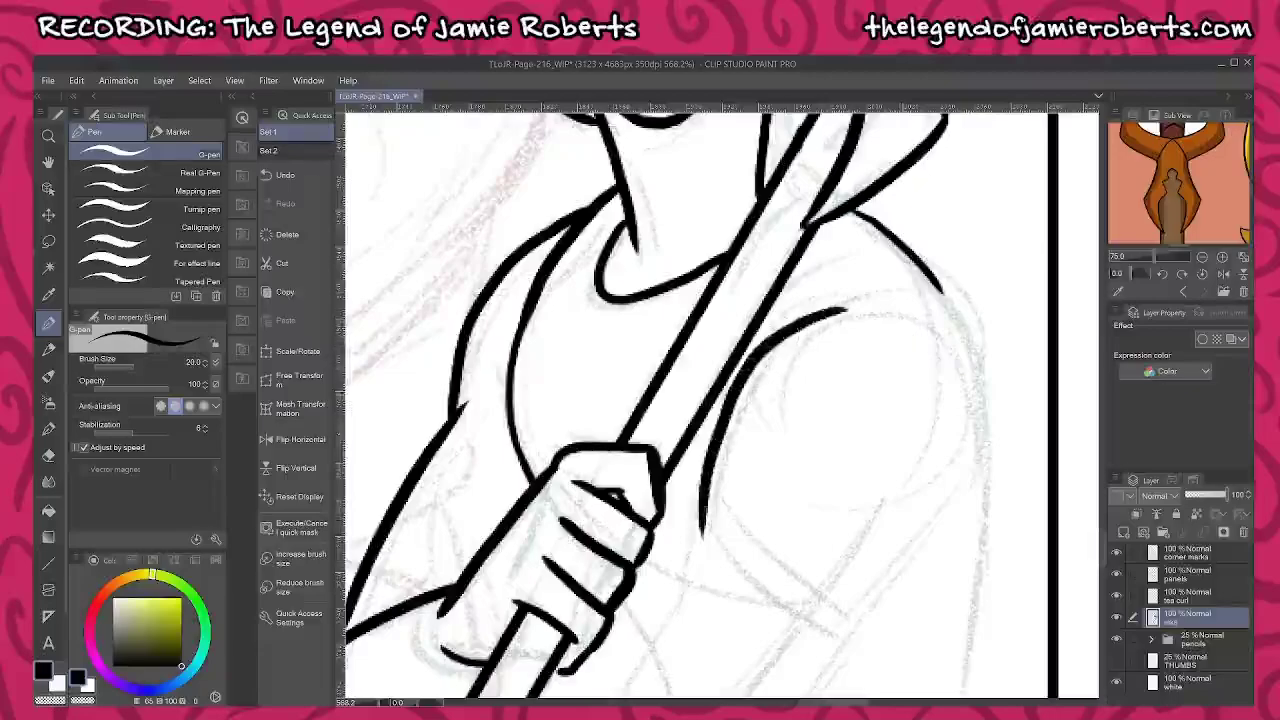
pyautogui.moveTo(964, 508); pyautogui.dragTo(862, 597)
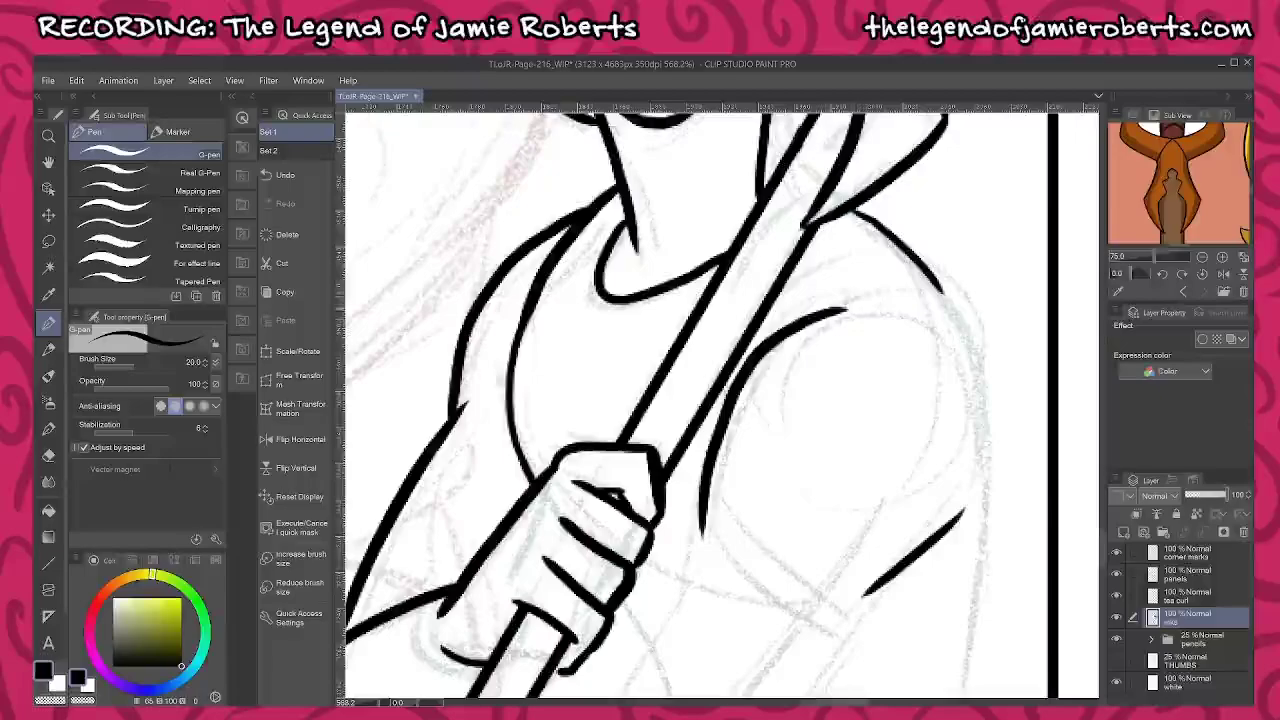
pyautogui.moveTo(815, 310)
pyautogui.mouseDown()
pyautogui.moveTo(885, 291)
pyautogui.moveTo(937, 318)
pyautogui.moveTo(971, 371)
pyautogui.moveTo(981, 490)
pyautogui.moveTo(906, 570)
pyautogui.mouseUp()
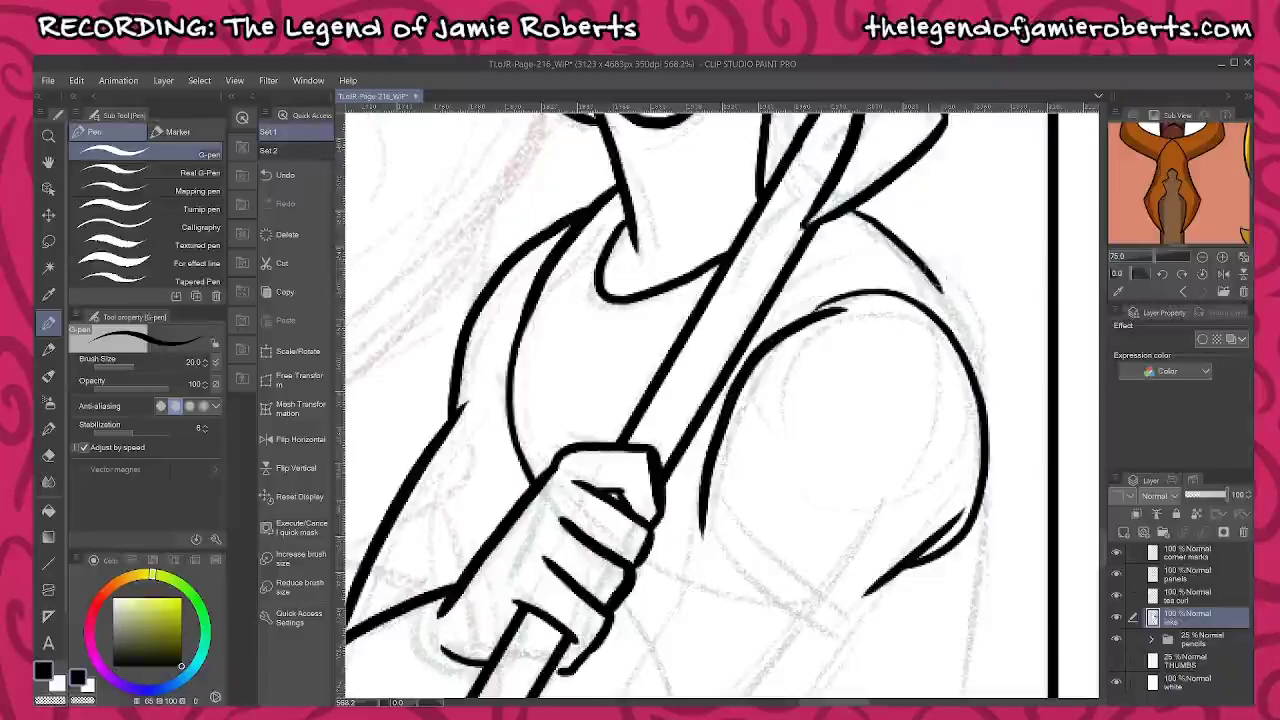
pyautogui.moveTo(922, 258)
pyautogui.mouseDown()
pyautogui.moveTo(970, 335)
pyautogui.moveTo(1004, 468)
pyautogui.moveTo(962, 608)
pyautogui.moveTo(1004, 520)
pyautogui.moveTo(1029, 373)
pyautogui.mouseUp()
pyautogui.moveTo(1030, 302); pyautogui.dragTo(1006, 514)
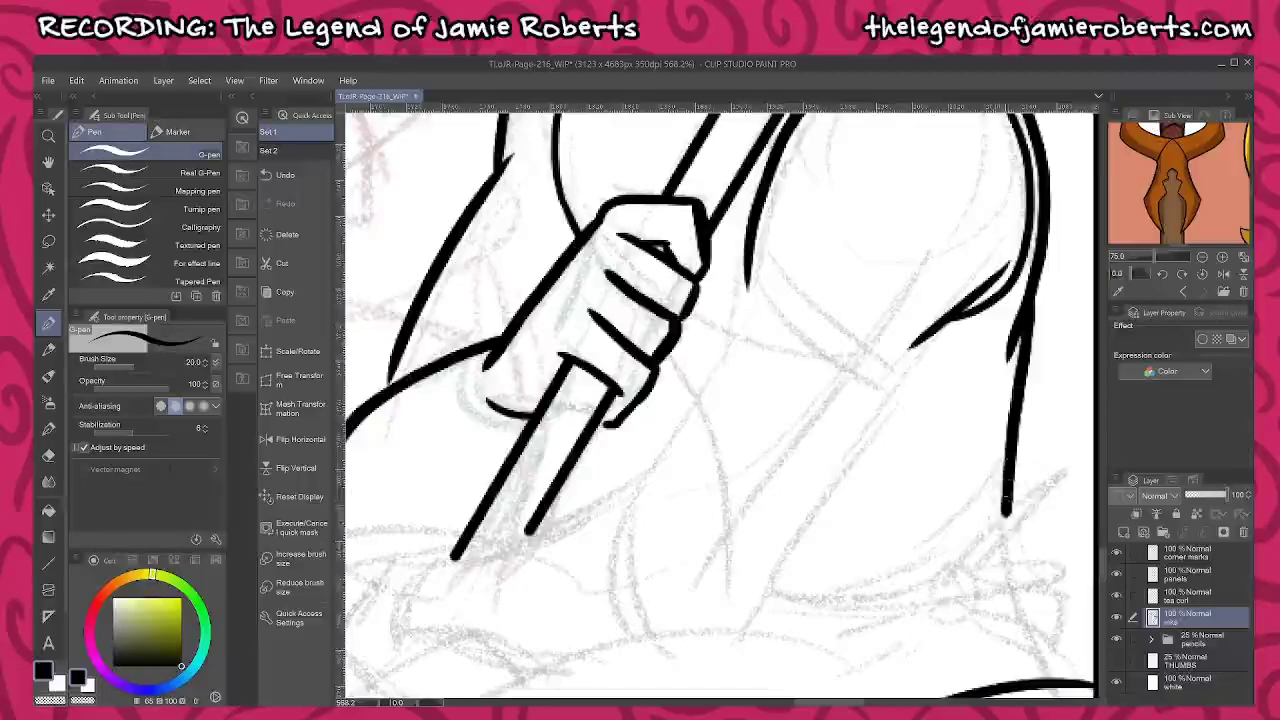
# Ink the sash knot at the waist with its pointed loops and the loose ends hanging toward the thigh
pyautogui.moveTo(918, 578)
pyautogui.mouseDown()
pyautogui.moveTo(956, 558)
pyautogui.moveTo(978, 594)
pyautogui.moveTo(938, 598)
pyautogui.moveTo(920, 578)
pyautogui.moveTo(934, 628)
pyautogui.moveTo(970, 630)
pyautogui.moveTo(978, 594)
pyautogui.moveTo(1058, 482)
pyautogui.moveTo(1040, 530)
pyautogui.moveTo(980, 582)
pyautogui.moveTo(998, 616)
pyautogui.moveTo(930, 489)
pyautogui.moveTo(970, 474)
pyautogui.moveTo(998, 514)
pyautogui.moveTo(896, 498)
pyautogui.mouseUp()
pyautogui.hotkey('ctrl', 'z')
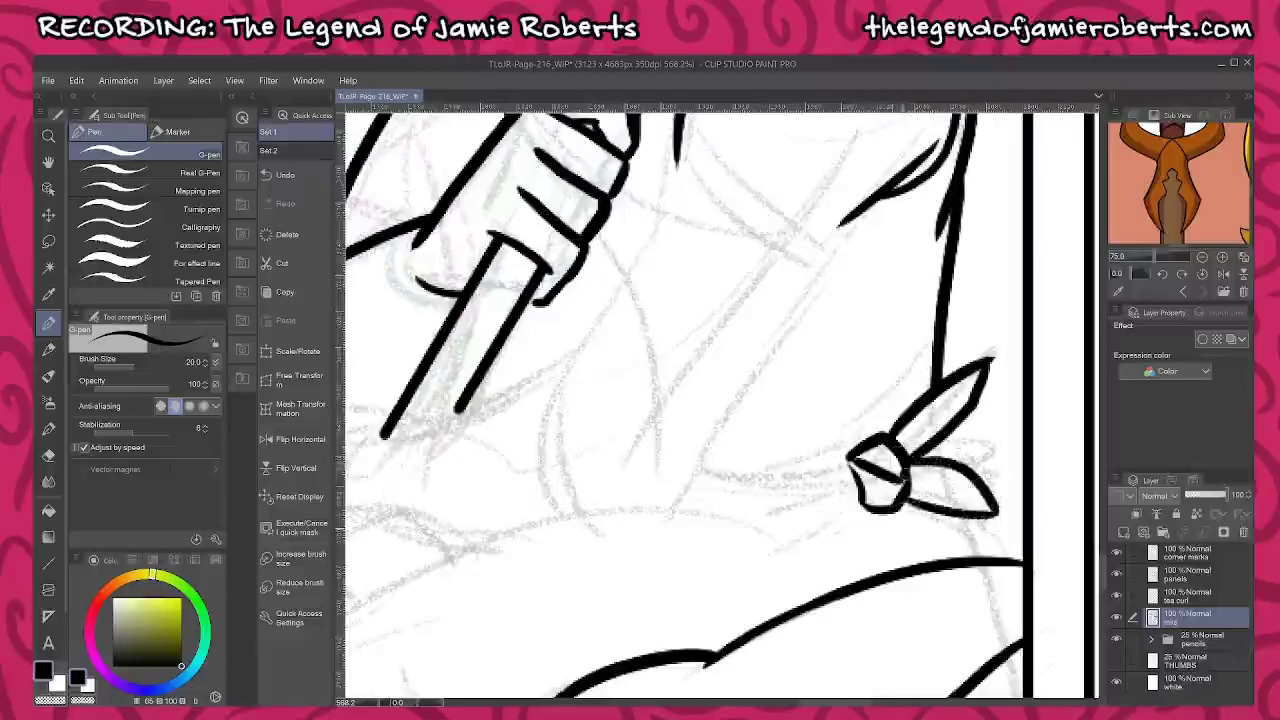
pyautogui.moveTo(952, 416)
pyautogui.mouseDown()
pyautogui.moveTo(972, 432)
pyautogui.moveTo(976, 462)
pyautogui.moveTo(905, 458)
pyautogui.mouseUp()
pyautogui.moveTo(898, 504); pyautogui.dragTo(990, 562)
pyautogui.moveTo(980, 514); pyautogui.dragTo(1002, 556)
# Ink the sash's edges and fold lines gathering into the waist knot, plus the long arched outline of the thigh below it
pyautogui.moveTo(822, 455)
pyautogui.mouseDown()
pyautogui.moveTo(913, 458)
pyautogui.moveTo(802, 457)
pyautogui.mouseUp()
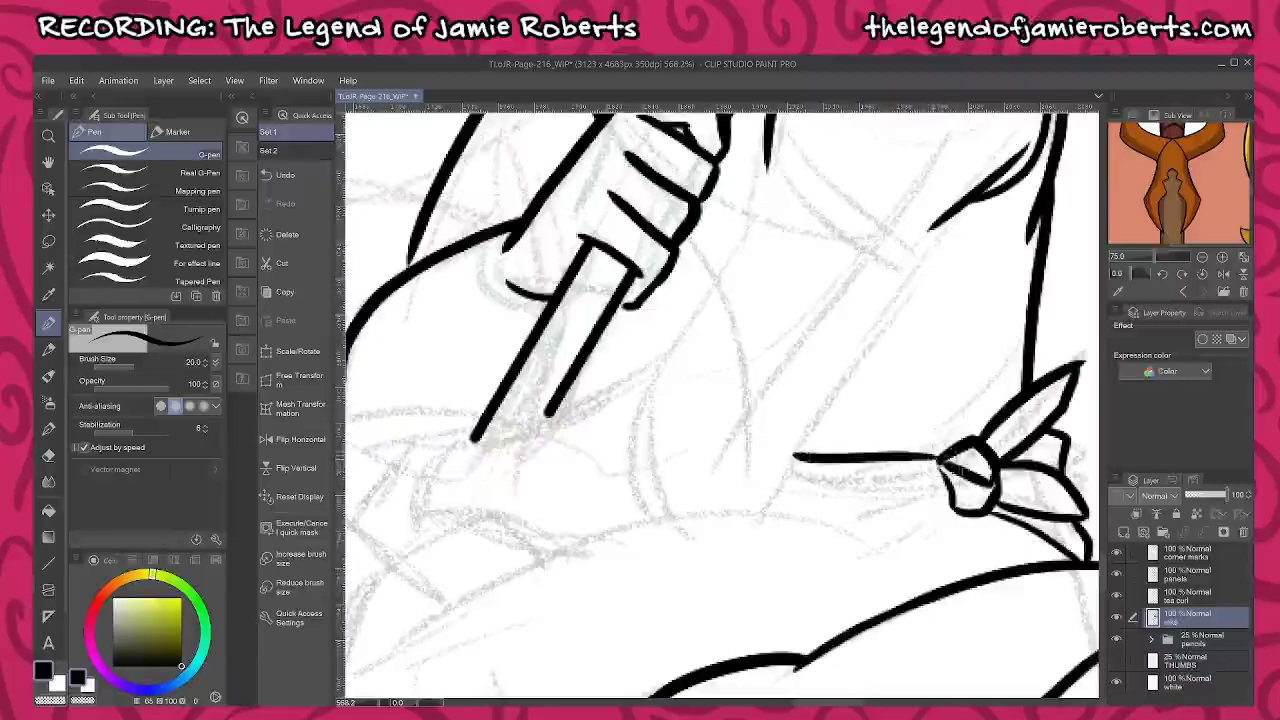
pyautogui.moveTo(940, 466)
pyautogui.mouseDown()
pyautogui.moveTo(862, 482)
pyautogui.moveTo(884, 506)
pyautogui.mouseUp()
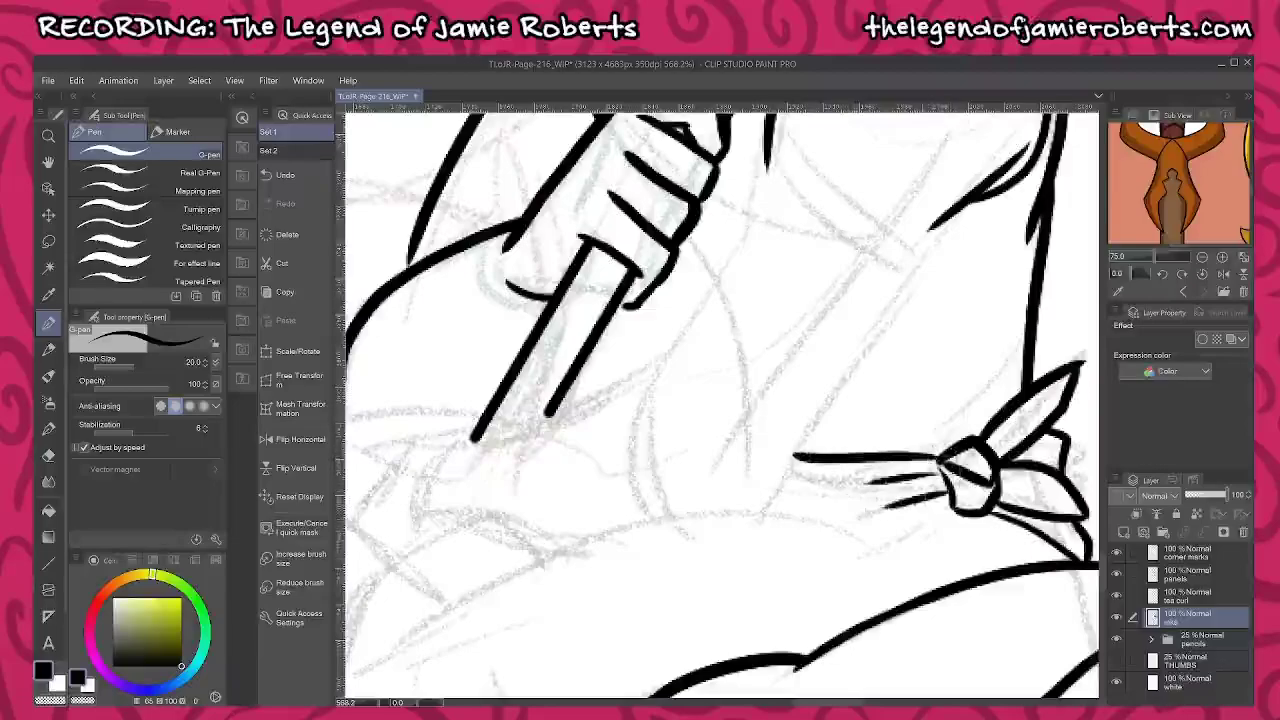
pyautogui.moveTo(920, 558)
pyautogui.mouseDown()
pyautogui.moveTo(727, 503)
pyautogui.moveTo(440, 597)
pyautogui.mouseUp()
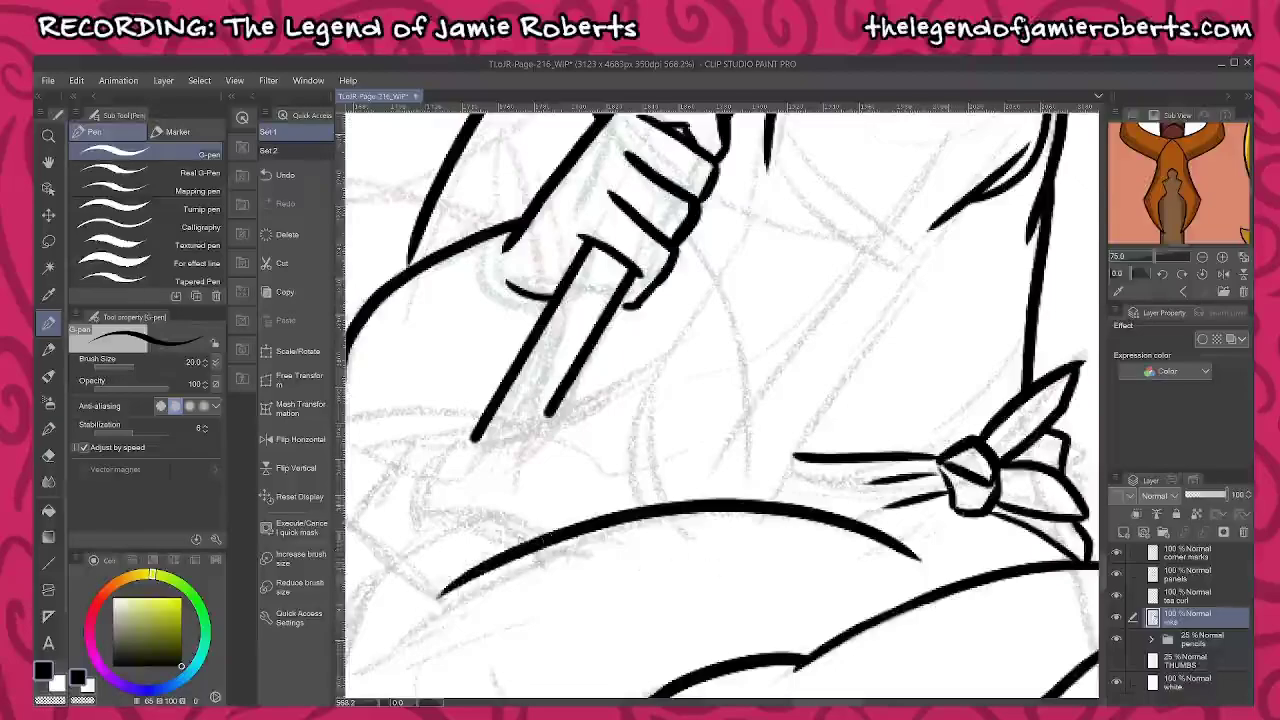
pyautogui.moveTo(950, 504); pyautogui.dragTo(895, 540)
# Ink both sides of the near arm below the rounded upper sleeve and the two curved edges of the sleeve's band
pyautogui.scroll(3, 929, 422)
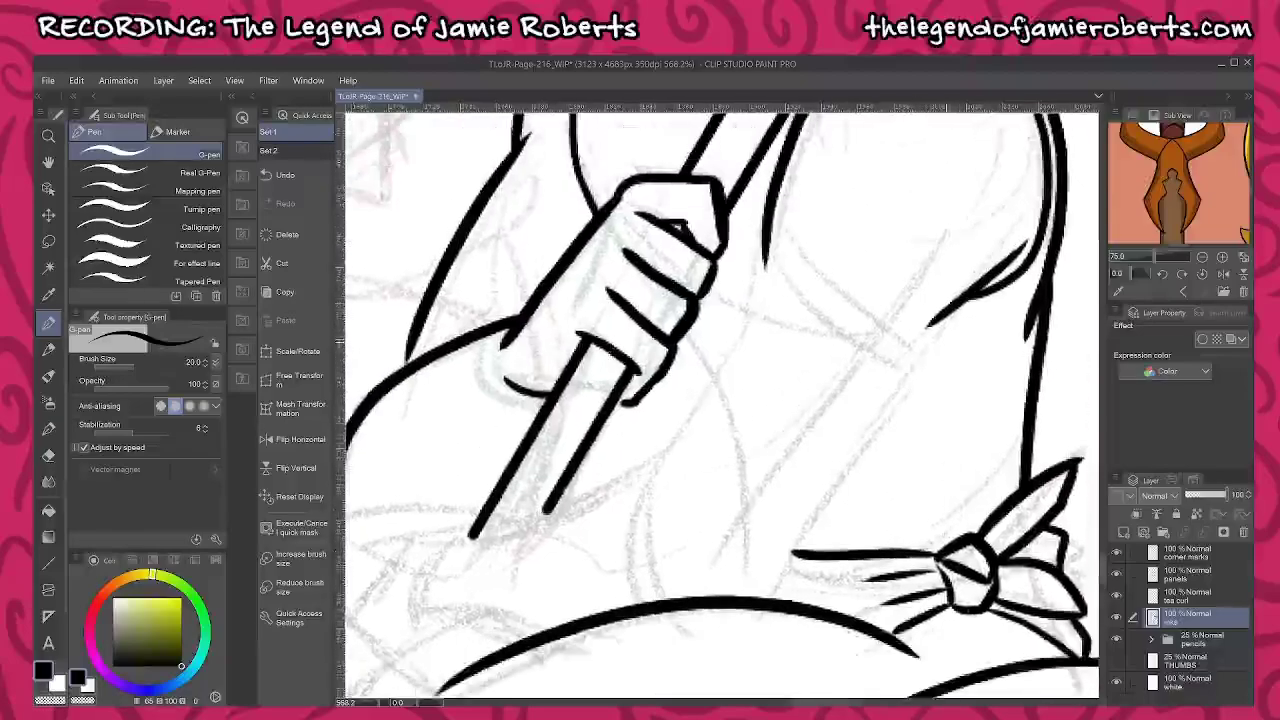
pyautogui.moveTo(980, 285); pyautogui.dragTo(760, 595)
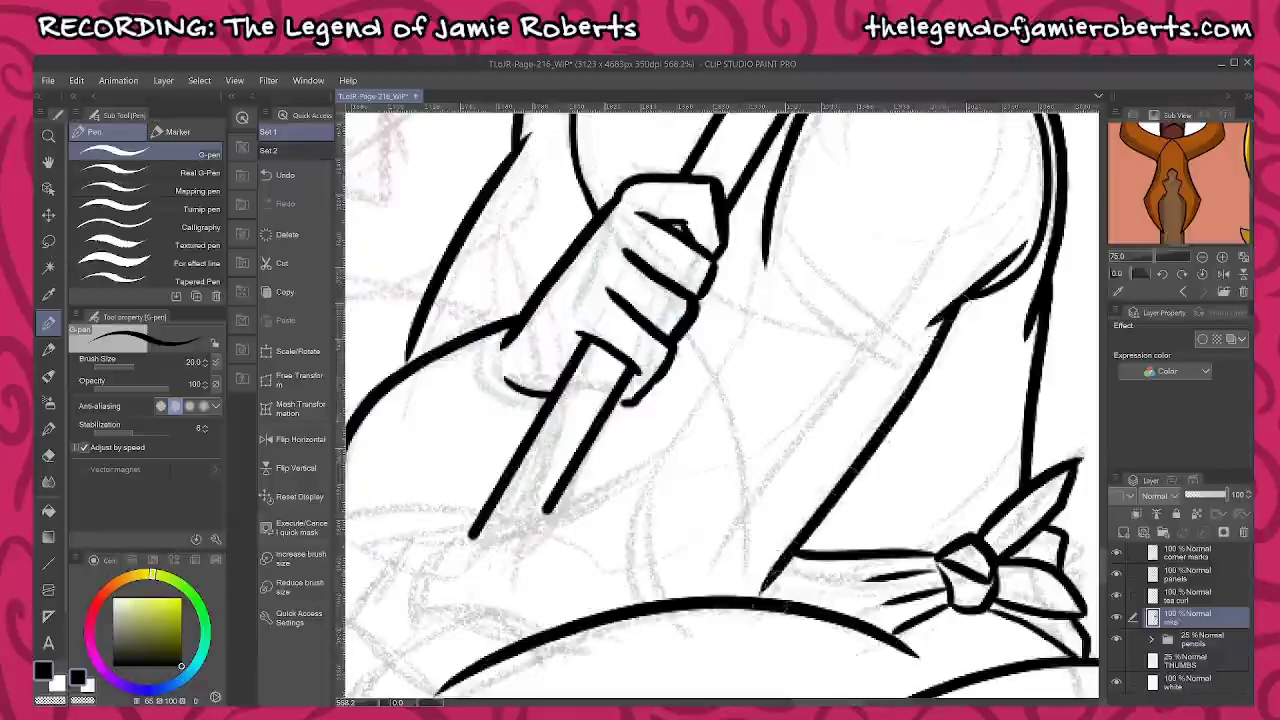
pyautogui.moveTo(820, 388); pyautogui.dragTo(886, 438)
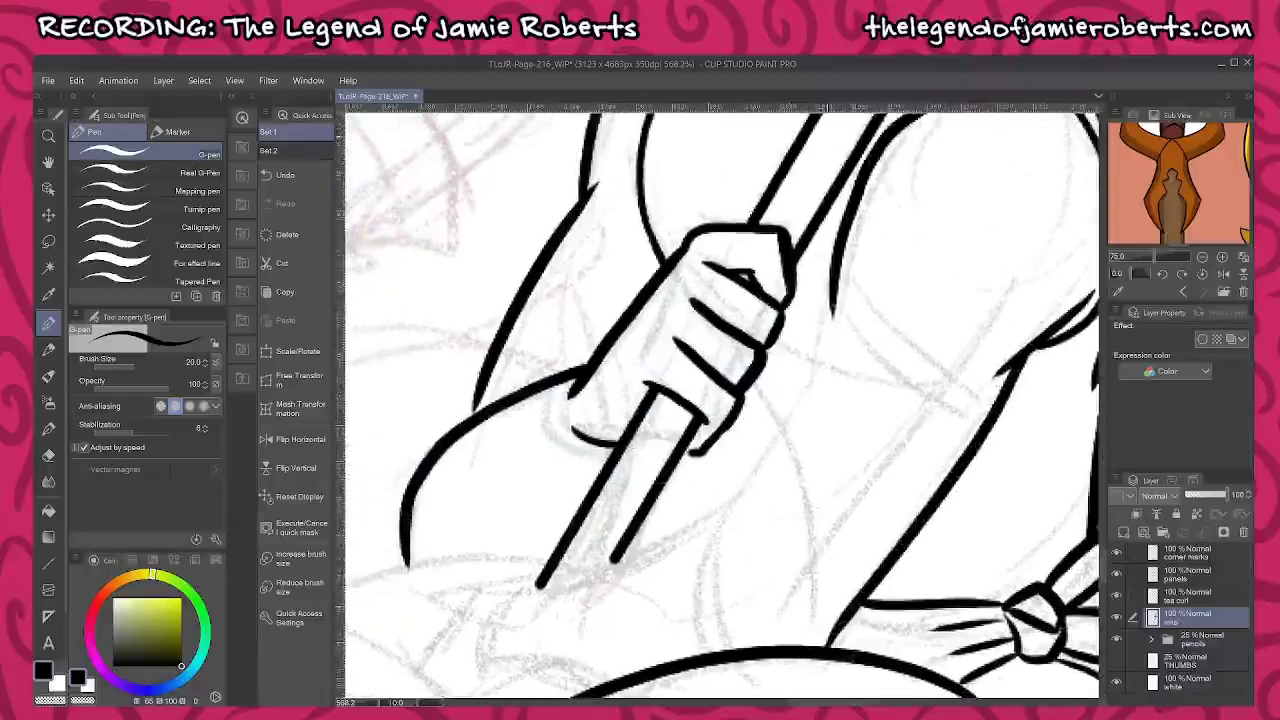
pyautogui.moveTo(835, 285)
pyautogui.mouseDown()
pyautogui.moveTo(806, 322)
pyautogui.moveTo(714, 552)
pyautogui.mouseUp()
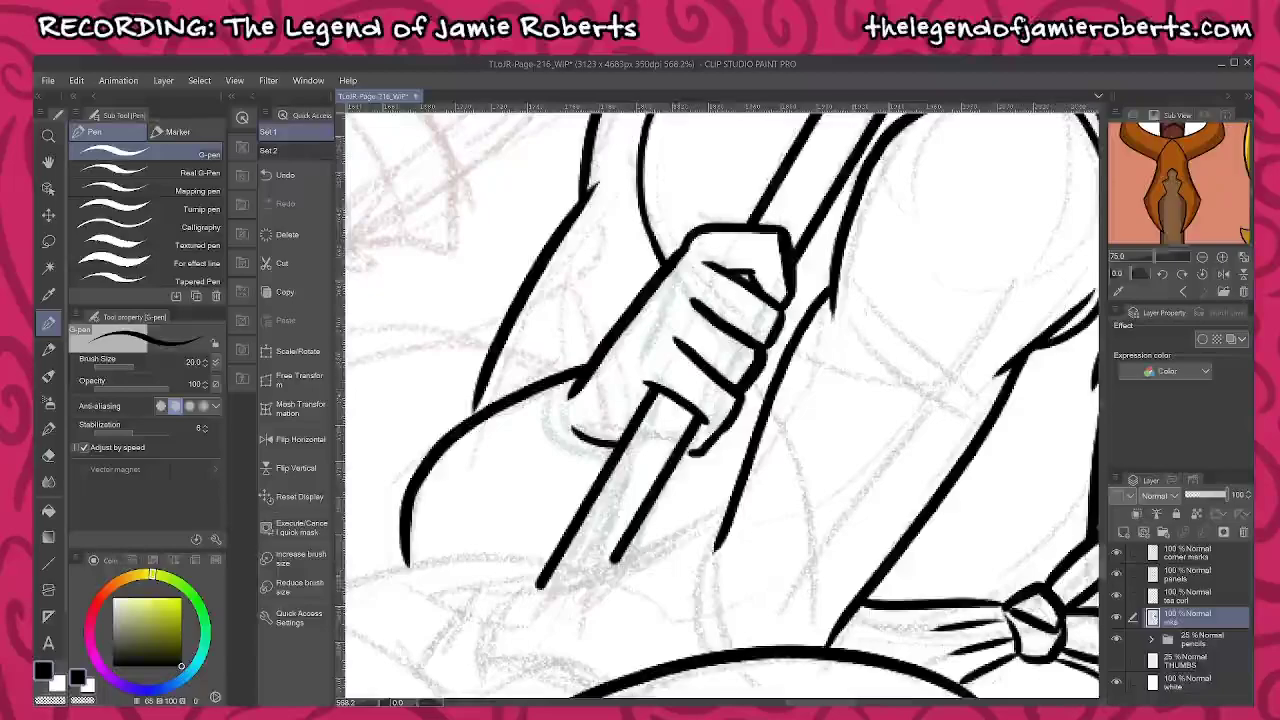
pyautogui.moveTo(835, 290); pyautogui.dragTo(1000, 390)
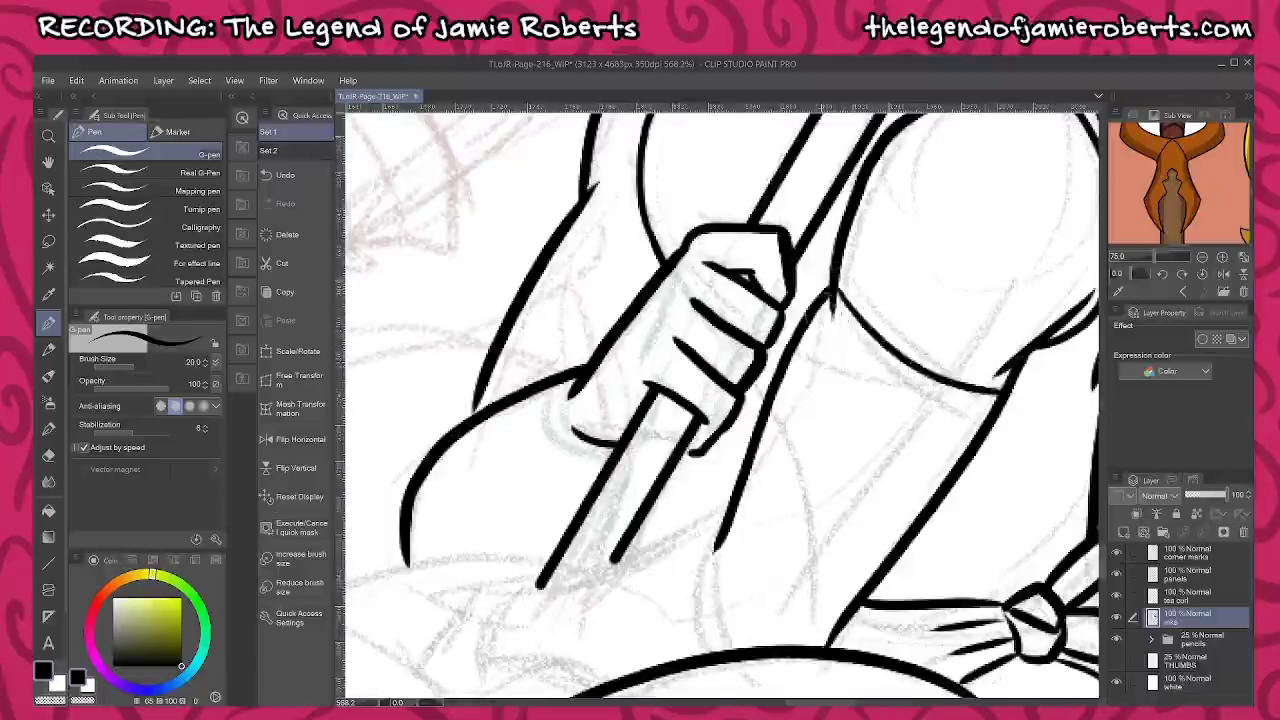
pyautogui.moveTo(826, 295)
pyautogui.mouseDown()
pyautogui.moveTo(880, 405)
pyautogui.moveTo(1005, 435)
pyautogui.mouseUp()
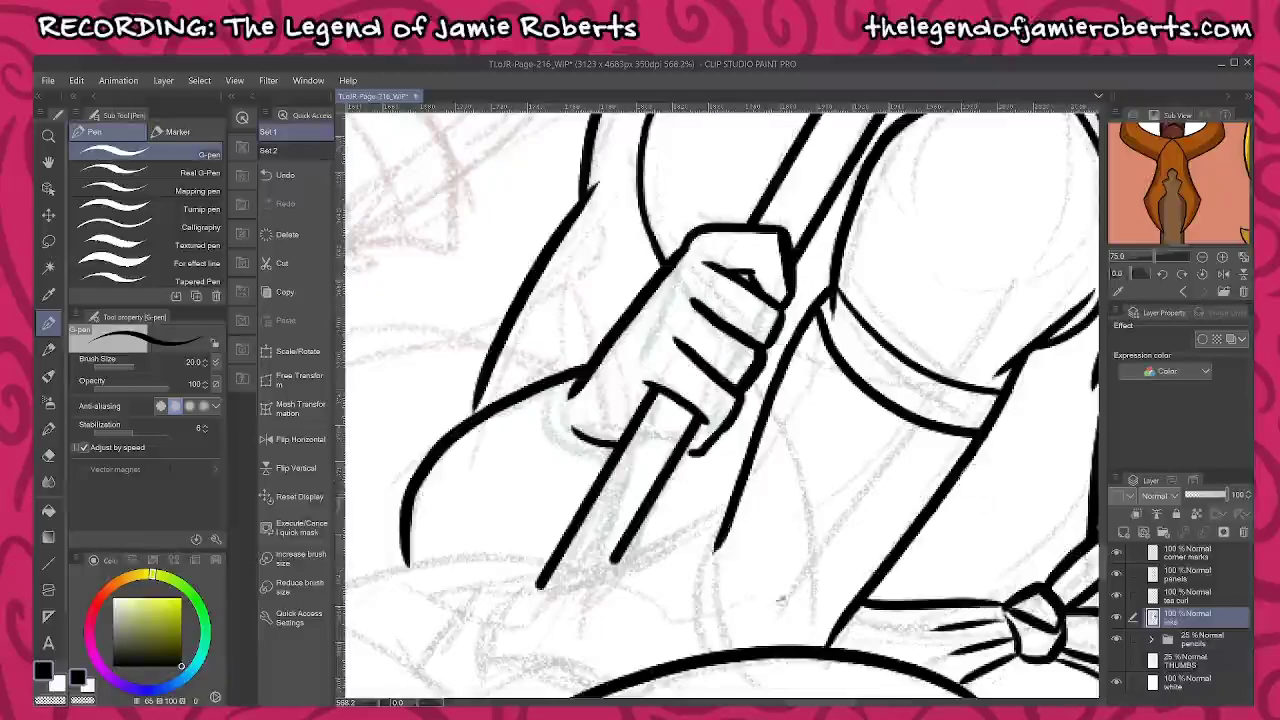
# Ink the forearm's upper contour across the staff's lower end, and the near knee's rounded outline with its short fold lines
pyautogui.moveTo(783, 600); pyautogui.dragTo(895, 467)
pyautogui.moveTo(838, 383)
pyautogui.mouseDown()
pyautogui.moveTo(616, 460)
pyautogui.moveTo(590, 545)
pyautogui.mouseUp()
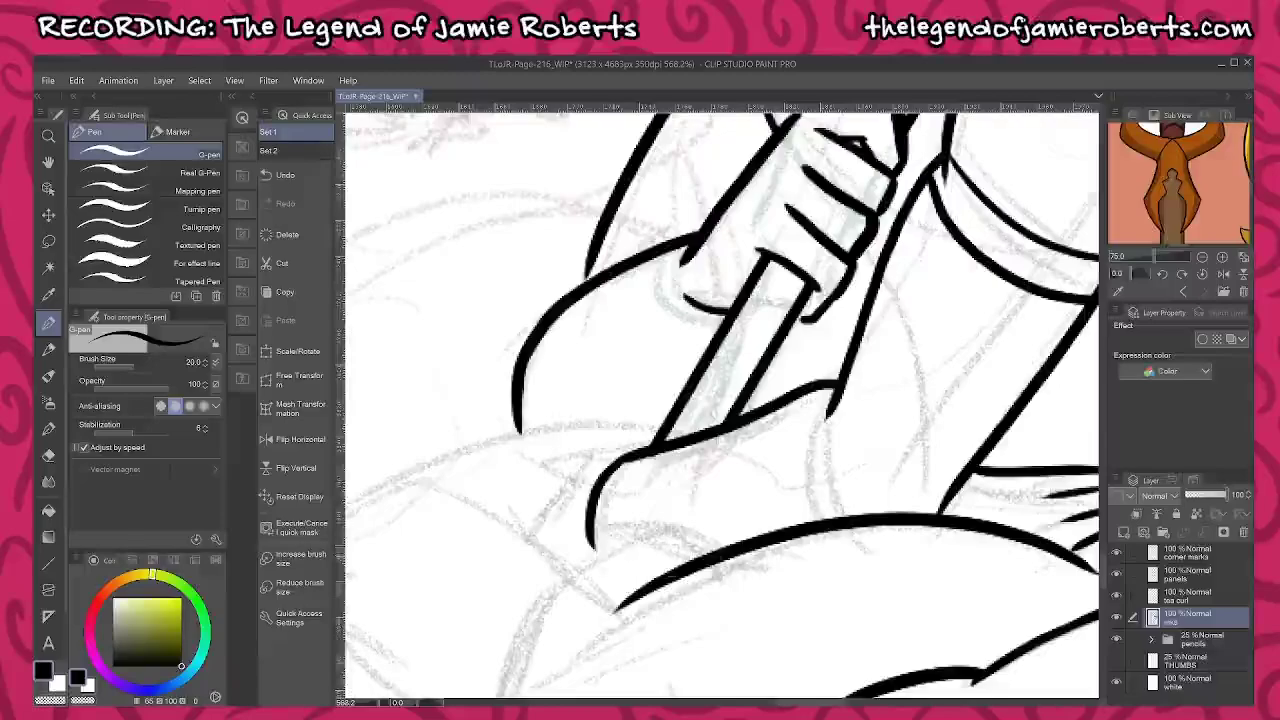
pyautogui.moveTo(739, 572); pyautogui.dragTo(852, 440)
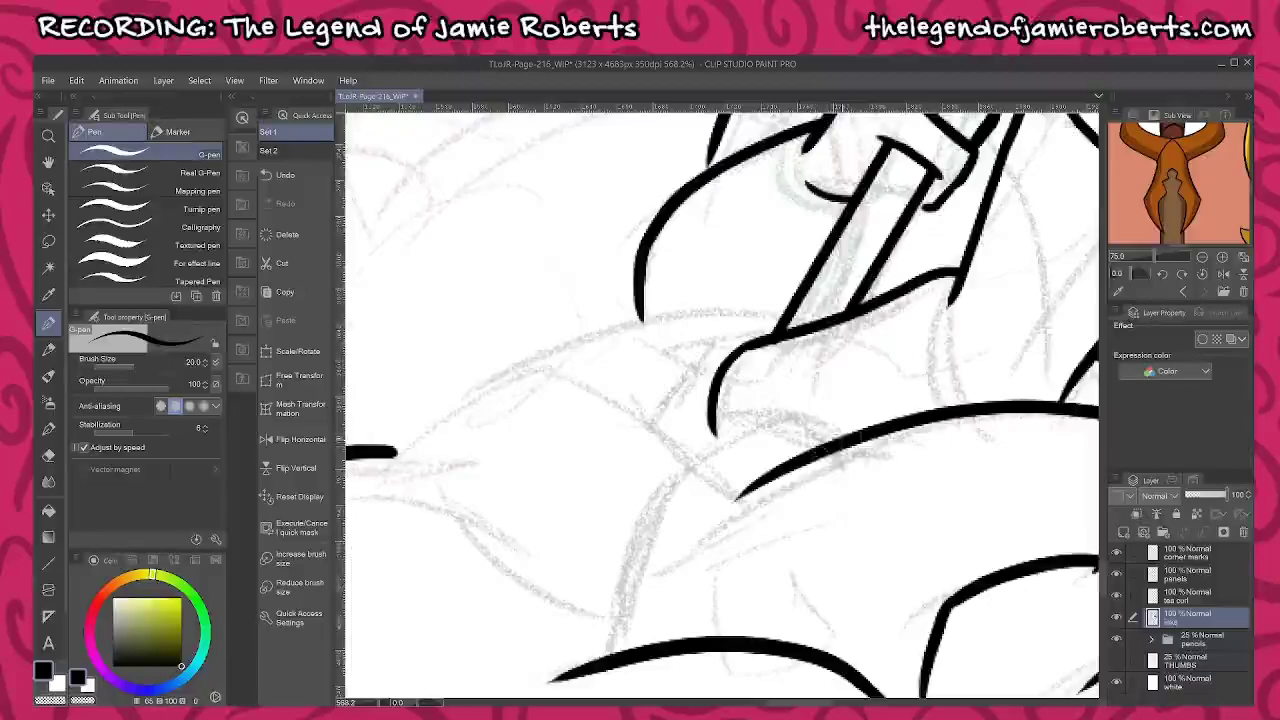
pyautogui.moveTo(845, 440)
pyautogui.mouseDown()
pyautogui.moveTo(738, 428)
pyautogui.moveTo(660, 488)
pyautogui.moveTo(626, 648)
pyautogui.mouseUp()
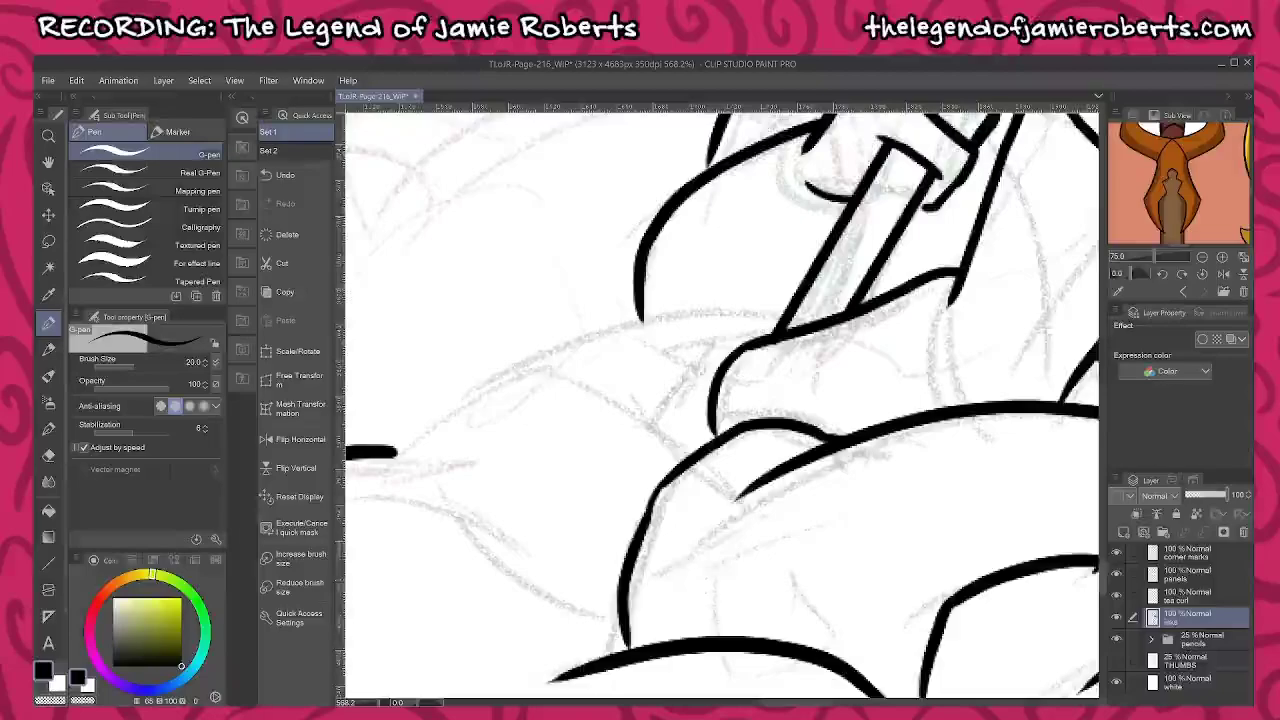
pyautogui.moveTo(788, 484); pyautogui.dragTo(695, 512)
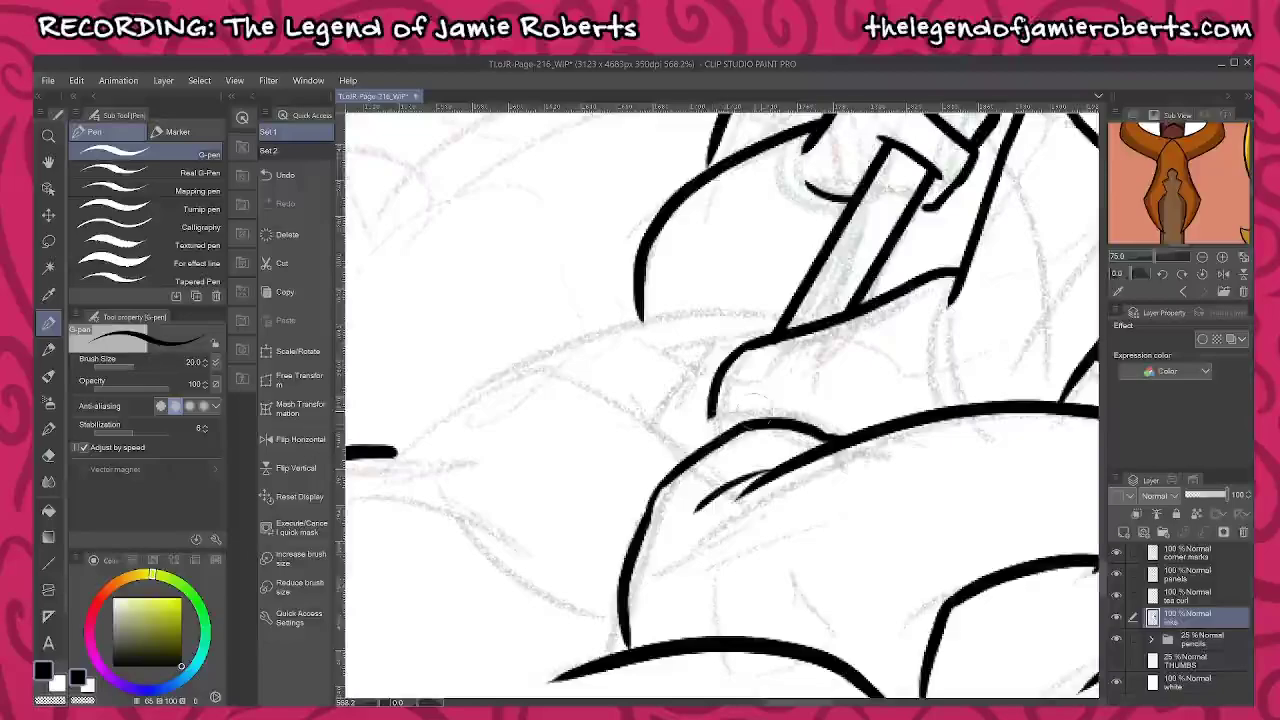
pyautogui.moveTo(676, 437); pyautogui.dragTo(782, 412)
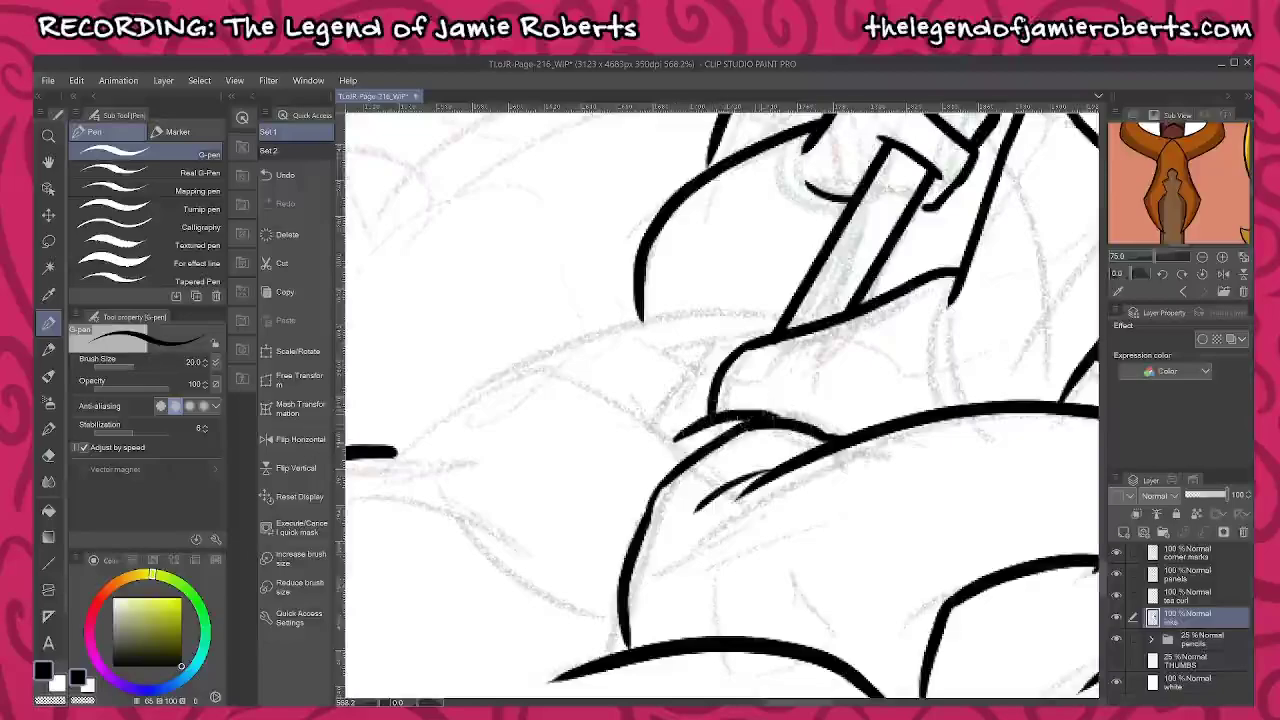
# Ink the far knee's pointed outline with its inner crease, and join it to the short line beside it
pyautogui.moveTo(507, 389)
pyautogui.mouseDown()
pyautogui.moveTo(580, 372)
pyautogui.moveTo(684, 456)
pyautogui.mouseUp()
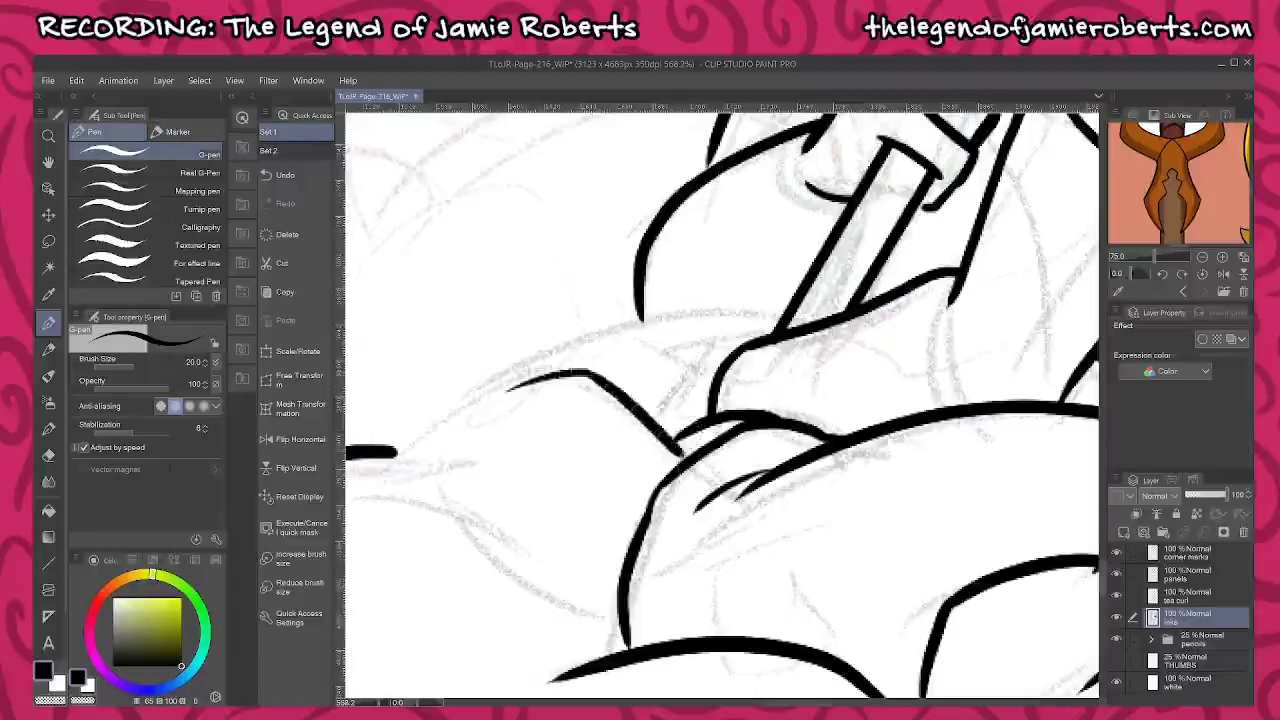
pyautogui.moveTo(603, 366); pyautogui.dragTo(622, 398)
pyautogui.moveTo(790, 306)
pyautogui.mouseDown()
pyautogui.moveTo(612, 326)
pyautogui.moveTo(424, 422)
pyautogui.moveTo(428, 492)
pyautogui.moveTo(543, 606)
pyautogui.moveTo(625, 638)
pyautogui.mouseUp()
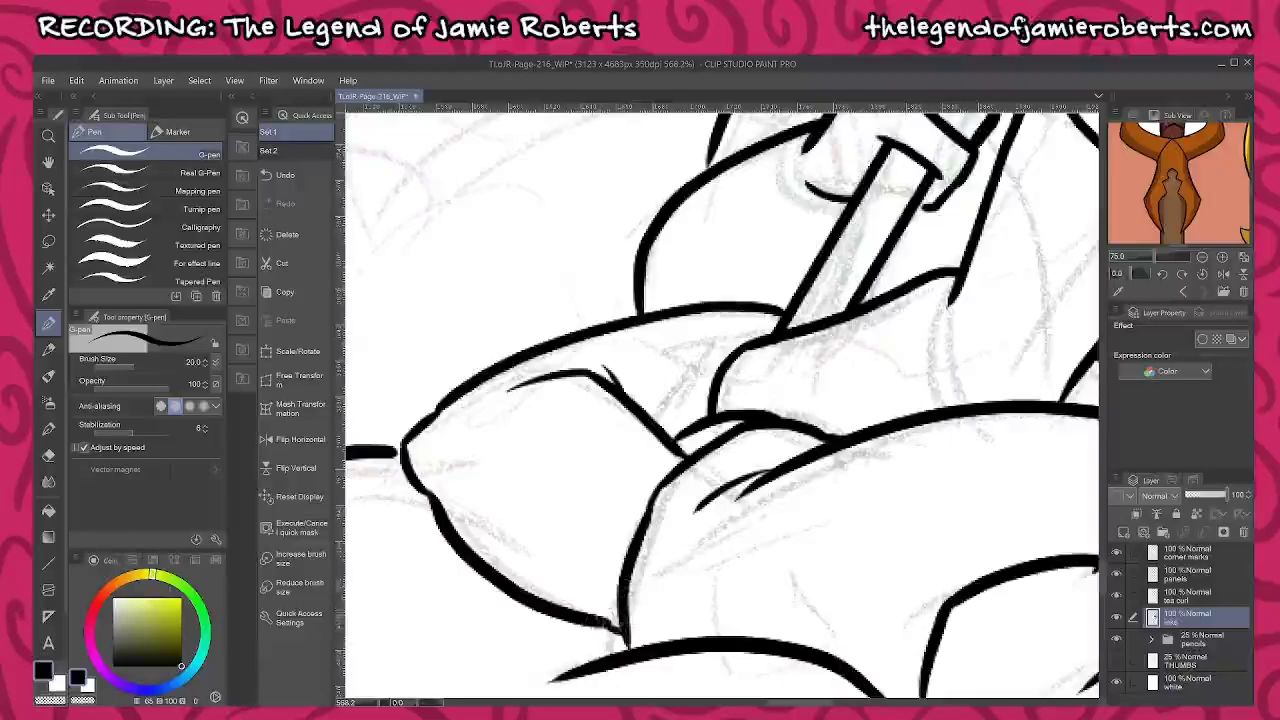
pyautogui.moveTo(394, 453); pyautogui.dragTo(403, 456)
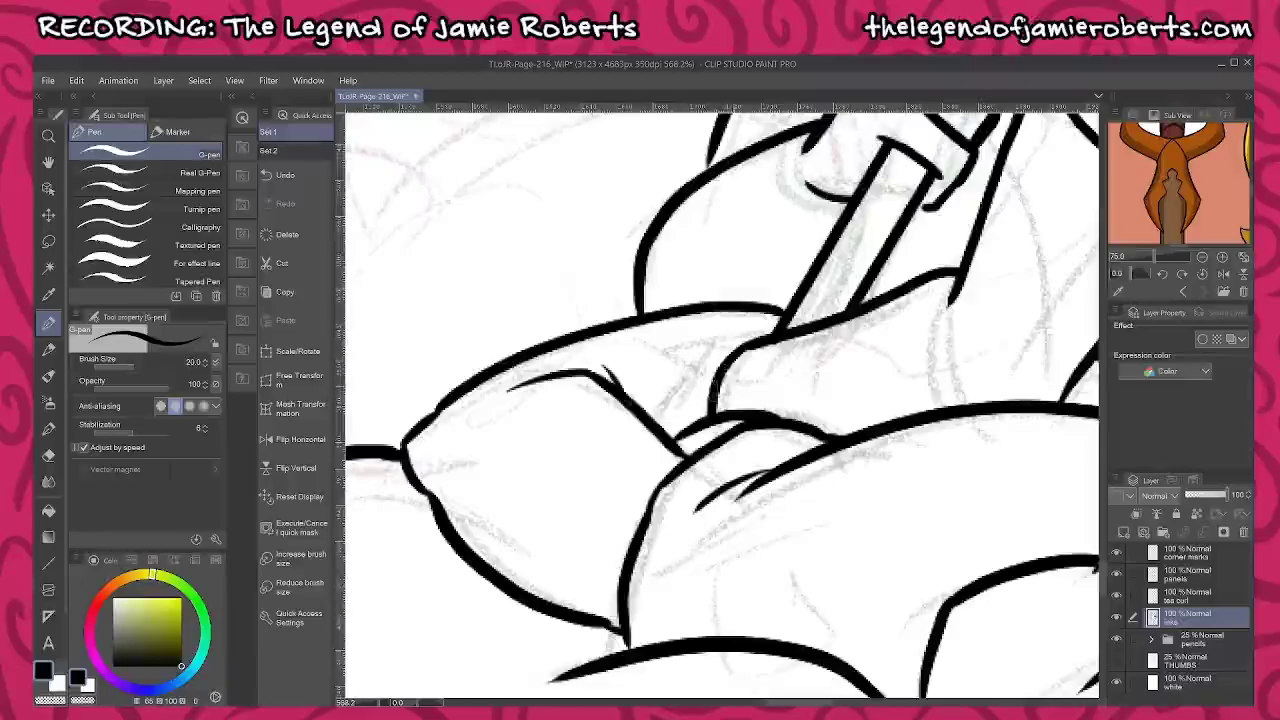
# Ink the crease and cuff line at the resting wrist and the curved double band across the near forearm
pyautogui.moveTo(750, 340)
pyautogui.mouseDown()
pyautogui.moveTo(690, 370)
pyautogui.moveTo(655, 428)
pyautogui.mouseUp()
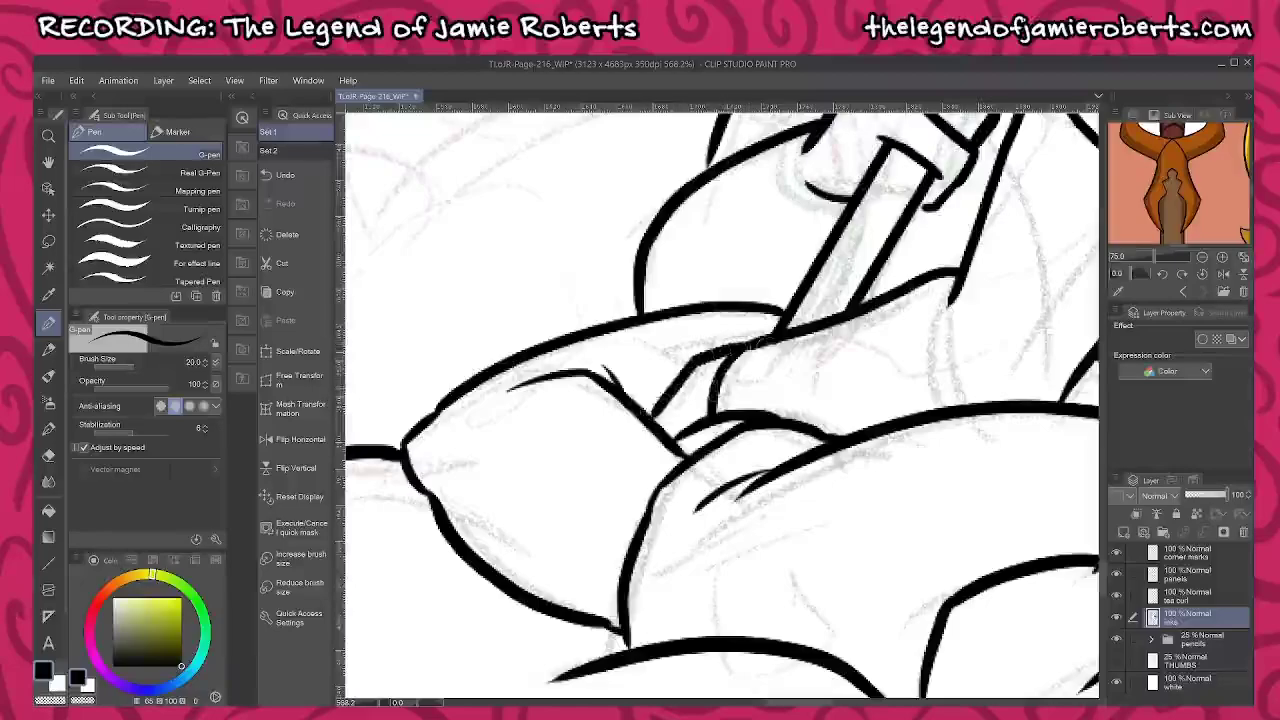
pyautogui.moveTo(752, 345); pyautogui.dragTo(736, 410)
pyautogui.moveTo(966, 262); pyautogui.dragTo(940, 408)
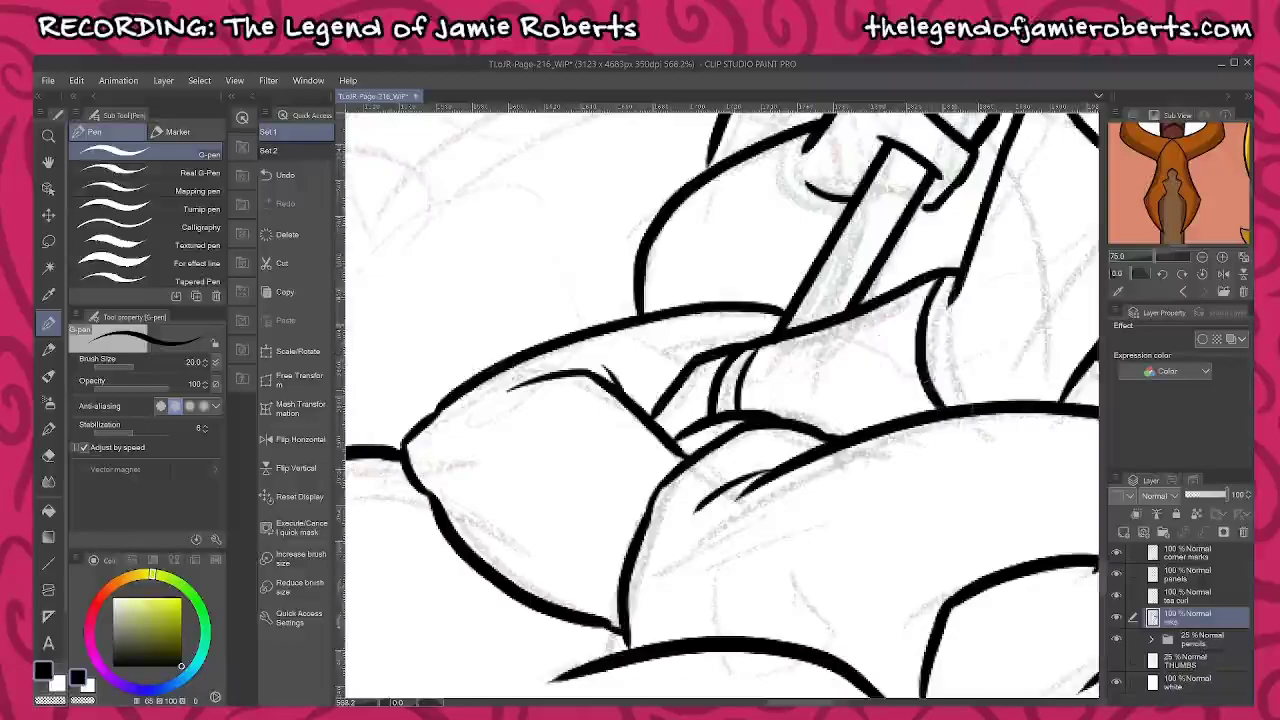
pyautogui.moveTo(893, 284)
pyautogui.mouseDown()
pyautogui.moveTo(906, 408)
pyautogui.moveTo(930, 420)
pyautogui.mouseUp()
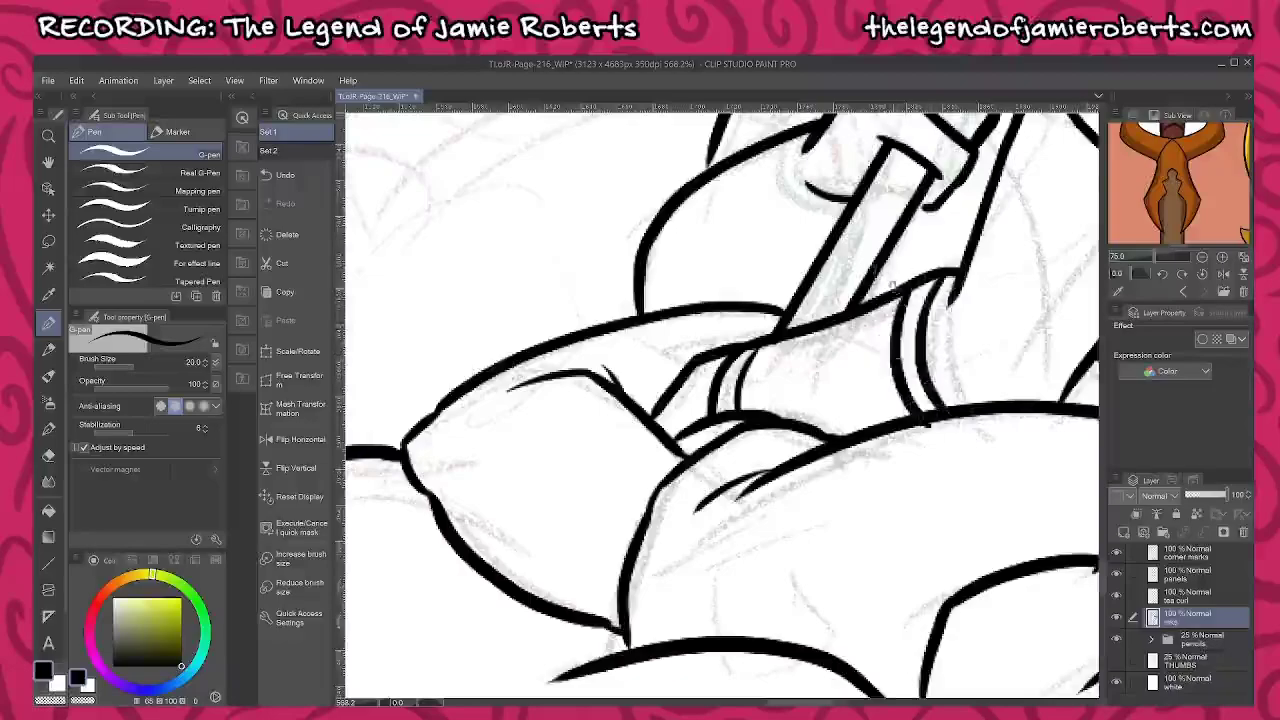
# Ink the double cuff band at the wrist gripping the staff and the curved band near that arm's elbow
pyautogui.moveTo(893, 284); pyautogui.dragTo(792, 502)
pyautogui.moveTo(693, 356)
pyautogui.mouseDown()
pyautogui.moveTo(716, 433)
pyautogui.moveTo(735, 439)
pyautogui.mouseUp()
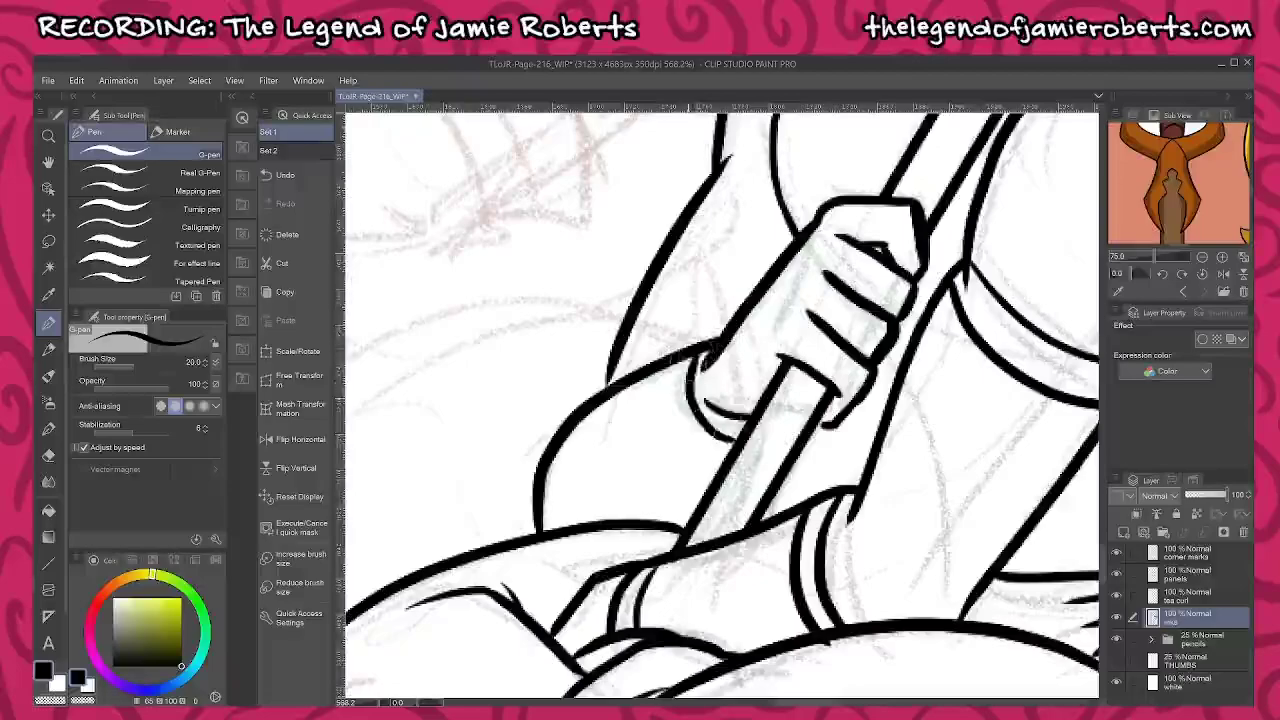
pyautogui.moveTo(676, 358); pyautogui.dragTo(728, 452)
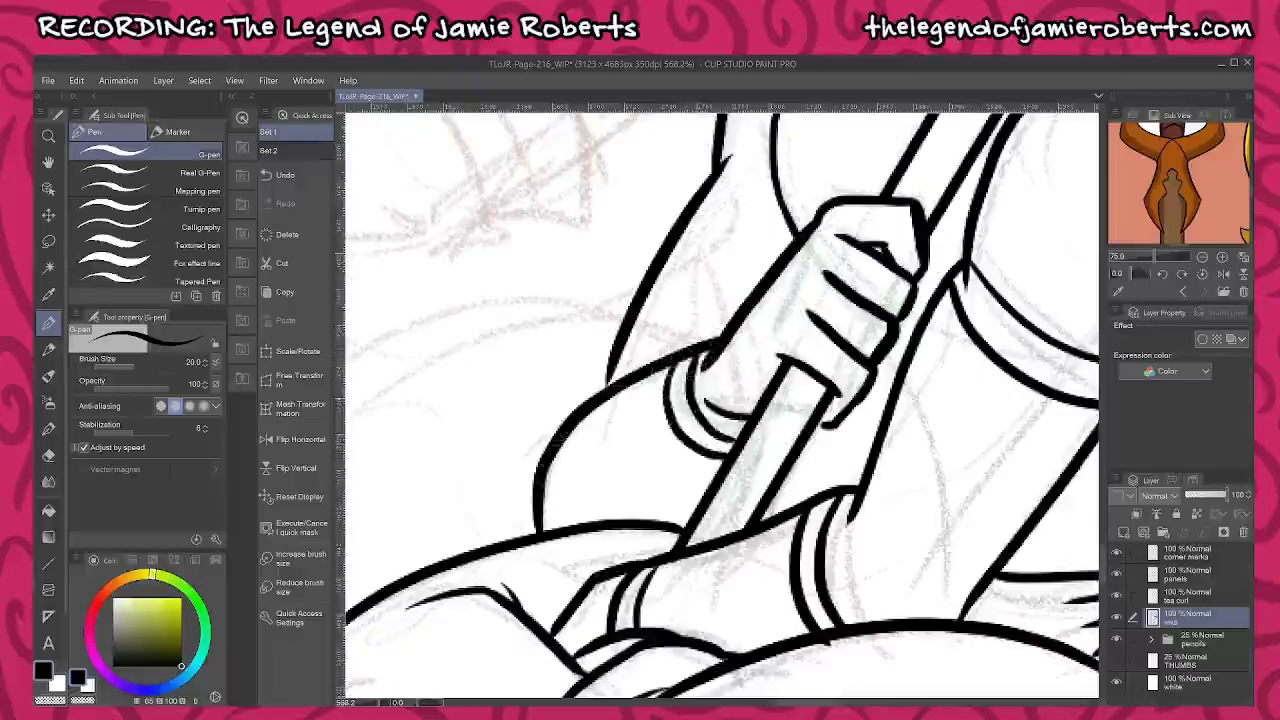
pyautogui.moveTo(560, 438)
pyautogui.mouseDown()
pyautogui.moveTo(565, 480)
pyautogui.moveTo(605, 520)
pyautogui.mouseUp()
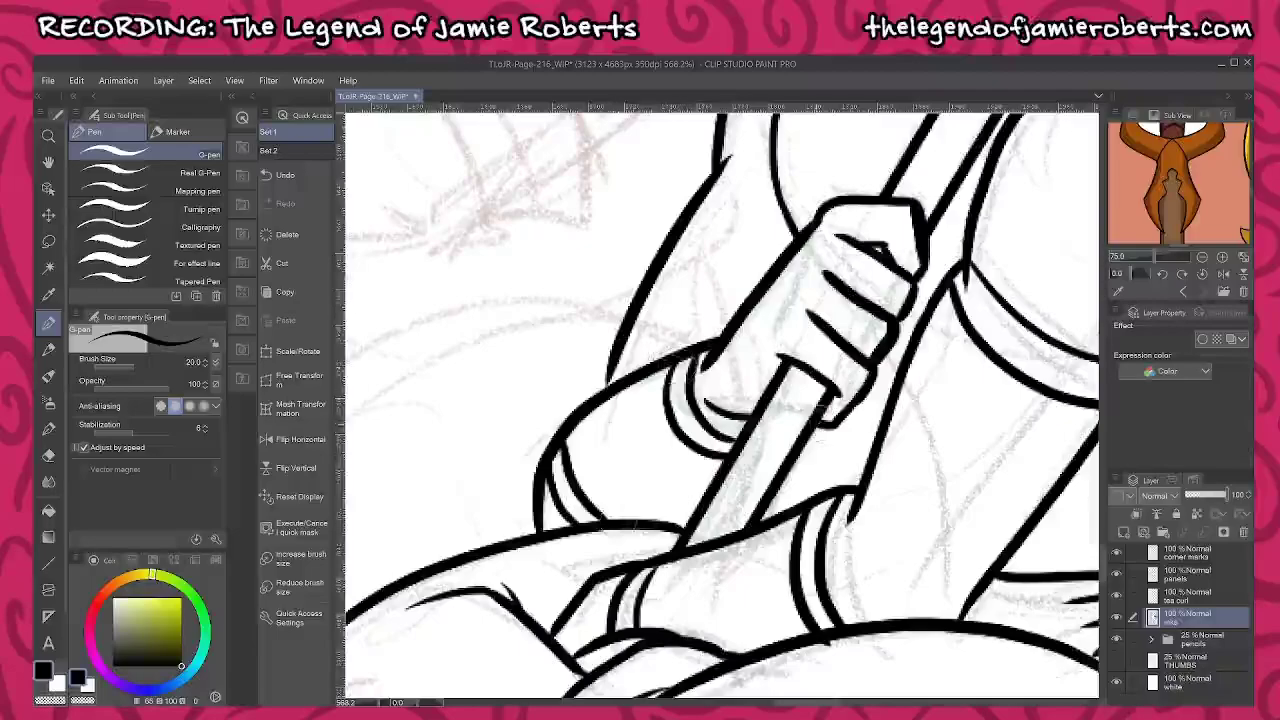
pyautogui.moveTo(604, 388); pyautogui.dragTo(648, 320)
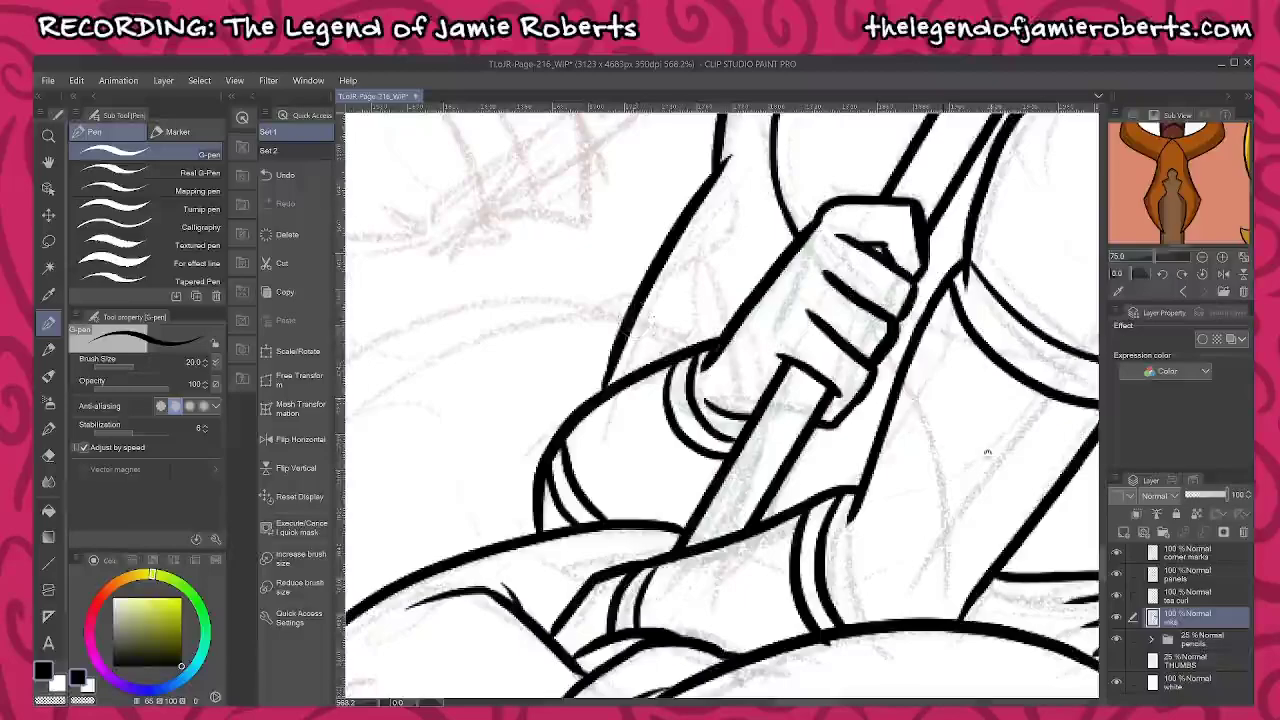
# Ink the zigzag pointed trim beneath the near arm's sleeve band, redrawing its last edge as a curve
pyautogui.moveTo(987, 453); pyautogui.dragTo(817, 398)
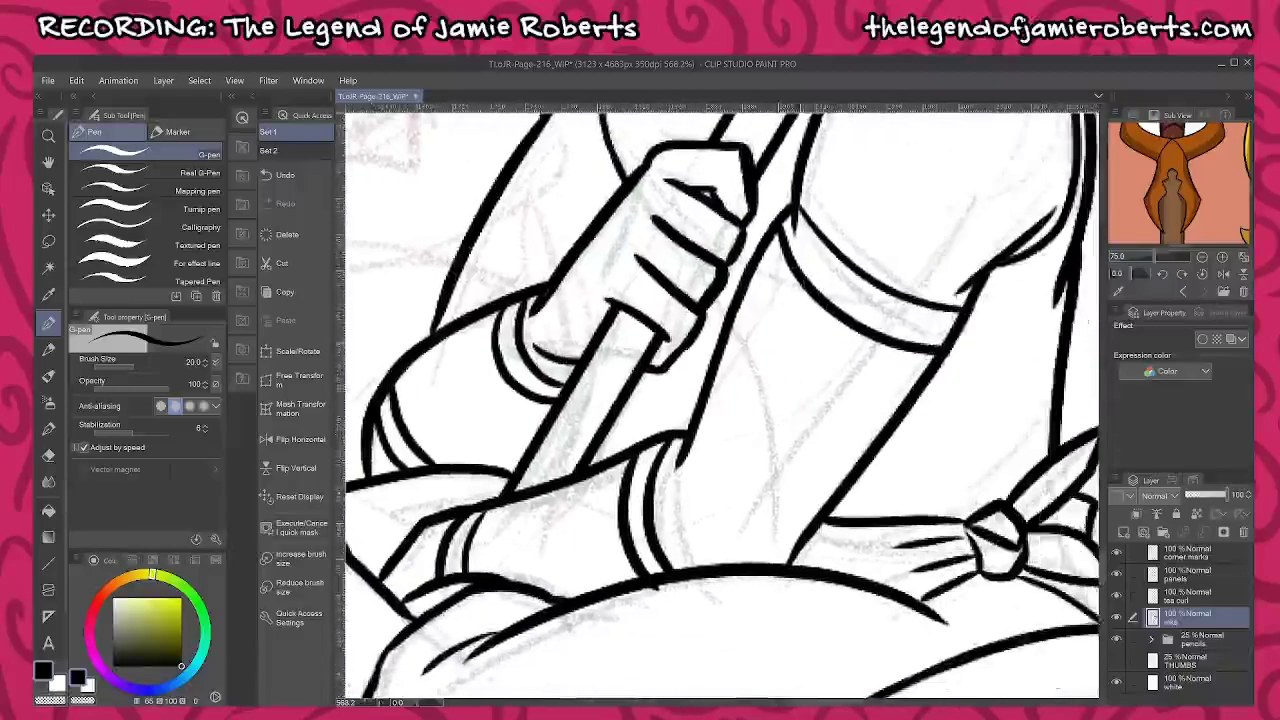
pyautogui.moveTo(797, 282); pyautogui.dragTo(733, 320)
pyautogui.moveTo(784, 386)
pyautogui.mouseDown()
pyautogui.moveTo(794, 402)
pyautogui.moveTo(878, 345)
pyautogui.moveTo(874, 448)
pyautogui.mouseUp()
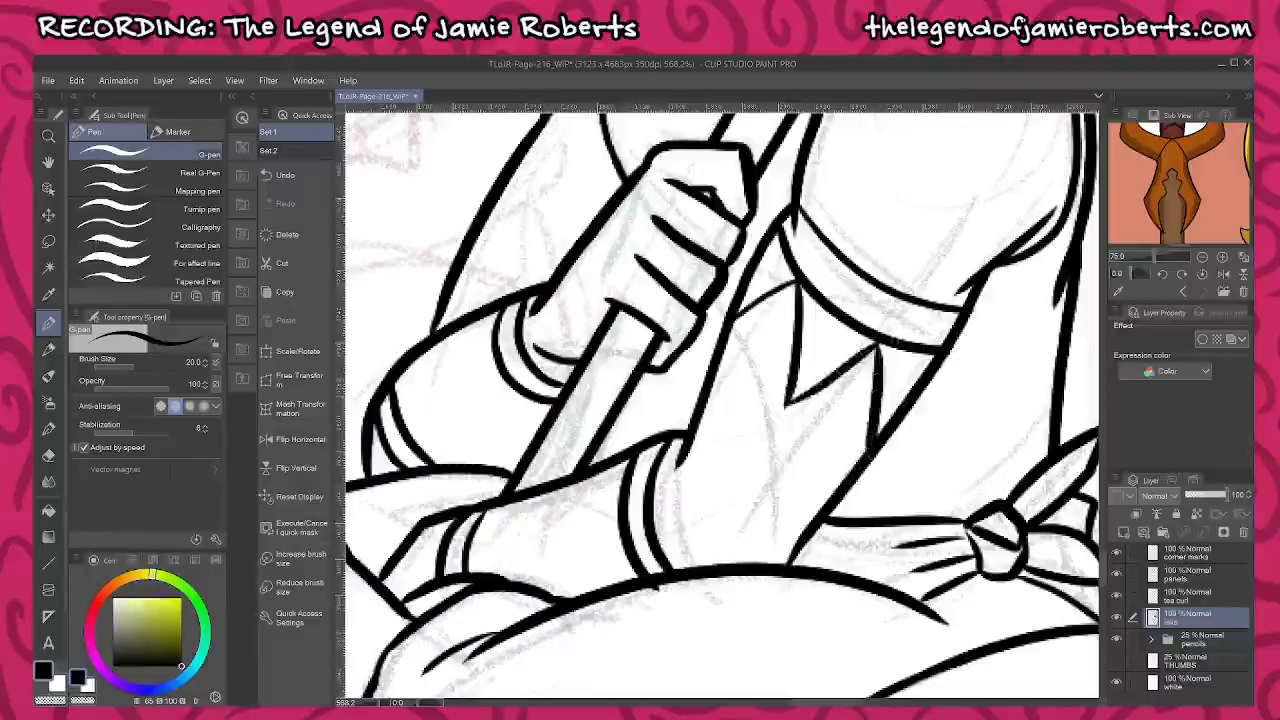
pyautogui.scroll(2, 880, 345)
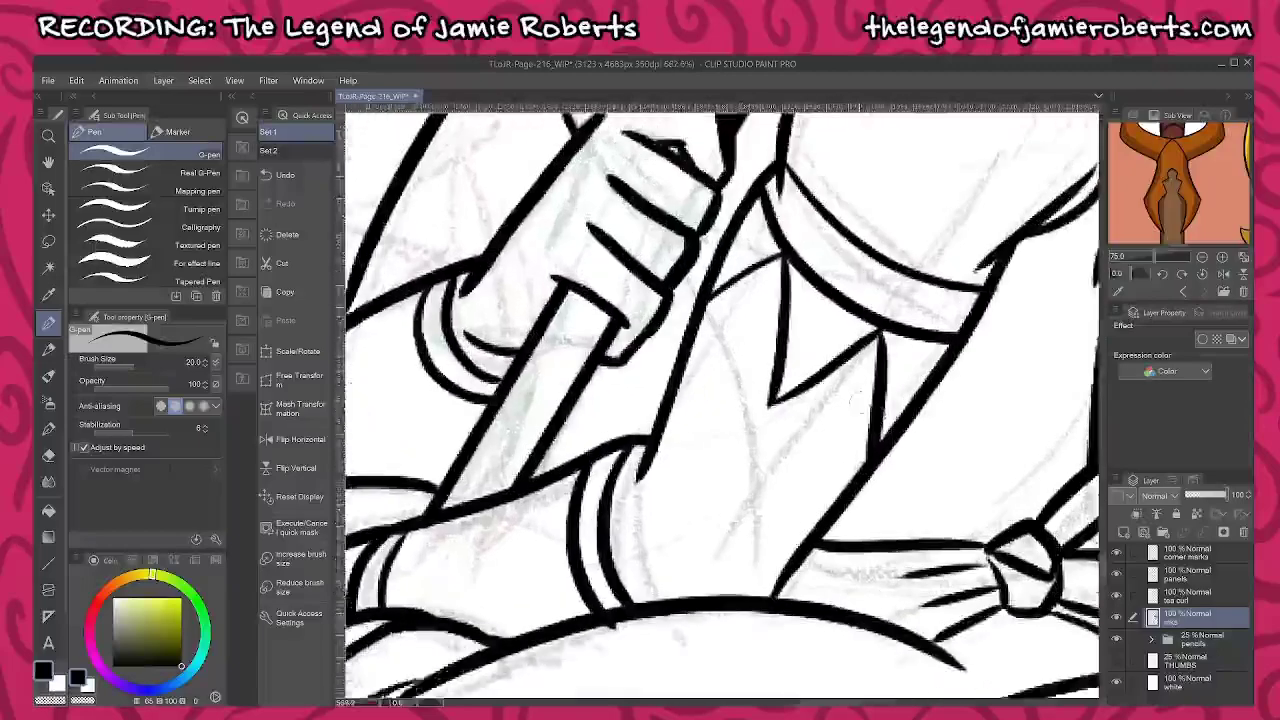
pyautogui.moveTo(882, 330); pyautogui.dragTo(876, 466)
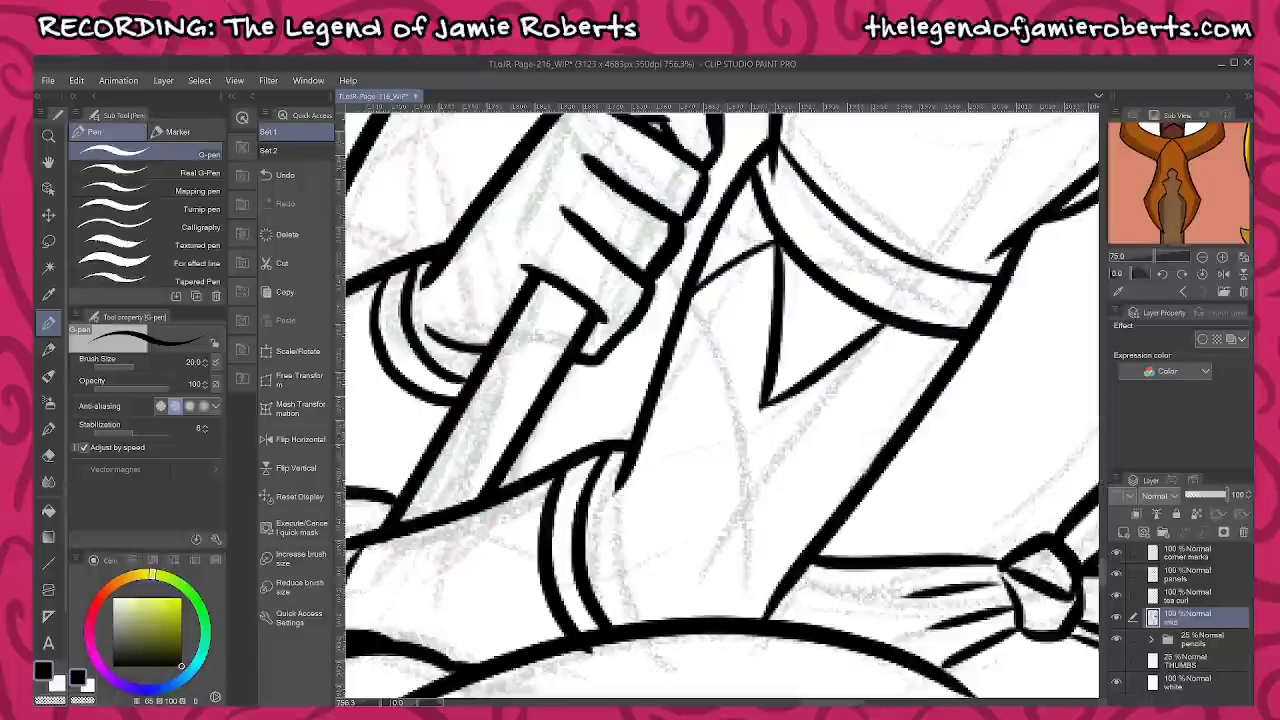
pyautogui.moveTo(882, 326); pyautogui.dragTo(891, 440)
# Ink a small oval button below the zigzag trim and partial buttons along both side lines, redoing the one nearest the sash
pyautogui.moveTo(736, 432)
pyautogui.mouseDown()
pyautogui.moveTo(737, 443)
pyautogui.moveTo(738, 430)
pyautogui.mouseUp()
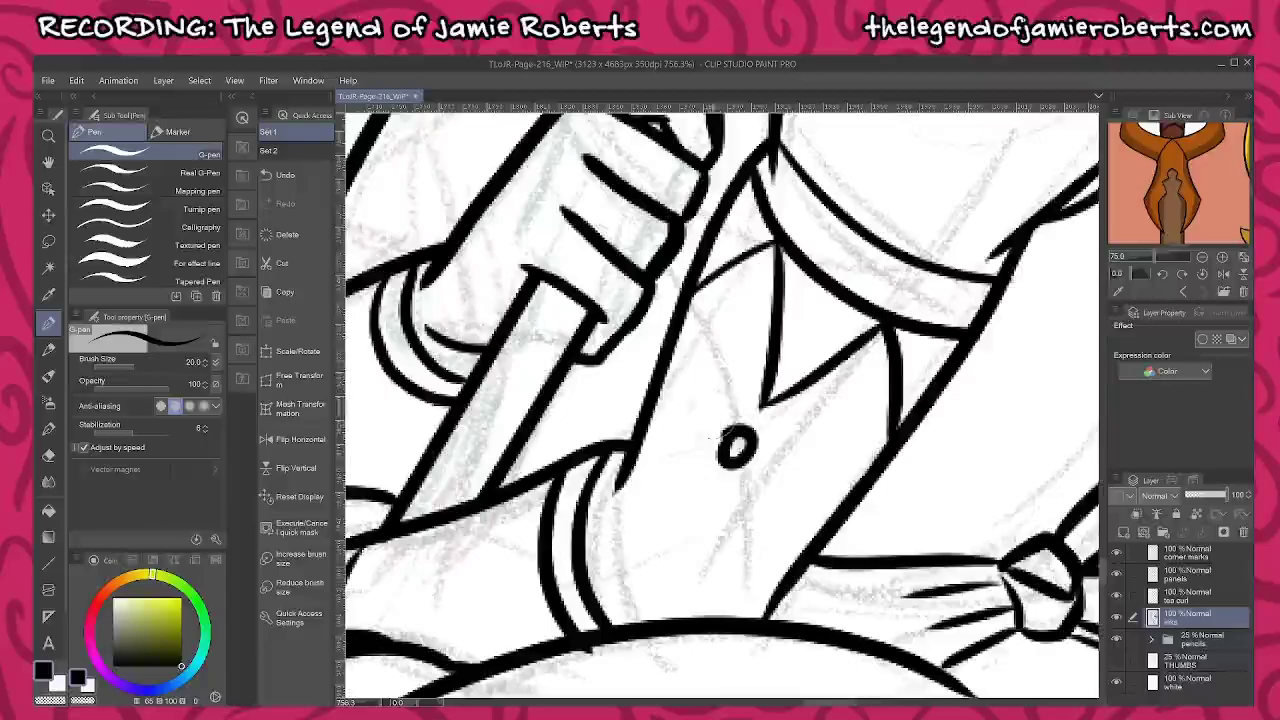
pyautogui.moveTo(683, 328); pyautogui.dragTo(676, 352)
pyautogui.moveTo(852, 486); pyautogui.dragTo(860, 476)
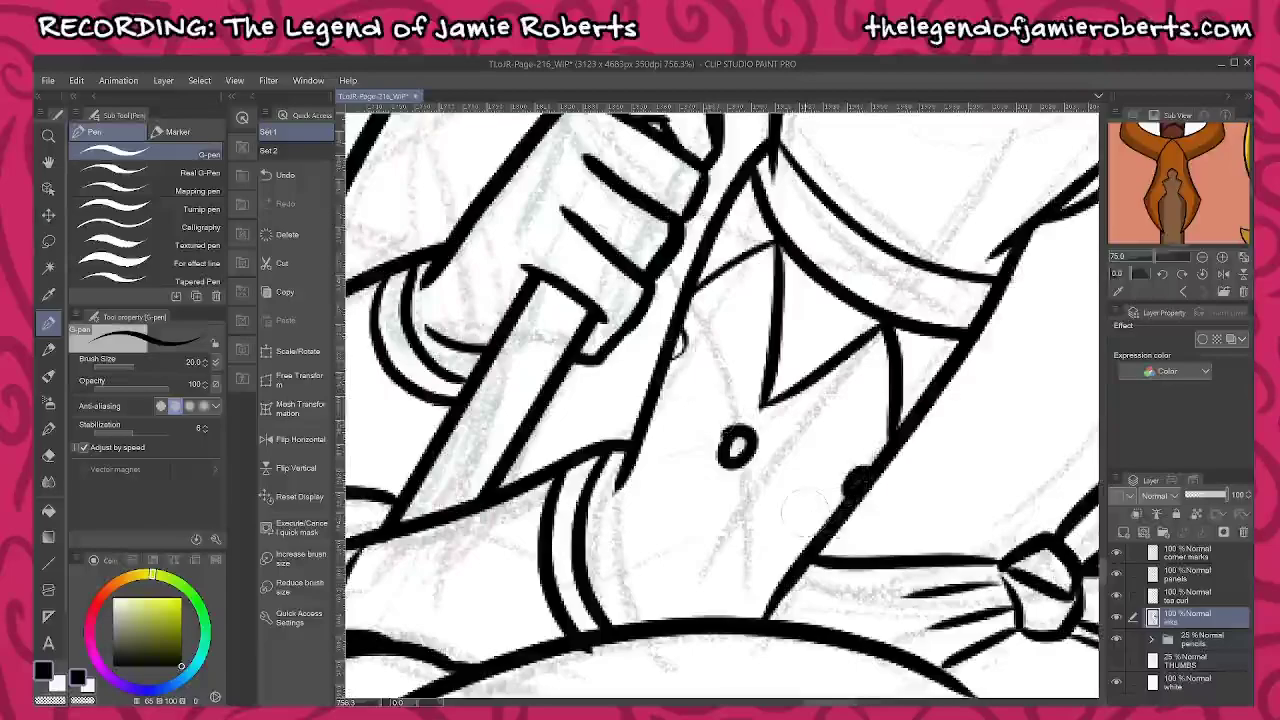
pyautogui.hotkey('ctrl', 'z')
pyautogui.moveTo(858, 486); pyautogui.dragTo(857, 476)
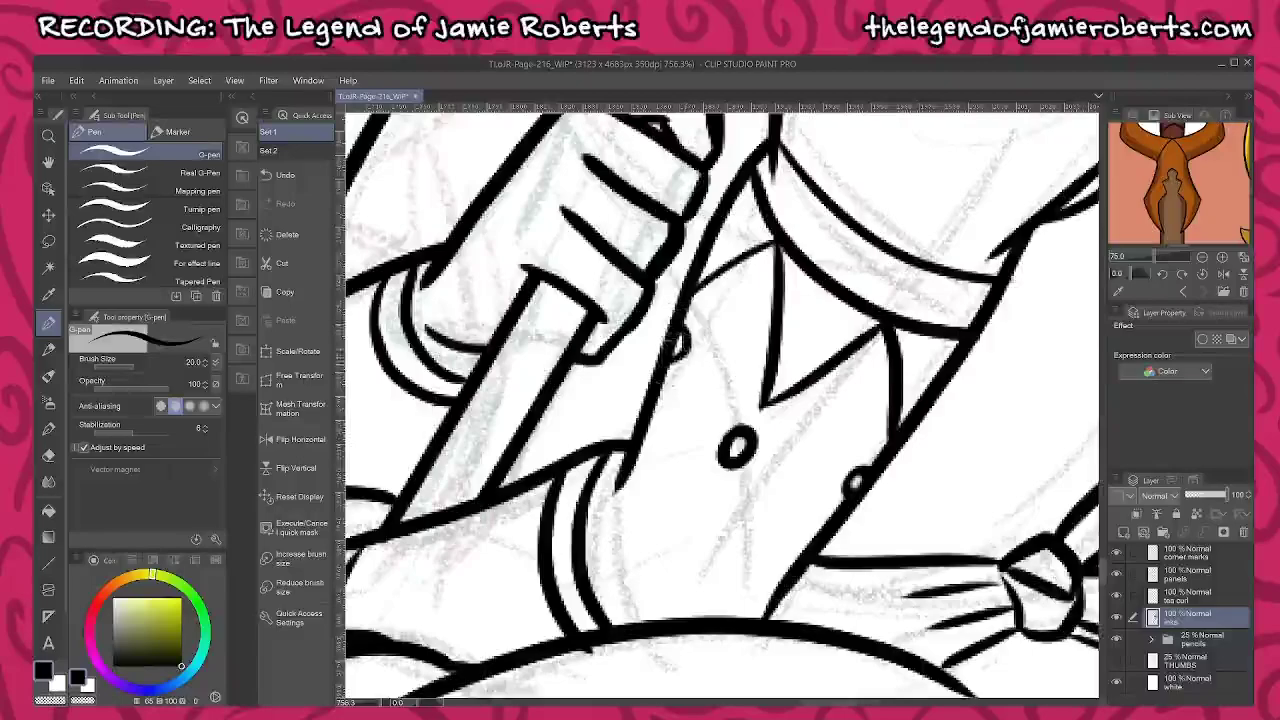
pyautogui.scroll(-3, 686, 384)
pyautogui.scroll(-3, 677, 384)
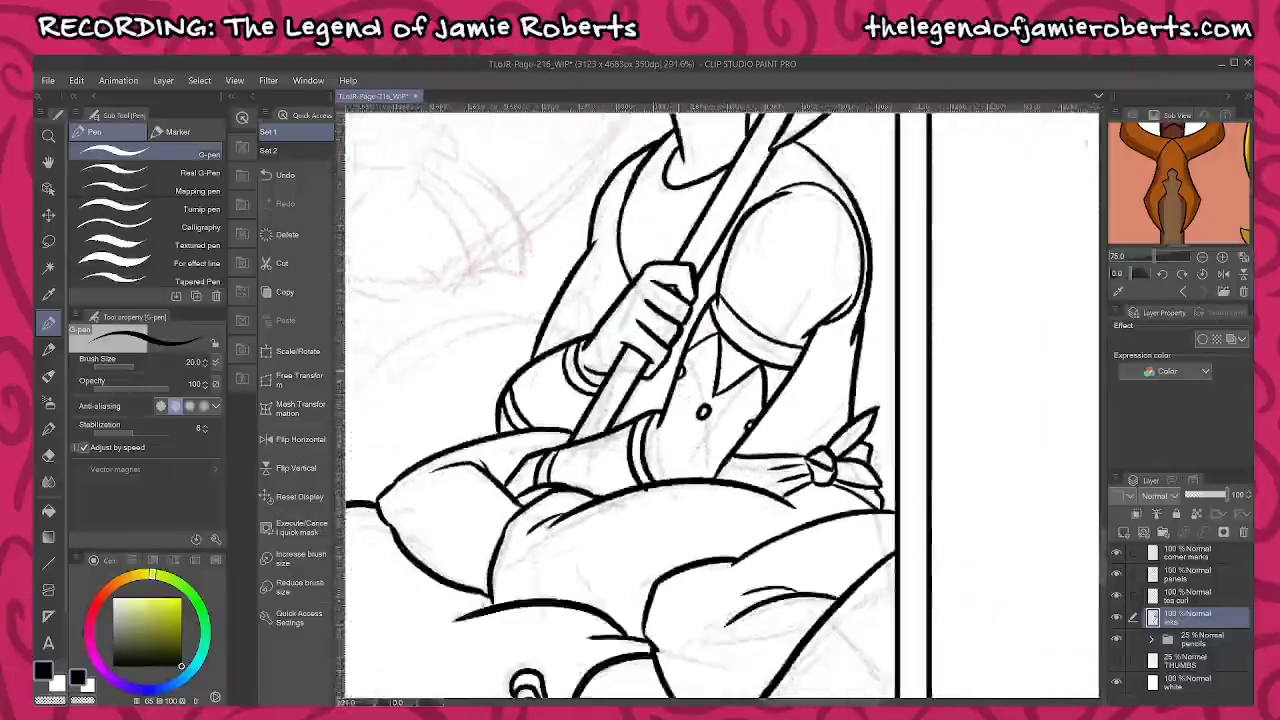
pyautogui.scroll(3, 665, 360)
pyautogui.scroll(2, 688, 336)
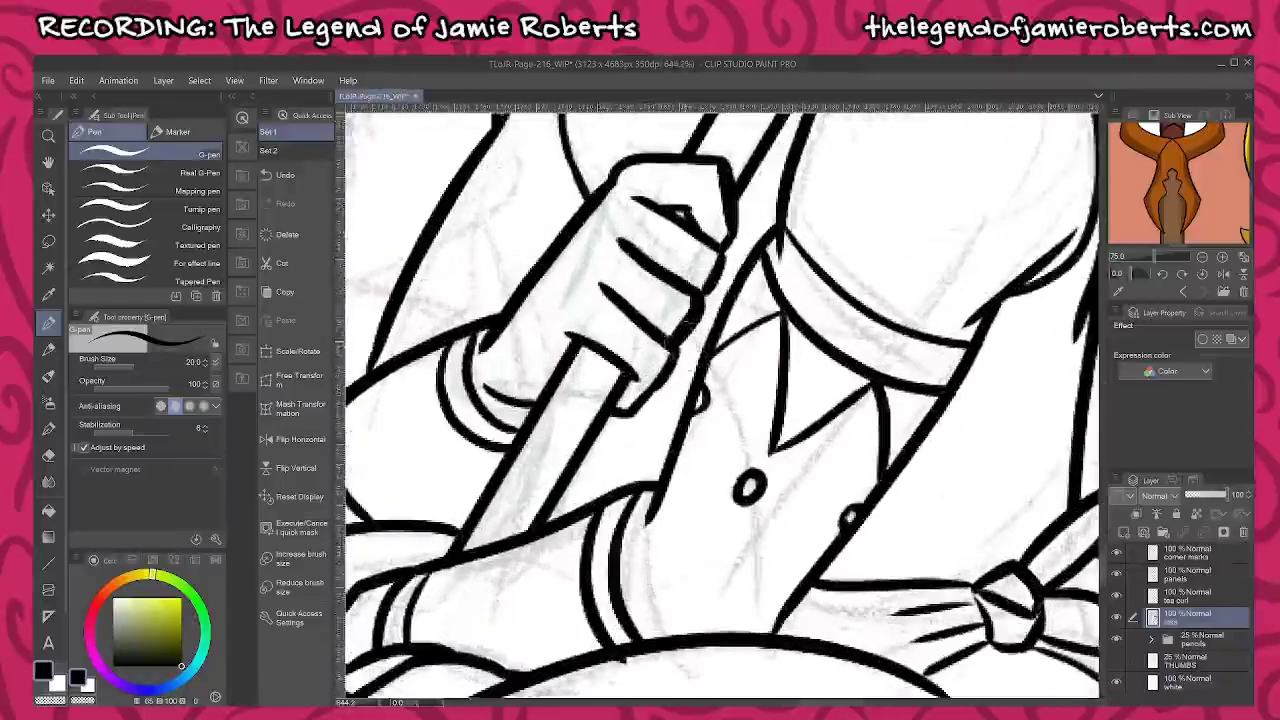
pyautogui.scroll(-3, 688, 350)
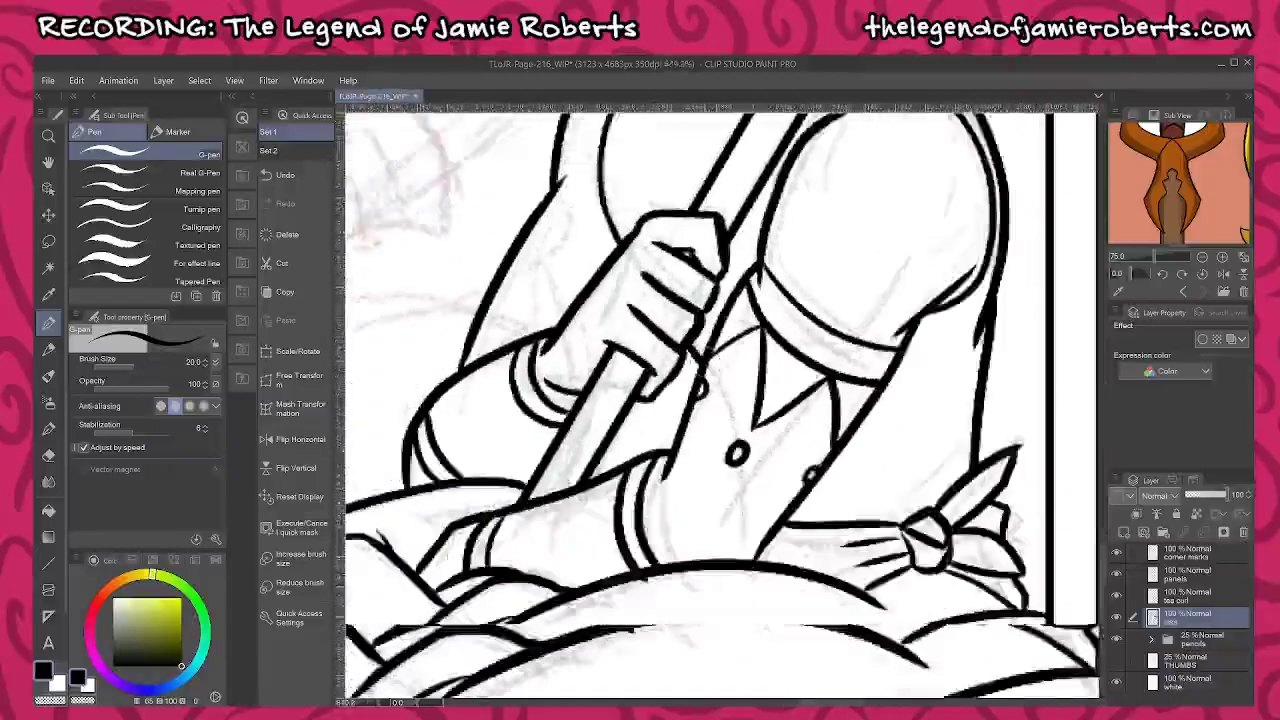